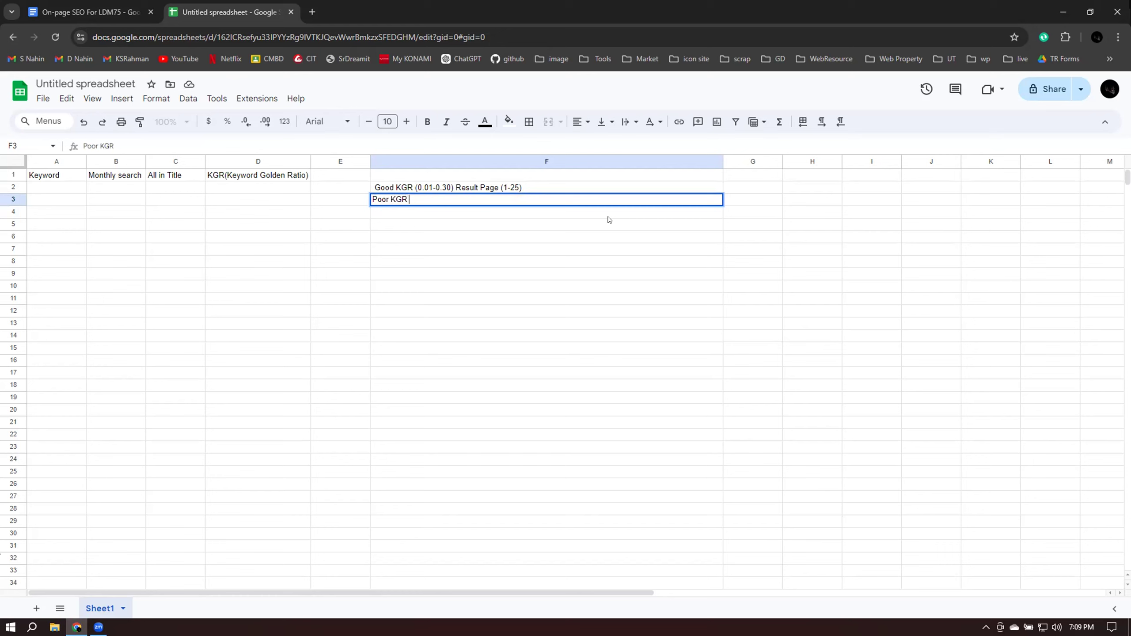
# Complete the entry in cell F3 as "Poor KGR (0.31-0.70) Result Page 25+ page"
pyautogui.write('(0.31-0.70) Result Page ')
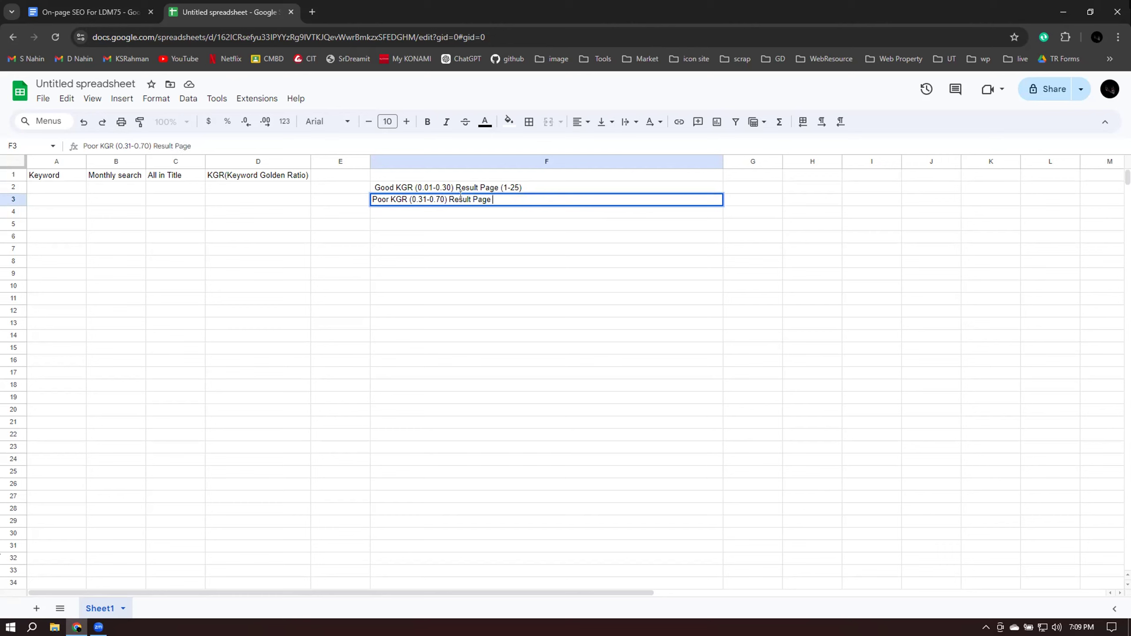
pyautogui.write('25+ page')
pyautogui.press('Return')
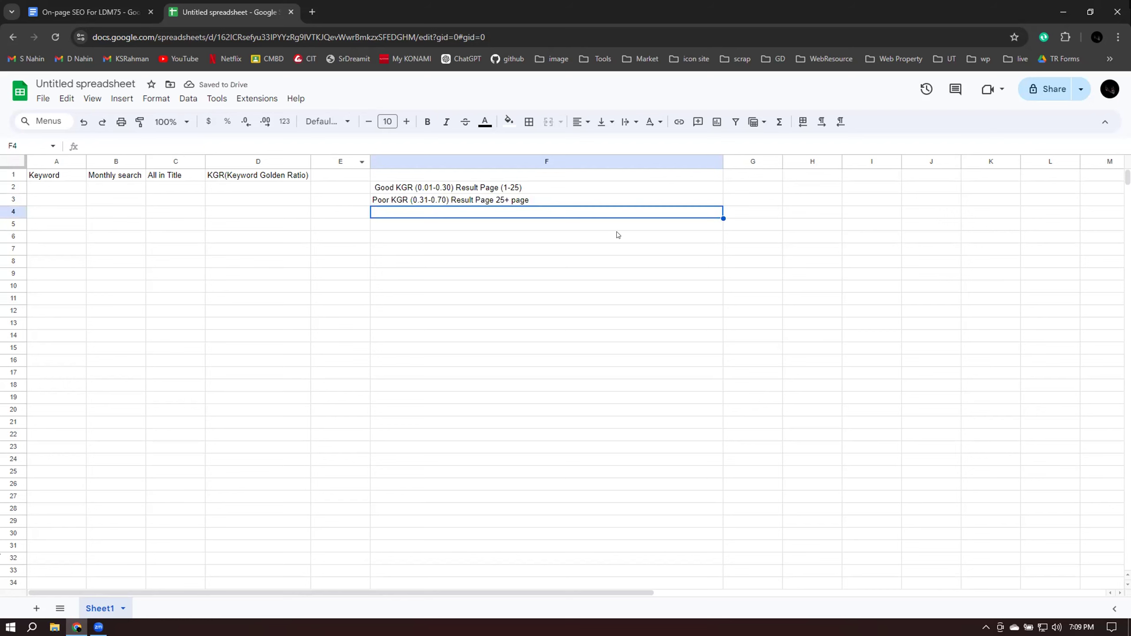
# Centre the contents of cells A1:F3 horizontally
pyautogui.moveTo(42, 176); pyautogui.dragTo(589, 200)
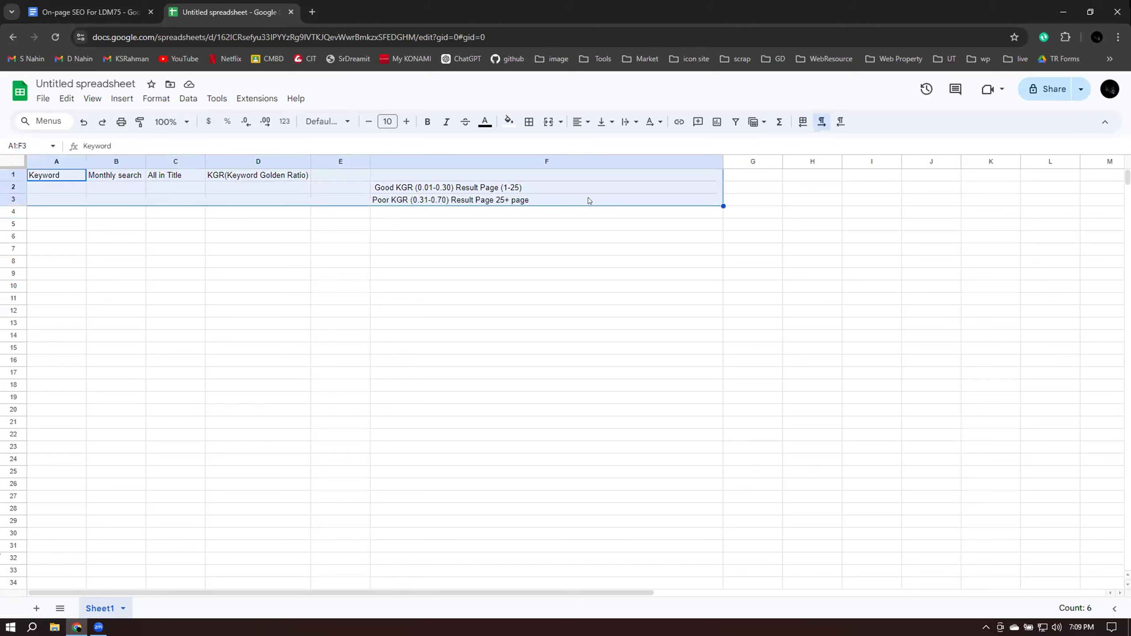
pyautogui.click(586, 121)
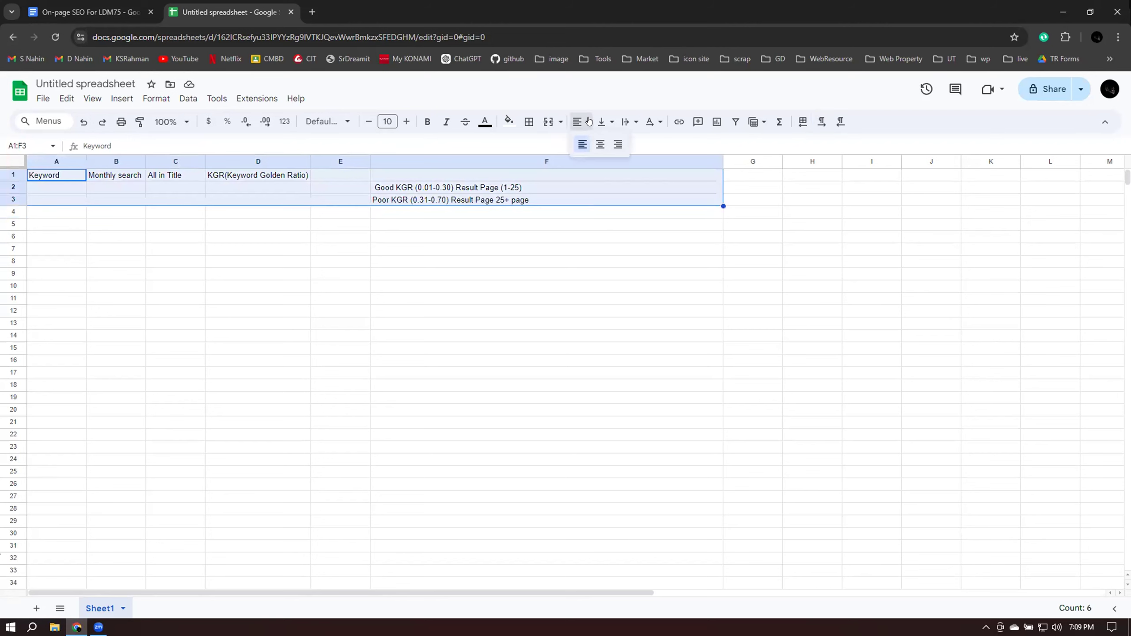
pyautogui.click(594, 139)
pyautogui.click(274, 232)
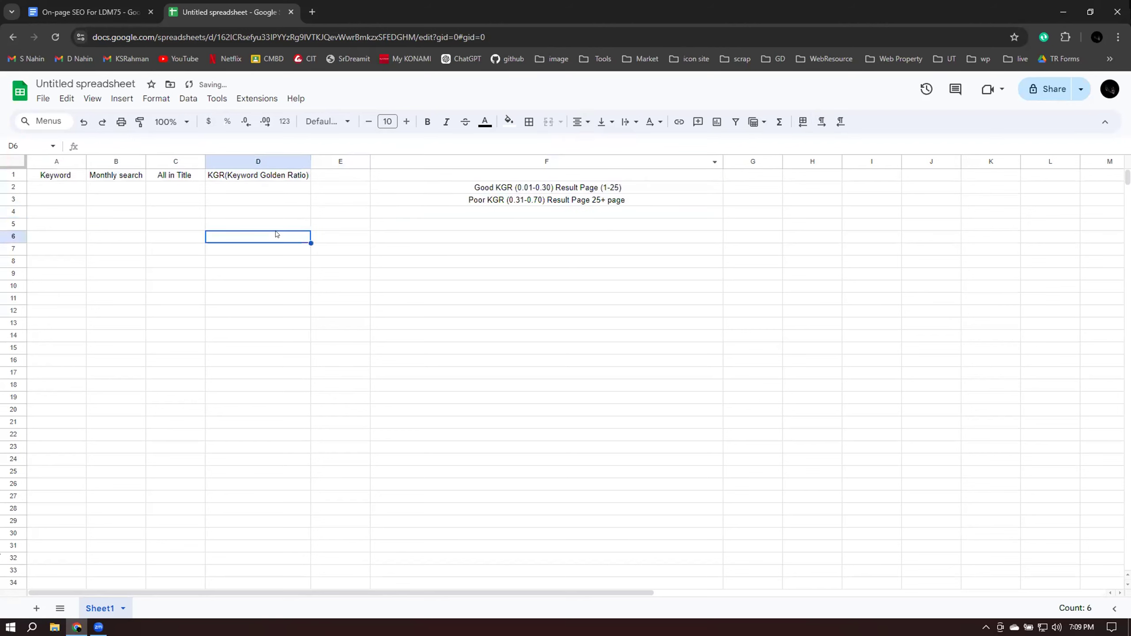
pyautogui.click(307, 346)
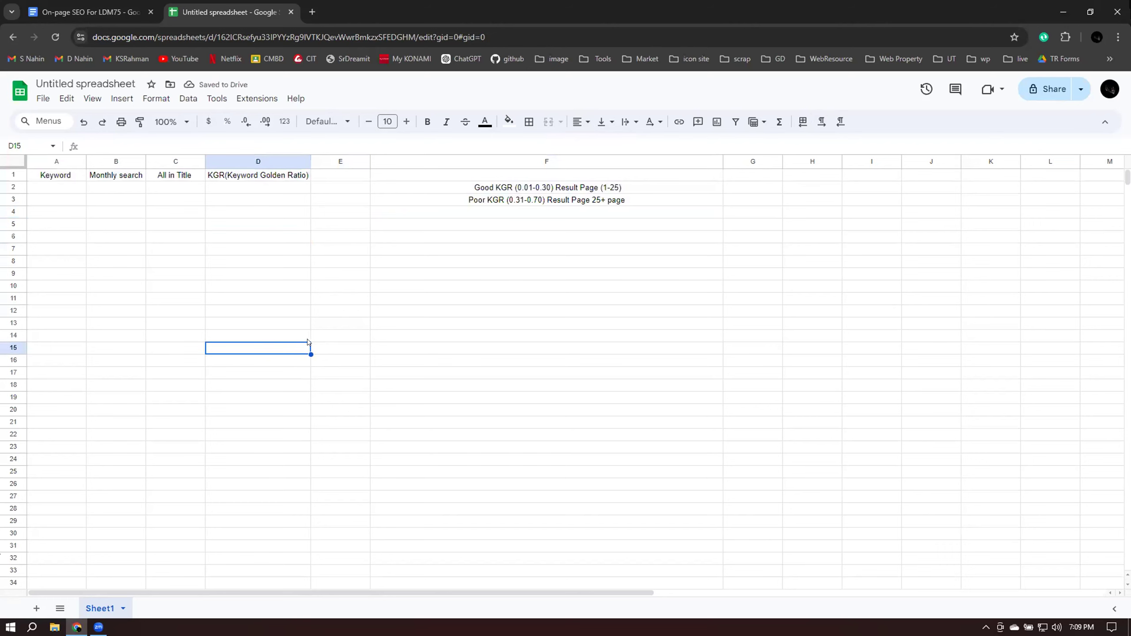
# Go to the Google home page in a new browser tab and open its search settings
pyautogui.click(99, 11)
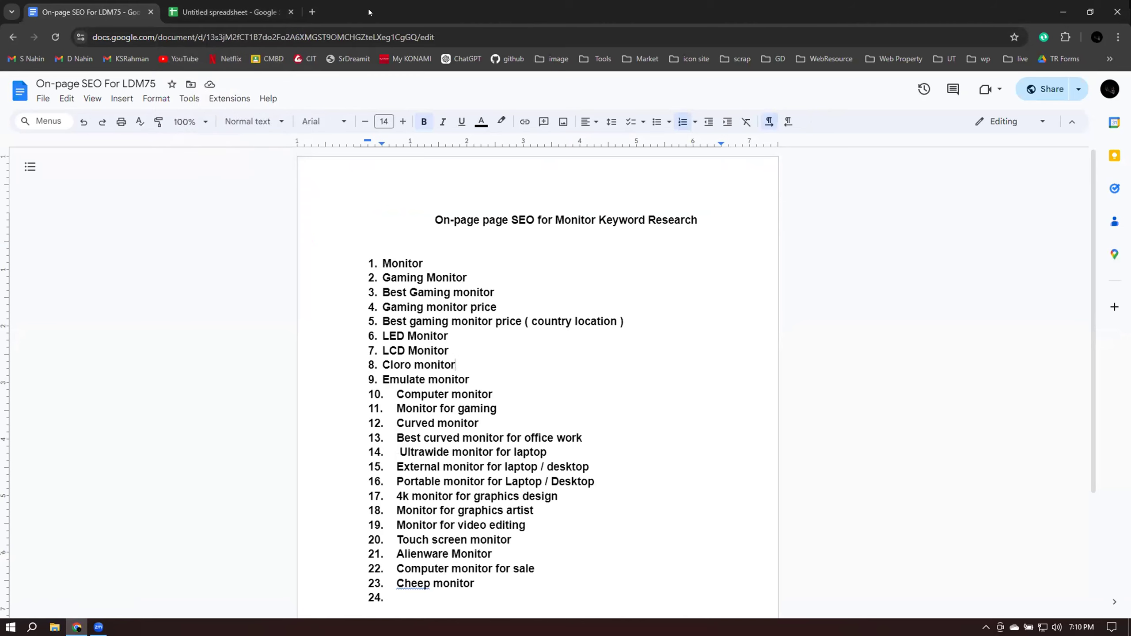
pyautogui.click(311, 11)
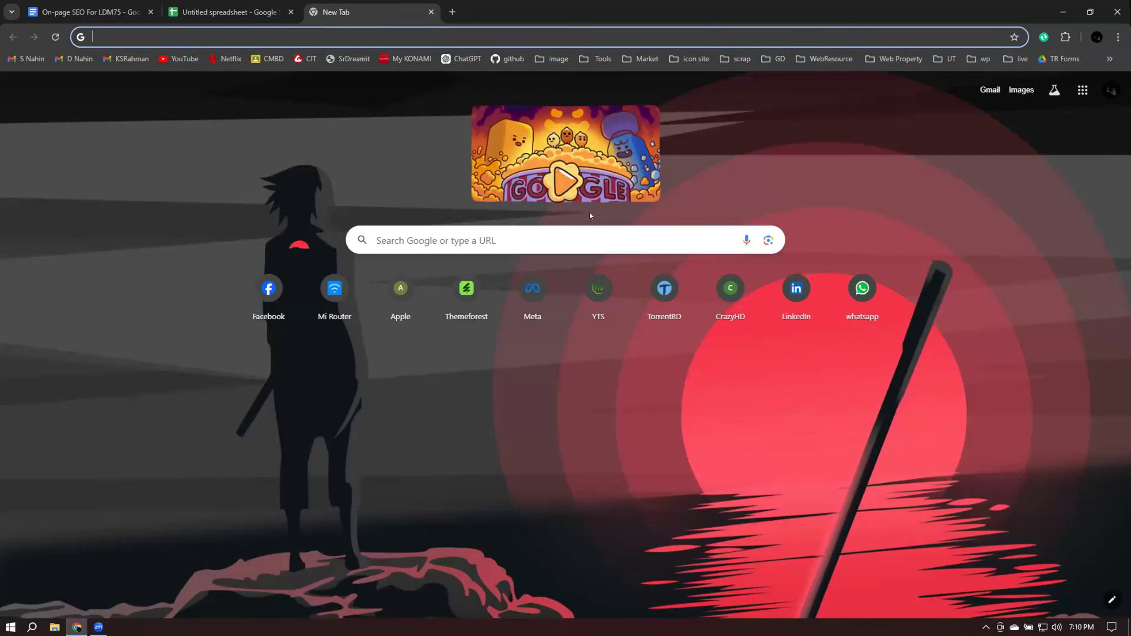
pyautogui.click(563, 166)
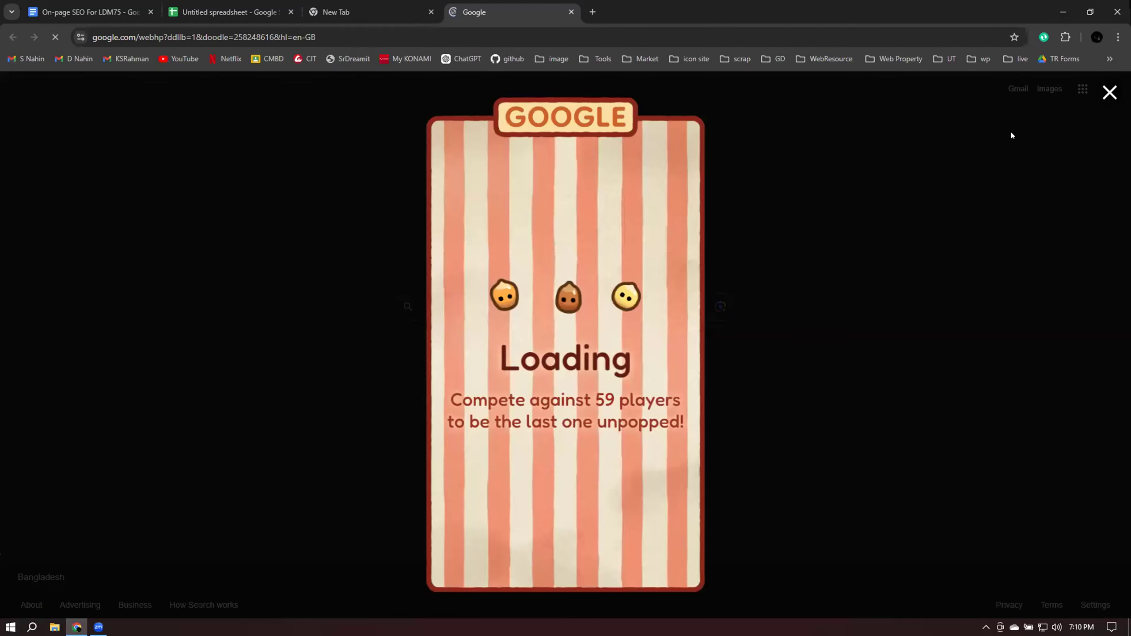
pyautogui.click(1106, 92)
pyautogui.click(1092, 605)
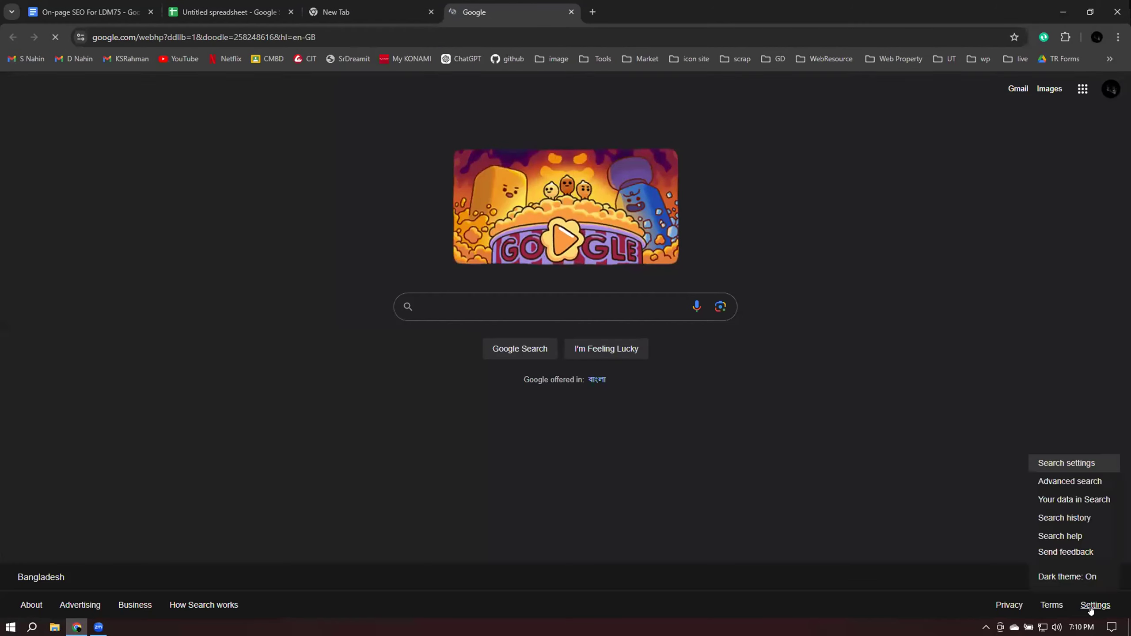
pyautogui.click(1048, 462)
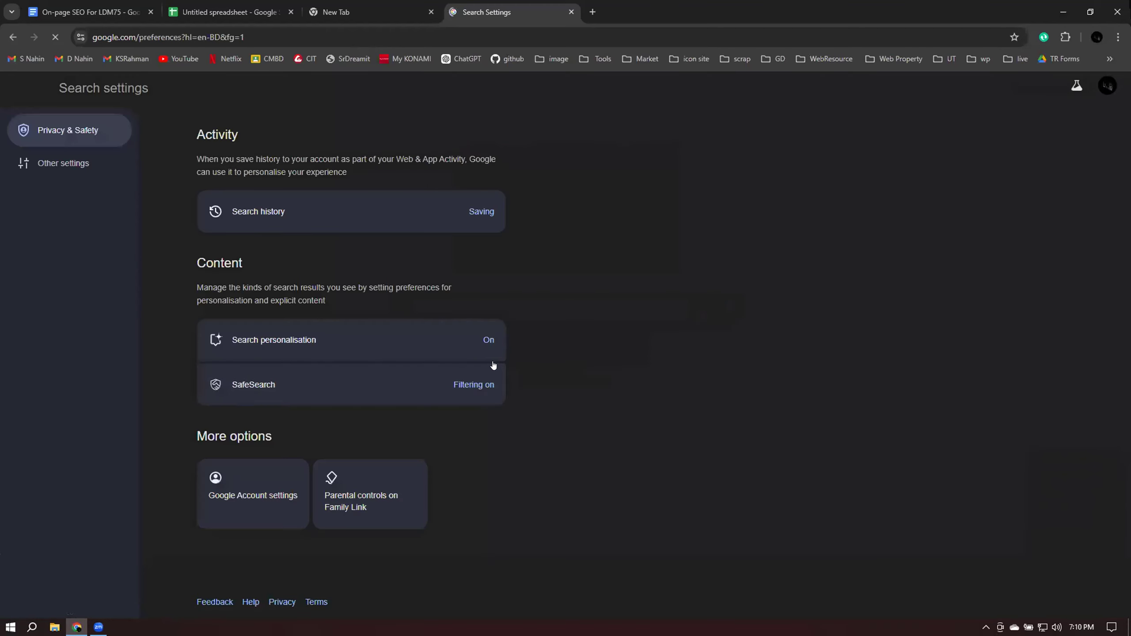
# Change the search results region to United States in the language and region settings
pyautogui.click(79, 173)
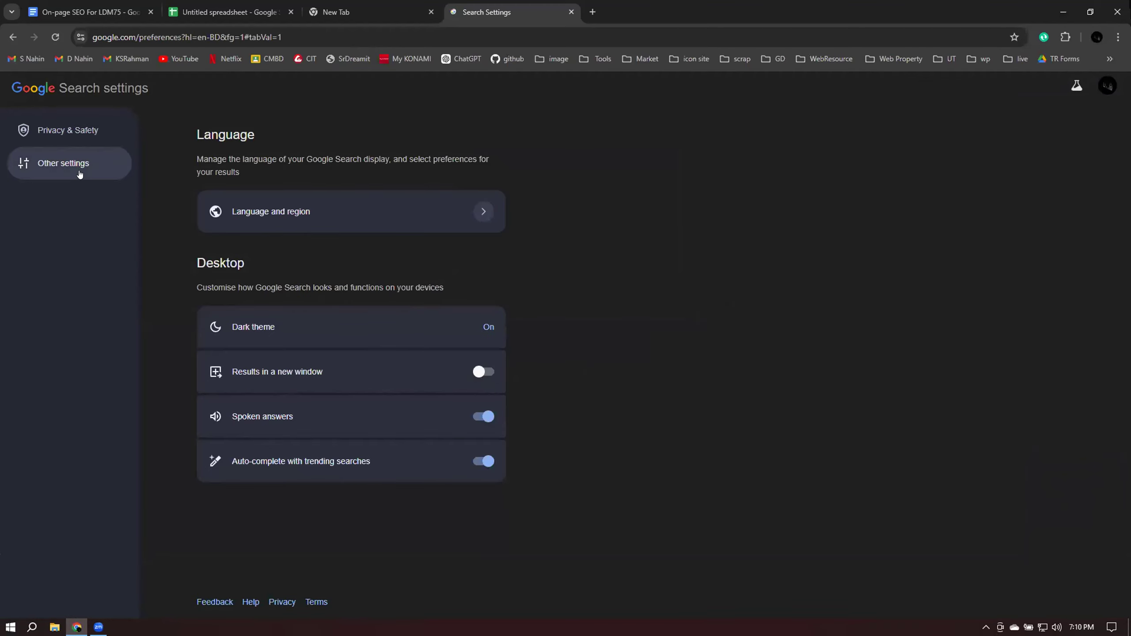
pyautogui.click(277, 213)
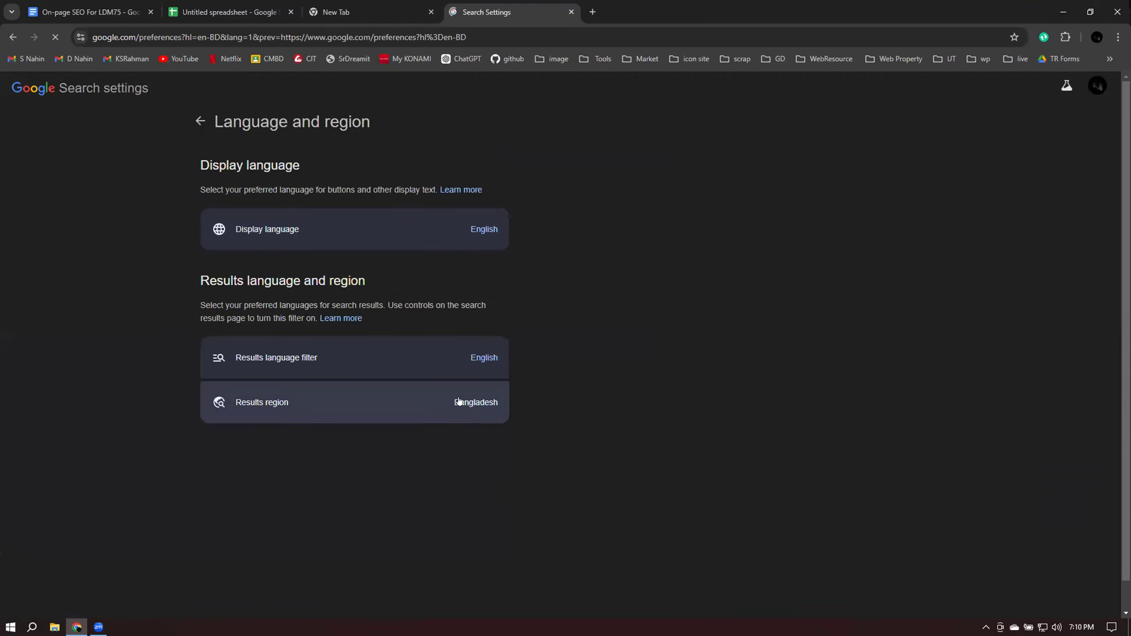
pyautogui.click(455, 392)
pyautogui.click(507, 299)
pyautogui.write('u')
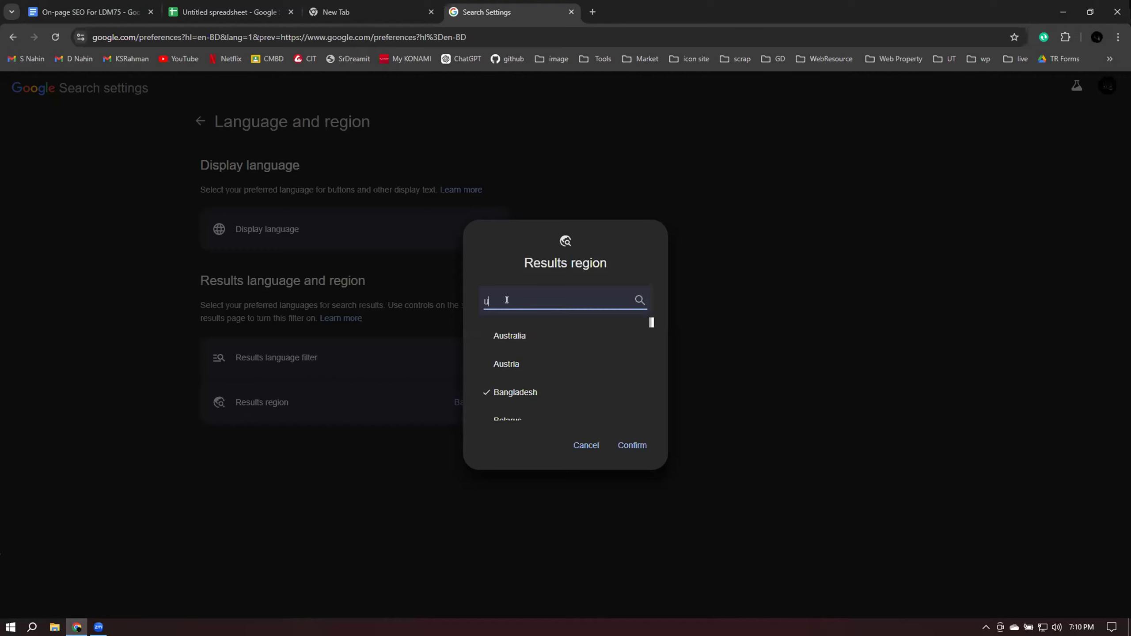
pyautogui.write('nited')
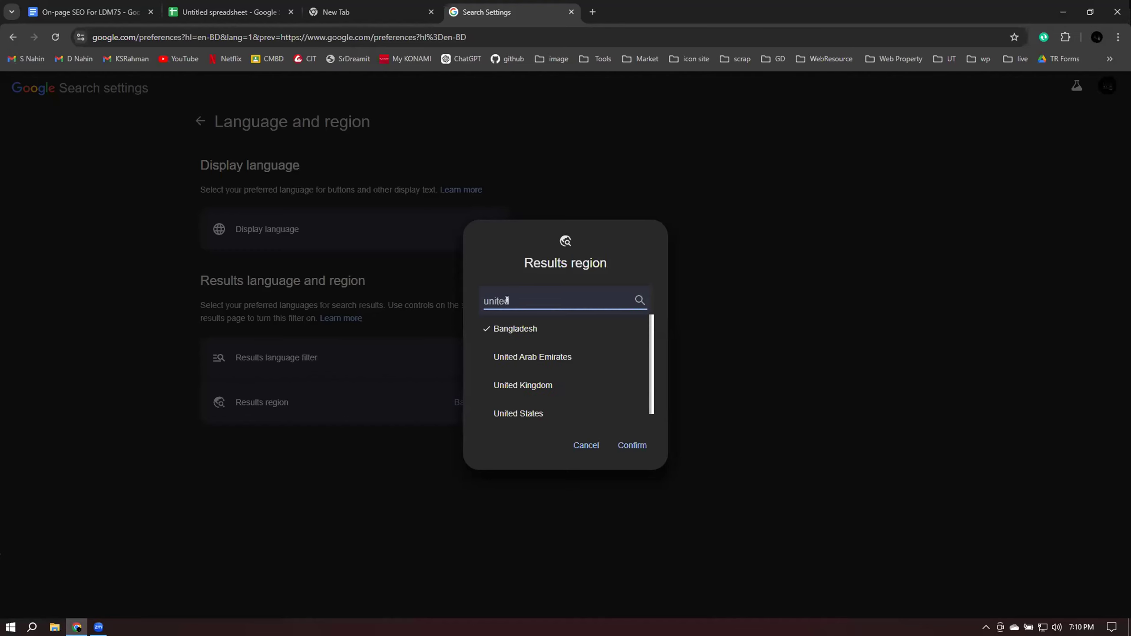
pyautogui.click(518, 414)
pyautogui.click(645, 445)
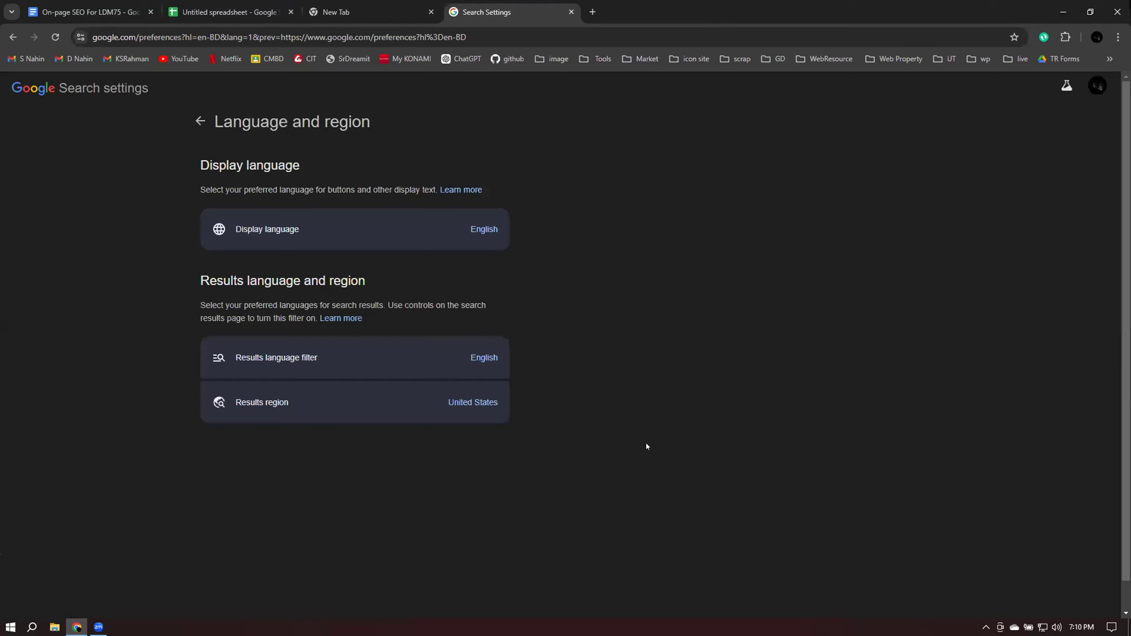
# Search Google for "monitor" and look through the results page
pyautogui.click(546, 36)
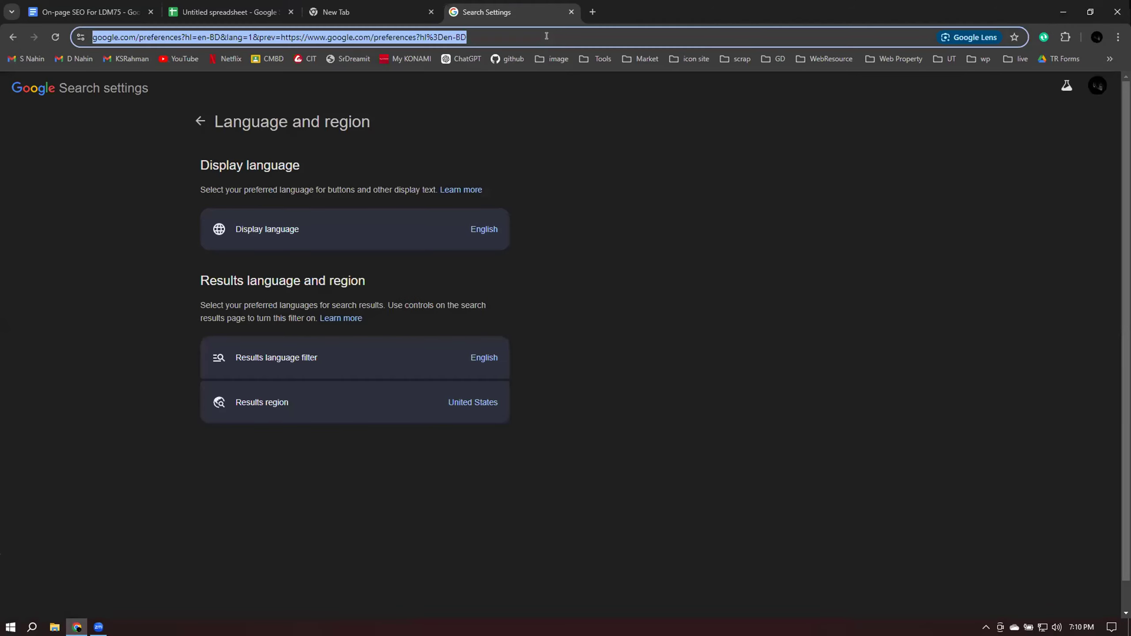
pyautogui.write('monitor')
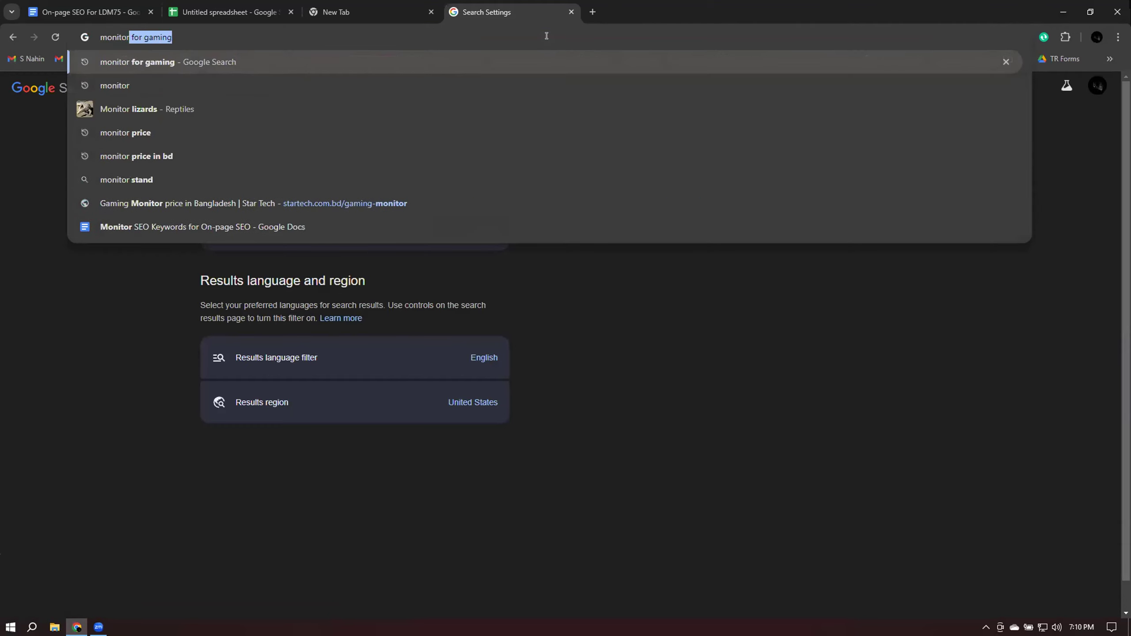
pyautogui.press('Delete')
pyautogui.press('Return')
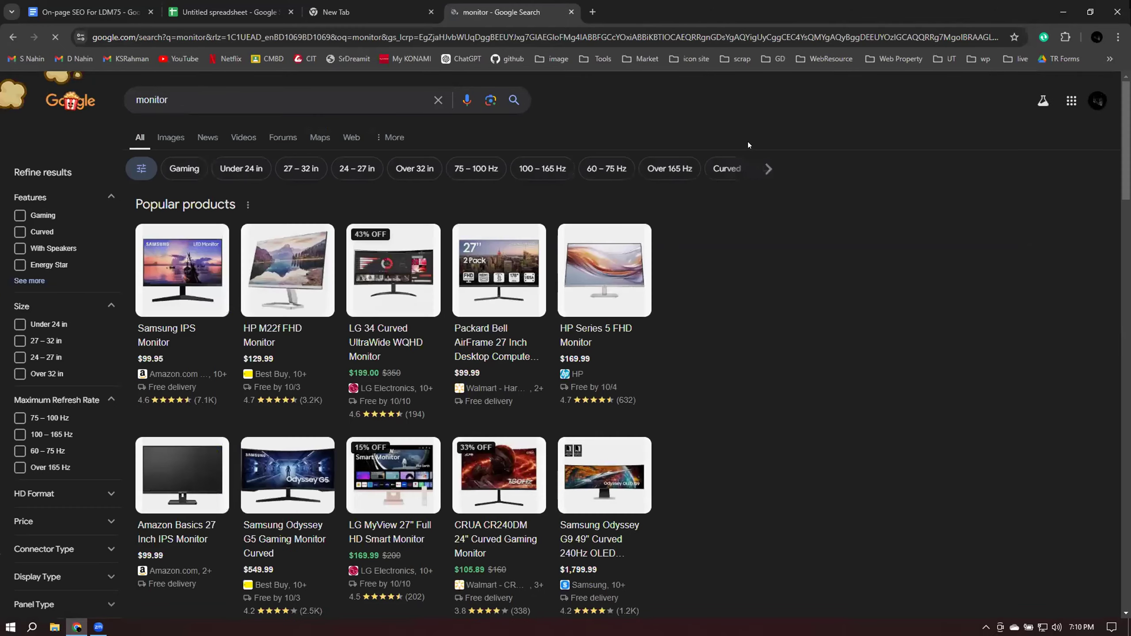
pyautogui.scroll(-8, 752, 260)
pyautogui.scroll(3, 754, 265)
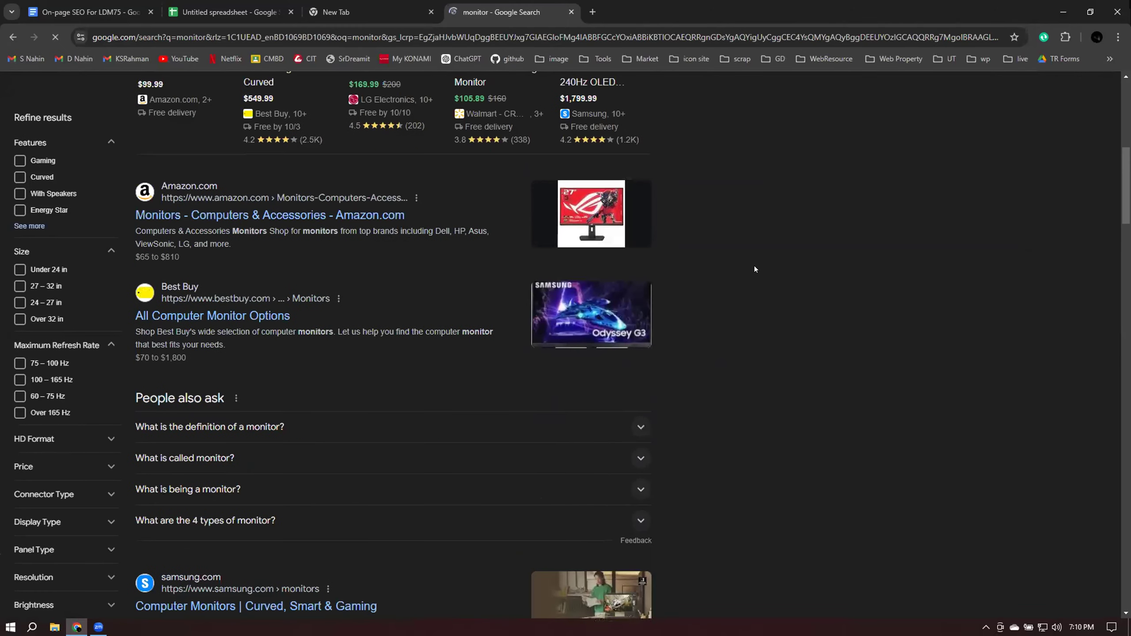
pyautogui.scroll(10, 754, 265)
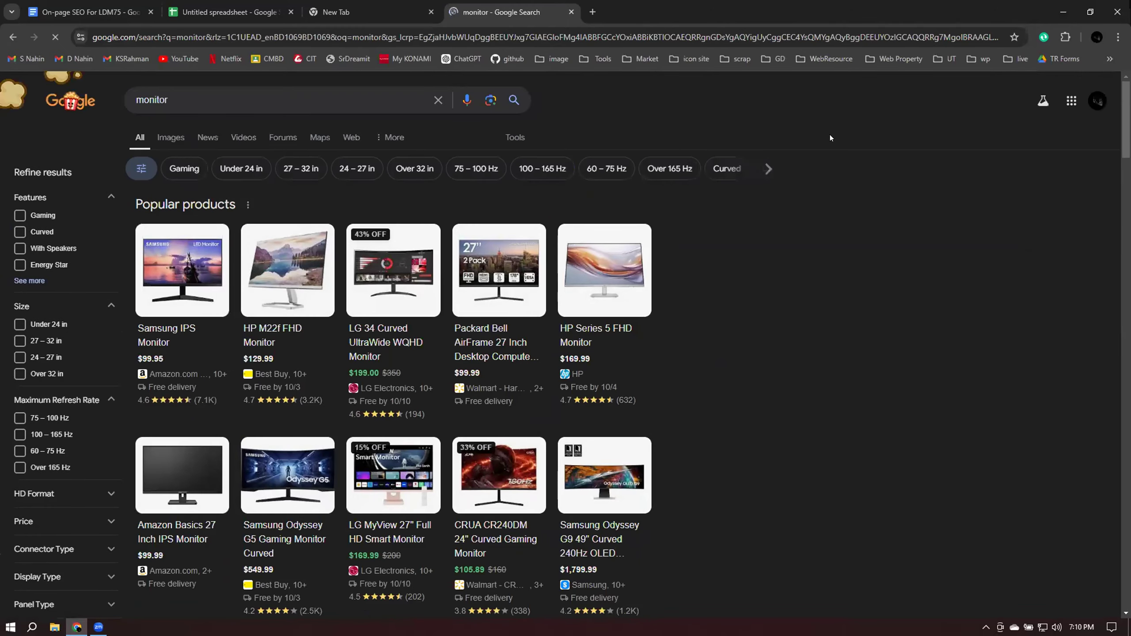
# Enable the Keyword Surfer extension on the browser's extension management page
pyautogui.click(1066, 39)
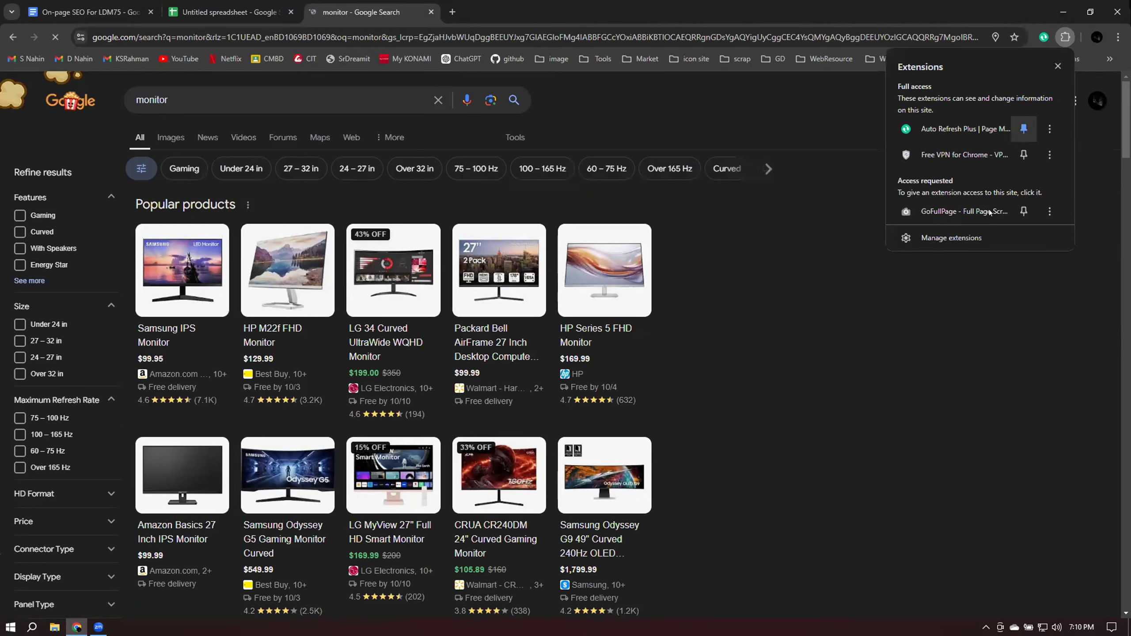
pyautogui.click(970, 236)
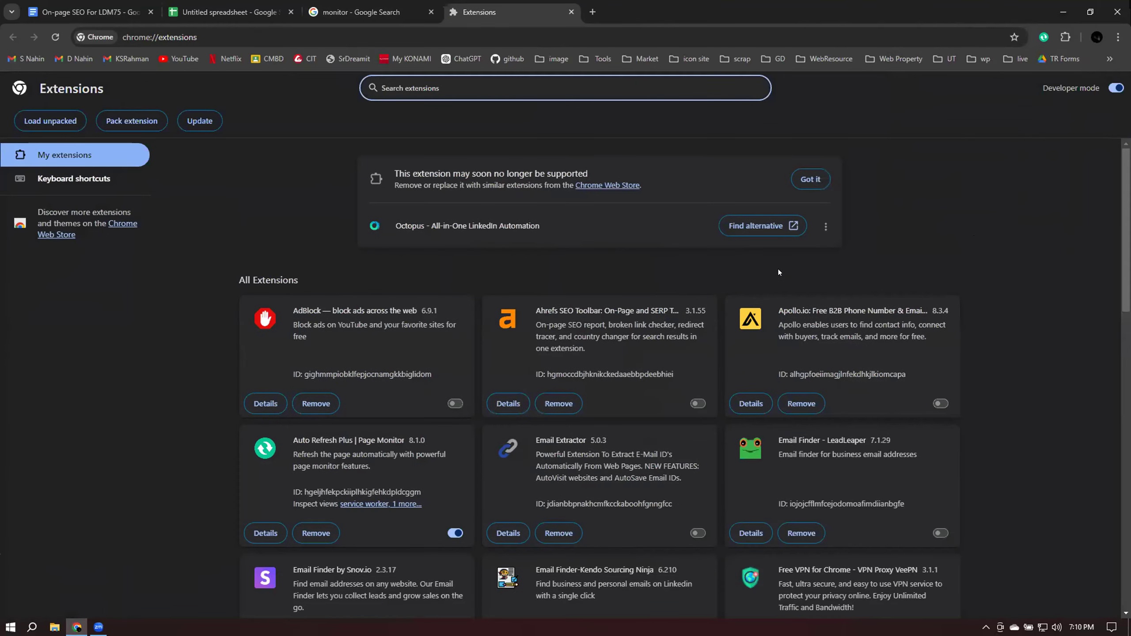
pyautogui.scroll(-20, 779, 272)
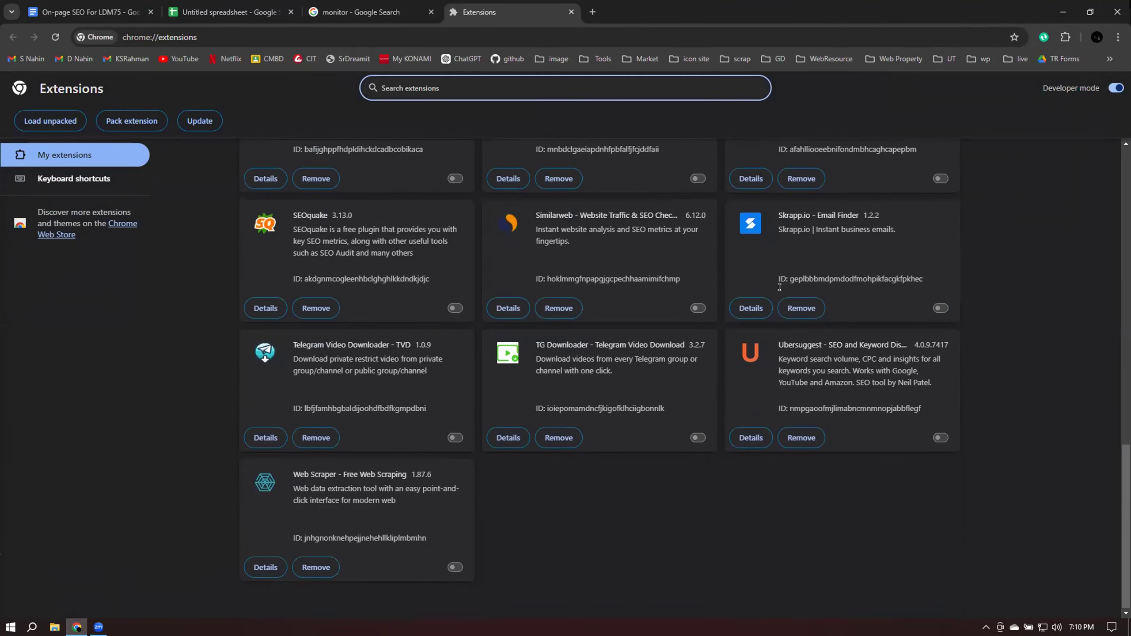
pyautogui.scroll(5, 776, 287)
pyautogui.click(449, 411)
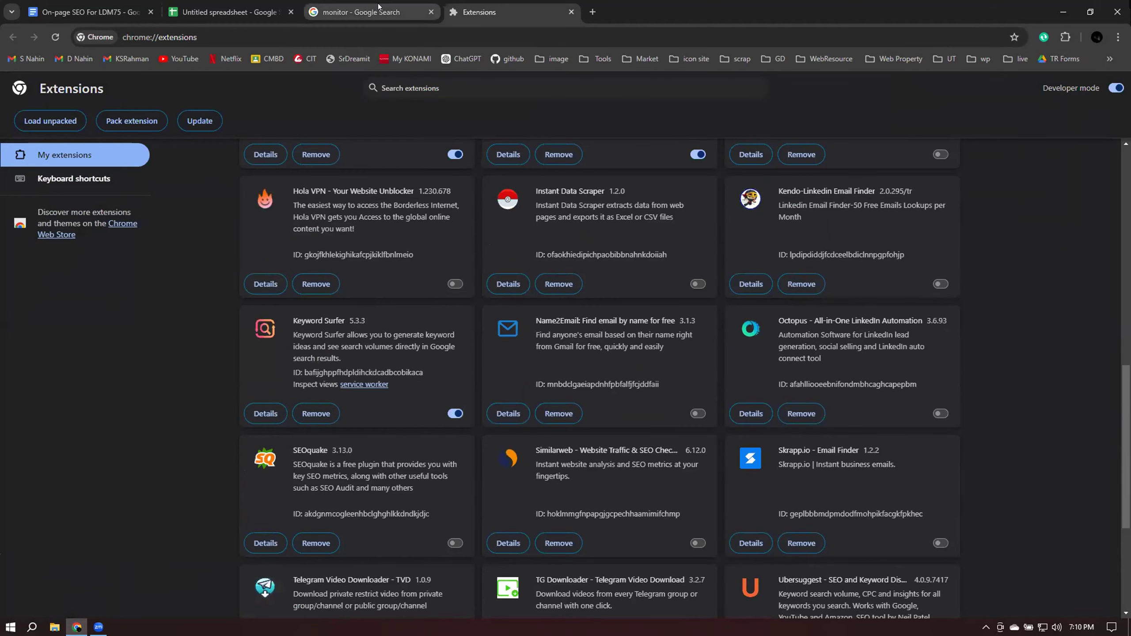
# Rerun the "monitor" search and examine the Keyword Surfer volumes, keyword ideas and per-result metrics
pyautogui.click(378, 9)
pyautogui.click(513, 106)
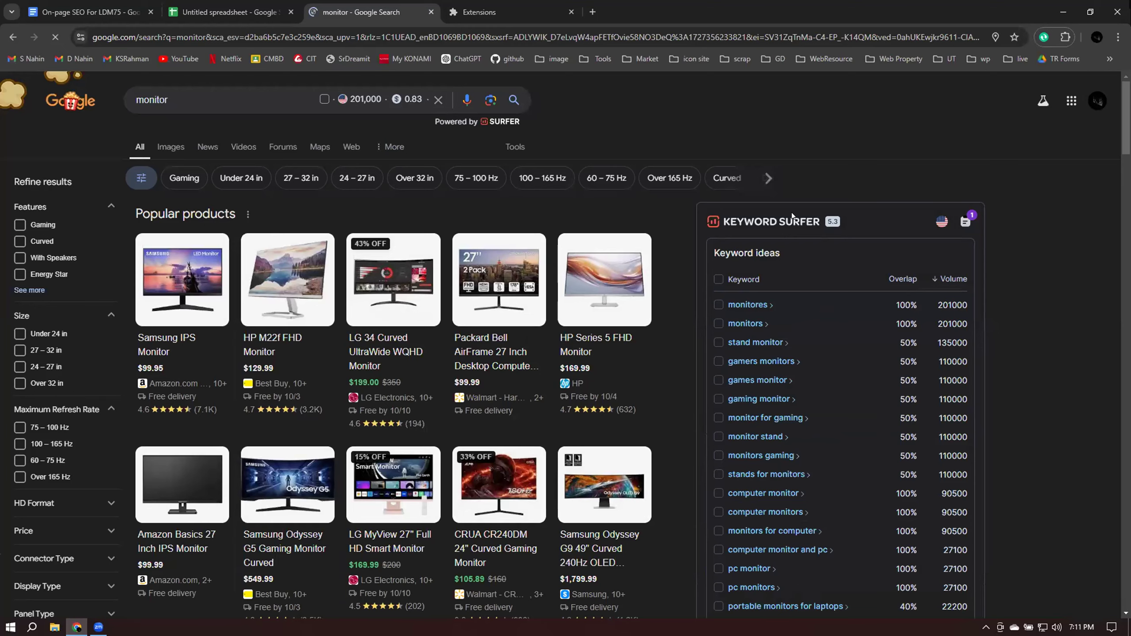
pyautogui.scroll(-8, 665, 180)
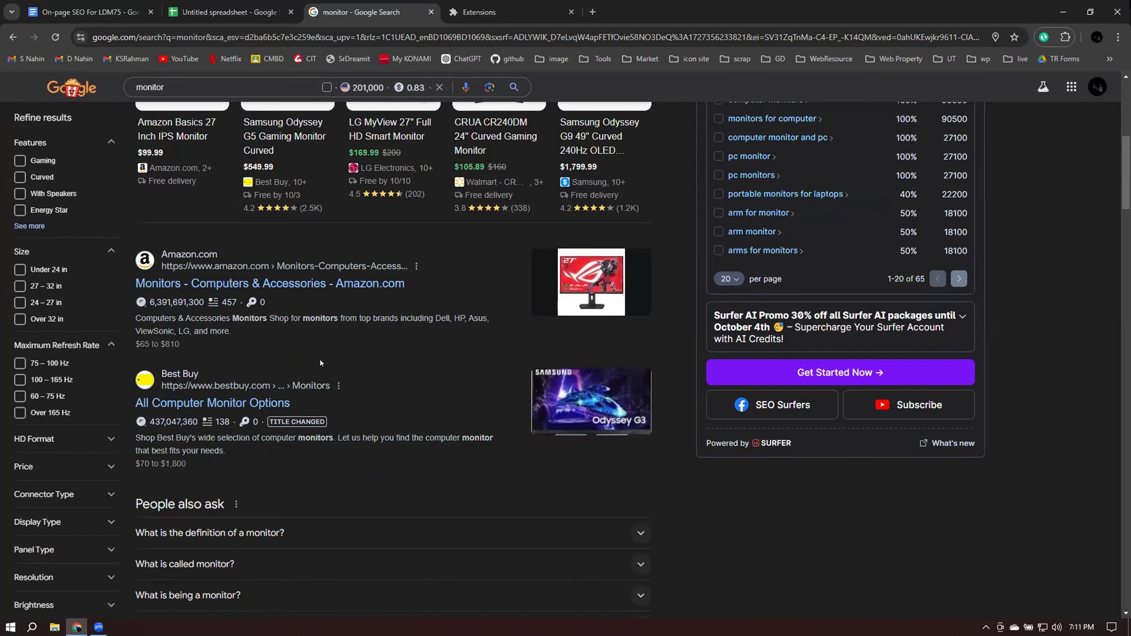
pyautogui.scroll(7, 671, 381)
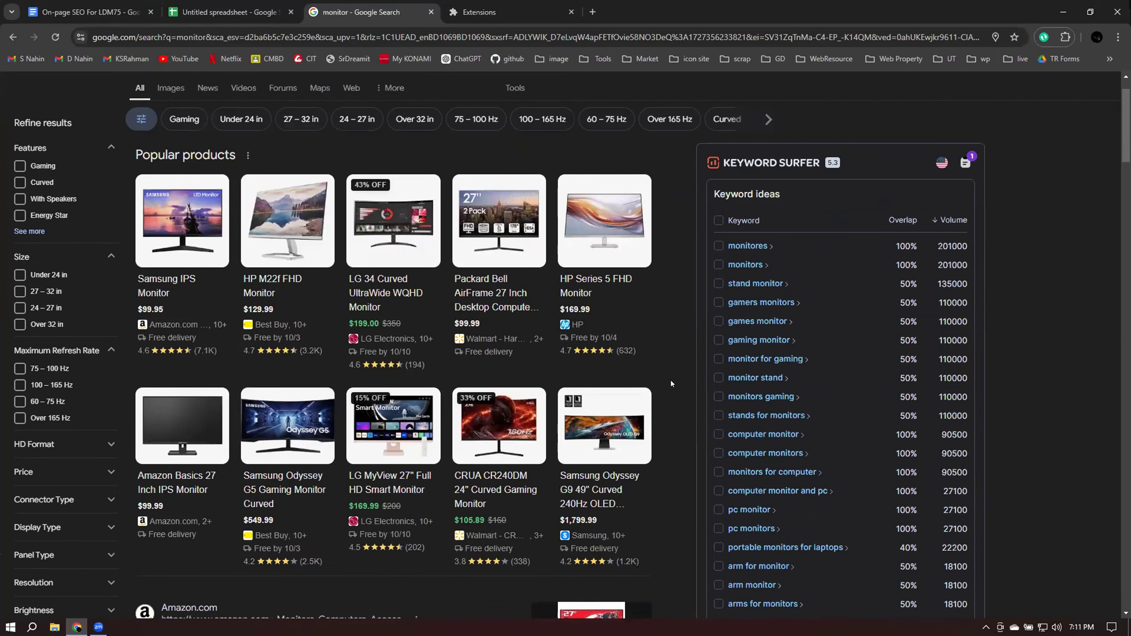
# Enable the Ubersuggest extension on the browser's extension management page
pyautogui.hotkey('ctrl', 'Tab')
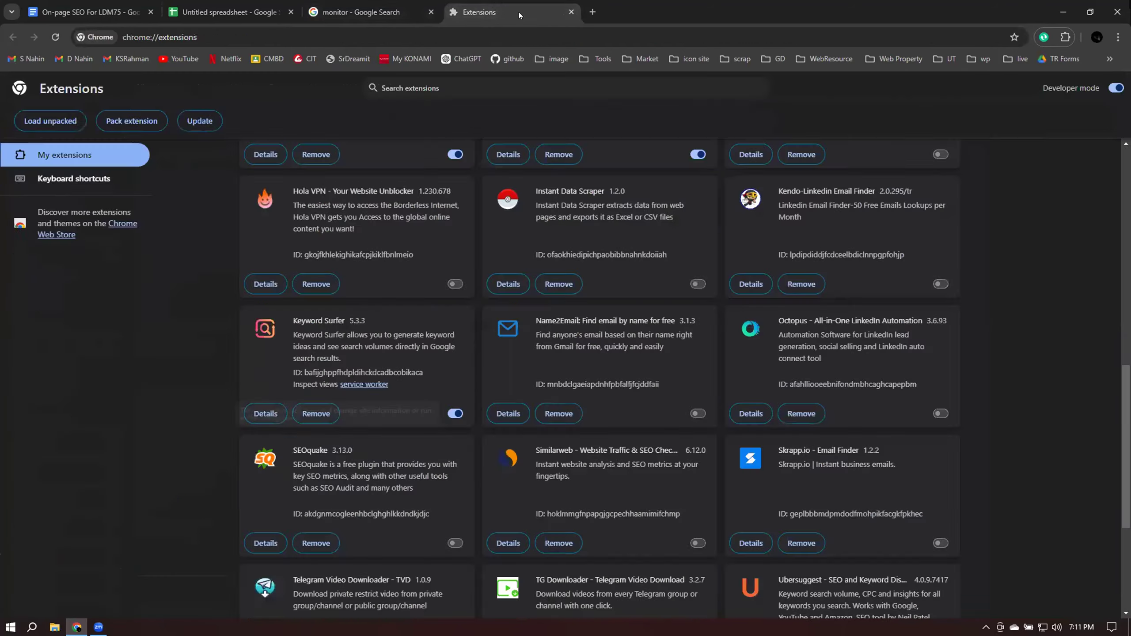
pyautogui.scroll(-5, 698, 343)
pyautogui.click(939, 437)
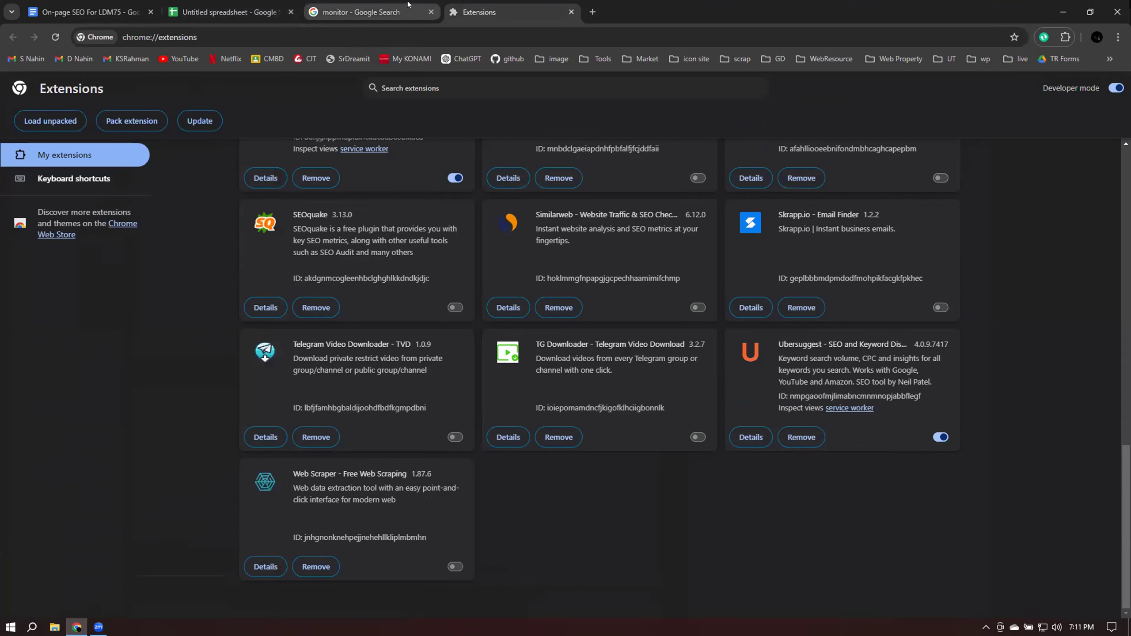
# Run the "monitor" search again with Ubersuggest enabled and check the results page for keyword data
pyautogui.moveTo(372, 7)
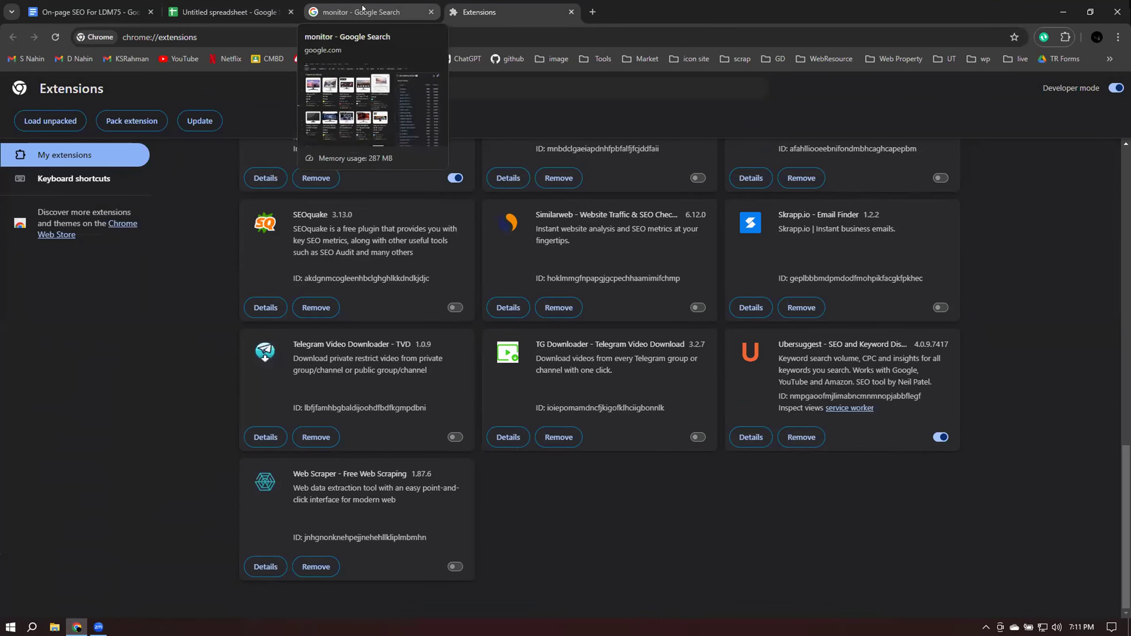
pyautogui.click(365, 12)
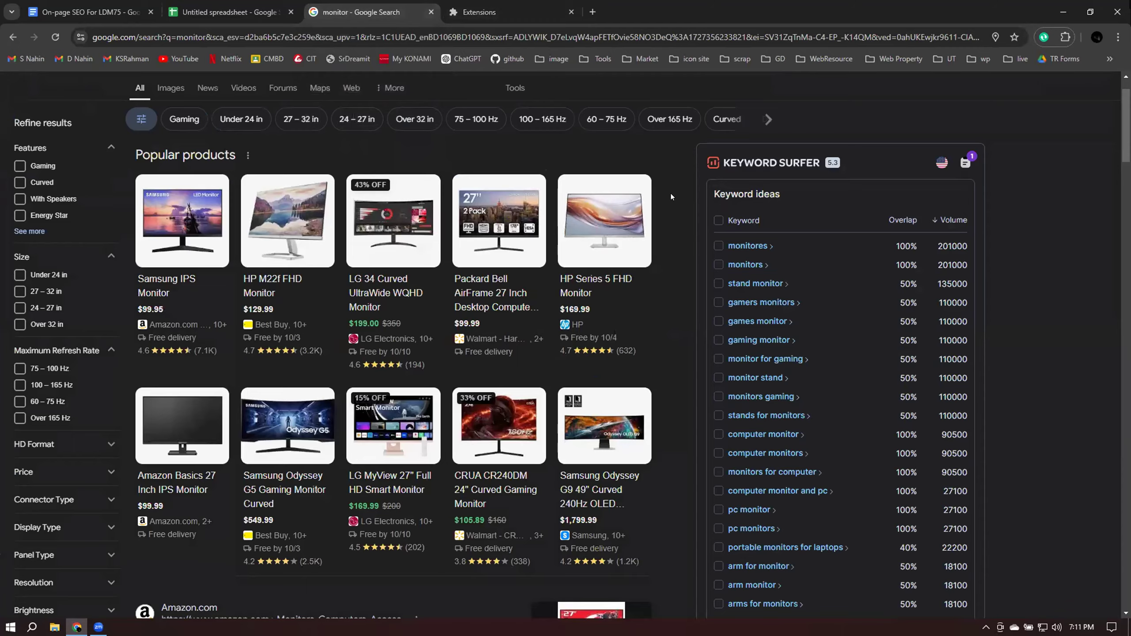
pyautogui.scroll(1, 670, 193)
pyautogui.click(513, 99)
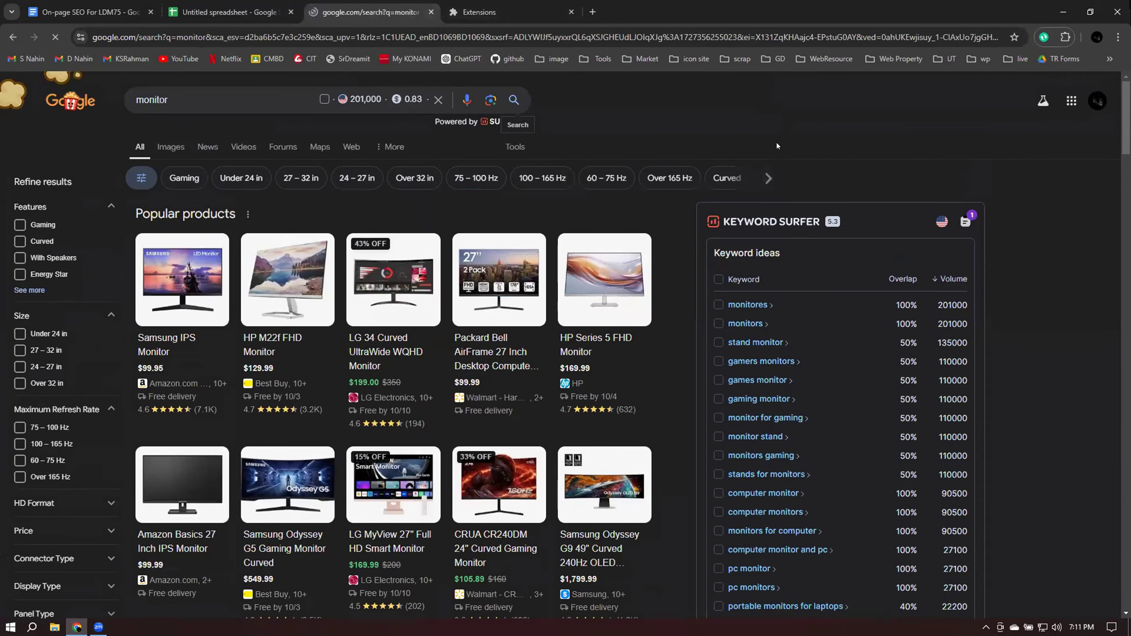
pyautogui.scroll(-8, 824, 220)
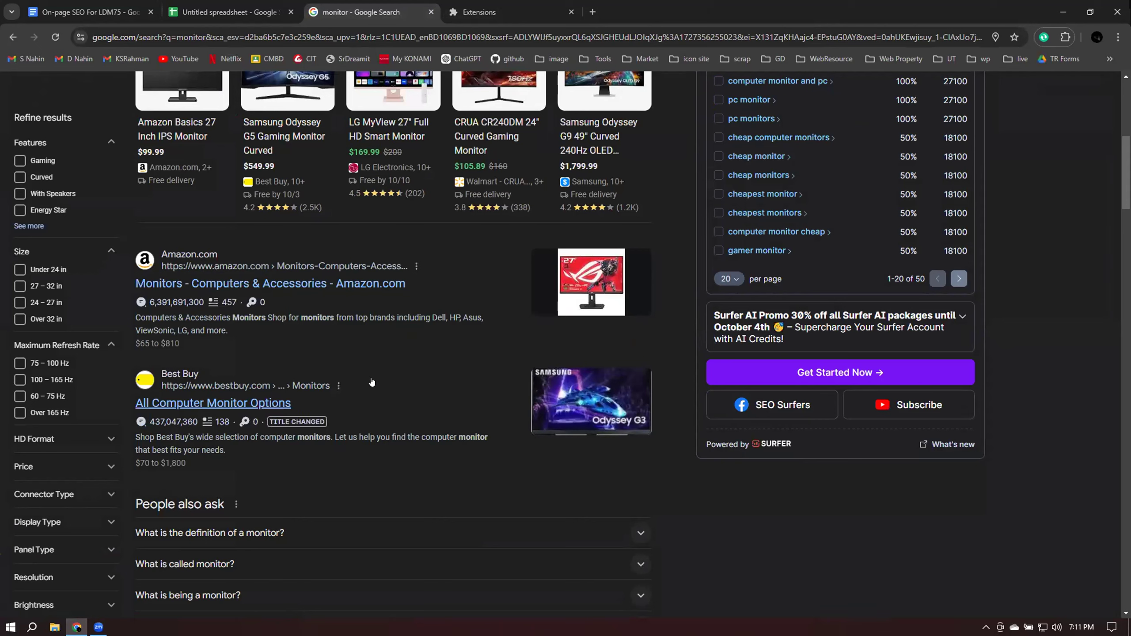
# Check the list of active browser extensions and look through the "monitor" results page for Ubersuggest's per-result metrics
pyautogui.click(1065, 38)
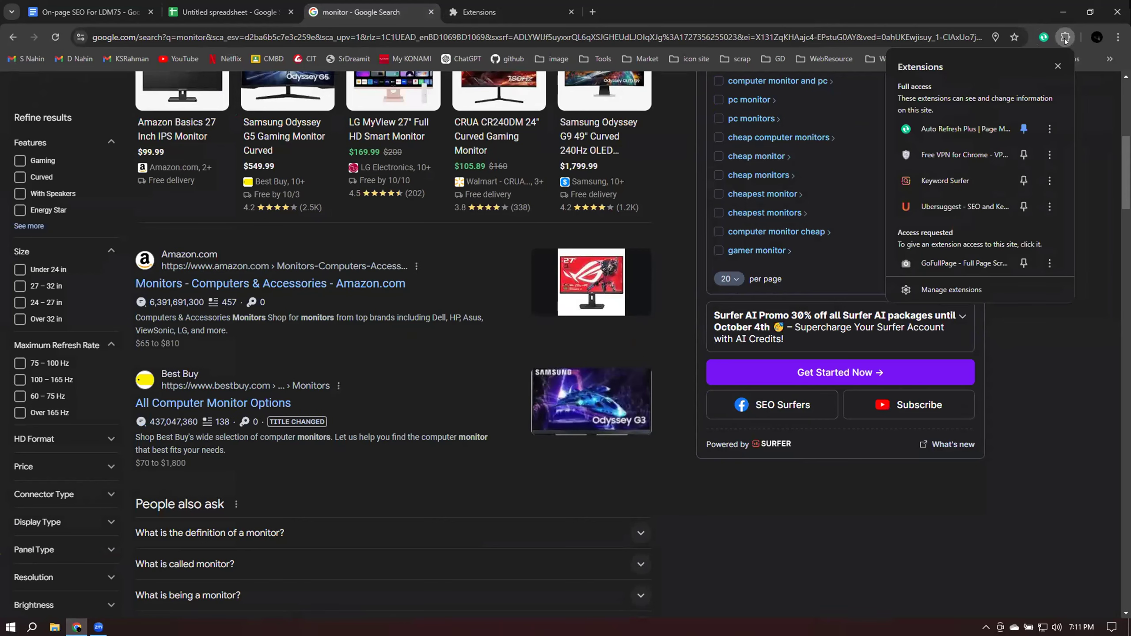
pyautogui.click(1065, 38)
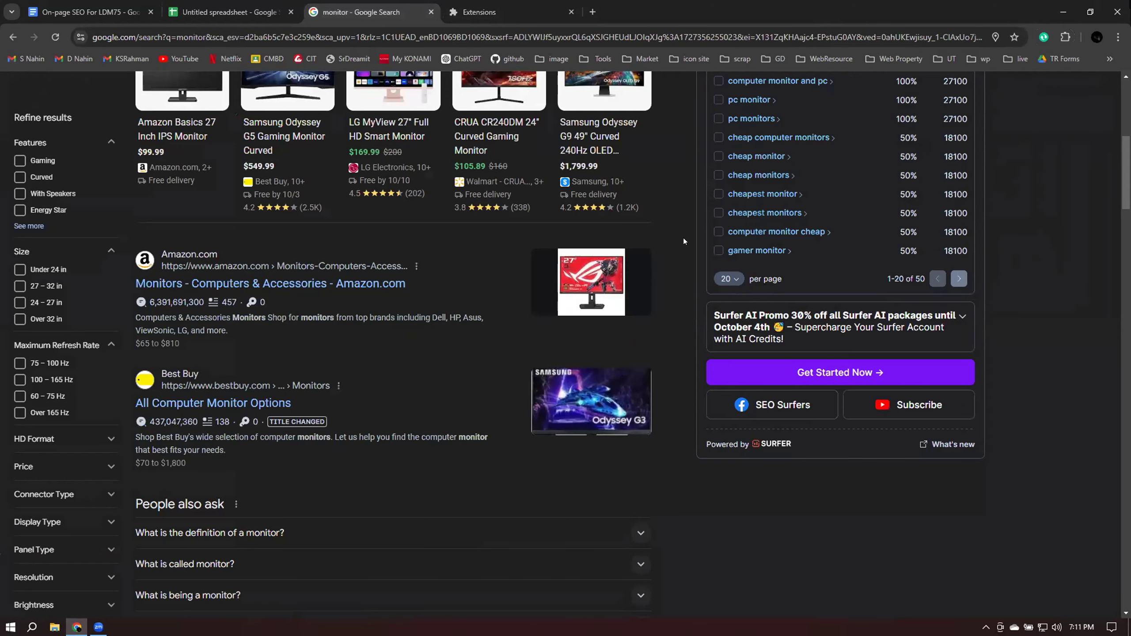
pyautogui.scroll(-8, 684, 240)
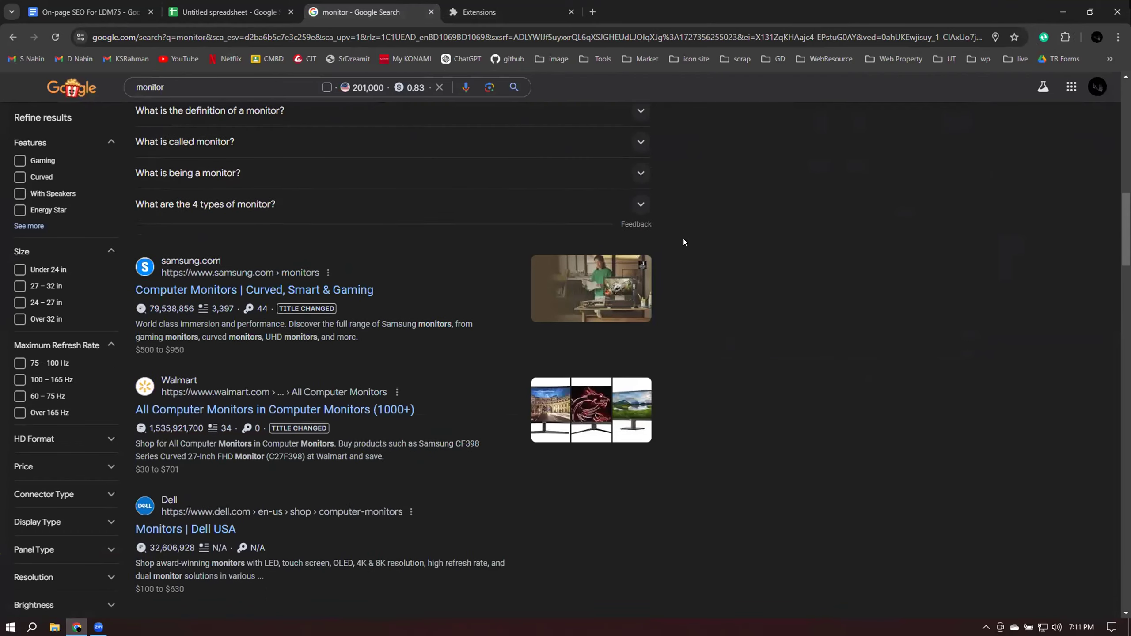
pyautogui.scroll(-20, 684, 242)
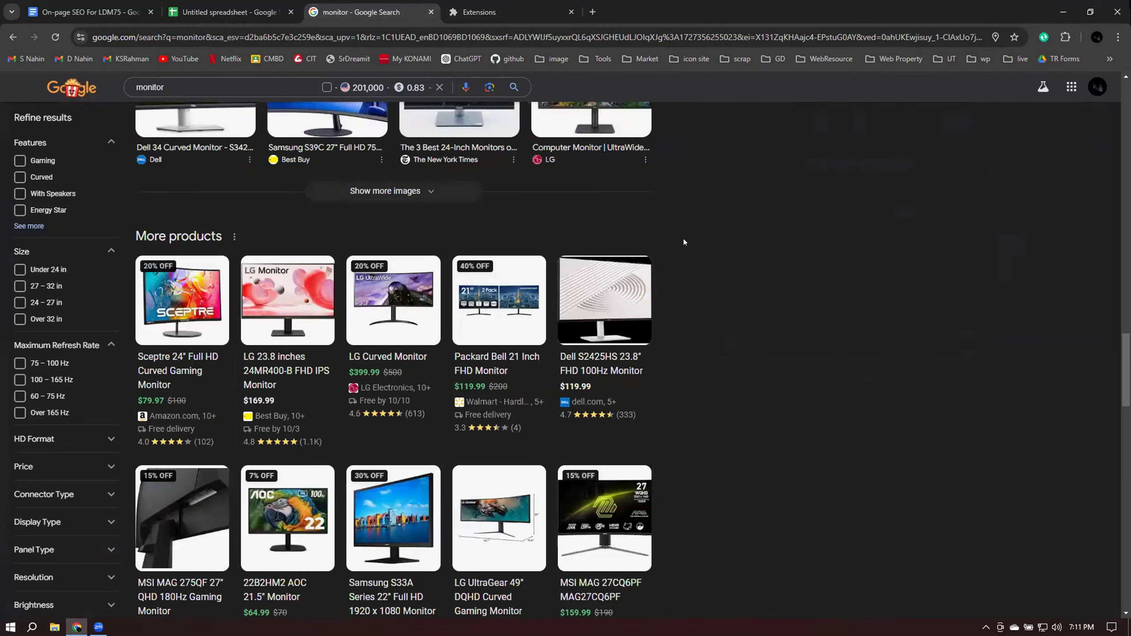
pyautogui.scroll(-10, 683, 242)
pyautogui.scroll(2, 684, 242)
pyautogui.scroll(-2, 684, 242)
pyautogui.scroll(3, 683, 242)
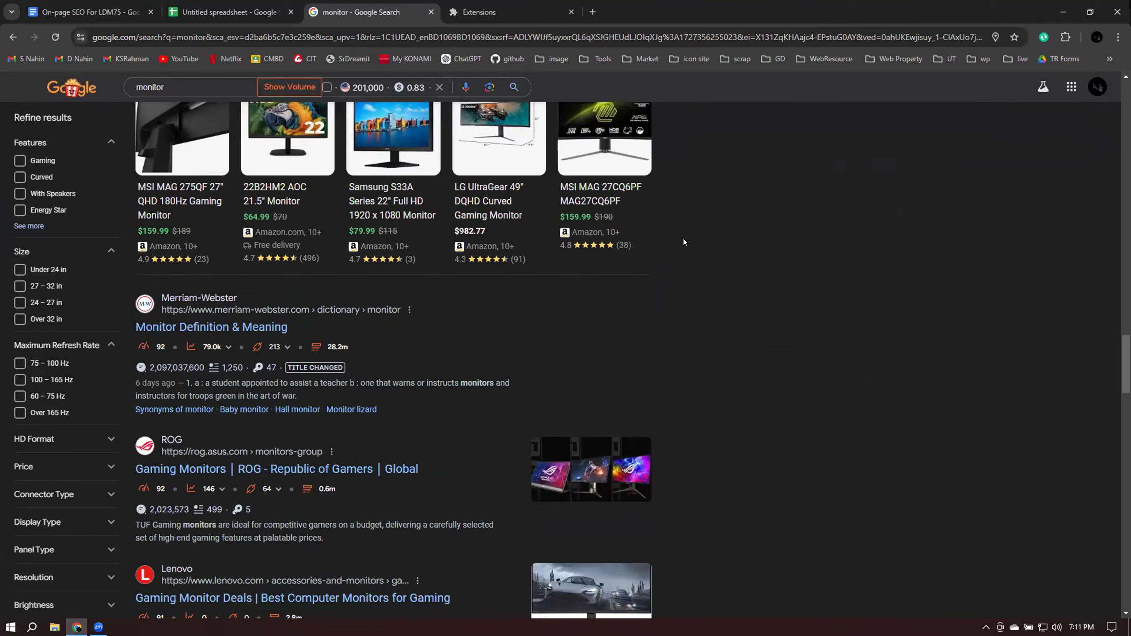
pyautogui.scroll(8, 683, 242)
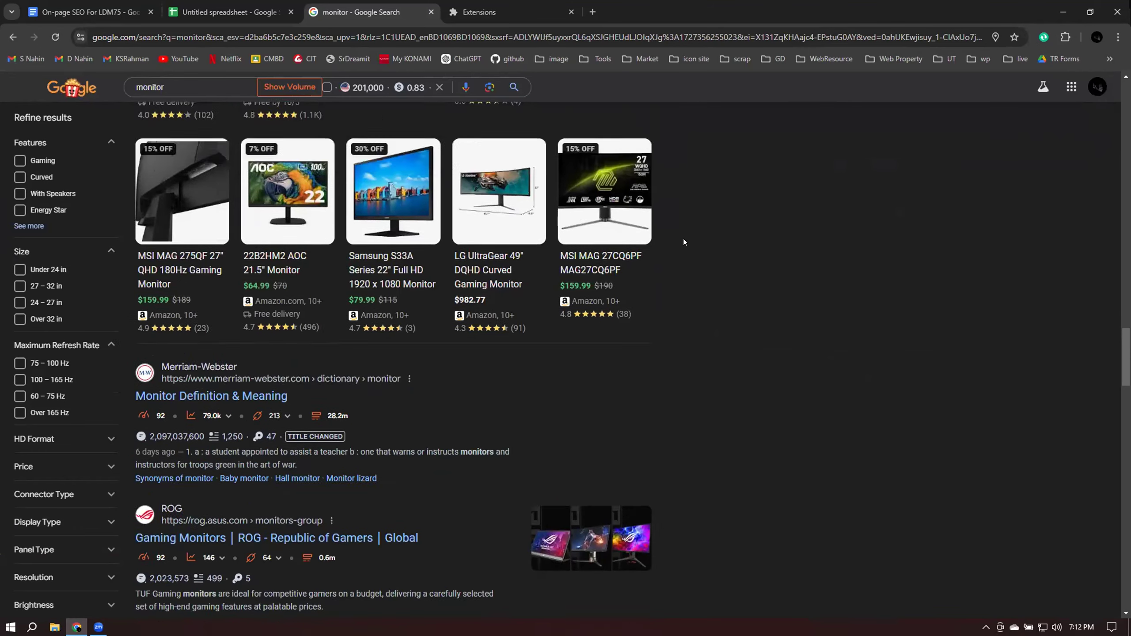
pyautogui.scroll(-10, 684, 242)
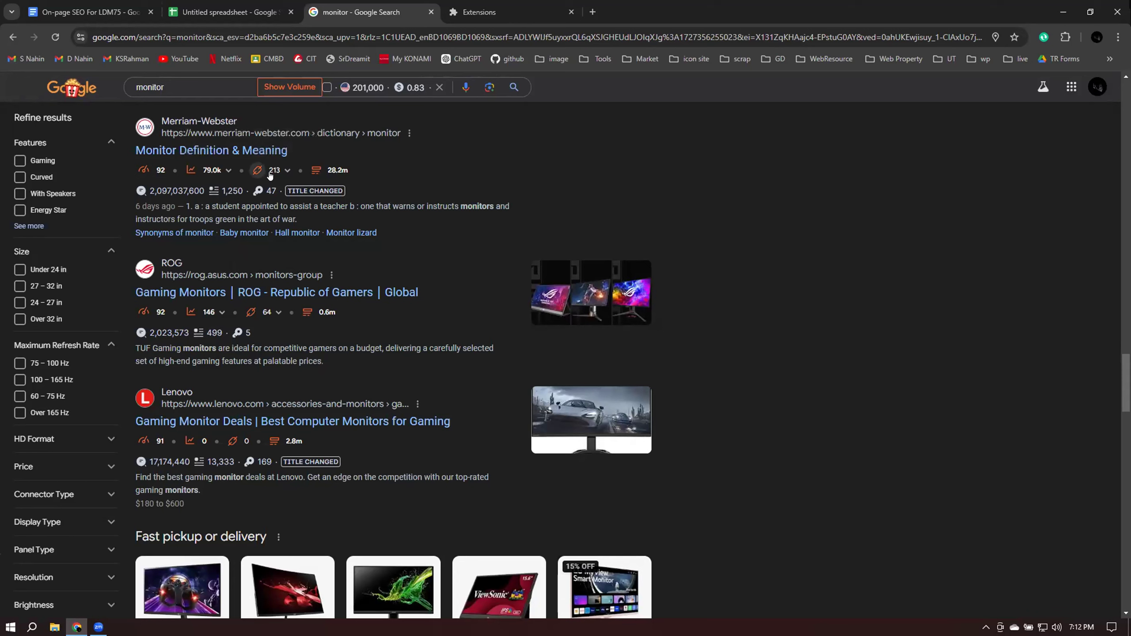
# Examine Ubersuggest's backlinks, estimated visits and other metrics on the Merriam-Webster and Amazon search results
pyautogui.moveTo(253, 174)
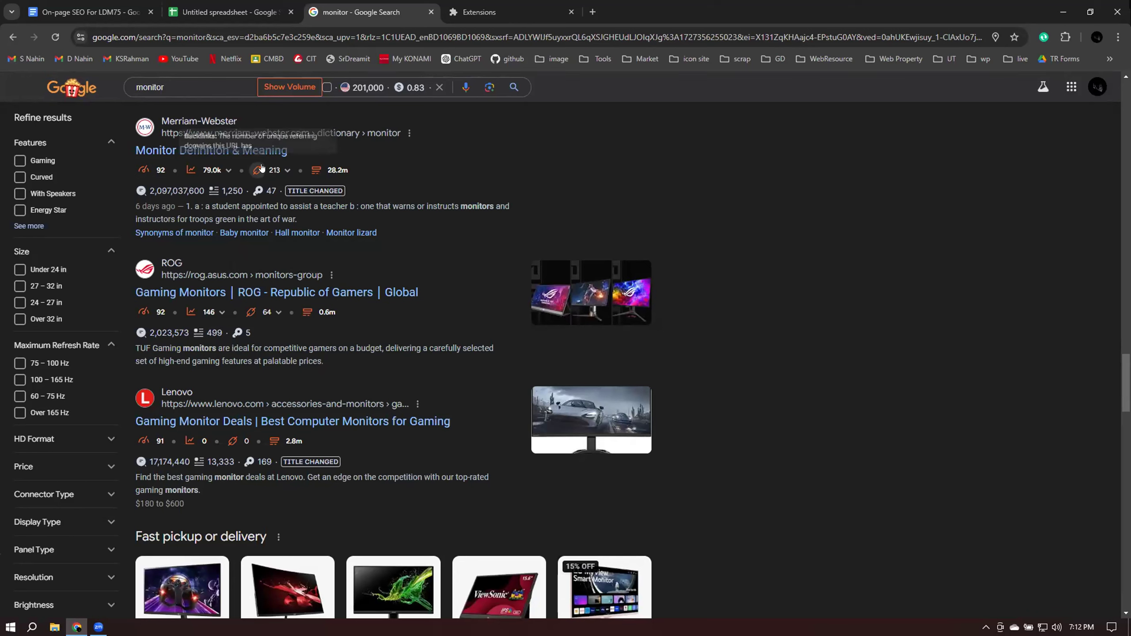
pyautogui.scroll(5, 597, 176)
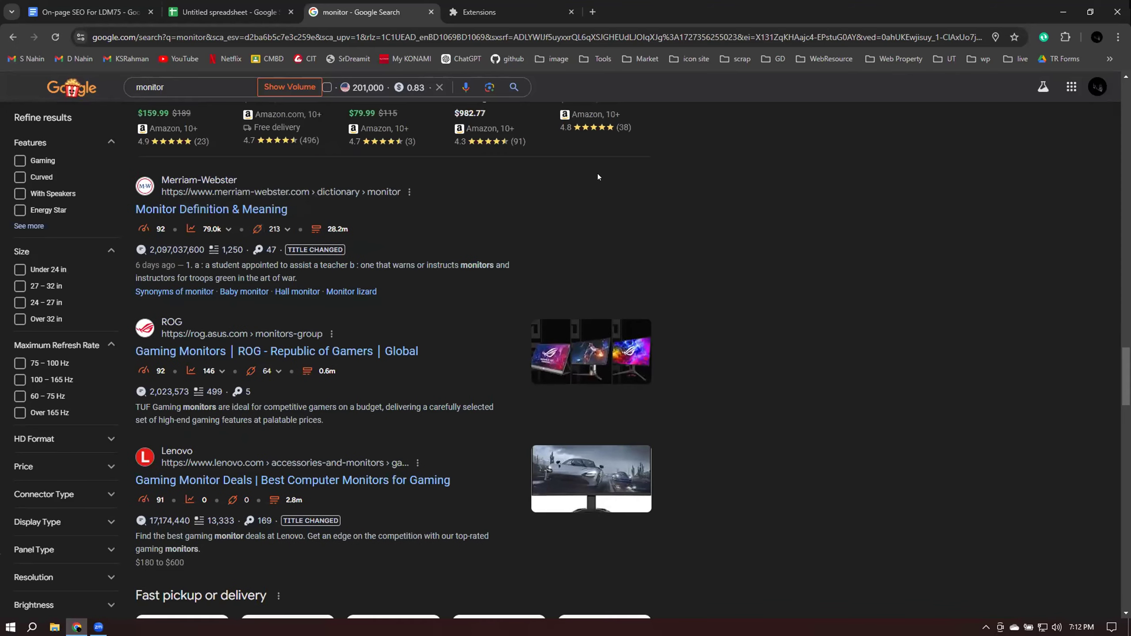
pyautogui.scroll(4, 600, 196)
pyautogui.scroll(-7, 610, 209)
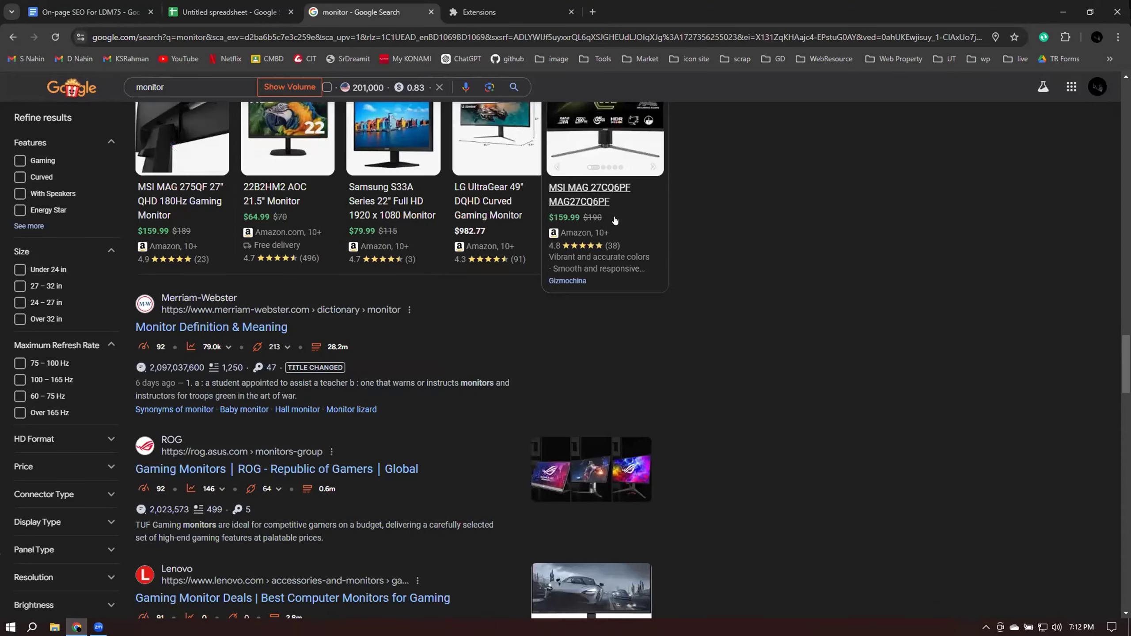
pyautogui.scroll(5, 616, 221)
pyautogui.scroll(-20, 615, 221)
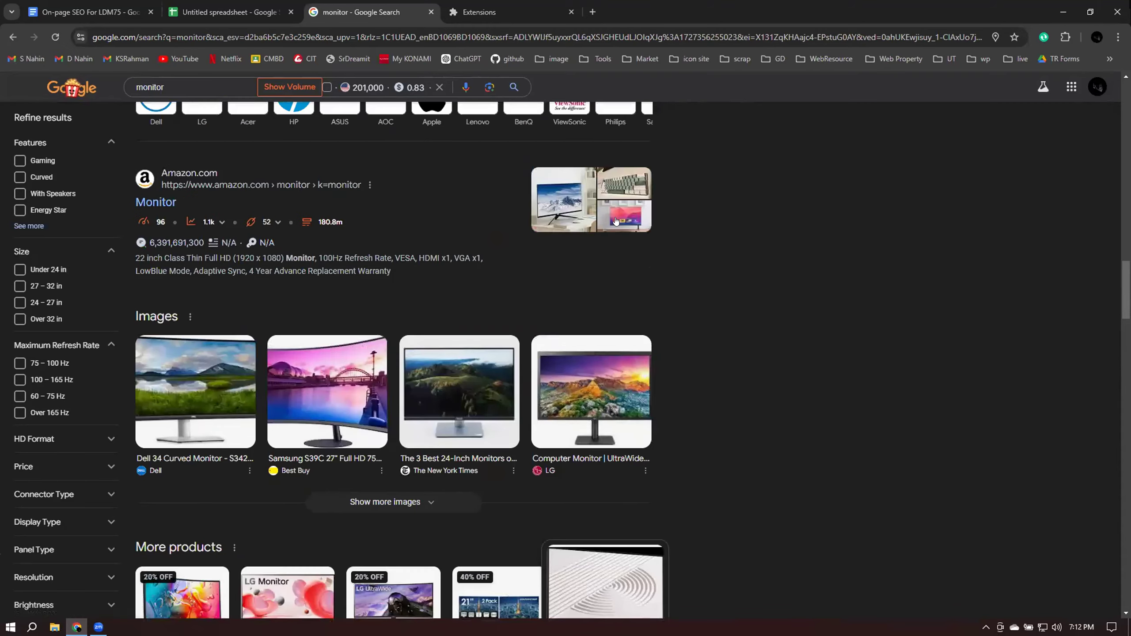
pyautogui.scroll(5, 615, 221)
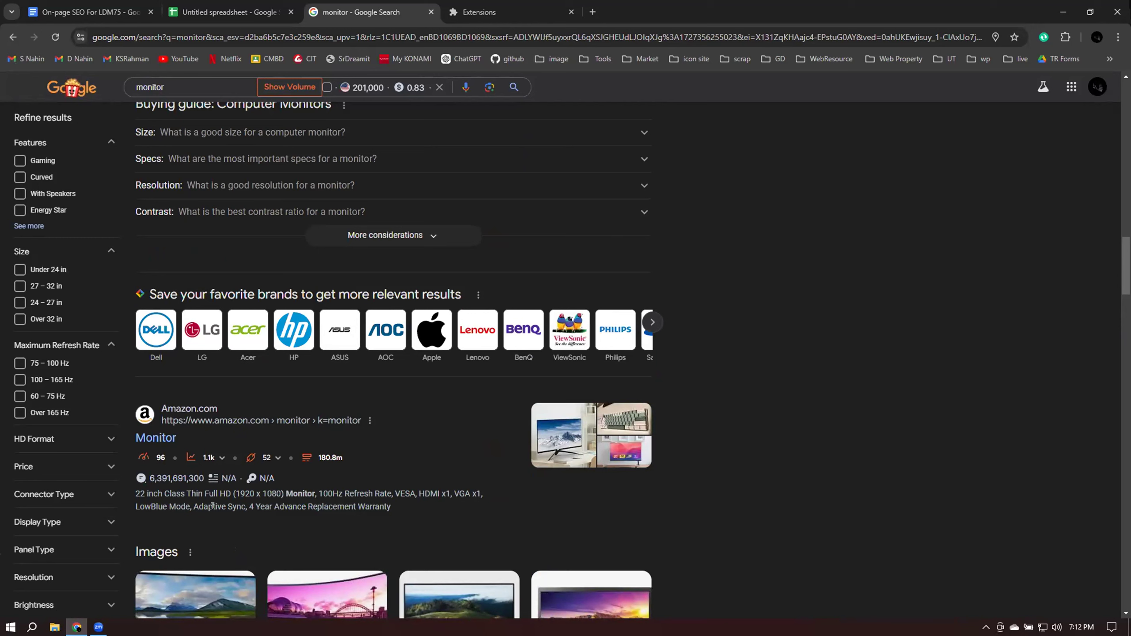
pyautogui.moveTo(144, 456)
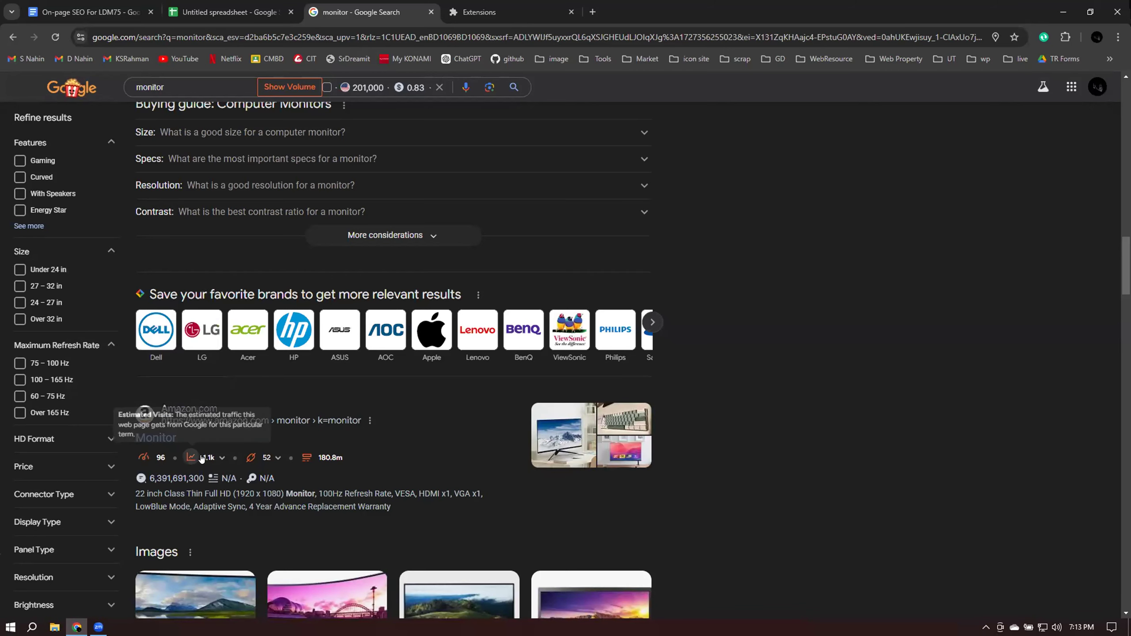
pyautogui.moveTo(182, 460)
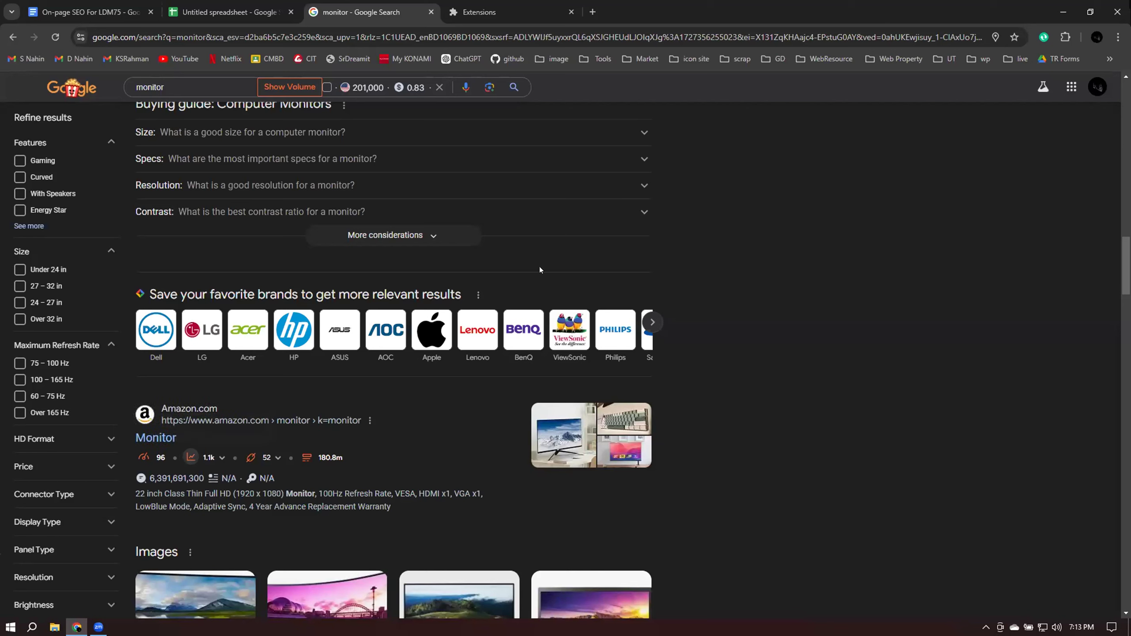
# Show Ubersuggest's search volume and CPC for "monitor" and compare them with the Keyword Surfer volume
pyautogui.moveTo(350, 89); pyautogui.dragTo(382, 89)
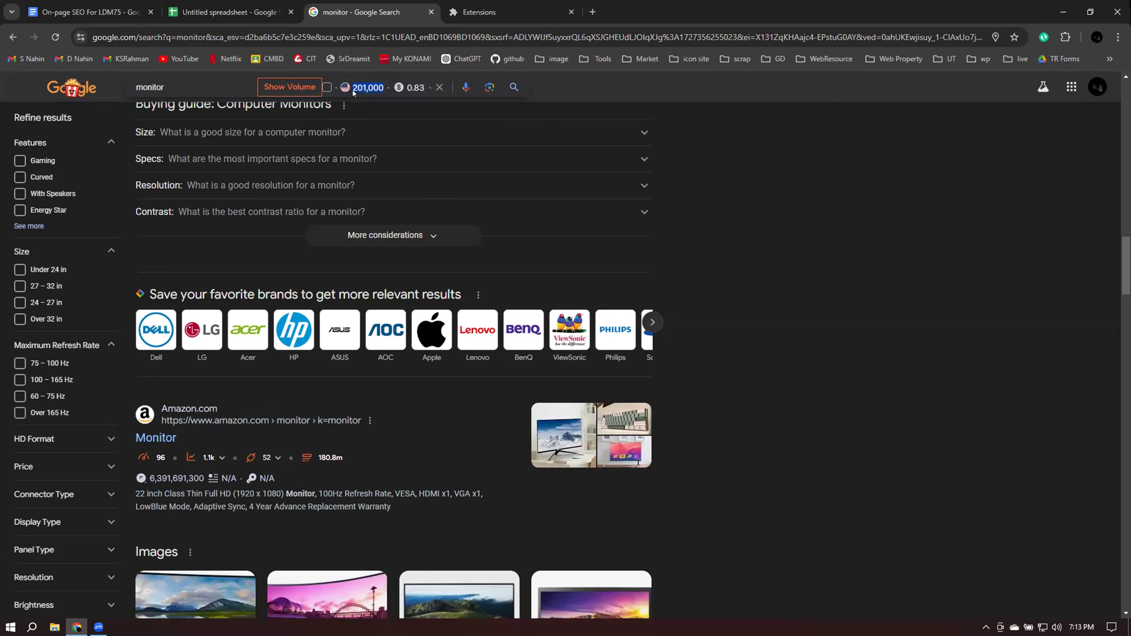
pyautogui.click(297, 87)
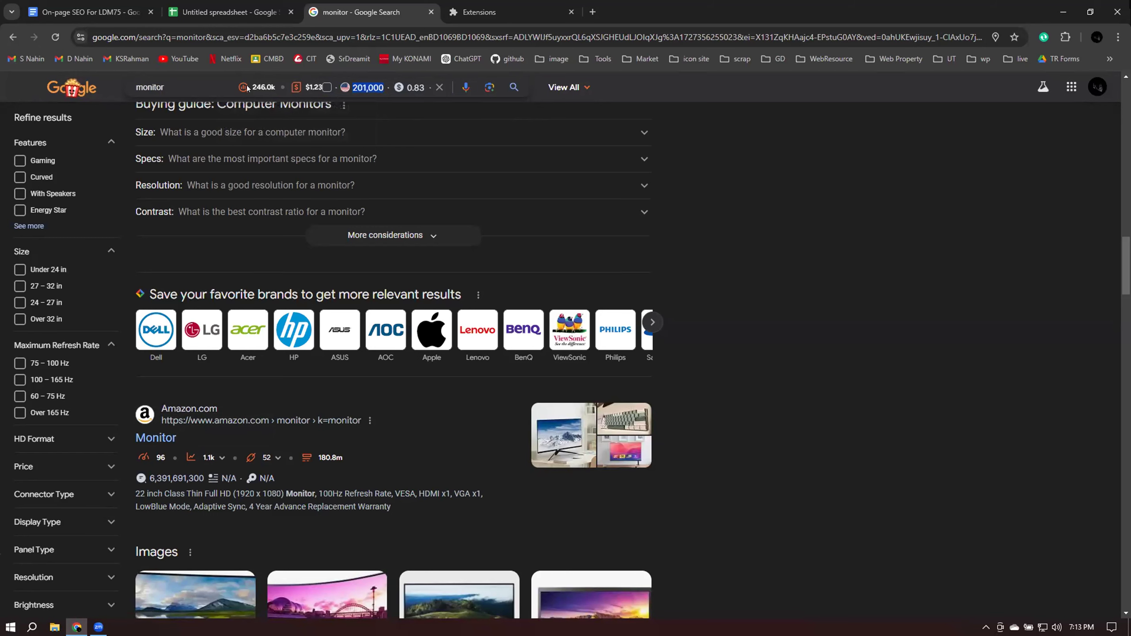
pyautogui.moveTo(241, 85)
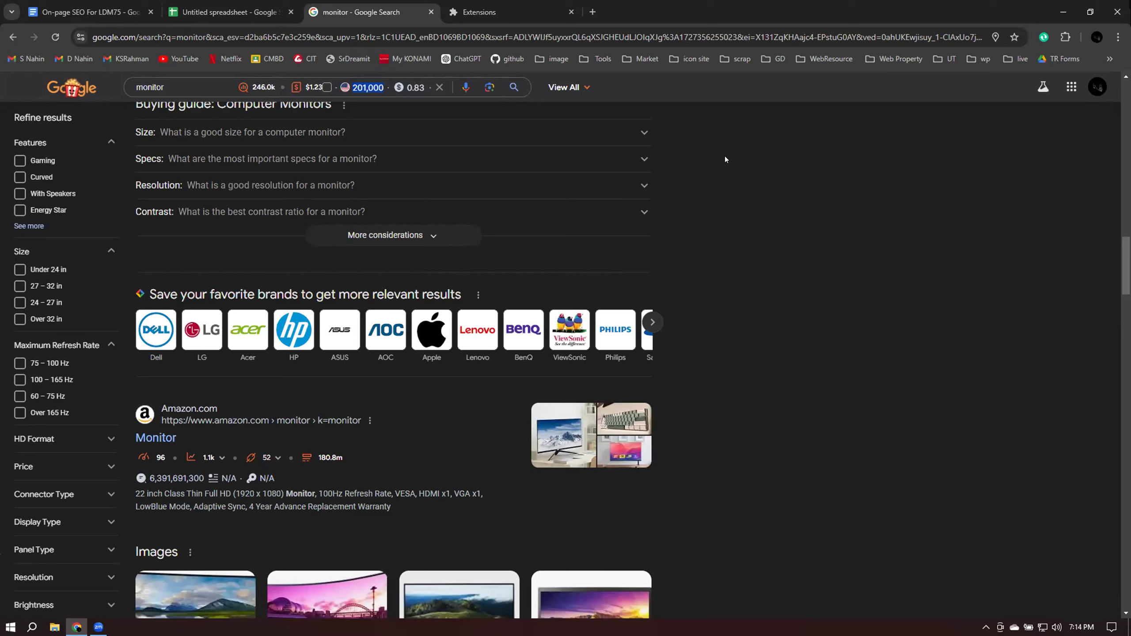
pyautogui.click(314, 82)
# Browse the country and language options in the Ubersuggest panel below the search results without changing English / United States
pyautogui.scroll(-6, 808, 309)
pyautogui.scroll(-20, 811, 309)
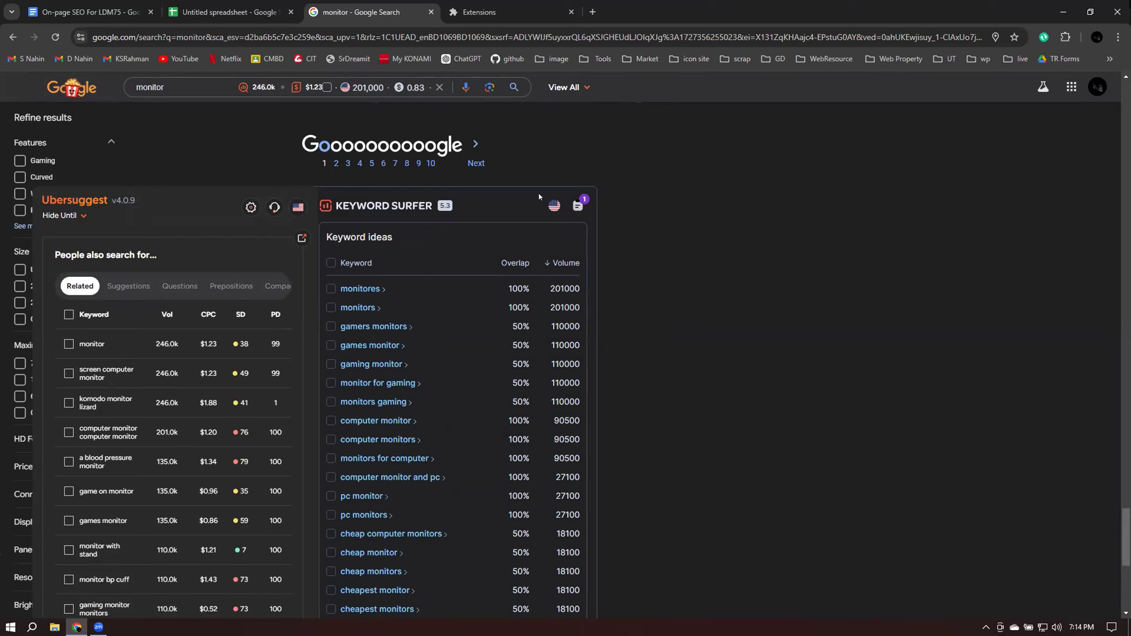
pyautogui.click(298, 208)
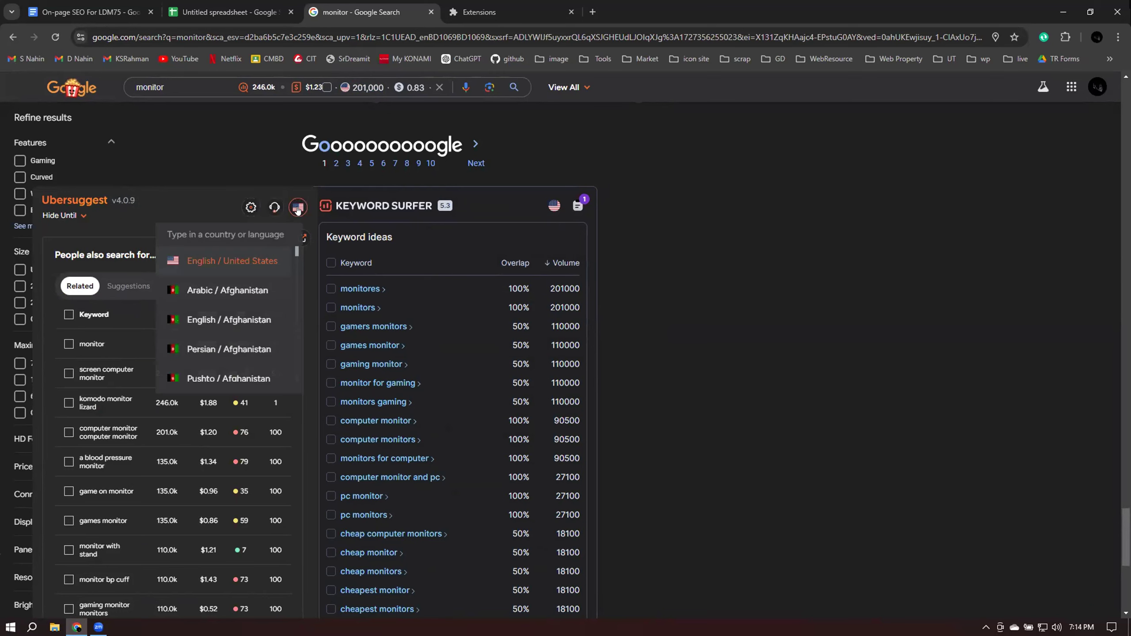
pyautogui.scroll(-15, 272, 268)
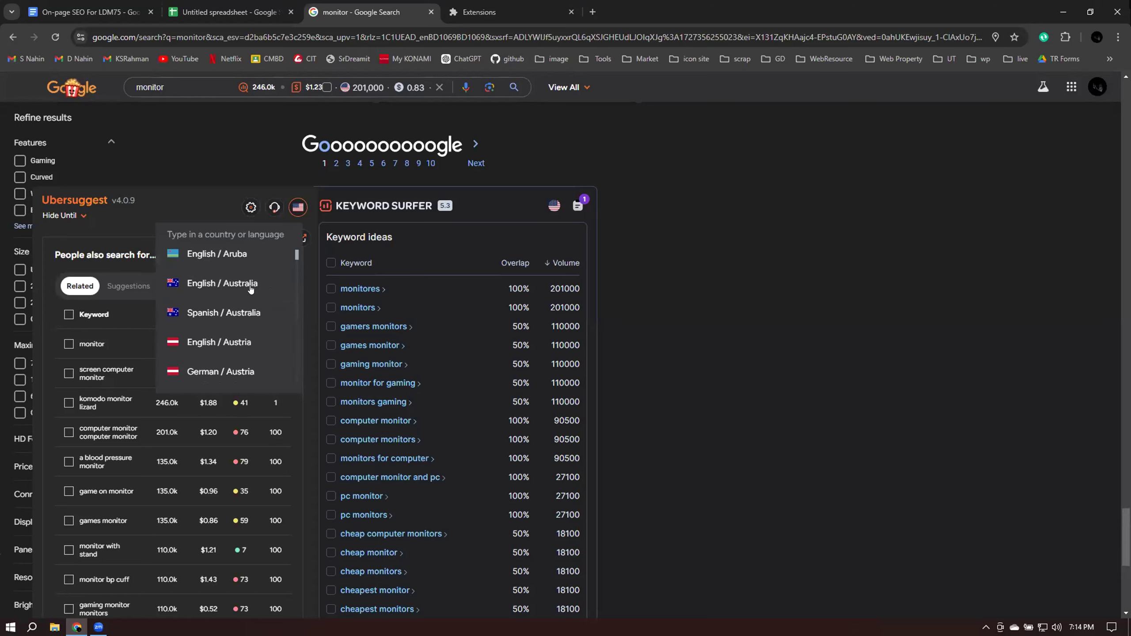
pyautogui.scroll(-15, 272, 268)
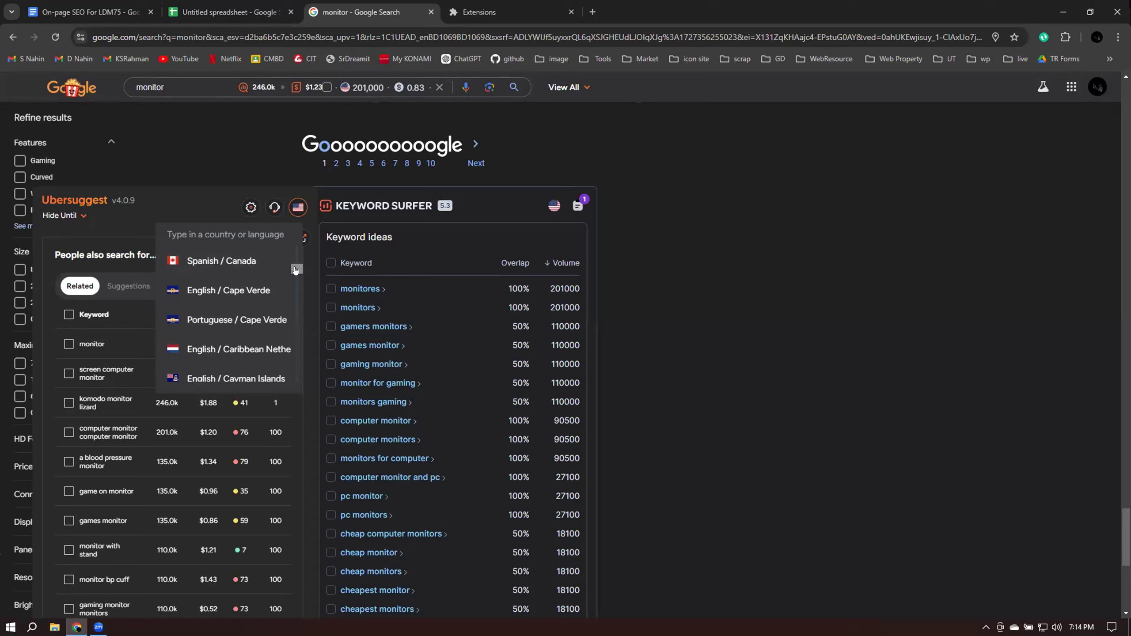
pyautogui.scroll(15, 295, 270)
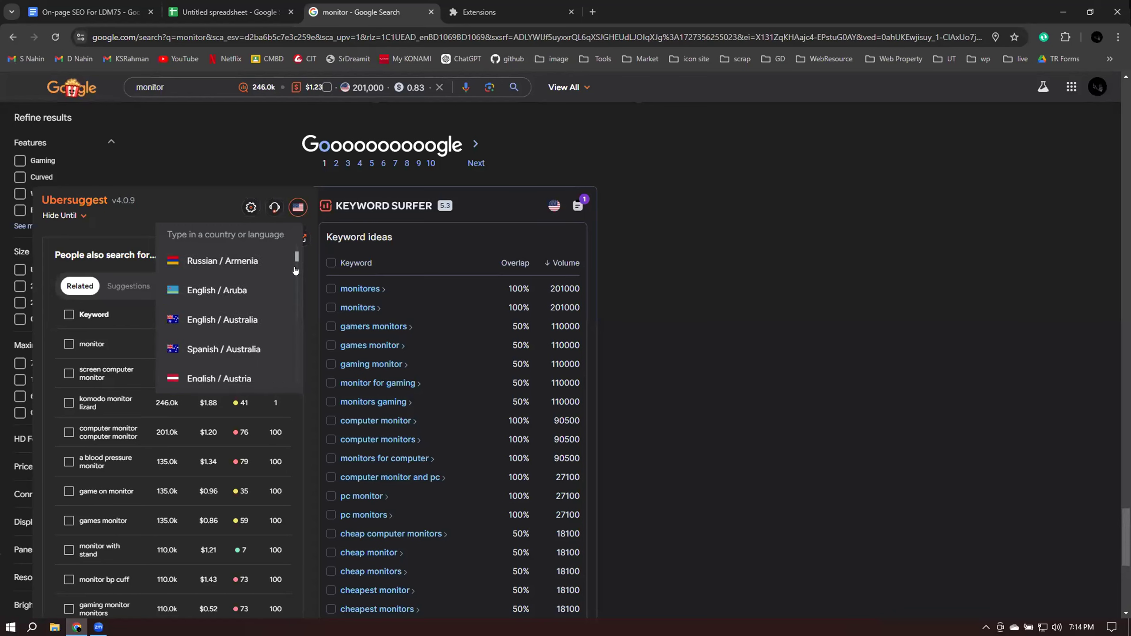
pyautogui.scroll(3, 295, 270)
pyautogui.click(660, 278)
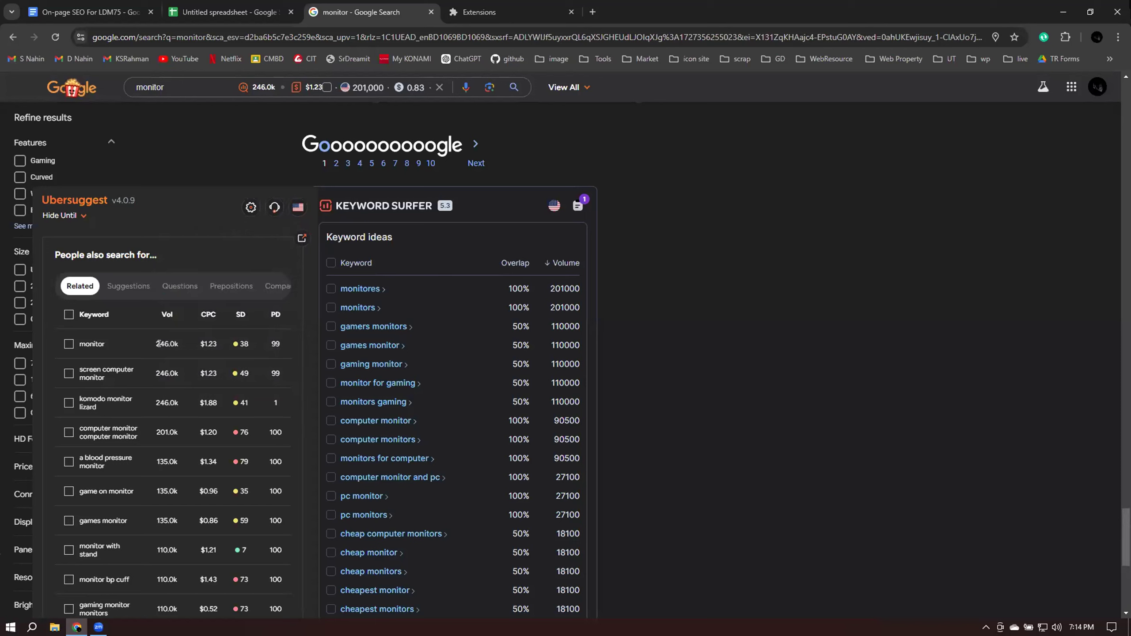
# Check the country options in the Keyword Surfer panel and the explanation of Ubersuggest's PD column
pyautogui.click(553, 207)
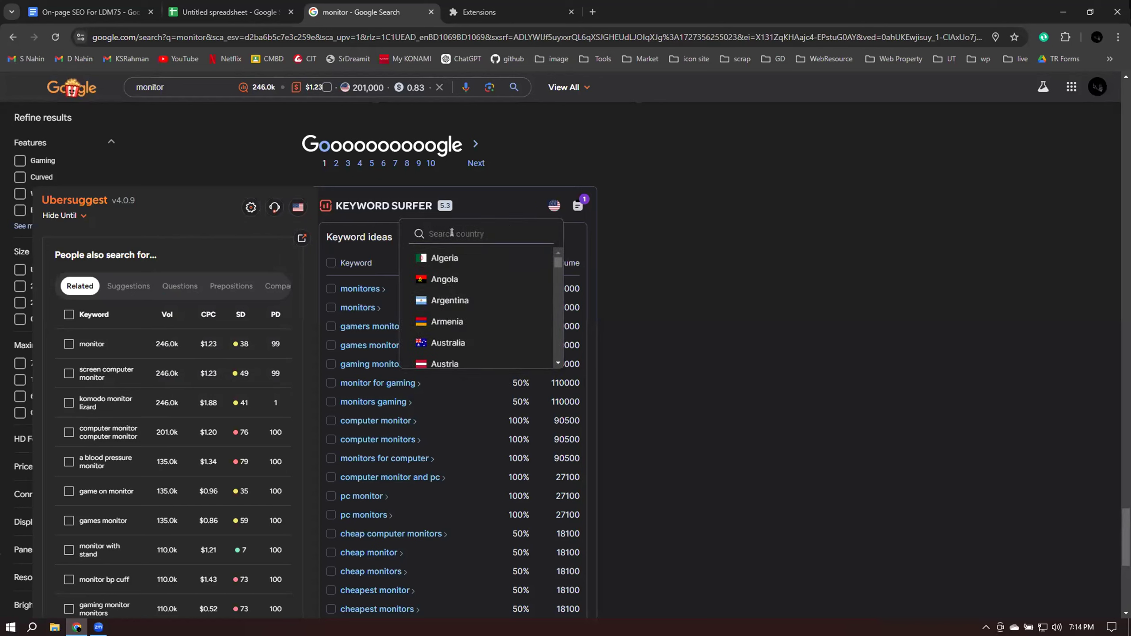
pyautogui.click(650, 250)
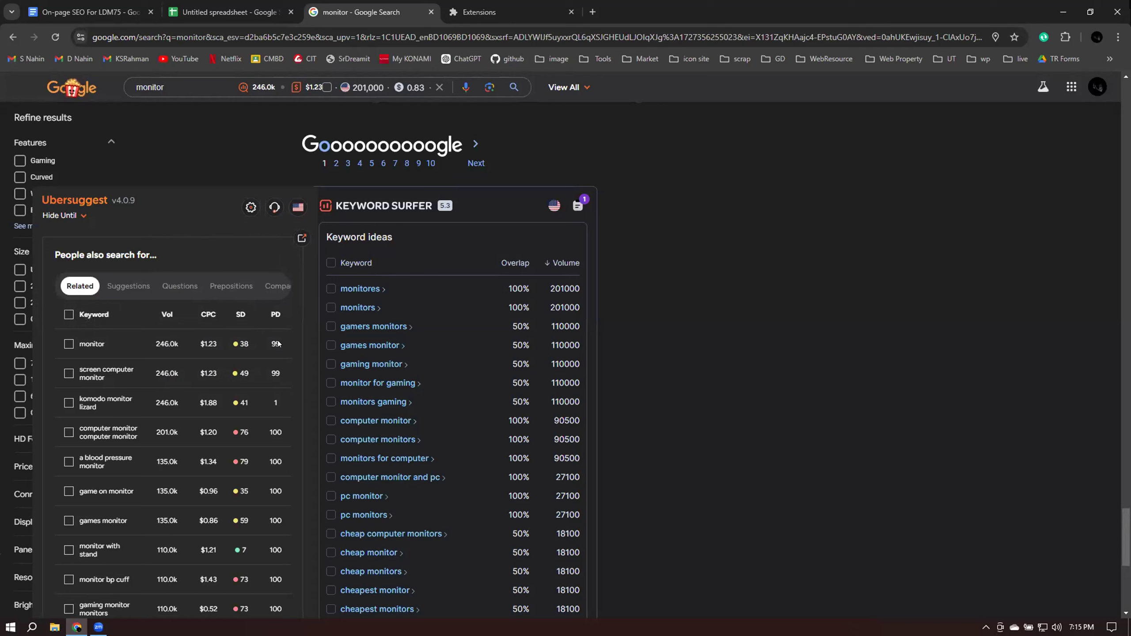
pyautogui.moveTo(271, 309)
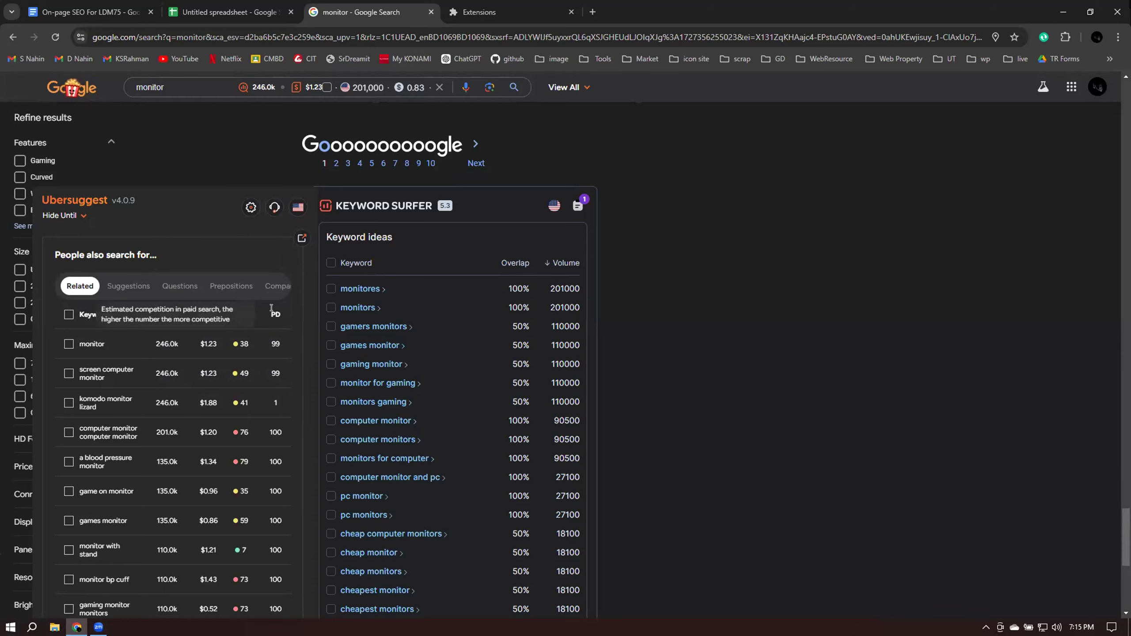
# Check the Ubersuggest data on the related searches and highlight Keyword Surfer's search volume for "monitor"
pyautogui.scroll(7, 690, 275)
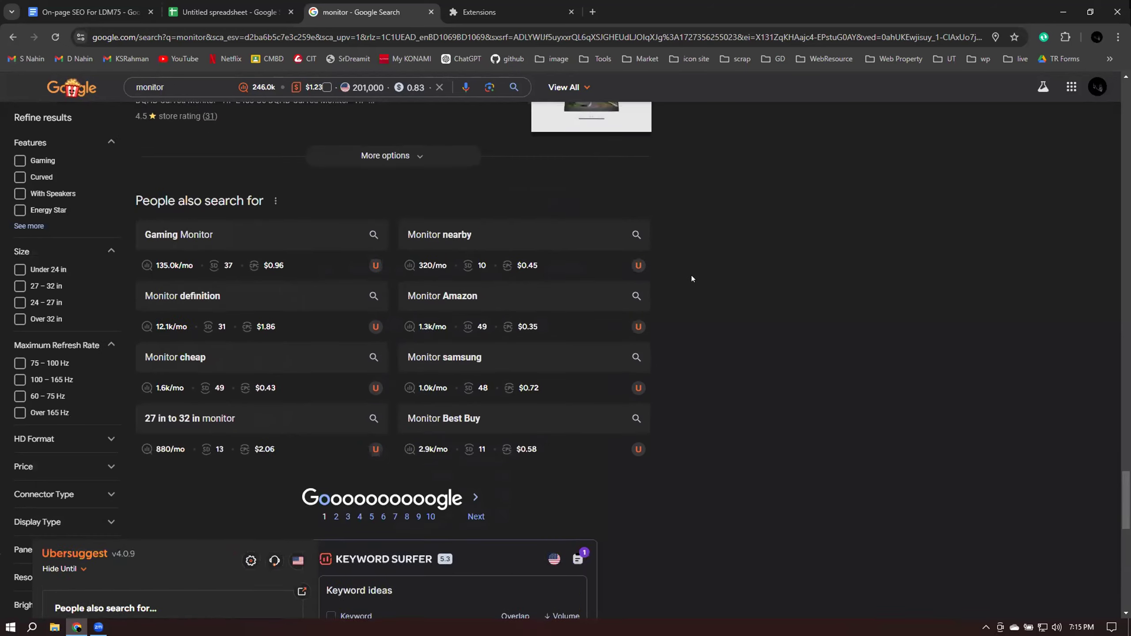
pyautogui.scroll(20, 690, 274)
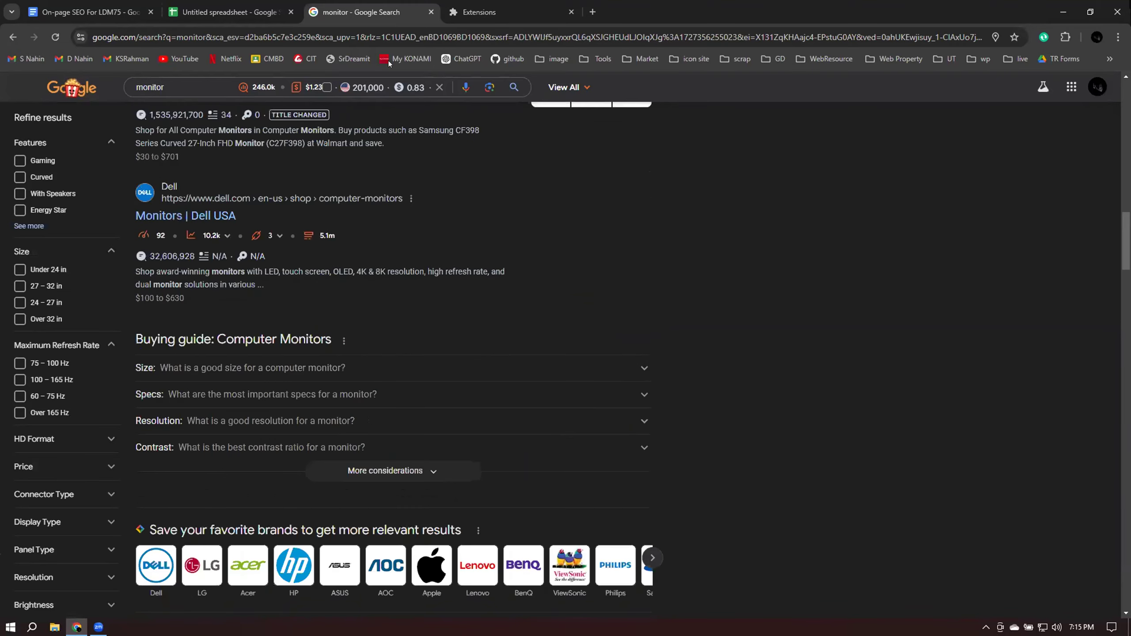
pyautogui.moveTo(352, 88); pyautogui.dragTo(381, 88)
pyautogui.click(782, 257)
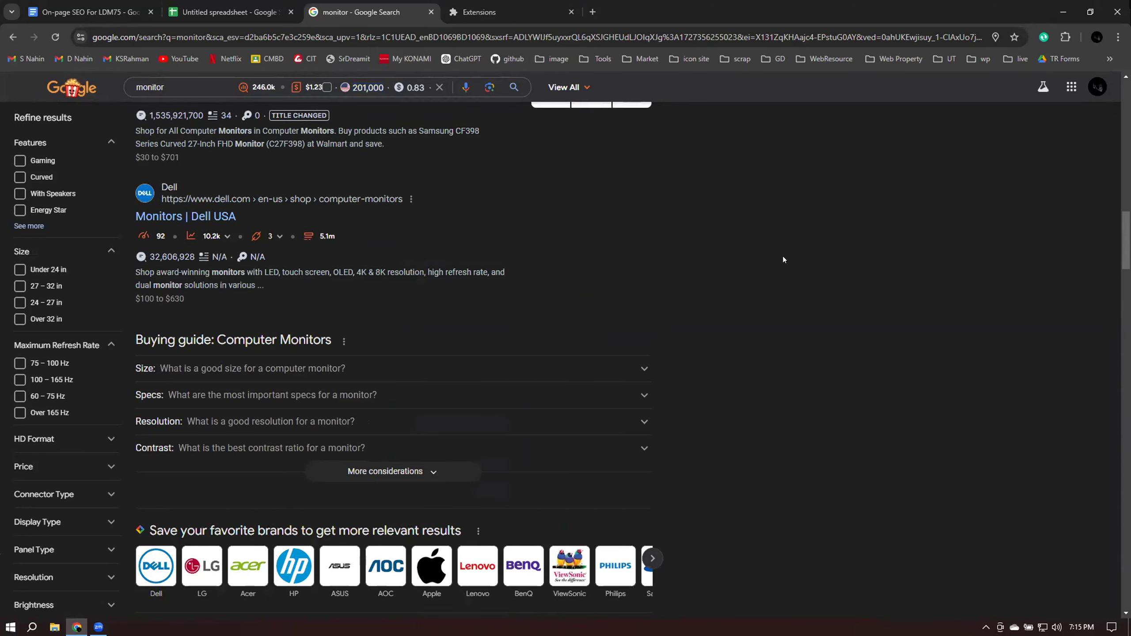
# Review the Ubersuggest metrics under the Amazon, Best Buy, Samsung, Walmart and Dell results
pyautogui.scroll(6, 783, 256)
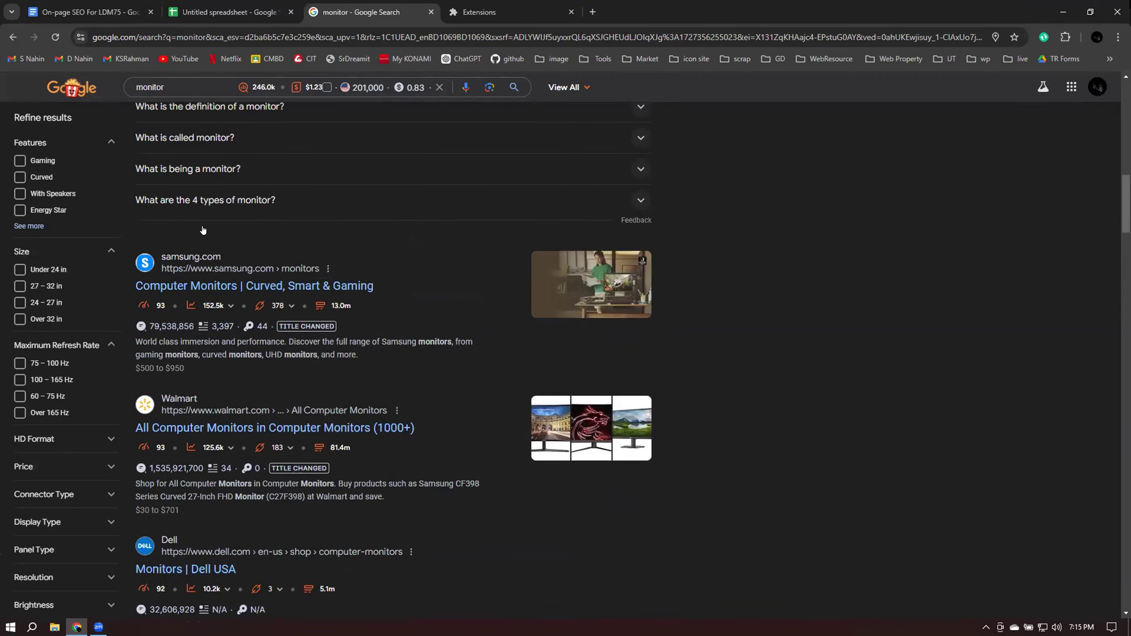
pyautogui.scroll(10, 203, 229)
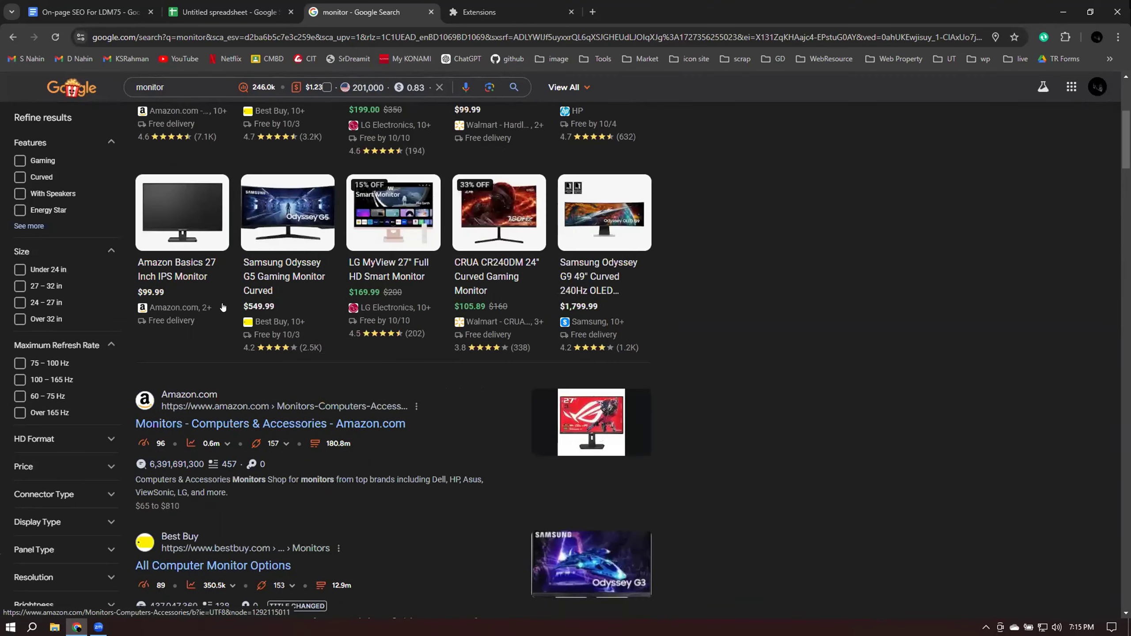
pyautogui.scroll(-3, 223, 307)
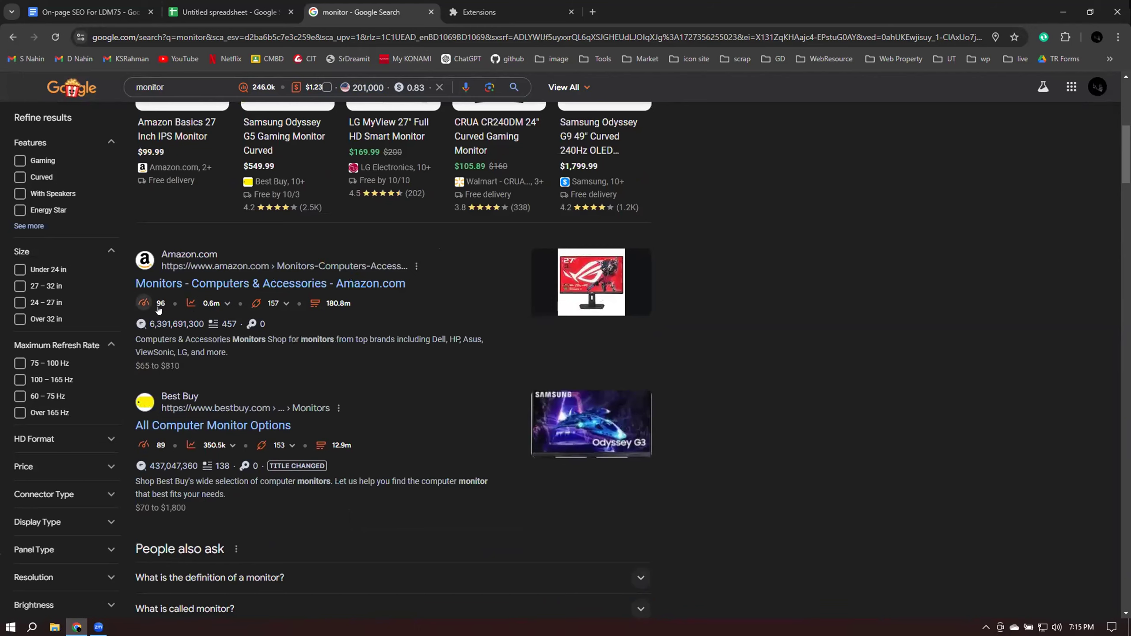
pyautogui.scroll(-8, 161, 445)
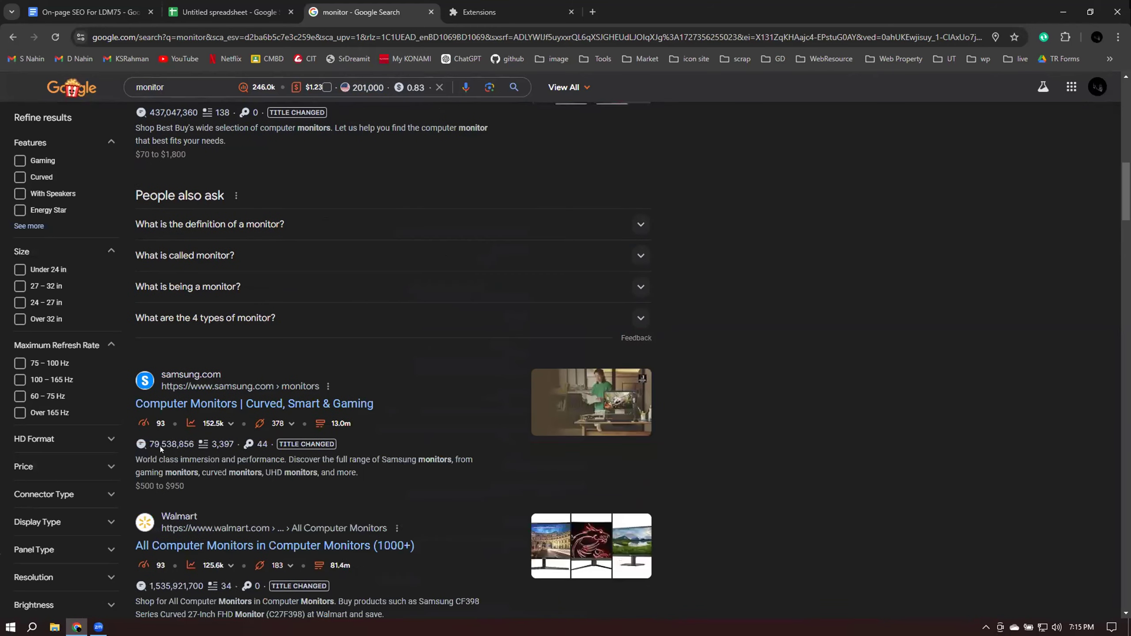
pyautogui.scroll(-7, 165, 443)
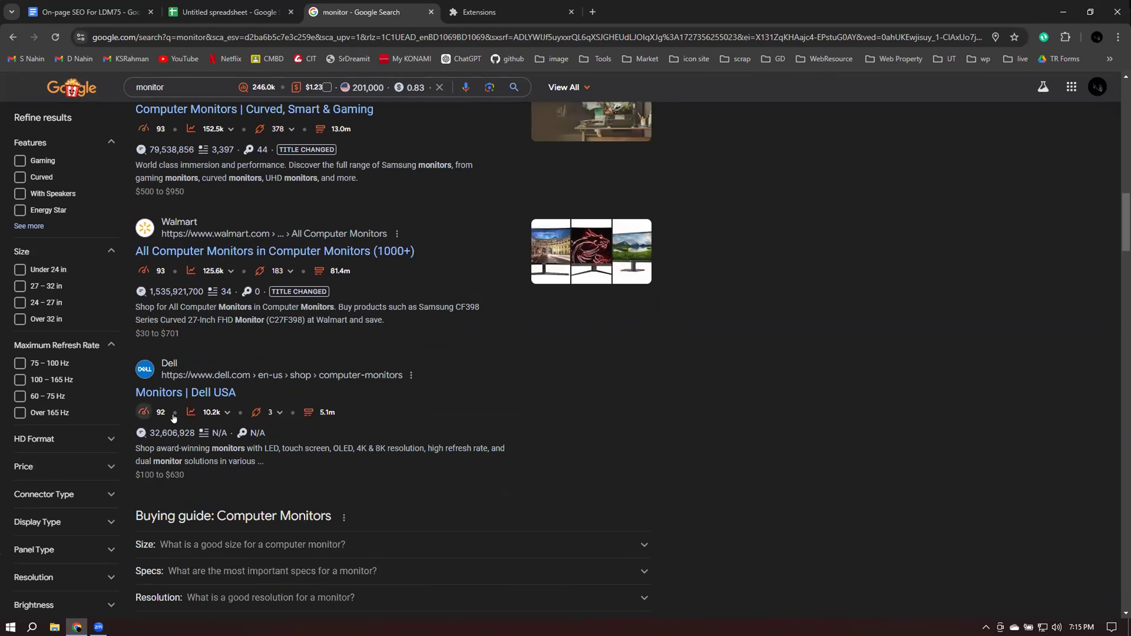
pyautogui.scroll(-9, 174, 418)
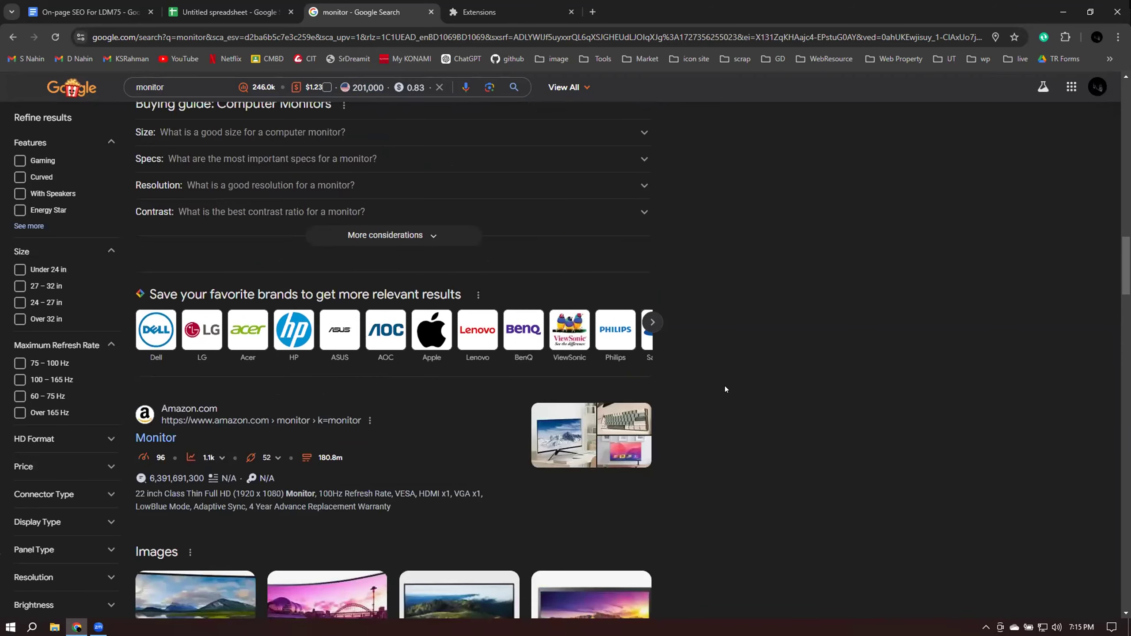
# Switch to the Google Sheets keyword spreadsheet and enter Monitor in A2 with a monthly search volume of 201000 in B2
pyautogui.scroll(13, 726, 389)
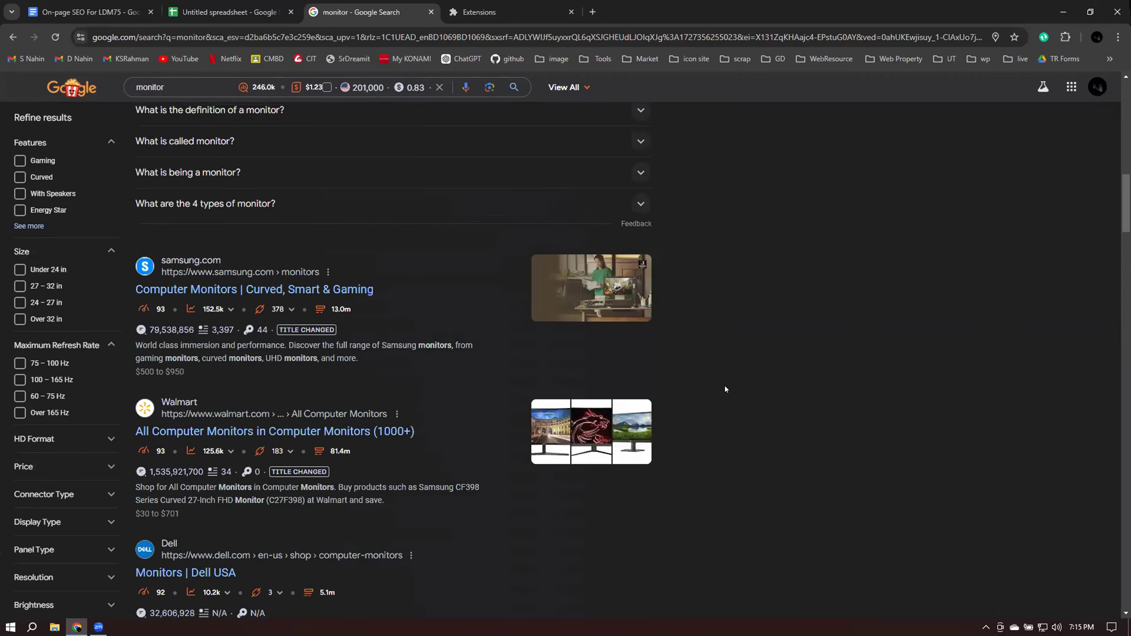
pyautogui.scroll(20, 725, 388)
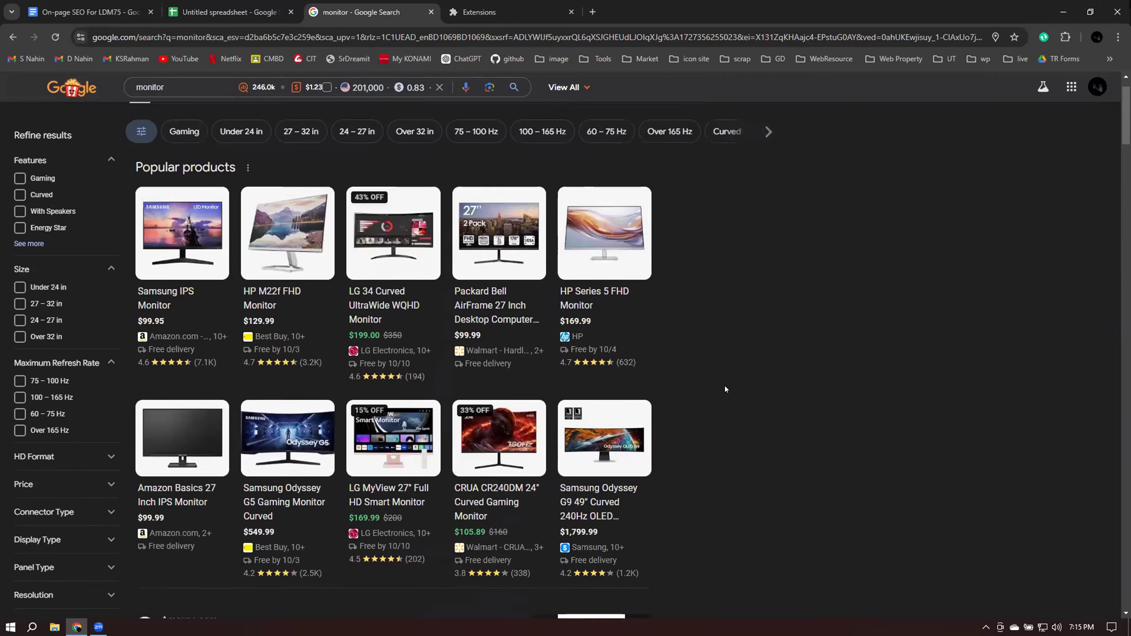
pyautogui.scroll(1, 725, 386)
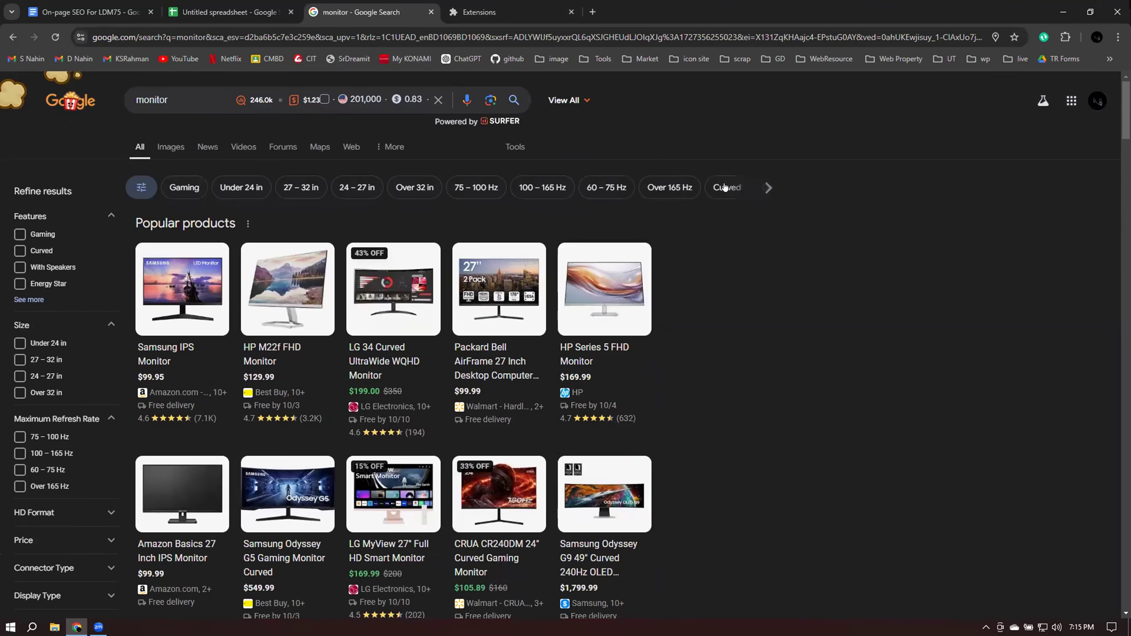
pyautogui.scroll(-8, 727, 279)
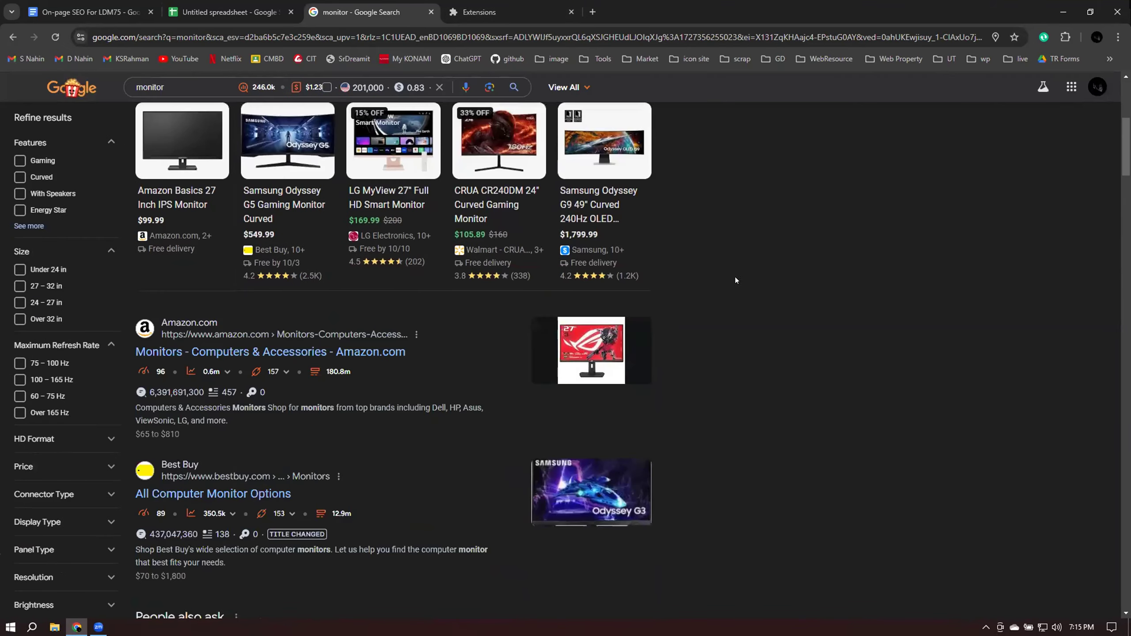
pyautogui.click(227, 12)
pyautogui.click(53, 187)
pyautogui.doubleClick(53, 188)
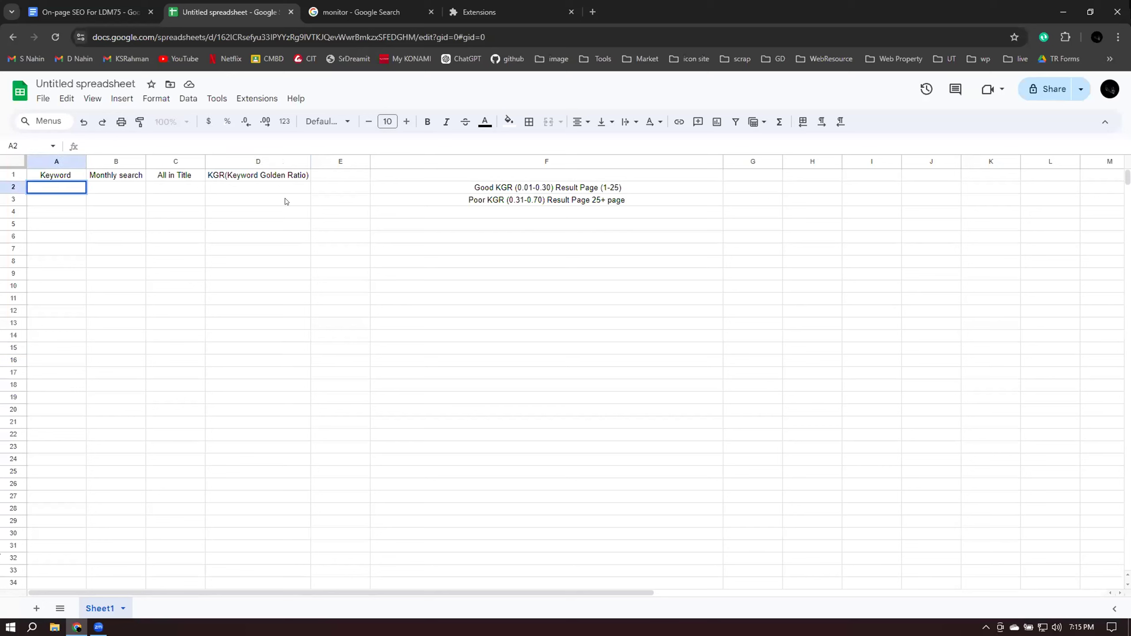
pyautogui.write('Monirtor')
pyautogui.click(117, 187)
pyautogui.write('201000')
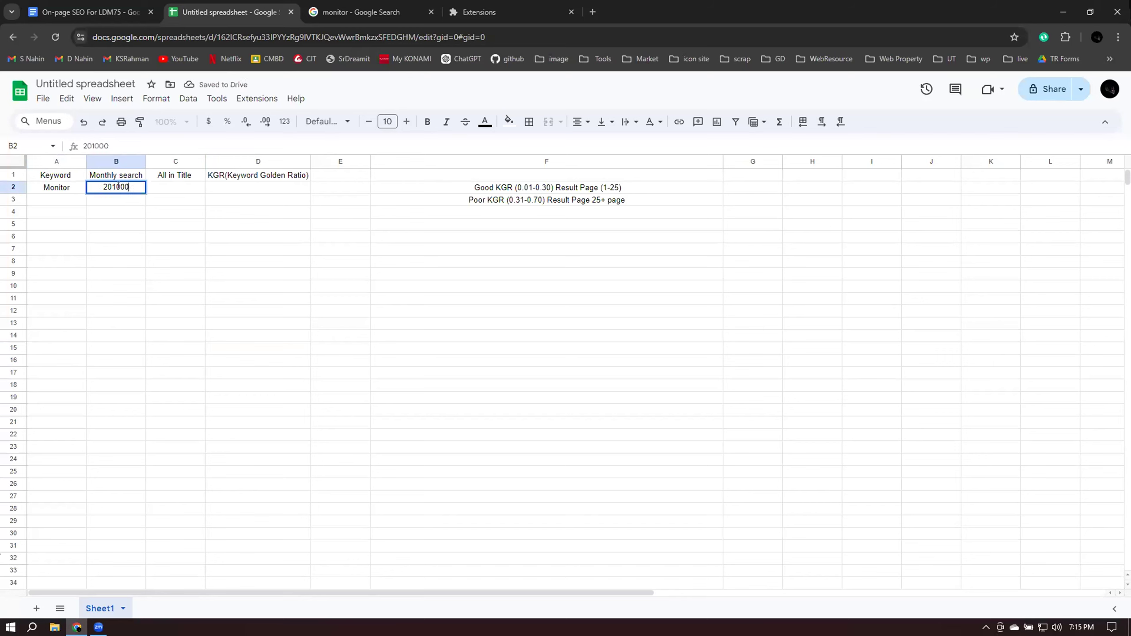
pyautogui.click(187, 187)
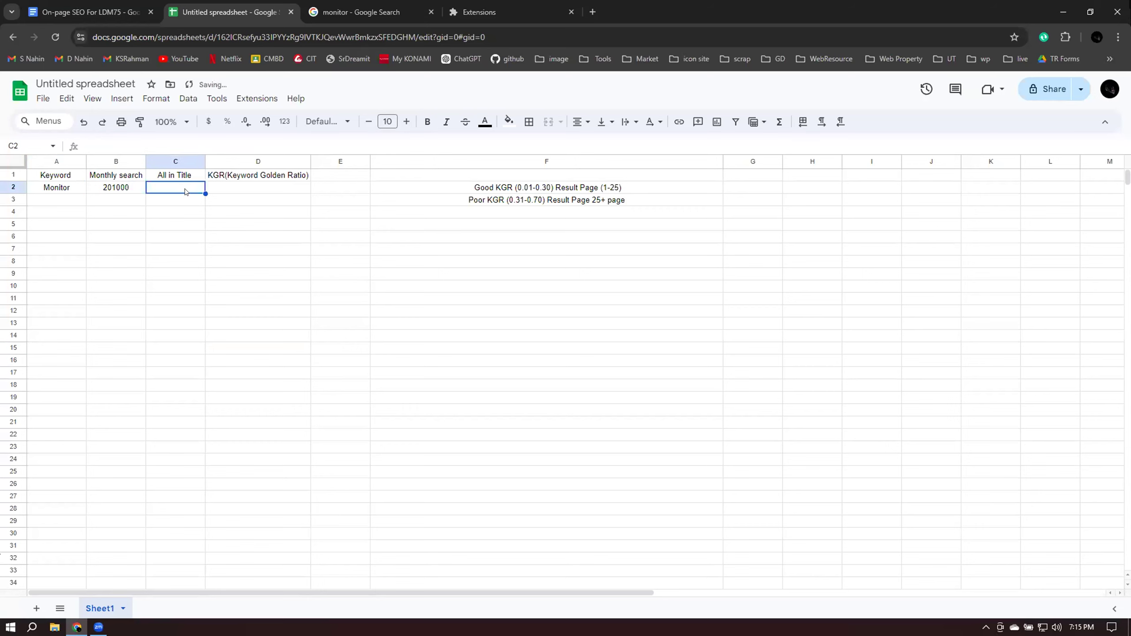
# Return to the Google results for "monitor", show the total result count and highlight it
pyautogui.click(373, 13)
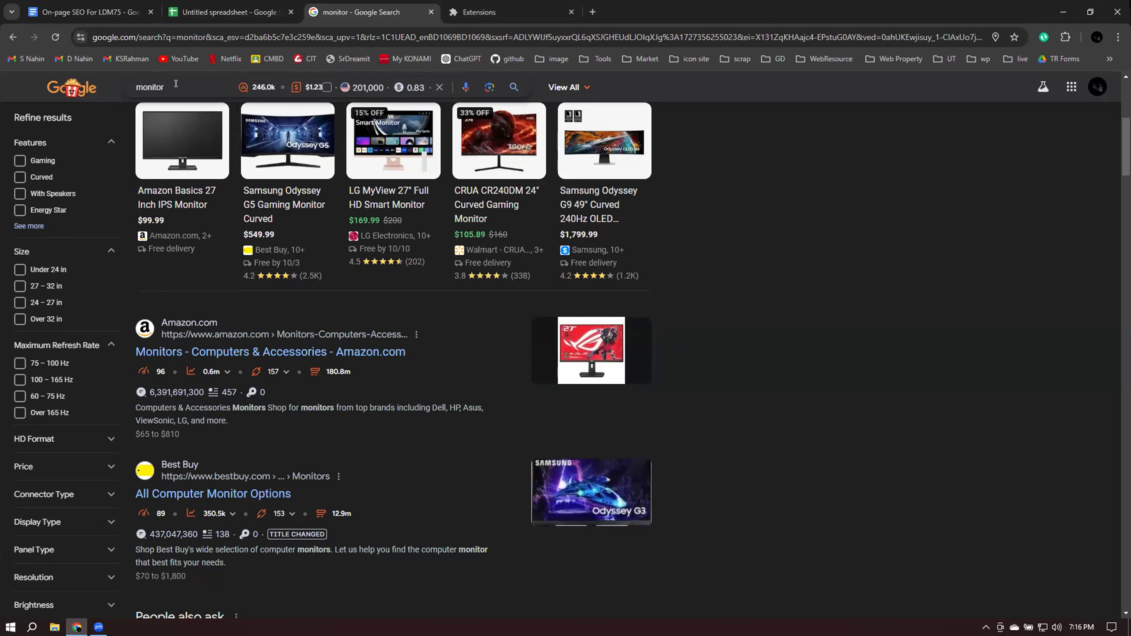
pyautogui.click(315, 90)
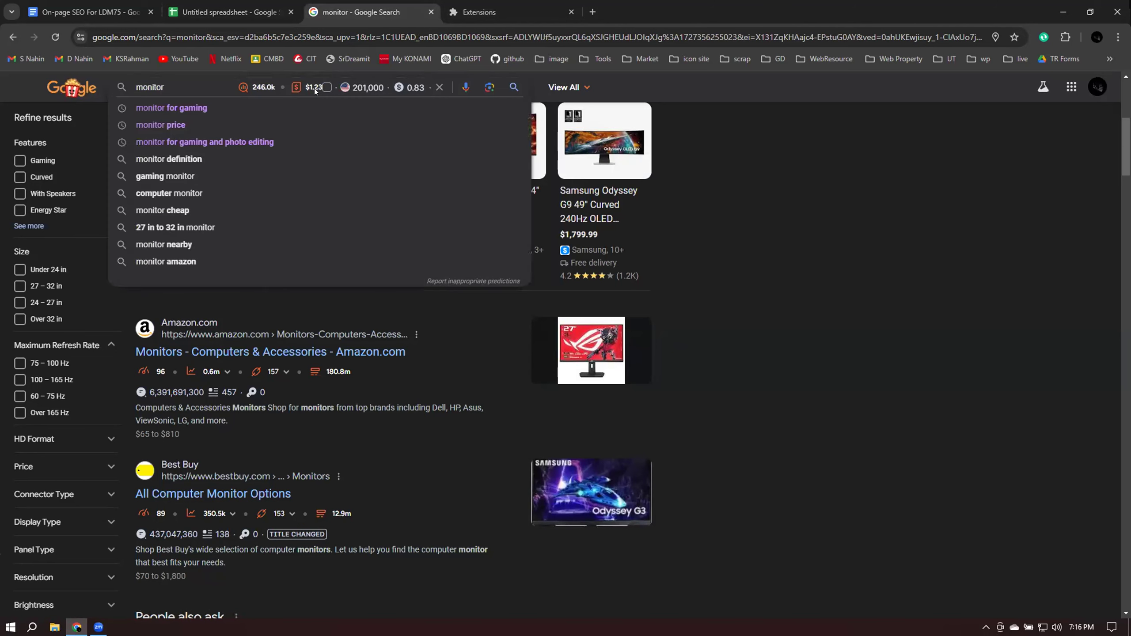
pyautogui.click(747, 228)
pyautogui.scroll(5, 747, 250)
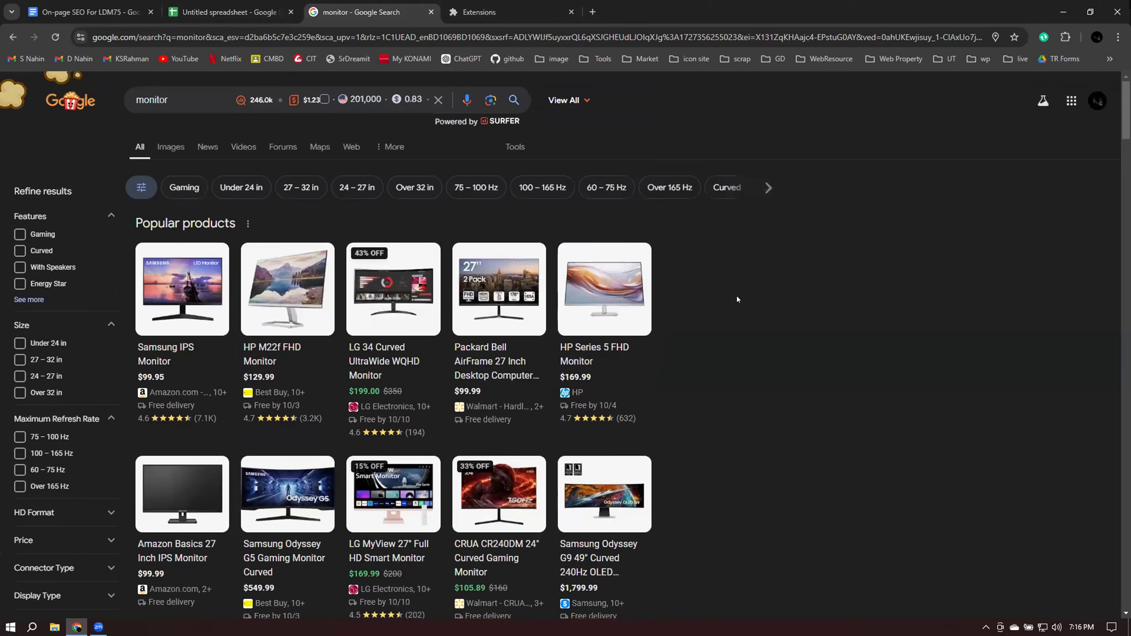
pyautogui.click(515, 147)
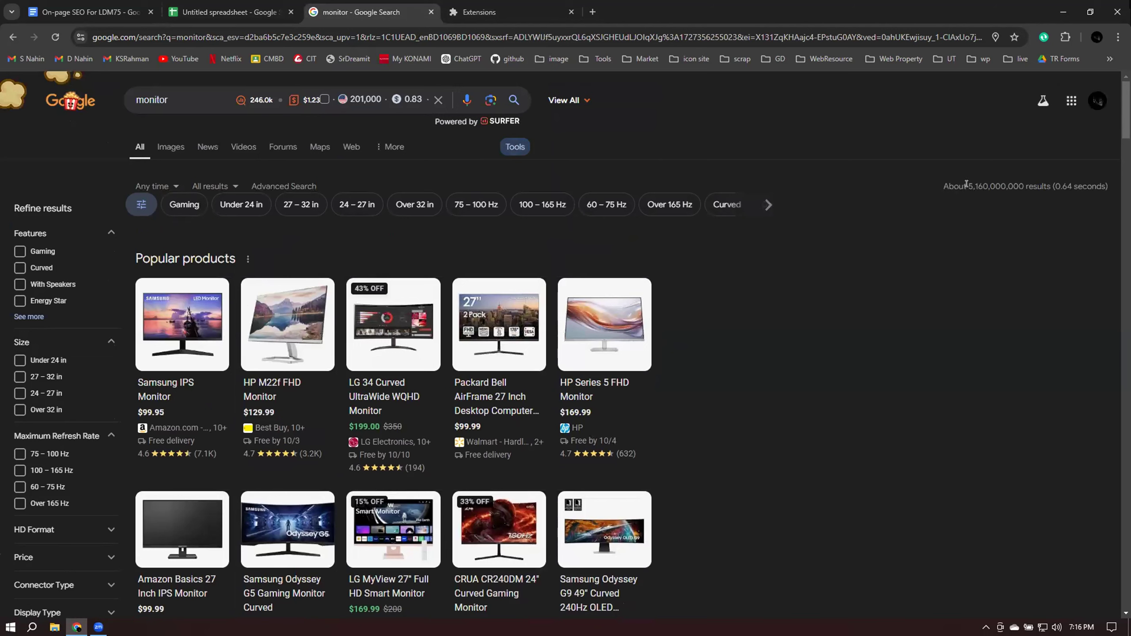
pyautogui.moveTo(967, 185); pyautogui.dragTo(1019, 186)
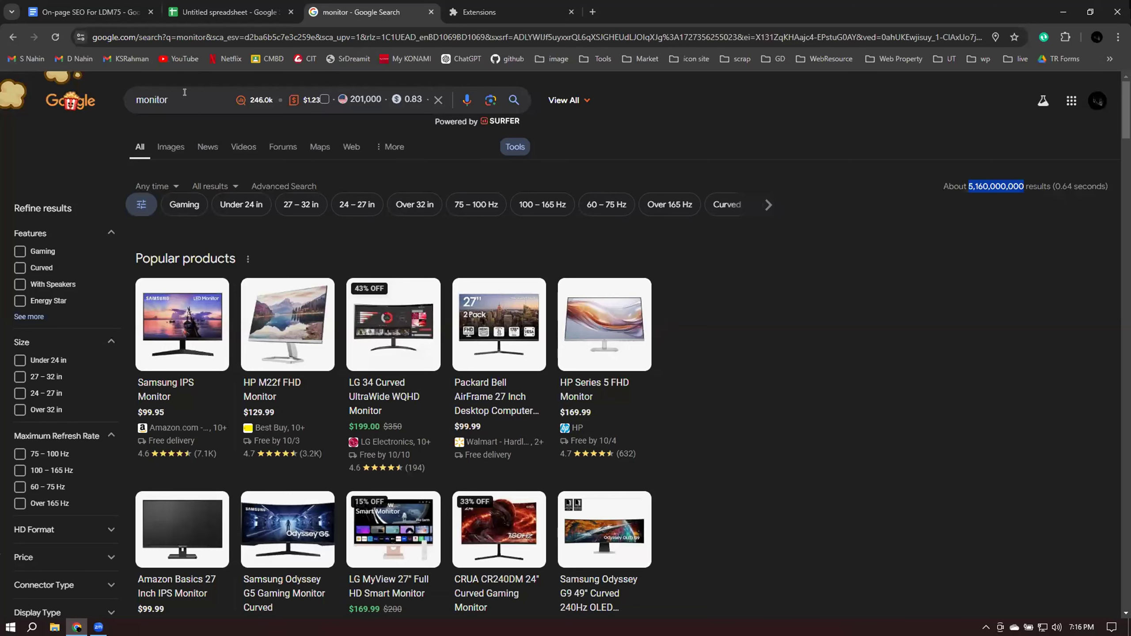
# Try searching Google for "monitor:allintitle" and highlight the result count
pyautogui.click(249, 89)
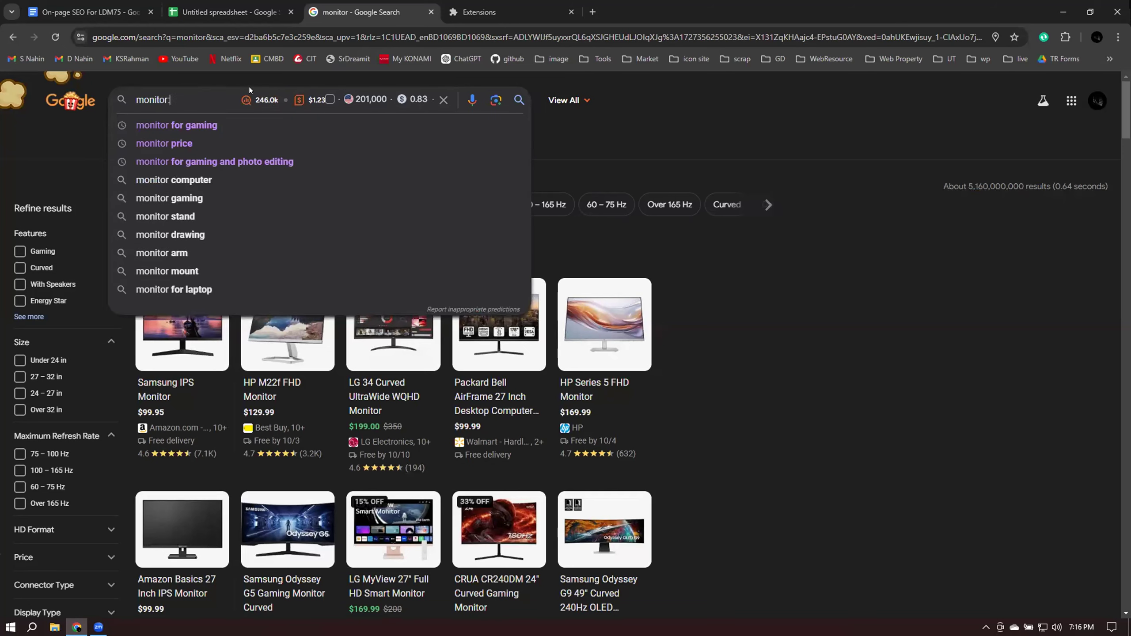
pyautogui.write('allintitle')
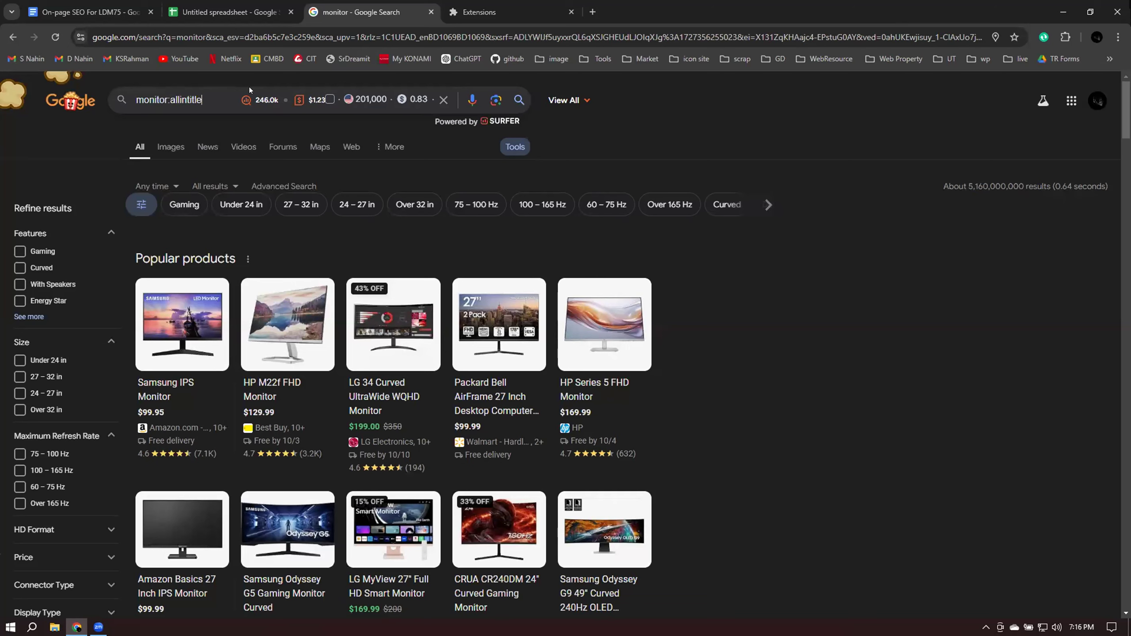
pyautogui.press('Return')
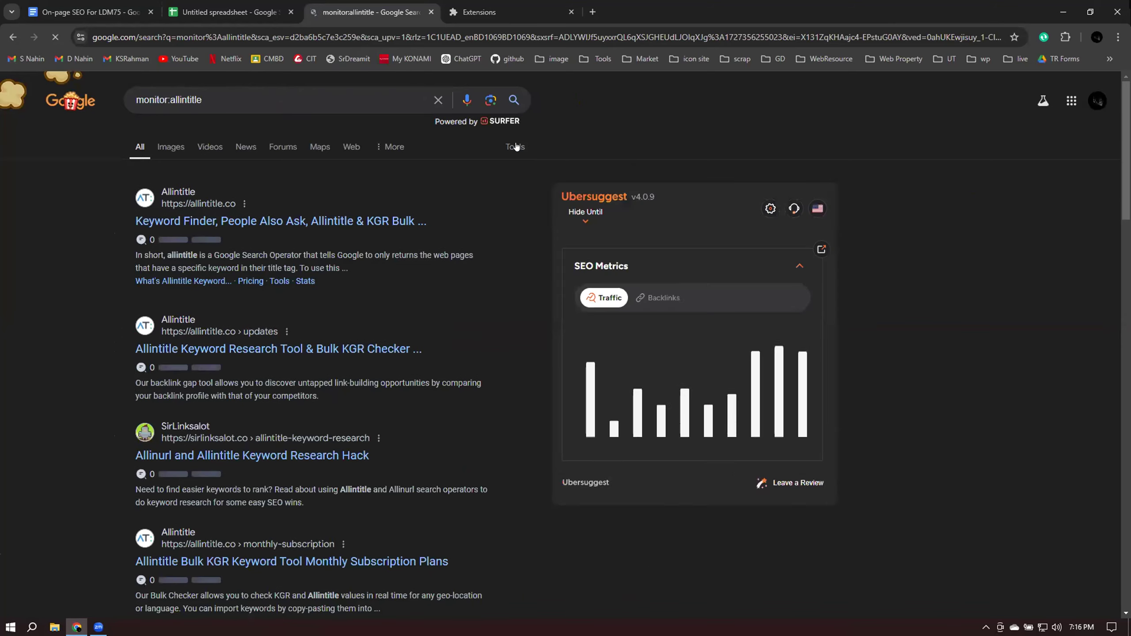
pyautogui.click(515, 147)
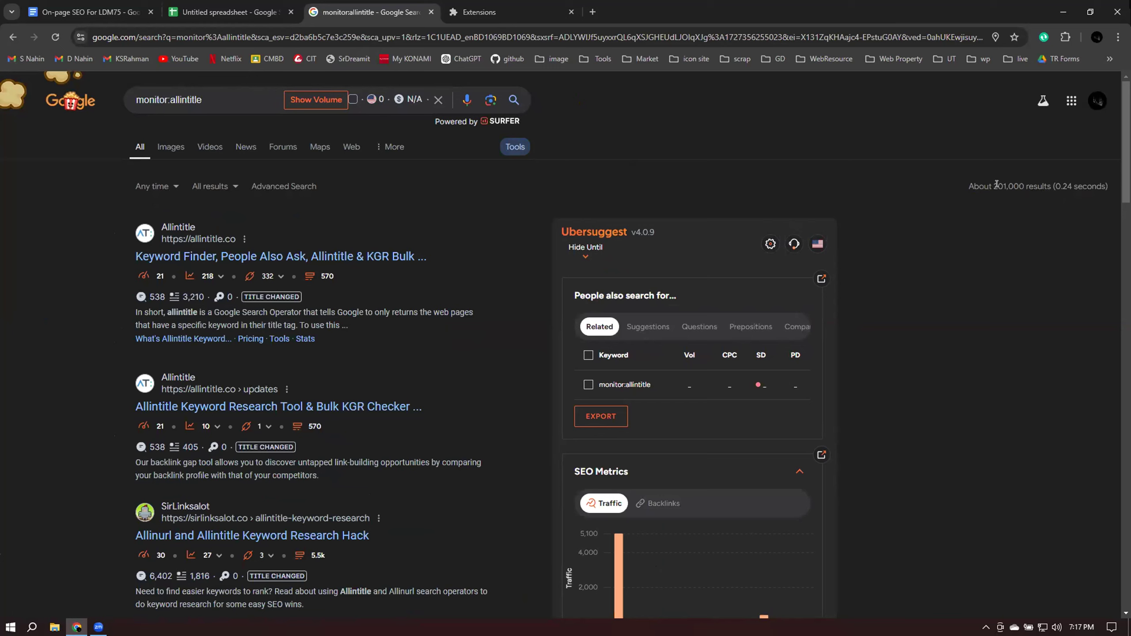
pyautogui.moveTo(995, 185); pyautogui.dragTo(1021, 185)
# Rewrite the query with the operator in front as "allintitle:monitor" and run the search
pyautogui.moveTo(165, 99); pyautogui.dragTo(230, 98)
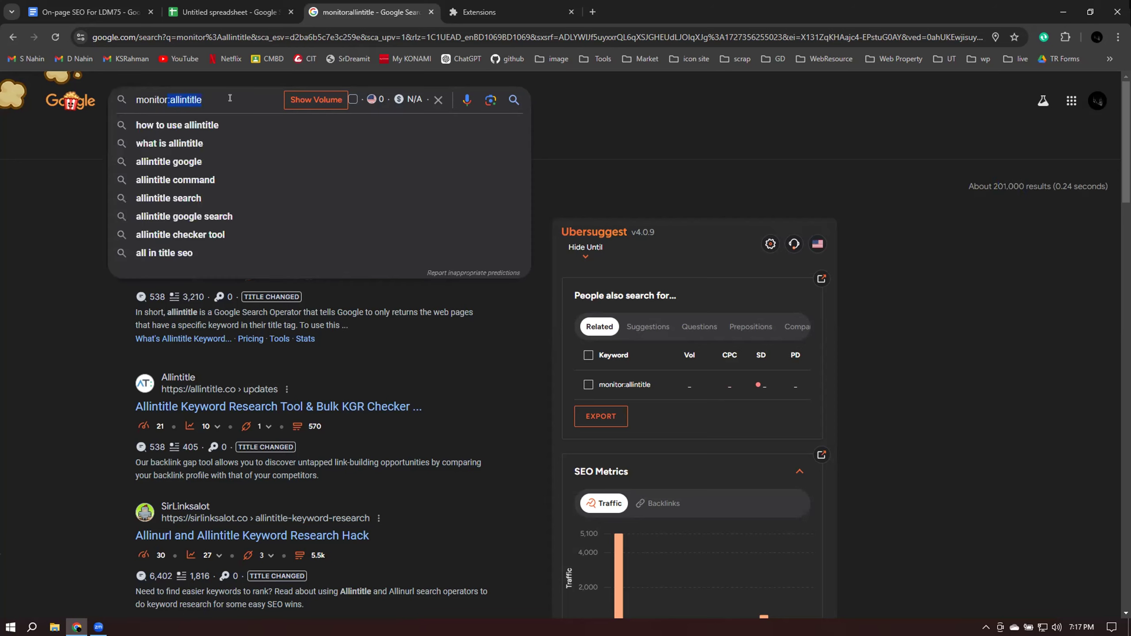
pyautogui.press('BackSpace')
pyautogui.write('allintitle')
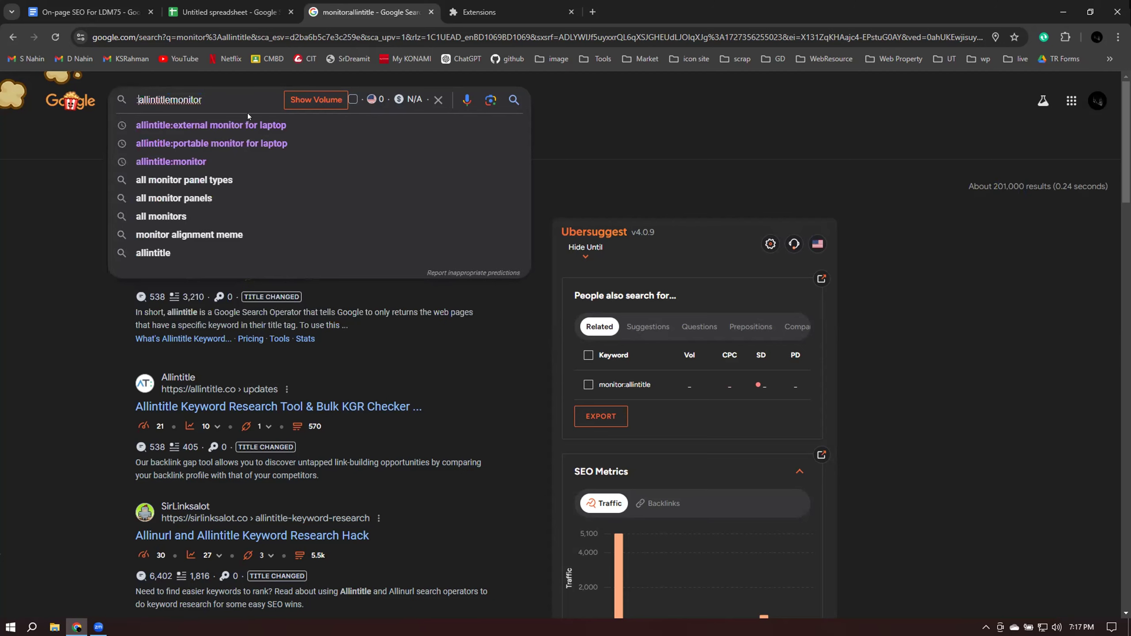
pyautogui.press('Right')
pyautogui.press('Right')
pyautogui.press('Right')
pyautogui.press('Right')
pyautogui.press('Right')
pyautogui.write(':')
pyautogui.press('Return')
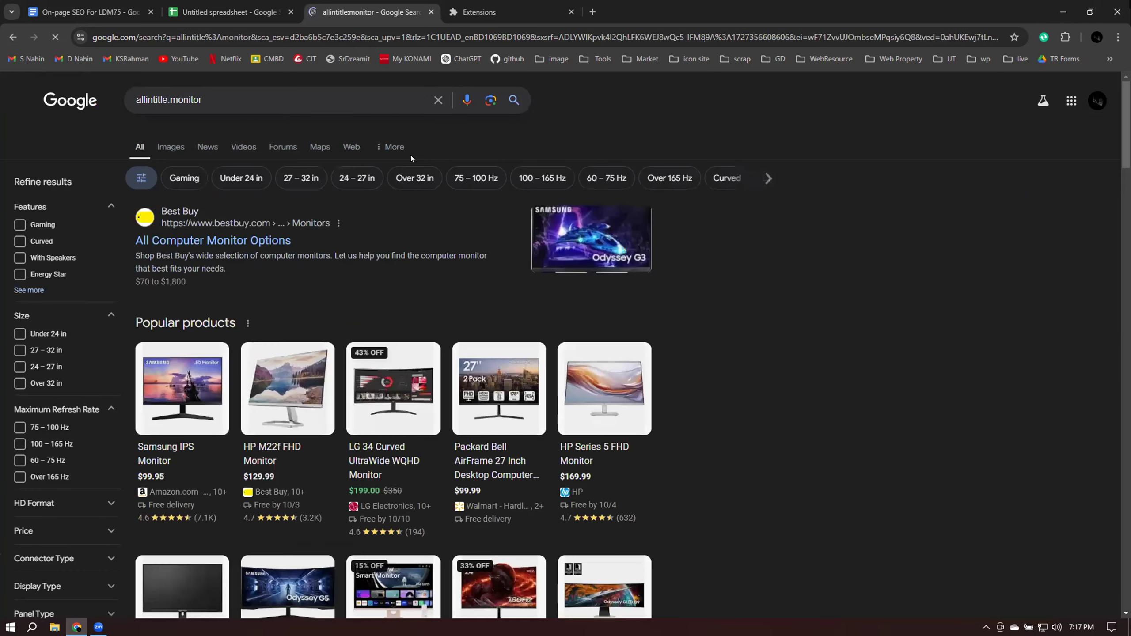
# Show the result count for the "allintitle:monitor" search and highlight the number
pyautogui.moveTo(511, 147)
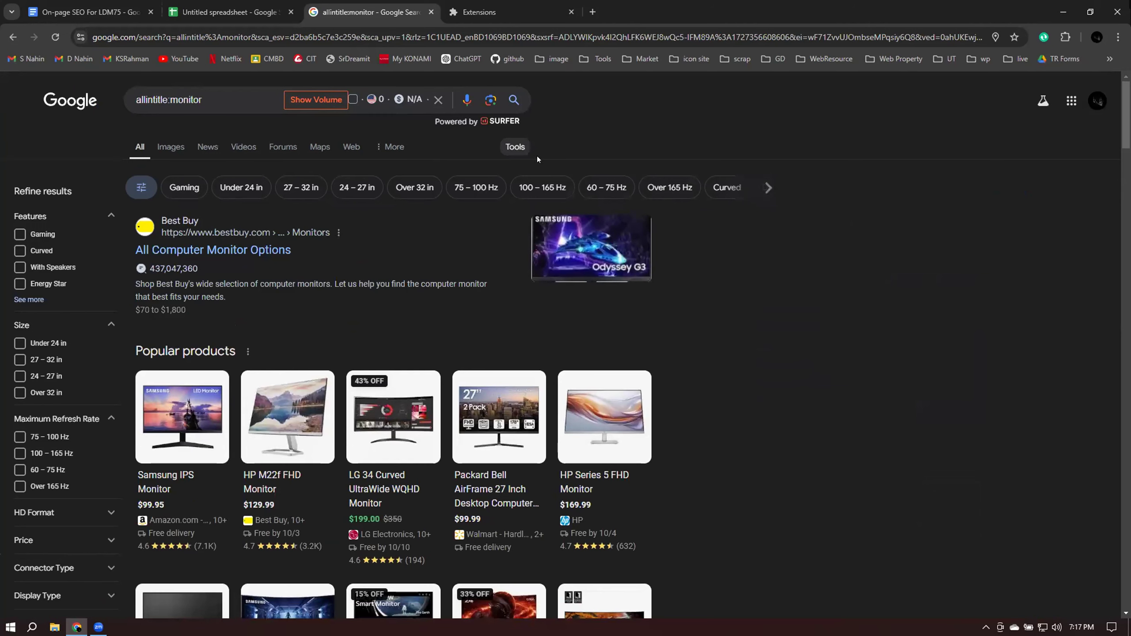
pyautogui.click(507, 148)
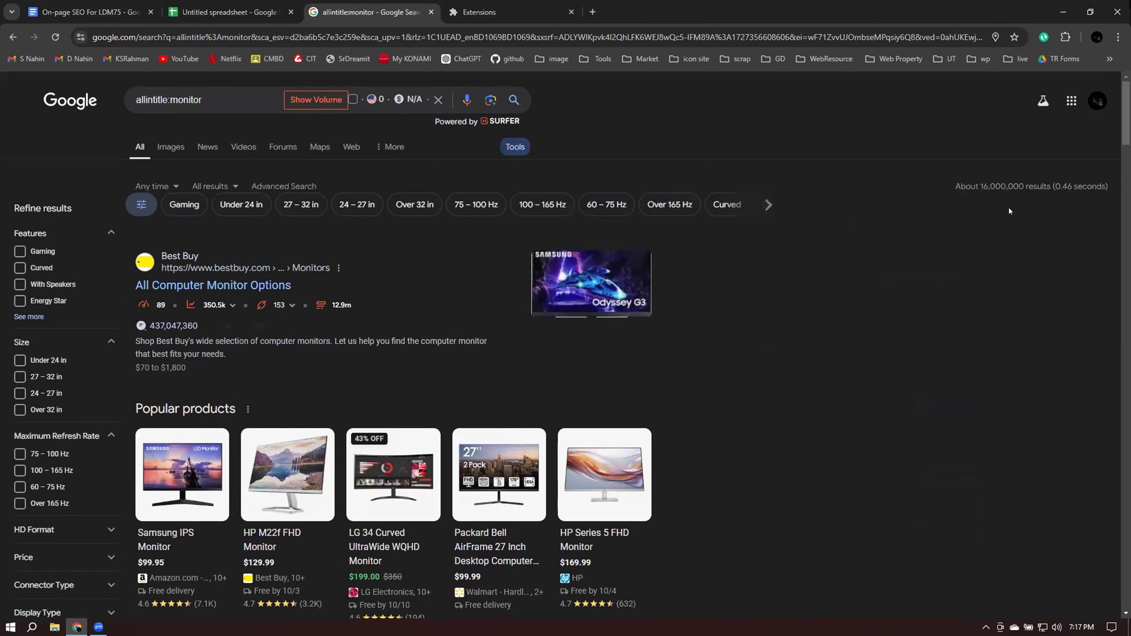
pyautogui.moveTo(979, 187); pyautogui.dragTo(1023, 185)
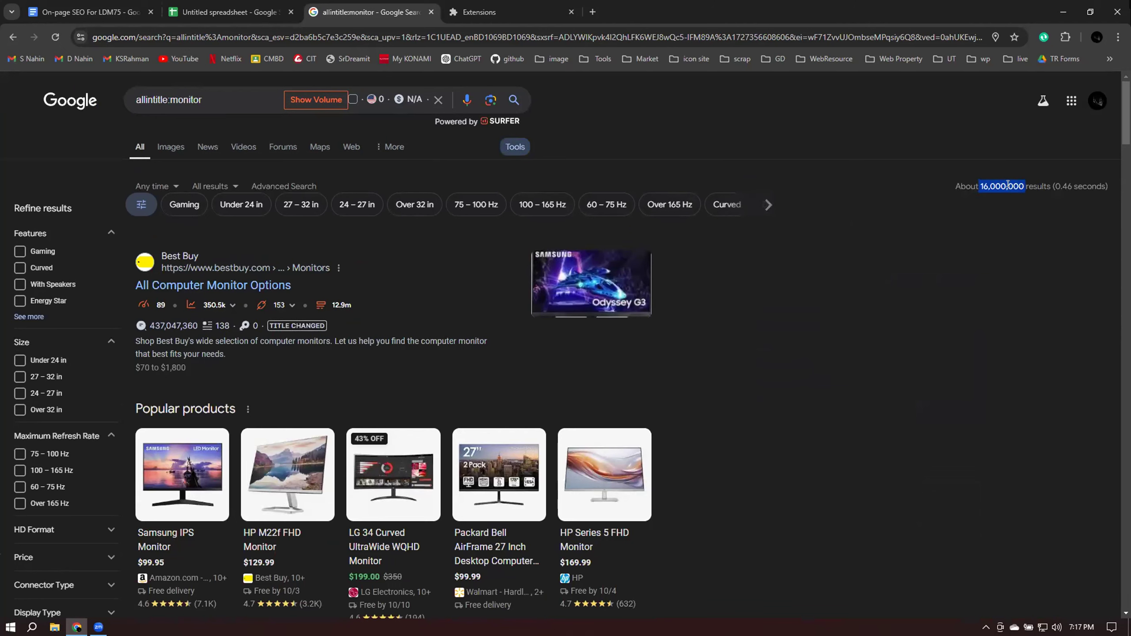
pyautogui.moveTo(996, 186); pyautogui.dragTo(987, 183)
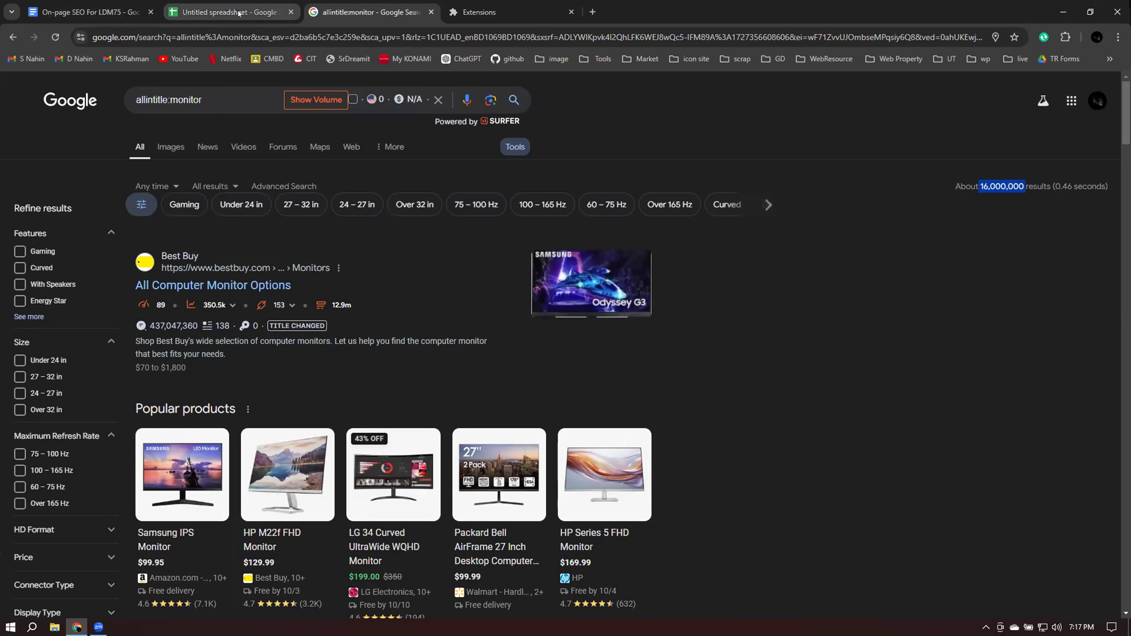
# Enter 160000000 as the All in Title value for Monitor in C2 of the spreadsheet, and select A3
pyautogui.click(177, 12)
pyautogui.doubleClick(176, 192)
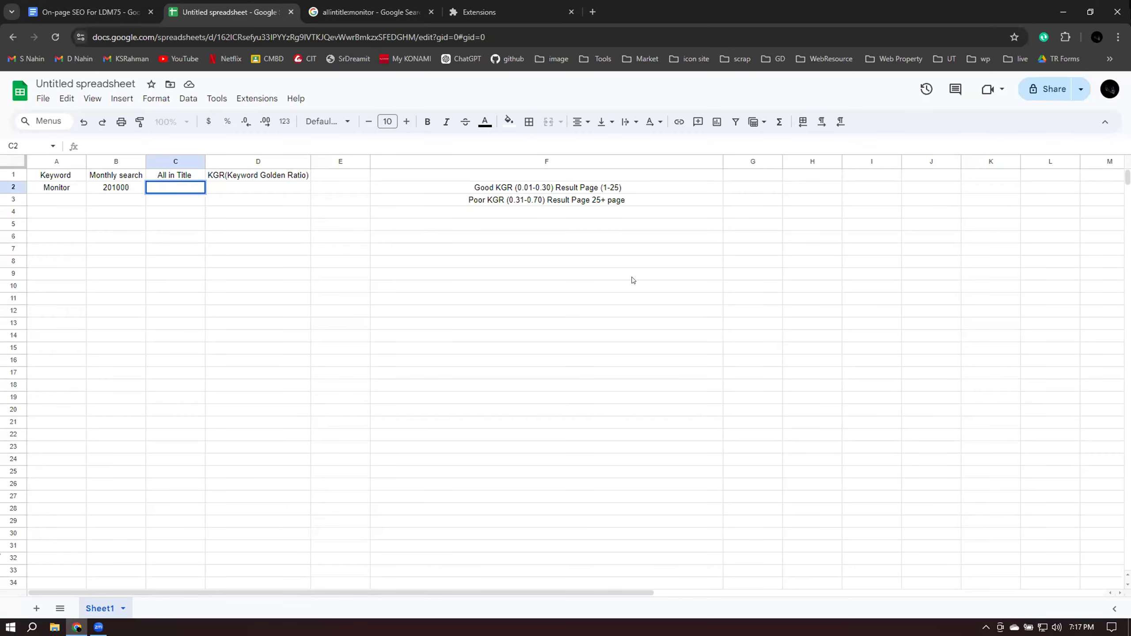
pyautogui.write('160000000')
pyautogui.press('Return')
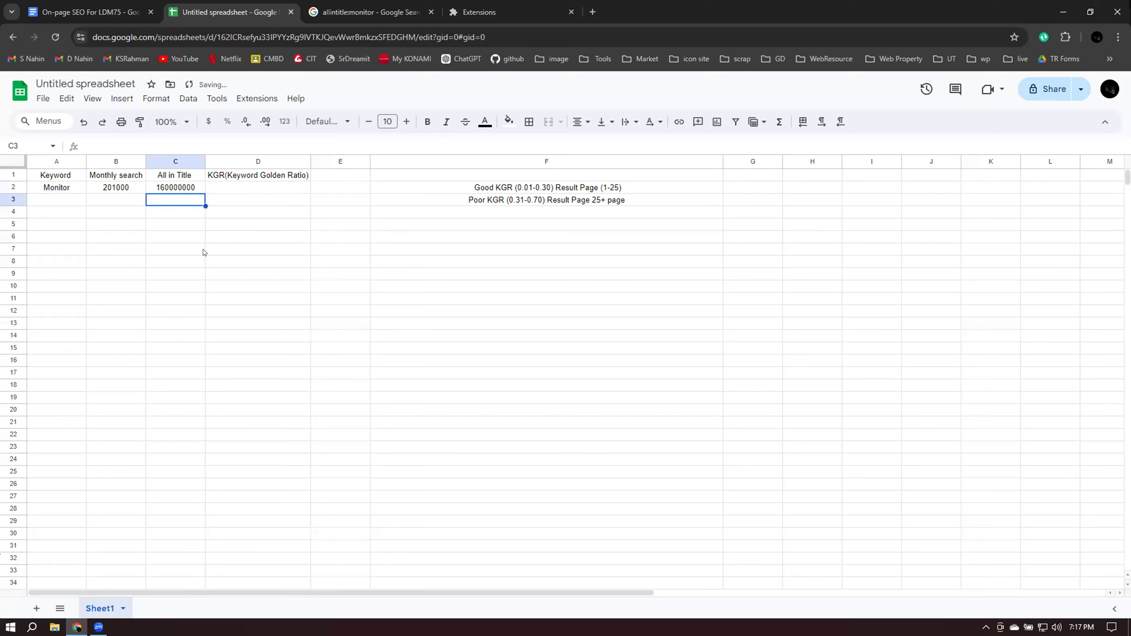
pyautogui.click(58, 200)
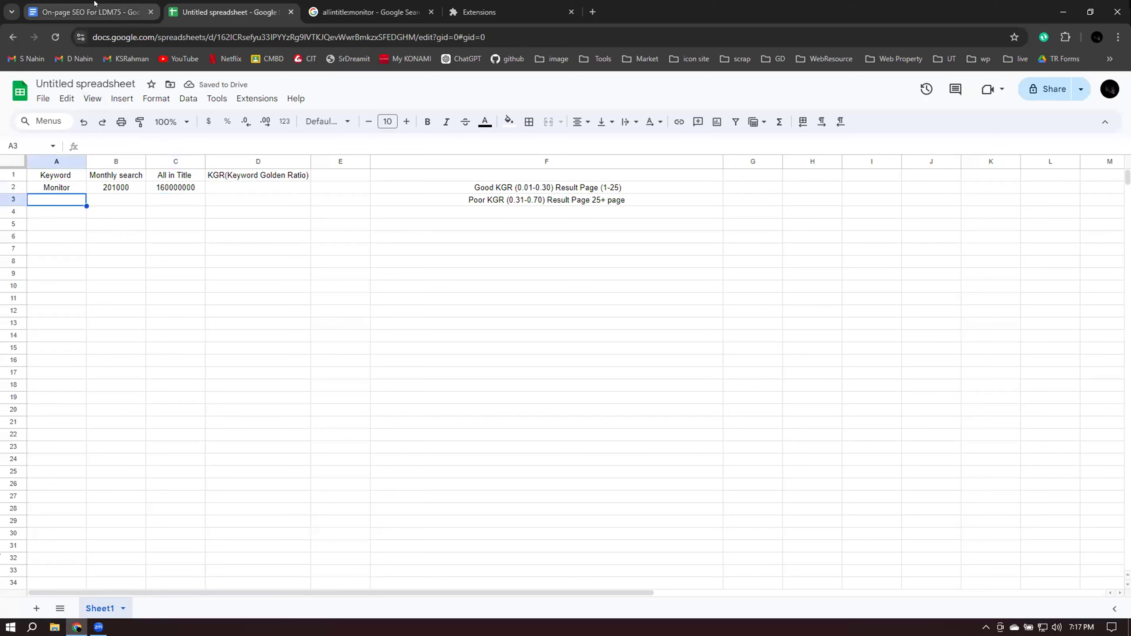
# Copy the keyword "Best Gaming monitor" from the On-page SEO For LDM75 document and search Google for it
pyautogui.click(90, 12)
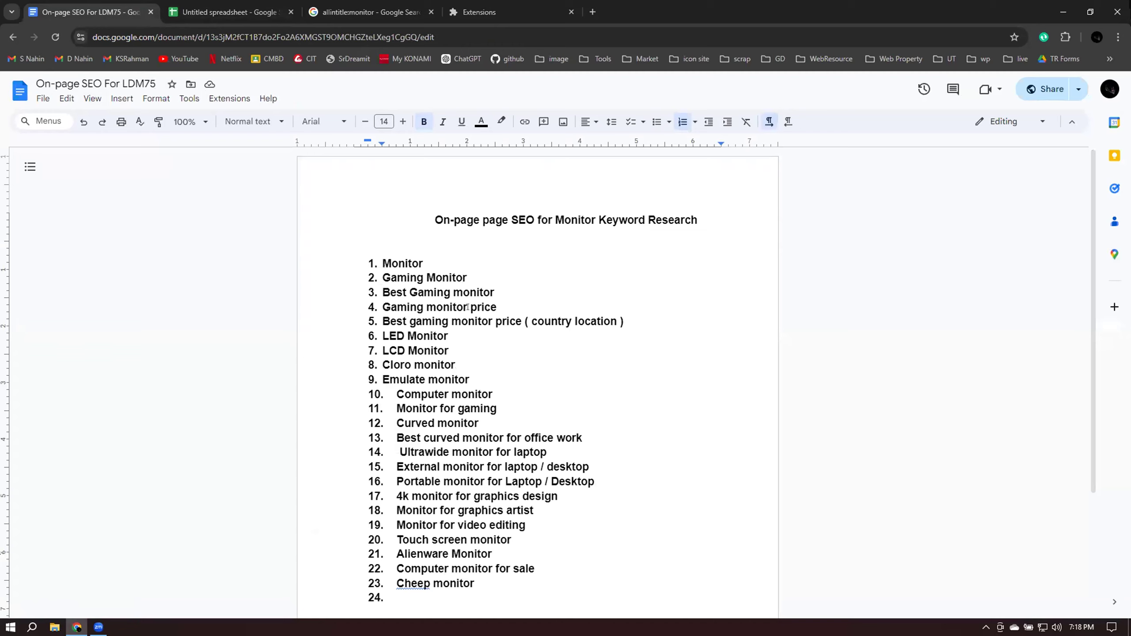
pyautogui.moveTo(384, 288); pyautogui.dragTo(490, 292)
pyautogui.rightClick(485, 290)
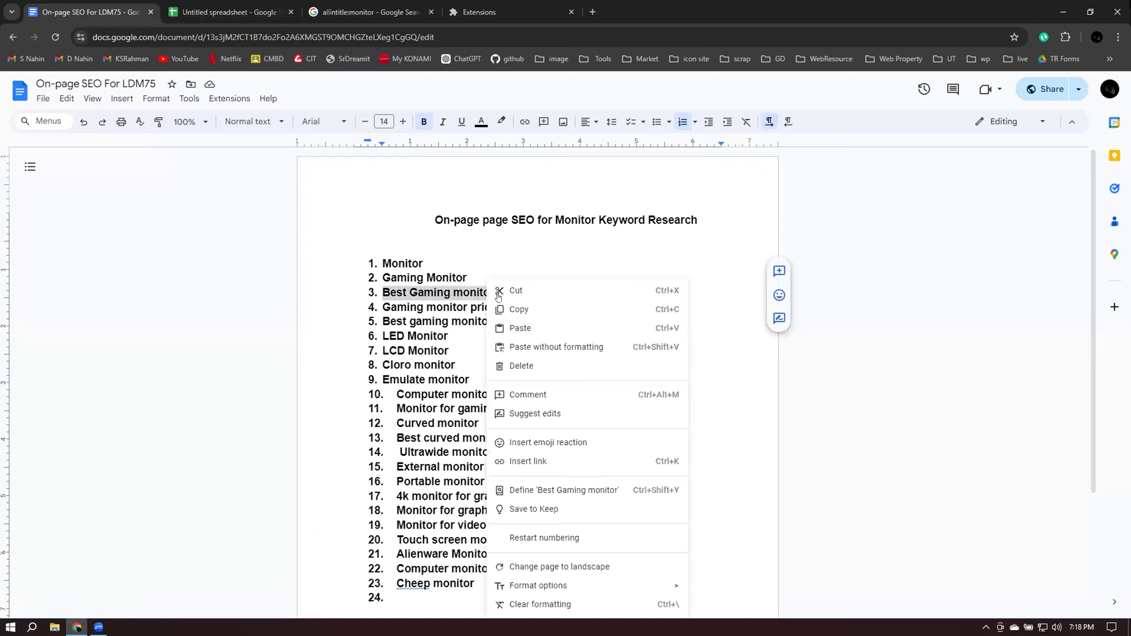
pyautogui.click(517, 309)
pyautogui.click(245, 5)
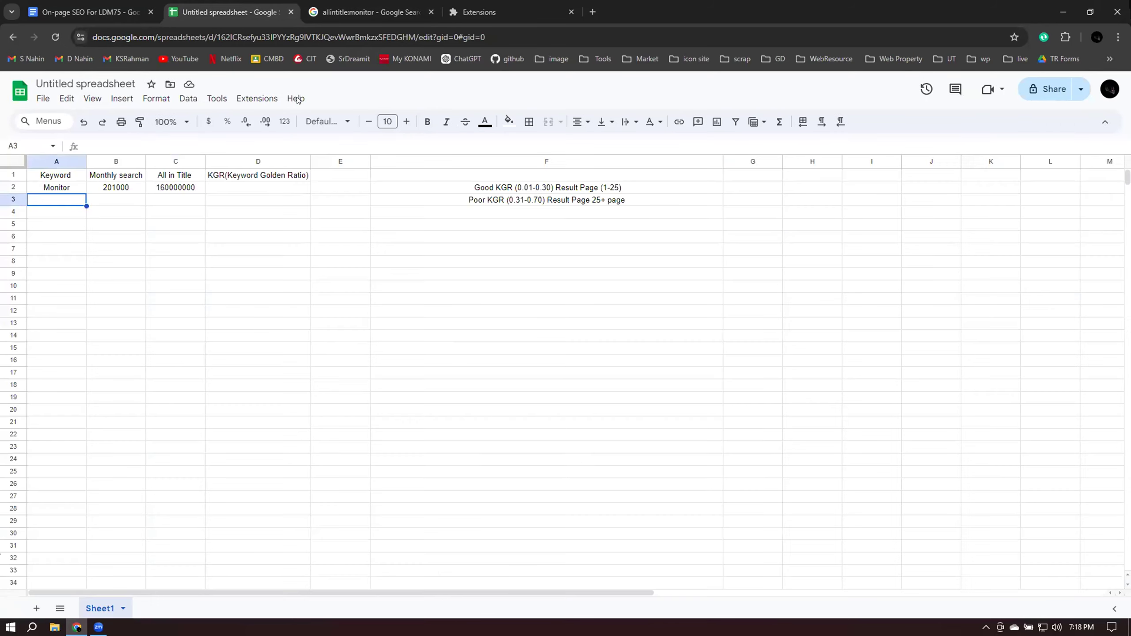
pyautogui.click(365, 12)
pyautogui.tripleClick(209, 103)
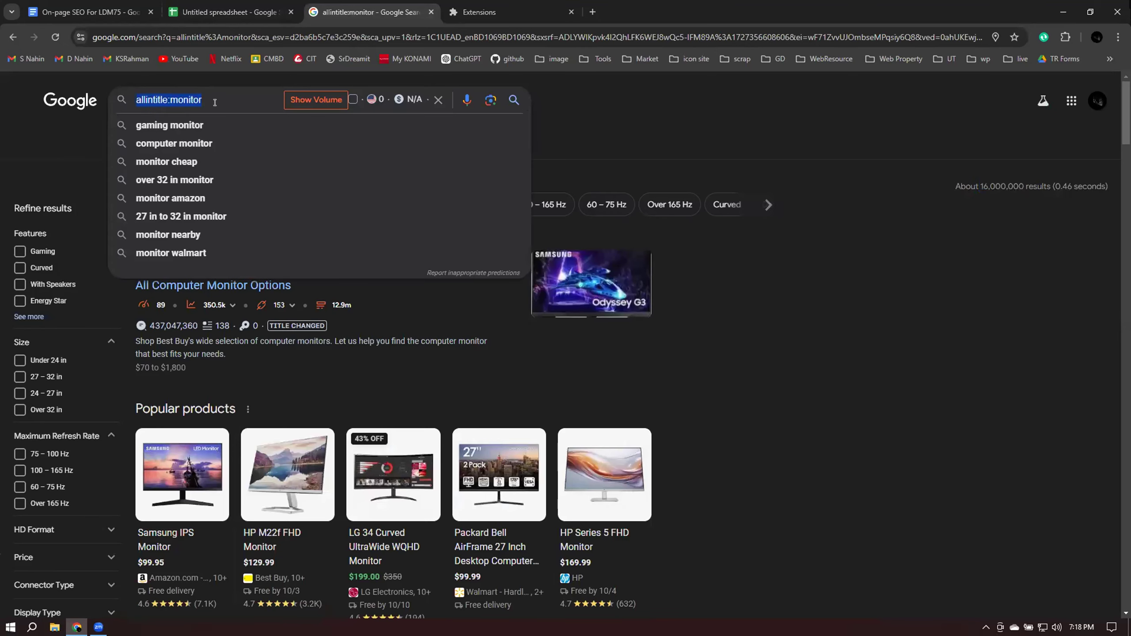
pyautogui.hotkey('ctrl', 'v')
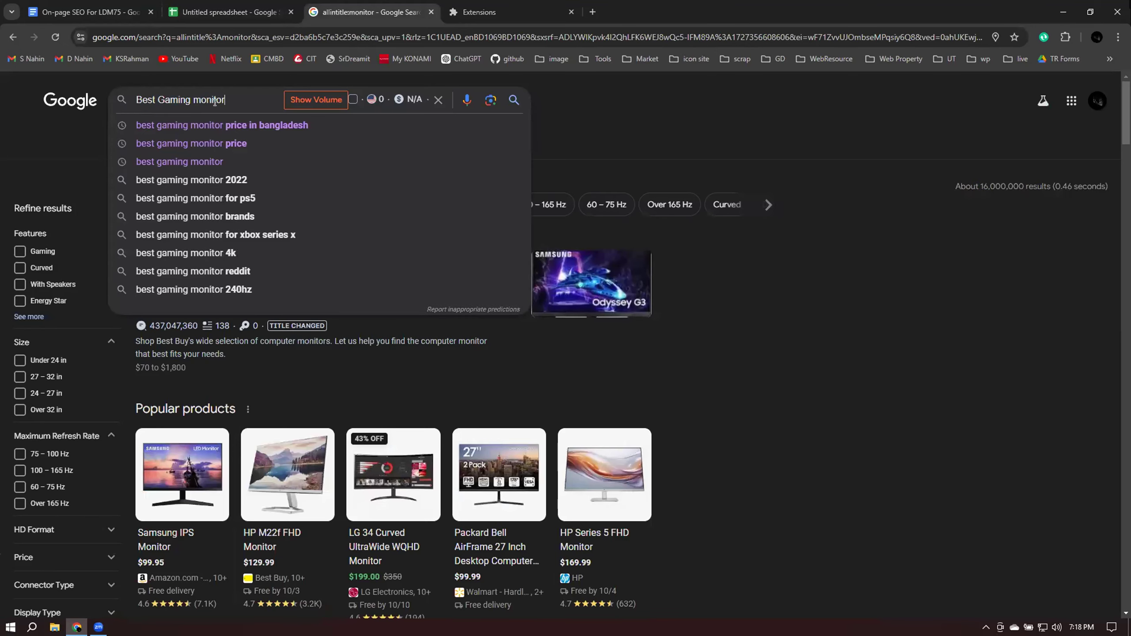
pyautogui.press('Return')
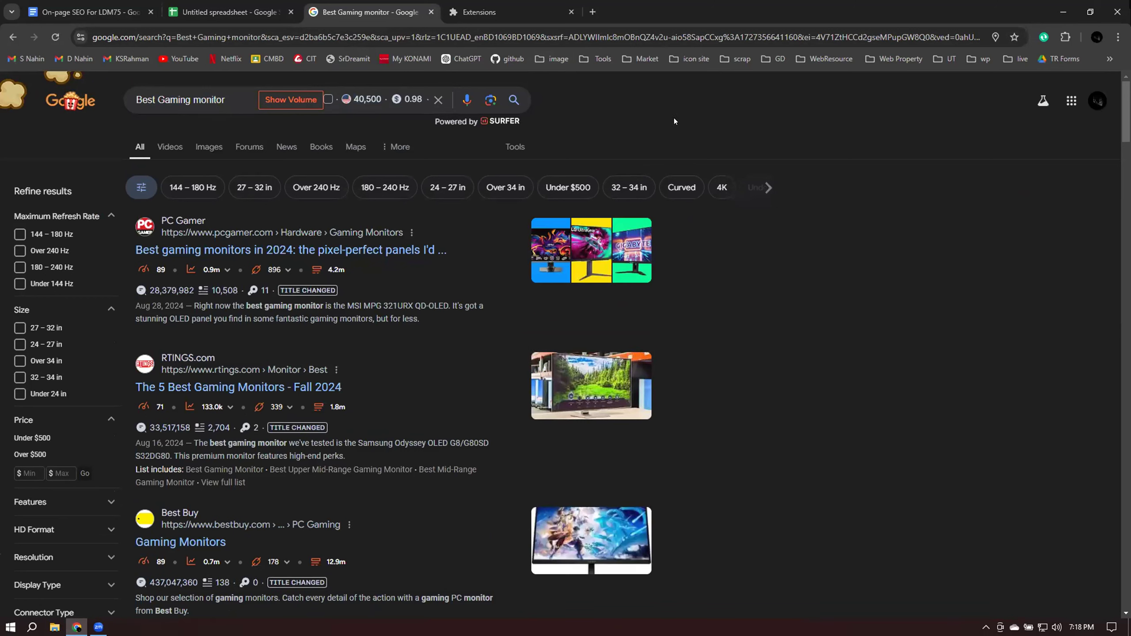
# Review the Domain Authority explanation and the Ubersuggest metrics under the "Best Gaming monitor" search results
pyautogui.moveTo(147, 272)
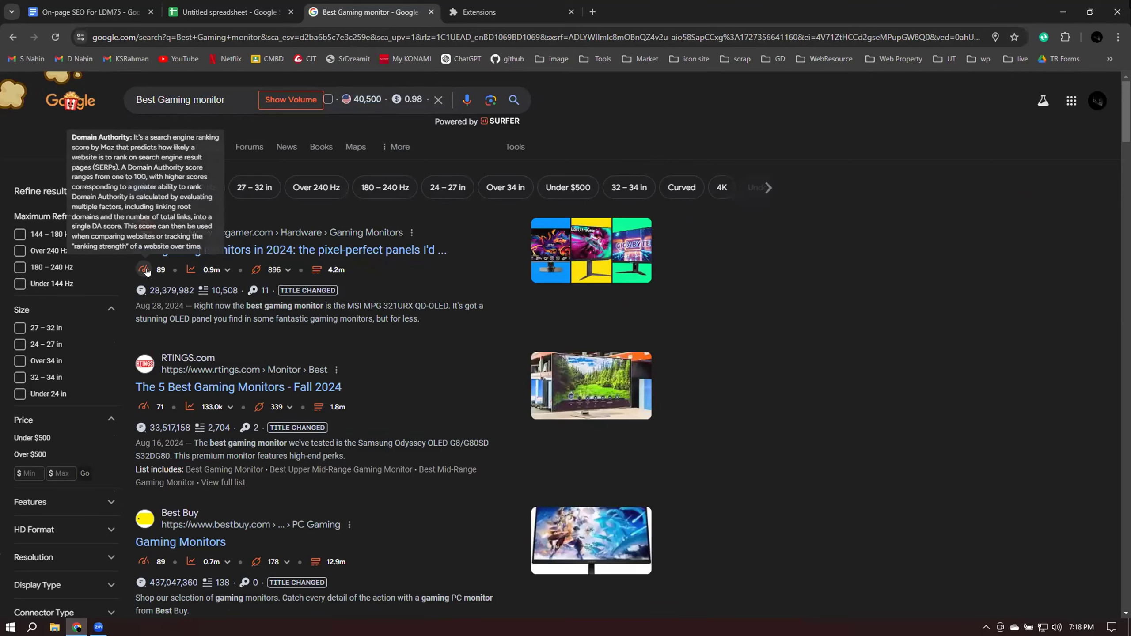
pyautogui.scroll(-3, 172, 552)
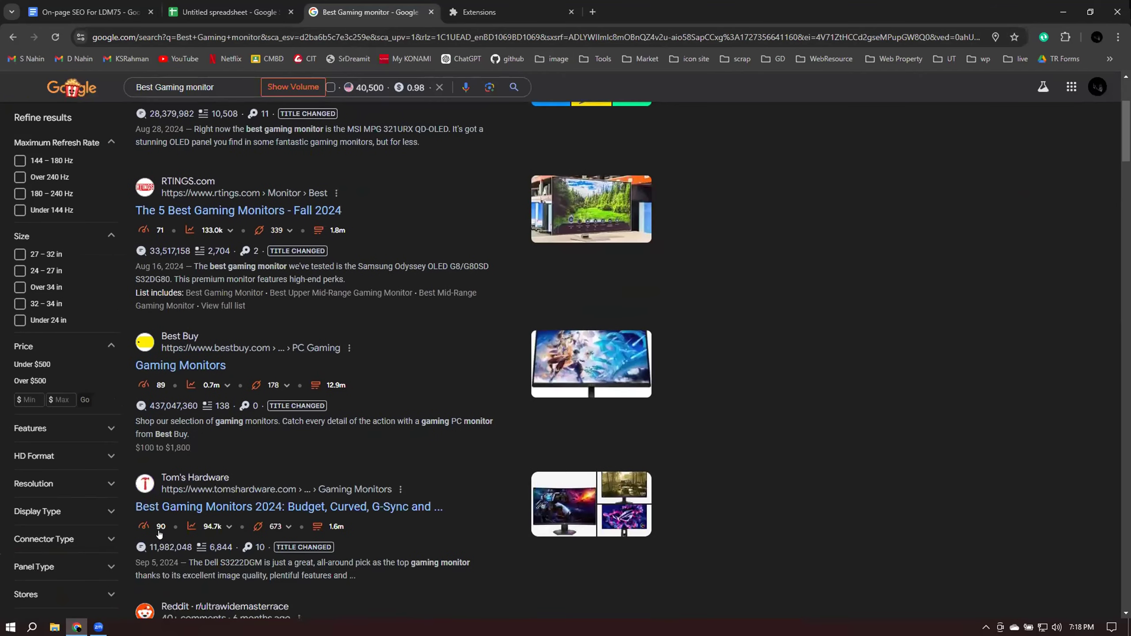
pyautogui.scroll(-4, 159, 534)
pyautogui.scroll(-1, 200, 528)
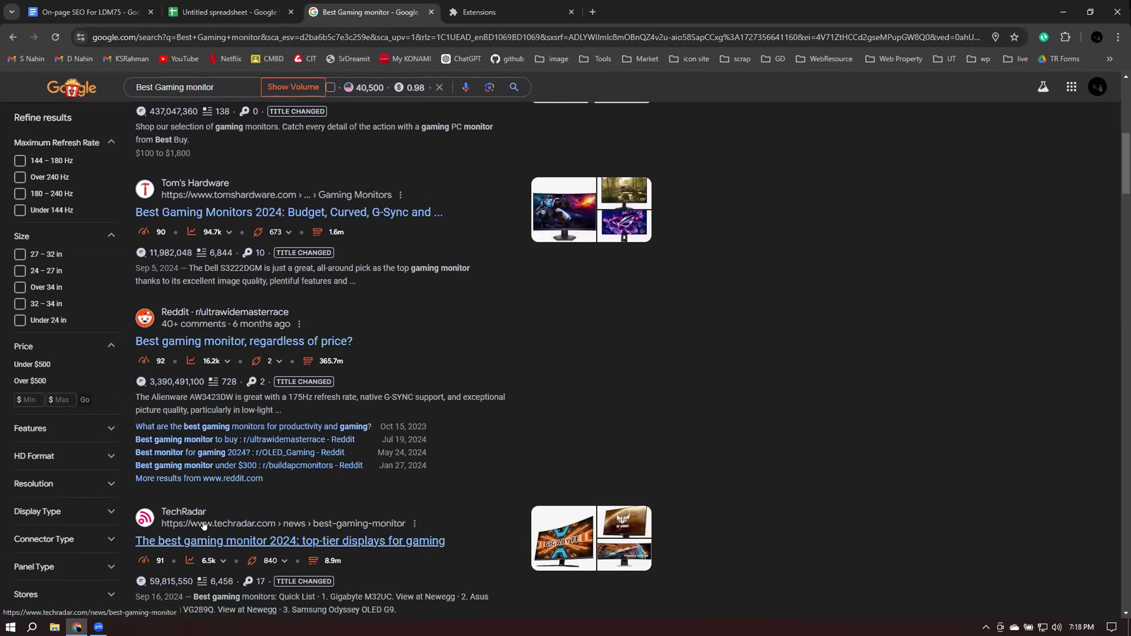
# Switch to the keyword spreadsheet and add a DA column heading in E1
pyautogui.scroll(8, 203, 525)
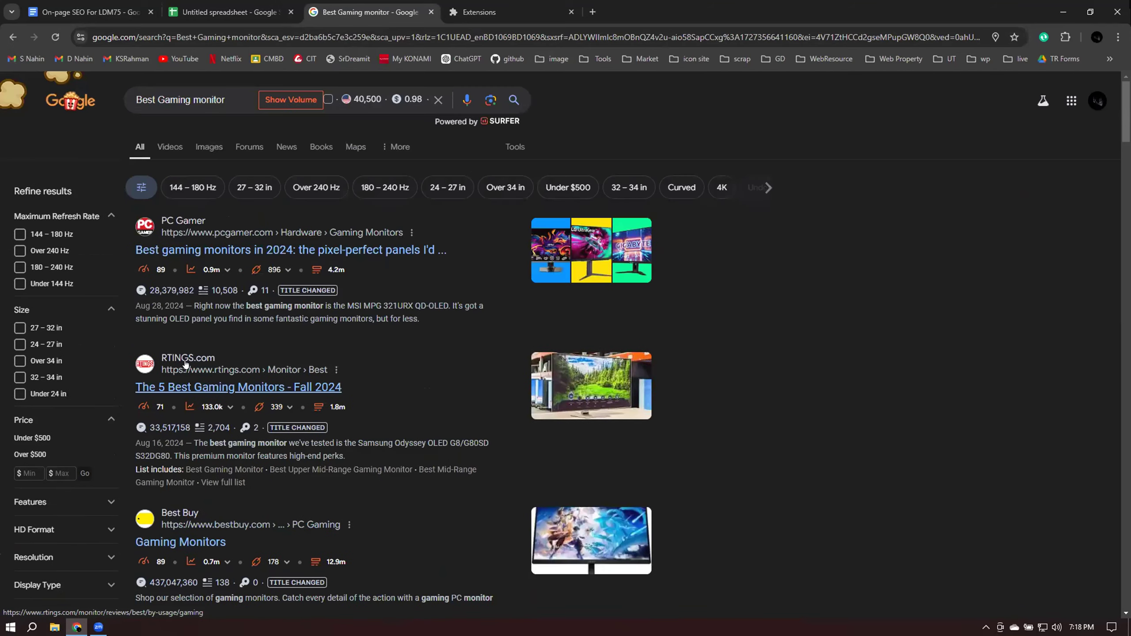
pyautogui.click(89, 12)
pyautogui.click(227, 12)
pyautogui.click(327, 177)
pyautogui.doubleClick(326, 177)
pyautogui.write('DR')
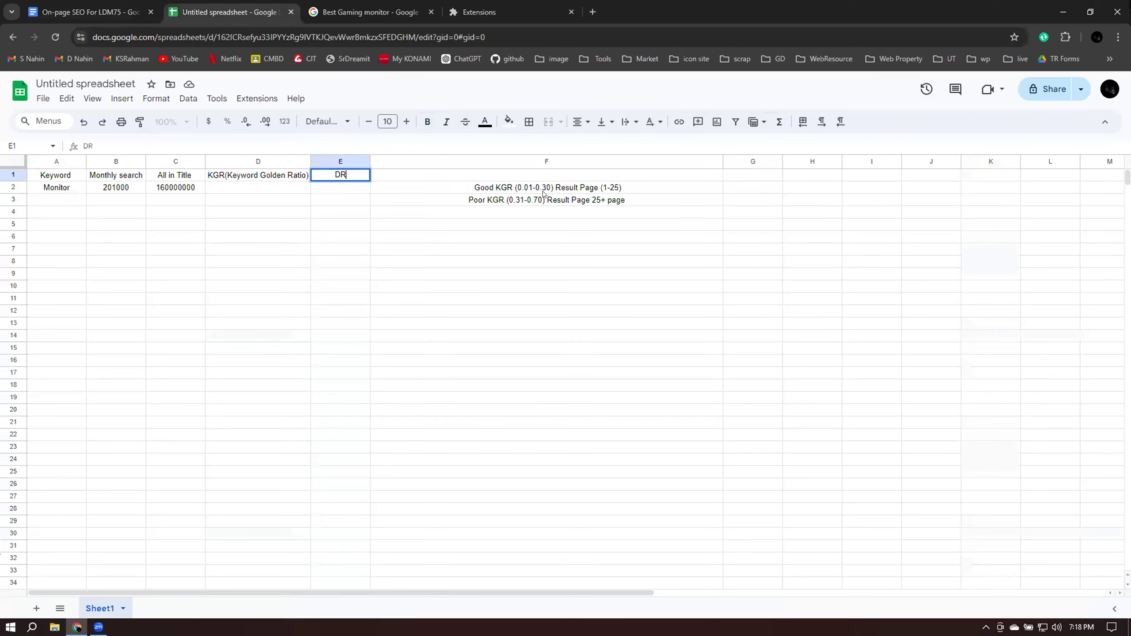
pyautogui.press('BackSpace')
pyautogui.write('A')
# Enter the DA values 92 for Monitor in E2 and 85 in E3
pyautogui.click(341, 195)
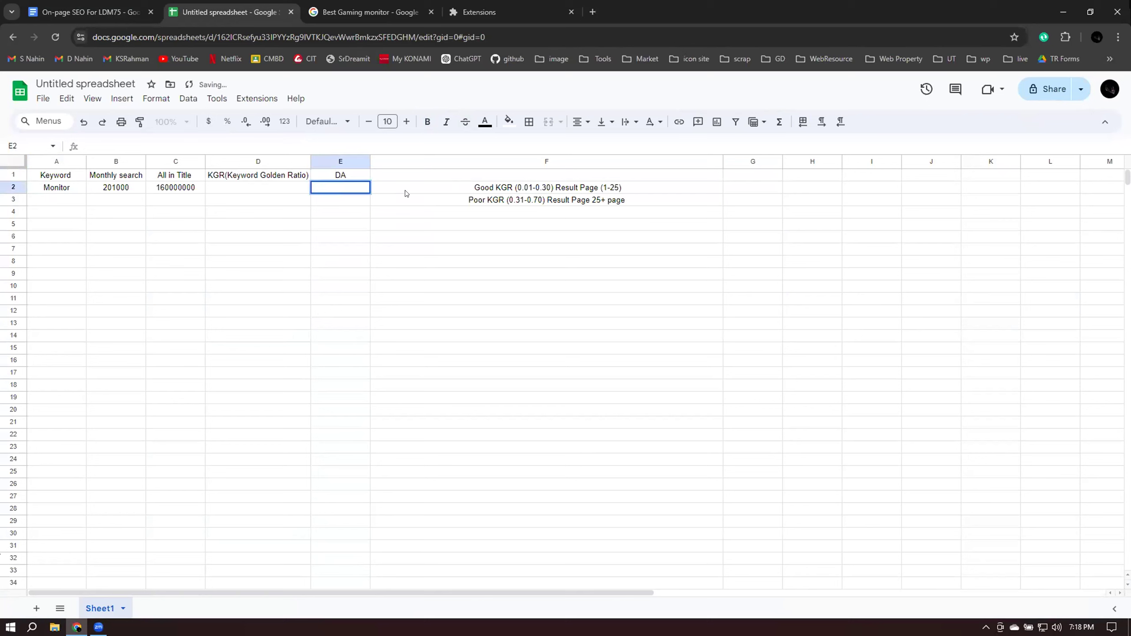
pyautogui.write('92')
pyautogui.doubleClick(346, 199)
pyautogui.write('85')
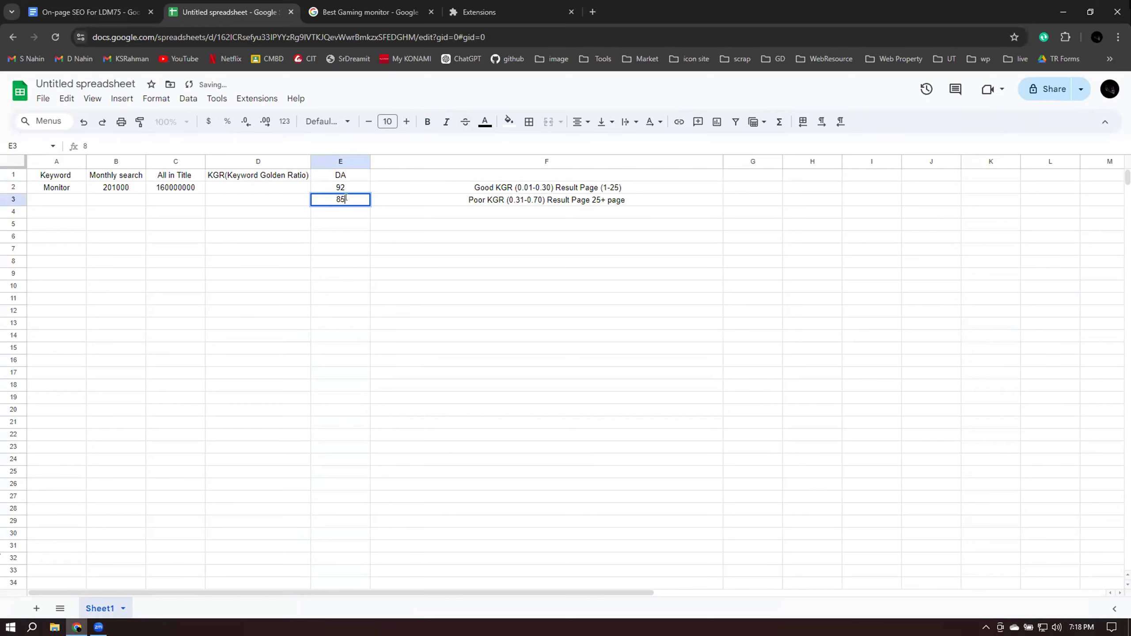
# Paste the keyword "Best Gaming monitor" into A3, enter 40500 as its monthly search in B3, and widen column A to fit
pyautogui.doubleClick(57, 200)
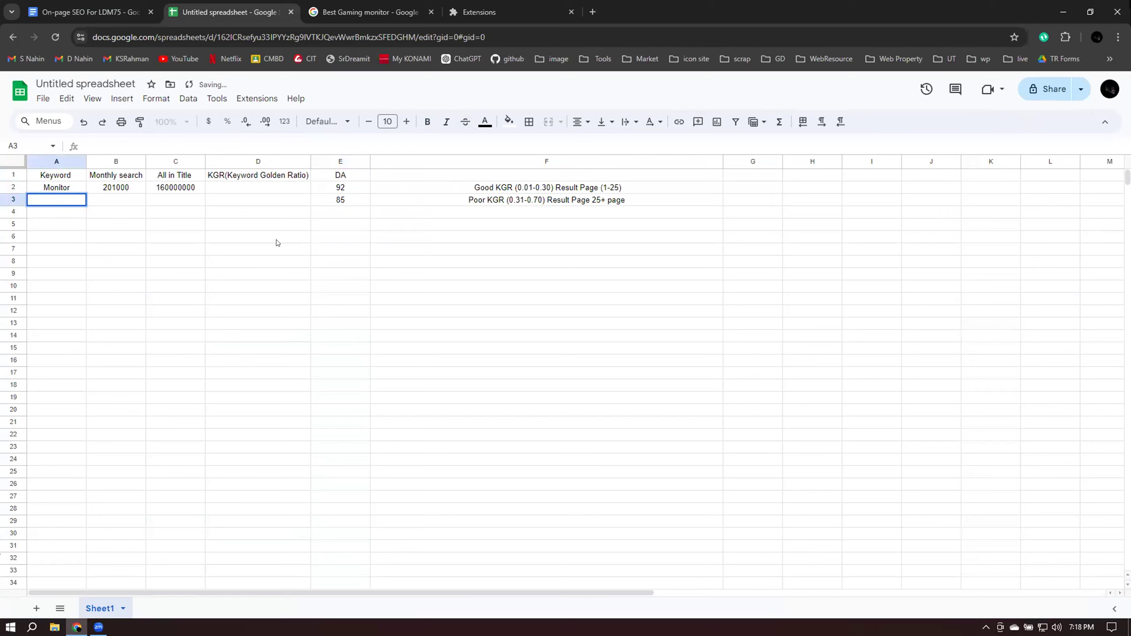
pyautogui.hotkey('ctrl', 'v')
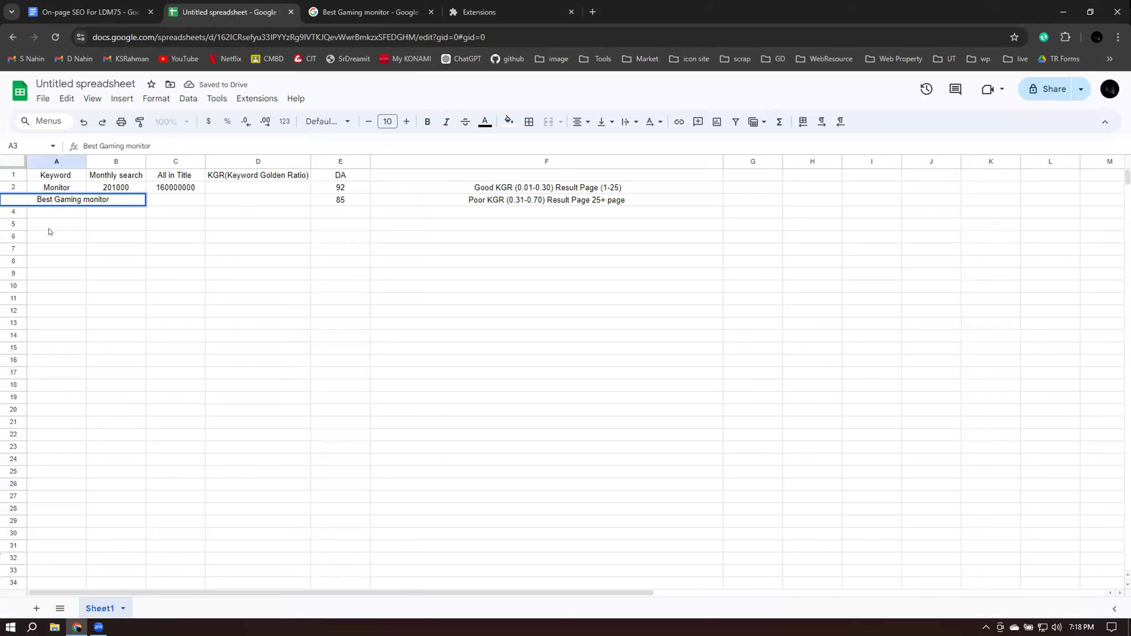
pyautogui.click(163, 203)
pyautogui.doubleClick(122, 198)
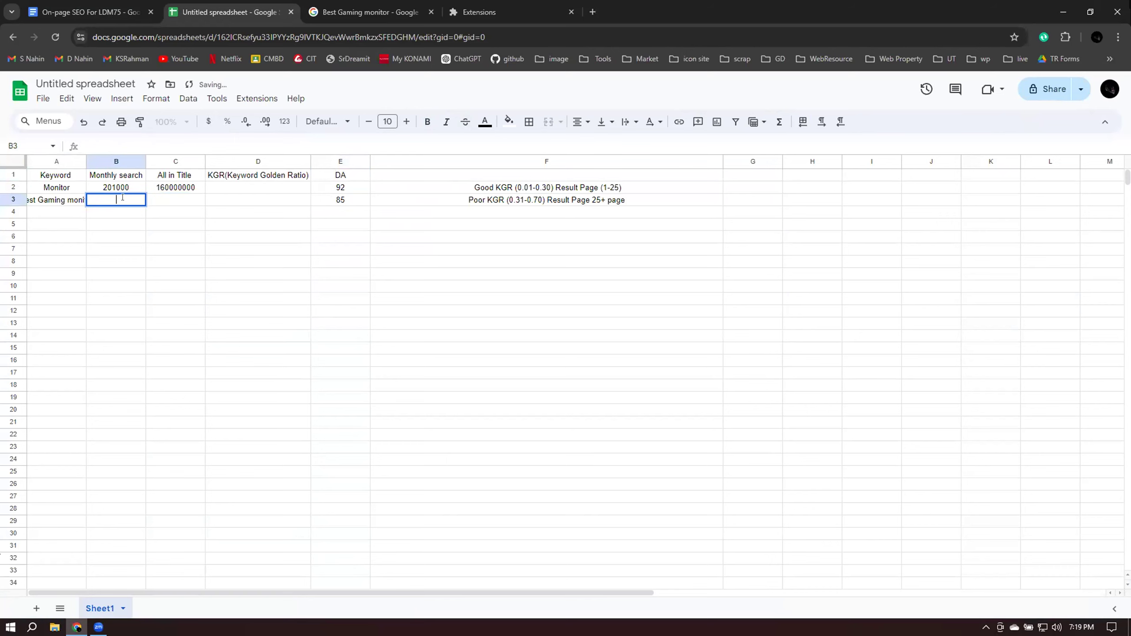
pyautogui.write('40500')
pyautogui.moveTo(80, 155); pyautogui.dragTo(105, 156)
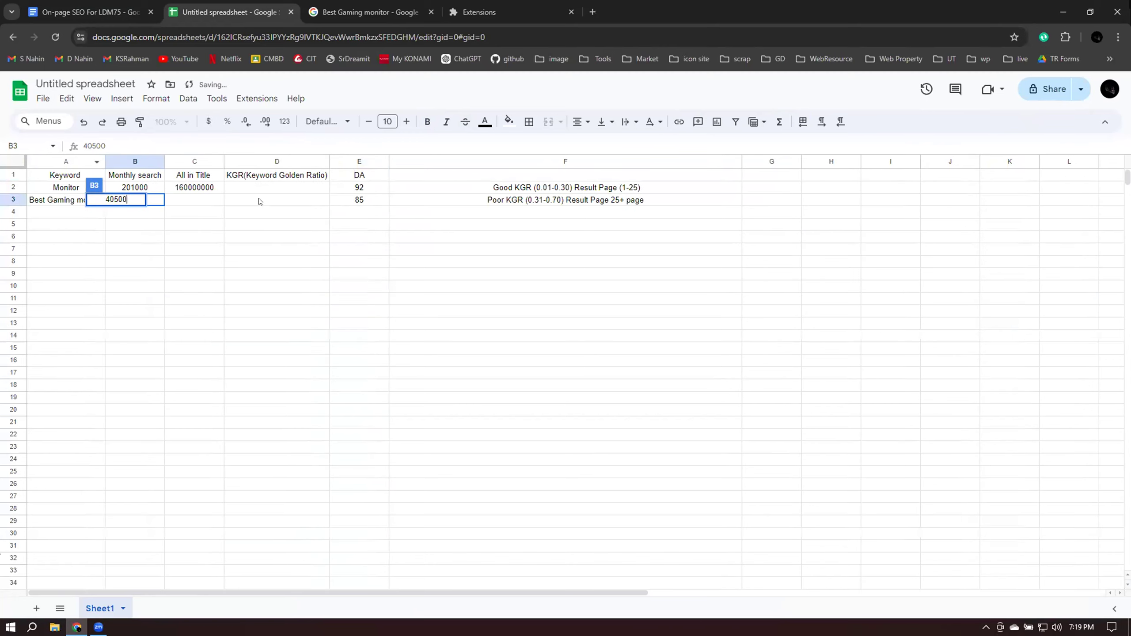
pyautogui.press('Tab')
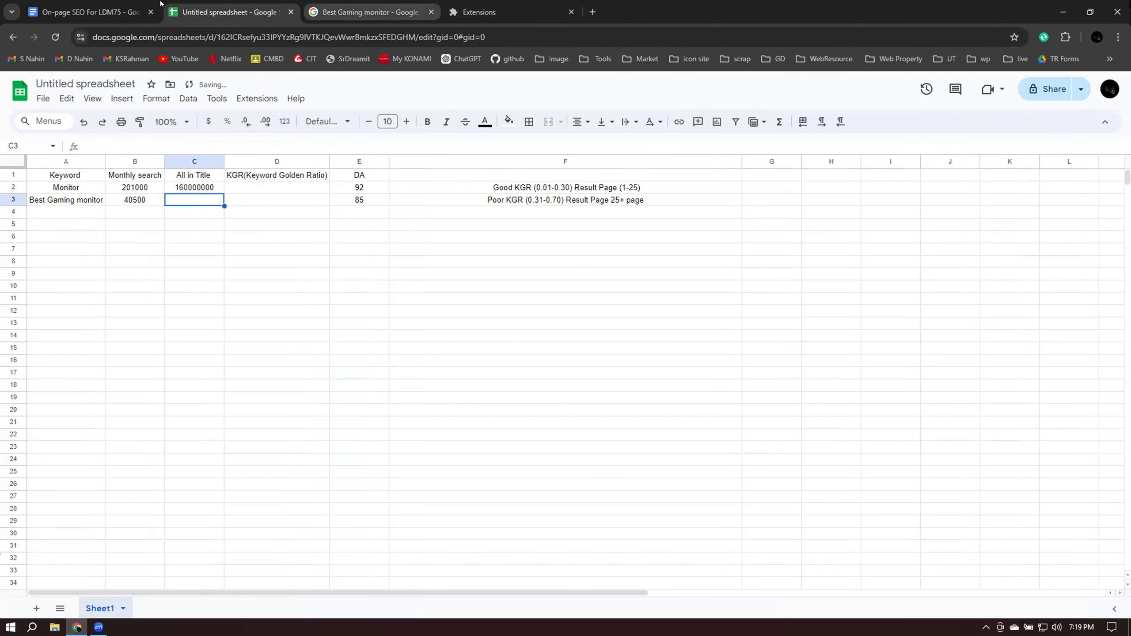
# Search Google for "allintitle:Best Gaming monitor", show the result count and highlight the number
pyautogui.click(368, 12)
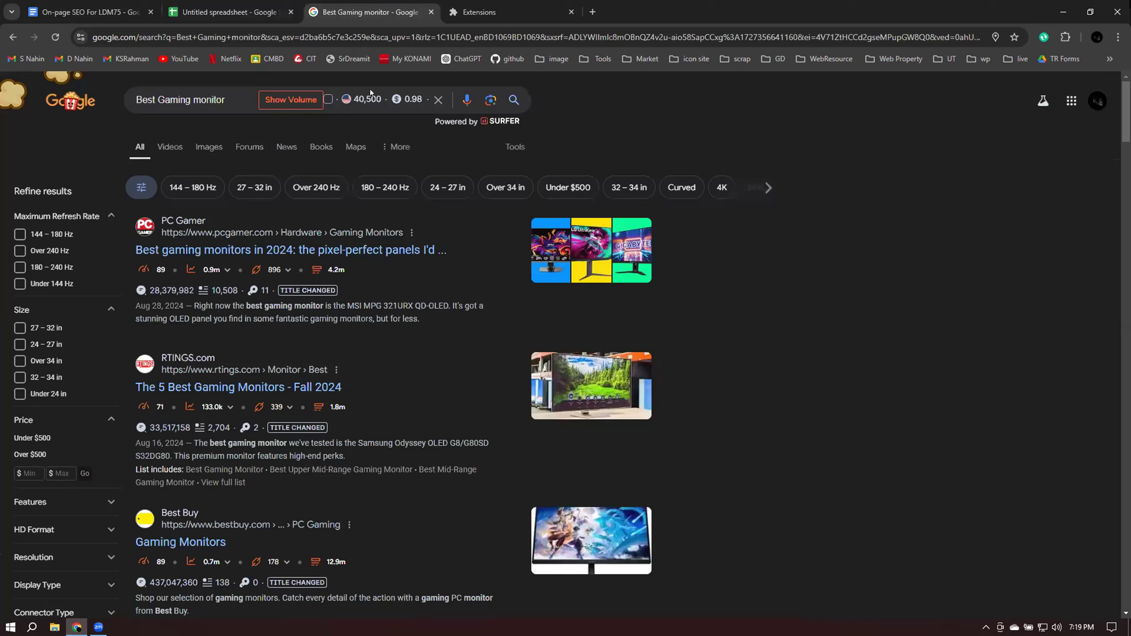
pyautogui.click(286, 98)
pyautogui.write('all')
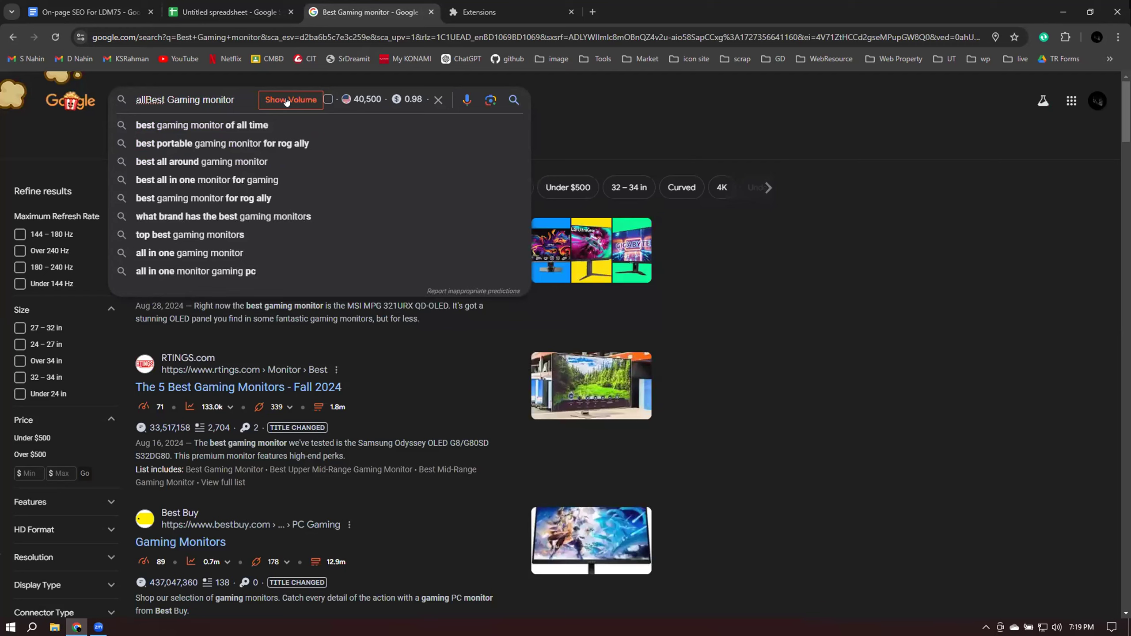
pyautogui.write('intitle:')
pyautogui.press('Return')
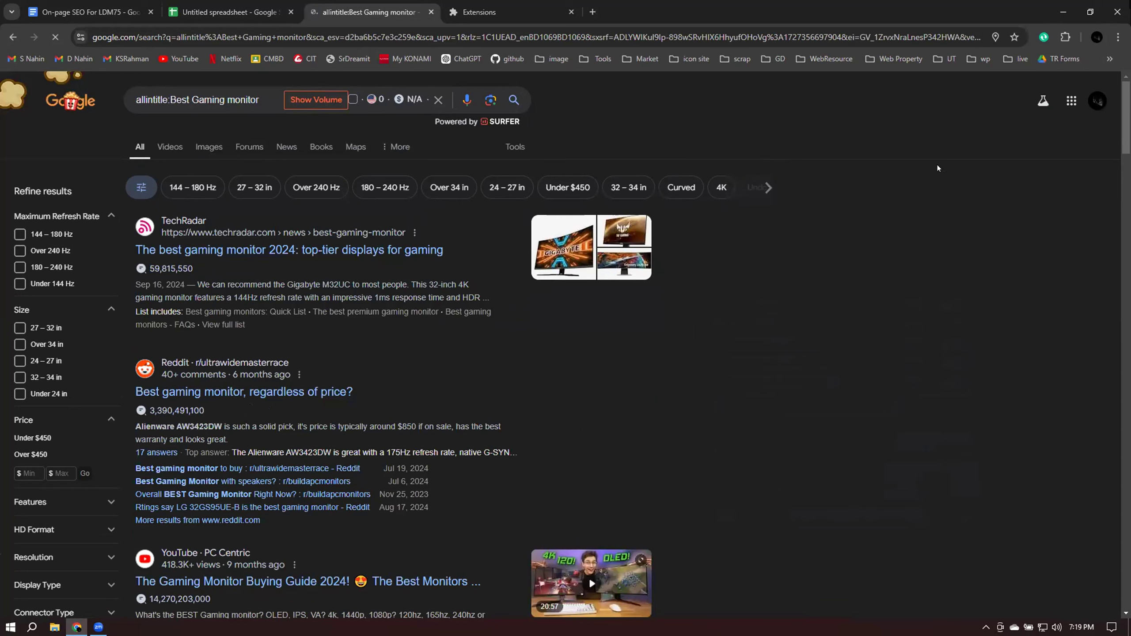
pyautogui.click(513, 148)
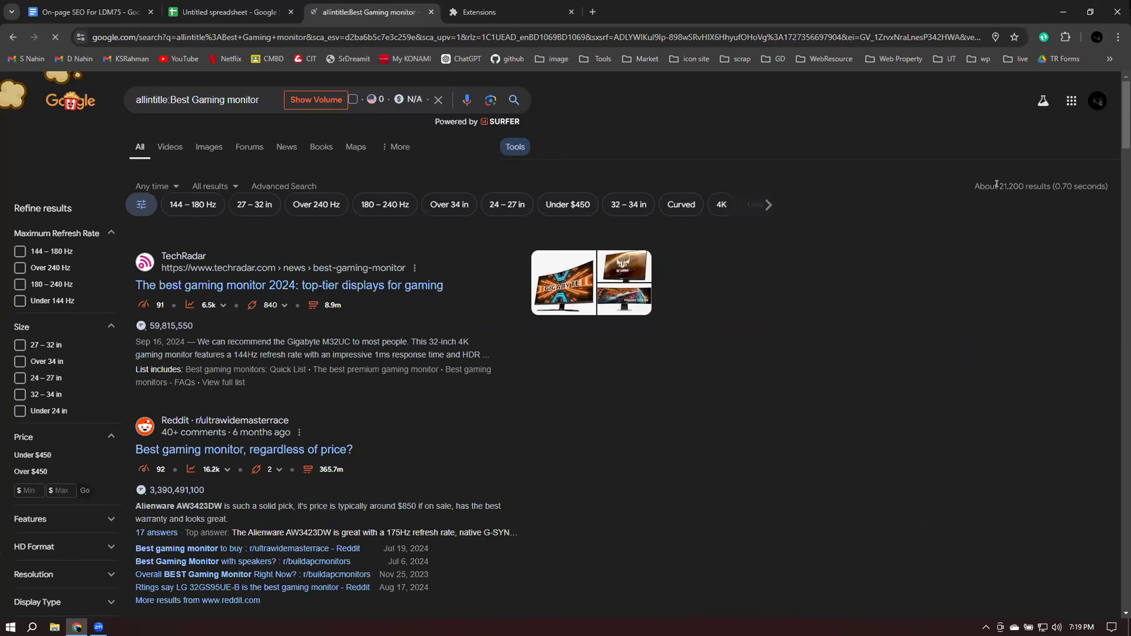
pyautogui.doubleClick(1011, 186)
# Enter 21200 as the All in Title value for Best Gaming monitor in C3 of the spreadsheet, and select A4
pyautogui.click(268, 17)
pyautogui.doubleClick(188, 200)
pyautogui.write('21200')
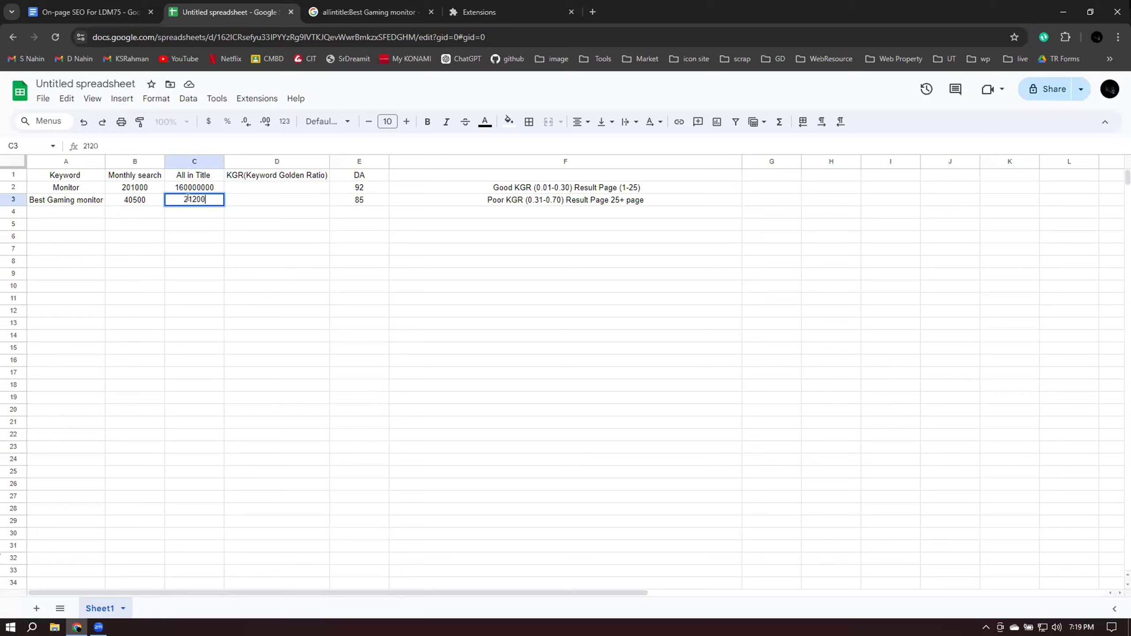
pyautogui.click(59, 220)
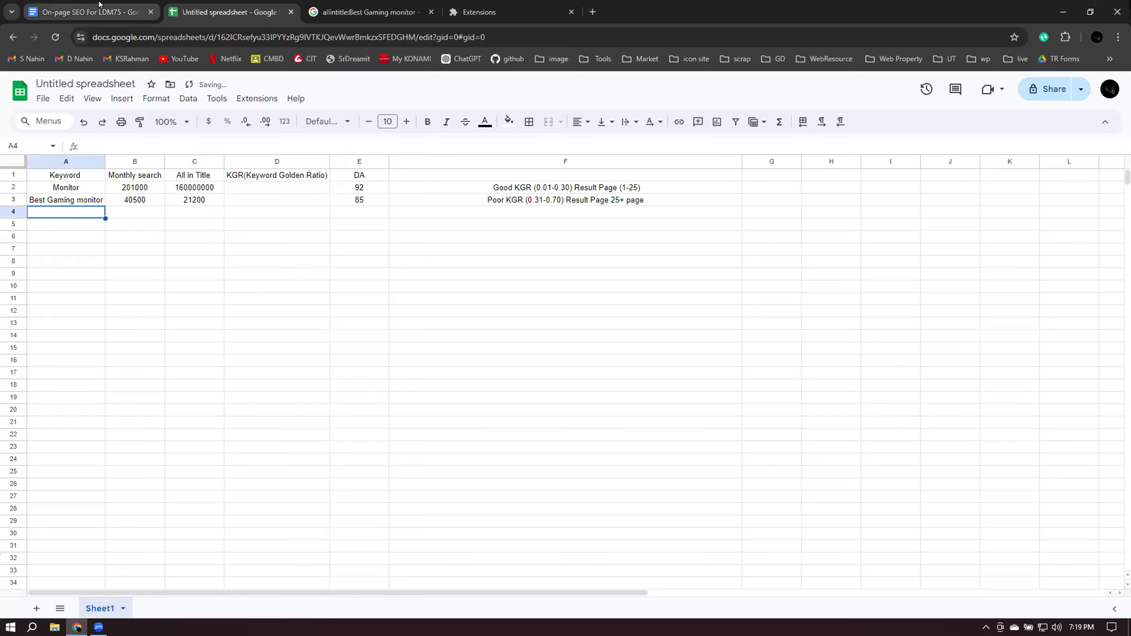
# Copy "Best gaming monitor price" from the On-page SEO For LDM75 document and search Google for "Best gaming monitor price in usa"
pyautogui.click(84, 12)
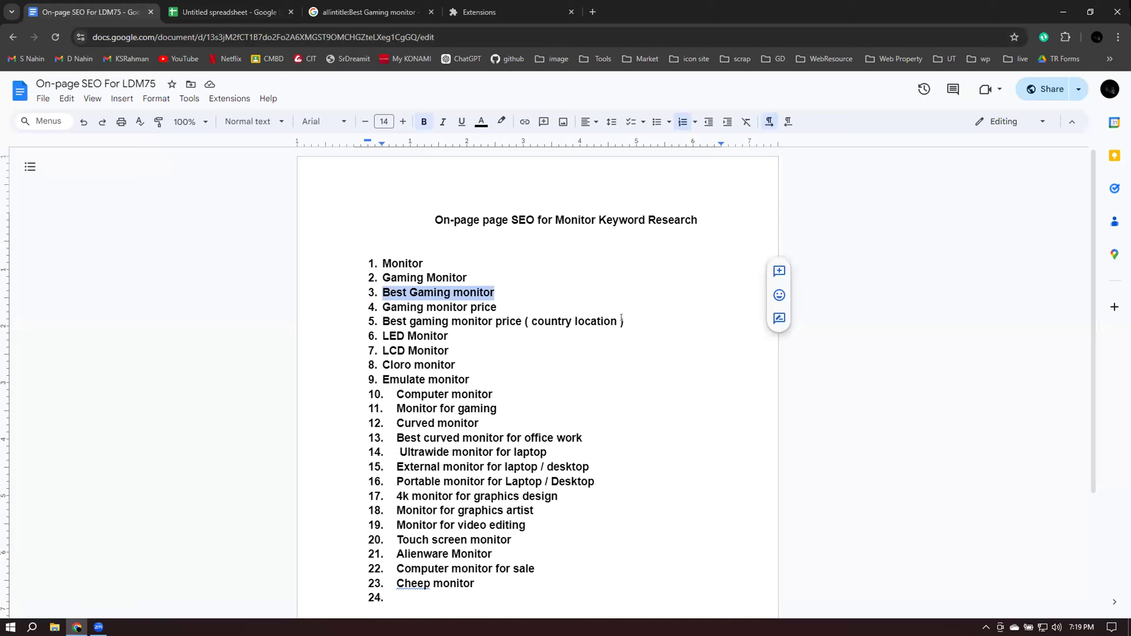
pyautogui.moveTo(383, 318); pyautogui.dragTo(517, 320)
pyautogui.hotkey('ctrl', 'c')
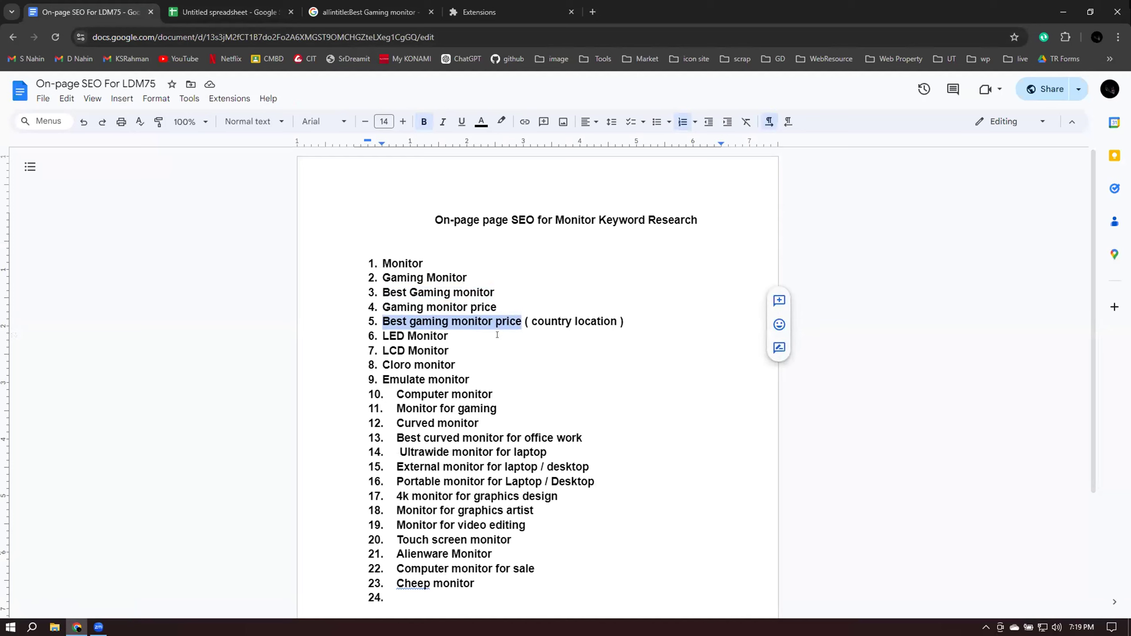
pyautogui.click(365, 12)
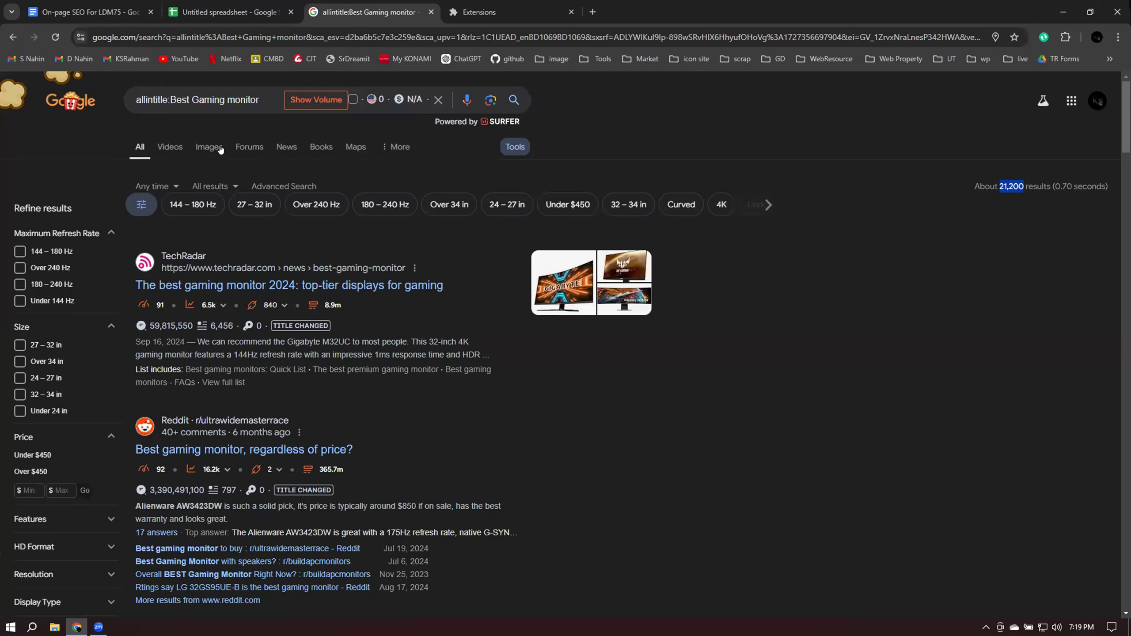
pyautogui.moveTo(264, 100); pyautogui.dragTo(128, 100)
pyautogui.hotkey('ctrl', 'v')
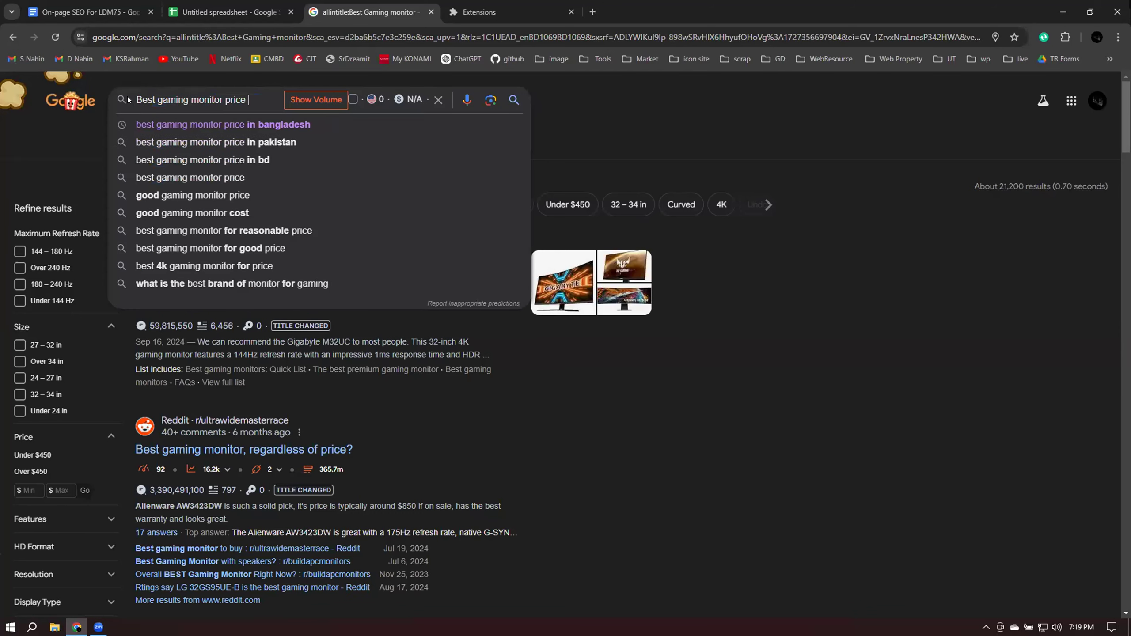
pyautogui.write('in us')
pyautogui.press('Return')
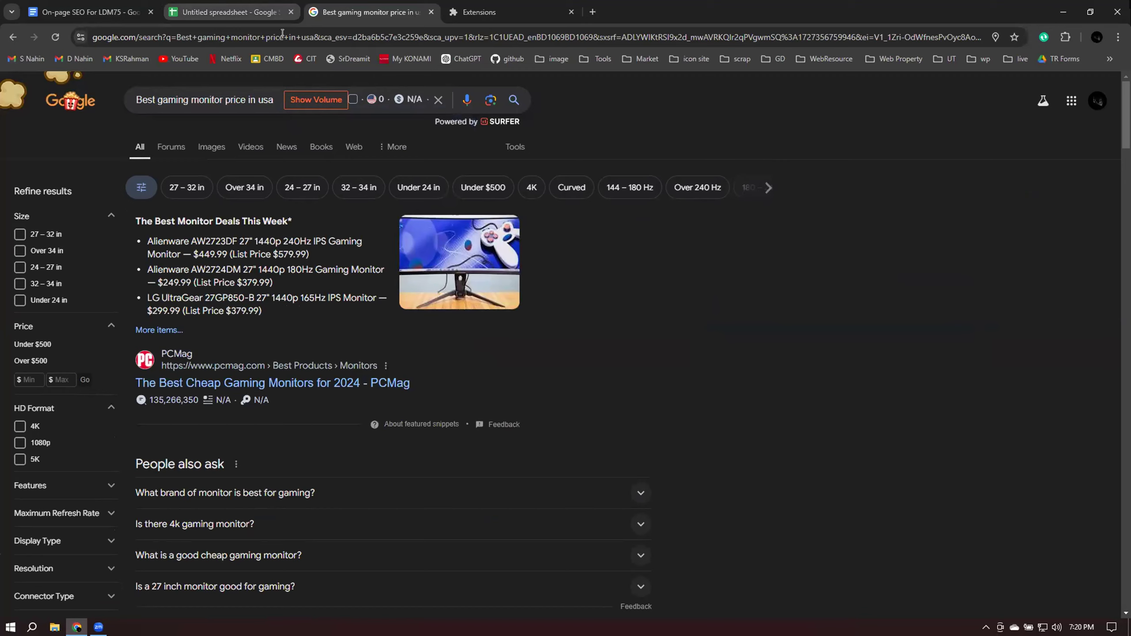
# Review the Domain Authority scores under the search results for "Best gaming monitor price in usa"
pyautogui.scroll(-4, 825, 238)
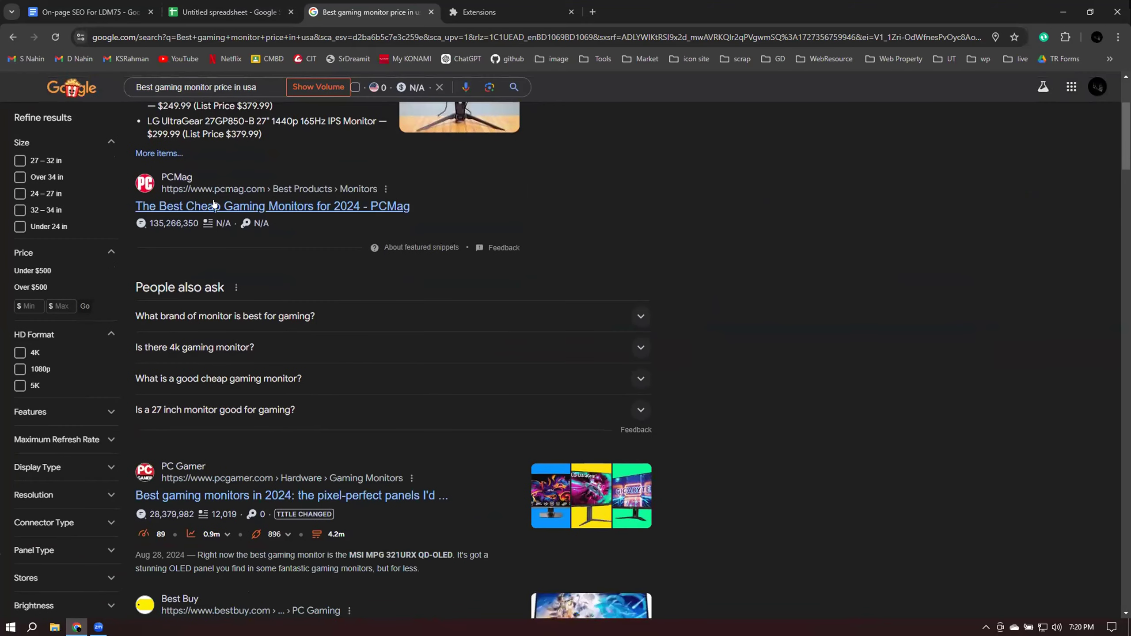
pyautogui.scroll(-4, 369, 445)
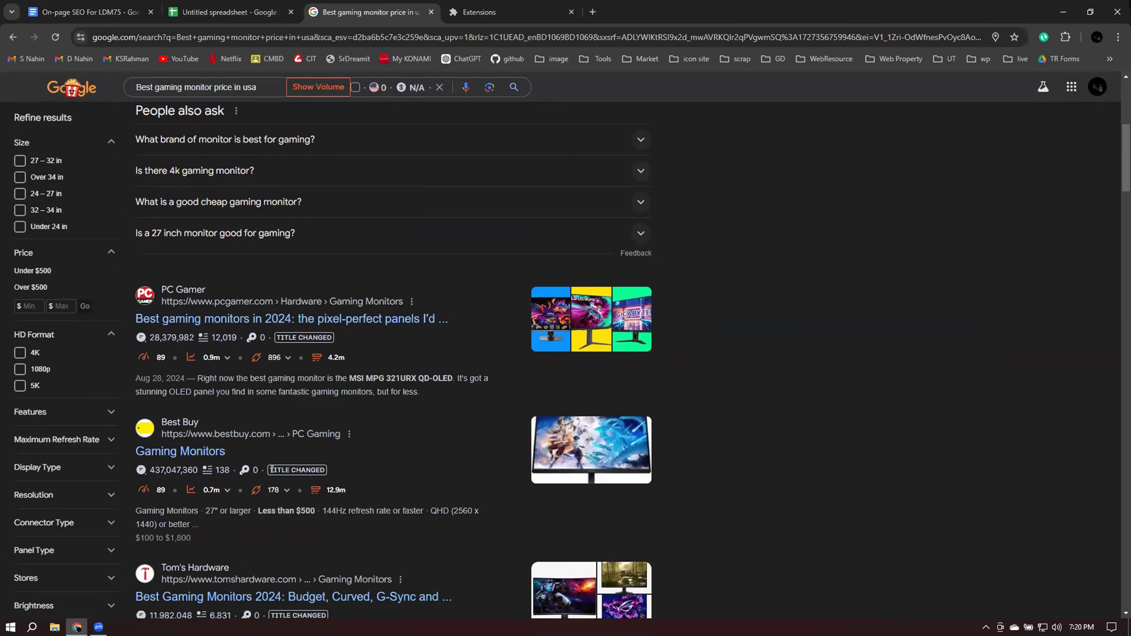
pyautogui.scroll(-3, 271, 469)
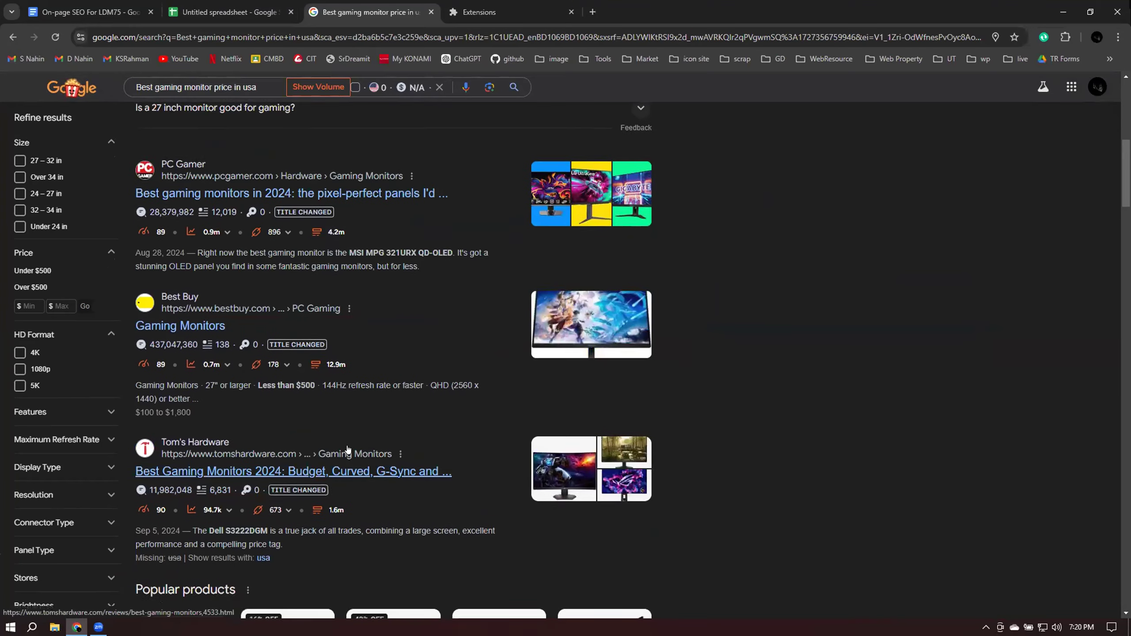
pyautogui.scroll(-15, 347, 450)
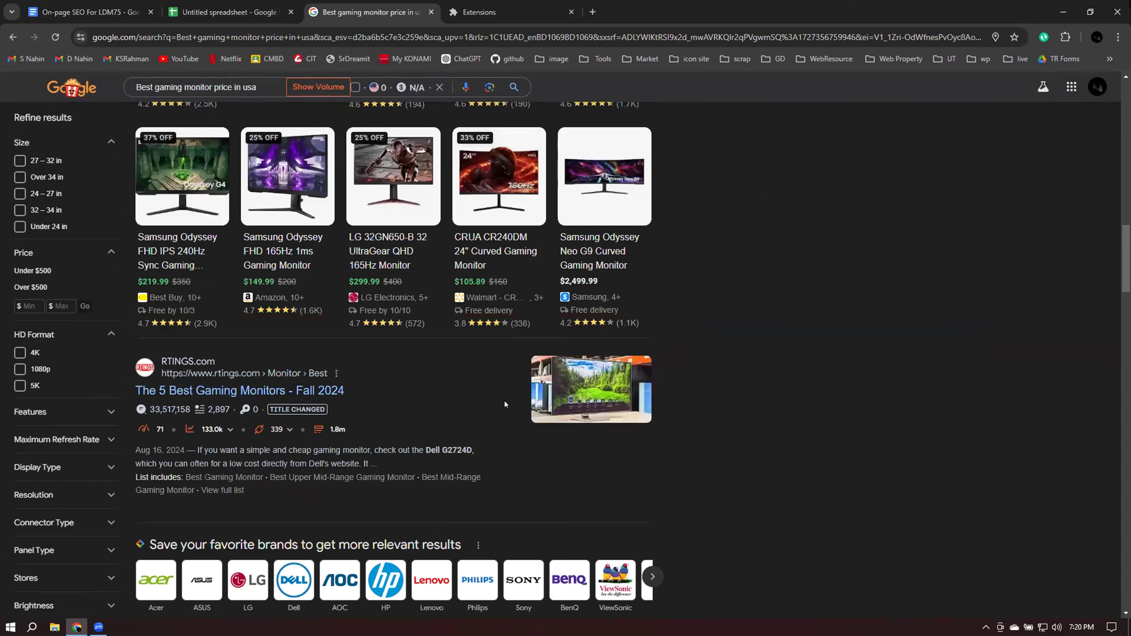
pyautogui.scroll(-9, 509, 406)
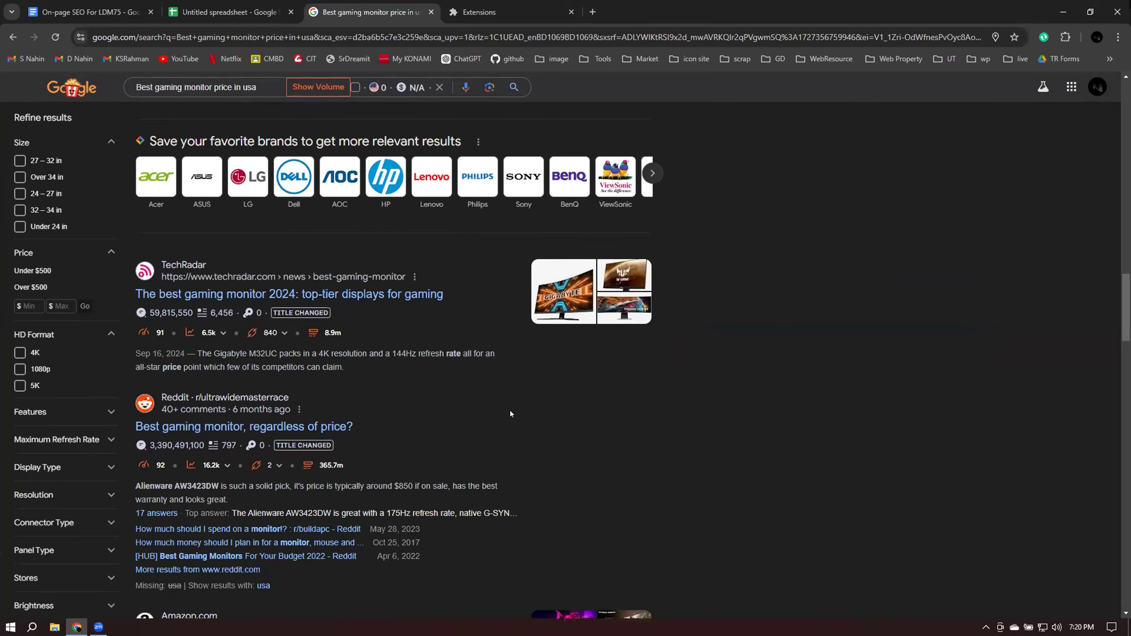
pyautogui.scroll(20, 510, 413)
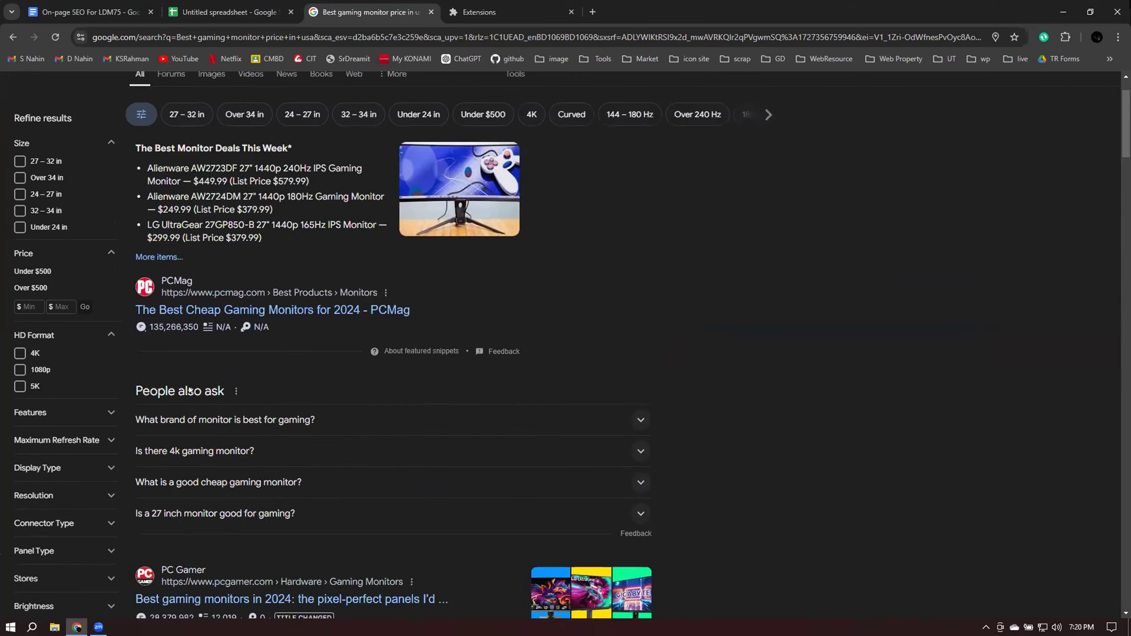
pyautogui.scroll(-4, 189, 391)
pyautogui.scroll(1, 176, 385)
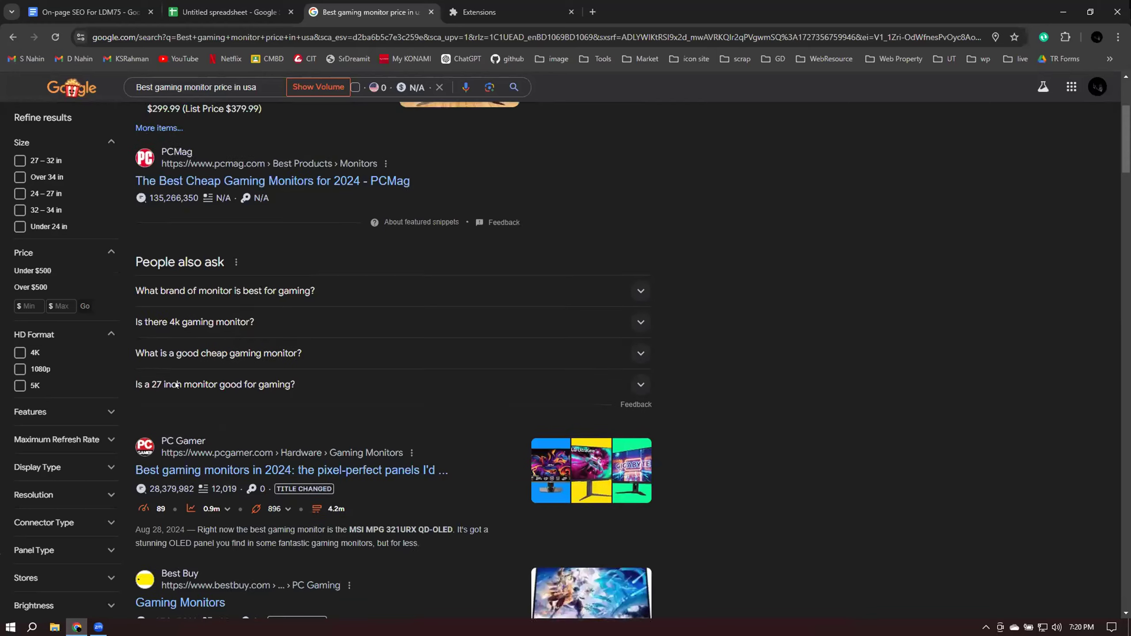
pyautogui.scroll(3, 173, 365)
pyautogui.scroll(1, 166, 335)
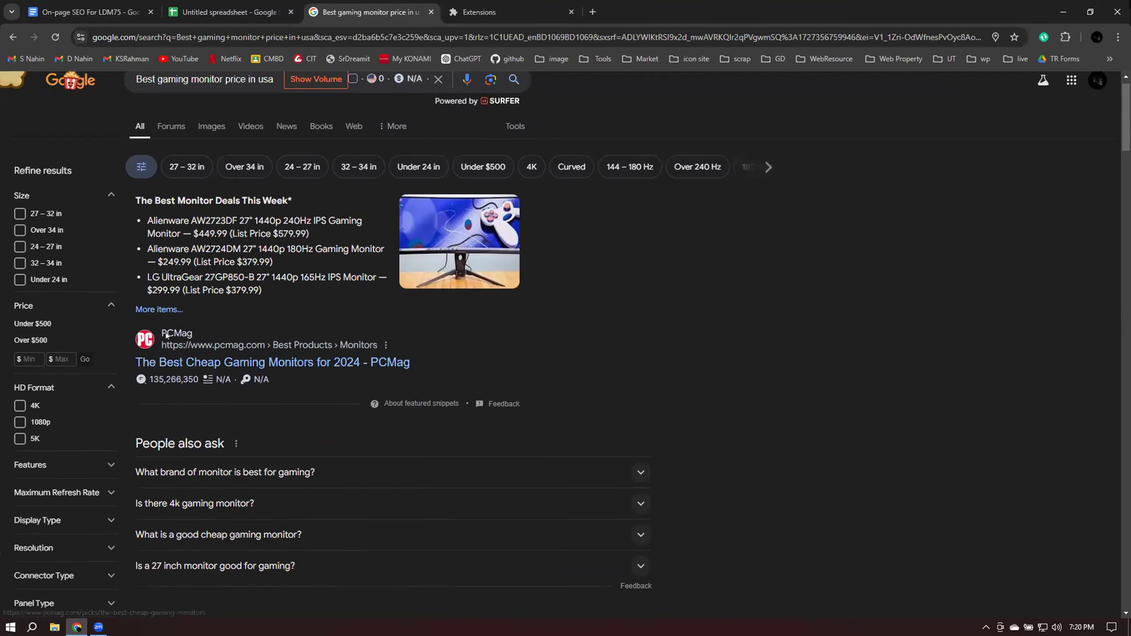
pyautogui.scroll(-8, 218, 443)
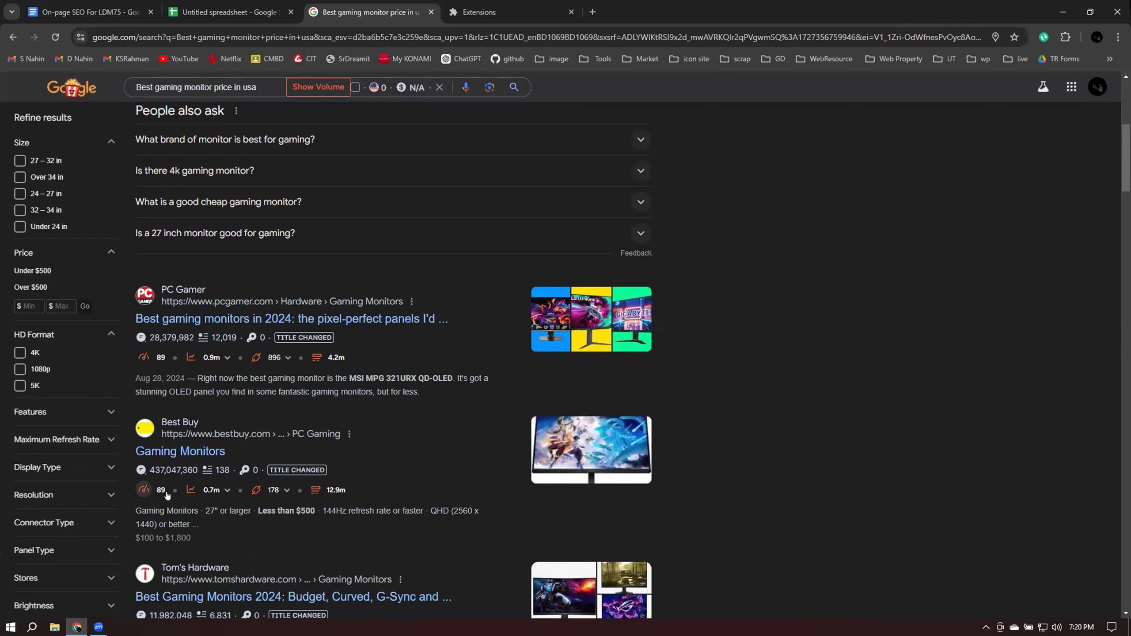
pyautogui.scroll(-3, 157, 495)
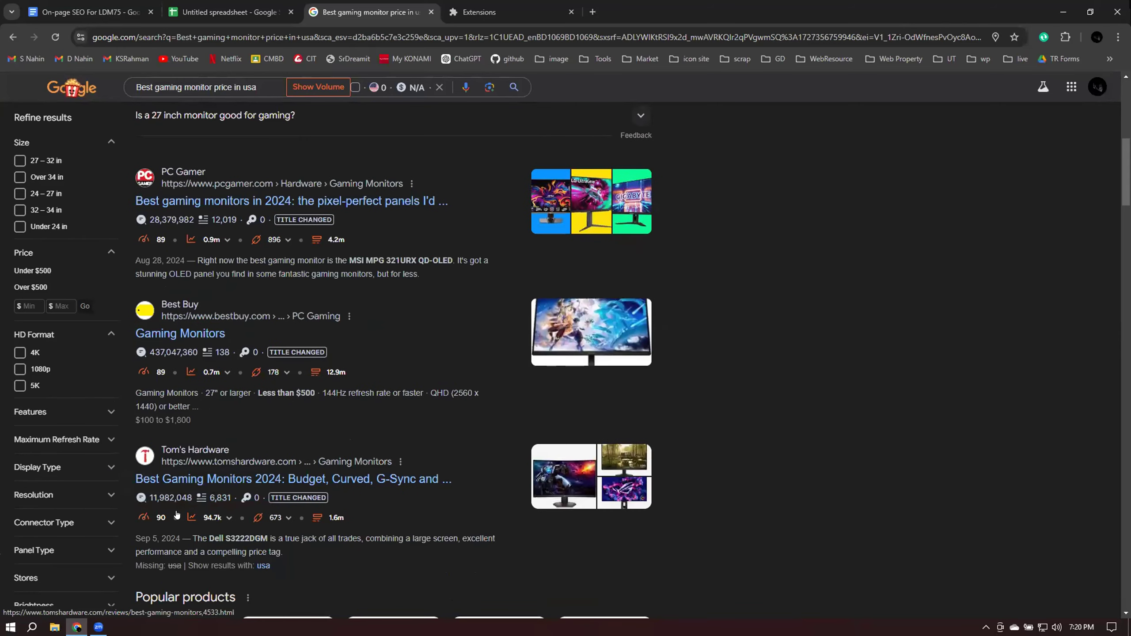
pyautogui.scroll(-3, 267, 517)
pyautogui.scroll(-14, 296, 506)
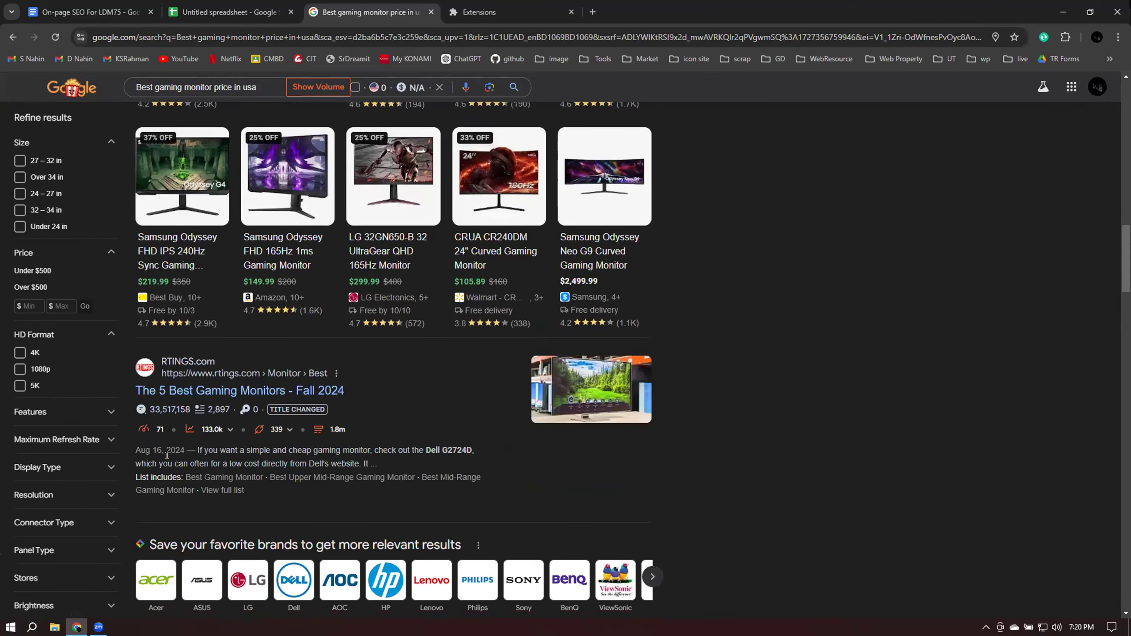
pyautogui.scroll(-5, 159, 431)
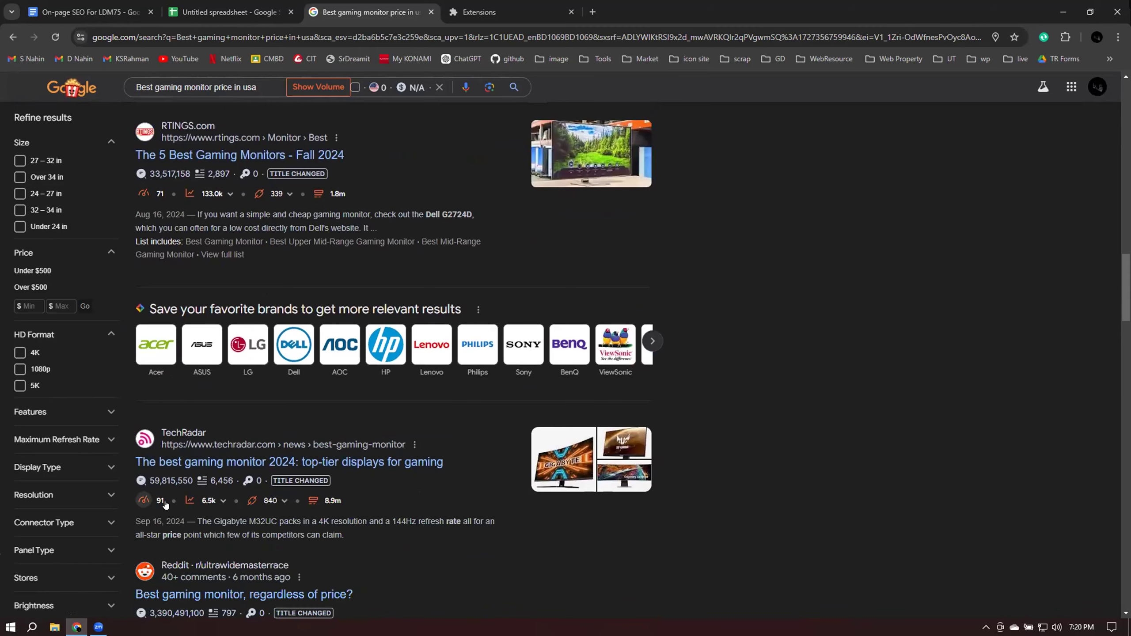
pyautogui.scroll(-3, 165, 504)
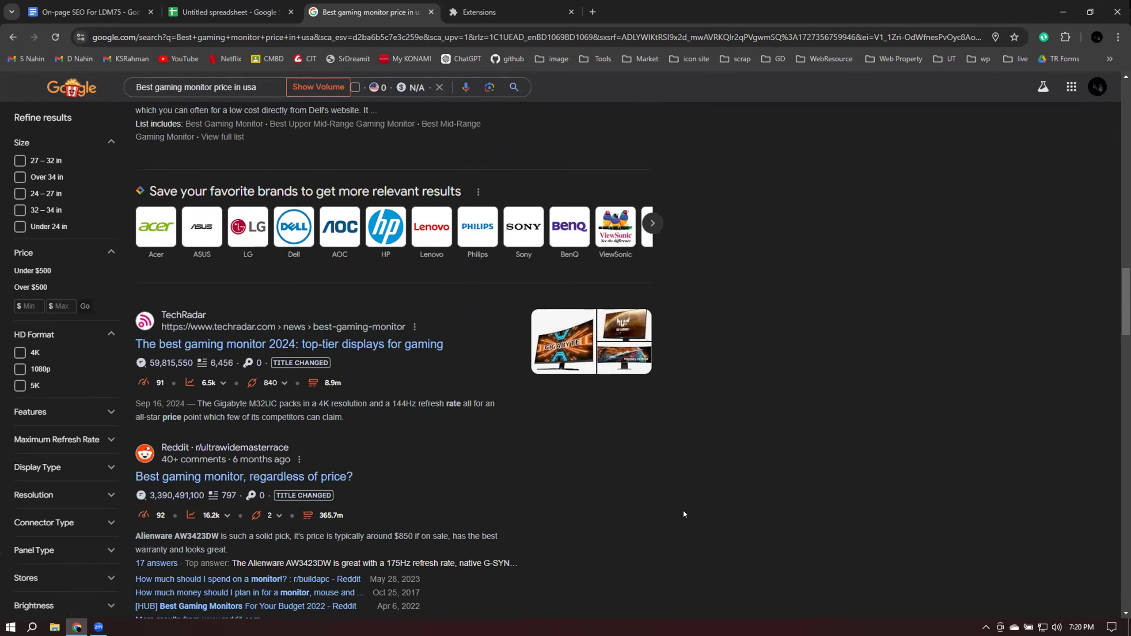
pyautogui.scroll(7, 683, 510)
pyautogui.scroll(15, 683, 509)
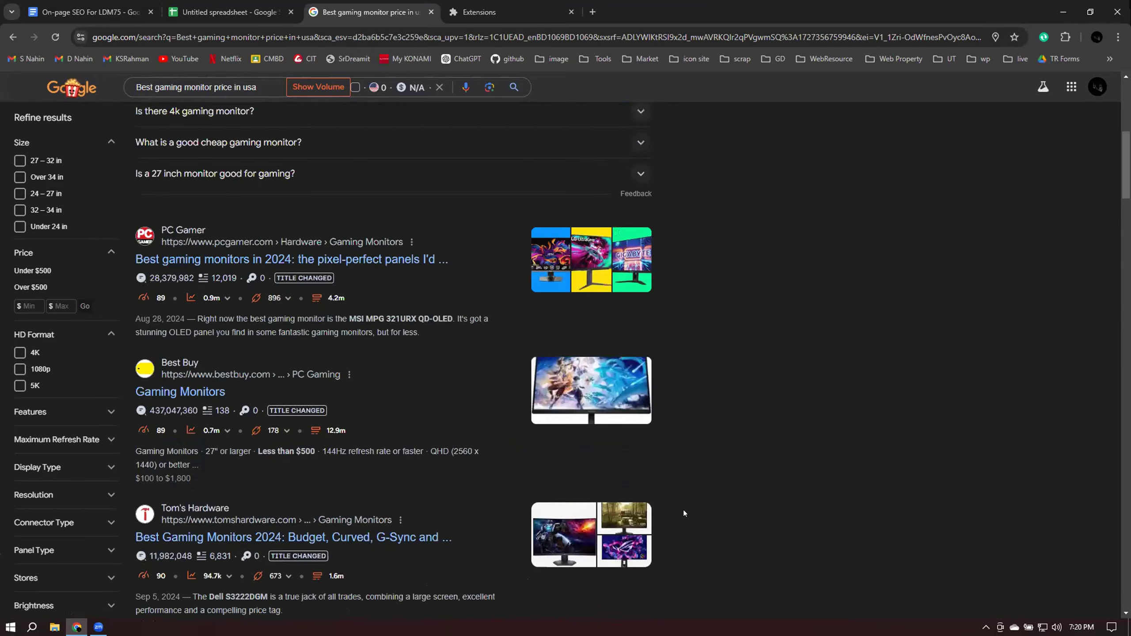
pyautogui.scroll(2, 683, 509)
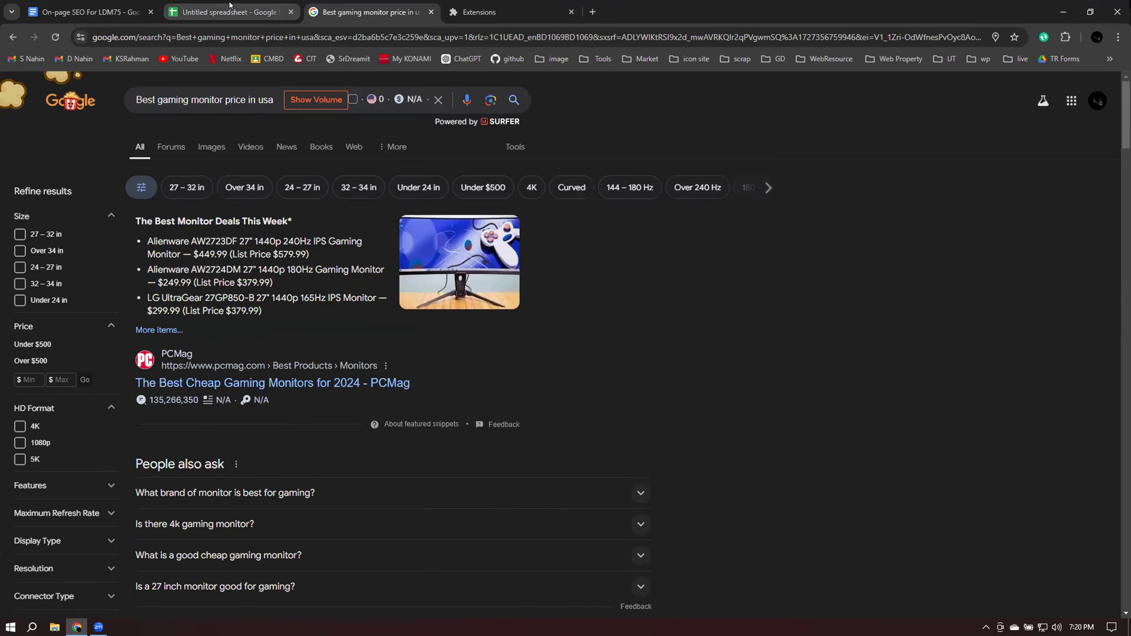
# Fill row 4 of the spreadsheet with the keyword Best gaming monitor price, a monthly search value of 0 and a DA of 90
pyautogui.click(229, 12)
pyautogui.doubleClick(62, 212)
pyautogui.hotkey('ctrl', 'v')
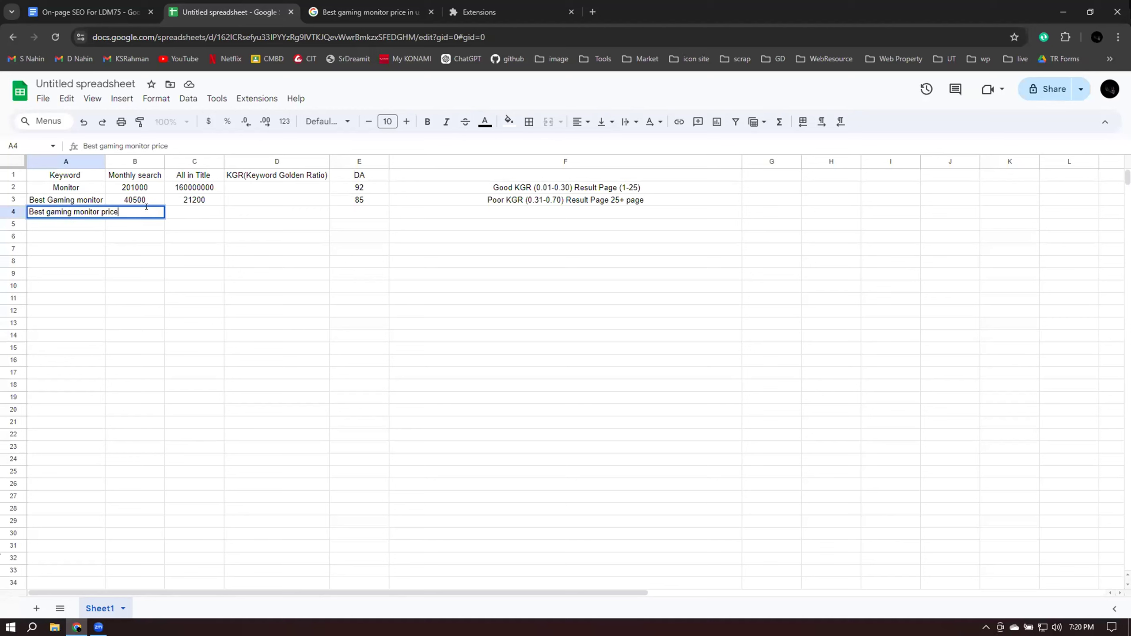
pyautogui.doubleClick(138, 216)
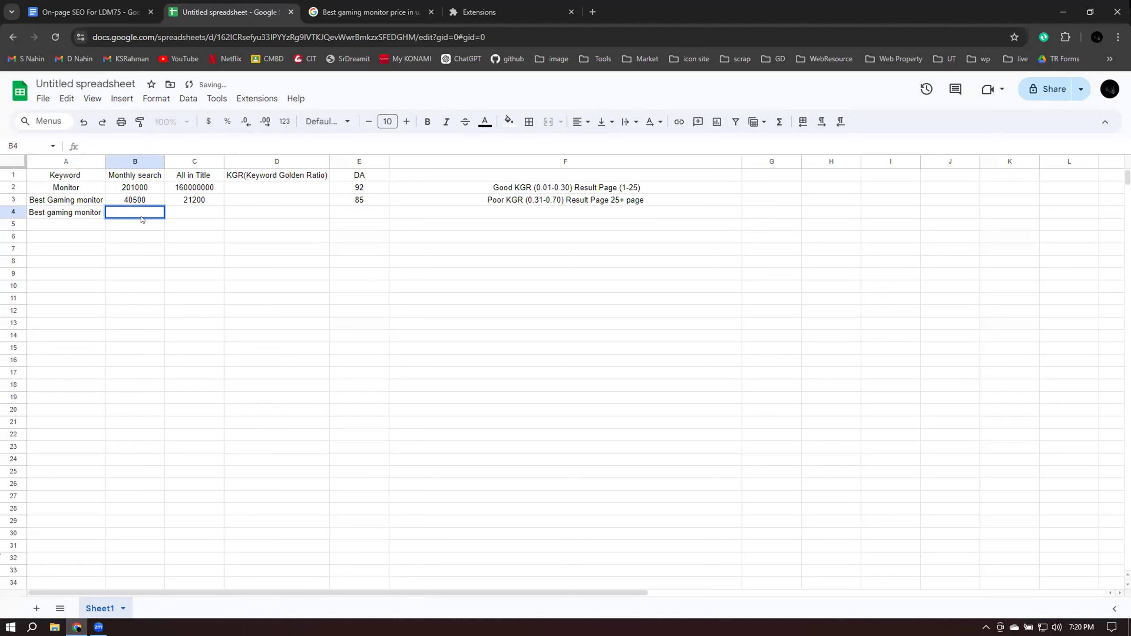
pyautogui.doubleClick(360, 212)
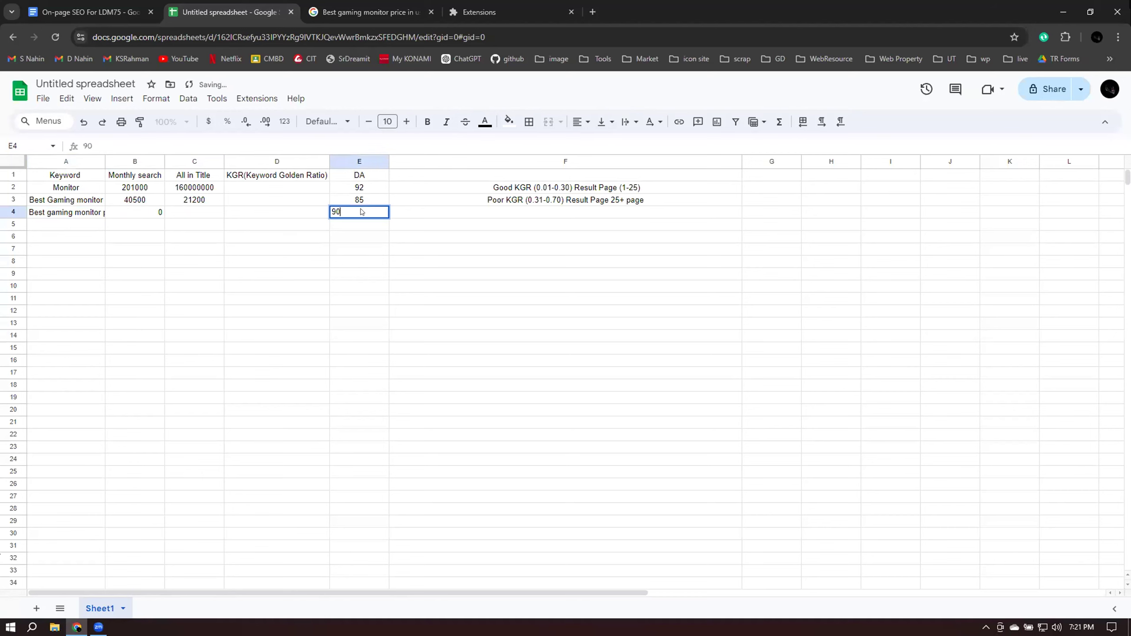
pyautogui.press('Return')
# Widen the Keyword column so that Best gaming monitor price fits completely in its cell
pyautogui.click(193, 216)
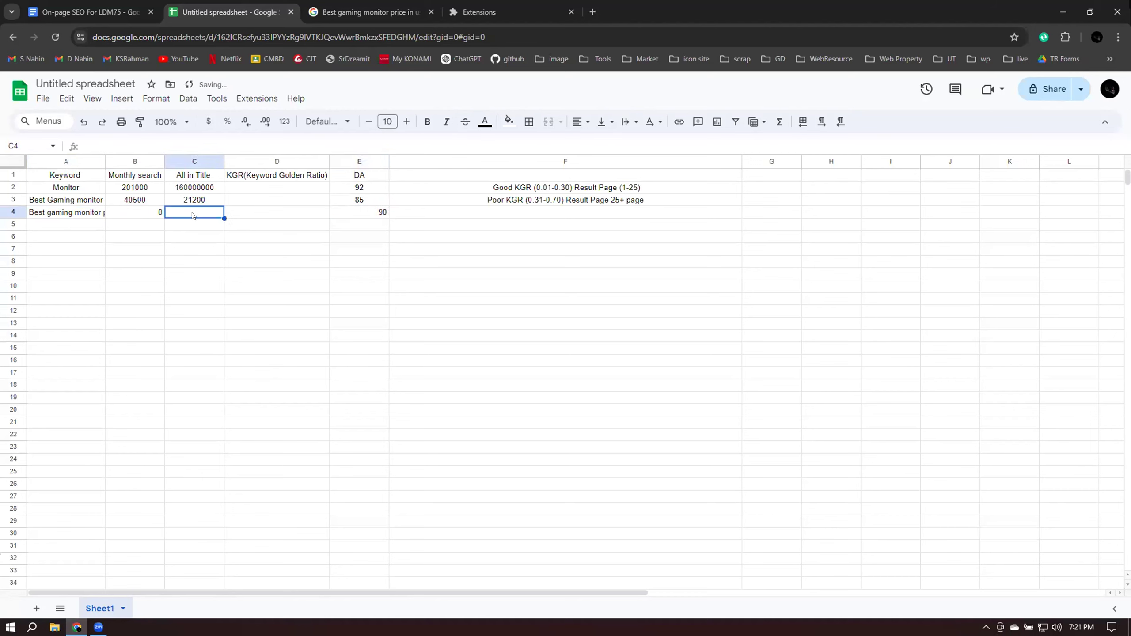
pyautogui.doubleClick(145, 213)
pyautogui.click(286, 307)
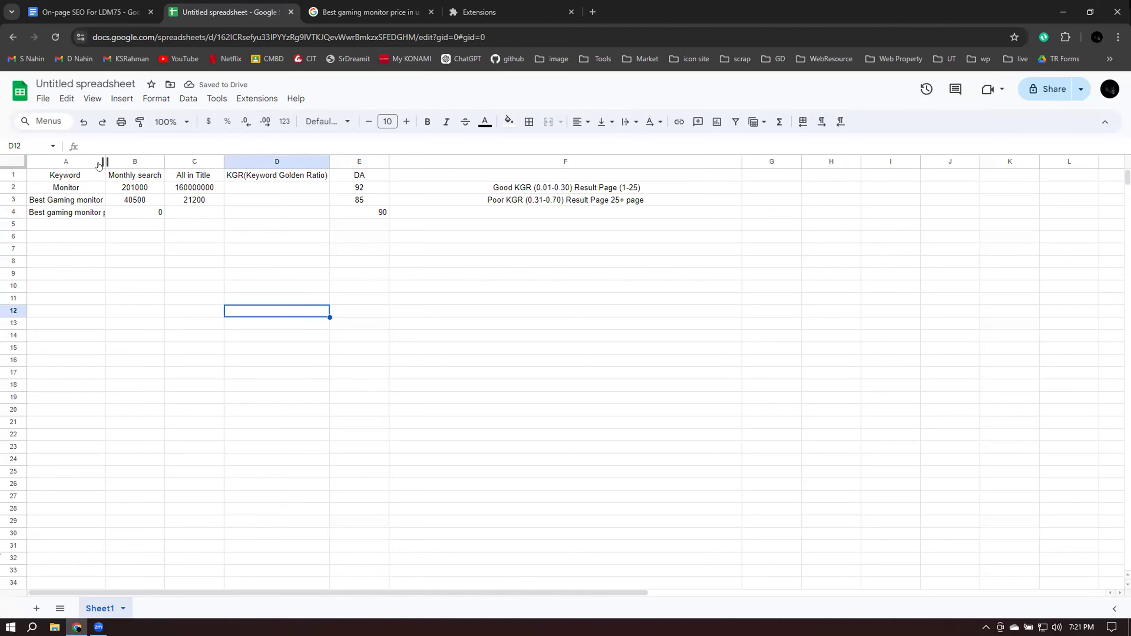
pyautogui.moveTo(102, 157); pyautogui.dragTo(119, 158)
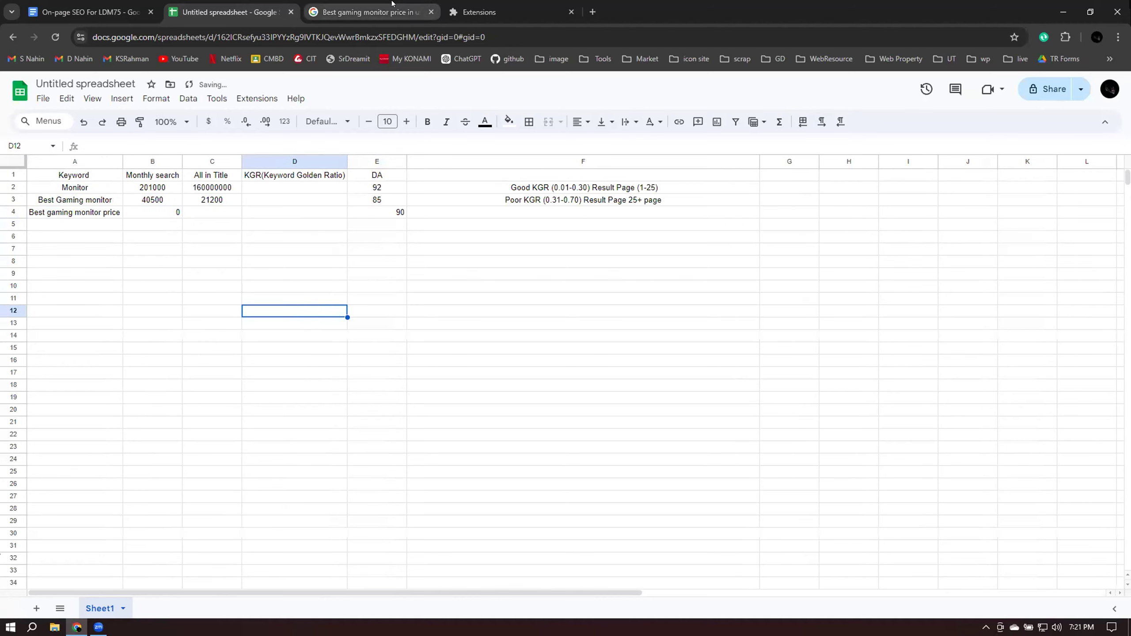
# Search Google for "allintitle:Best gaming monitor price in usa", show the result count and highlight the number
pyautogui.click(365, 11)
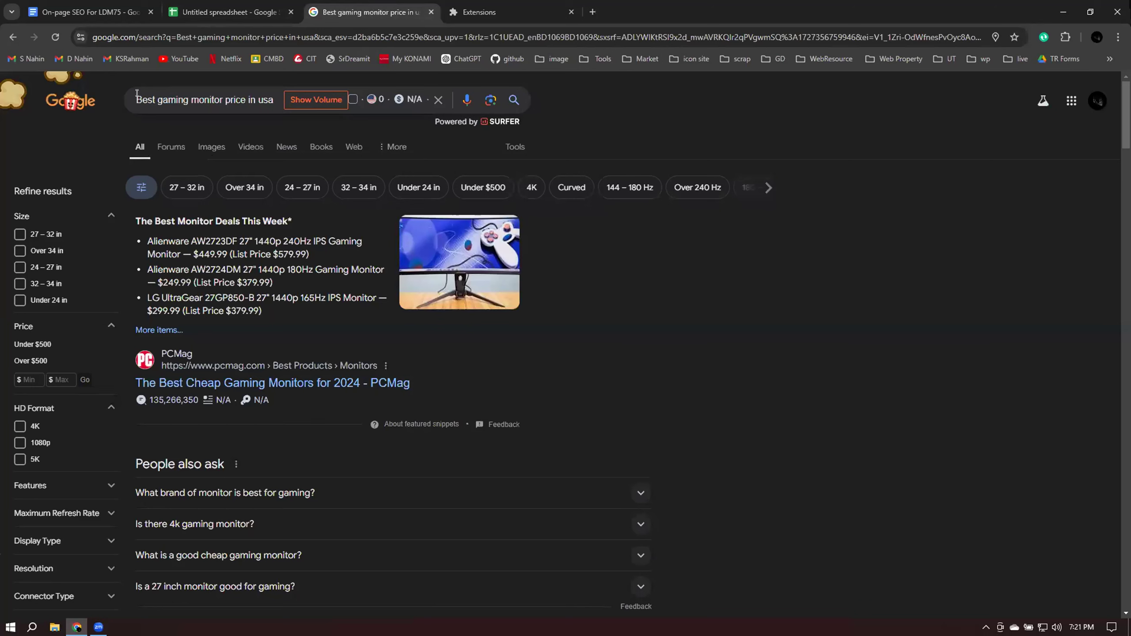
pyautogui.click(204, 95)
pyautogui.press('Home')
pyautogui.write('allintit')
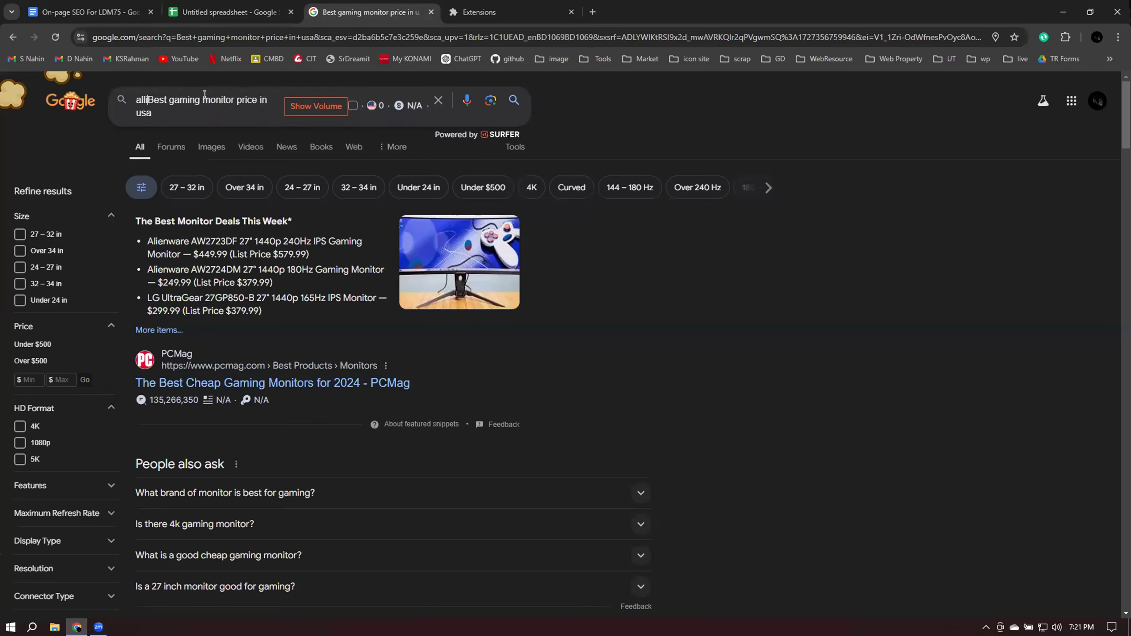
pyautogui.write('le')
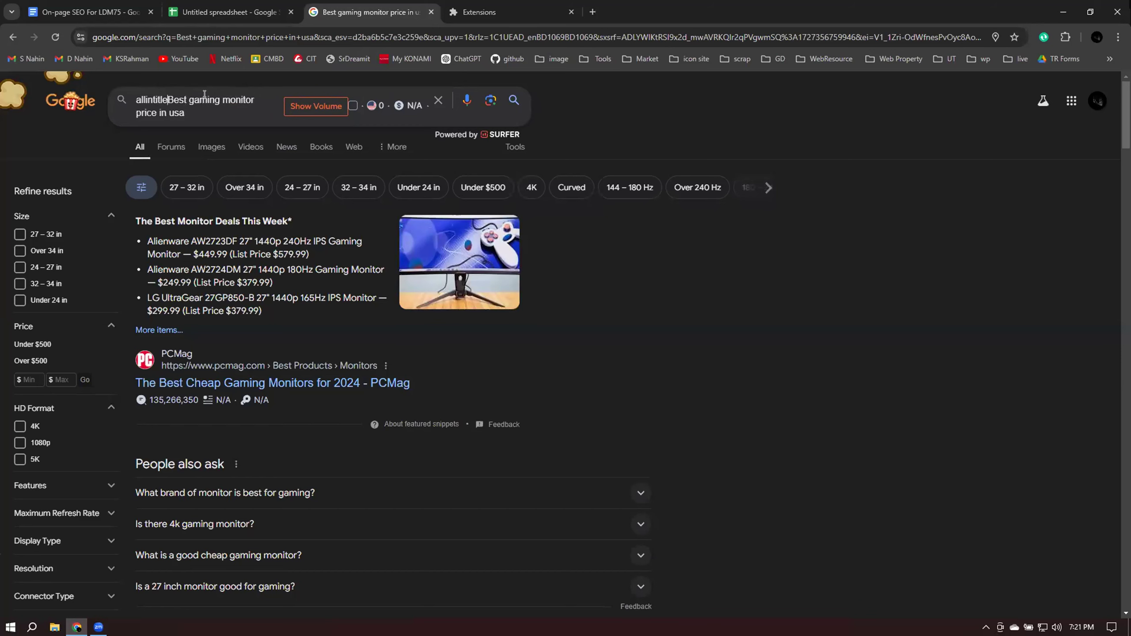
pyautogui.write(':')
pyautogui.click(519, 147)
pyautogui.moveTo(976, 184); pyautogui.dragTo(1023, 184)
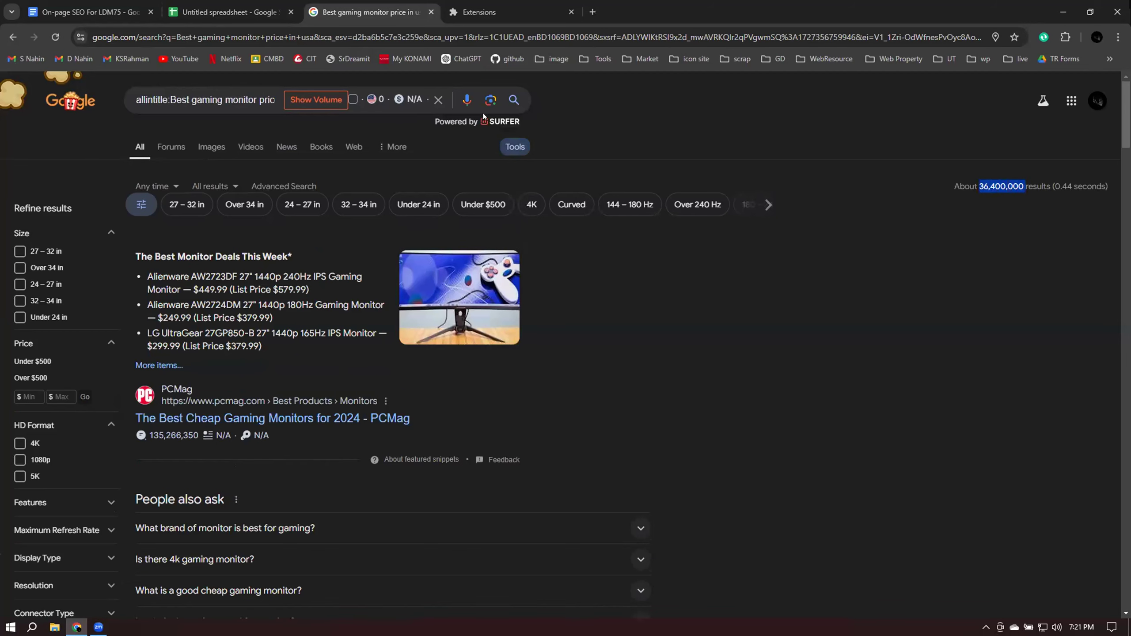
pyautogui.click(514, 100)
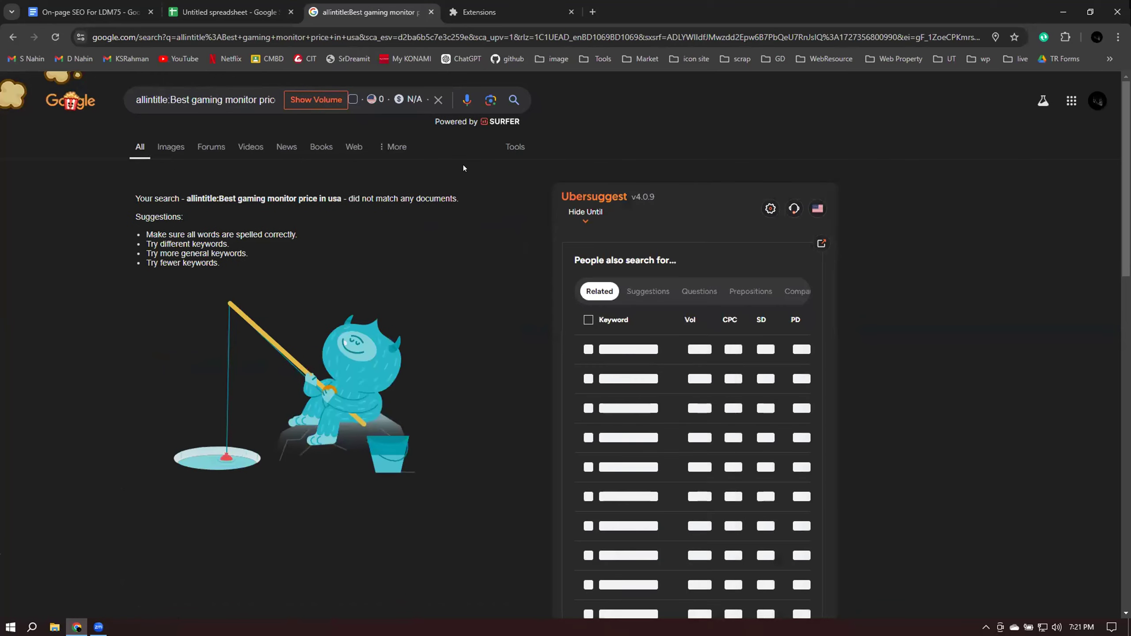
pyautogui.click(512, 140)
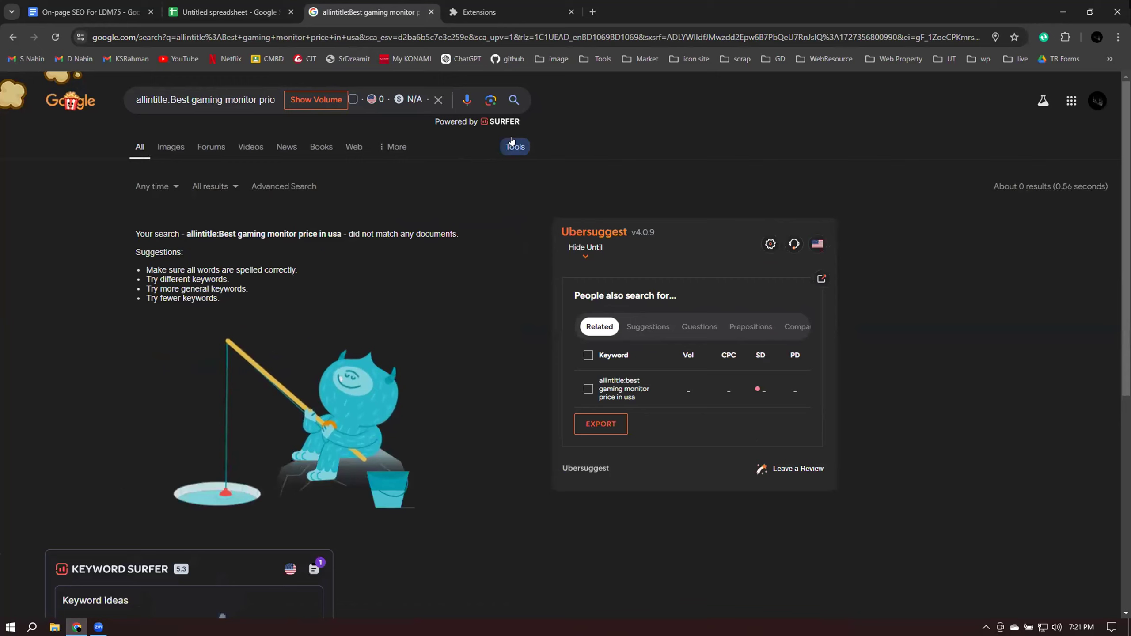
pyautogui.moveTo(1019, 186); pyautogui.dragTo(1029, 183)
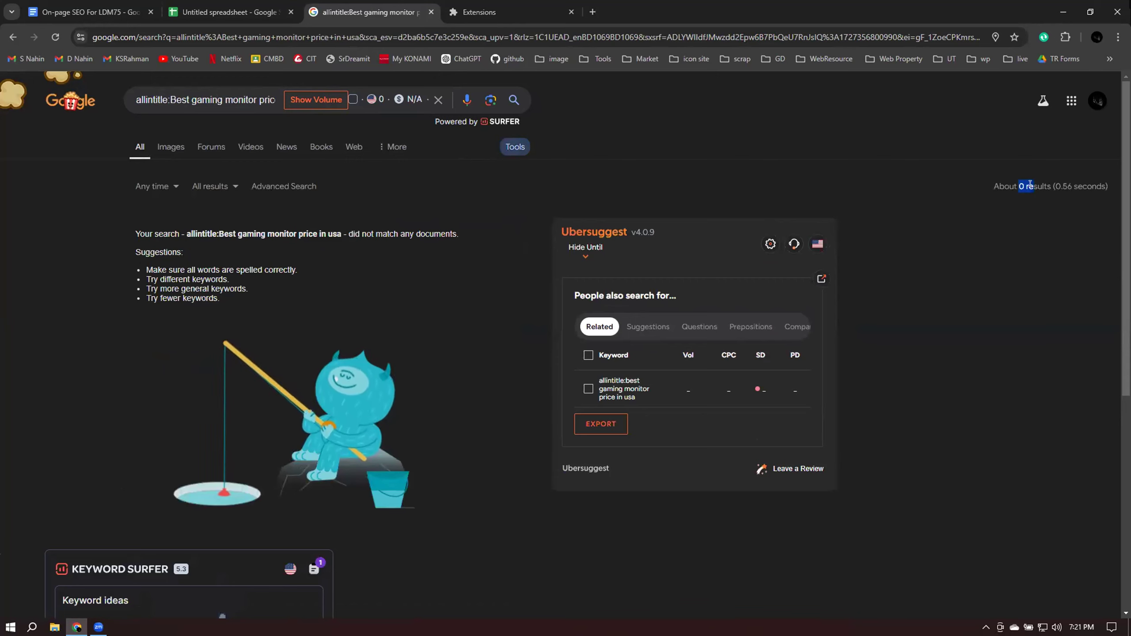
# Enter 0 as the All in Title value for Best gaming monitor price in C4 of the spreadsheet, and select A5
pyautogui.click(182, 3)
pyautogui.doubleClick(216, 213)
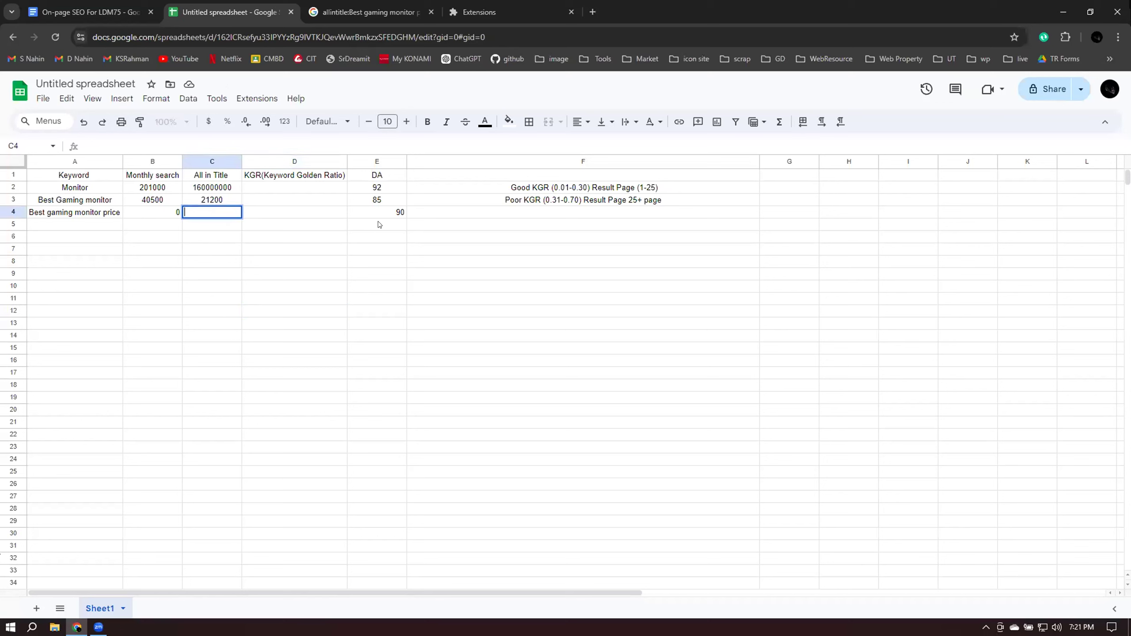
pyautogui.press('Return')
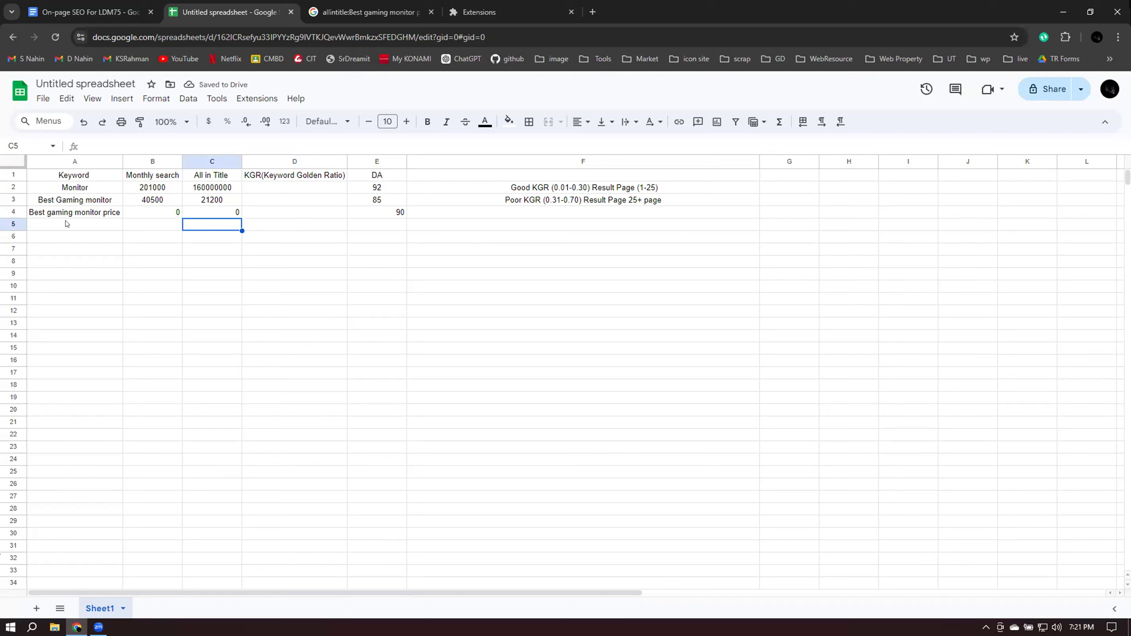
pyautogui.click(88, 224)
# Copy "Emulate monitor" from the On-page SEO For LDM75 document and search Google for it
pyautogui.click(66, 5)
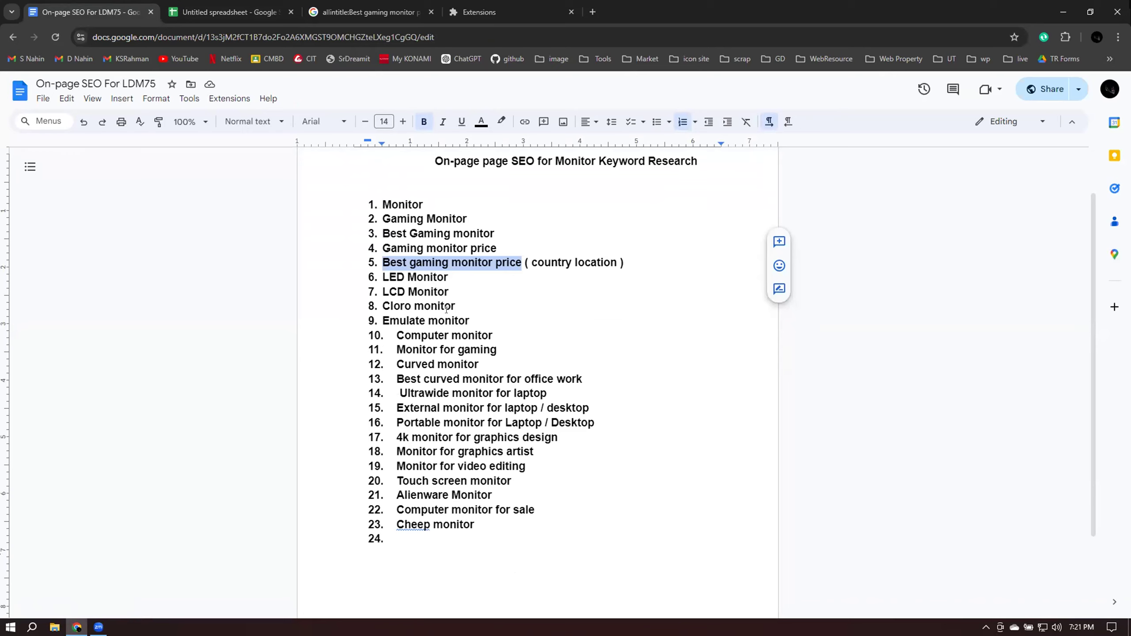
pyautogui.click(400, 320)
pyautogui.moveTo(380, 317); pyautogui.dragTo(467, 318)
pyautogui.hotkey('ctrl', 'c')
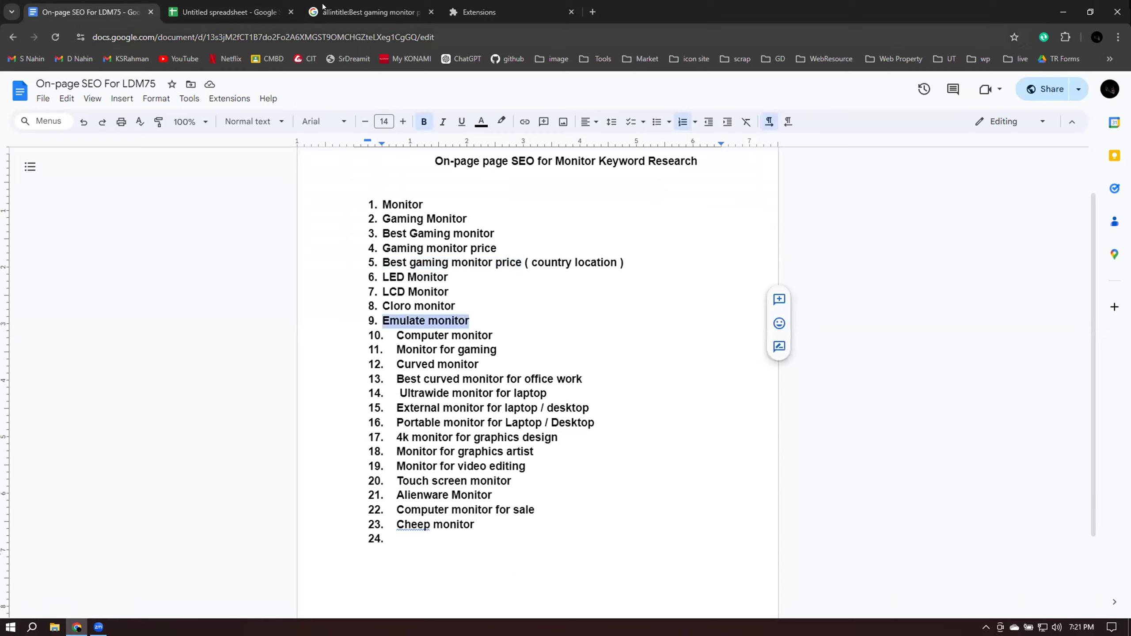
pyautogui.click(369, 12)
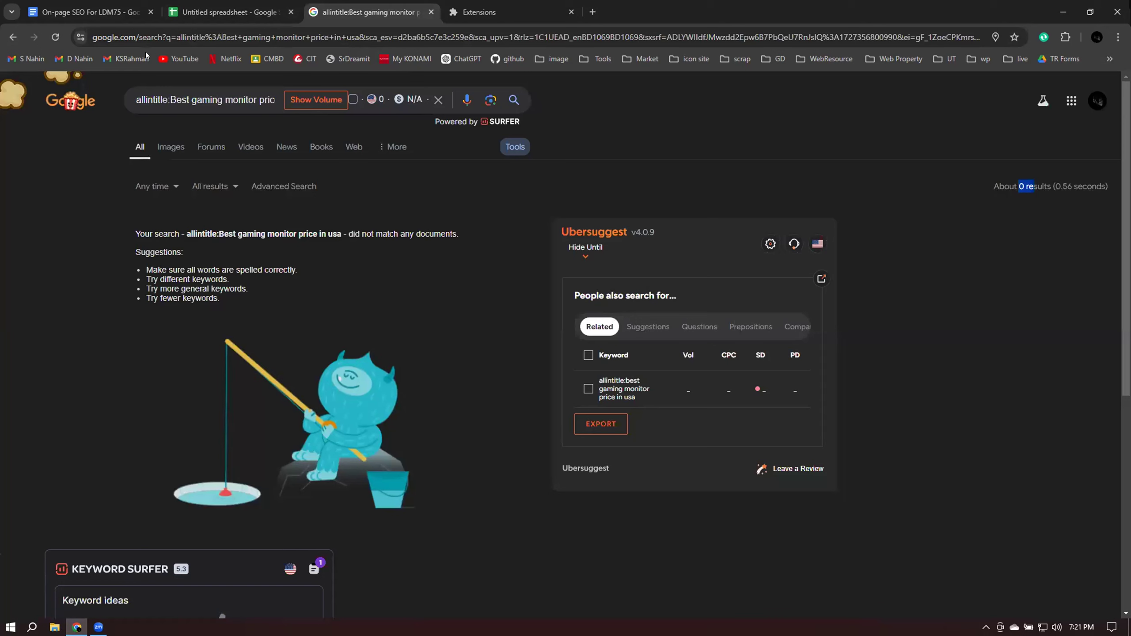
pyautogui.click(260, 95)
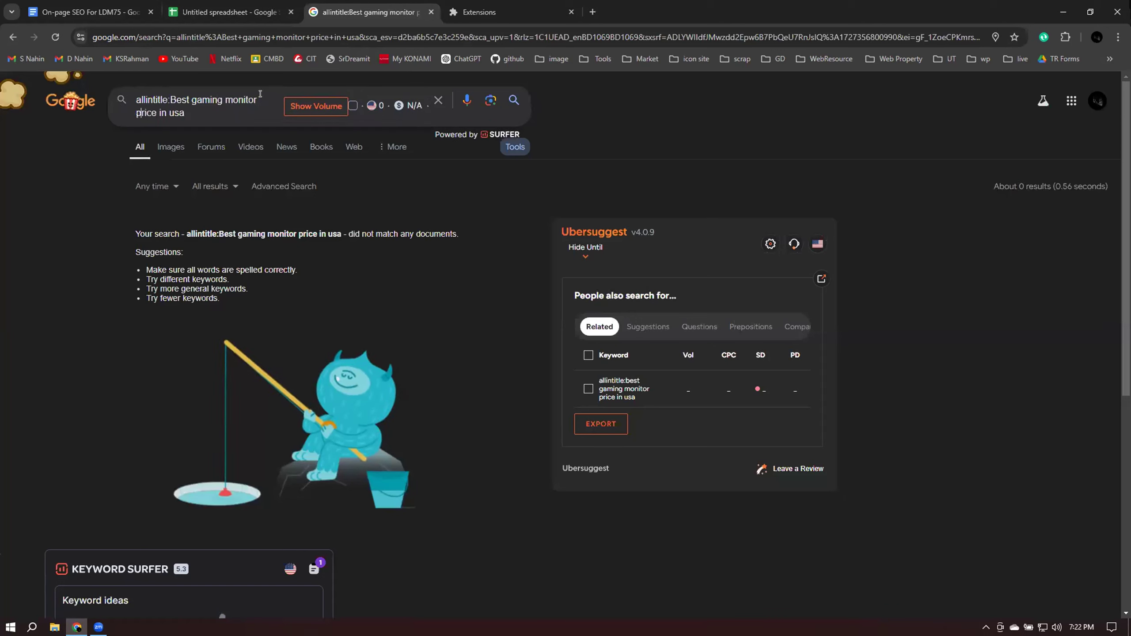
pyautogui.hotkey('ctrl', 'a')
pyautogui.hotkey('ctrl', 'v')
pyautogui.press('Return')
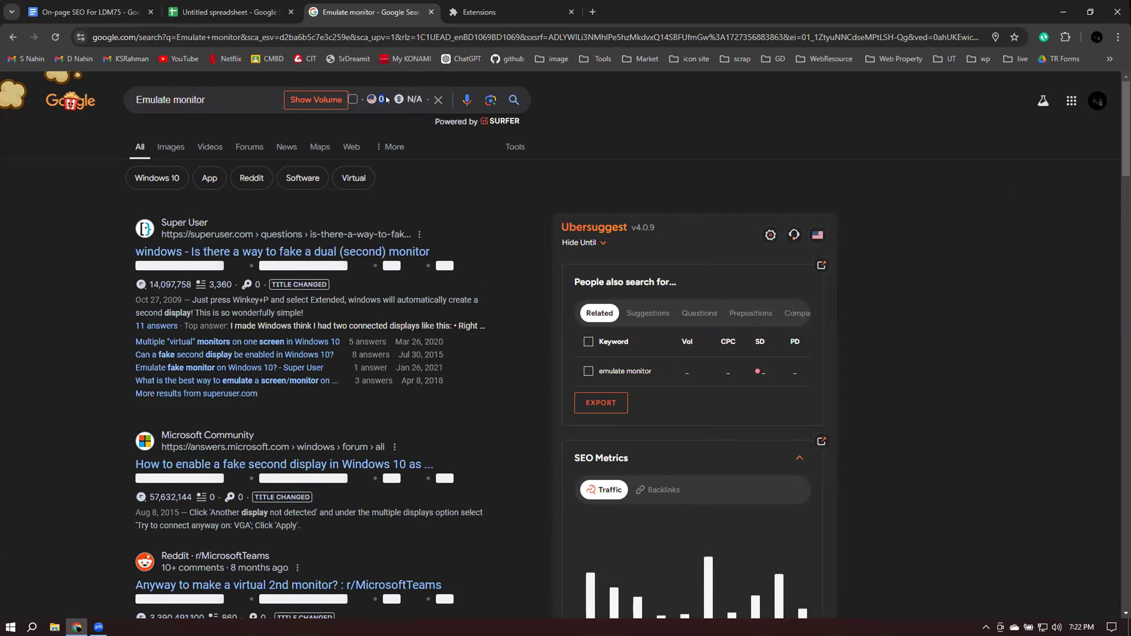
# Review the Domain Authority scores under the search results for "Emulate monitor"
pyautogui.scroll(-3, 212, 267)
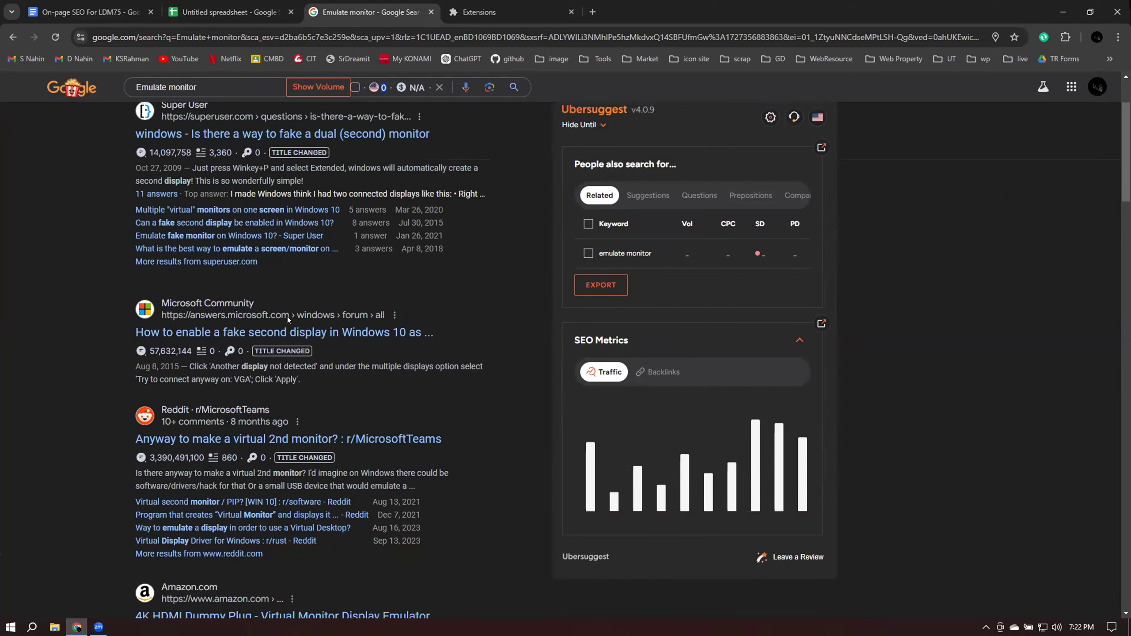
pyautogui.scroll(-1, 288, 316)
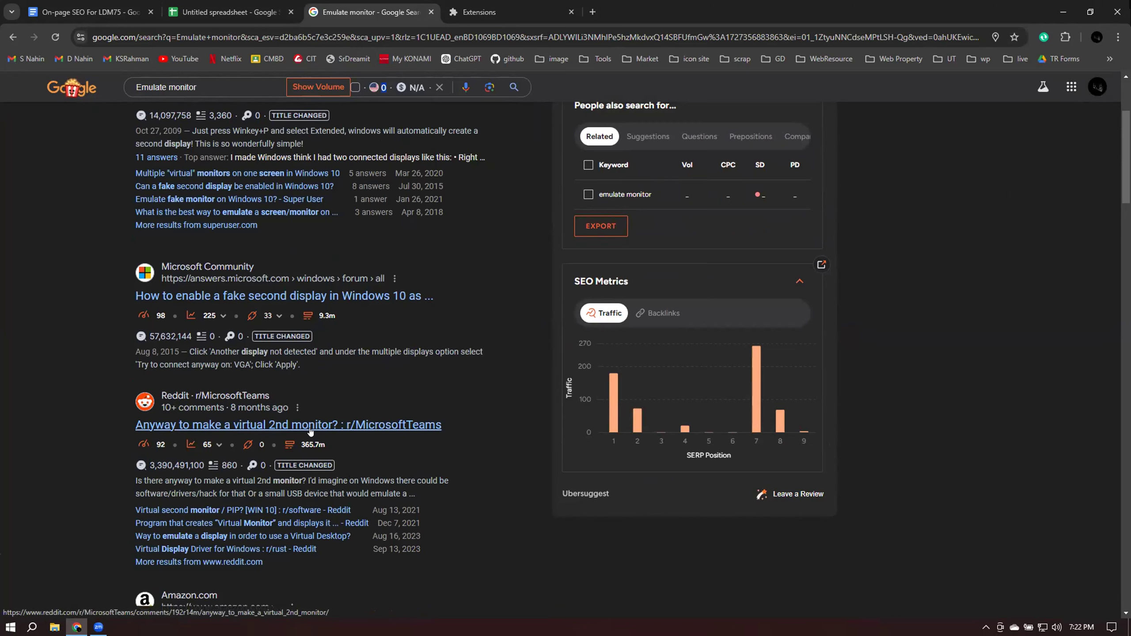
pyautogui.scroll(-3, 337, 434)
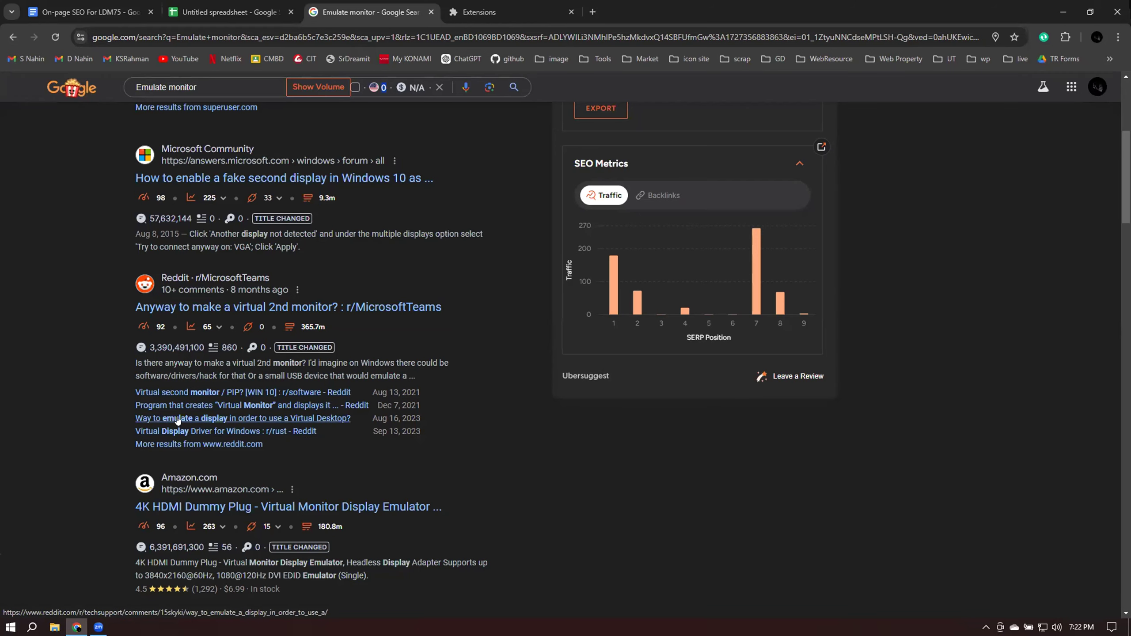
pyautogui.scroll(-4, 177, 420)
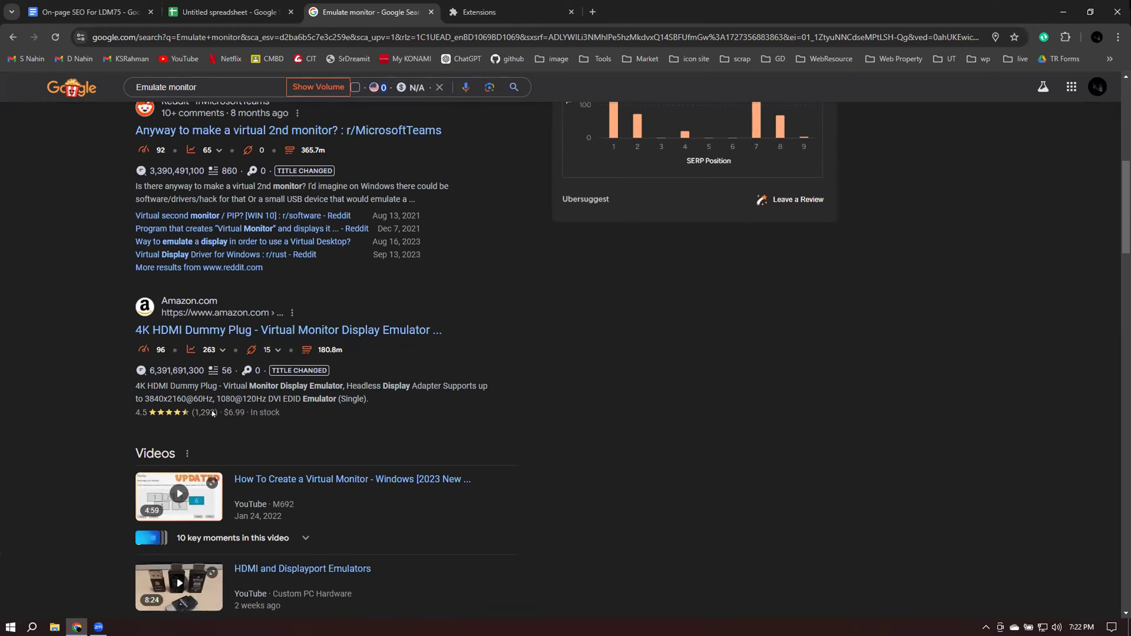
pyautogui.scroll(-3, 210, 383)
pyautogui.scroll(1, 241, 401)
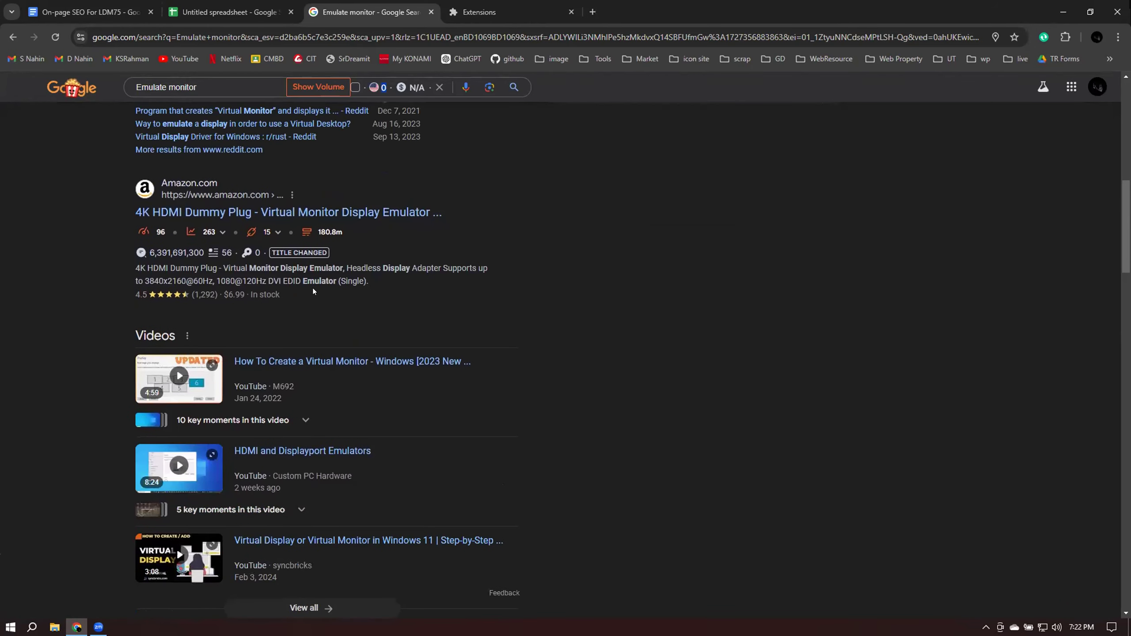
pyautogui.scroll(-10, 335, 427)
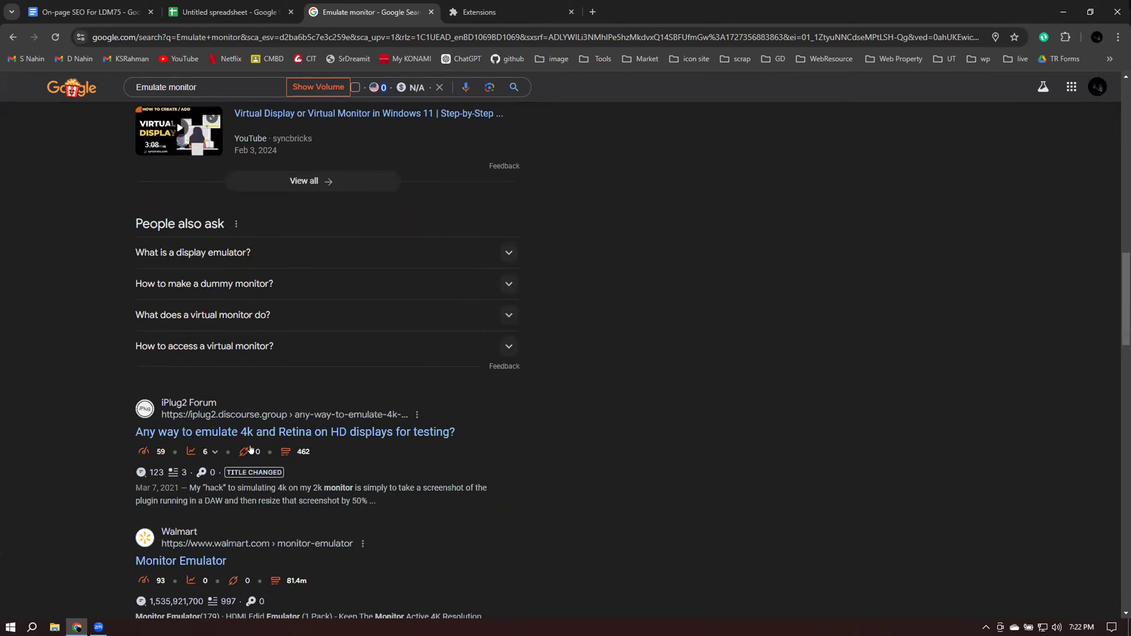
pyautogui.scroll(15, 211, 454)
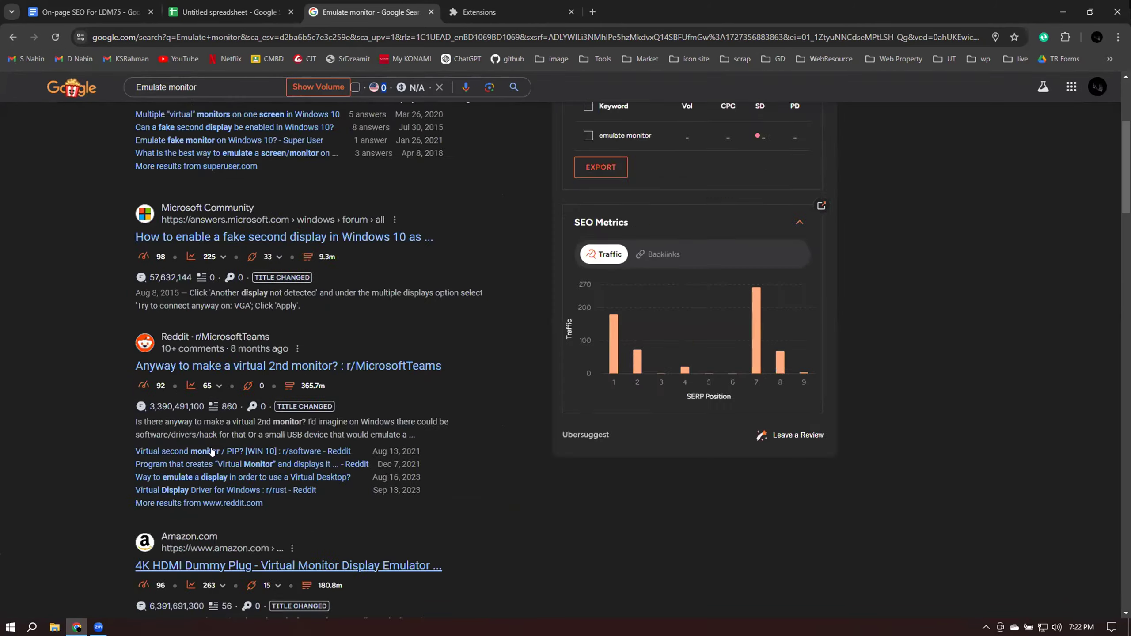
# Search Google for "allintitle:Emulate monitor", show the result count and highlight the number
pyautogui.click(513, 147)
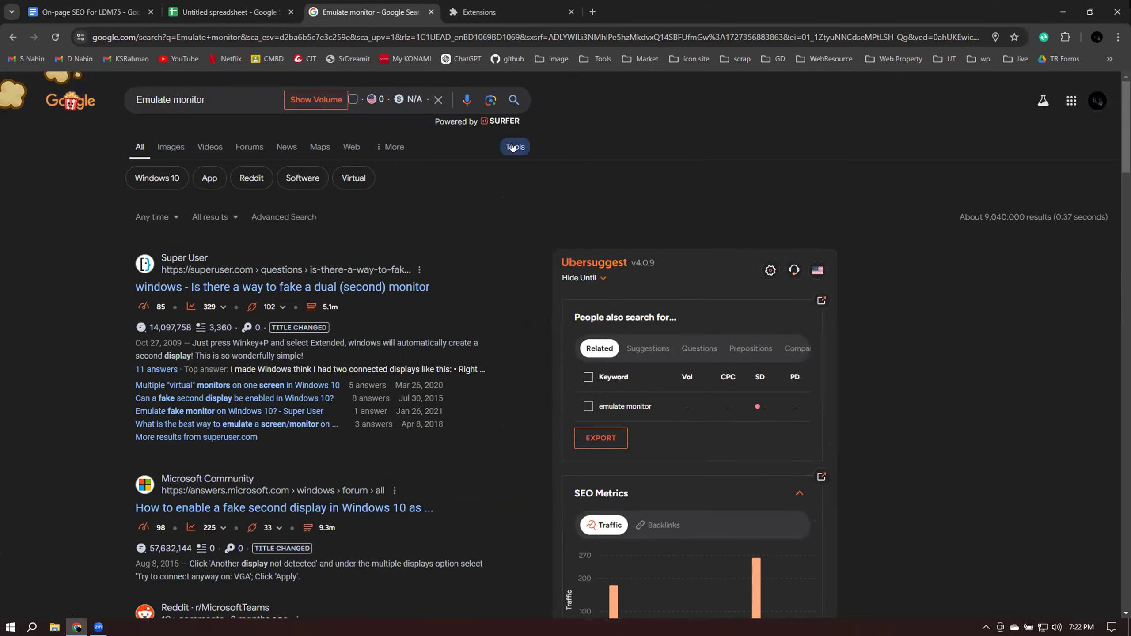
pyautogui.click(136, 99)
pyautogui.write('all')
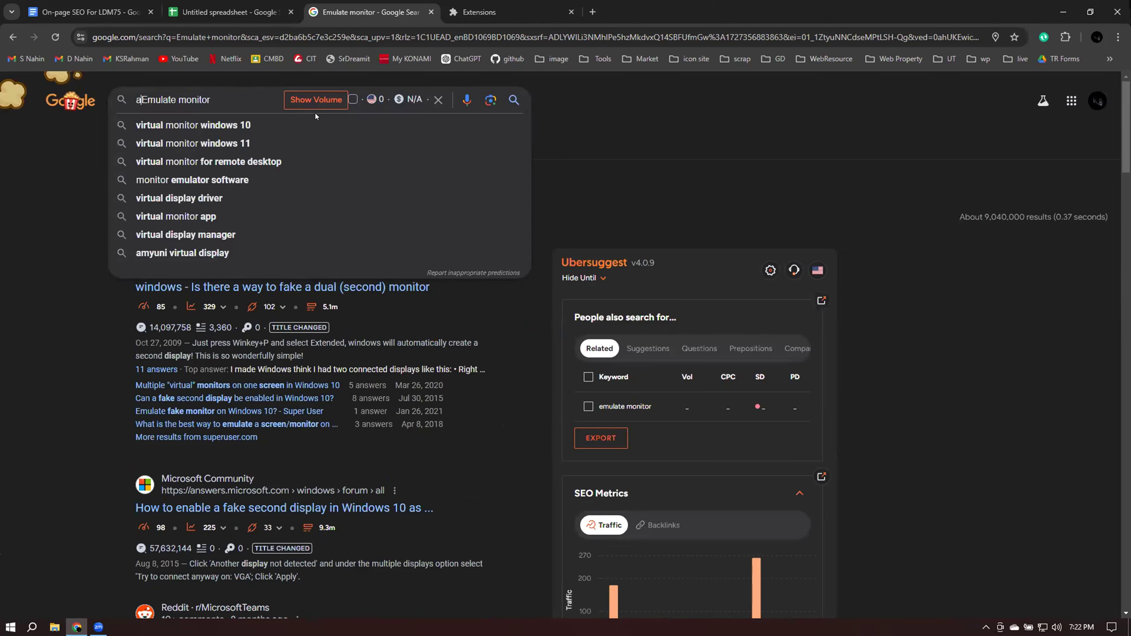
pyautogui.write('intit')
pyautogui.write('le:')
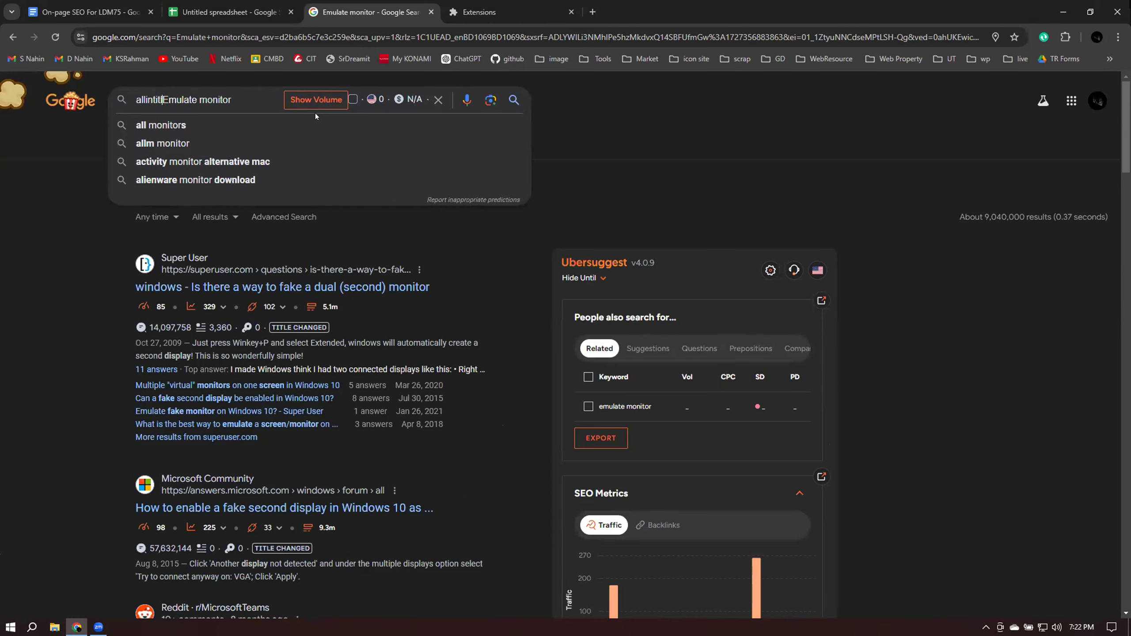
pyautogui.press('Return')
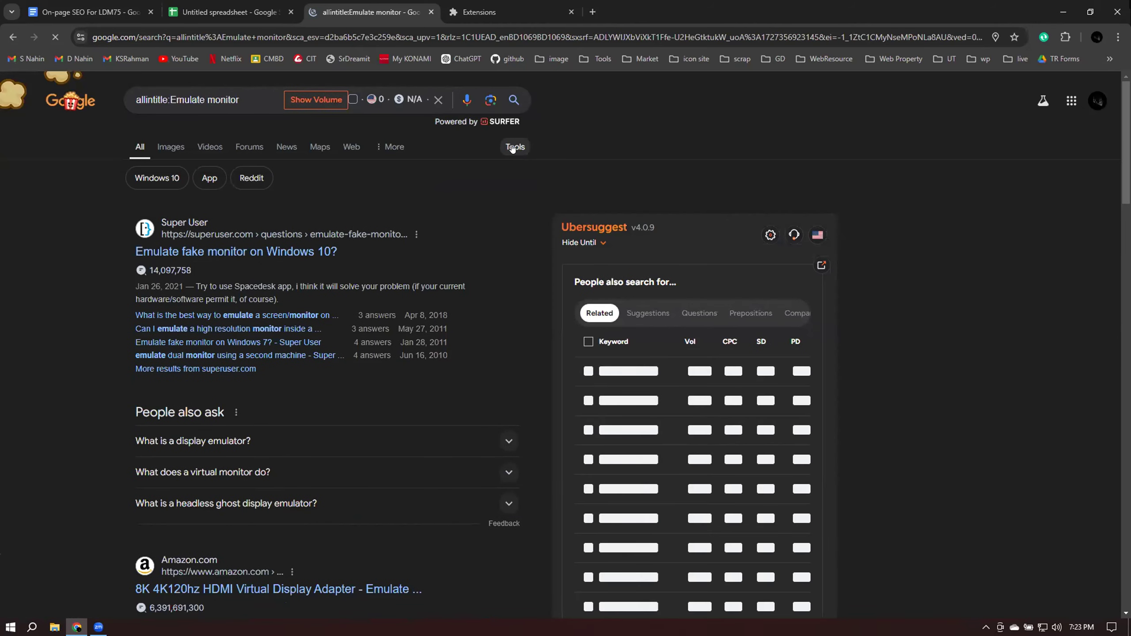
pyautogui.click(514, 152)
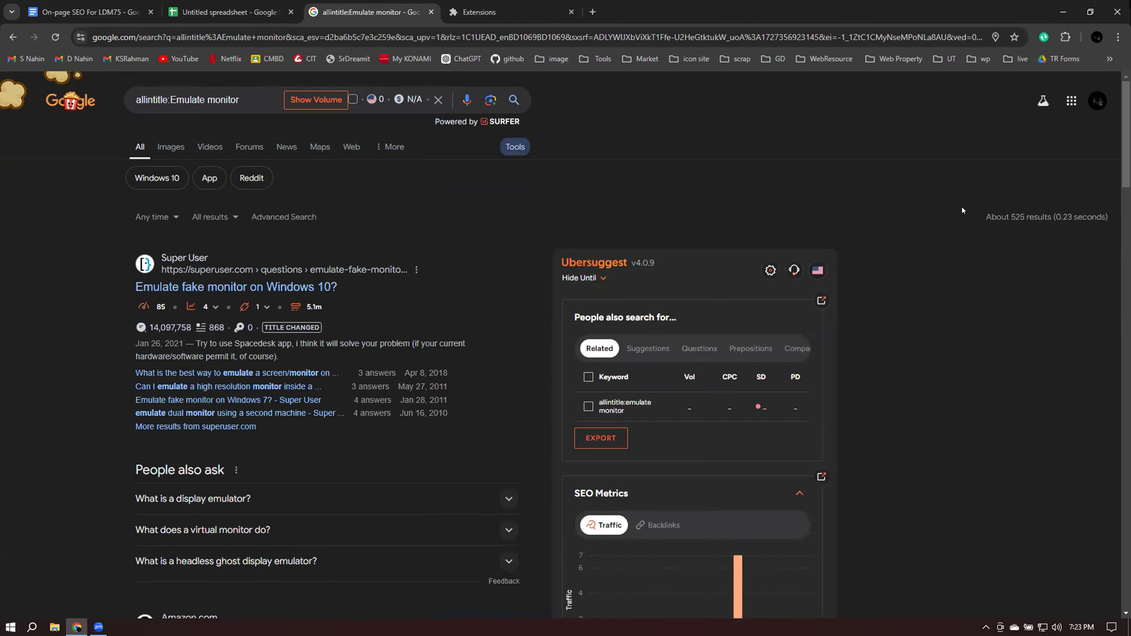
pyautogui.doubleClick(1022, 217)
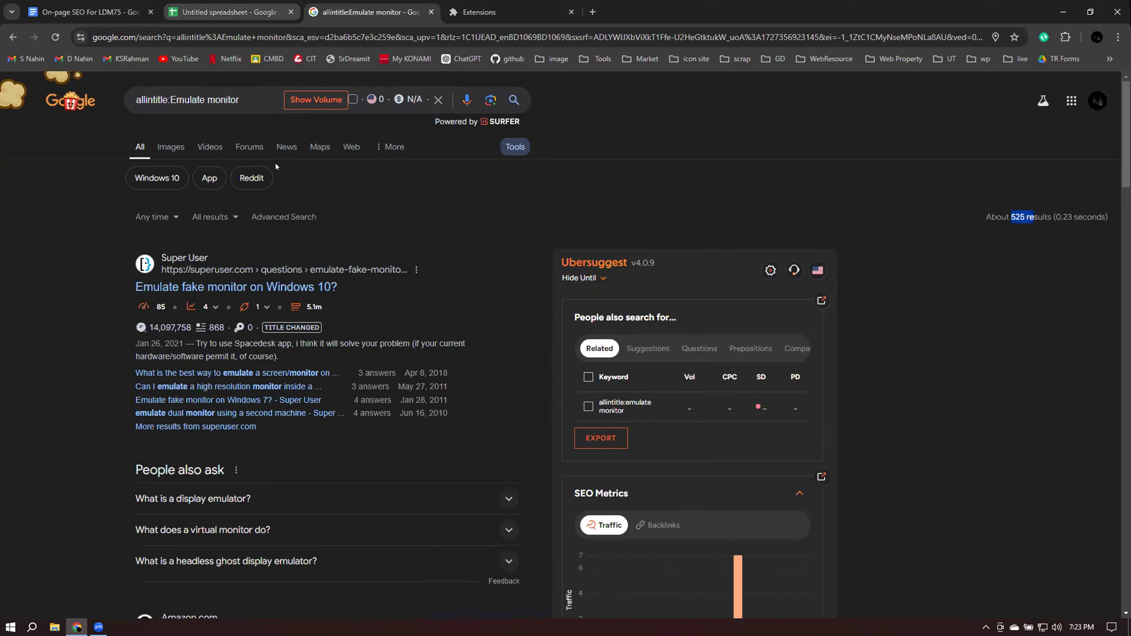
# Enter Emulate monitor as the keyword in A5 of the spreadsheet, with monthly search 0 in B5 and All in Title 525 in C5
pyautogui.click(227, 12)
pyautogui.doubleClick(84, 223)
pyautogui.hotkey('ctrl', 'v')
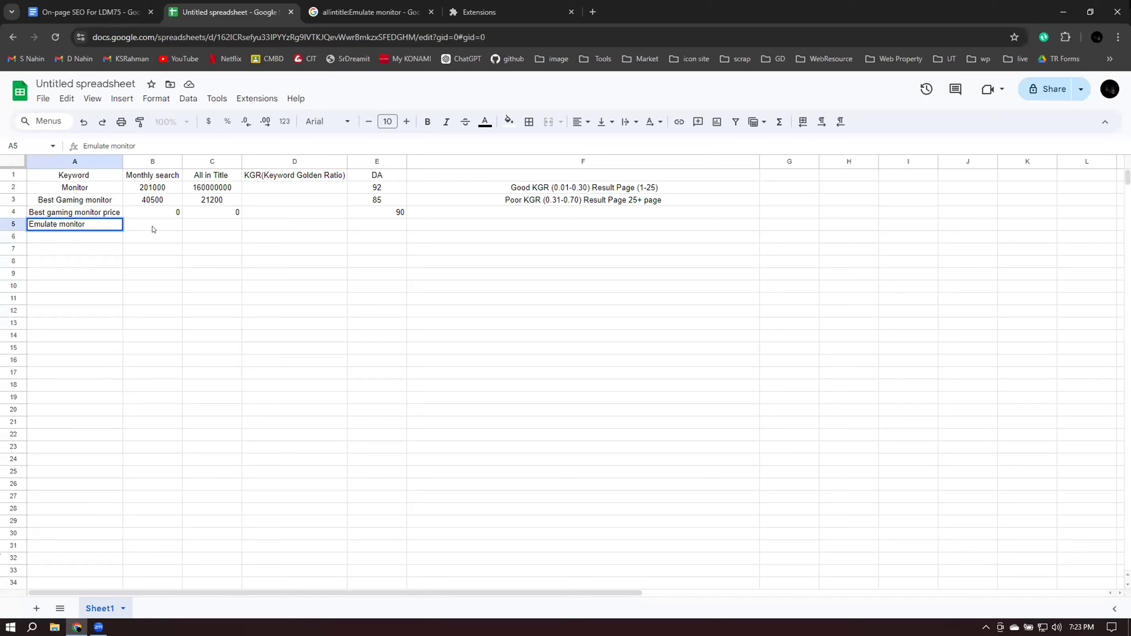
pyautogui.doubleClick(159, 222)
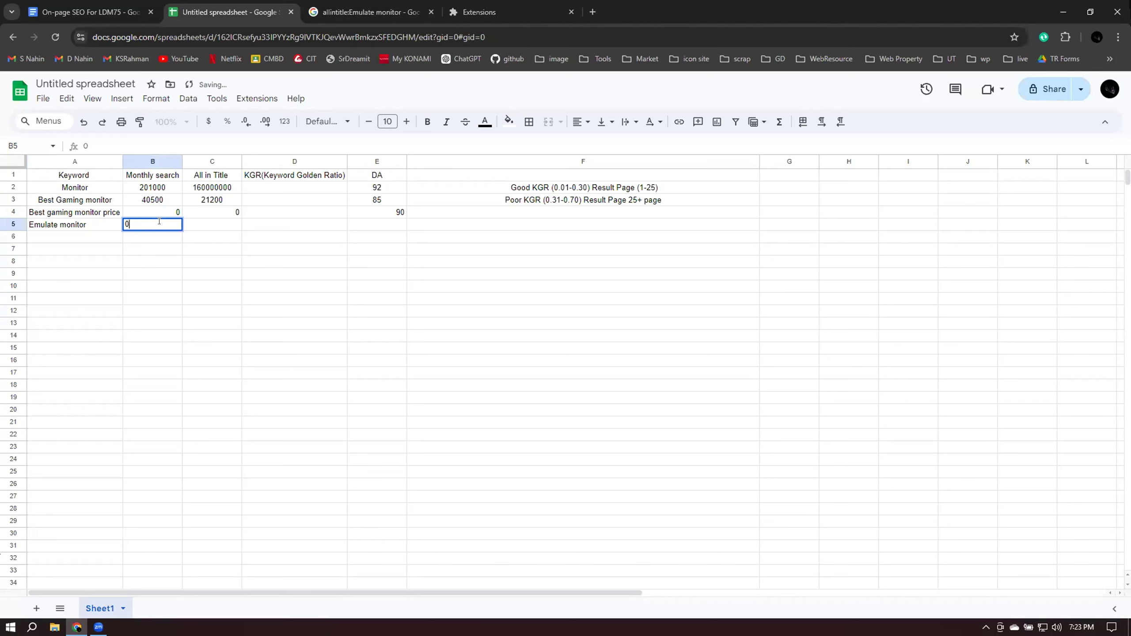
pyautogui.press('Tab')
pyautogui.write('5')
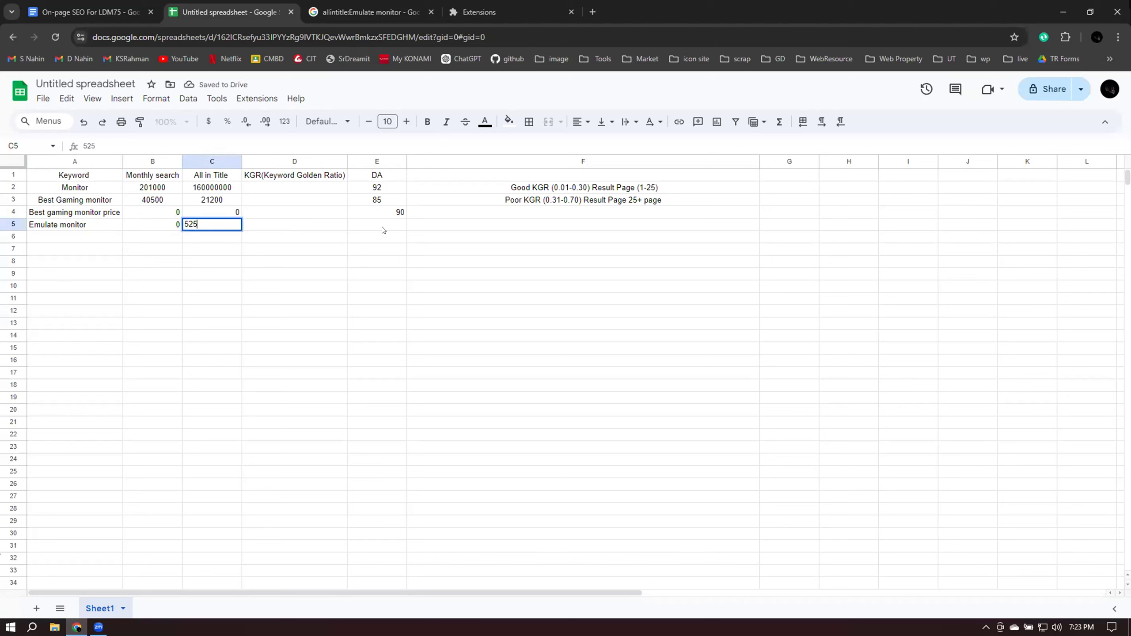
# Check the Domain Authority scores in the "allintitle:Emulate monitor" results, enter 90 as the DA in E5, and select A6
pyautogui.click(382, 229)
pyautogui.click(364, 12)
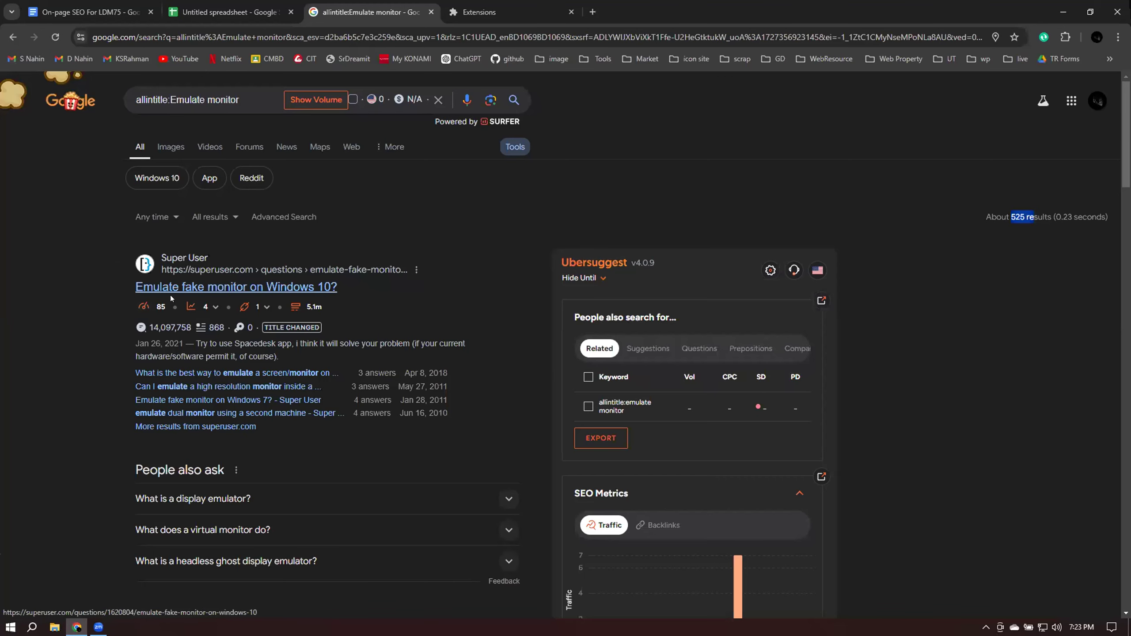
pyautogui.scroll(-6, 166, 306)
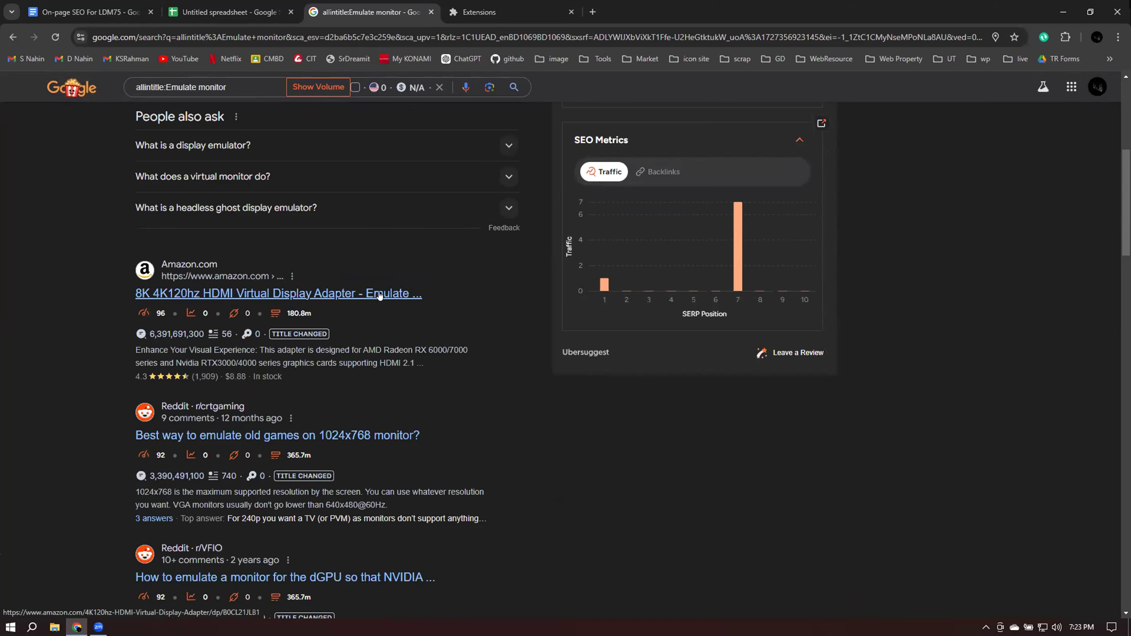
pyautogui.scroll(-4, 391, 301)
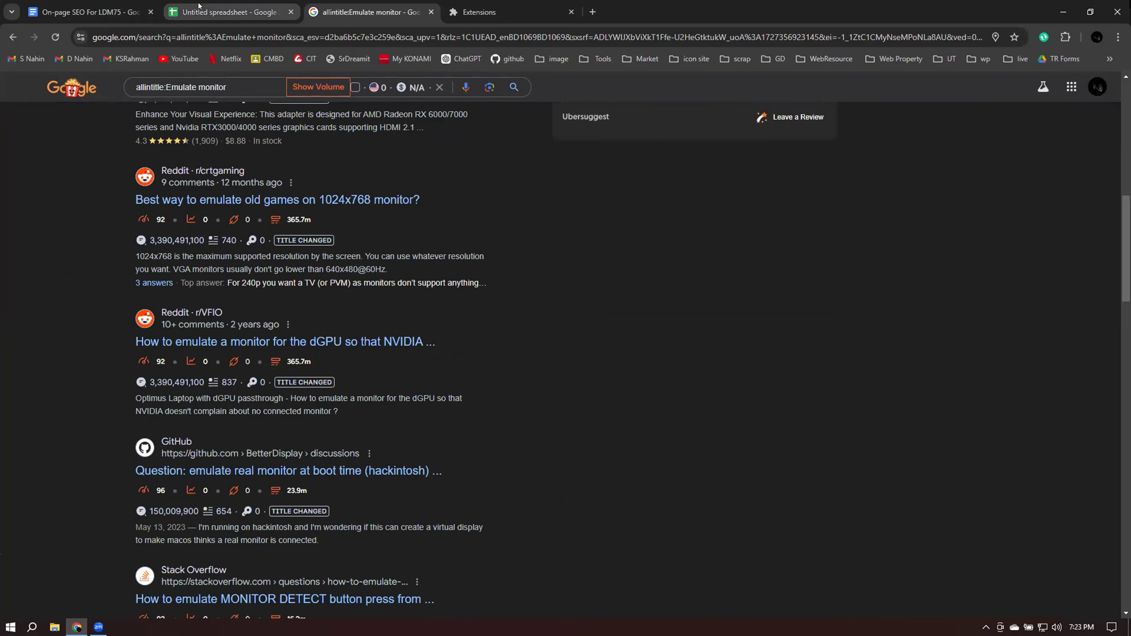
pyautogui.click(218, 6)
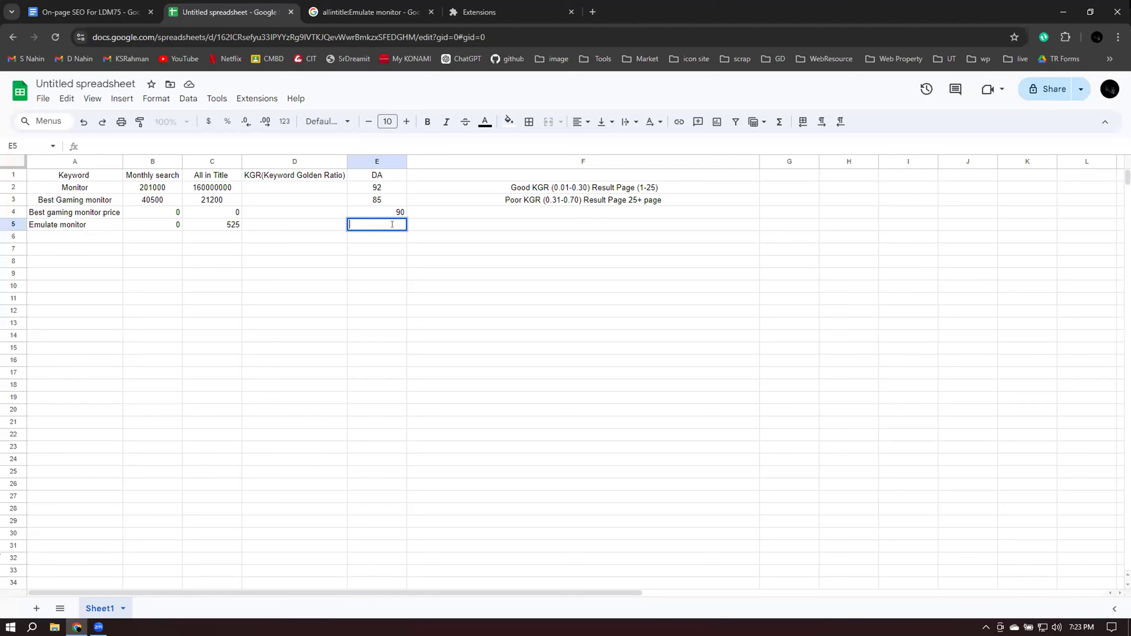
pyautogui.click(315, 299)
pyautogui.click(56, 238)
# Copy "Best curved monitor for office work" from the On-page SEO For LDM75 document and search Google for it
pyautogui.click(87, 11)
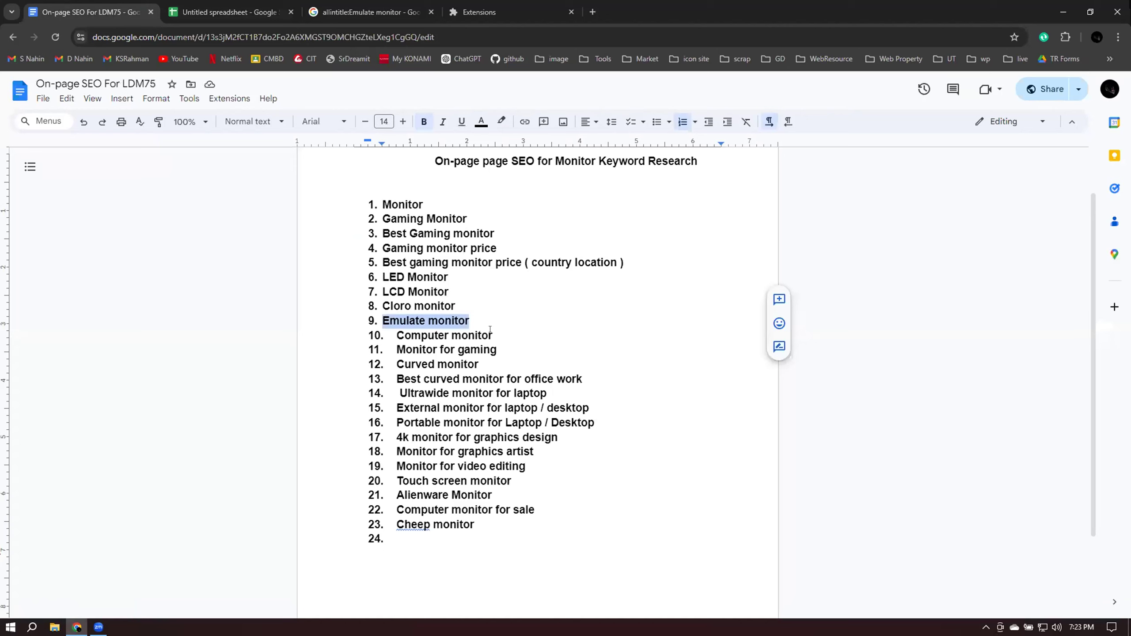
pyautogui.moveTo(395, 376); pyautogui.dragTo(578, 376)
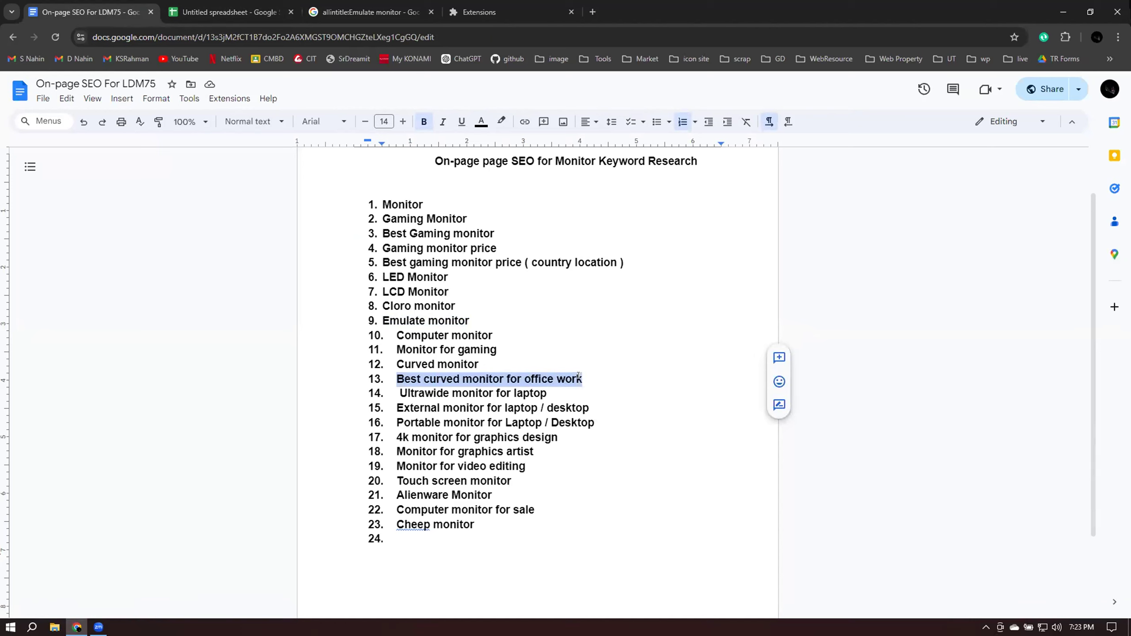
pyautogui.rightClick(558, 377)
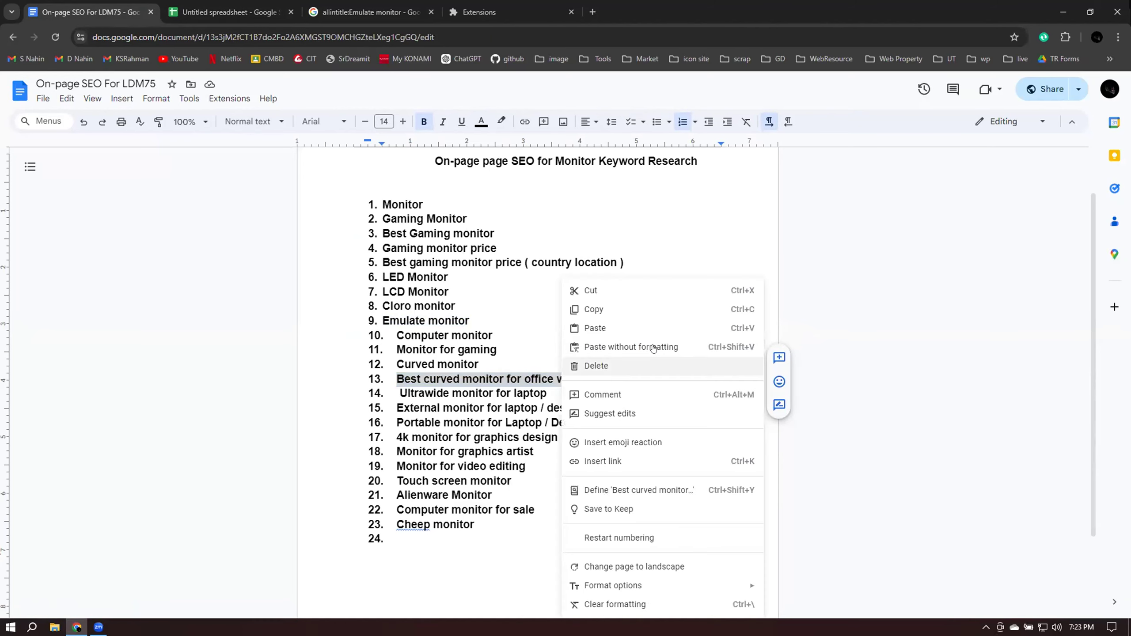
pyautogui.click(598, 310)
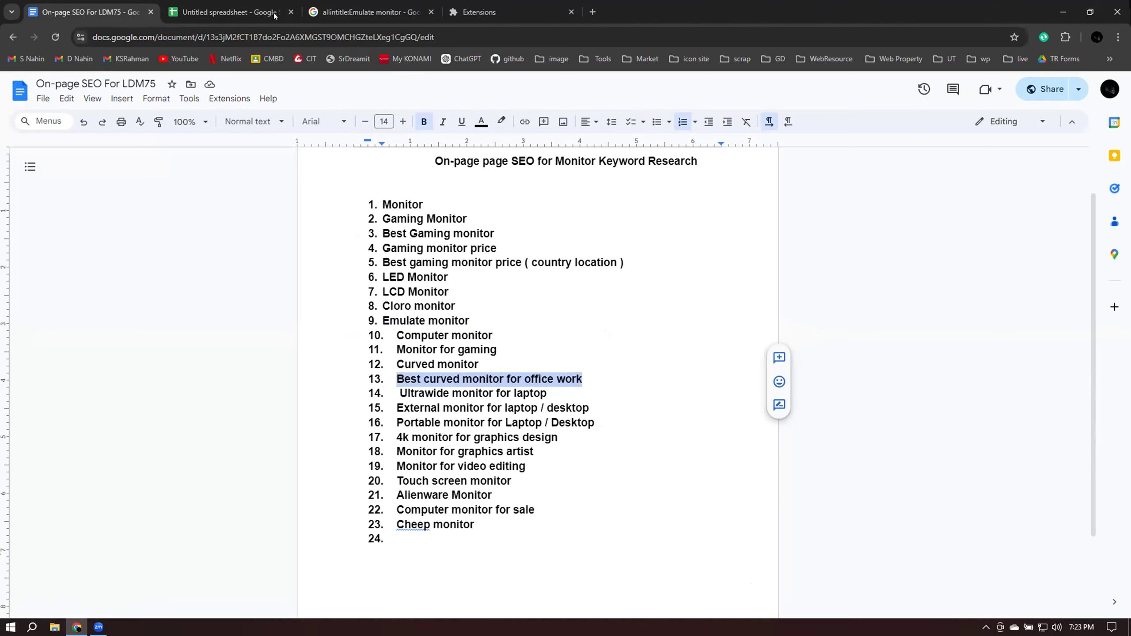
pyautogui.click(365, 12)
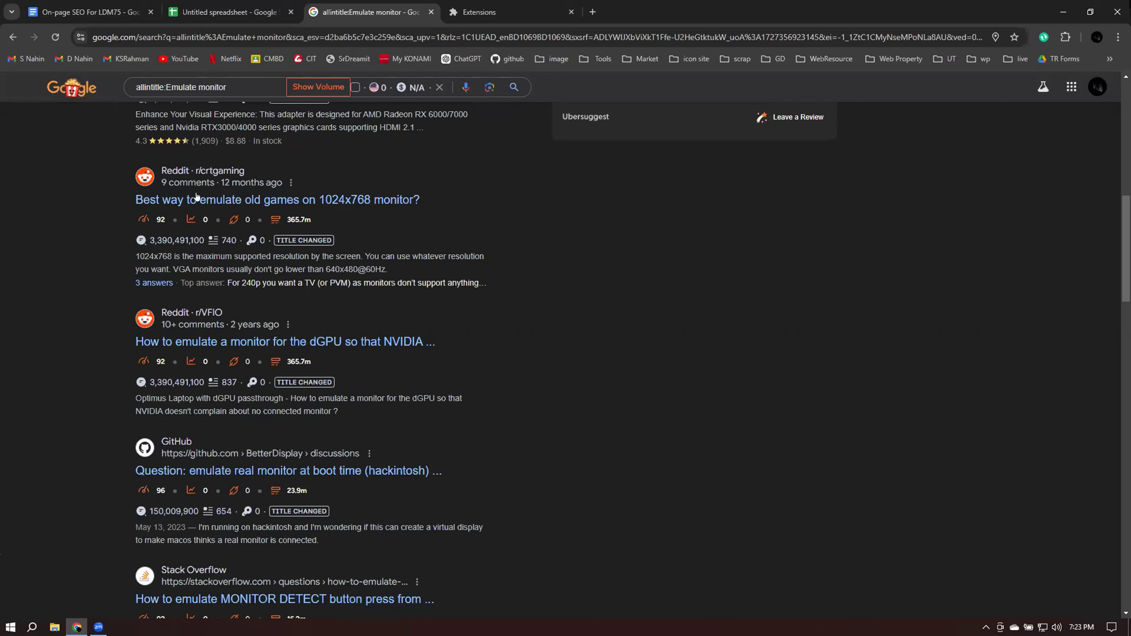
pyautogui.tripleClick(232, 86)
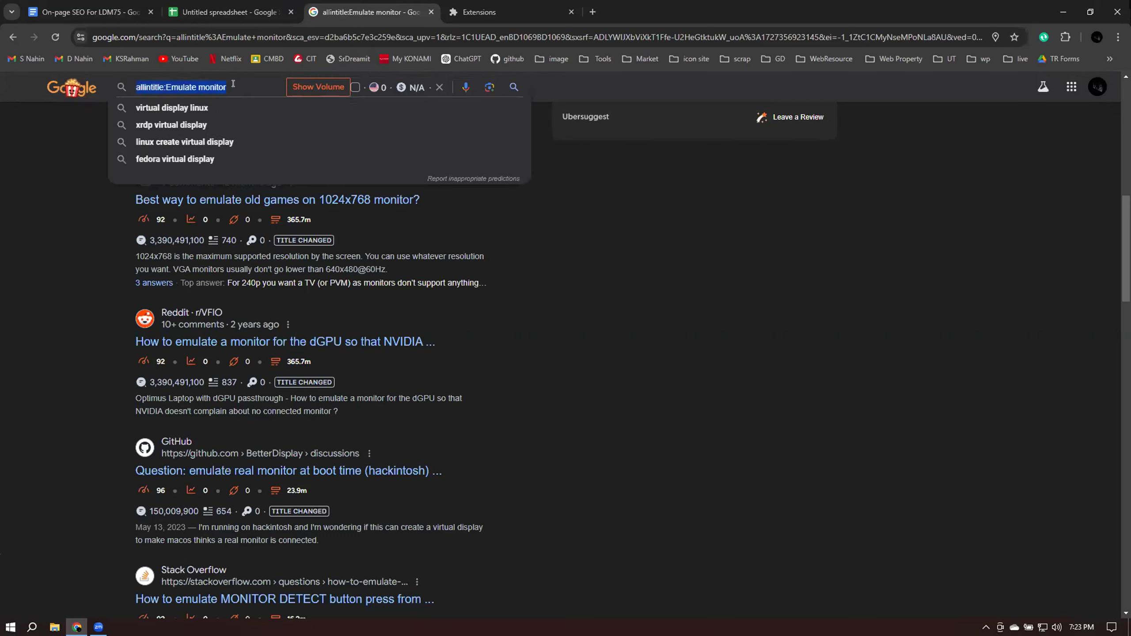
pyautogui.hotkey('ctrl', 'v')
pyautogui.press('Return')
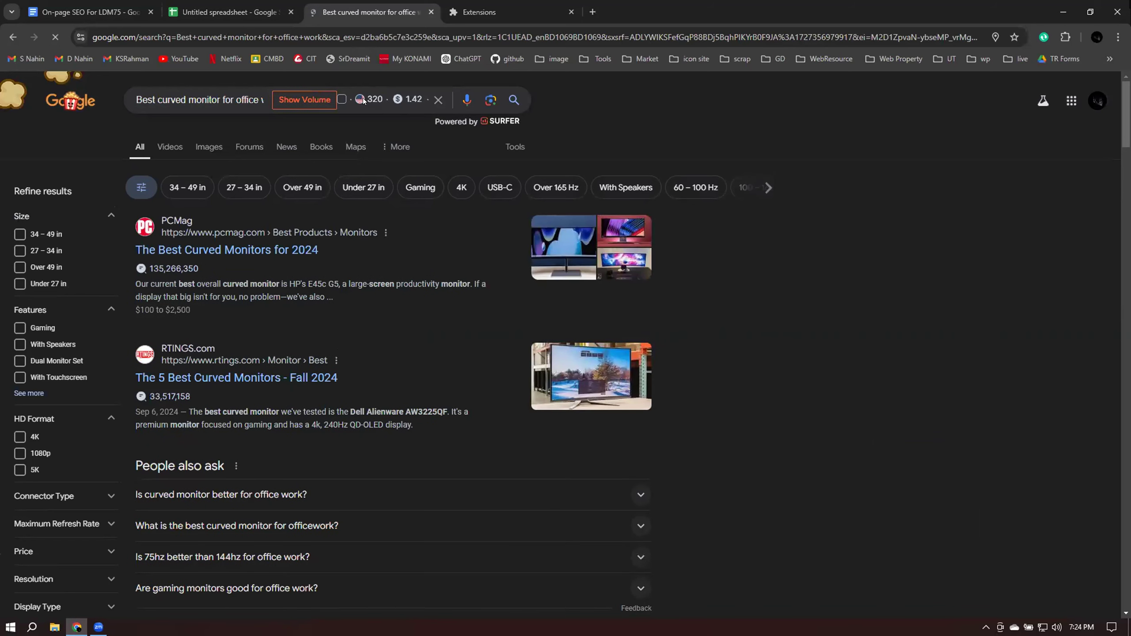
# Show the result count and review the Domain Authority scores under the results for "Best curved monitor for office work"
pyautogui.click(515, 147)
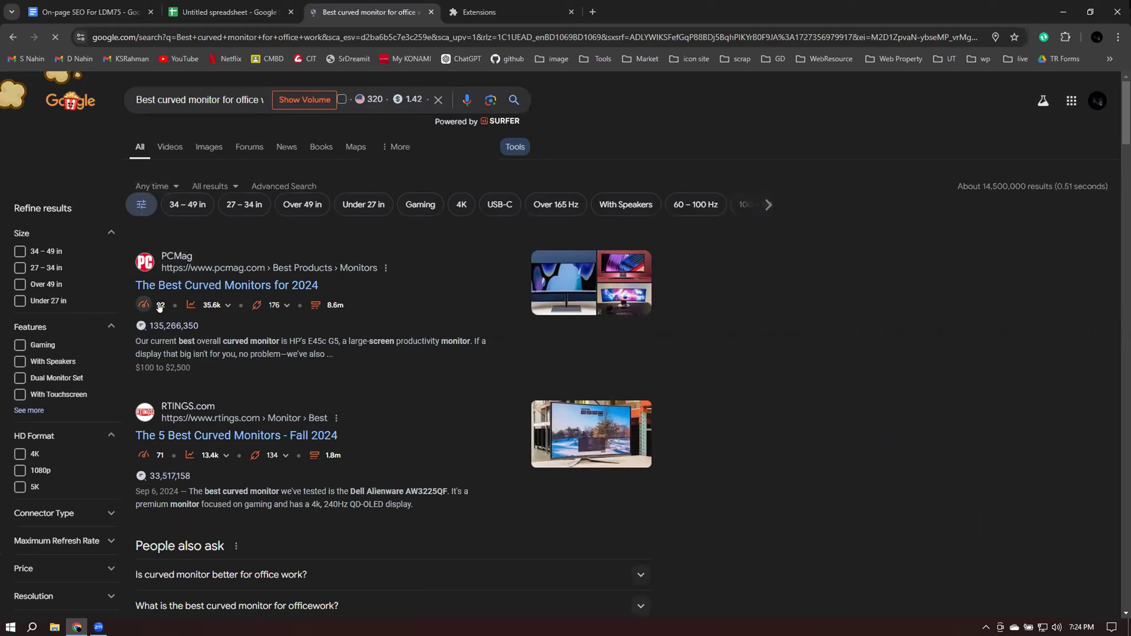
pyautogui.scroll(-5, 176, 442)
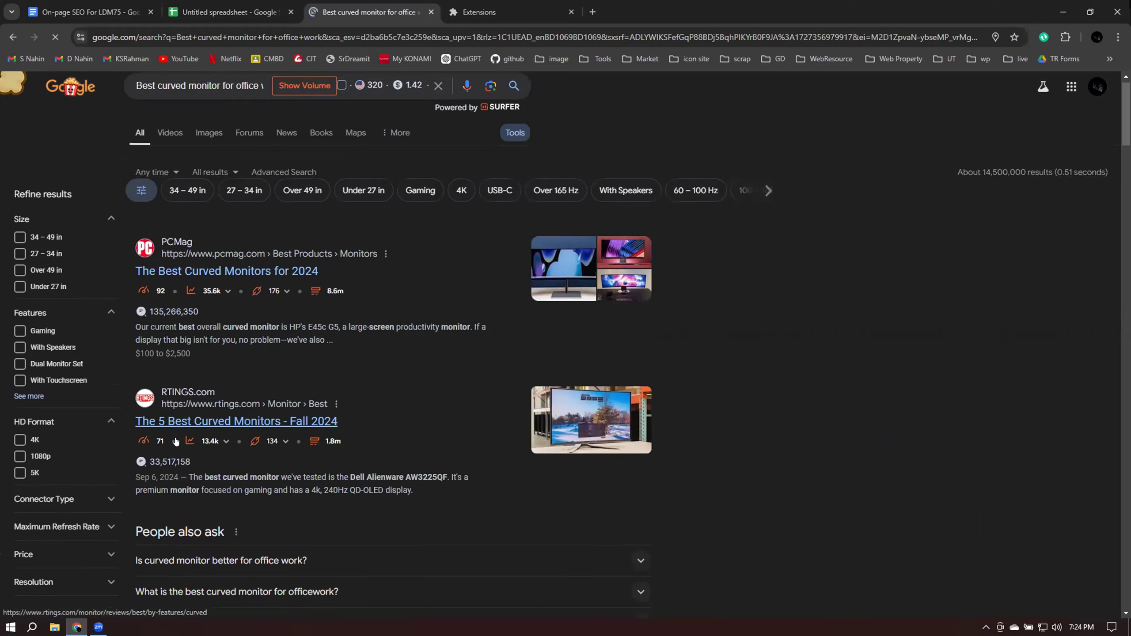
pyautogui.scroll(-7, 175, 441)
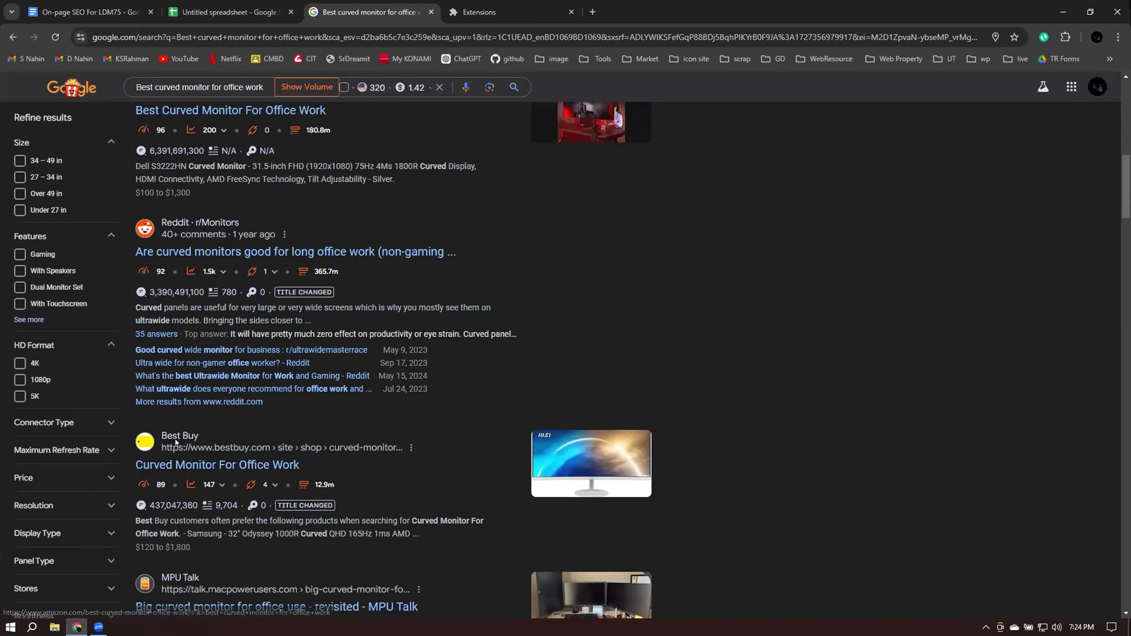
pyautogui.scroll(-3, 175, 441)
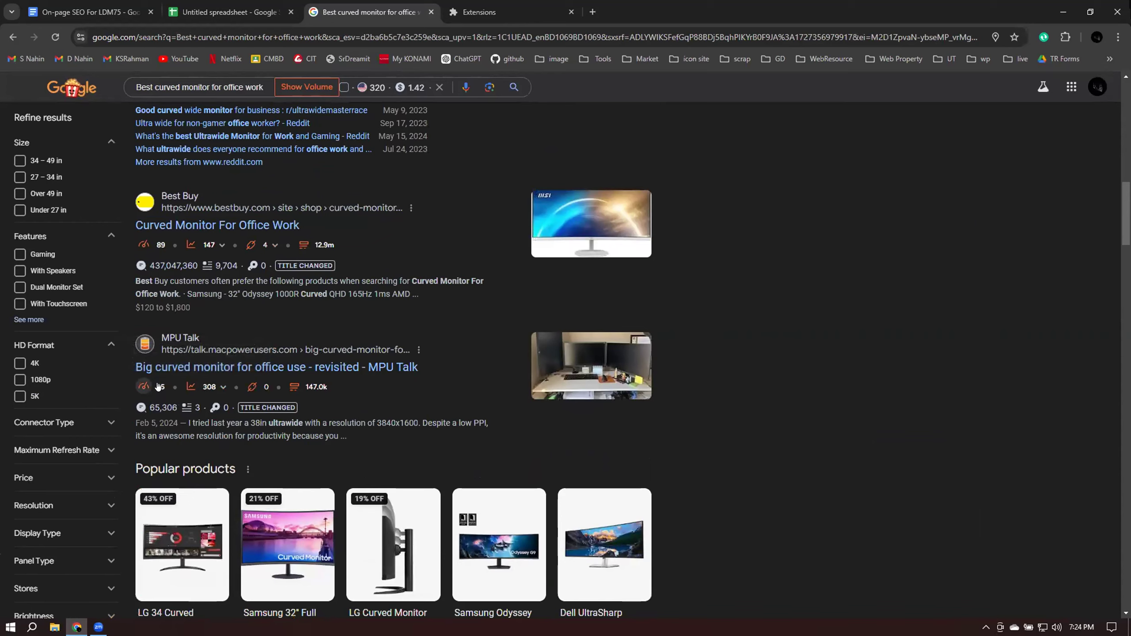
pyautogui.scroll(-7, 440, 373)
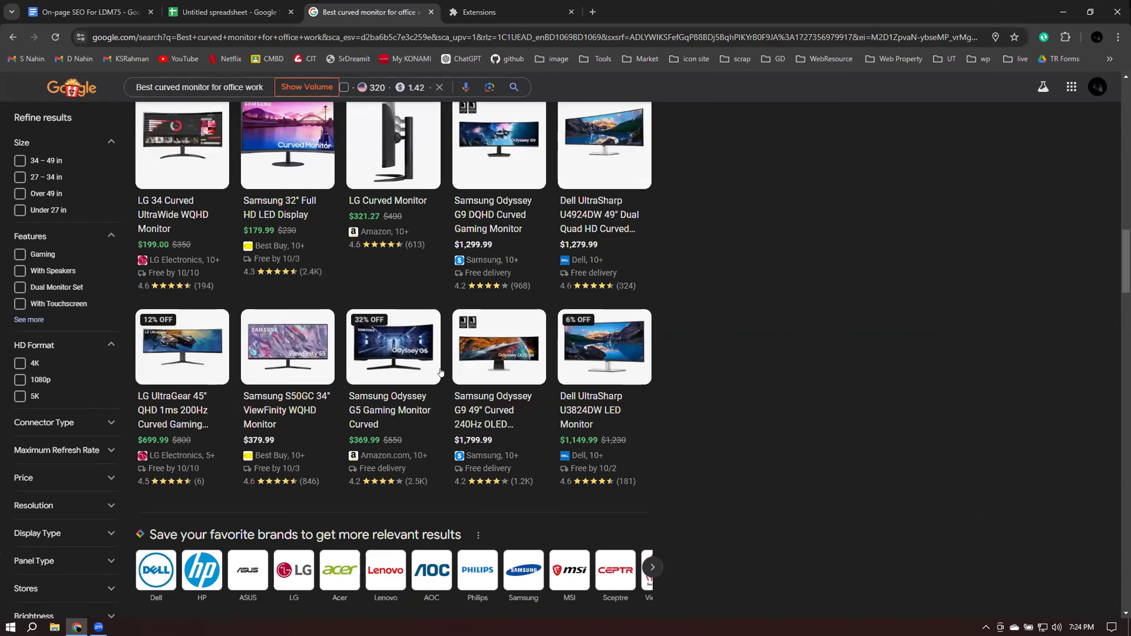
pyautogui.scroll(-4, 441, 372)
pyautogui.scroll(15, 440, 372)
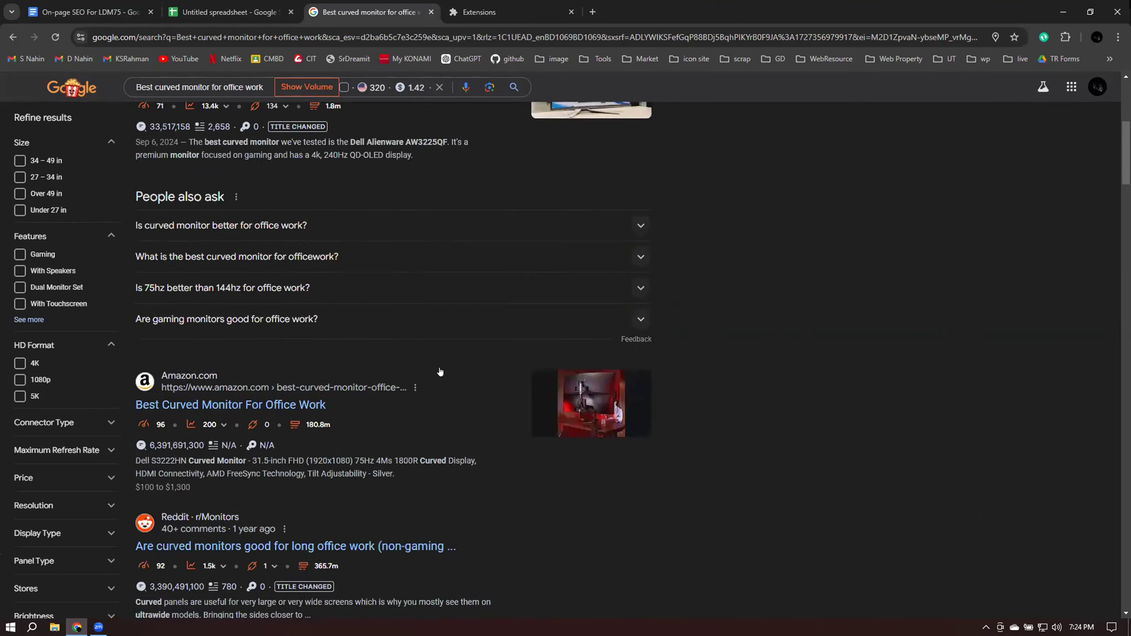
pyautogui.scroll(7, 441, 371)
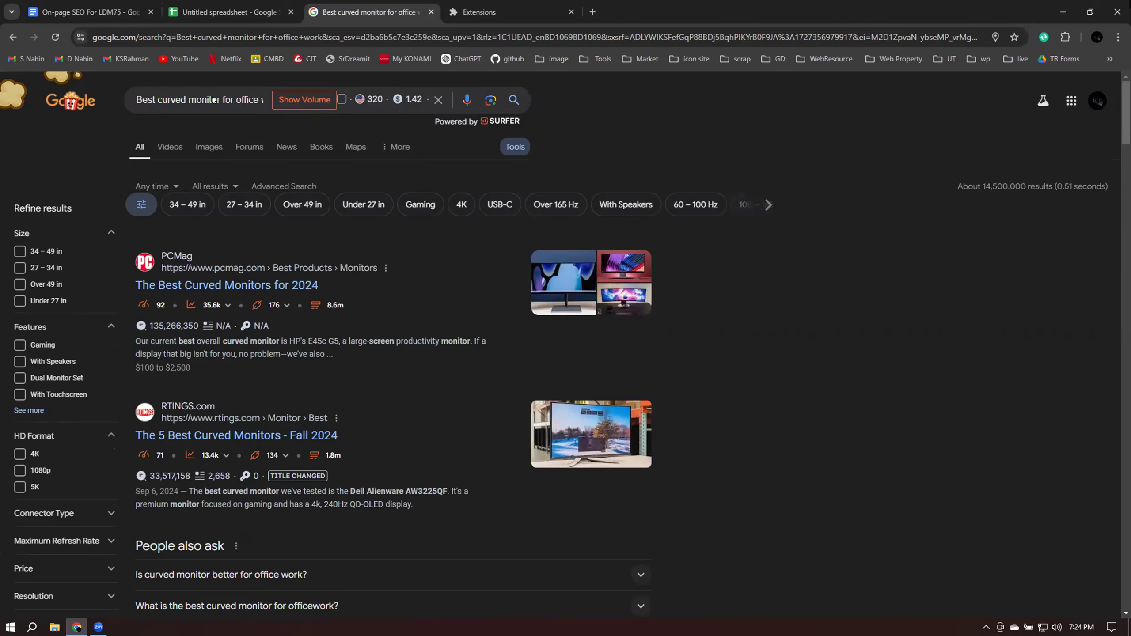
# Search Google for "allintitle:Best curved monitor for office work" and show the result count
pyautogui.click(131, 92)
pyautogui.write('allintitle:')
pyautogui.press('Return')
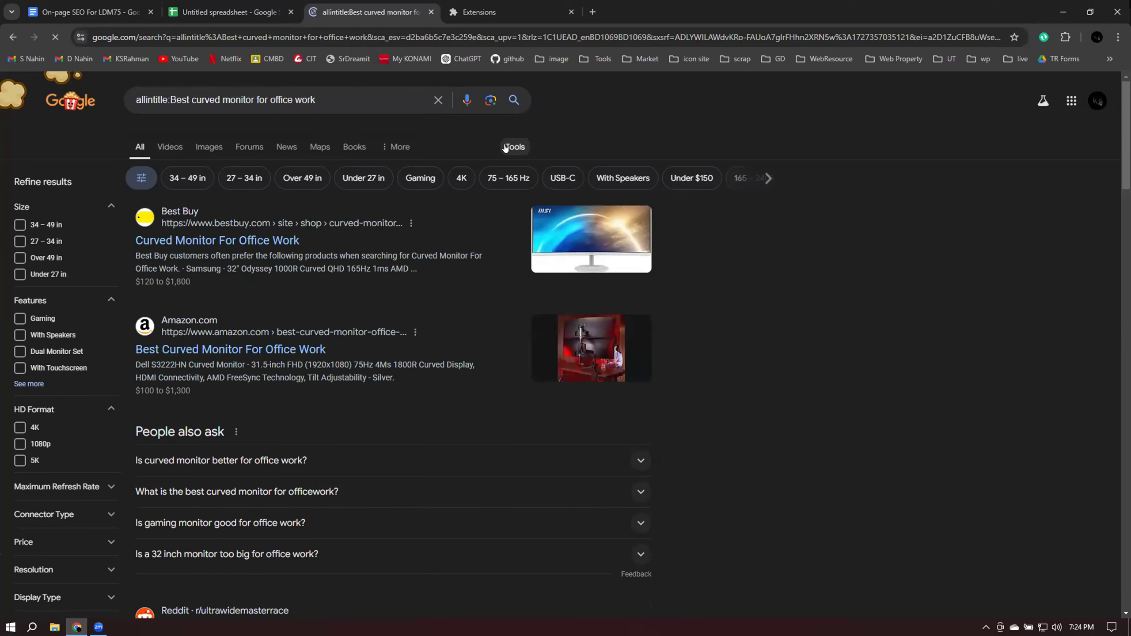
pyautogui.click(508, 148)
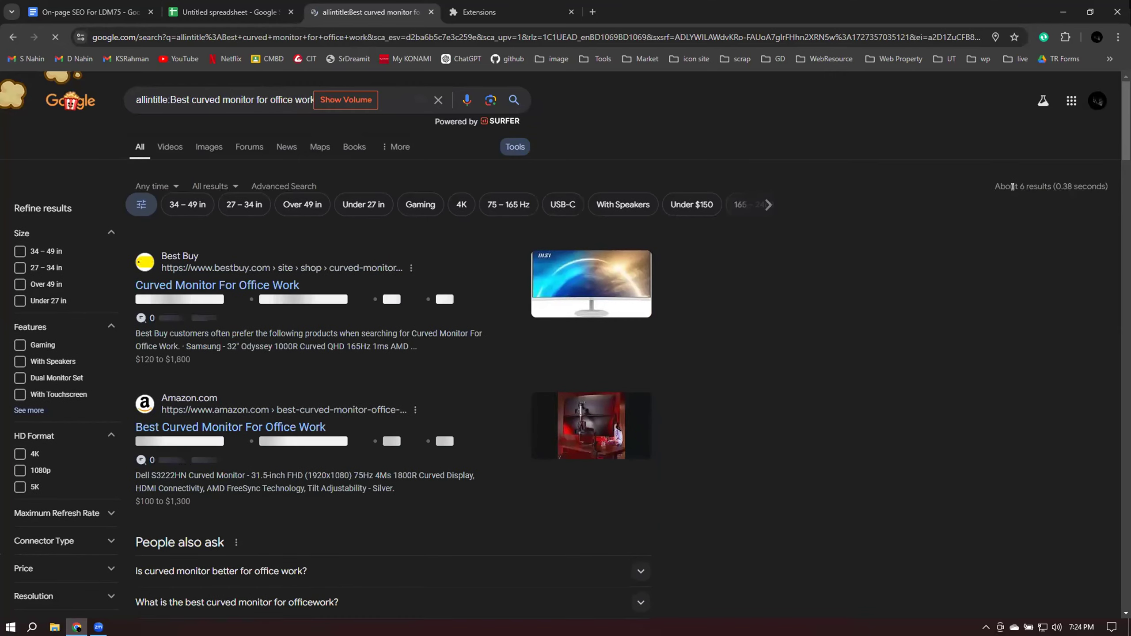
# Enter Best curved monitor for office work in A6 of the spreadsheet, with monthly search 320 and All in Title 6
pyautogui.click(229, 12)
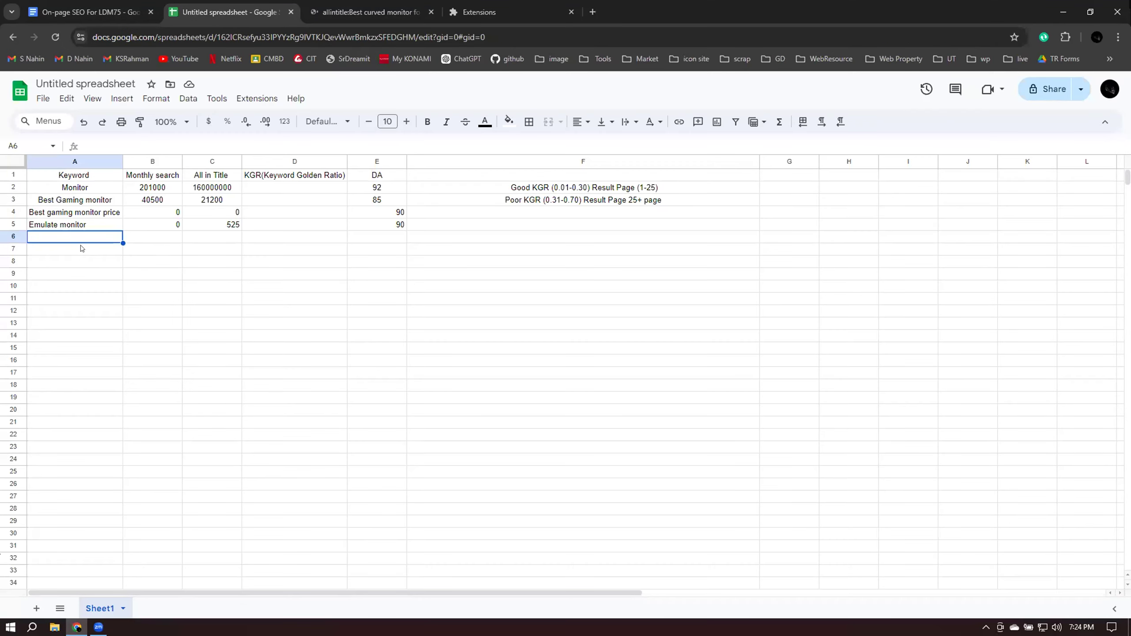
pyautogui.doubleClick(73, 233)
pyautogui.hotkey('ctrl', 'v')
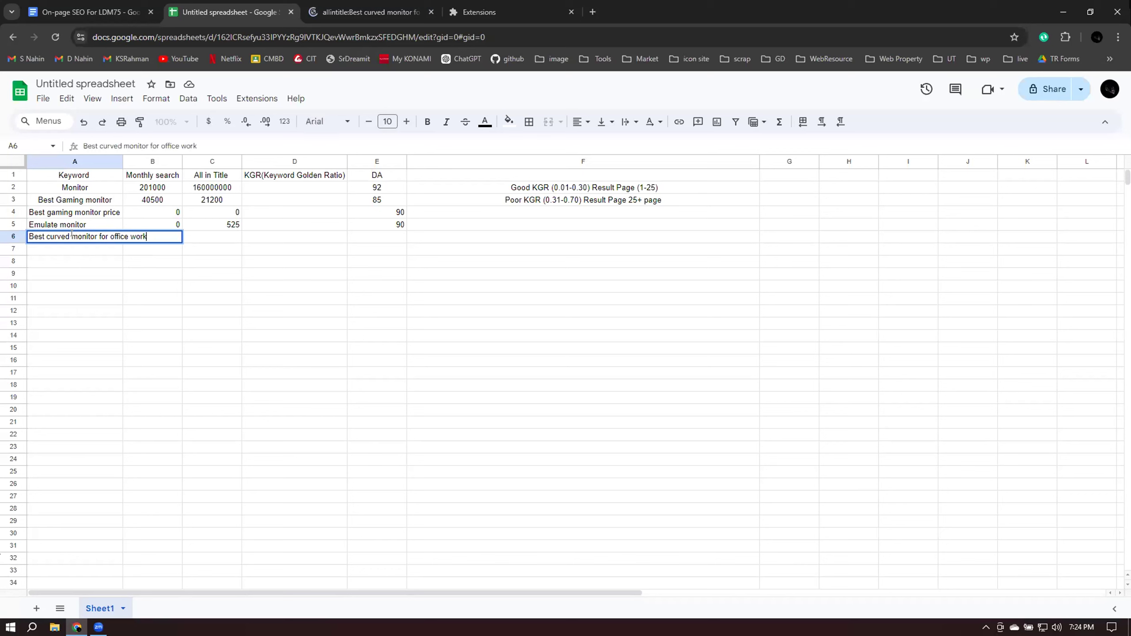
pyautogui.press('Tab')
pyautogui.write('320')
pyautogui.press('Tab')
pyautogui.write('8')
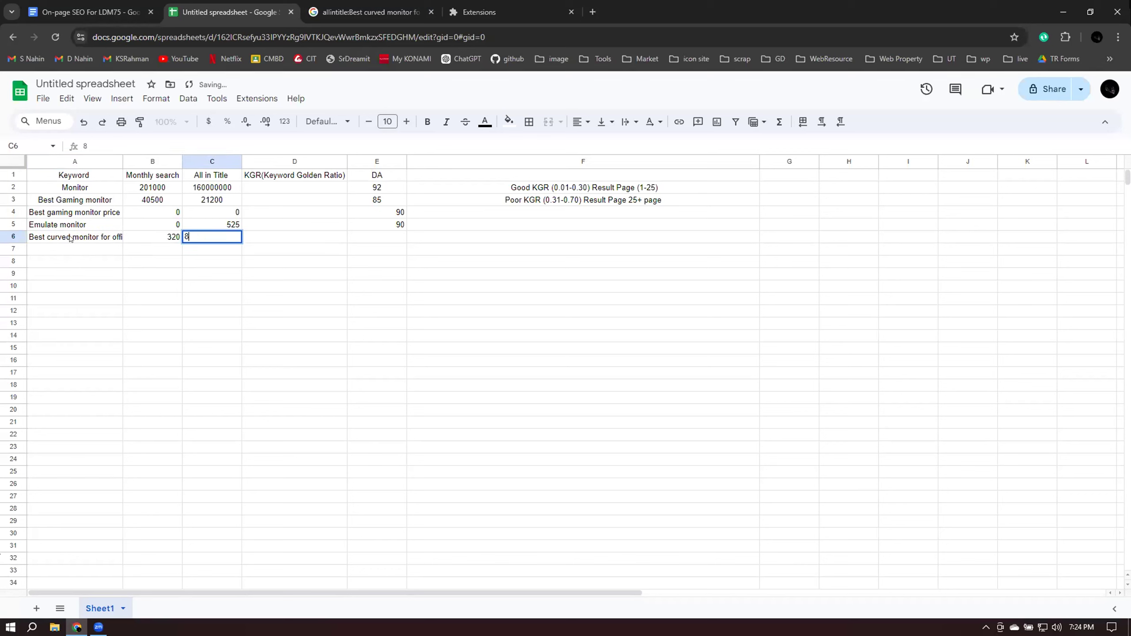
pyautogui.press('BackSpace')
# Enter 85 as the DA in E6 and fit column A's width to its longest keyword
pyautogui.click(379, 240)
pyautogui.write('85')
pyautogui.click(213, 335)
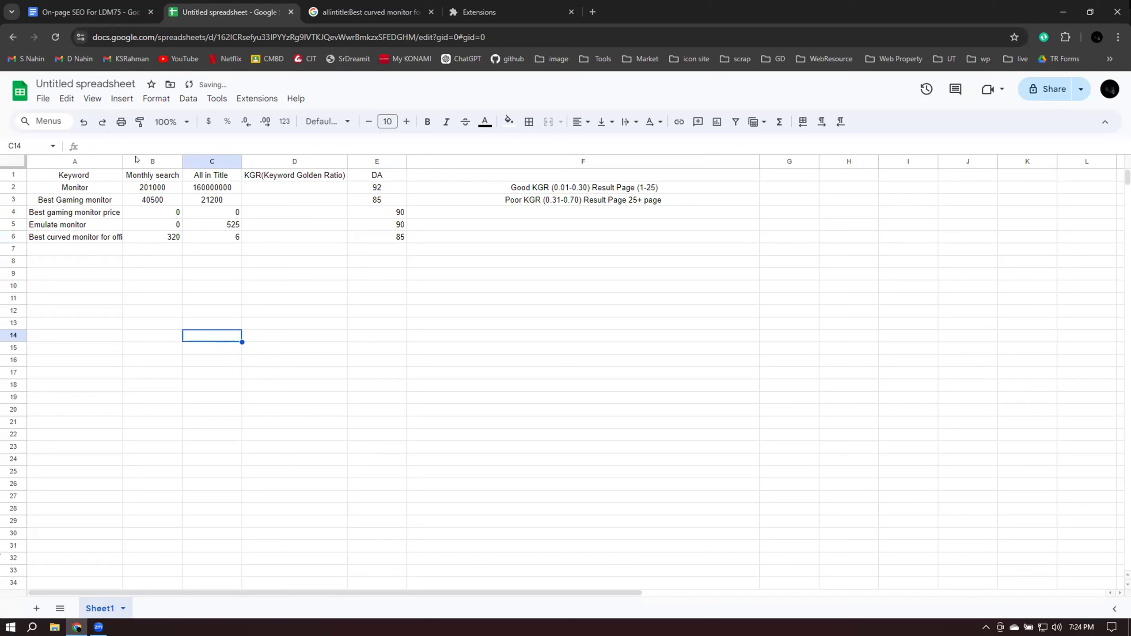
pyautogui.doubleClick(123, 161)
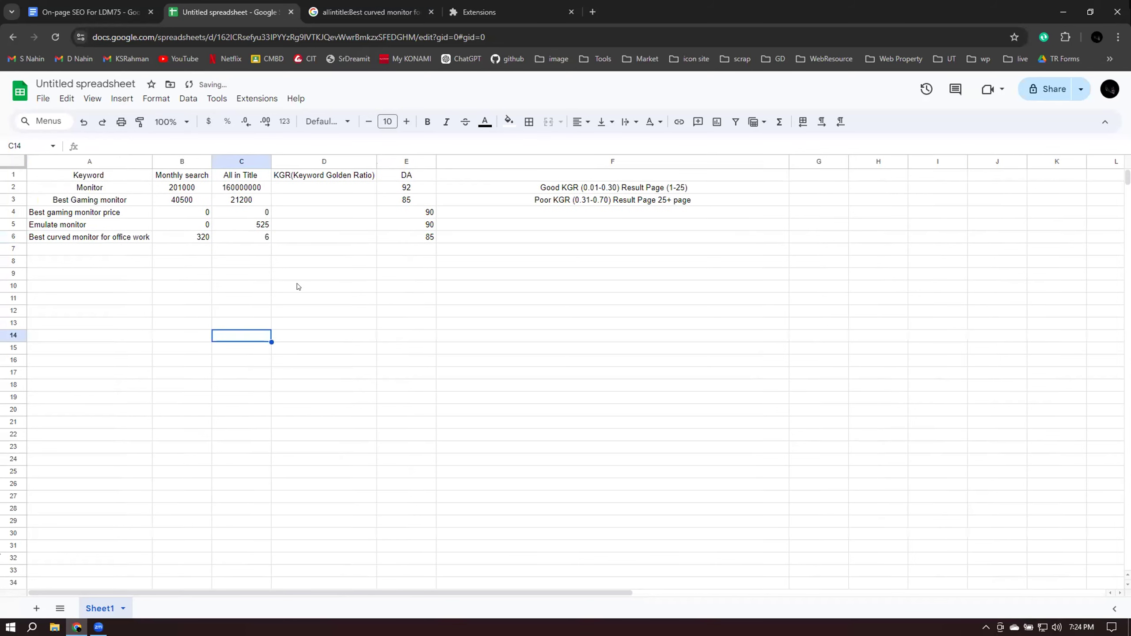
# Rename the spreadsheet as Off-page SEO For LDM75
pyautogui.click(125, 79)
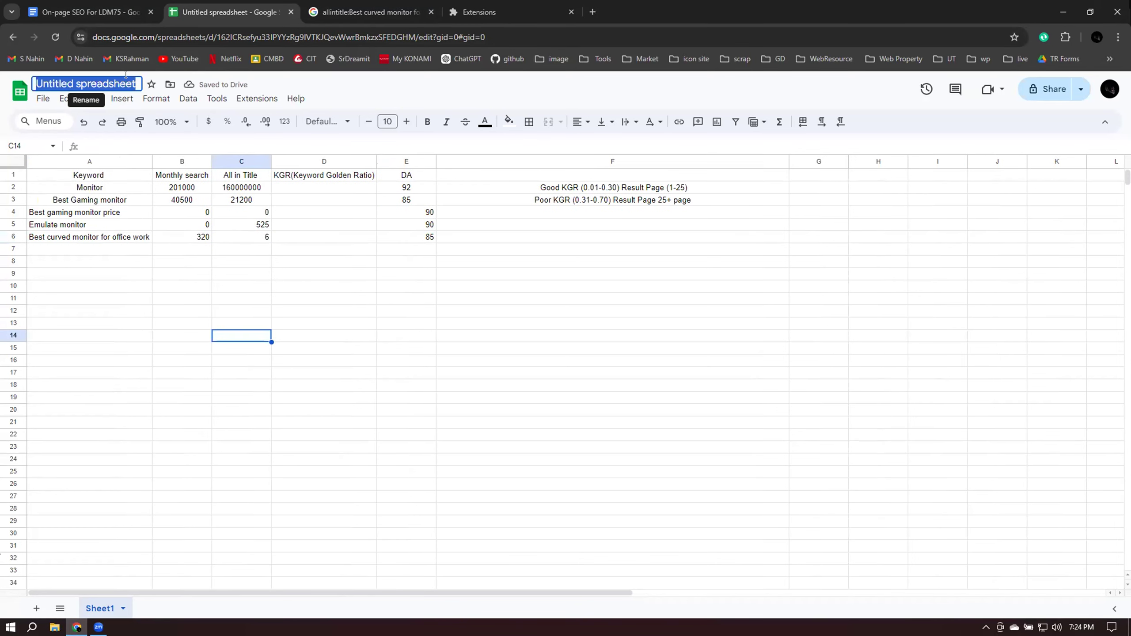
pyautogui.write('Off')
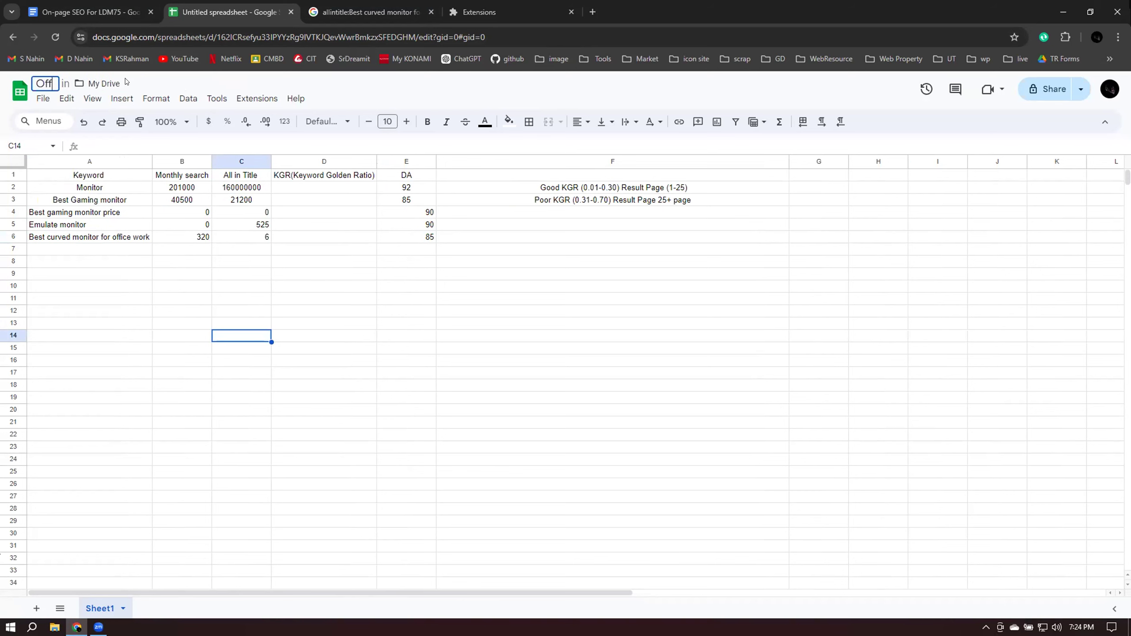
pyautogui.write('-pag')
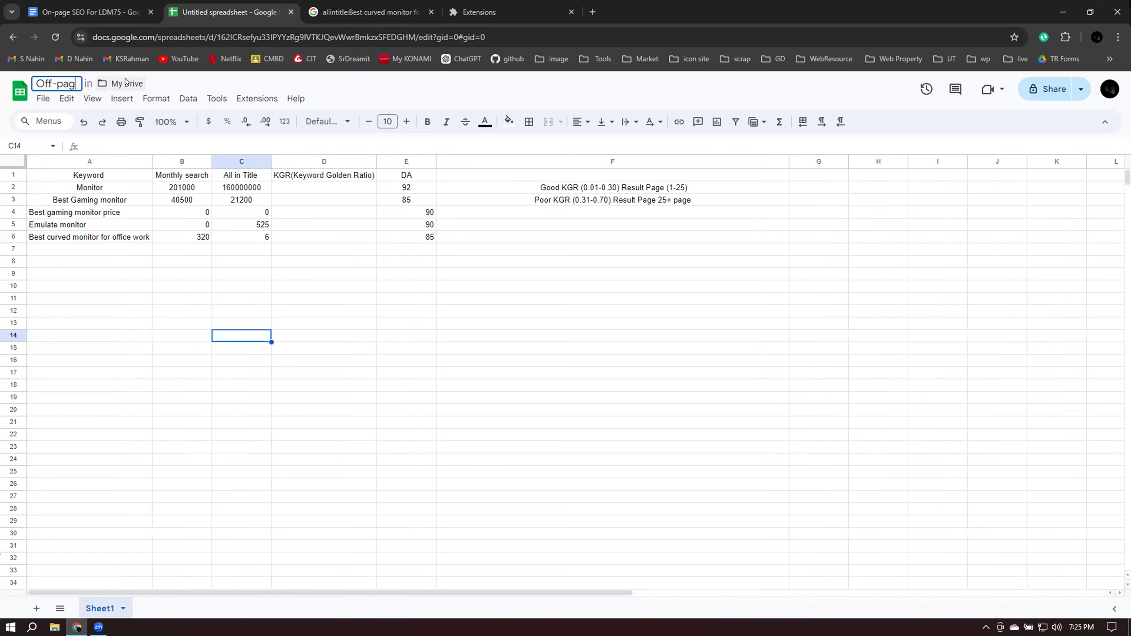
pyautogui.write('e SEO ')
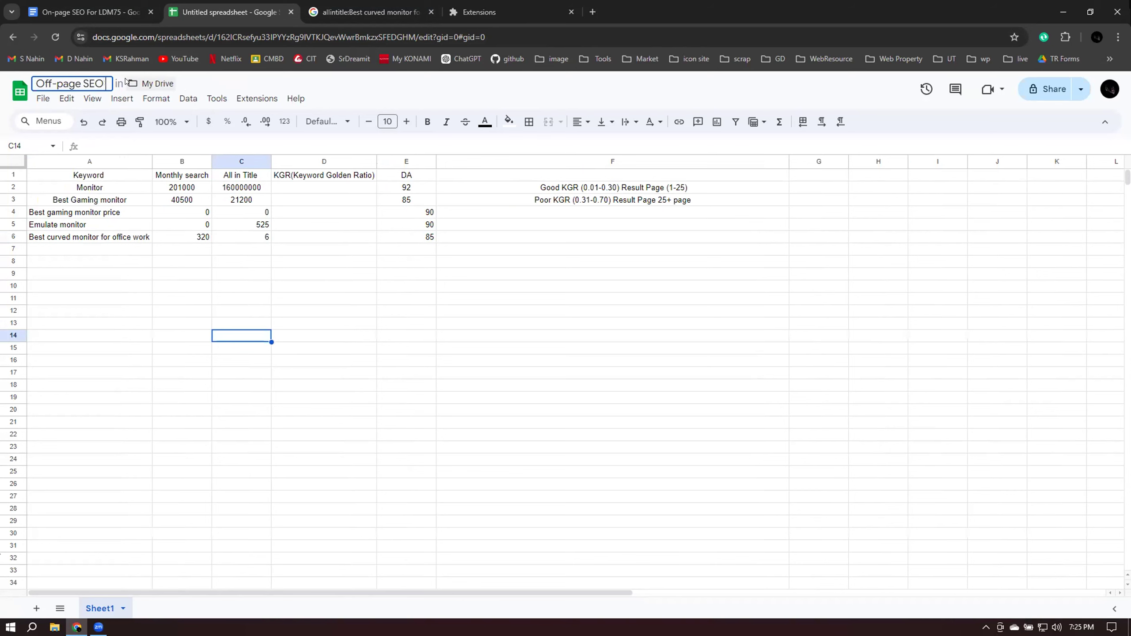
pyautogui.write('For ')
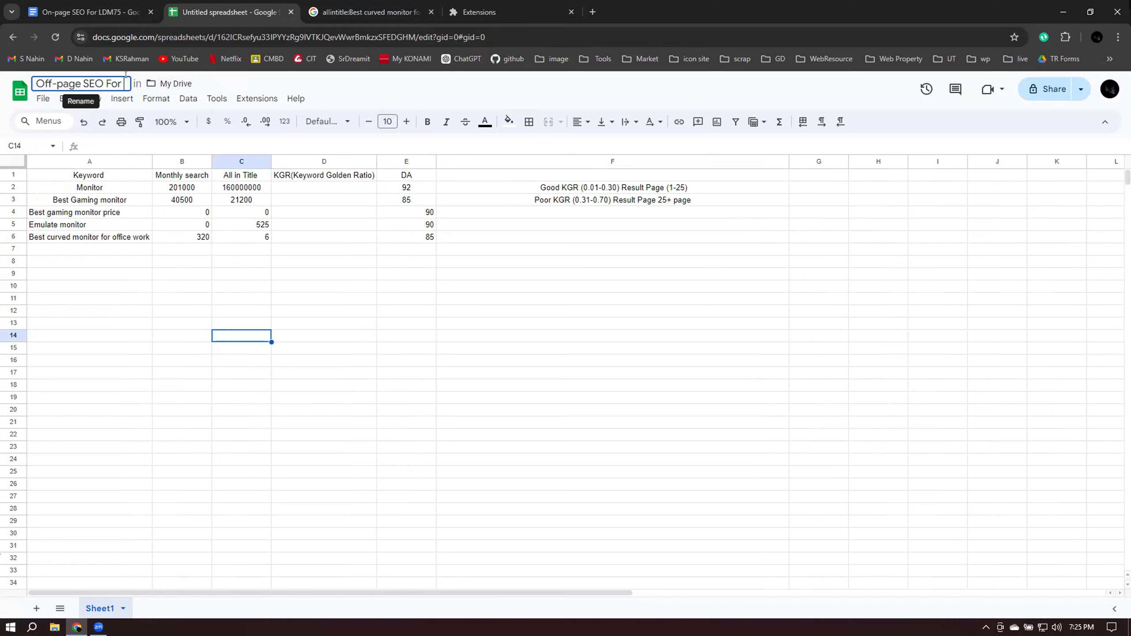
pyautogui.write('LD')
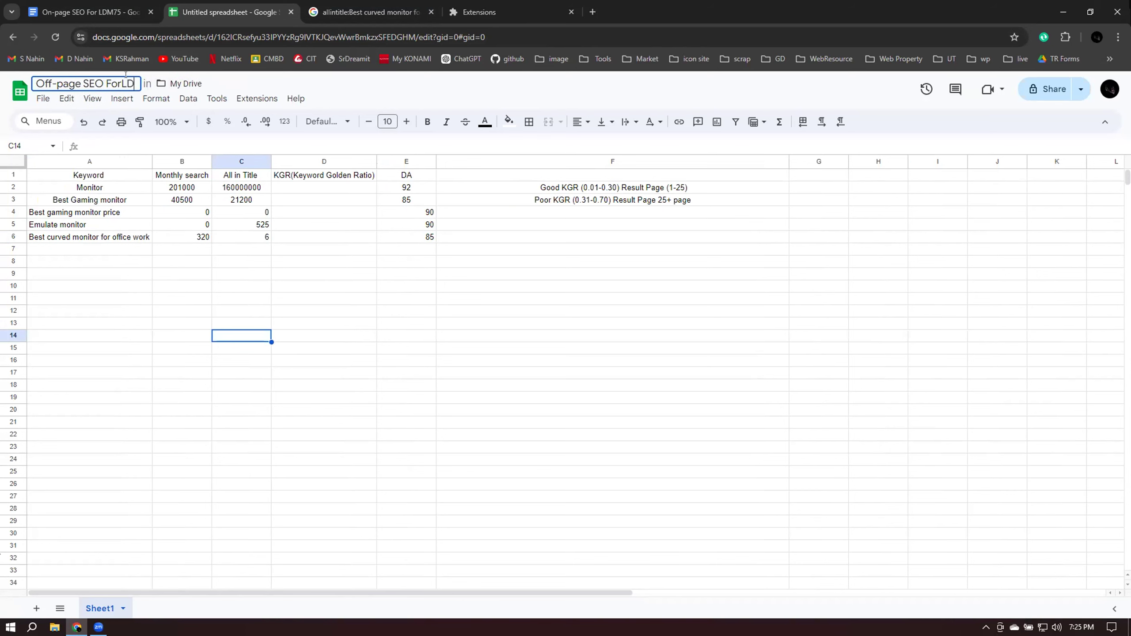
pyautogui.write('M75')
pyautogui.click(120, 83)
pyautogui.press('Return')
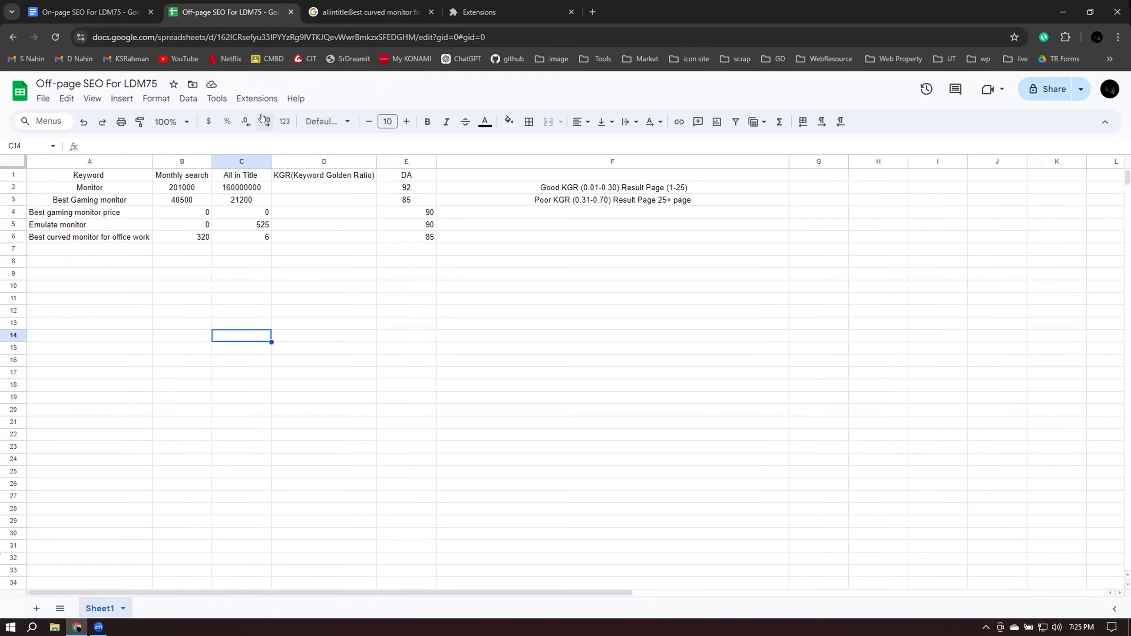
# Search Google for the keyword "Ultrawide monitor for laptop" copied from the On-page SEO document, and examine the results' domain metrics
pyautogui.click(73, 12)
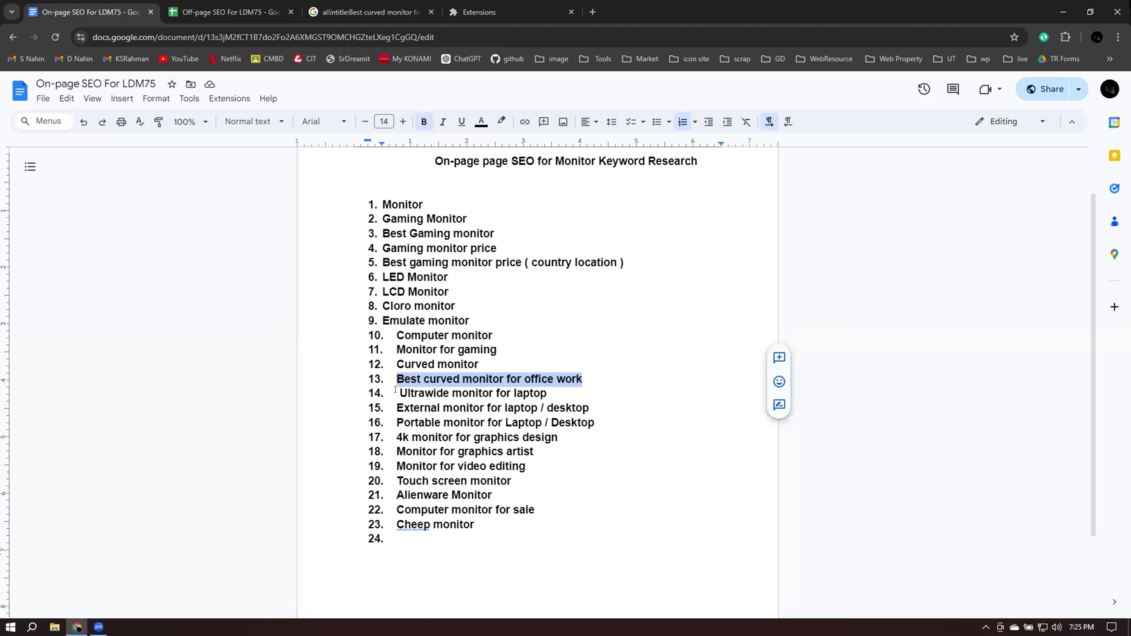
pyautogui.moveTo(398, 393); pyautogui.dragTo(542, 393)
pyautogui.hotkey('ctrl', 'c')
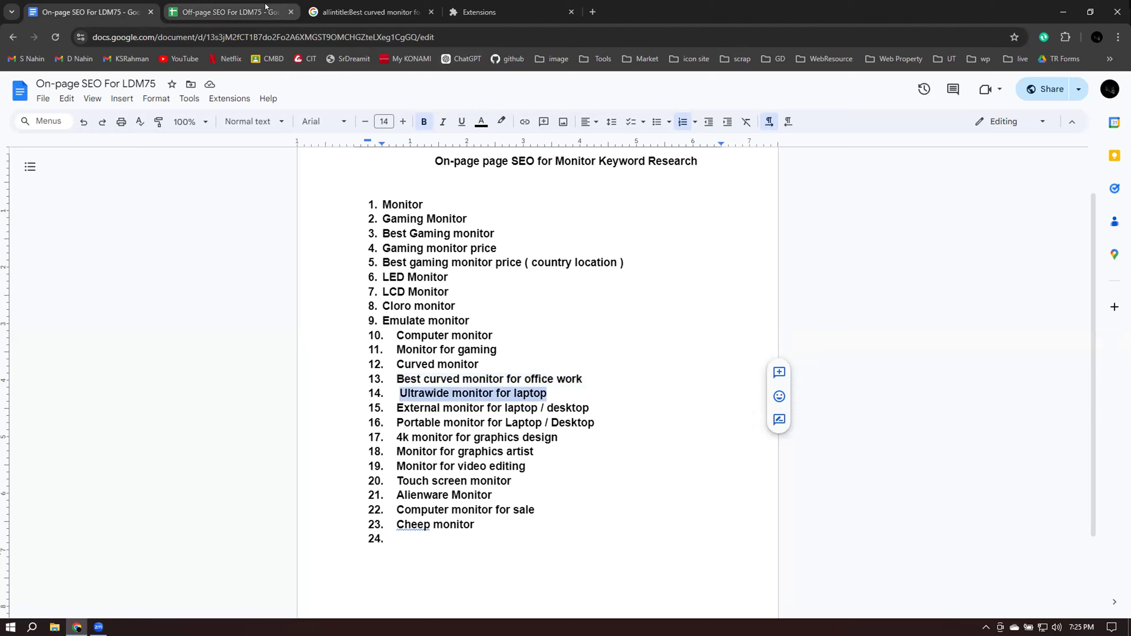
pyautogui.click(365, 12)
pyautogui.click(269, 101)
pyautogui.hotkey('ctrl', 'a')
pyautogui.hotkey('ctrl', 'v')
pyautogui.press('Return')
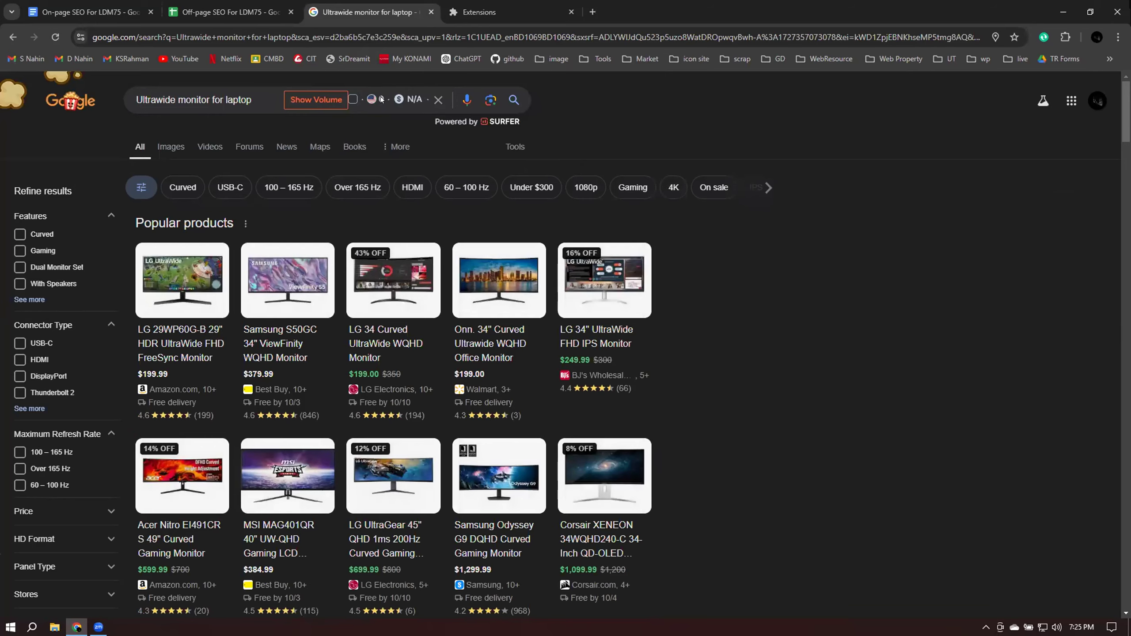
pyautogui.scroll(-10, 301, 307)
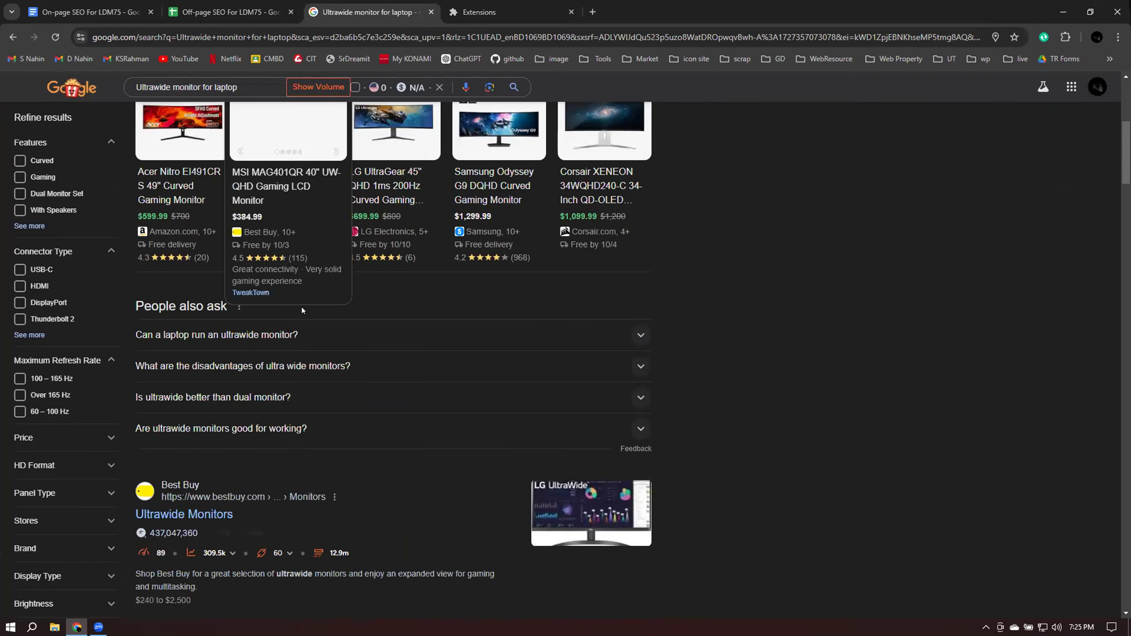
pyautogui.scroll(-8, 187, 424)
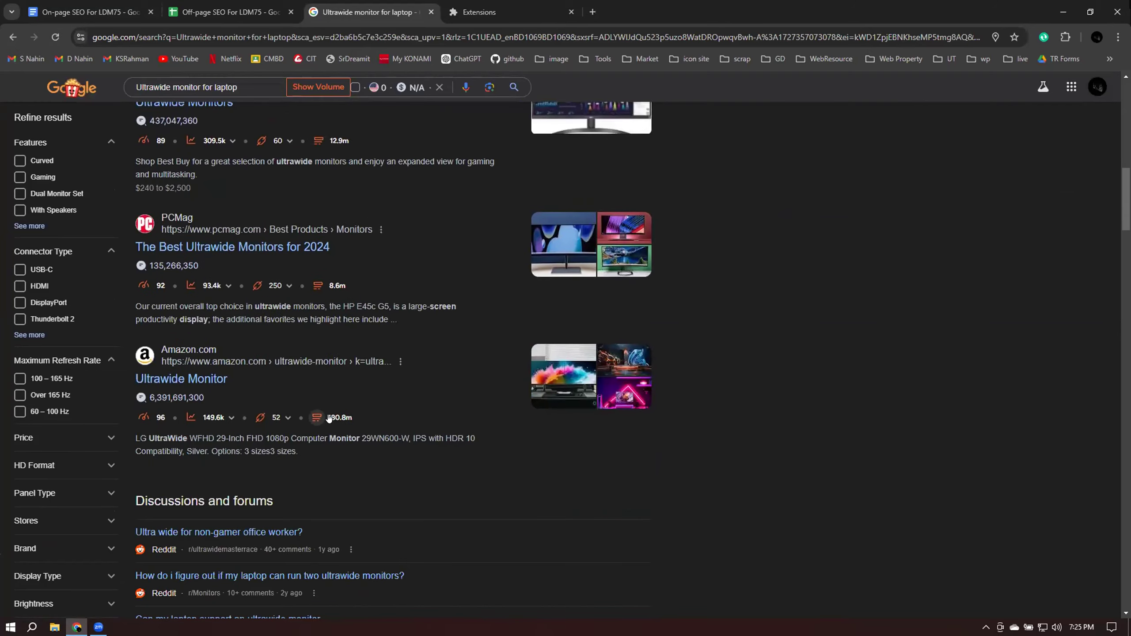
pyautogui.scroll(-18, 328, 420)
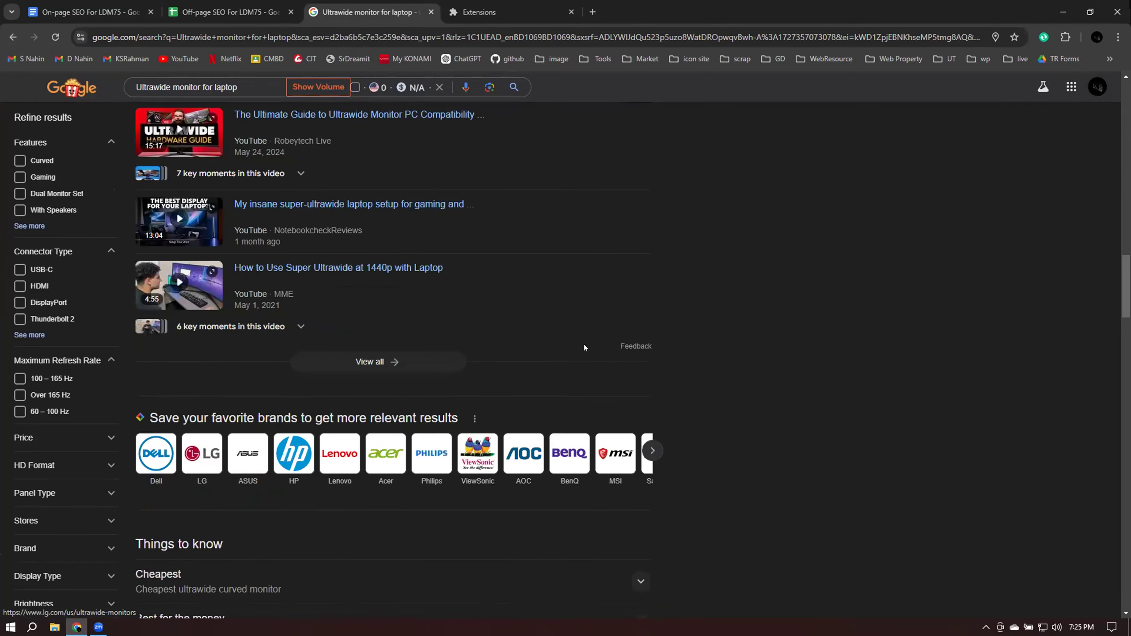
pyautogui.scroll(20, 583, 346)
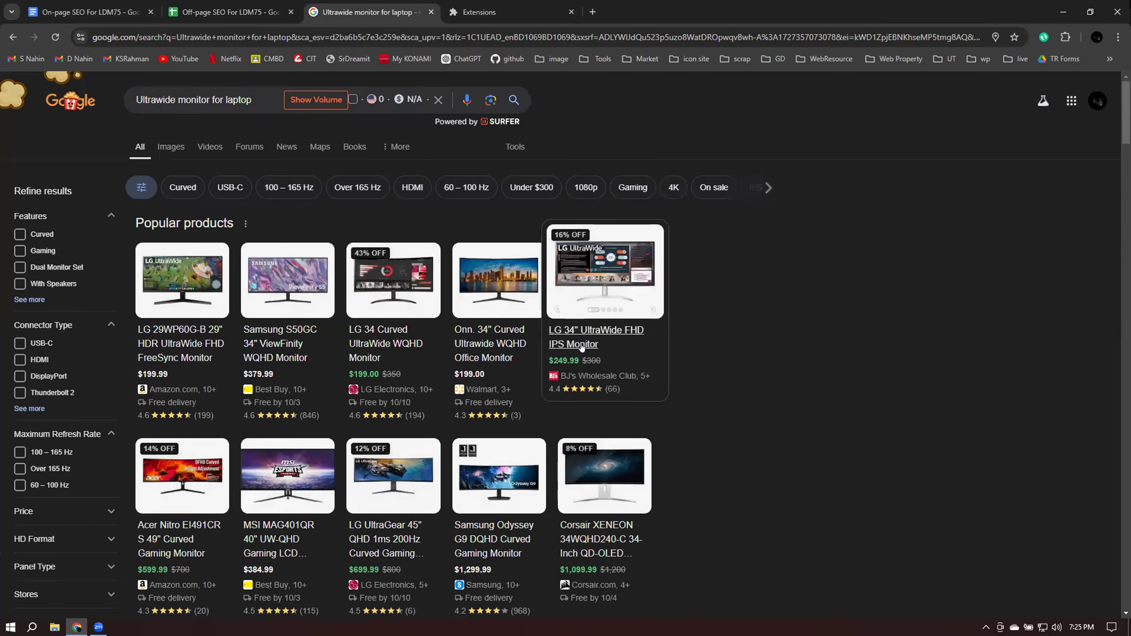
# Search Google for "allintitle:Ultrawide monitor for laptop" and show the result count
pyautogui.click(258, 101)
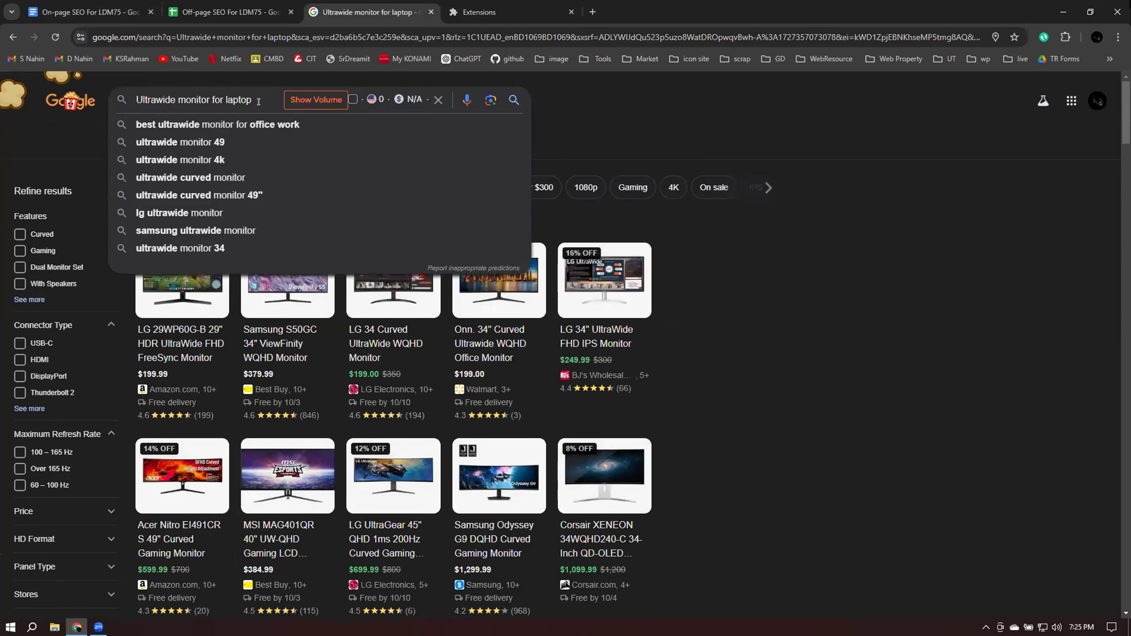
pyautogui.write('allinti')
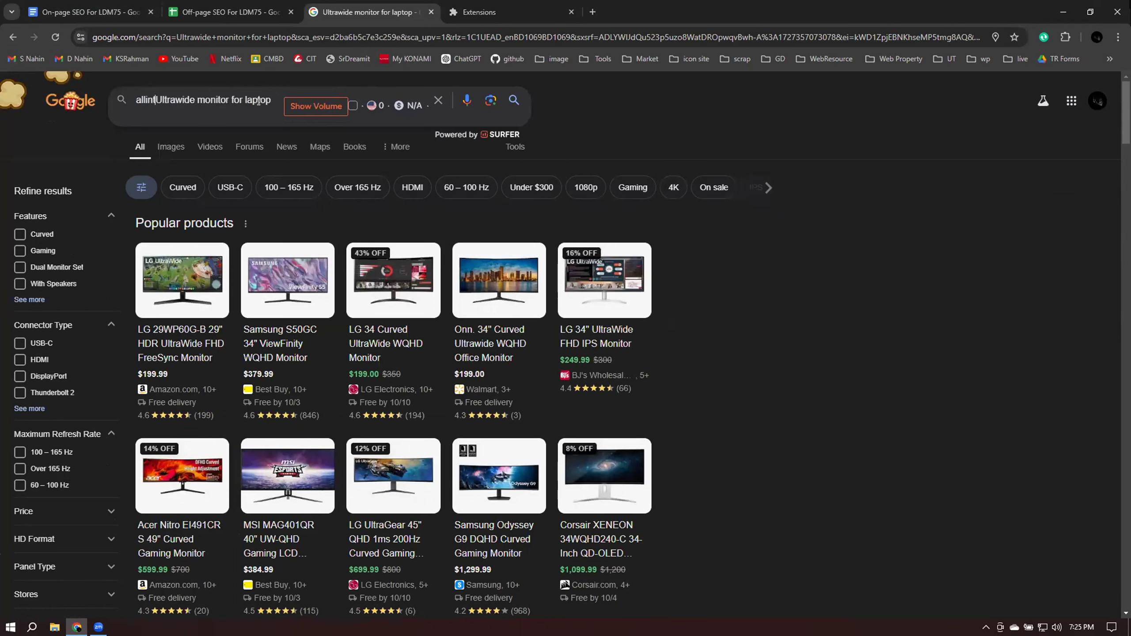
pyautogui.write('tle:')
pyautogui.press('Return')
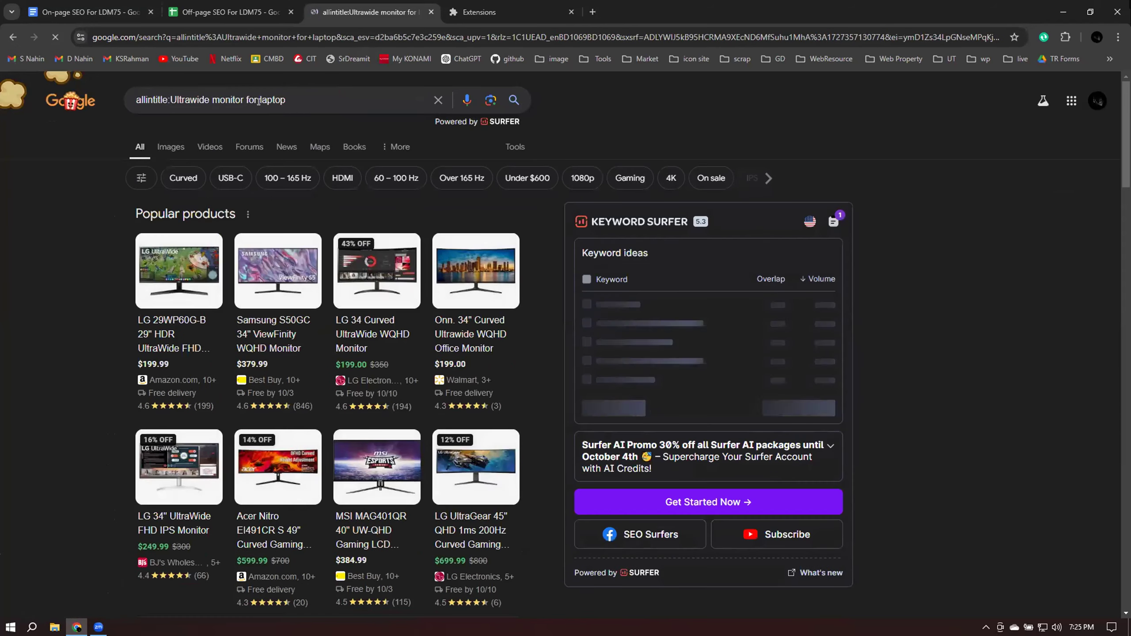
pyautogui.press('BackSpace')
pyautogui.press('BackSpace')
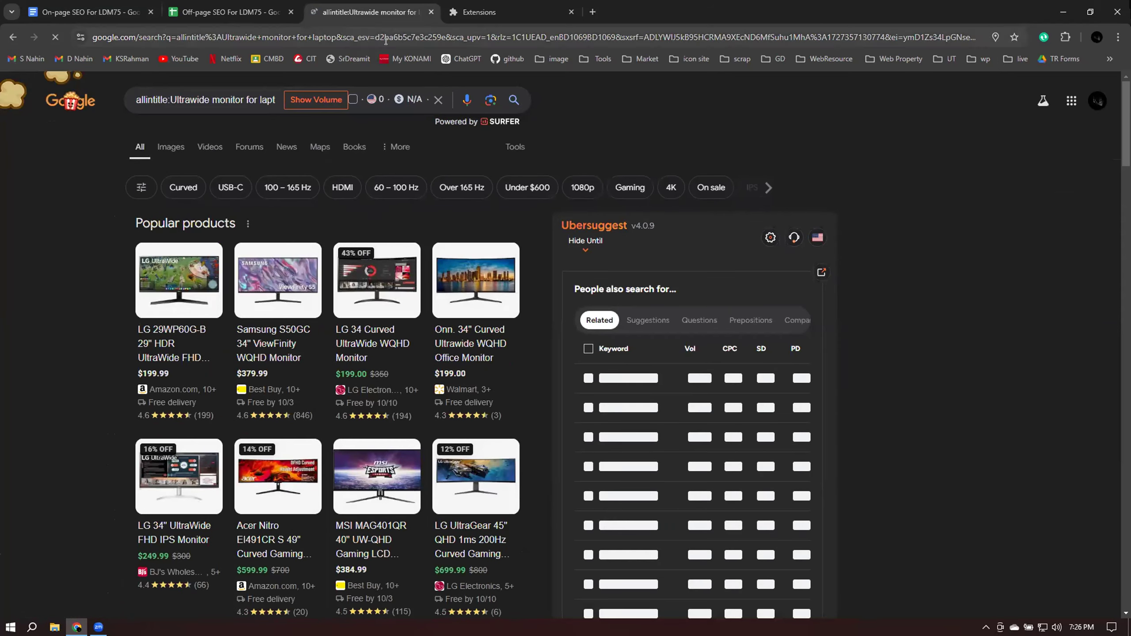
pyautogui.click(522, 146)
pyautogui.moveTo(1009, 186); pyautogui.dragTo(1025, 185)
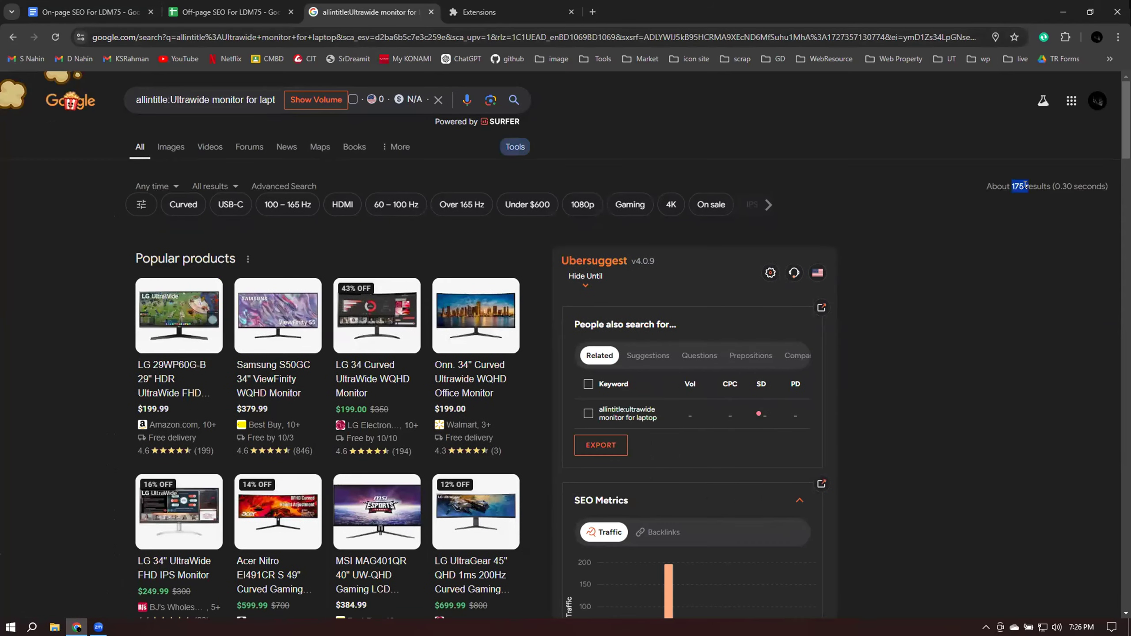
# Fill row 7 of the spreadsheet with Ultrawide monitor for laptop, monthly search 0, All in Title 175 and DA 90
pyautogui.click(246, 7)
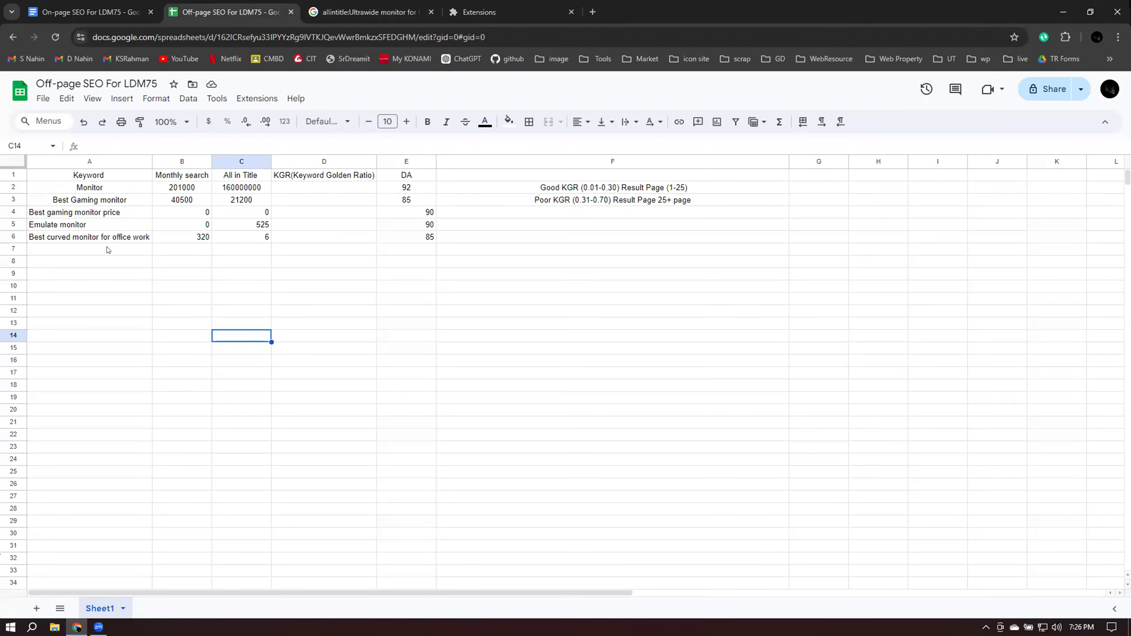
pyautogui.click(107, 250)
pyautogui.hotkey('ctrl', 'v')
pyautogui.click(194, 250)
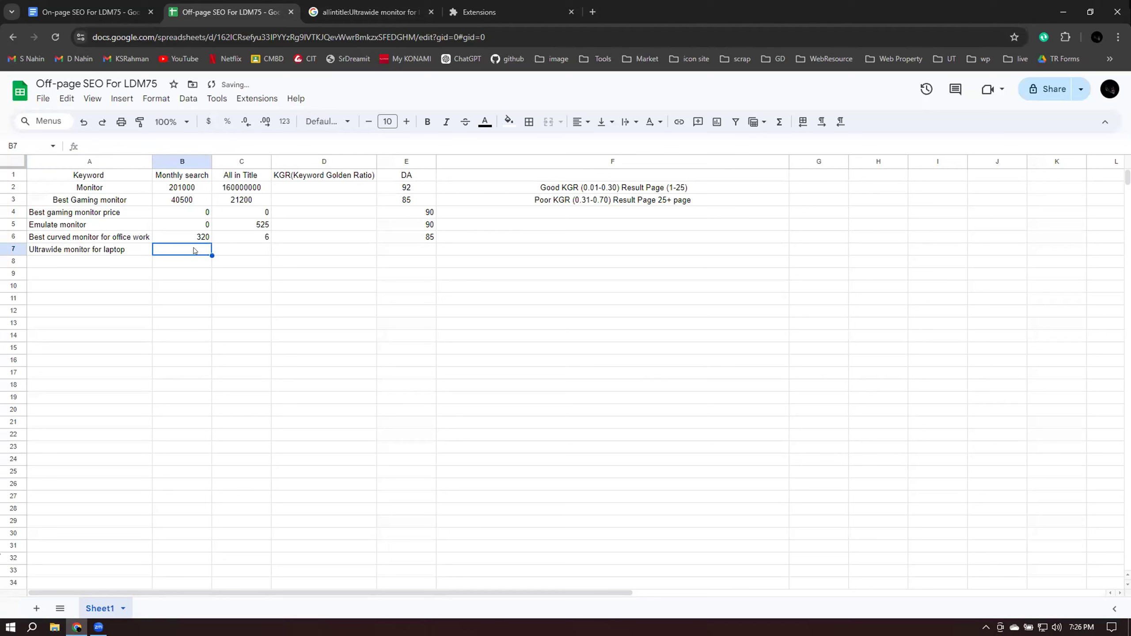
pyautogui.write('0')
pyautogui.press('Tab')
pyautogui.write('175')
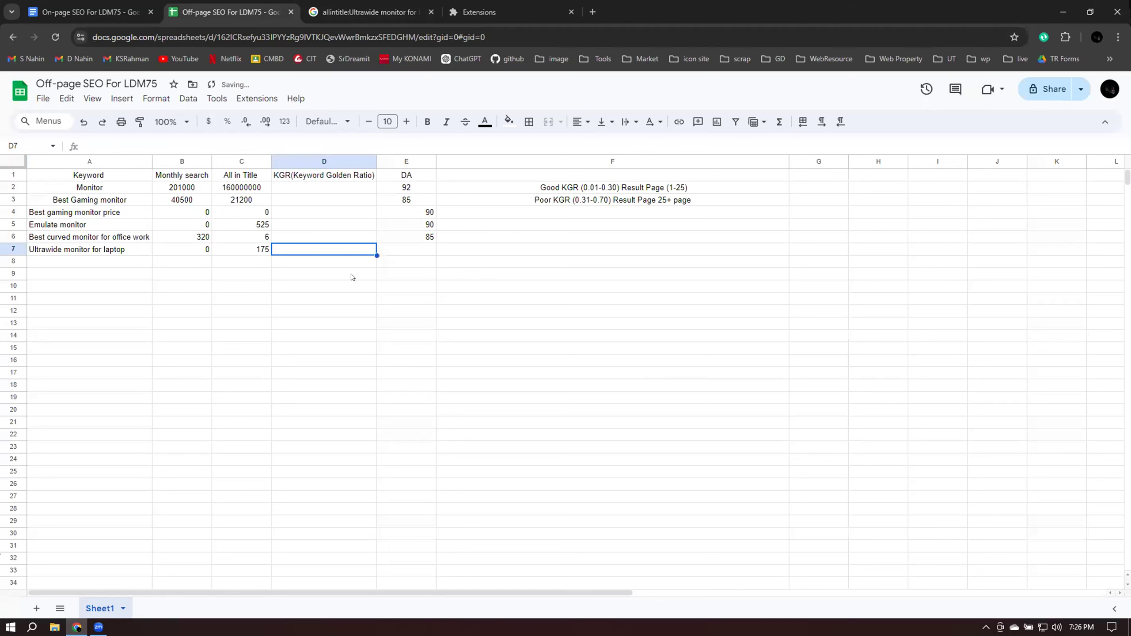
pyautogui.click(410, 250)
pyautogui.write('90')
pyautogui.click(86, 261)
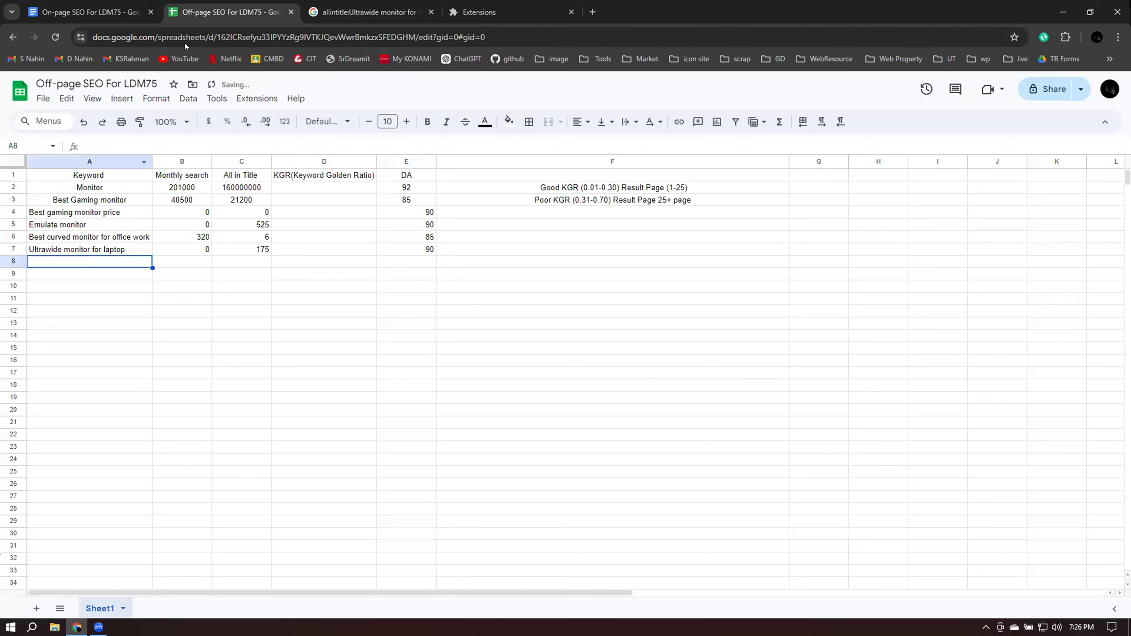
# Change the Google query to "Curved monitor for laptop", search for it and examine the results' domain metrics
pyautogui.click(363, 6)
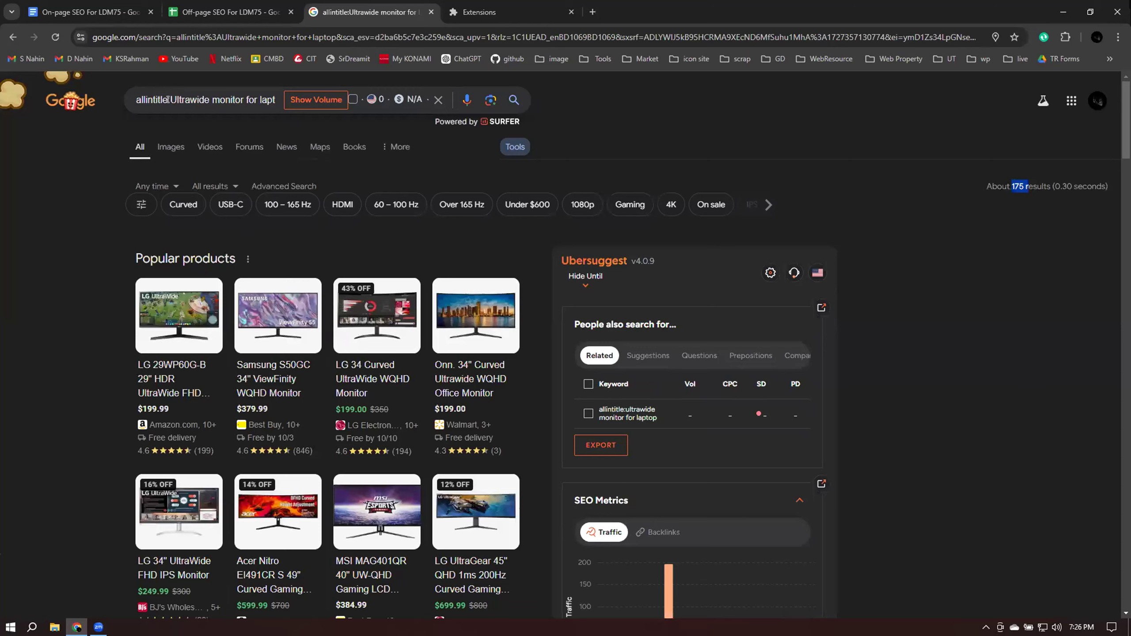
pyautogui.keyDown('shift'); pyautogui.click(137, 99); pyautogui.keyUp('shift')
pyautogui.press('BackSpace')
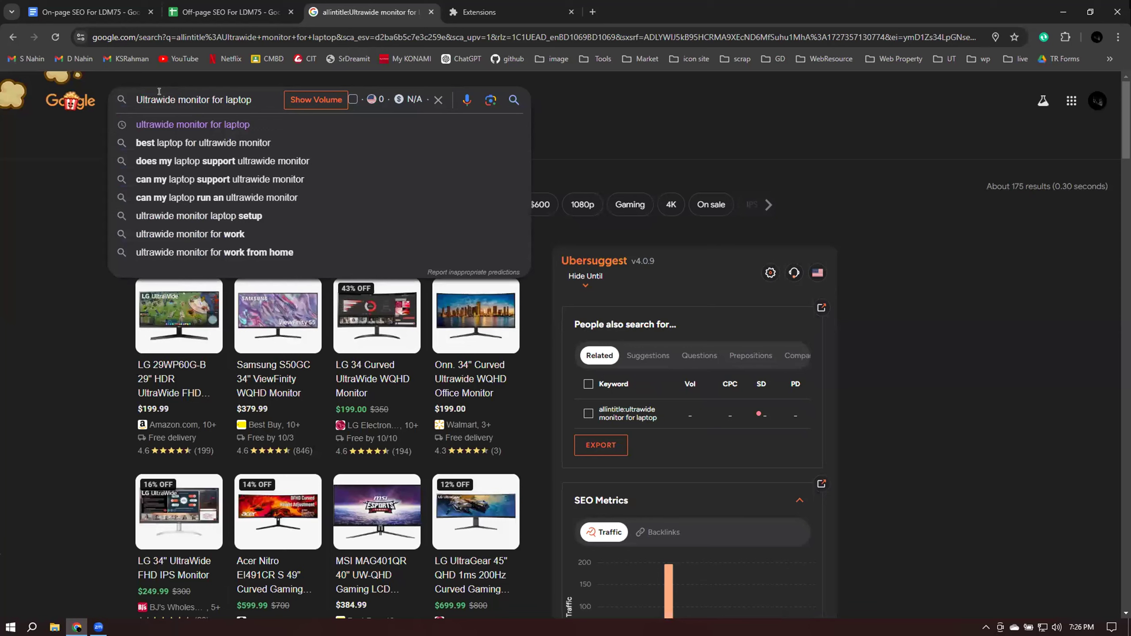
pyautogui.moveTo(175, 93); pyautogui.dragTo(126, 97)
pyautogui.write('Curved')
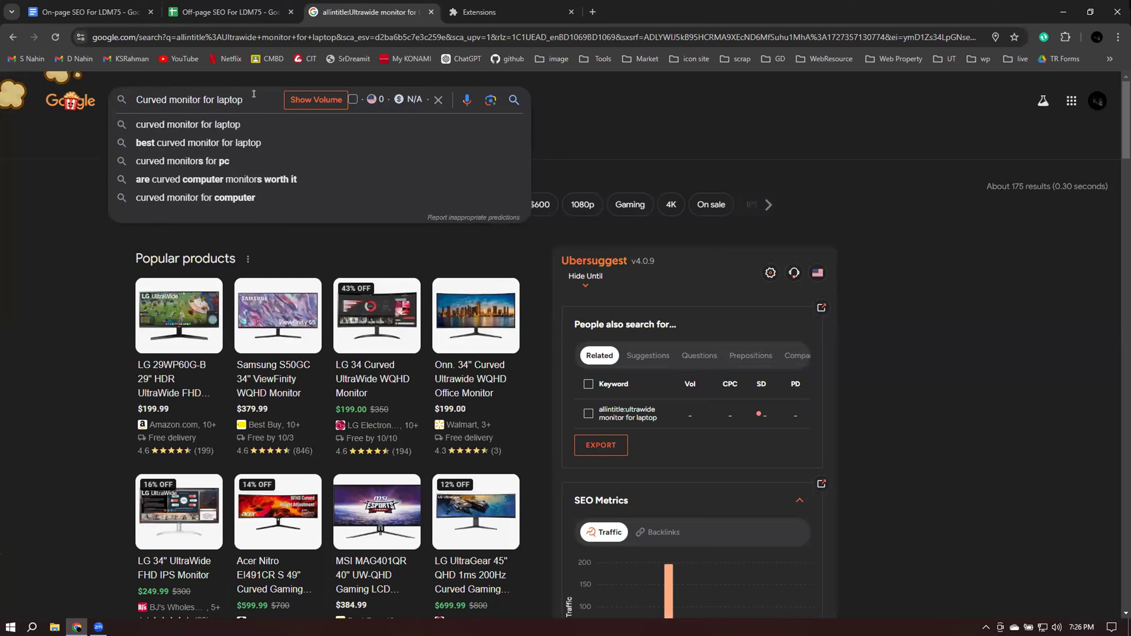
pyautogui.click(513, 100)
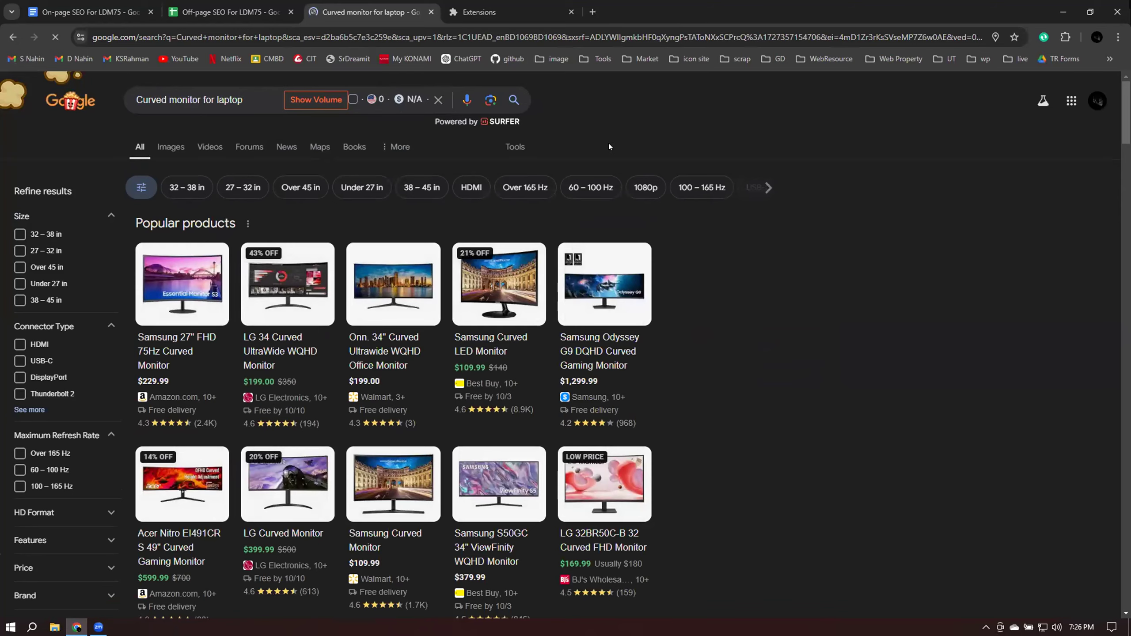
pyautogui.scroll(-8, 316, 363)
pyautogui.scroll(-8, 316, 363)
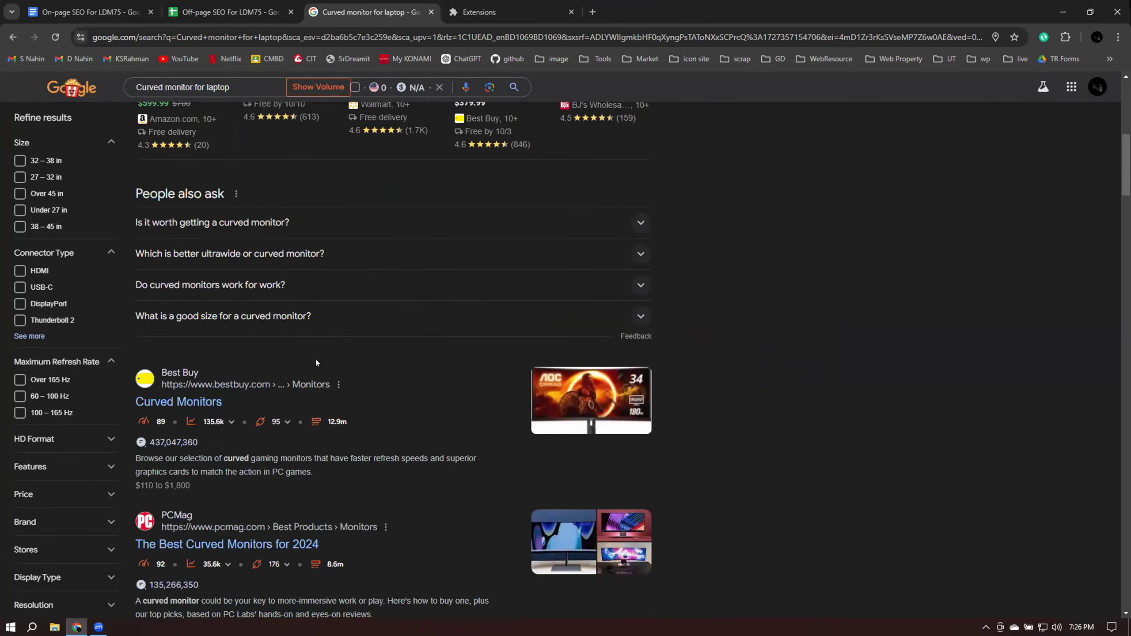
pyautogui.scroll(-4, 423, 355)
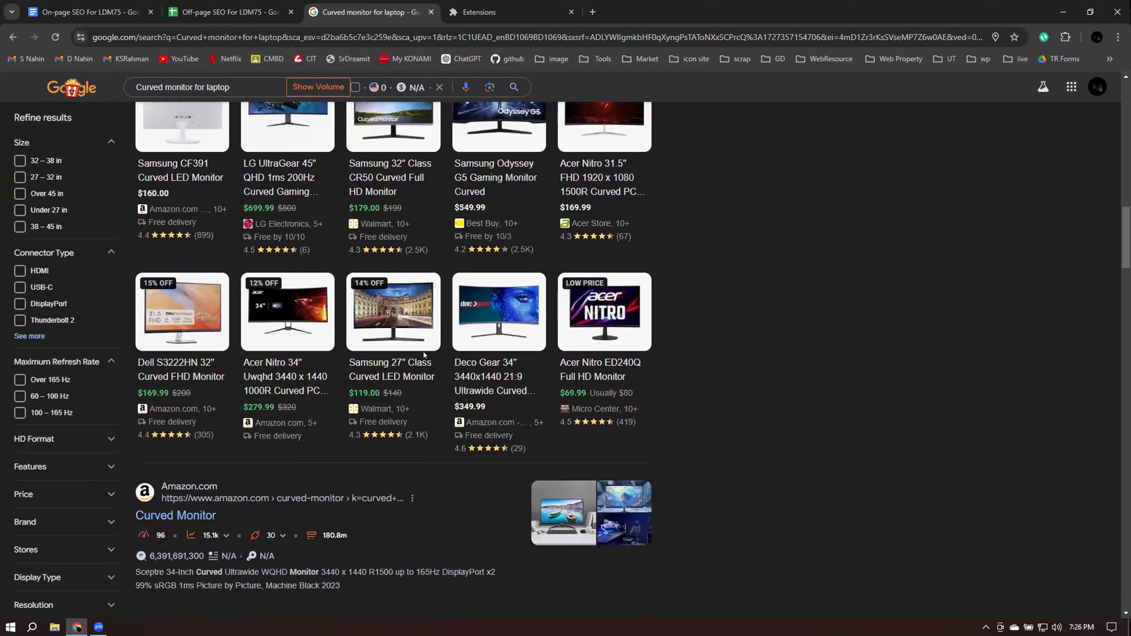
pyautogui.scroll(20, 423, 352)
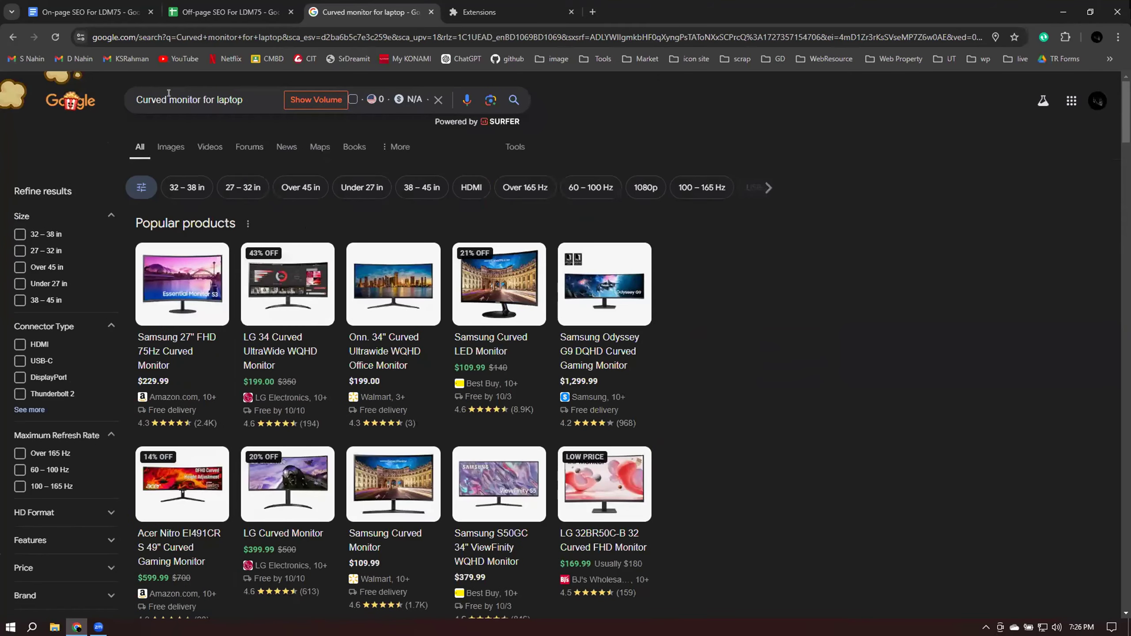
# Search Google for "allintitle:Curved monitor for laptop" and show the result count
pyautogui.click(135, 93)
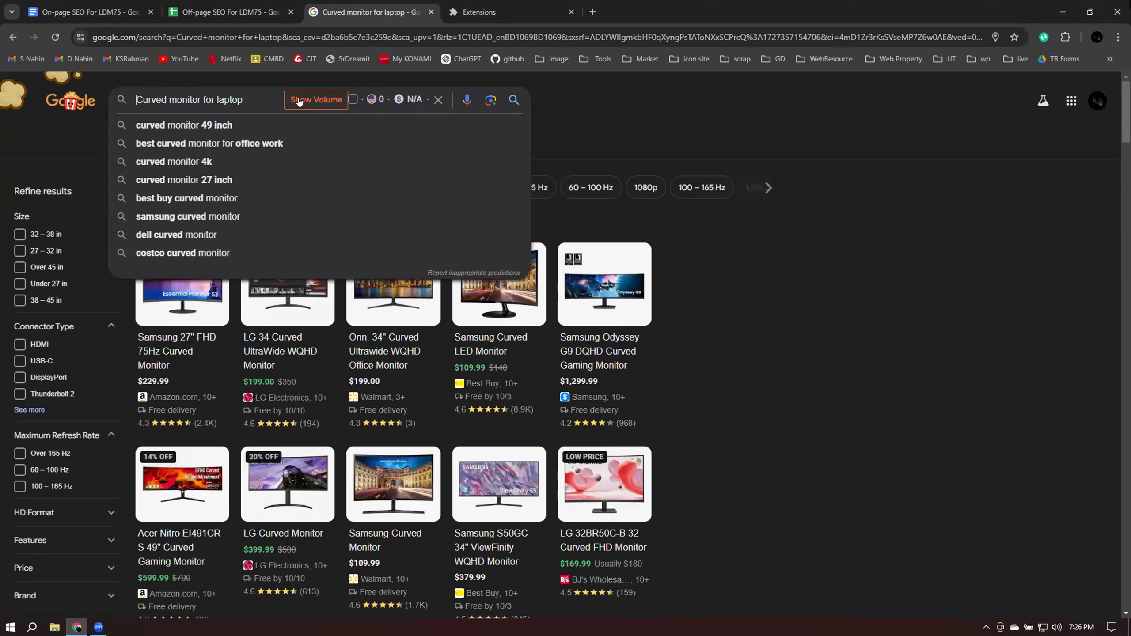
pyautogui.write('allintit')
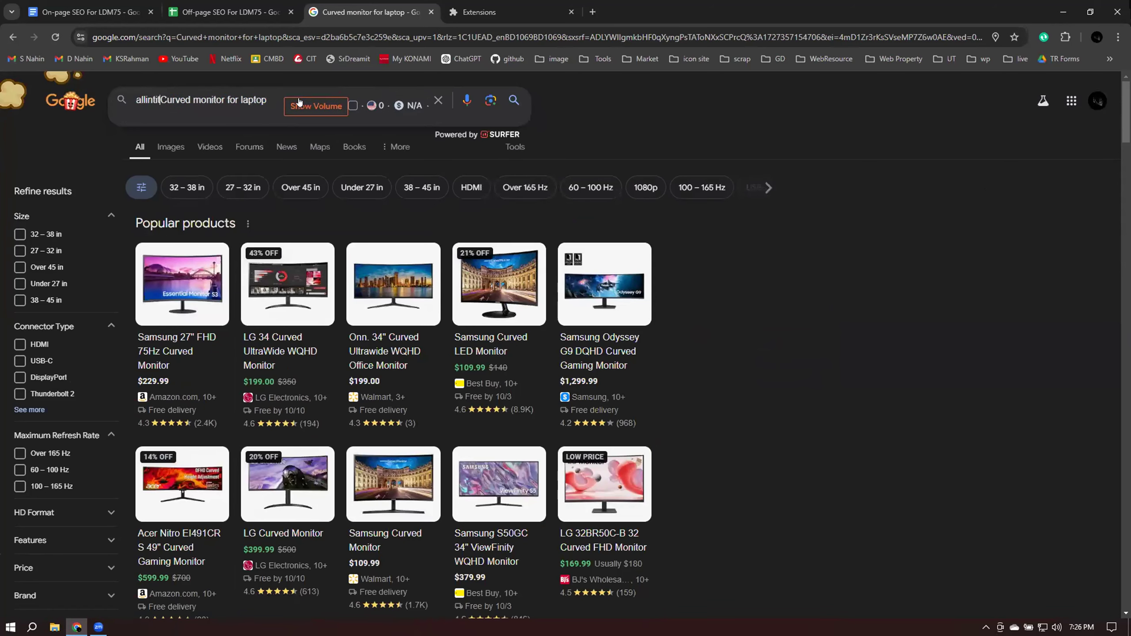
pyautogui.write('le:')
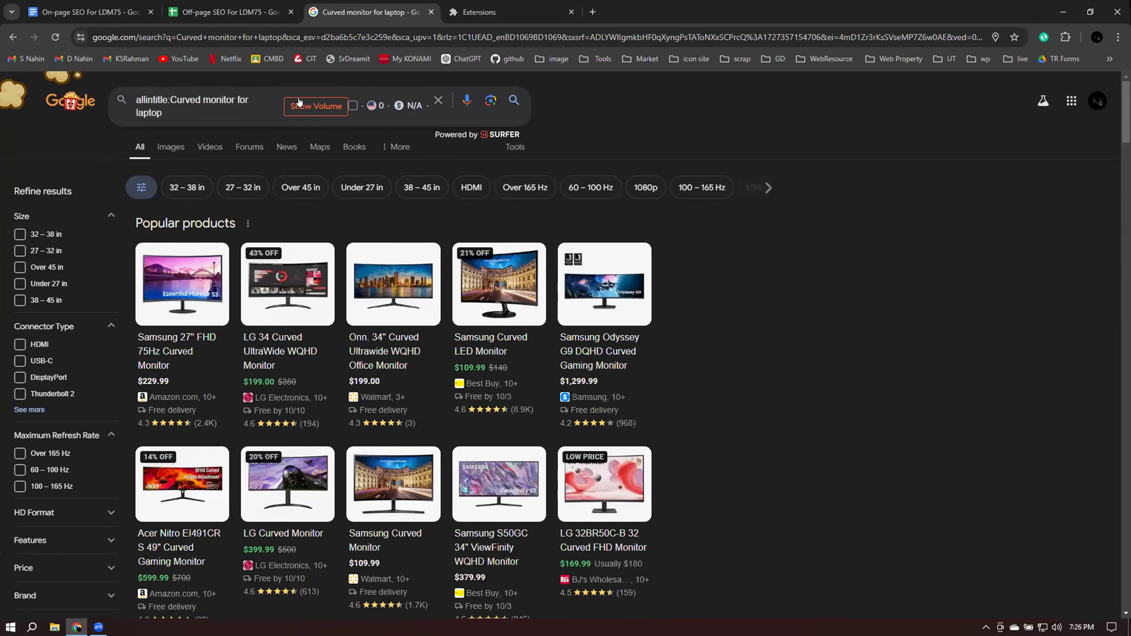
pyautogui.press('Return')
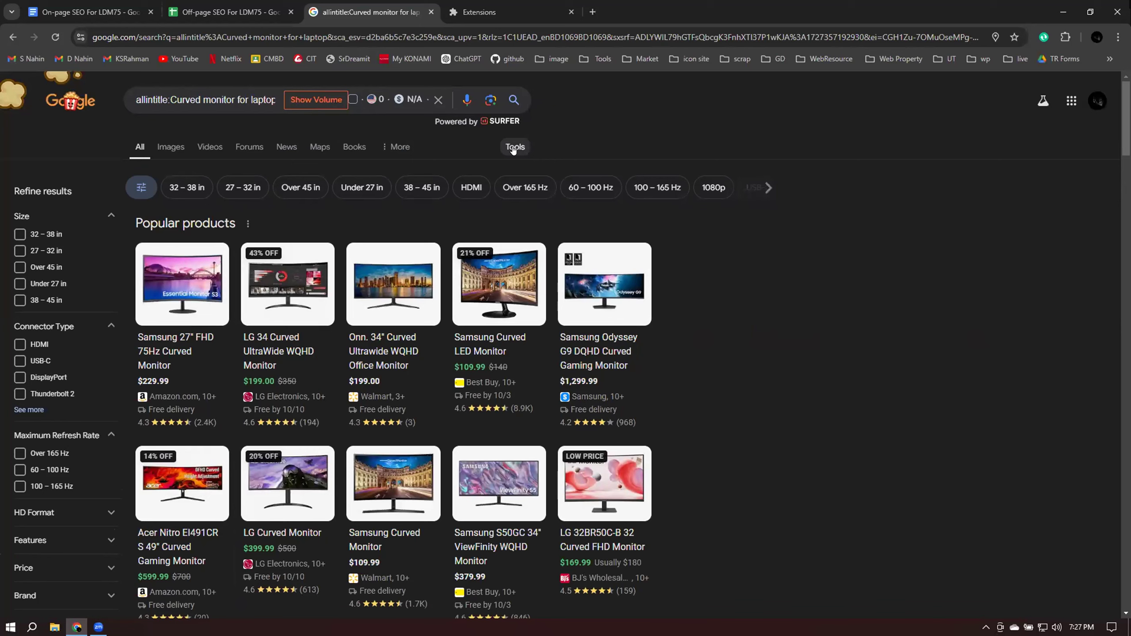
pyautogui.click(515, 147)
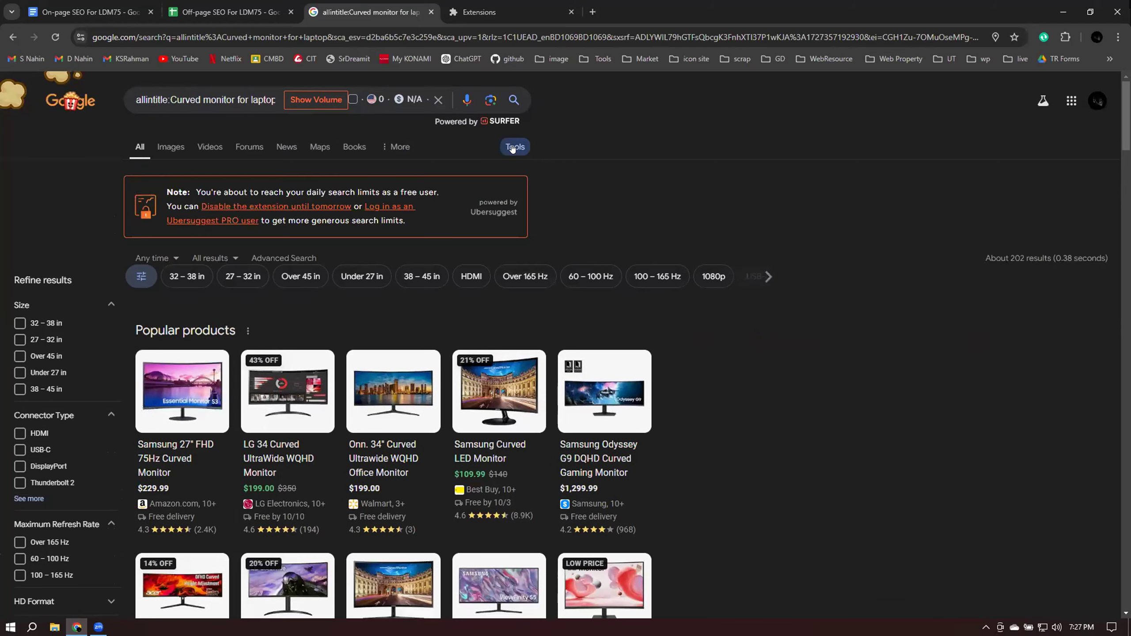
pyautogui.doubleClick(1017, 258)
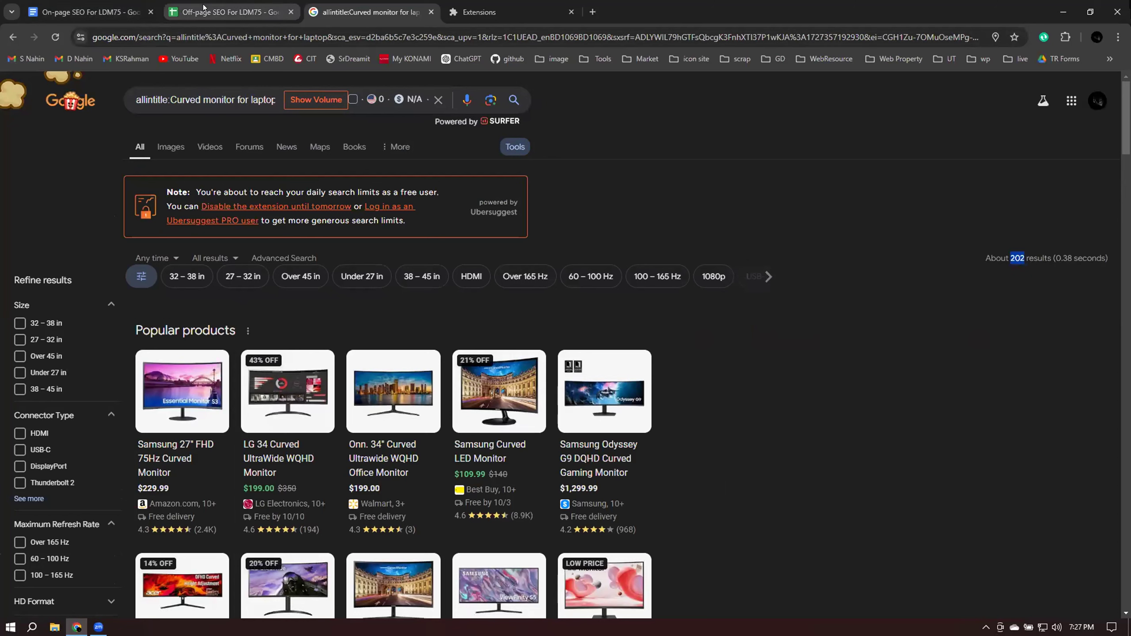
# Copy the A7 keyword down to A8 of the spreadsheet and edit it to read Curved monitor for laptop
pyautogui.click(229, 12)
pyautogui.doubleClick(91, 263)
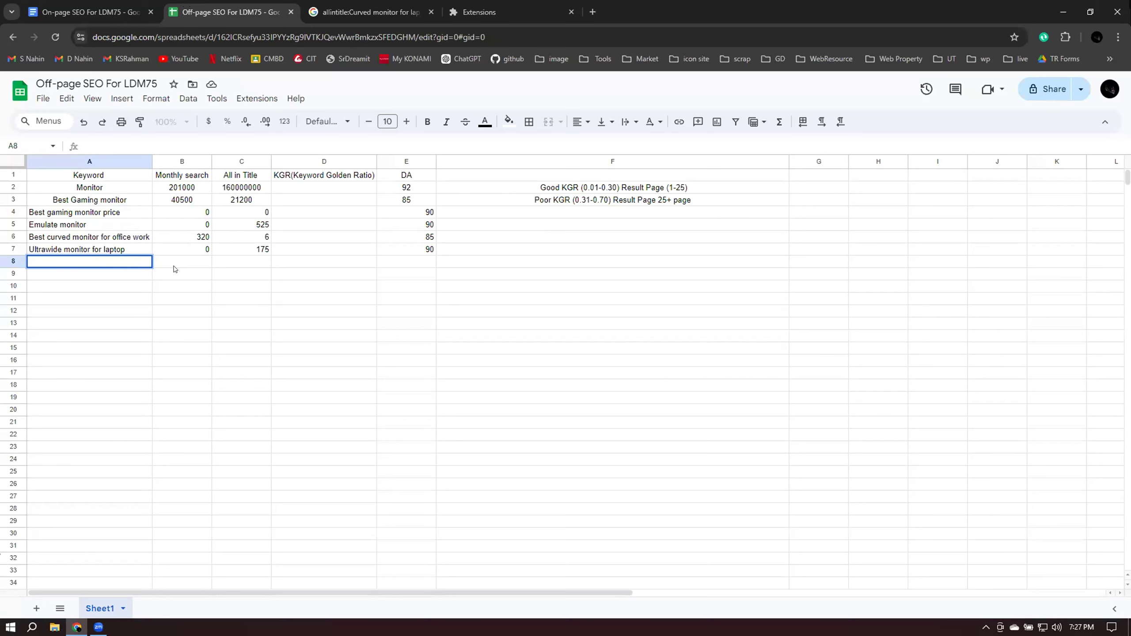
pyautogui.press('Return')
pyautogui.press('Down')
pyautogui.click(146, 252)
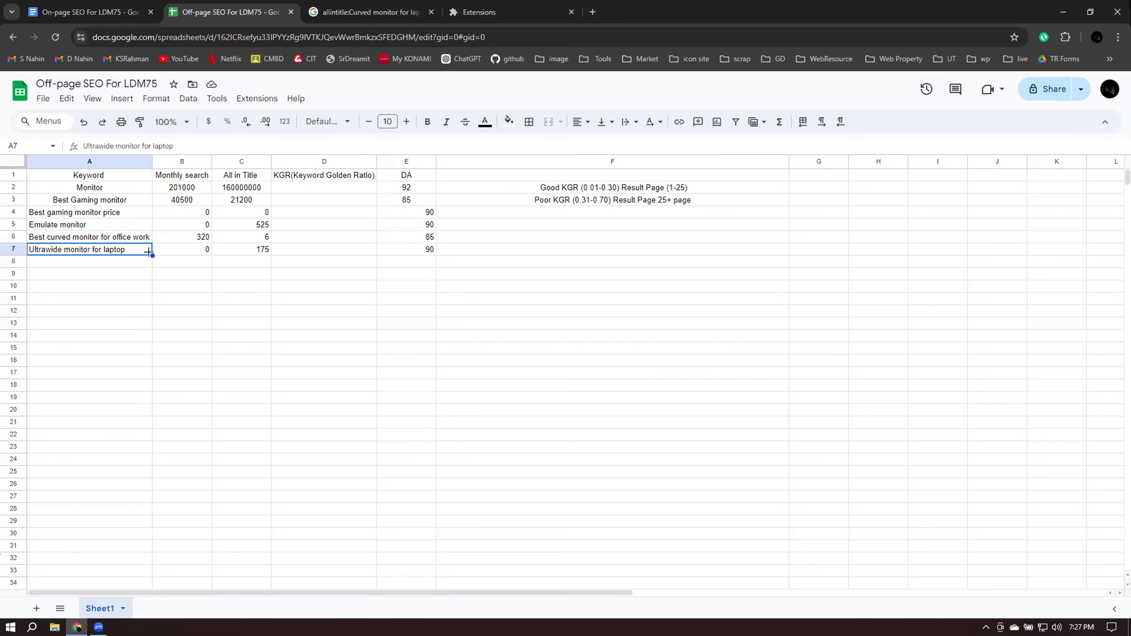
pyautogui.moveTo(152, 255); pyautogui.dragTo(150, 266)
pyautogui.click(59, 261)
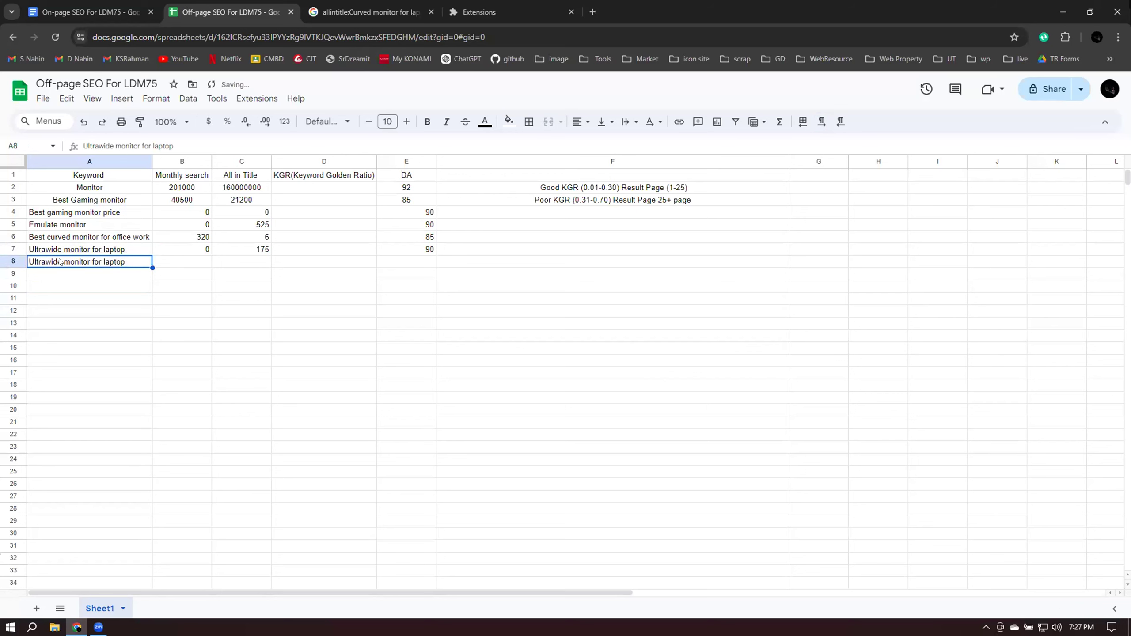
pyautogui.doubleClick(60, 261)
pyautogui.moveTo(61, 261); pyautogui.dragTo(25, 261)
pyautogui.write('Curved')
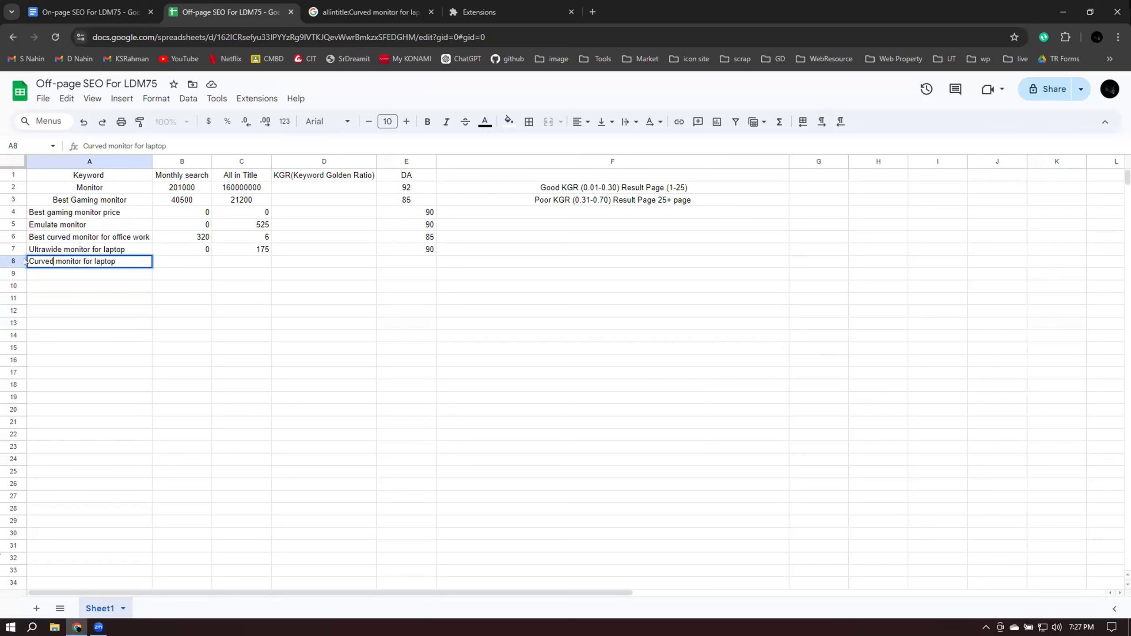
# Complete row 8 for Curved monitor for laptop with monthly search 0, All in Title 202 and DA 90
pyautogui.doubleClick(195, 260)
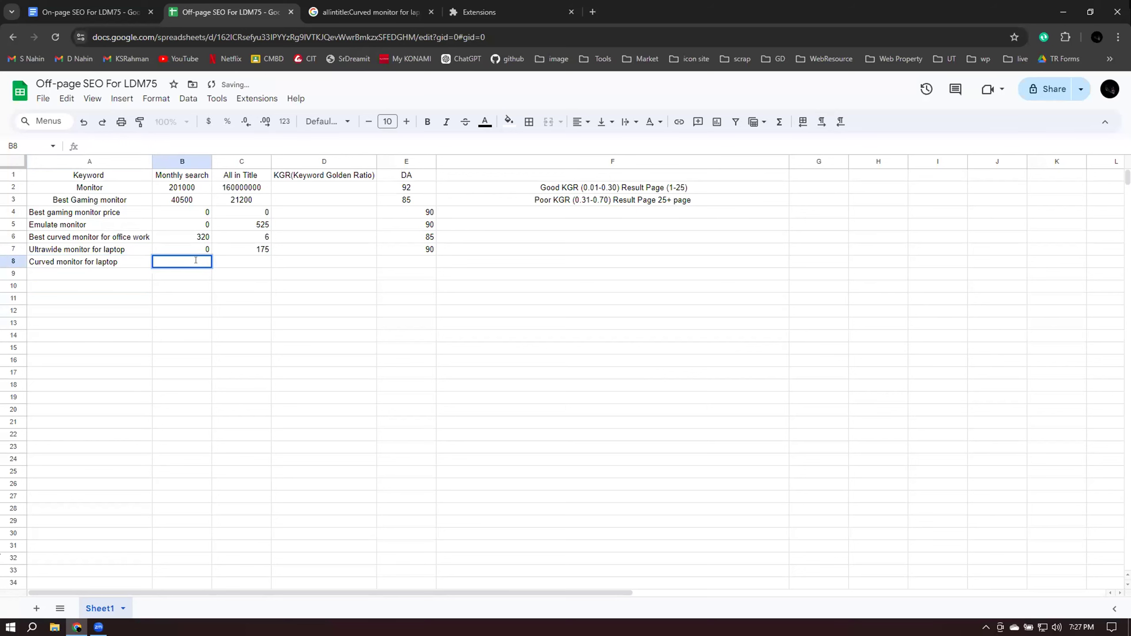
pyautogui.press('Tab')
pyautogui.write('202')
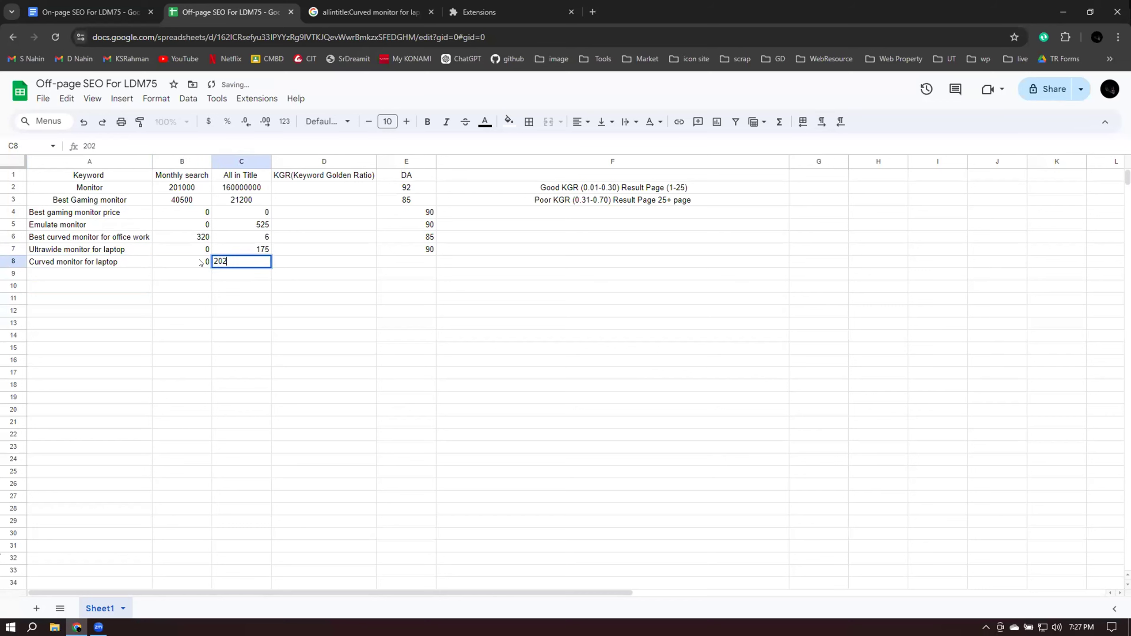
pyautogui.press('Tab')
pyautogui.press('Tab')
pyautogui.write('90')
pyautogui.press('Return')
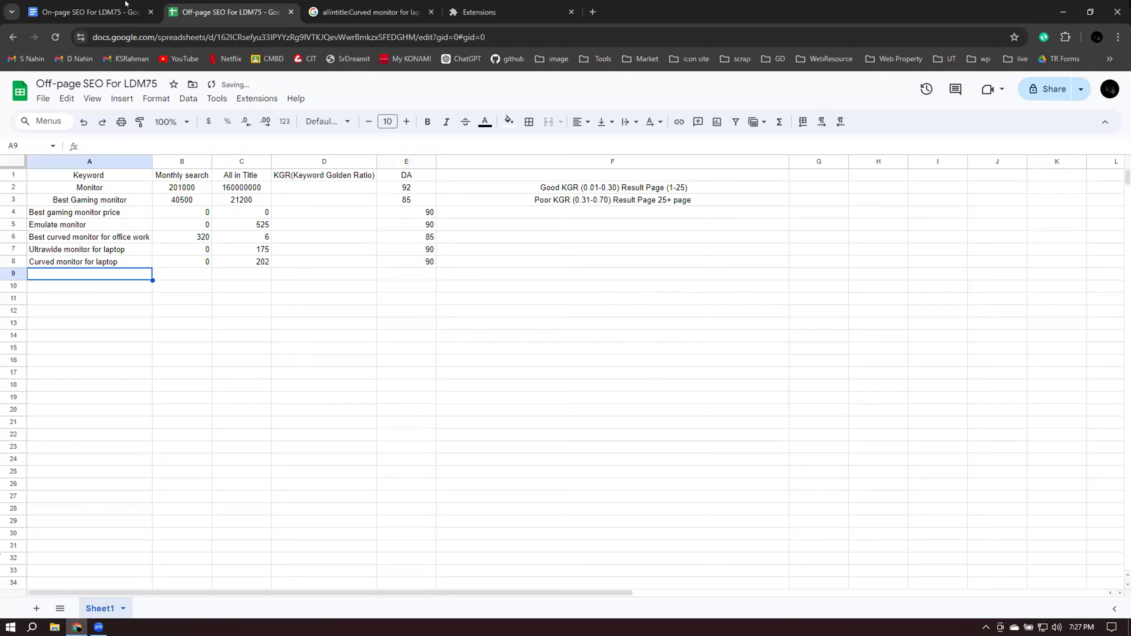
# Copy the phrase External monitor for laptop from item 15 of the On-page SEO For LDM75 keyword list
pyautogui.click(90, 11)
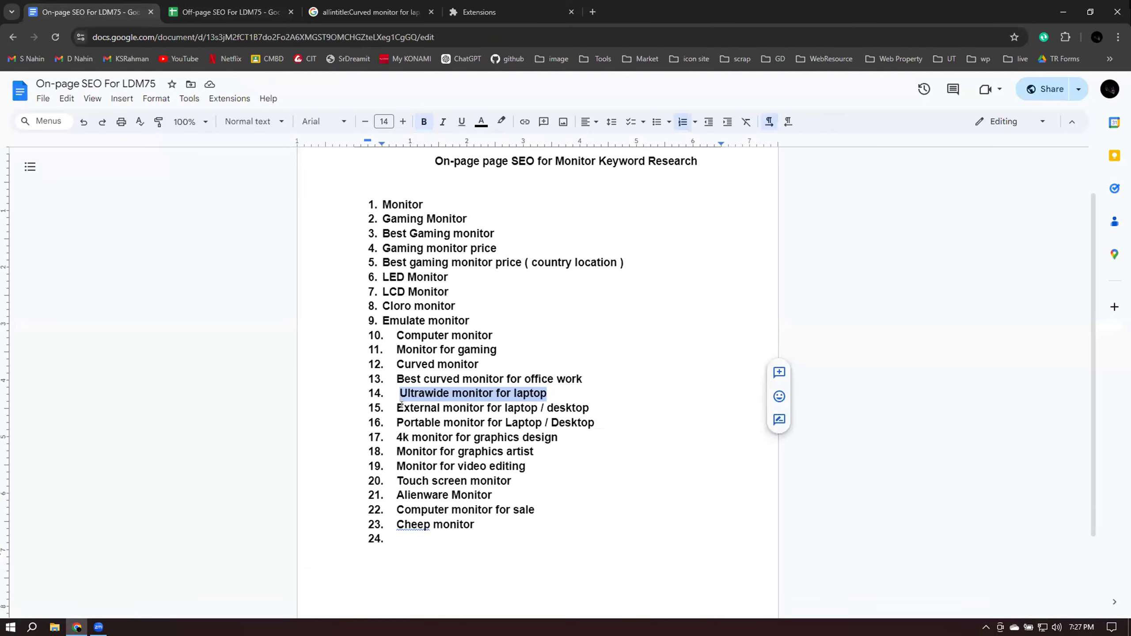
pyautogui.moveTo(394, 405); pyautogui.dragTo(591, 419)
pyautogui.click(580, 422)
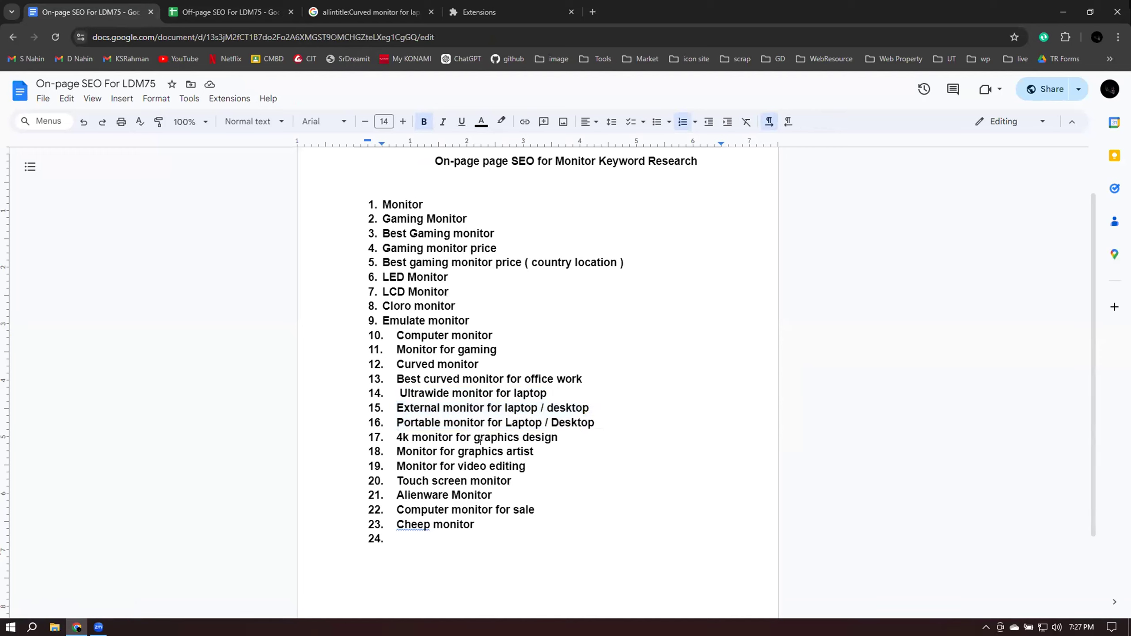
pyautogui.moveTo(395, 408); pyautogui.dragTo(533, 403)
pyautogui.hotkey('ctrl', 'c')
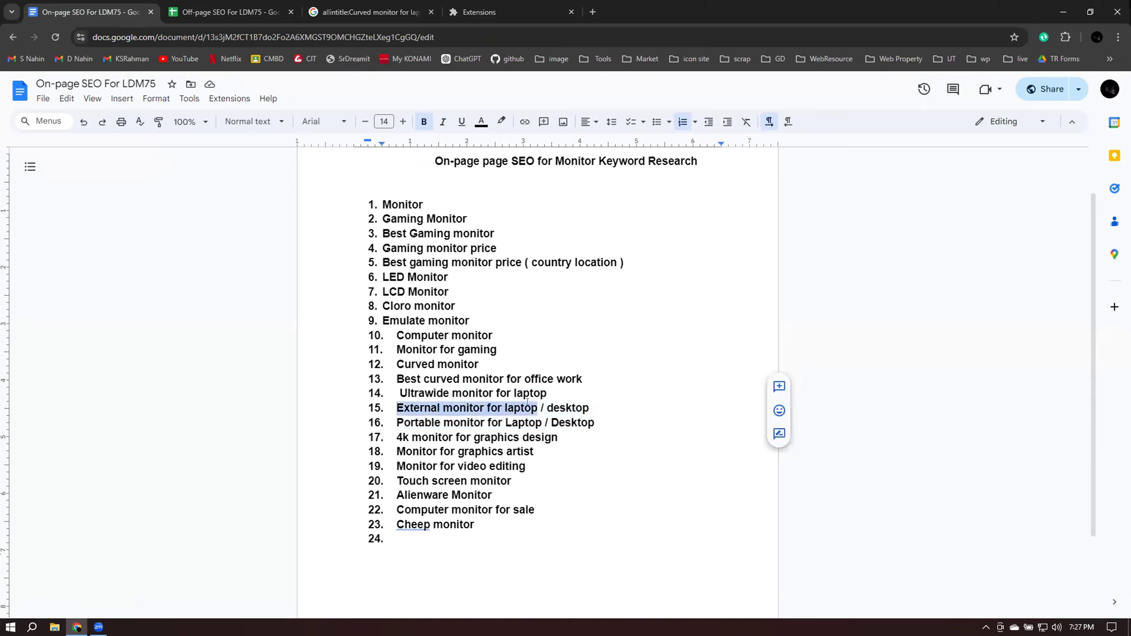
# Search Google for the copied "External monitor for laptop" and examine its search volume and the results' domain metrics
pyautogui.click(368, 9)
pyautogui.click(260, 99)
pyautogui.hotkey('ctrl', 'a')
pyautogui.hotkey('ctrl', 'v')
pyautogui.click(171, 126)
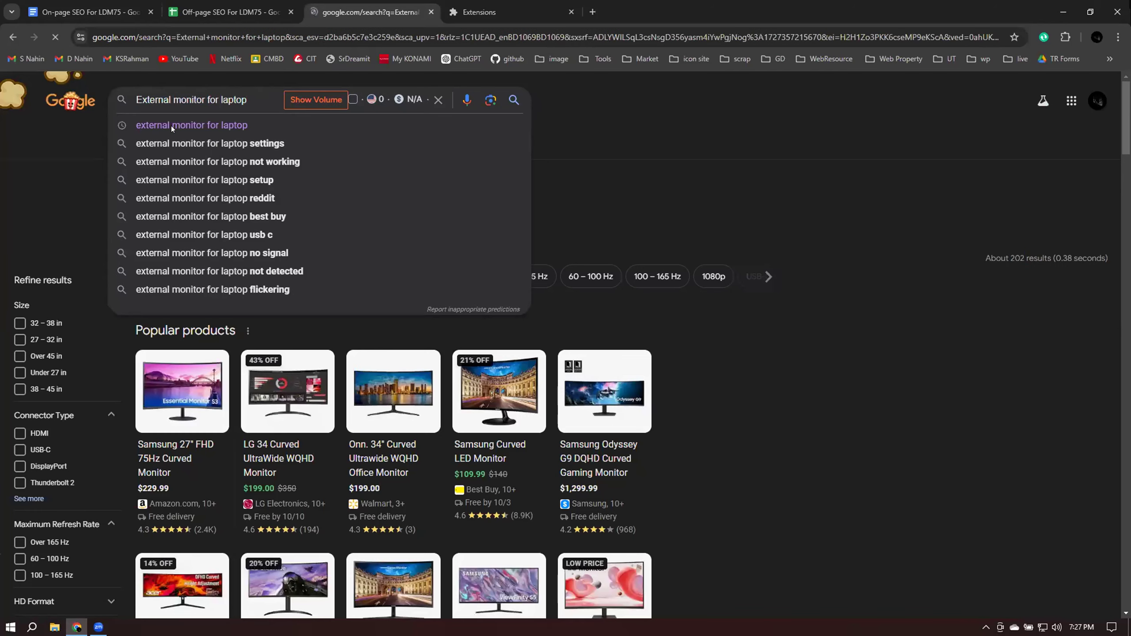
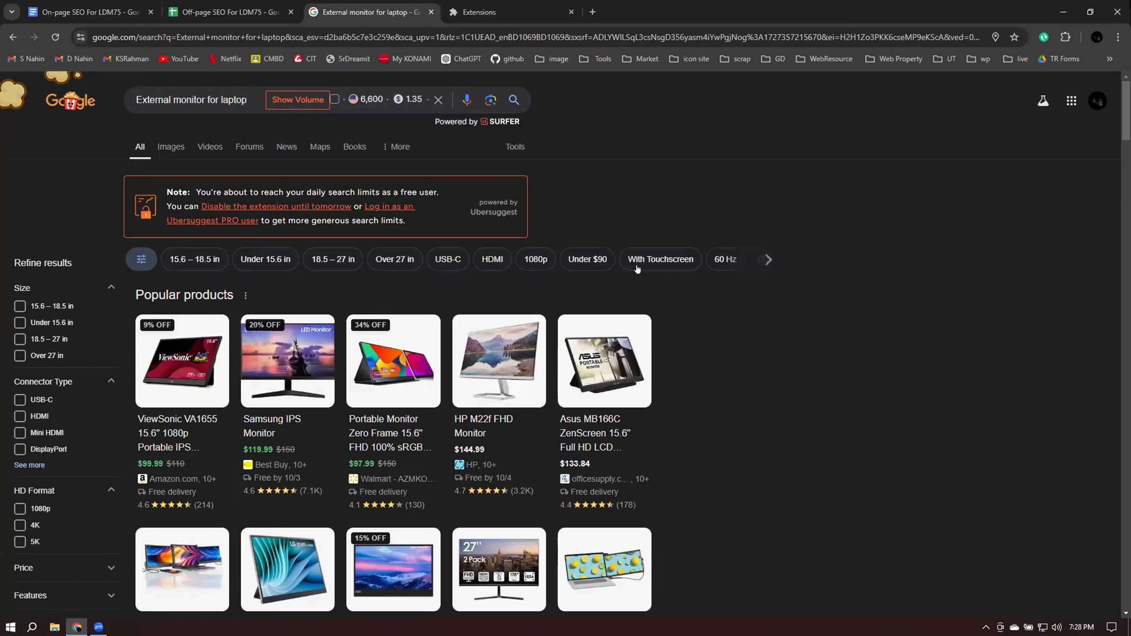
pyautogui.scroll(-10, 641, 267)
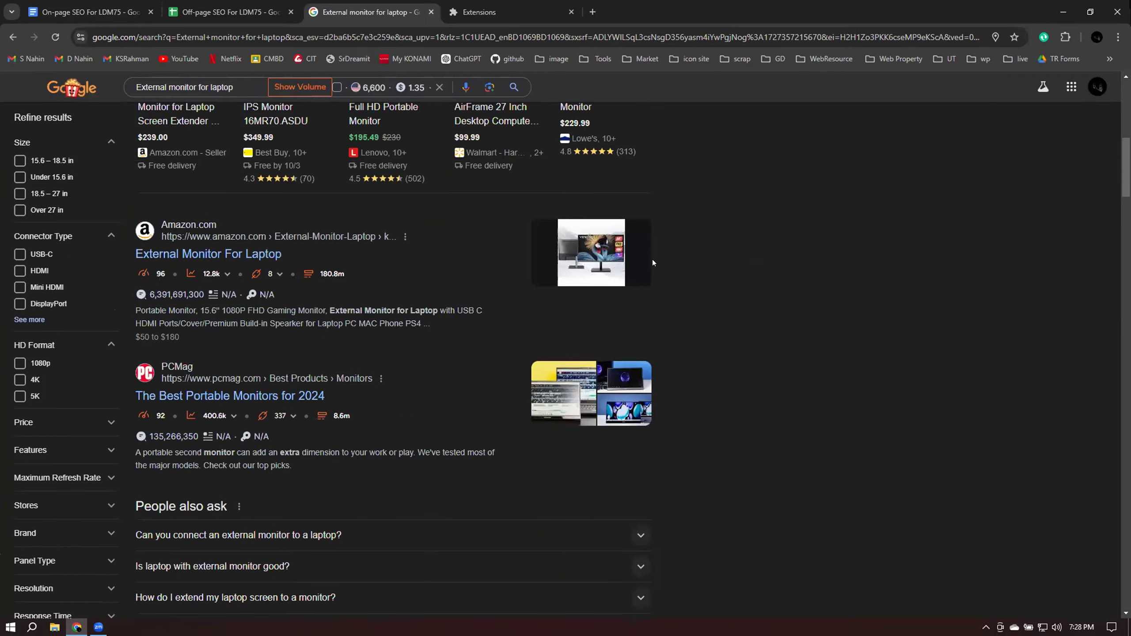
pyautogui.scroll(-5, 652, 259)
pyautogui.scroll(-10, 652, 260)
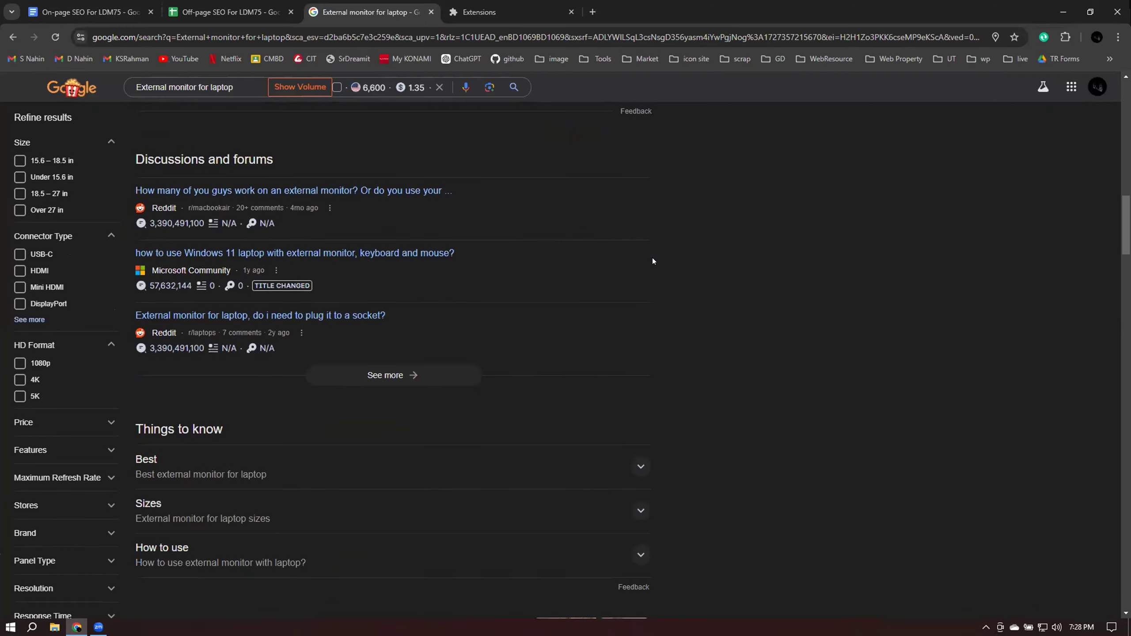
pyautogui.scroll(20, 623, 290)
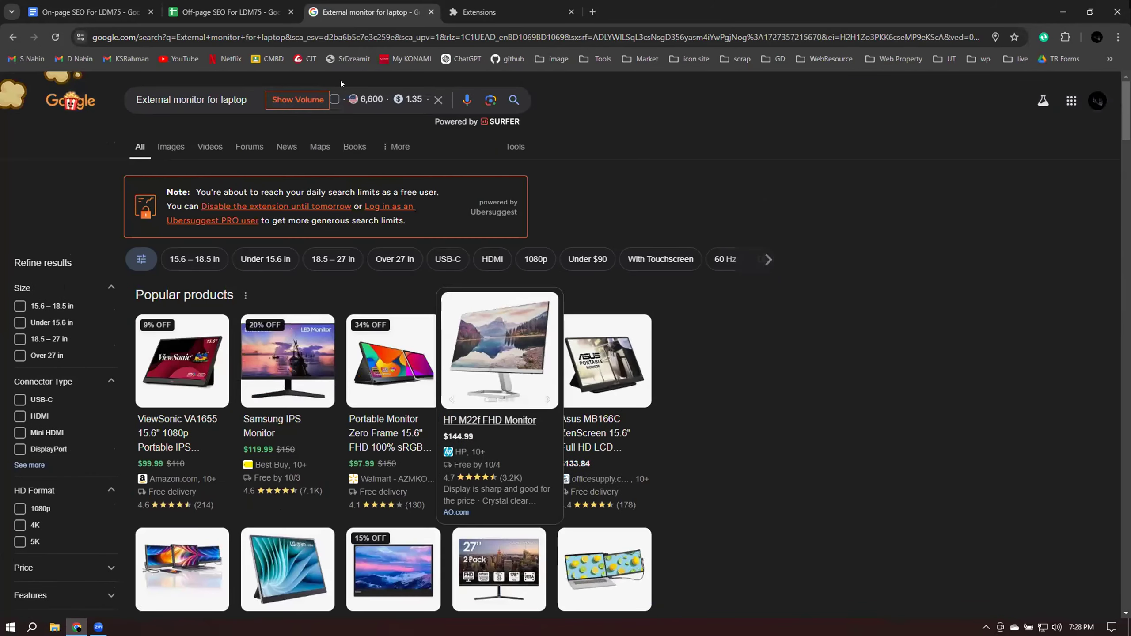
# Search Google for "allintitle:External monitor for laptop" and show the result count
pyautogui.click(137, 94)
pyautogui.write('allintit')
pyautogui.write('le:')
pyautogui.press('Return')
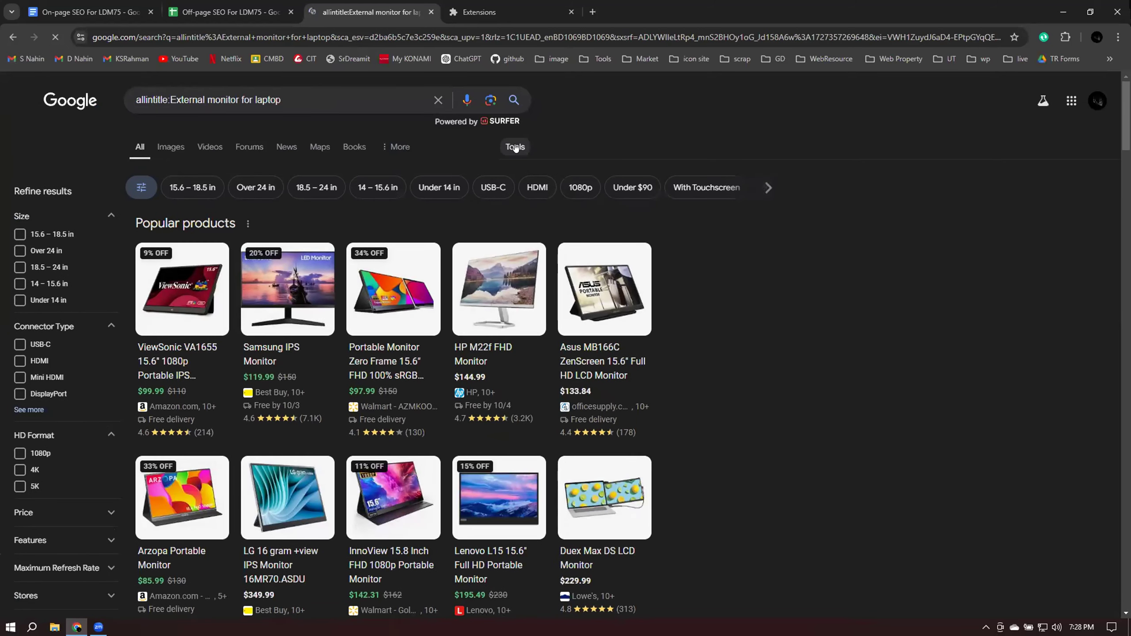
pyautogui.click(515, 147)
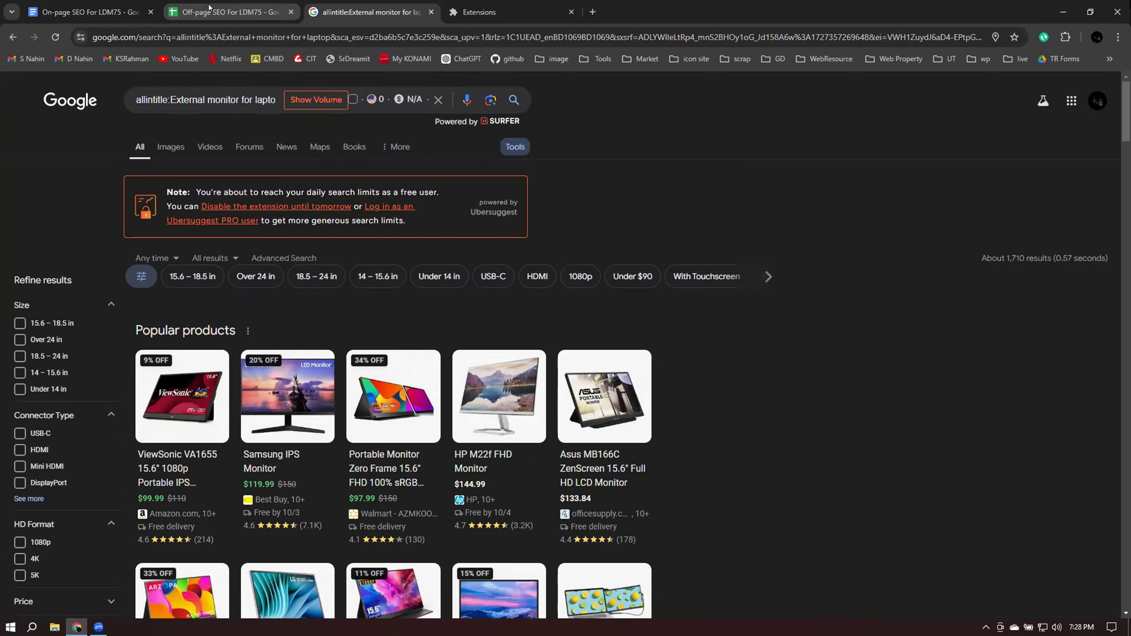
# Fill row 9 of the Off-page SEO spreadsheet with External monitor for laptop, monthly search 6600, All in Title 1710 and DA 95
pyautogui.click(229, 13)
pyautogui.doubleClick(108, 271)
pyautogui.write('External monitor for laptop')
pyautogui.doubleClick(207, 270)
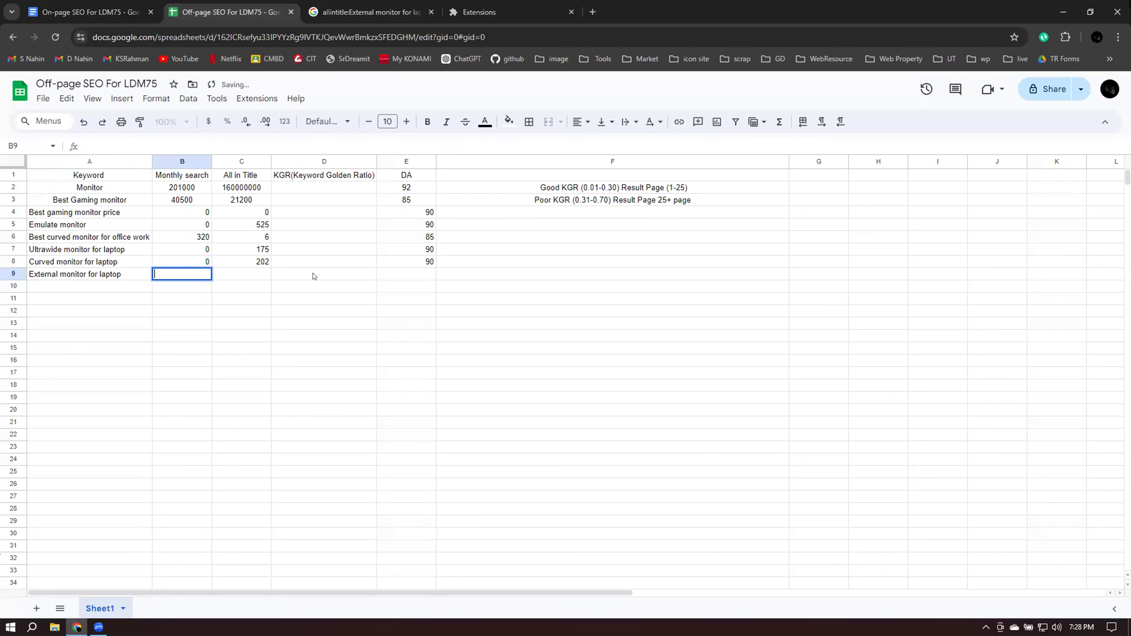
pyautogui.write('600')
pyautogui.press('BackSpace')
pyautogui.write('600')
pyautogui.press('Tab')
pyautogui.write('1710')
pyautogui.click(429, 274)
pyautogui.doubleClick(428, 272)
pyautogui.write('95')
pyautogui.press('Return')
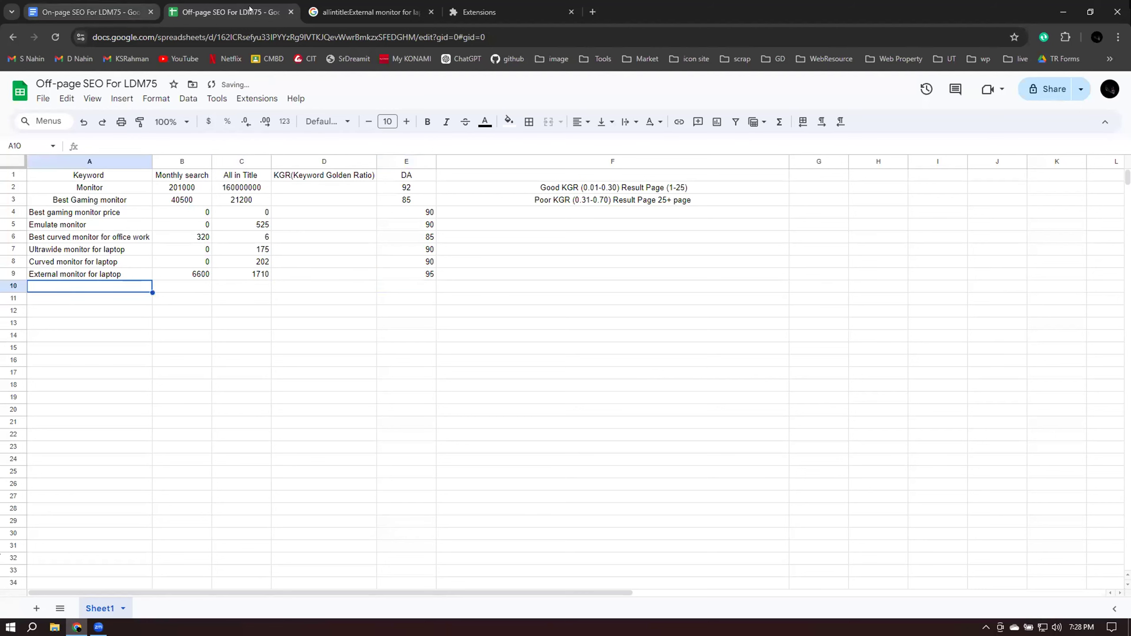
# Change the Google query to "portable monitor for laptop", search for it and examine the search volume and the results' domain metrics
pyautogui.click(364, 12)
pyautogui.click(173, 91)
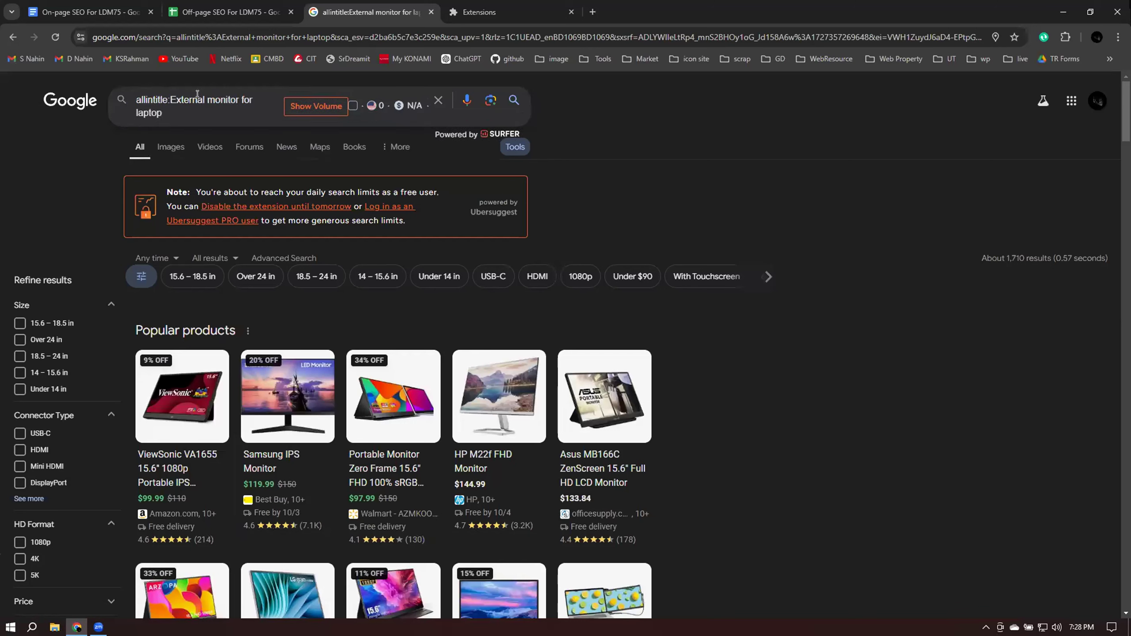
pyautogui.moveTo(202, 94); pyautogui.dragTo(126, 93)
pyautogui.write('portabl')
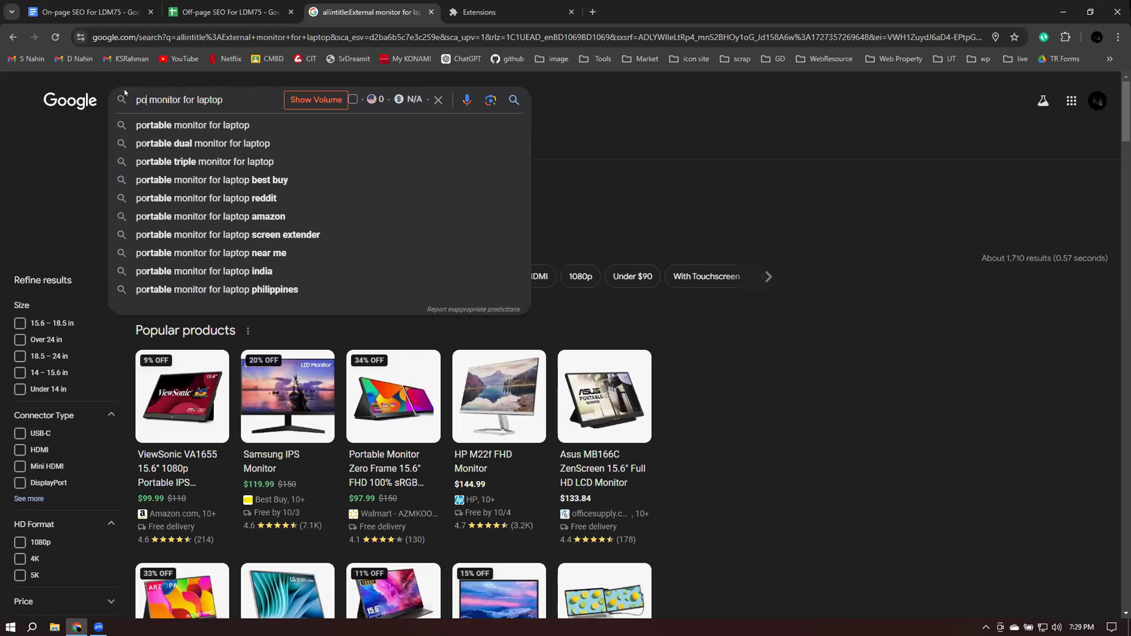
pyautogui.write('e')
pyautogui.press('Return')
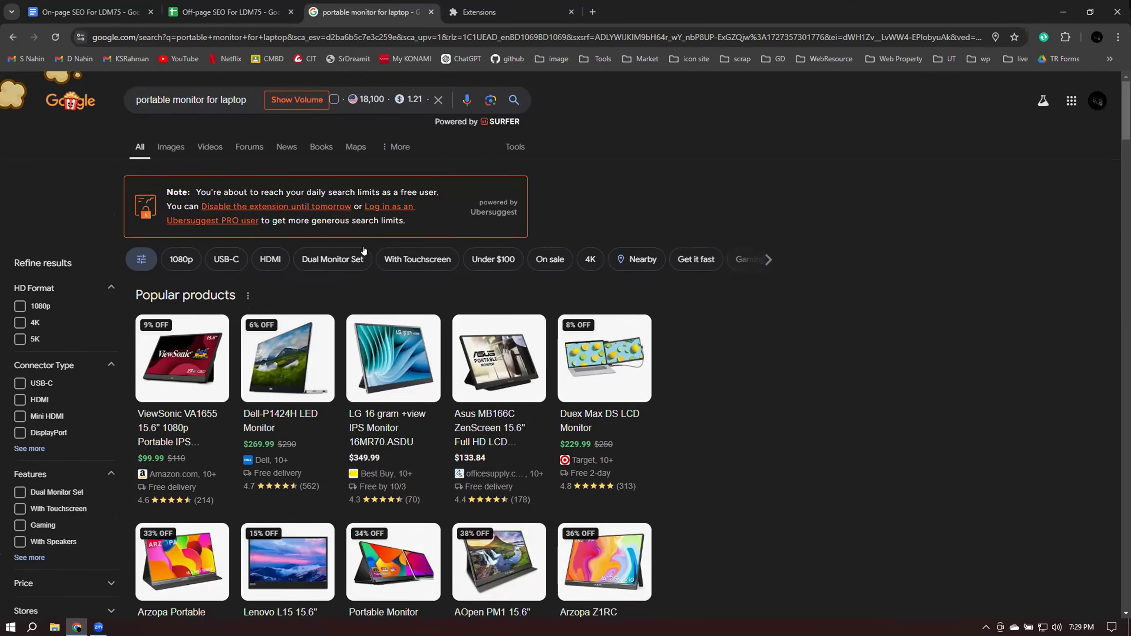
pyautogui.scroll(-8, 363, 250)
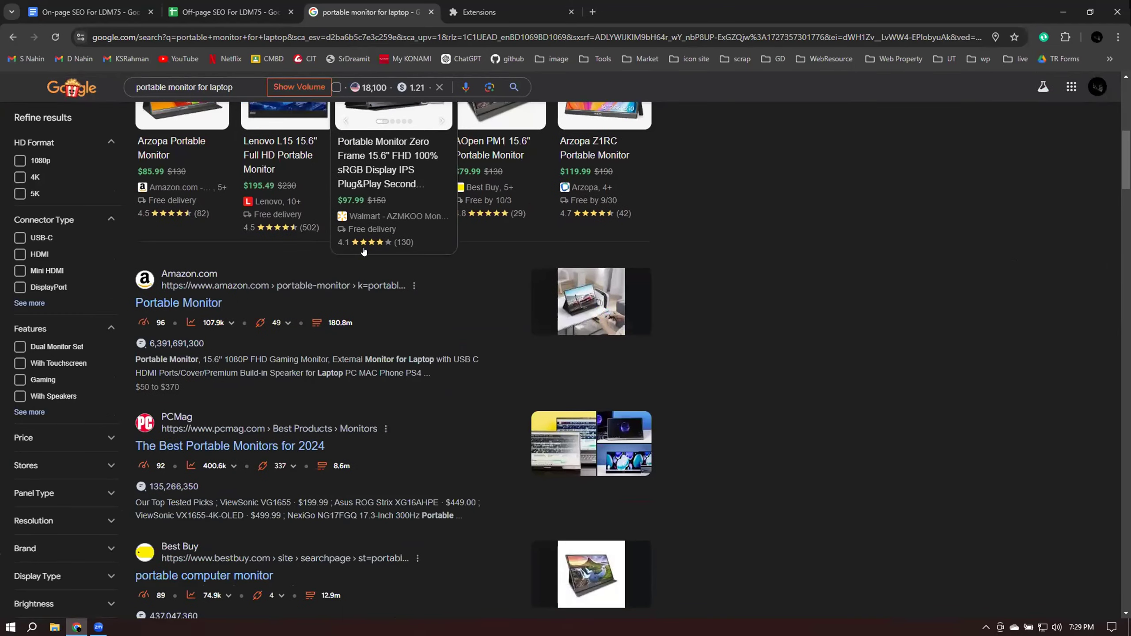
pyautogui.scroll(-7, 363, 250)
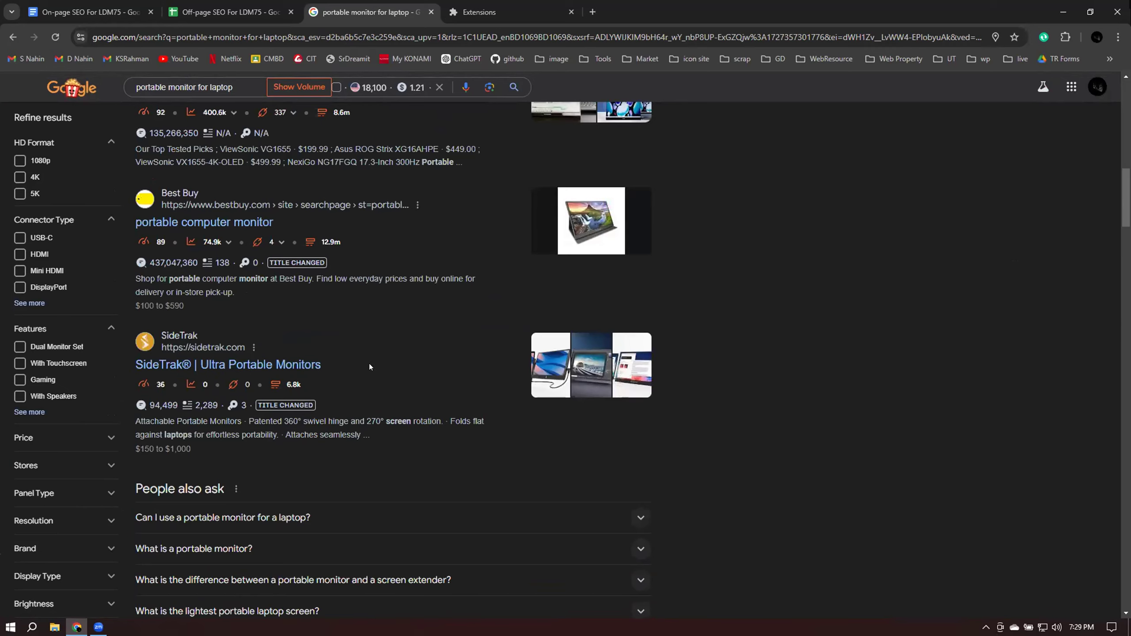
pyautogui.scroll(-7, 369, 364)
pyautogui.scroll(10, 367, 368)
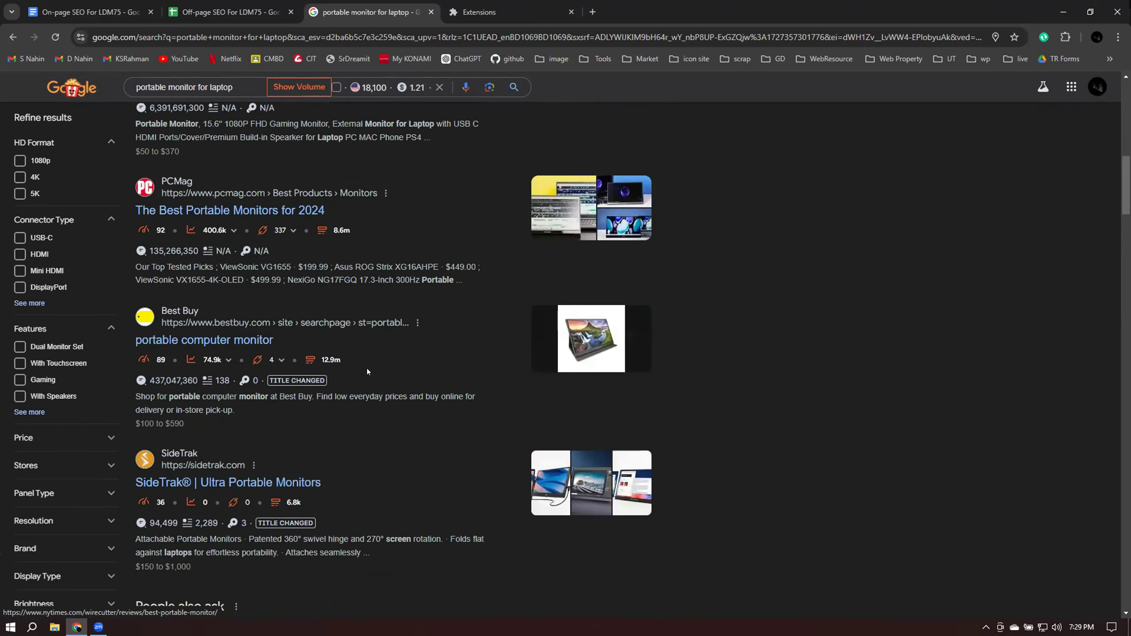
pyautogui.scroll(15, 366, 371)
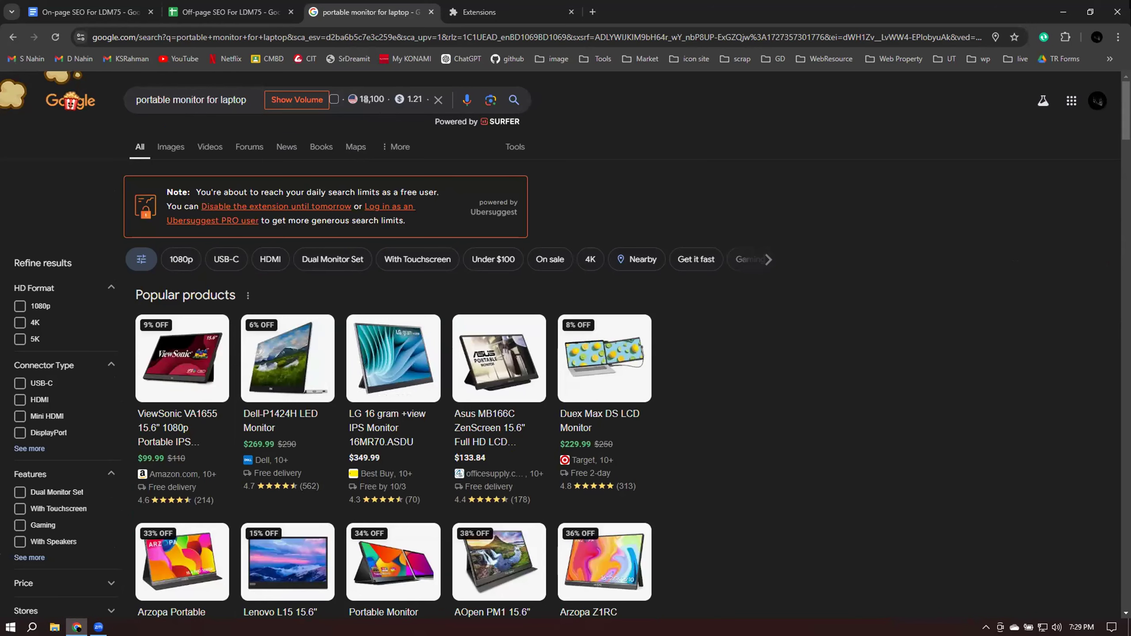
# Search Google for "allintitle:portable monitor for laptop" and show the result count
pyautogui.click(515, 146)
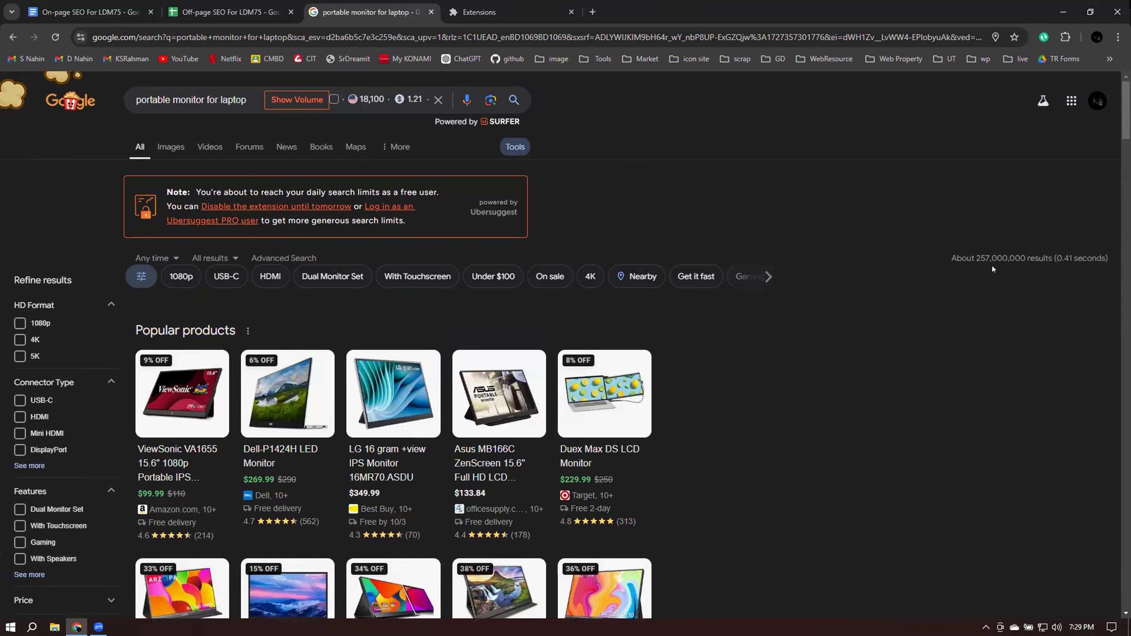
pyautogui.click(136, 98)
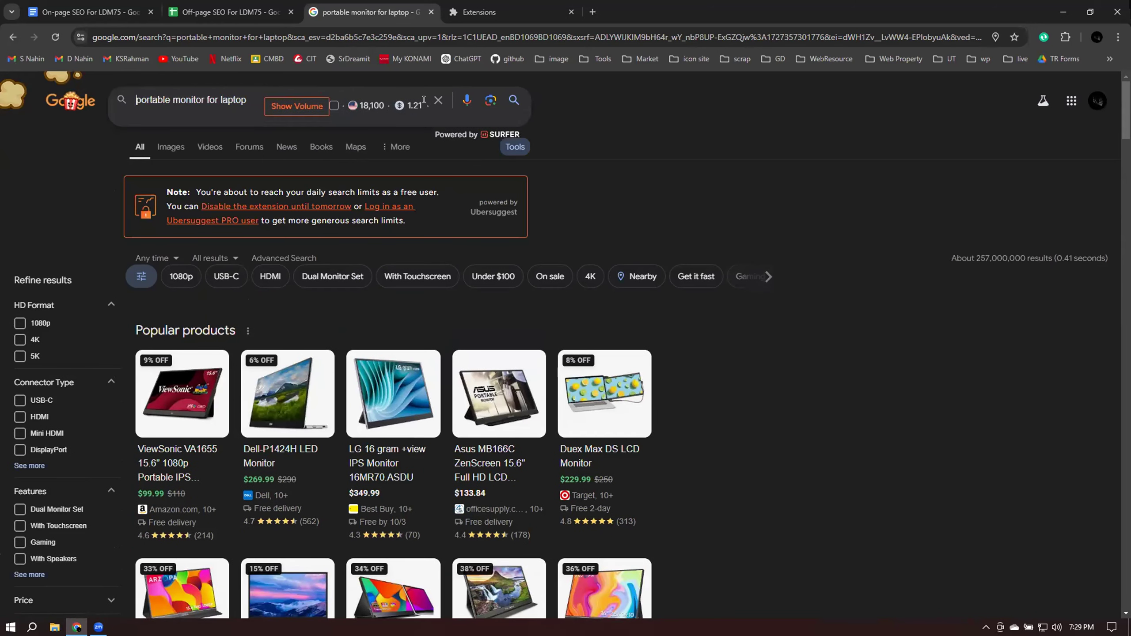
pyautogui.write('allintit')
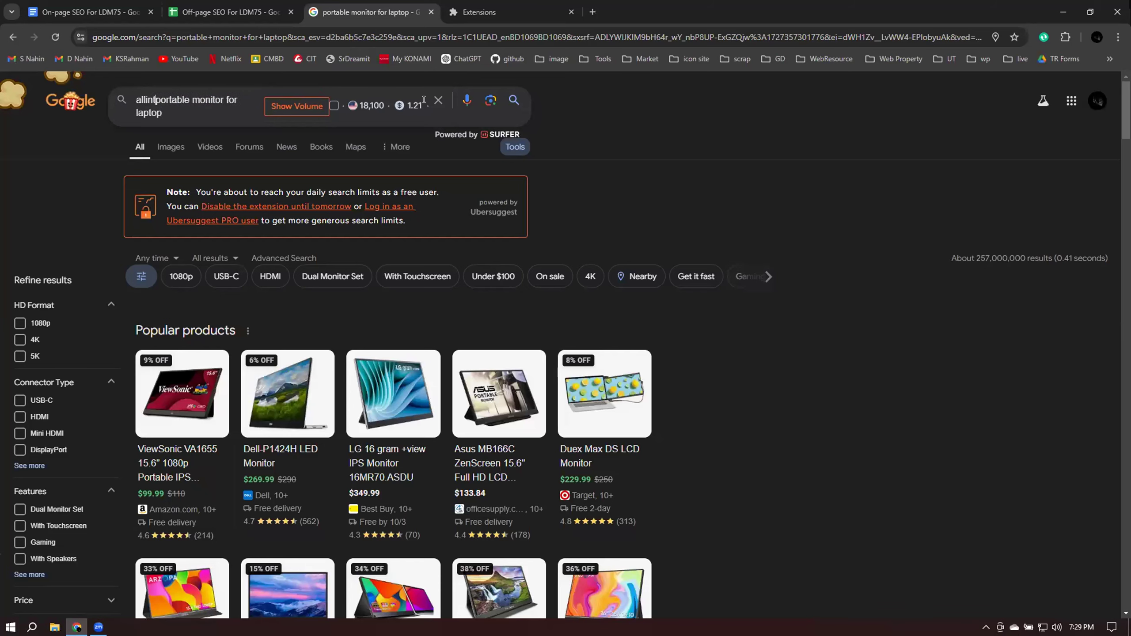
pyautogui.write('le:')
pyautogui.press('Return')
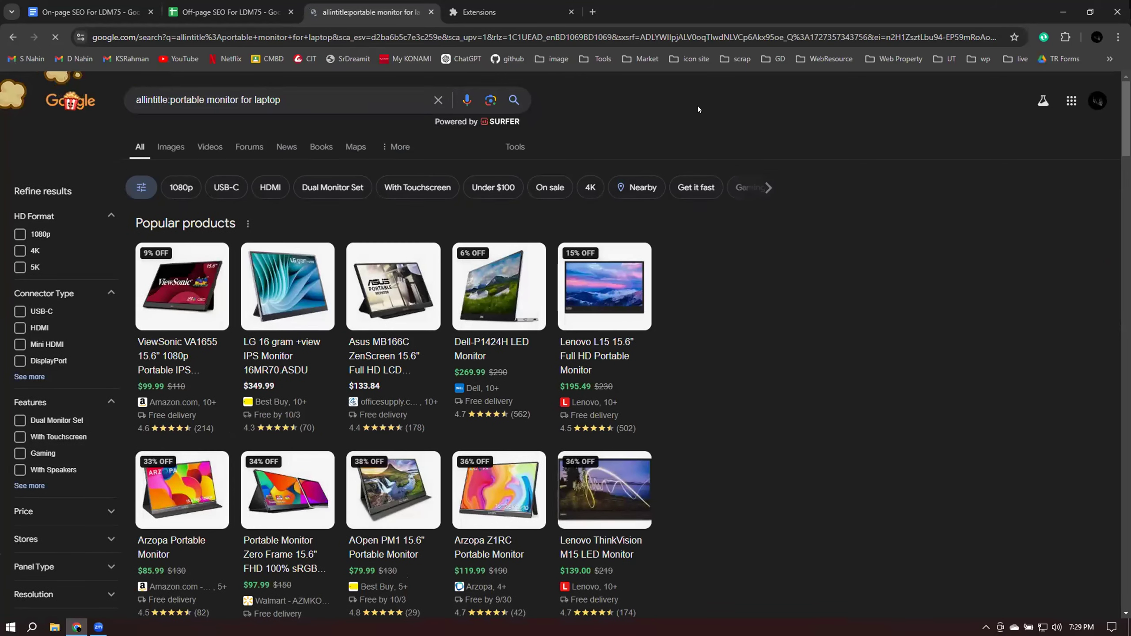
pyautogui.click(515, 146)
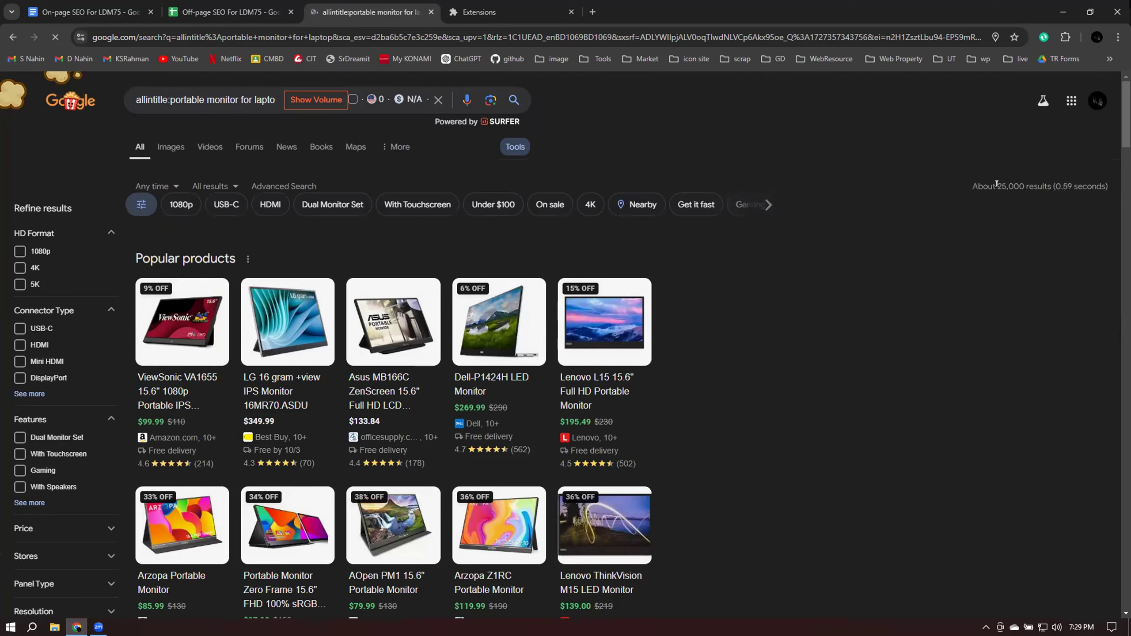
pyautogui.doubleClick(1010, 186)
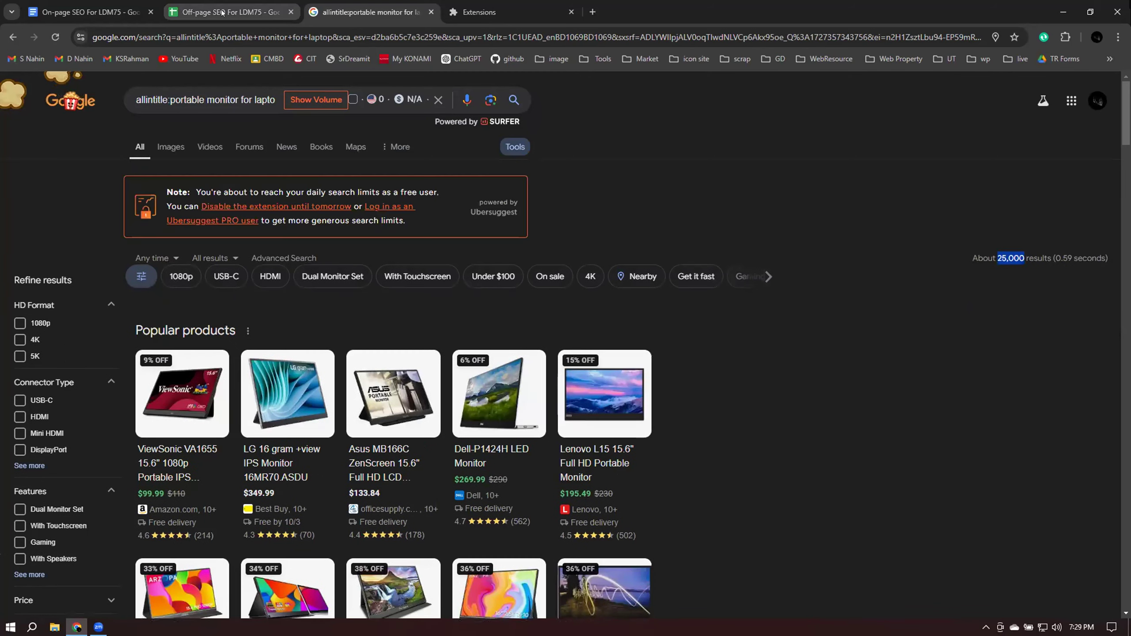
# Enter the External monitor for laptop keyword in A10 of the spreadsheet and edit it to read Portable monitor for laptop
pyautogui.click(209, 13)
pyautogui.doubleClick(99, 287)
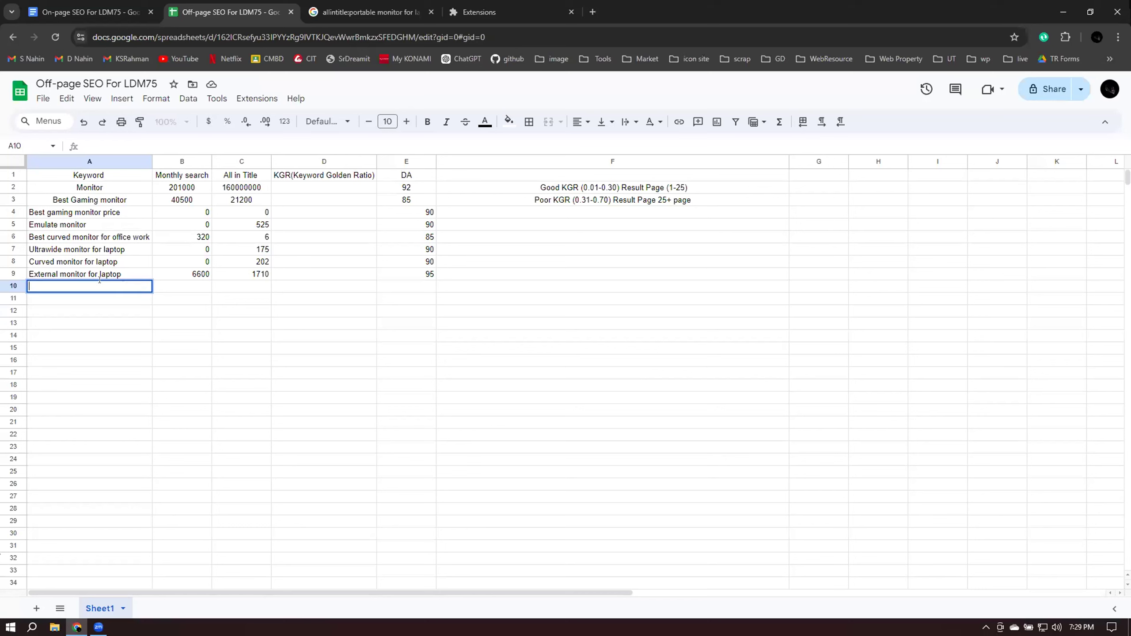
pyautogui.write('External monitor for laptop')
pyautogui.moveTo(57, 285); pyautogui.dragTo(26, 286)
pyautogui.write('Portable')
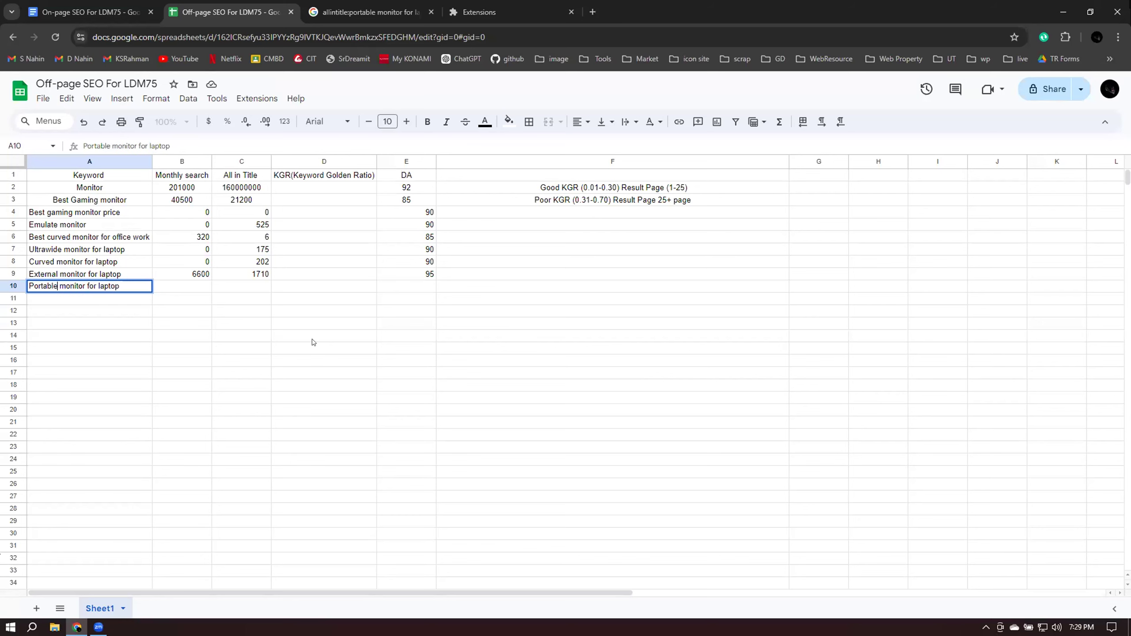
# Complete row 10 with monthly search 18100, All in Title 25000 and DA 95
pyautogui.doubleClick(194, 287)
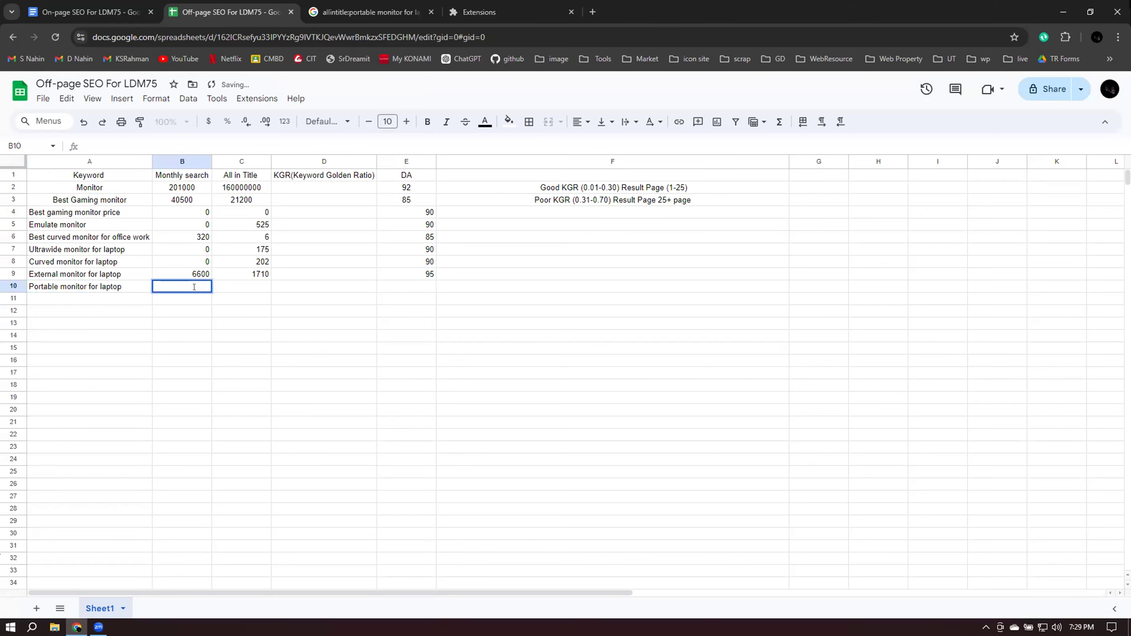
pyautogui.write('18100')
pyautogui.press('Tab')
pyautogui.write('2500')
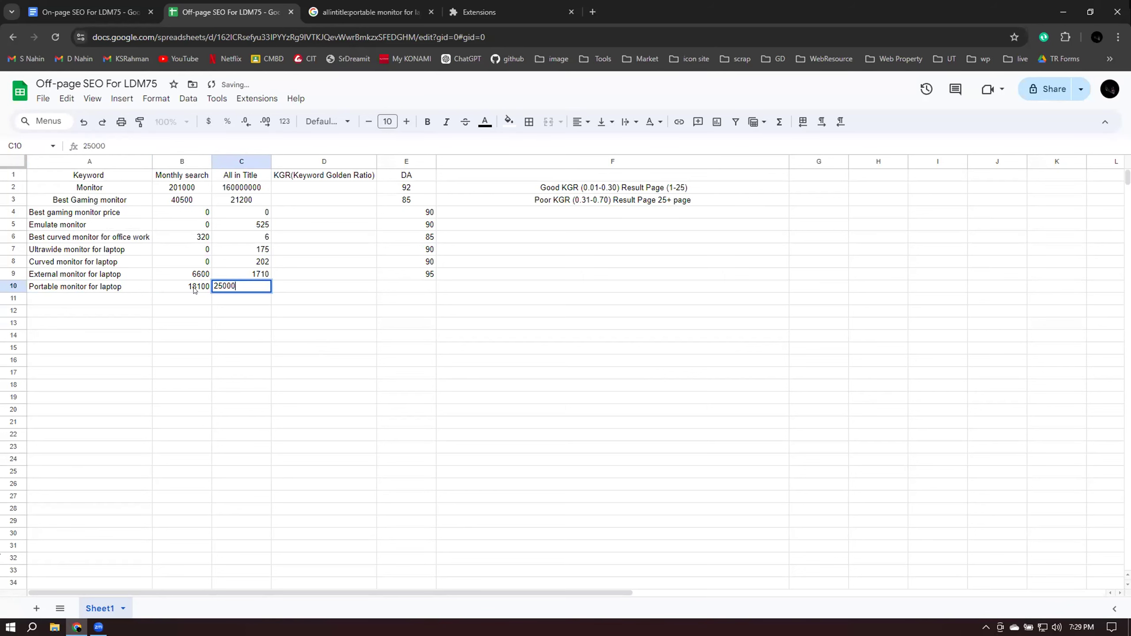
pyautogui.doubleClick(410, 285)
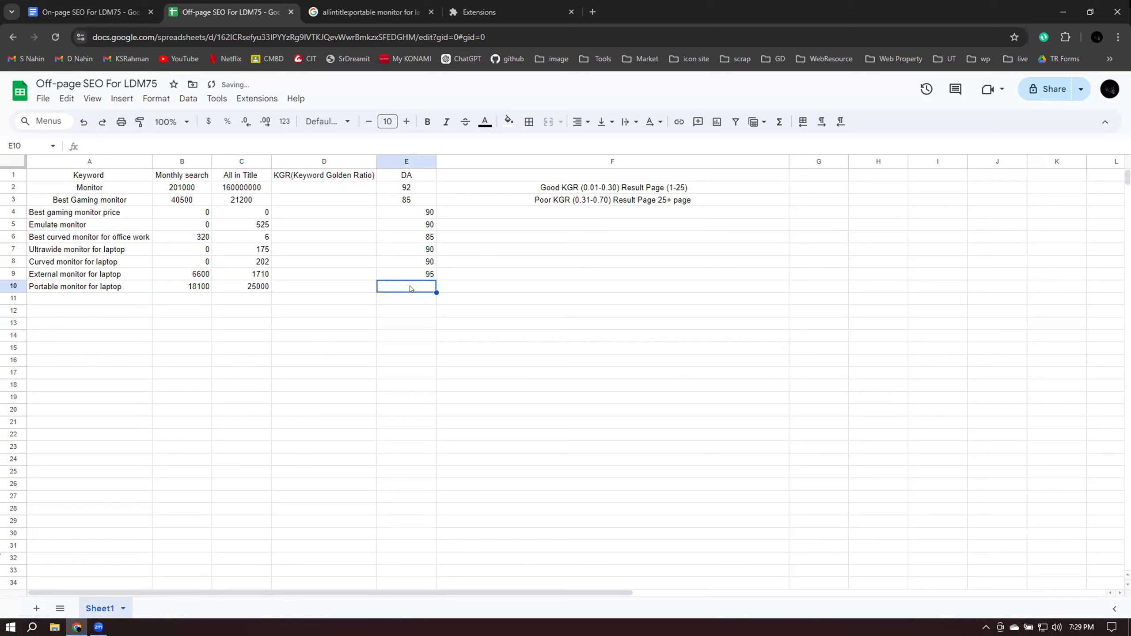
pyautogui.write('95')
pyautogui.press('Return')
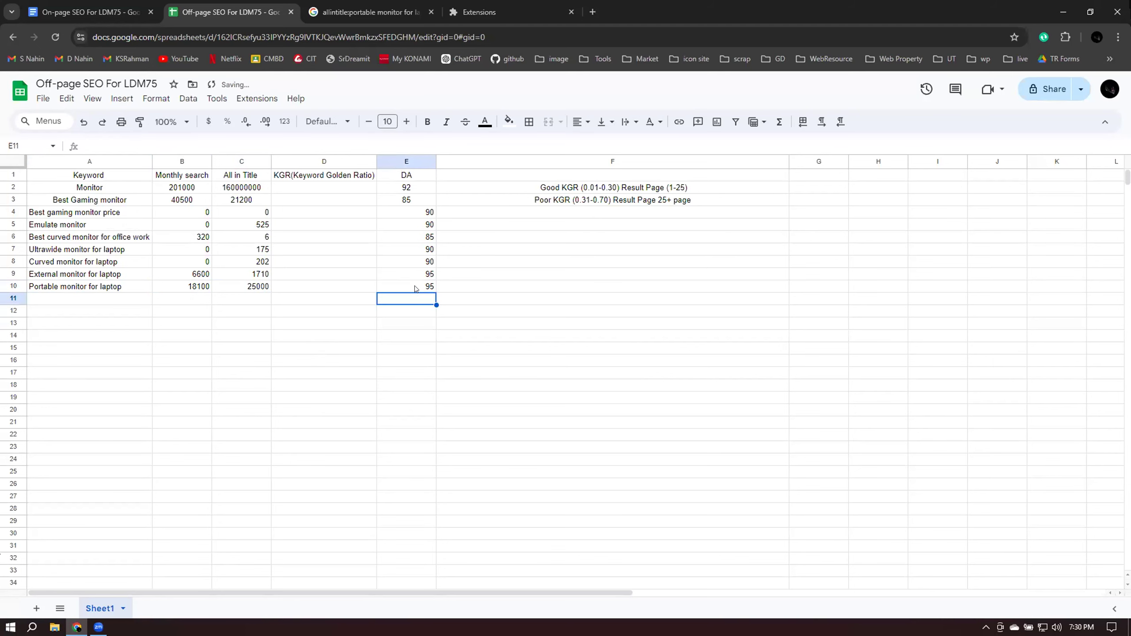
# Copy the keyword "4k monitor for graphics design" from the numbered list in the On-page SEO For LDM75 document
pyautogui.click(89, 12)
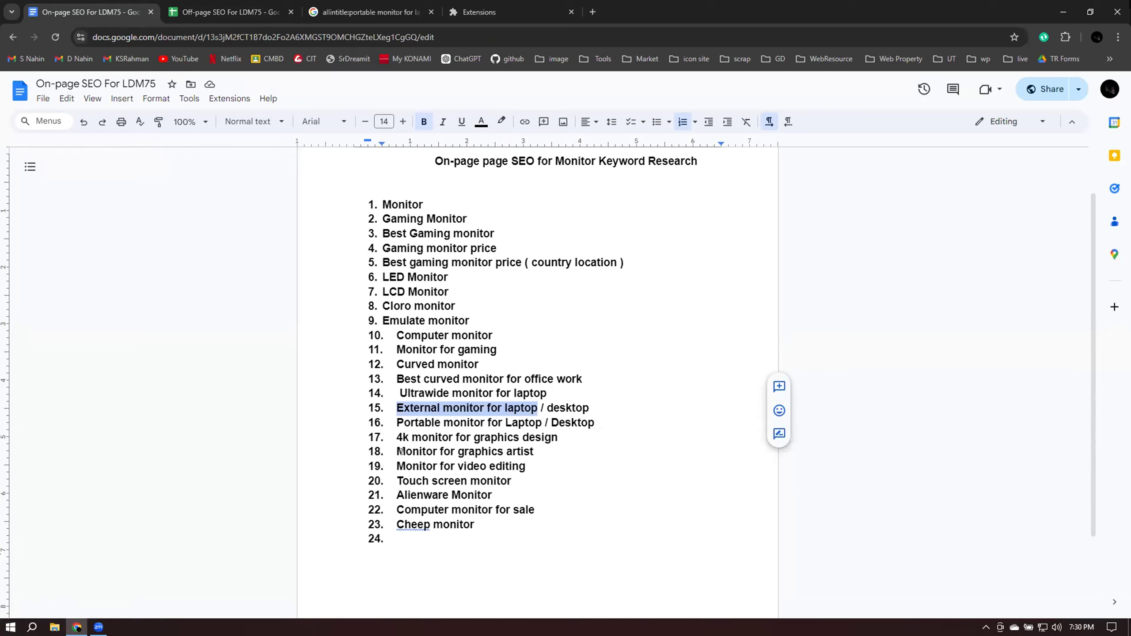
pyautogui.moveTo(395, 438); pyautogui.dragTo(552, 439)
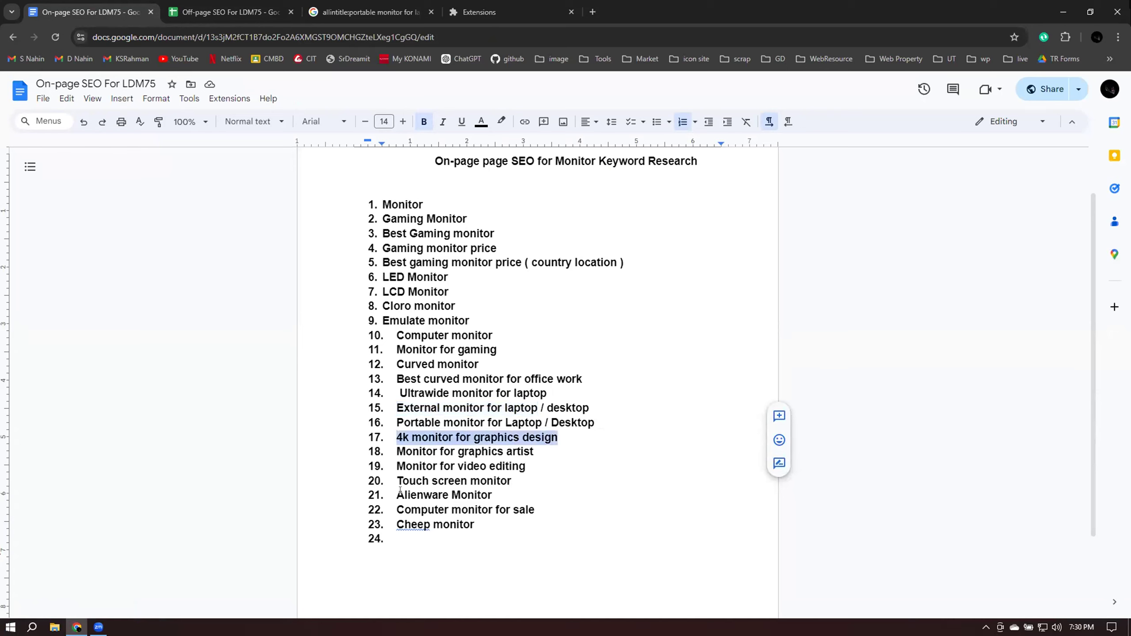
pyautogui.moveTo(394, 494); pyautogui.dragTo(488, 490)
pyautogui.moveTo(392, 509); pyautogui.dragTo(531, 510)
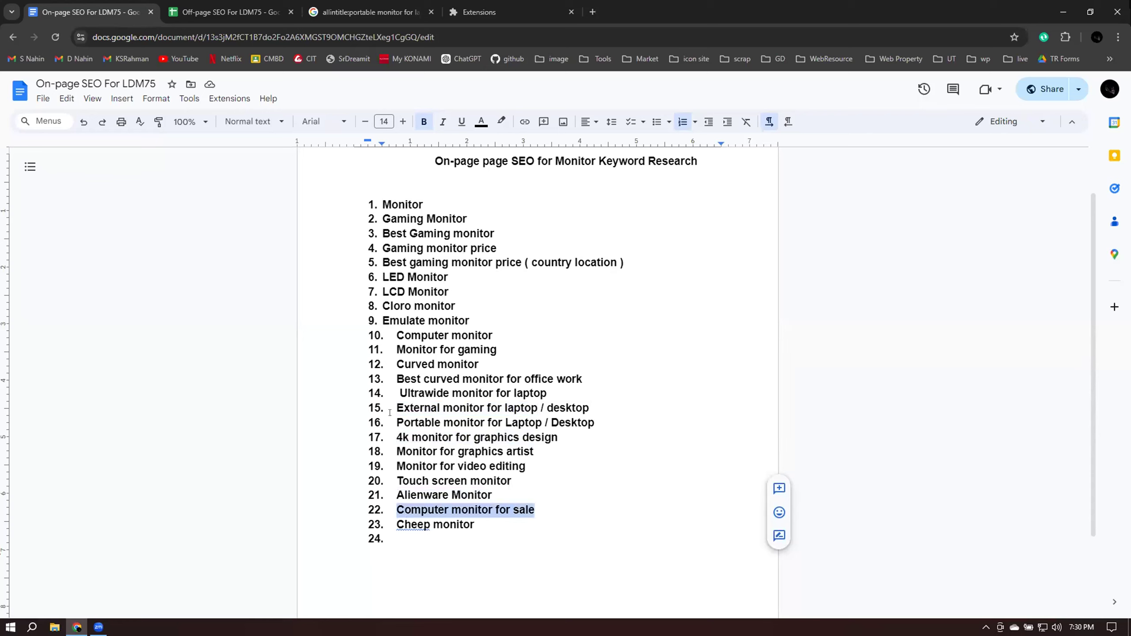
pyautogui.moveTo(395, 446); pyautogui.dragTo(532, 452)
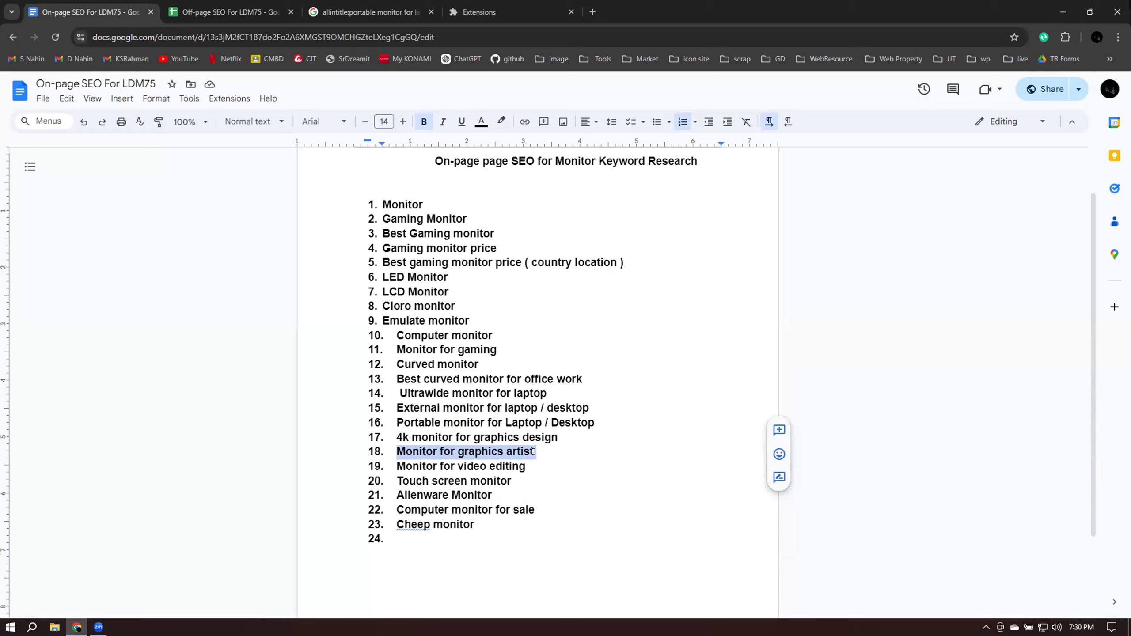
pyautogui.click(442, 434)
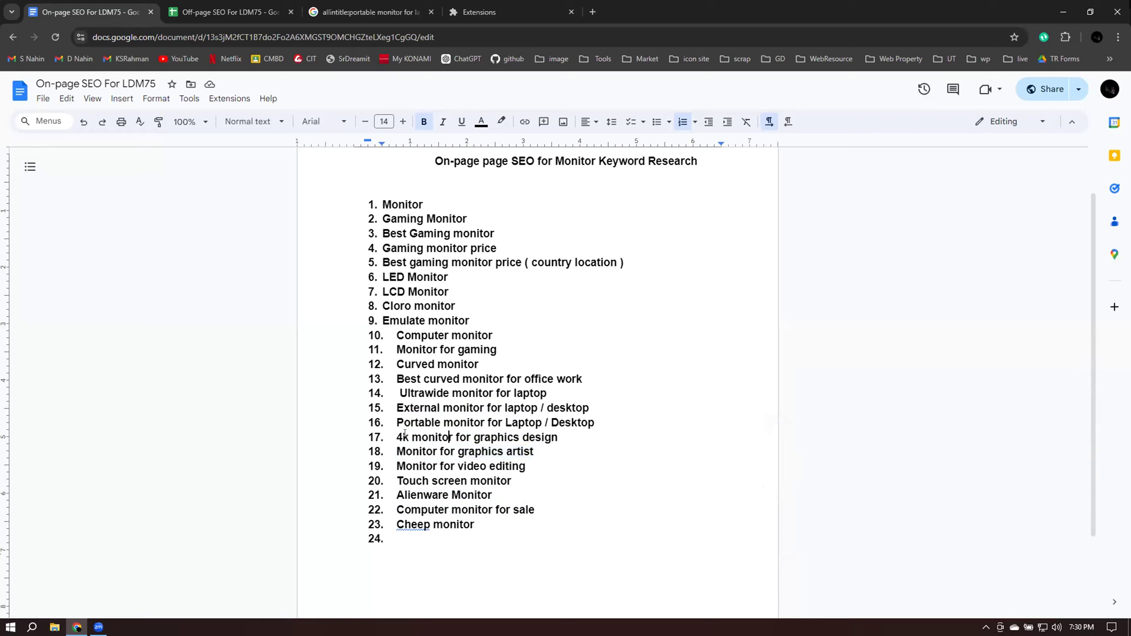
pyautogui.moveTo(397, 435); pyautogui.dragTo(552, 432)
pyautogui.hotkey('ctrl', 'c')
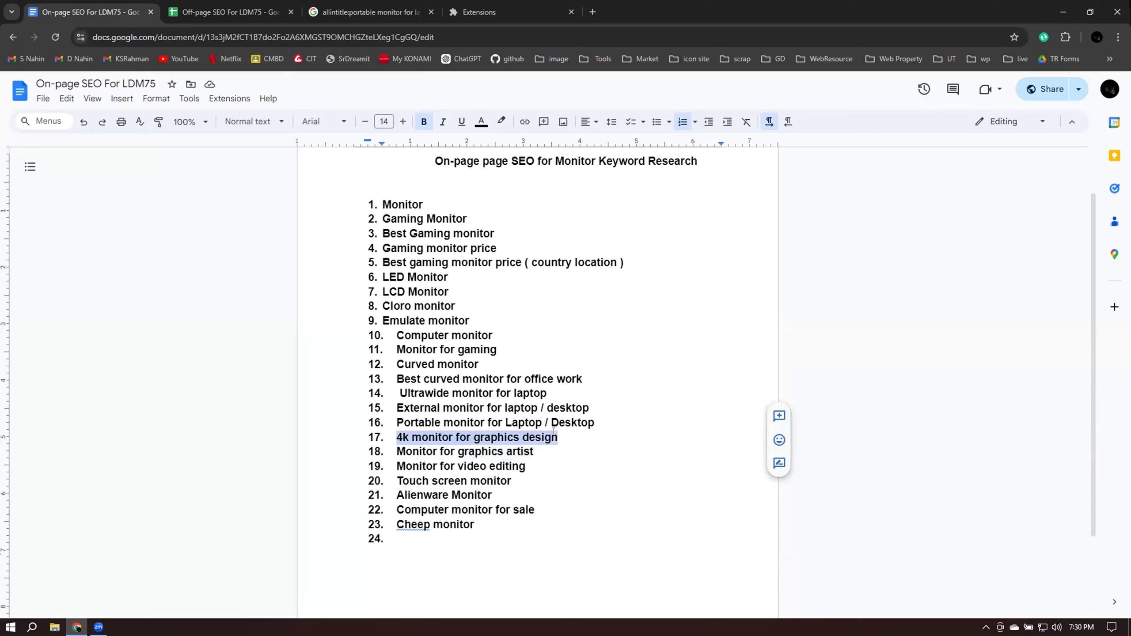
# Replace the Google query with "4k monitor for graphics design" and search for it
pyautogui.click(365, 12)
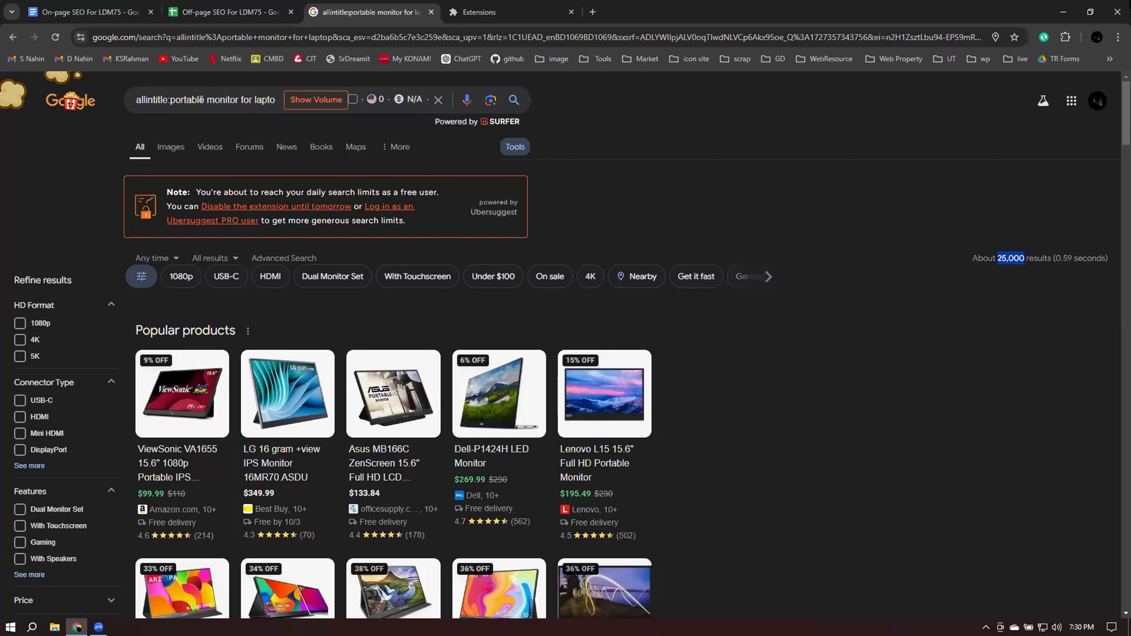
pyautogui.tripleClick(200, 99)
pyautogui.hotkey('ctrl', 'v')
pyautogui.press('Return')
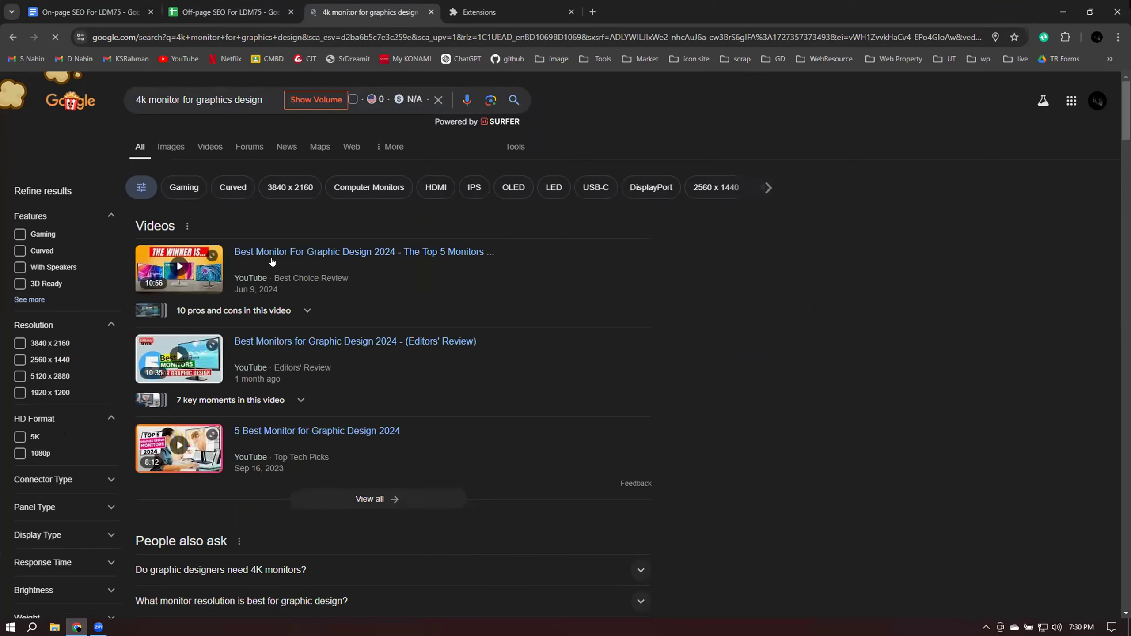
# Examine the search volume and the domain metrics of the results for the 4k monitor for graphics design query
pyautogui.scroll(-5, 273, 261)
pyautogui.scroll(-6, 273, 262)
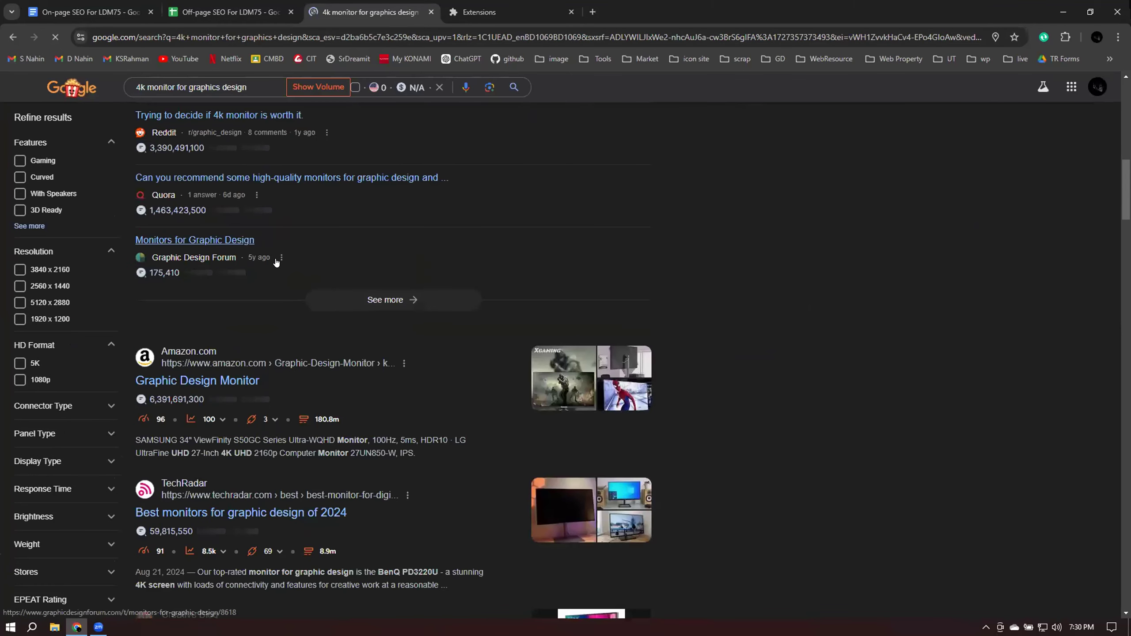
pyautogui.scroll(-6, 275, 265)
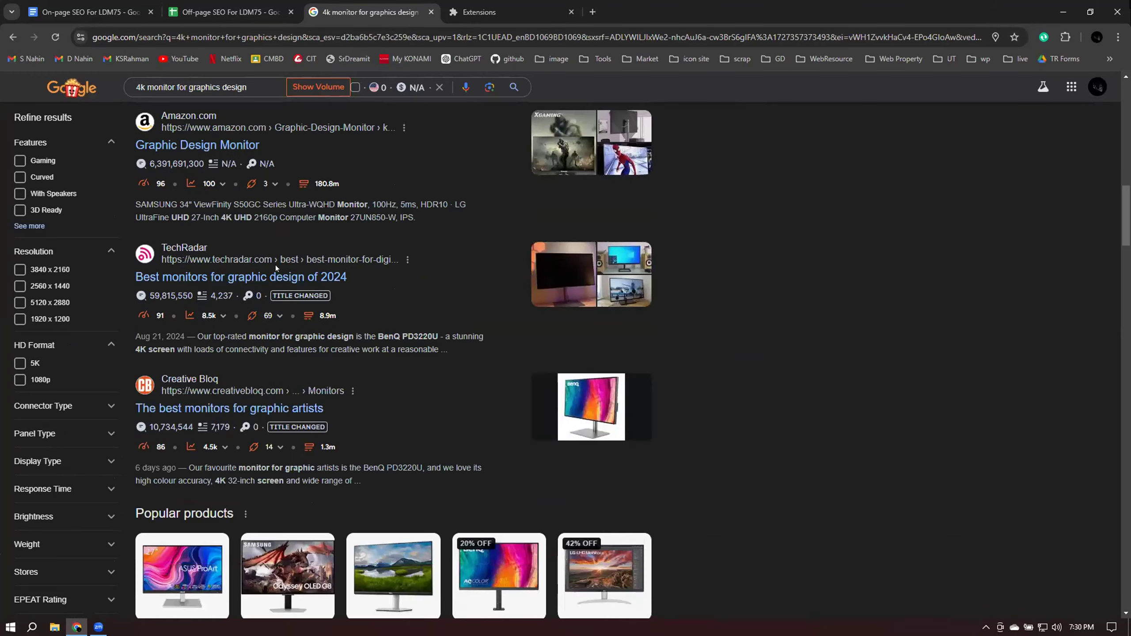
pyautogui.scroll(-8, 272, 267)
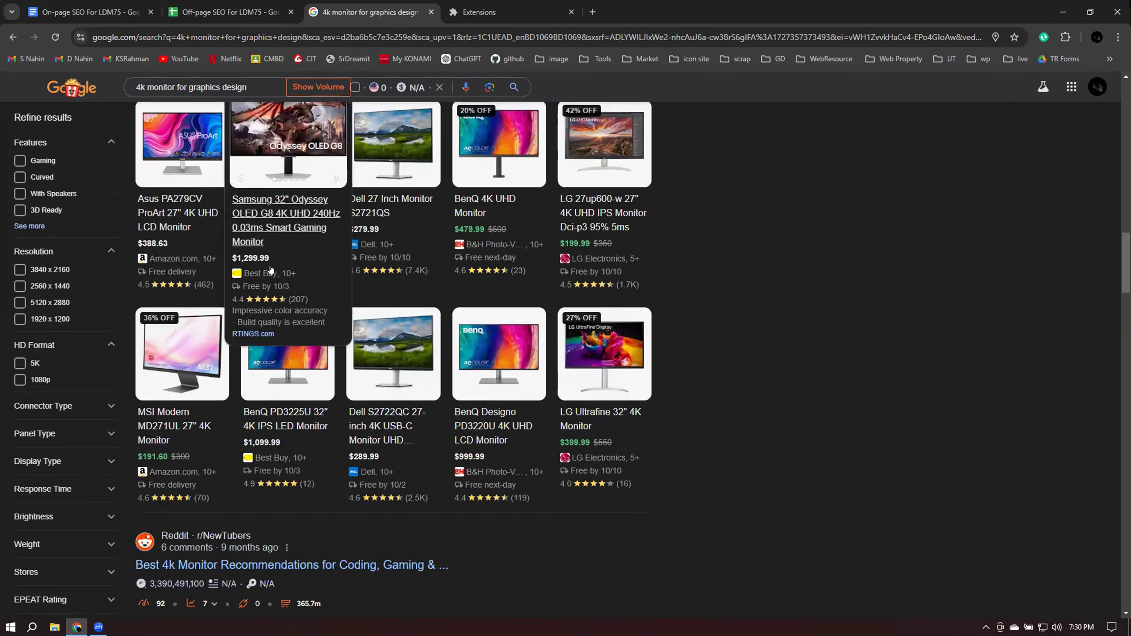
pyautogui.scroll(-15, 271, 268)
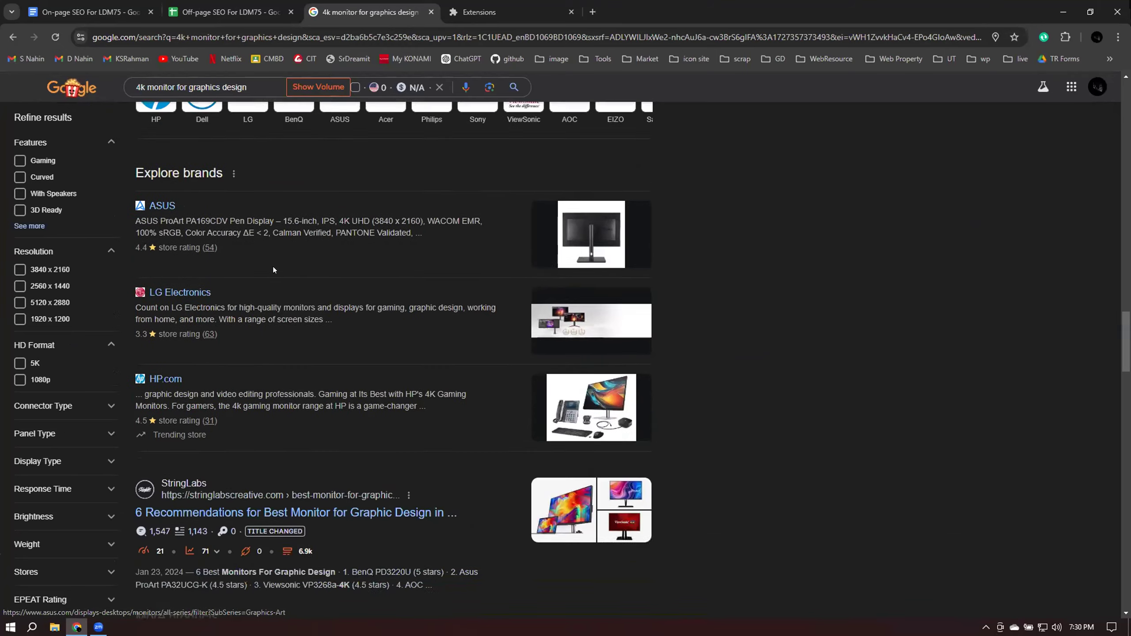
pyautogui.scroll(-15, 273, 270)
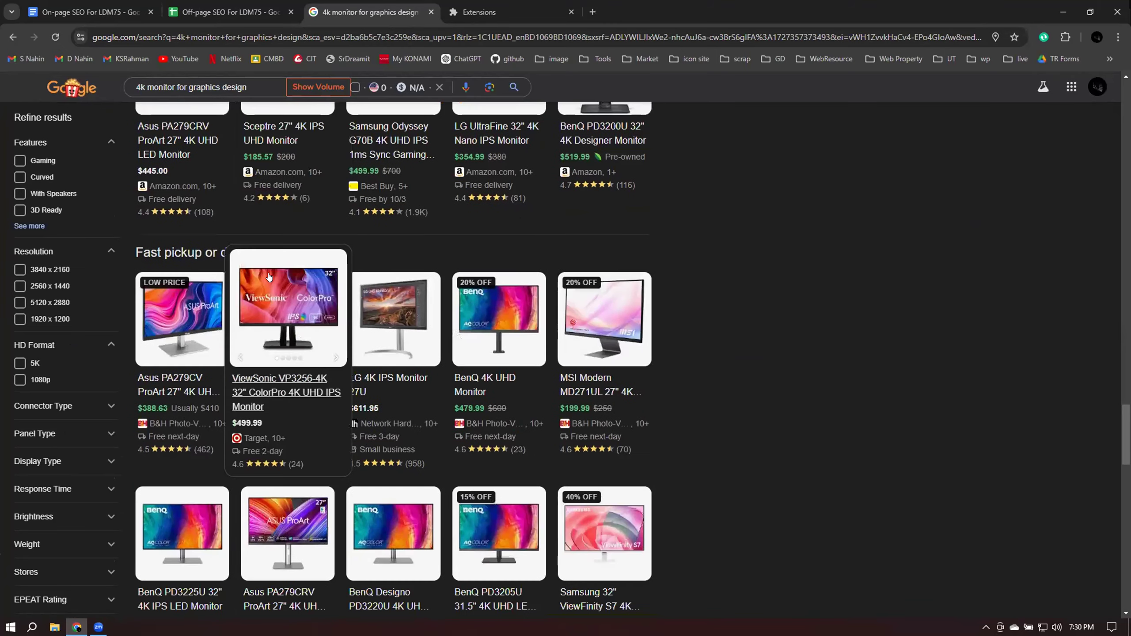
pyautogui.scroll(-4, 268, 277)
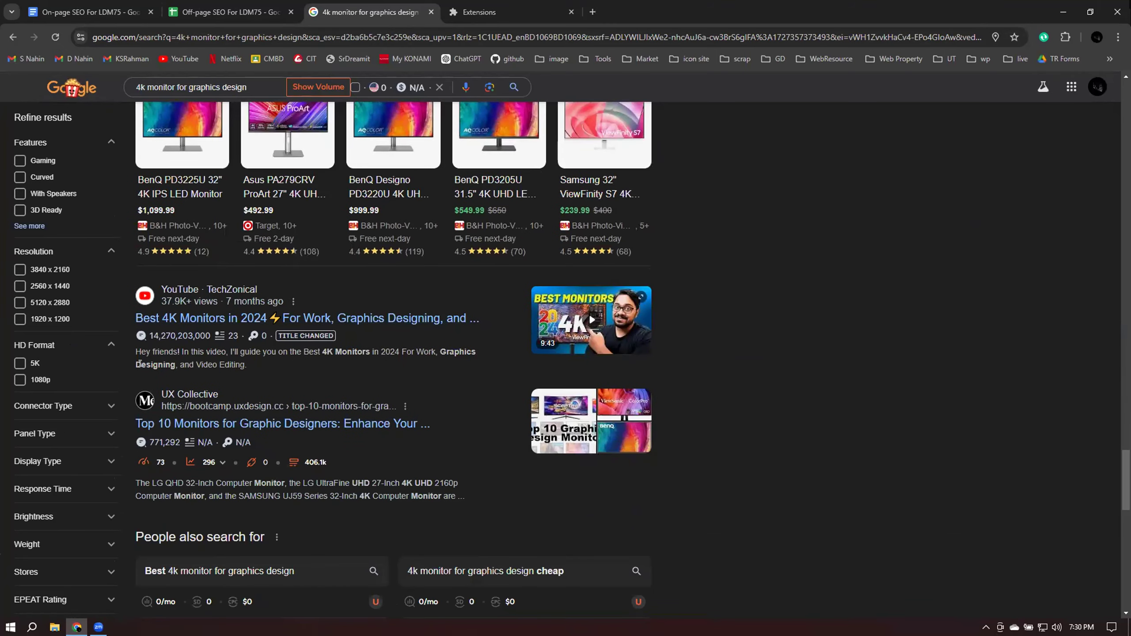
pyautogui.scroll(-6, 410, 379)
pyautogui.scroll(7, 448, 382)
pyautogui.scroll(20, 449, 379)
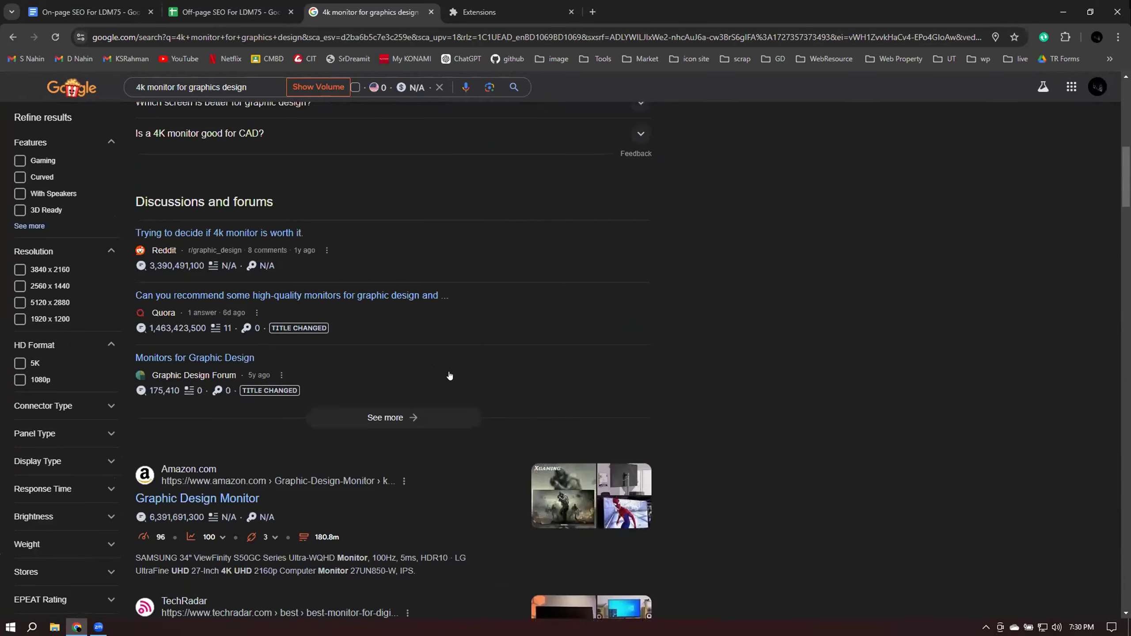
pyautogui.scroll(12, 450, 376)
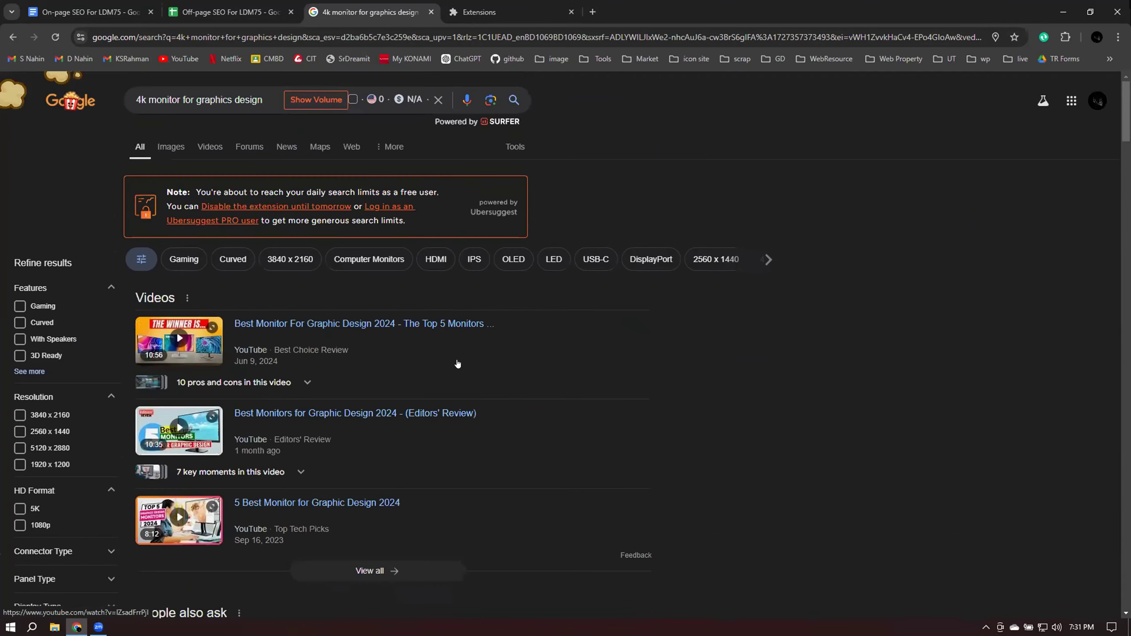
# Search Google for "allintitle:4k monitor for graphics design" and show the result count
pyautogui.click(136, 98)
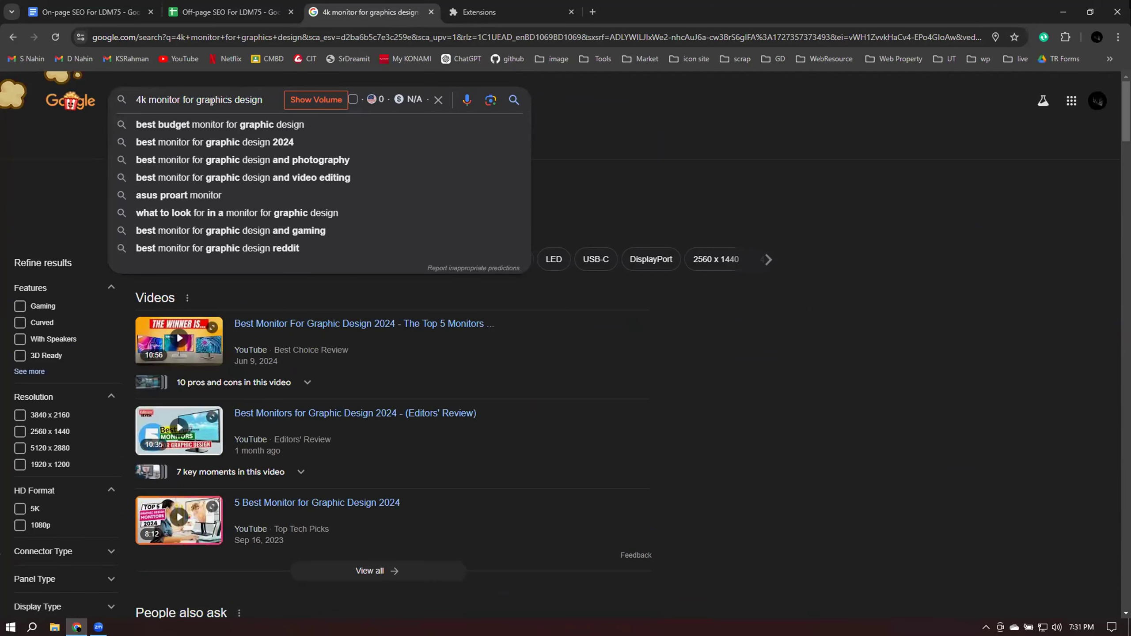
pyautogui.write('allintui')
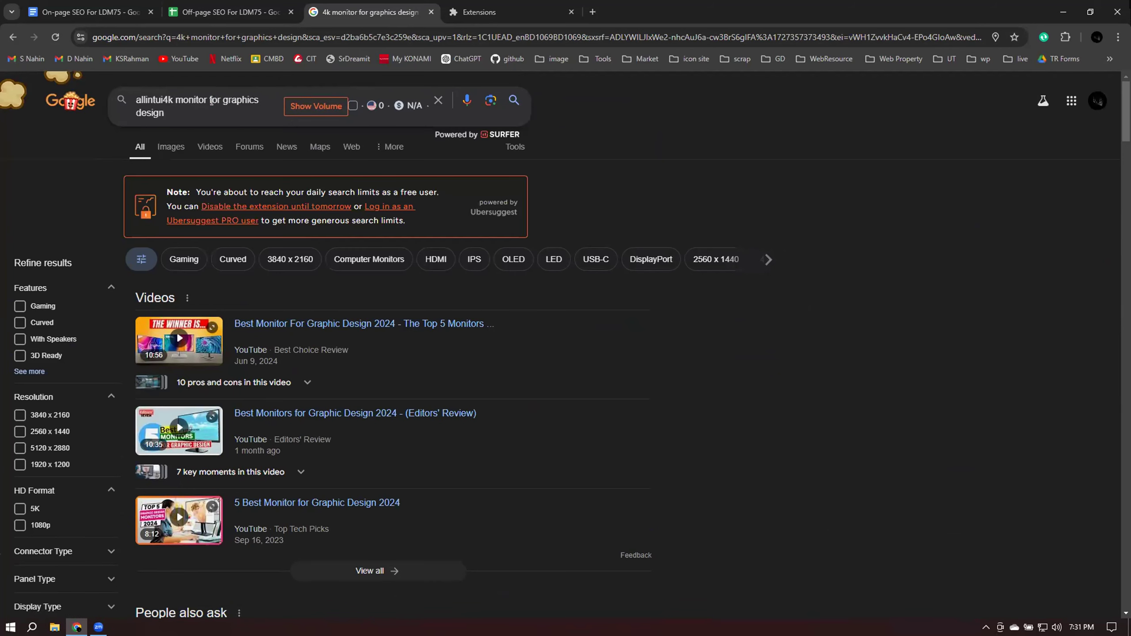
pyautogui.press('BackSpace')
pyautogui.press('BackSpace')
pyautogui.write('itle:')
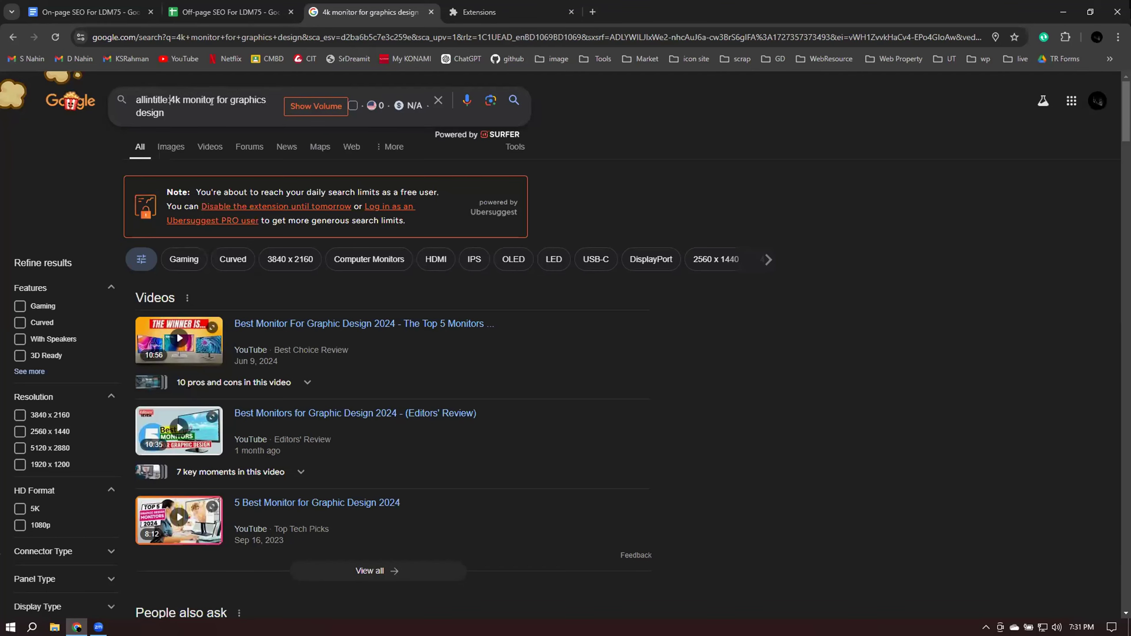
pyautogui.press('Return')
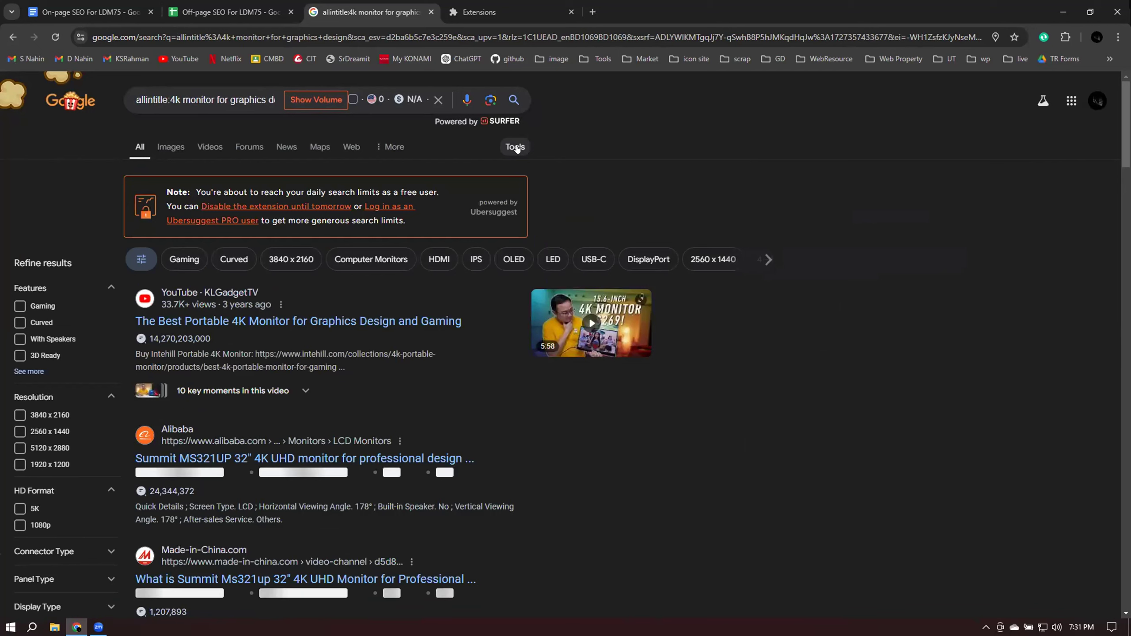
pyautogui.click(516, 147)
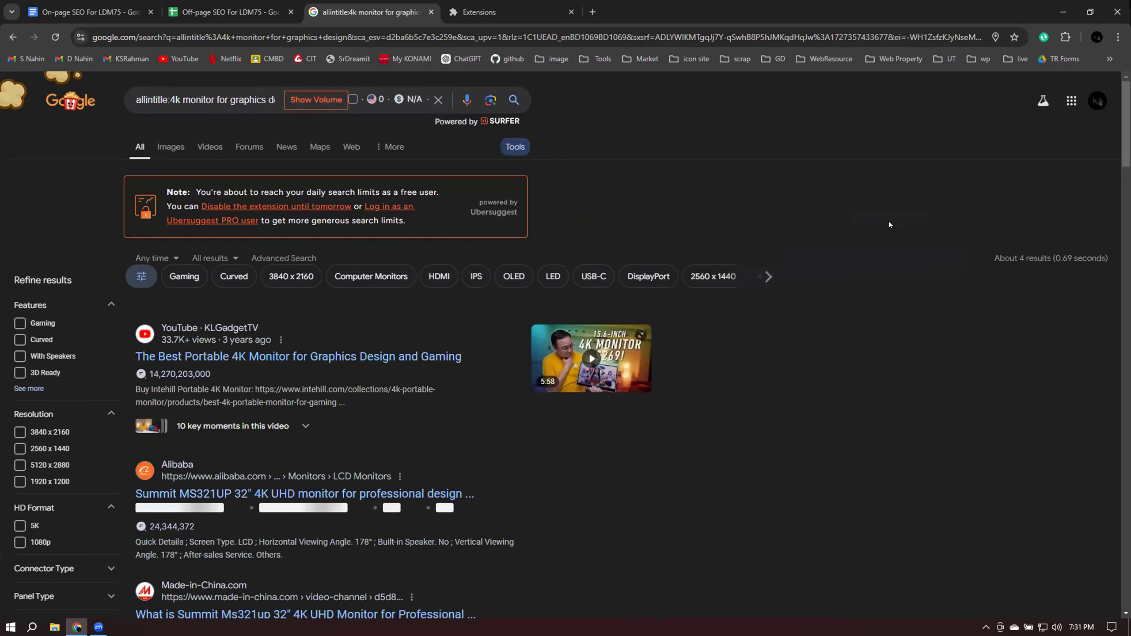
pyautogui.doubleClick(1022, 258)
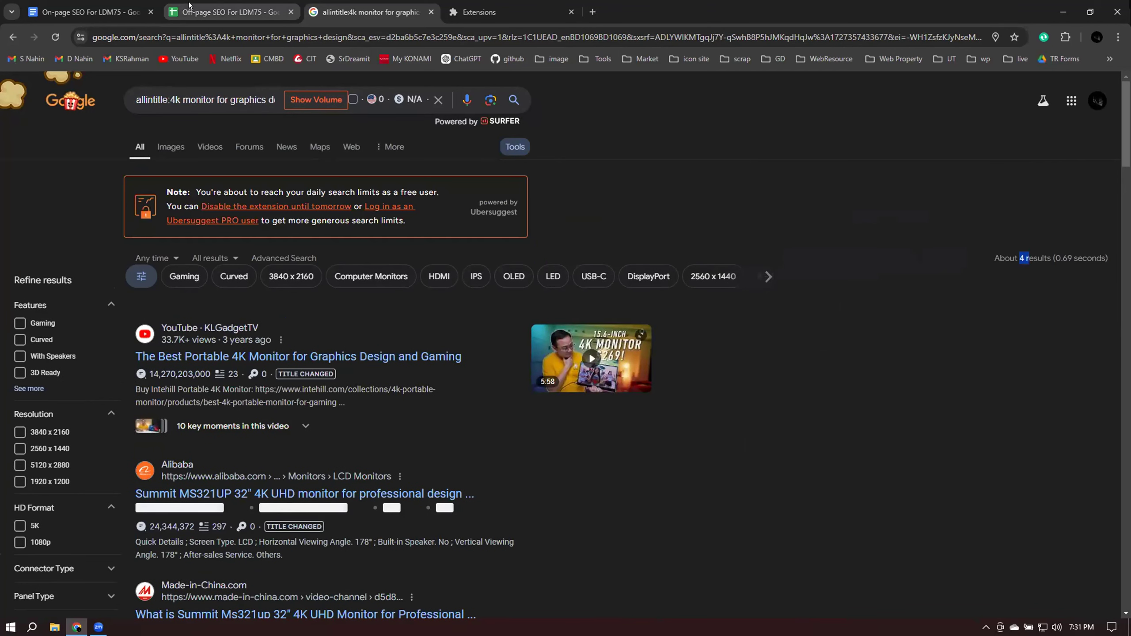
# Fill row 11 of the Off-page SEO spreadsheet with 4k monitor for graphics design, monthly search 0, All in Title 4 and DA 92
pyautogui.click(221, 8)
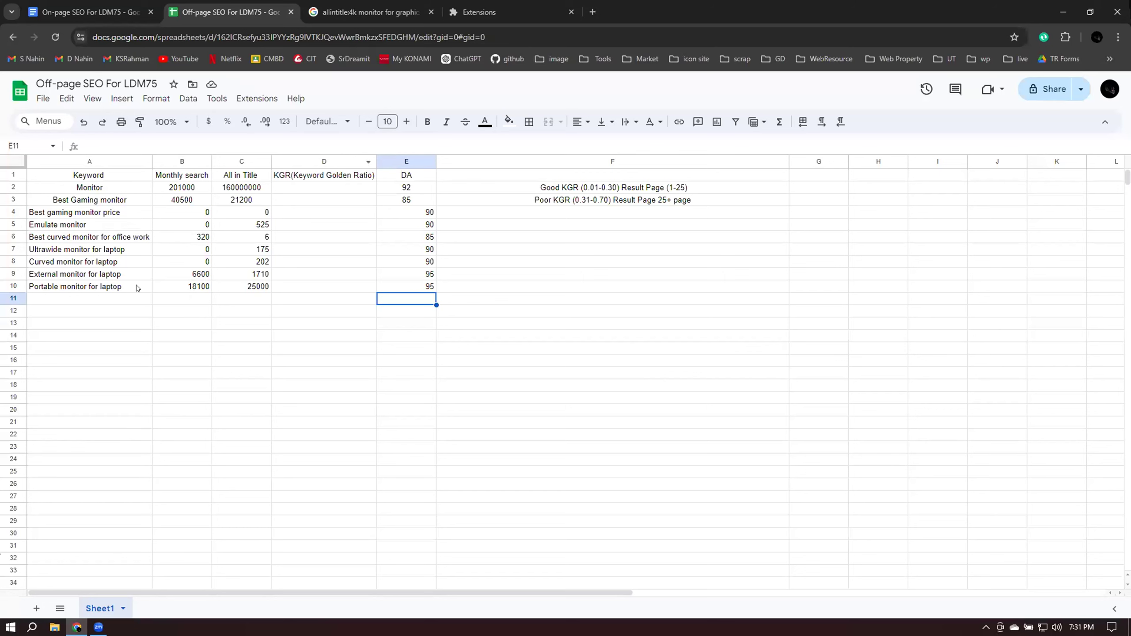
pyautogui.doubleClick(84, 298)
pyautogui.hotkey('ctrl', 'v')
pyautogui.click(203, 298)
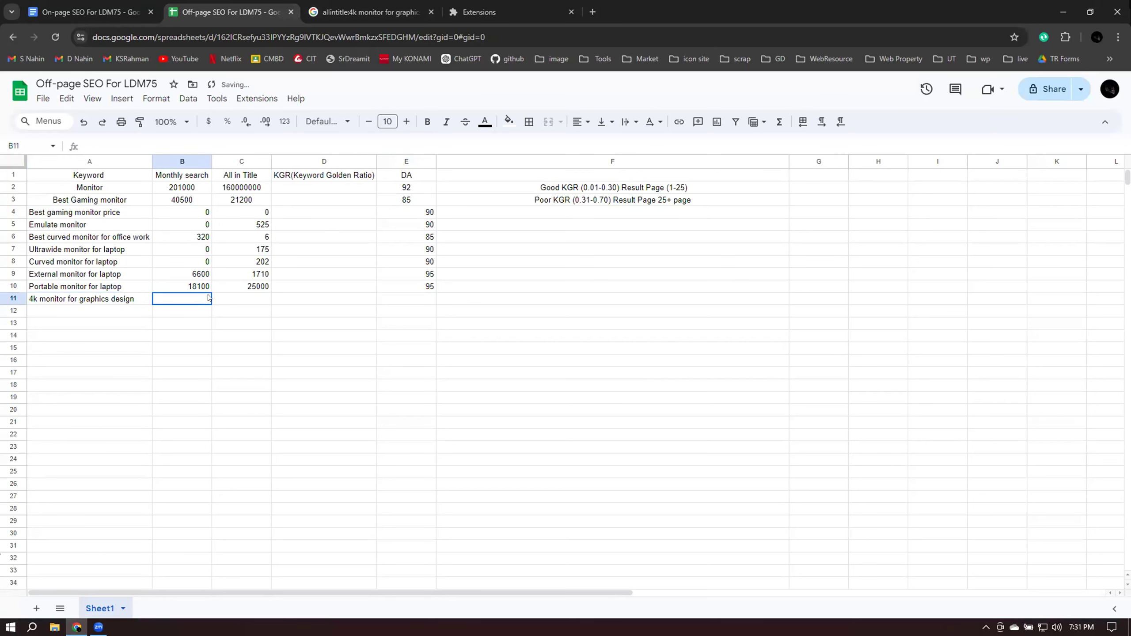
pyautogui.write('0')
pyautogui.click(247, 298)
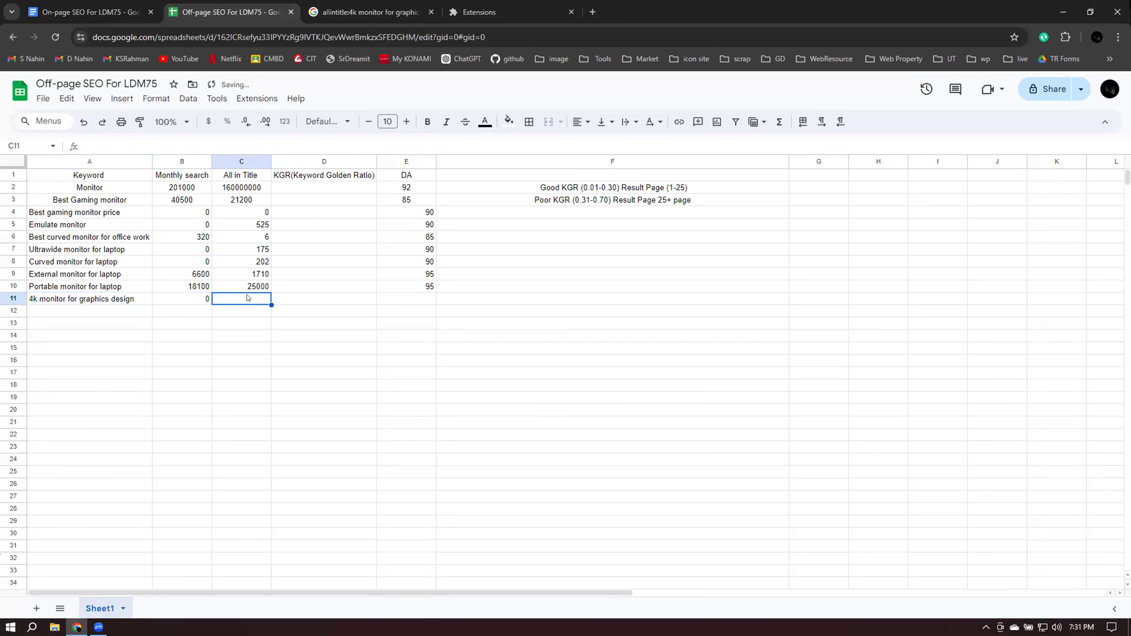
pyautogui.write('4')
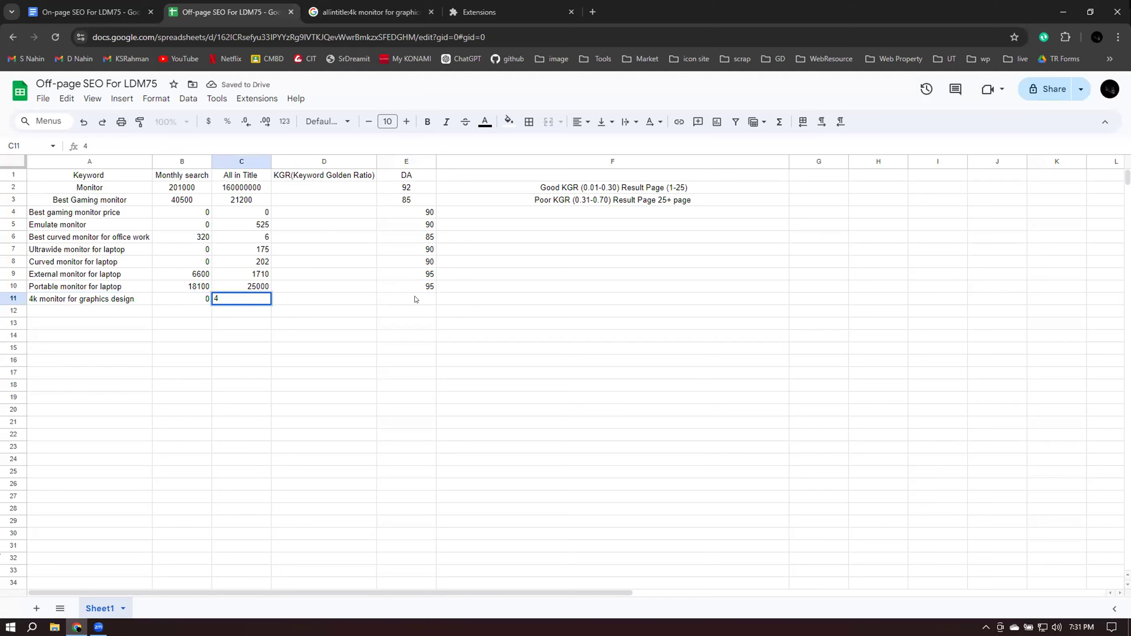
pyautogui.click(411, 299)
pyautogui.write('92')
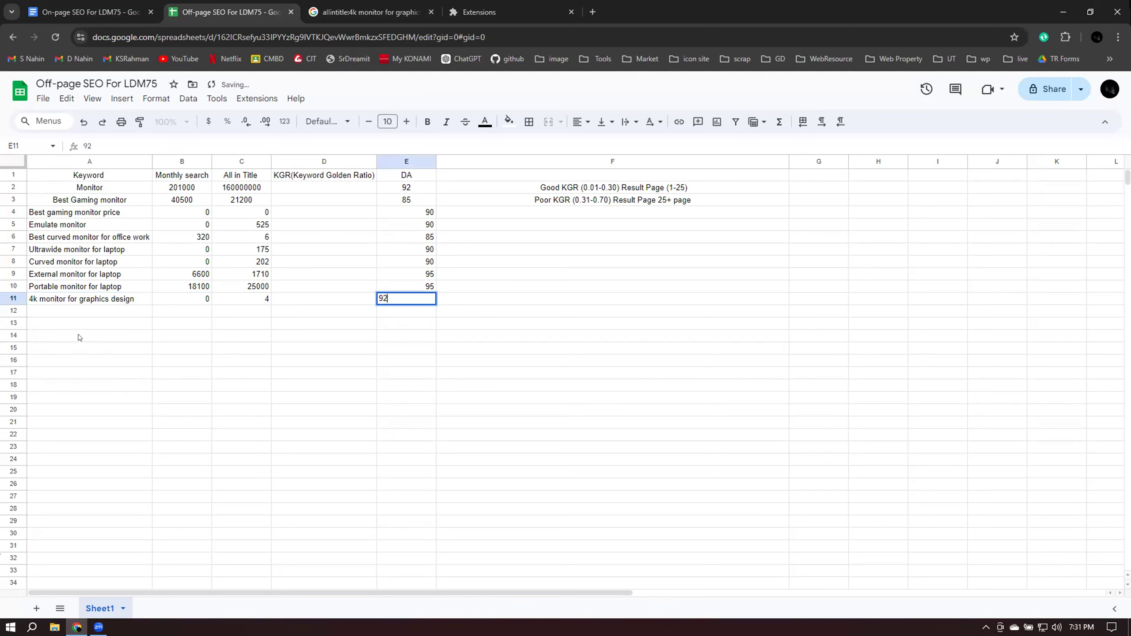
pyautogui.click(75, 312)
# Copy the keyword "Monitor for graphics artist" from the On-page SEO document's list
pyautogui.click(89, 12)
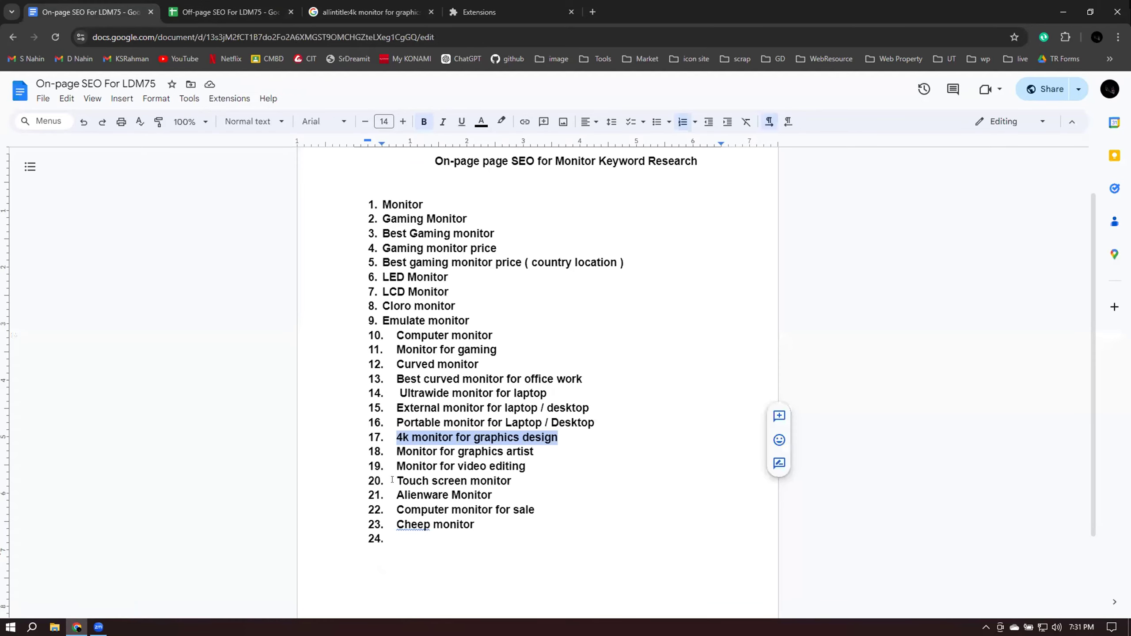
pyautogui.moveTo(395, 452); pyautogui.dragTo(531, 451)
pyautogui.hotkey('ctrl', 'c')
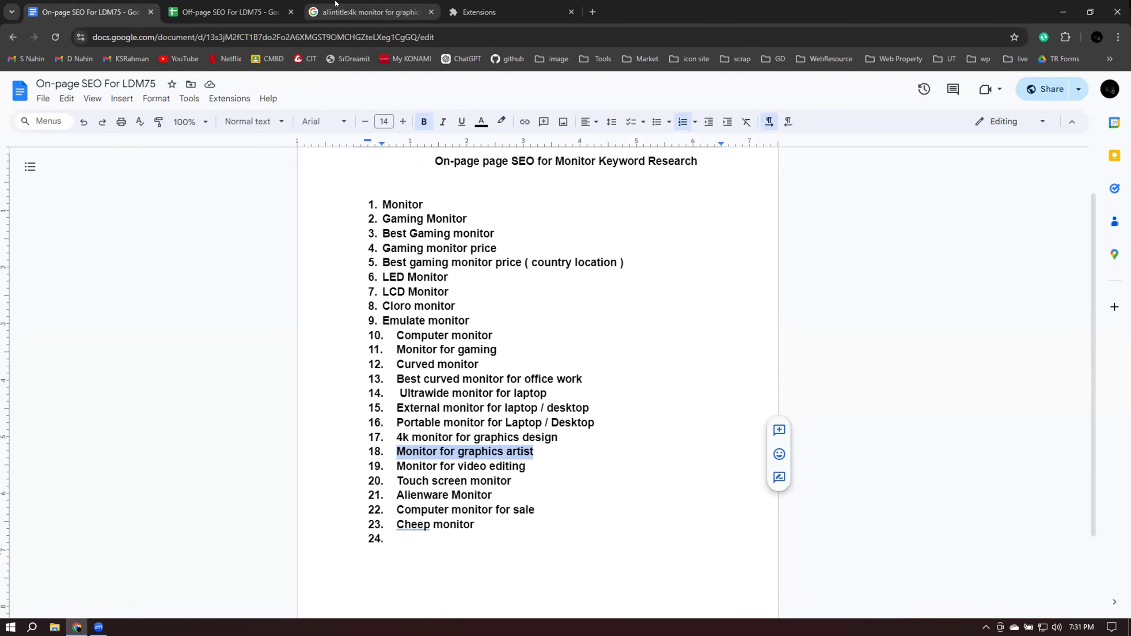
# Search Google for "Monitor for graphics artist" and examine the search volume and the results' domain metrics
pyautogui.click(365, 12)
pyautogui.click(178, 90)
pyautogui.hotkey('ctrl', 'a')
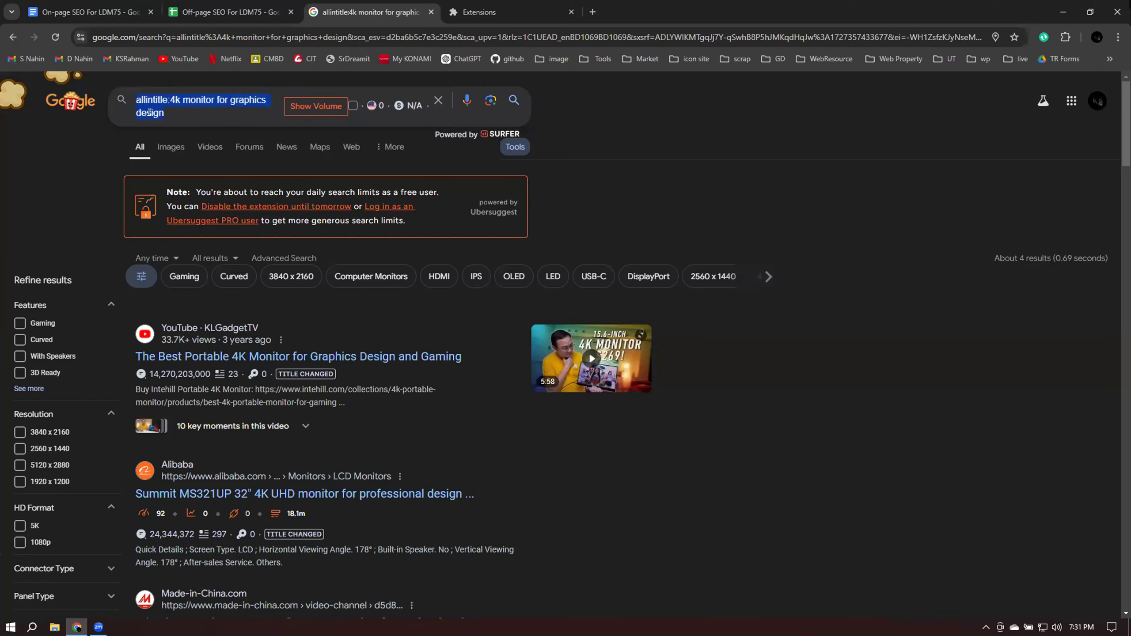
pyautogui.hotkey('ctrl', 'v')
pyautogui.press('Return')
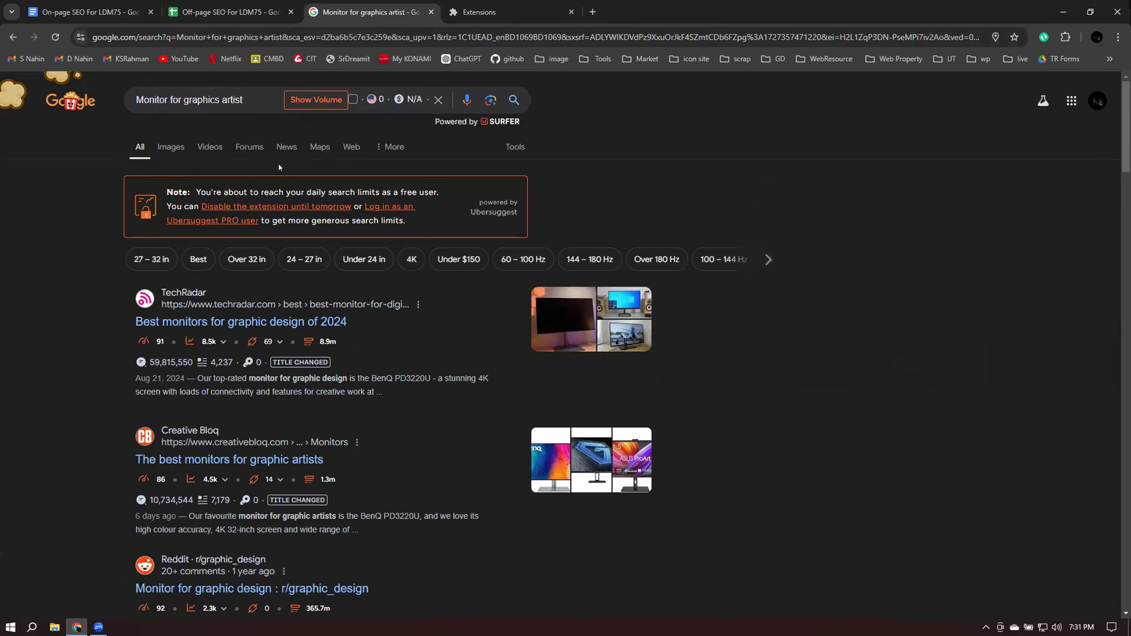
pyautogui.scroll(-6, 149, 384)
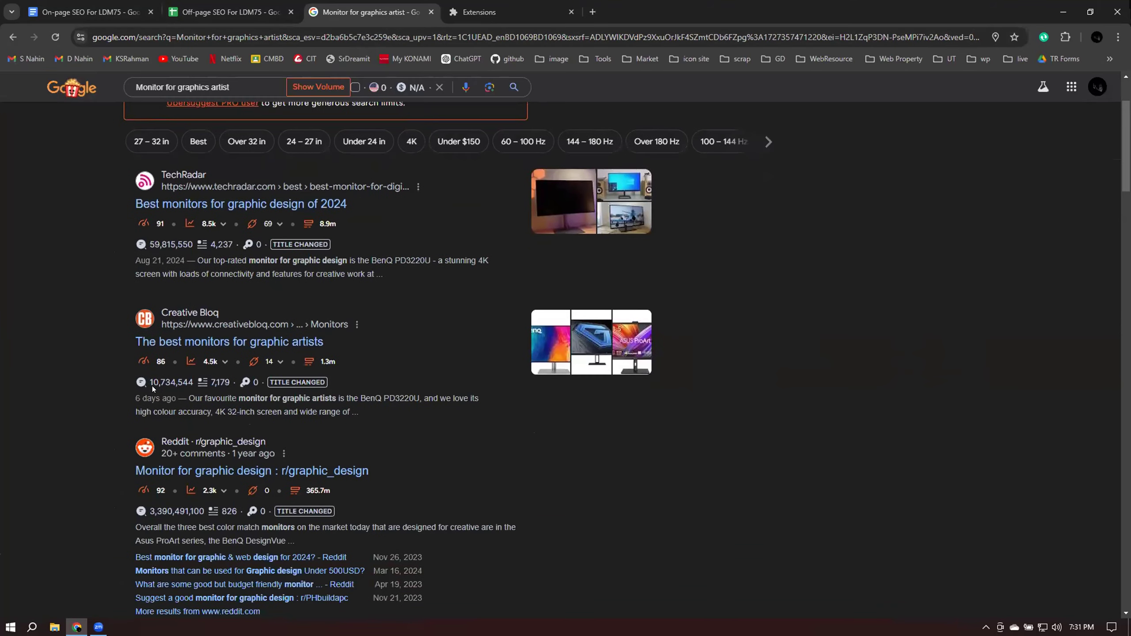
pyautogui.scroll(-10, 151, 386)
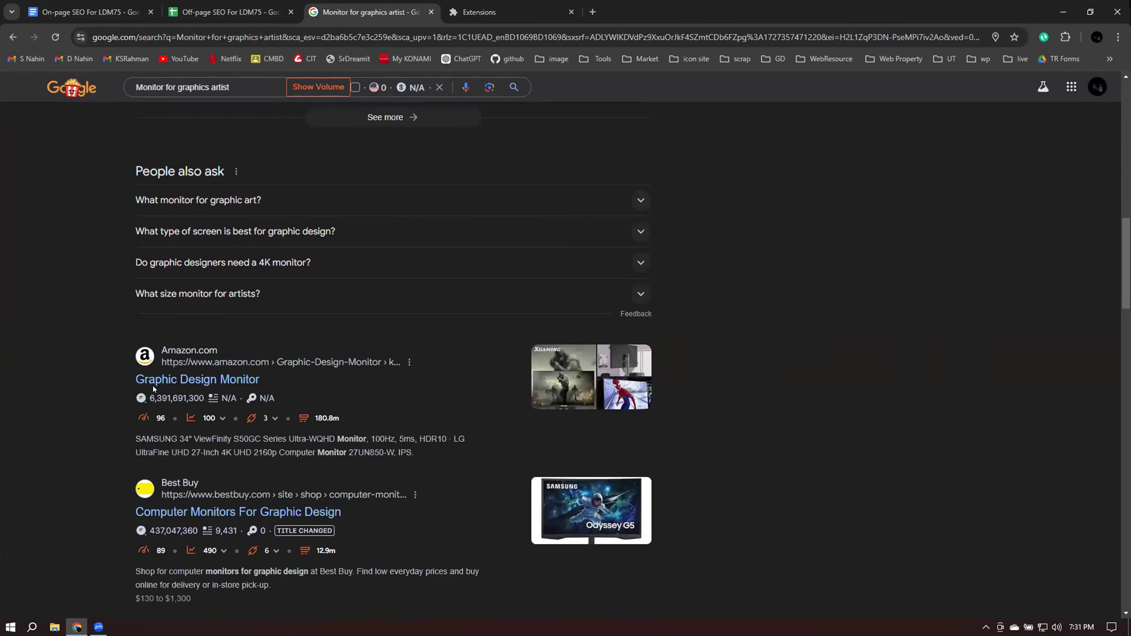
pyautogui.scroll(-10, 155, 382)
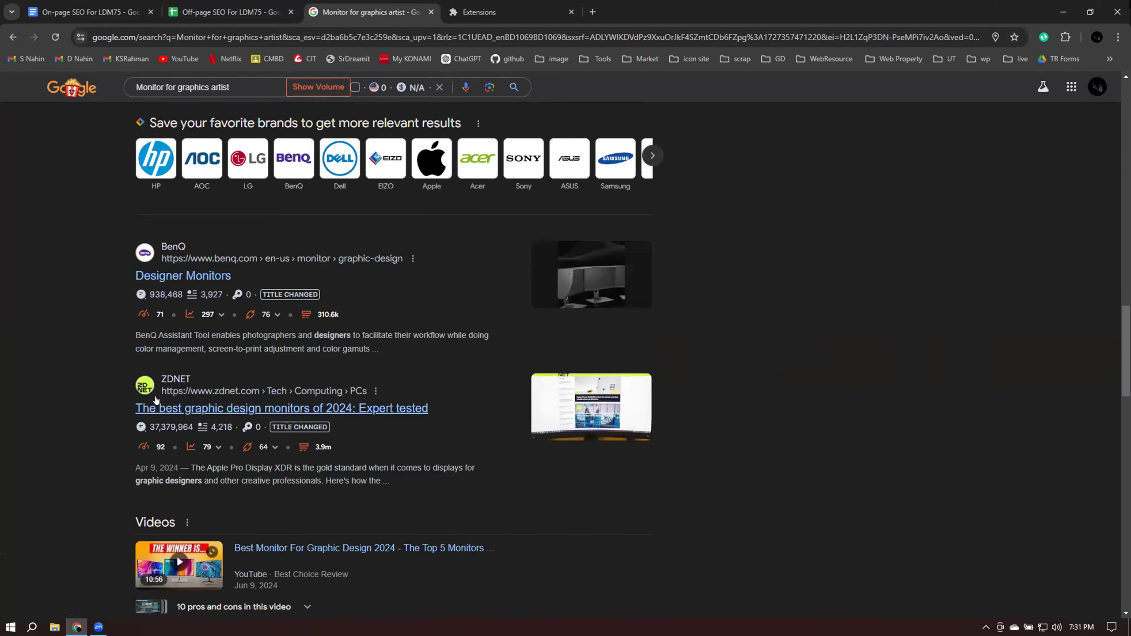
pyautogui.scroll(20, 156, 399)
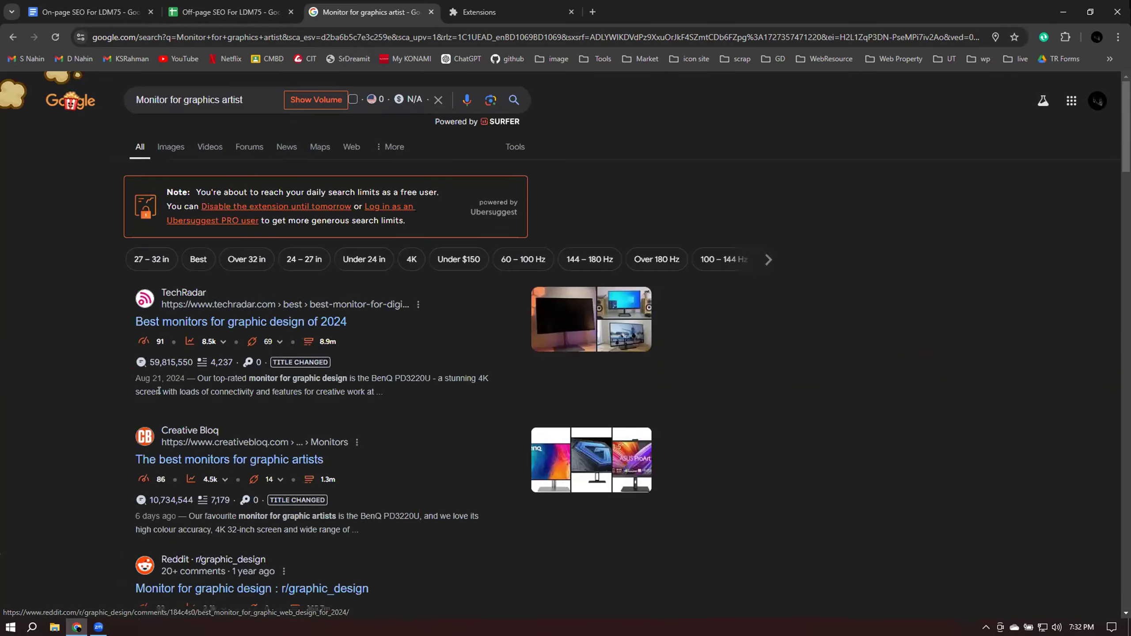
# Search Google for "allintitle:Monitor for graphics artist" and show the result count
pyautogui.click(134, 99)
pyautogui.write('allinti')
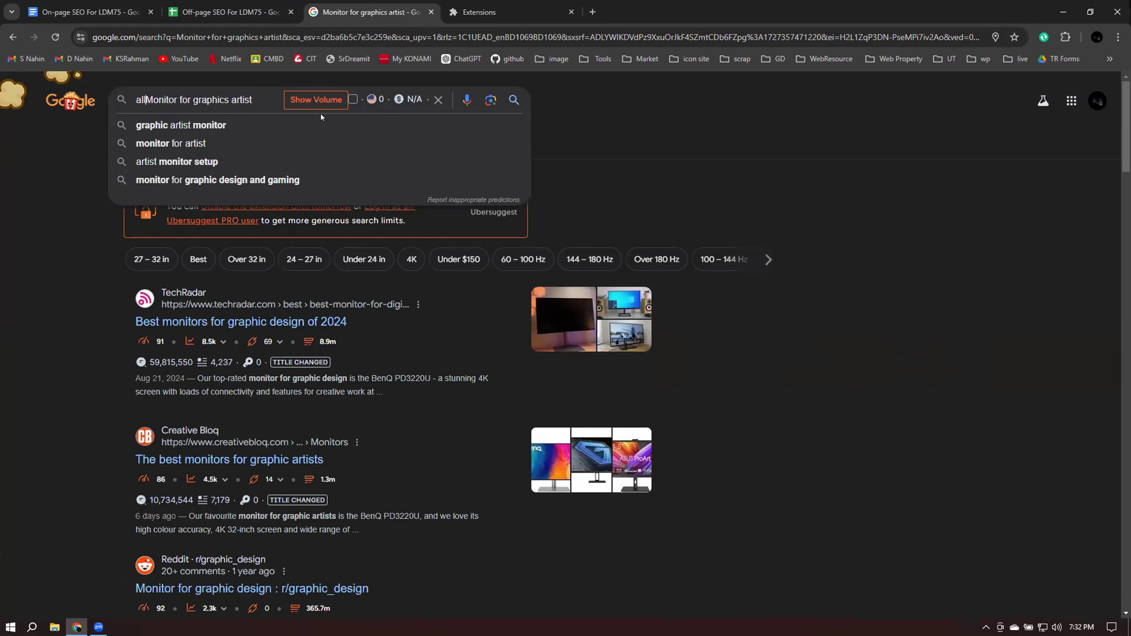
pyautogui.write('tl')
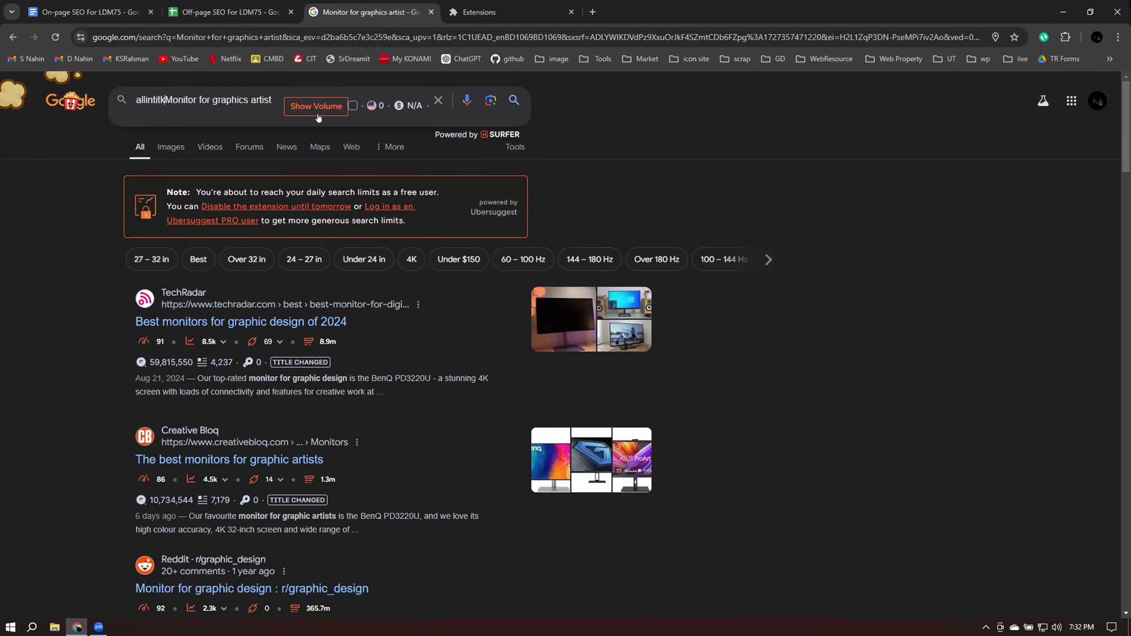
pyautogui.press('BackSpace')
pyautogui.write('le')
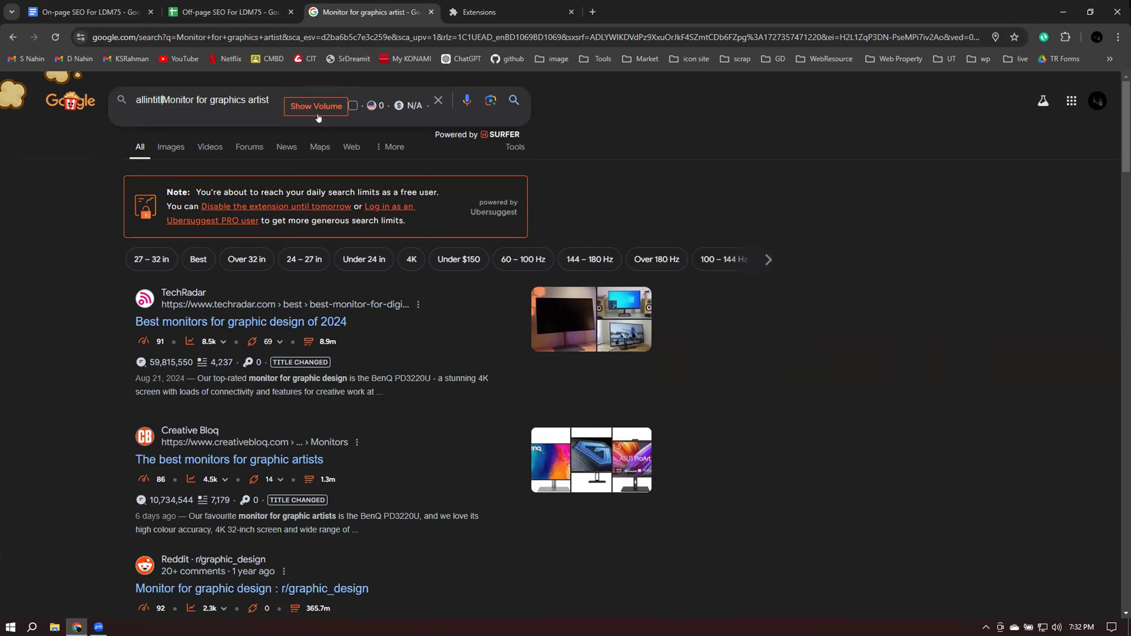
pyautogui.write(':')
pyautogui.press('Return')
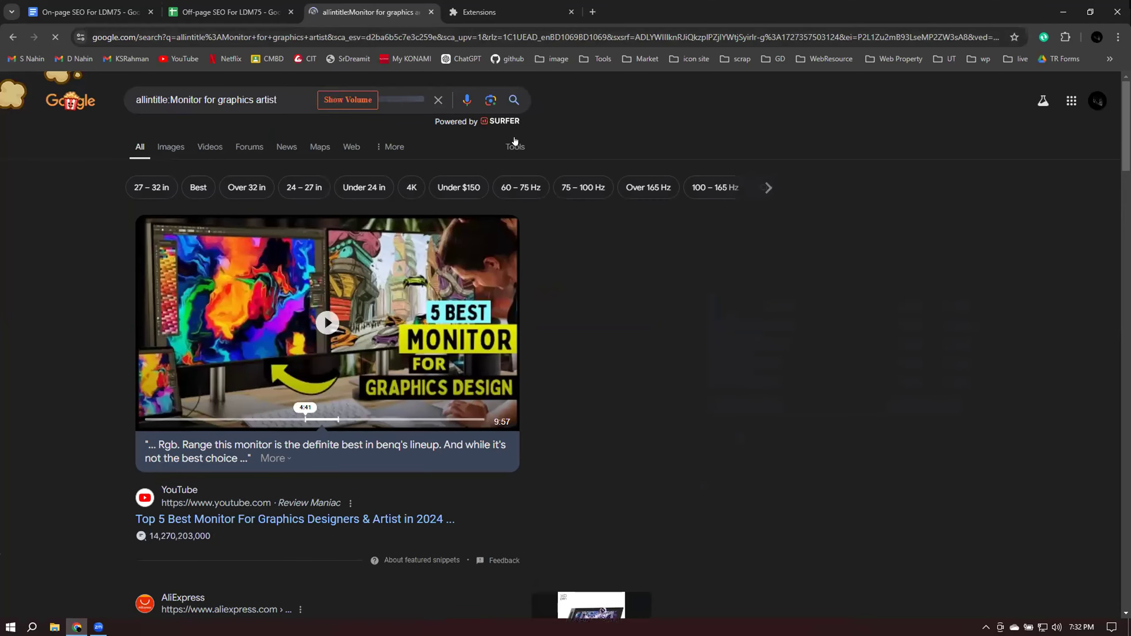
pyautogui.click(515, 147)
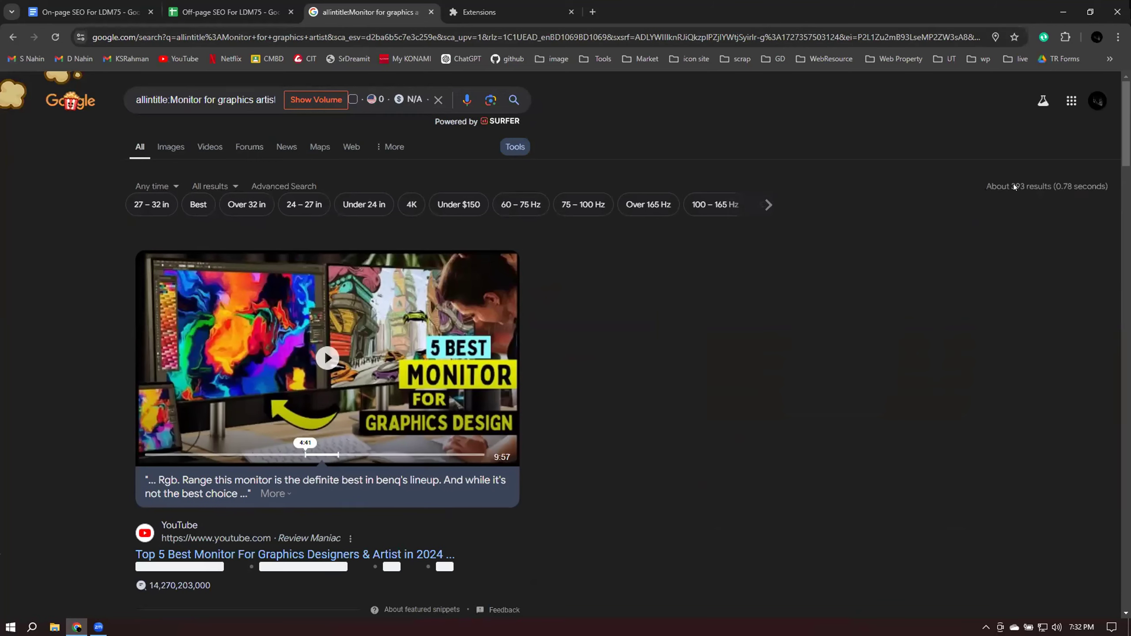
pyautogui.moveTo(1008, 253); pyautogui.dragTo(1022, 254)
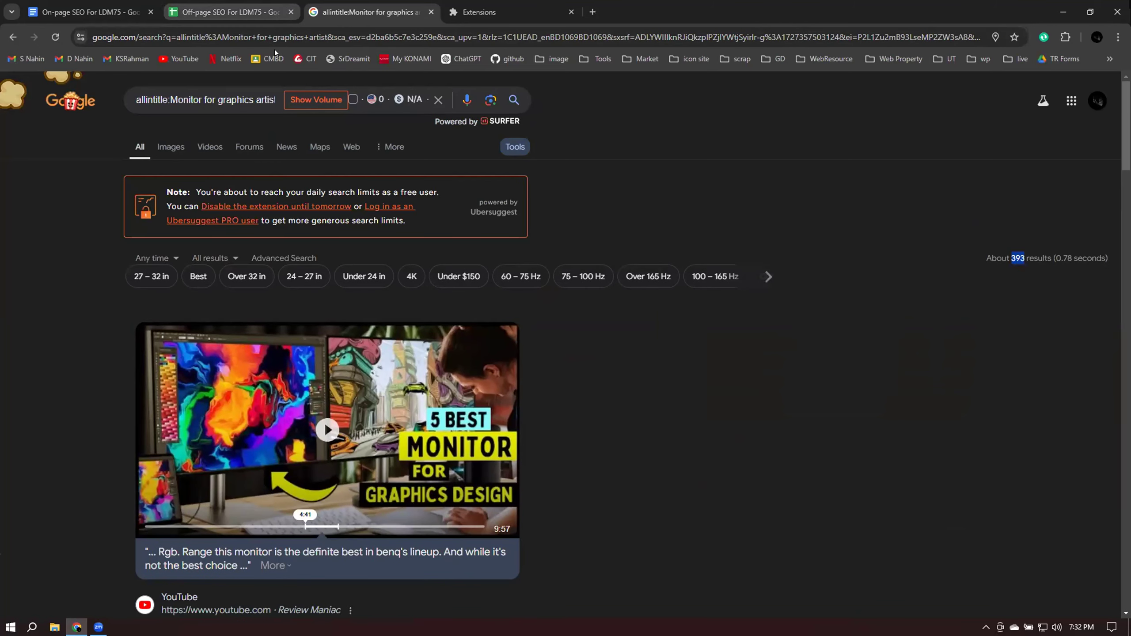
# Add the keyword Monitor for graphics artist to row 12 of the Off-page SEO spreadsheet with All in Title 396 and DA 85
pyautogui.click(212, 12)
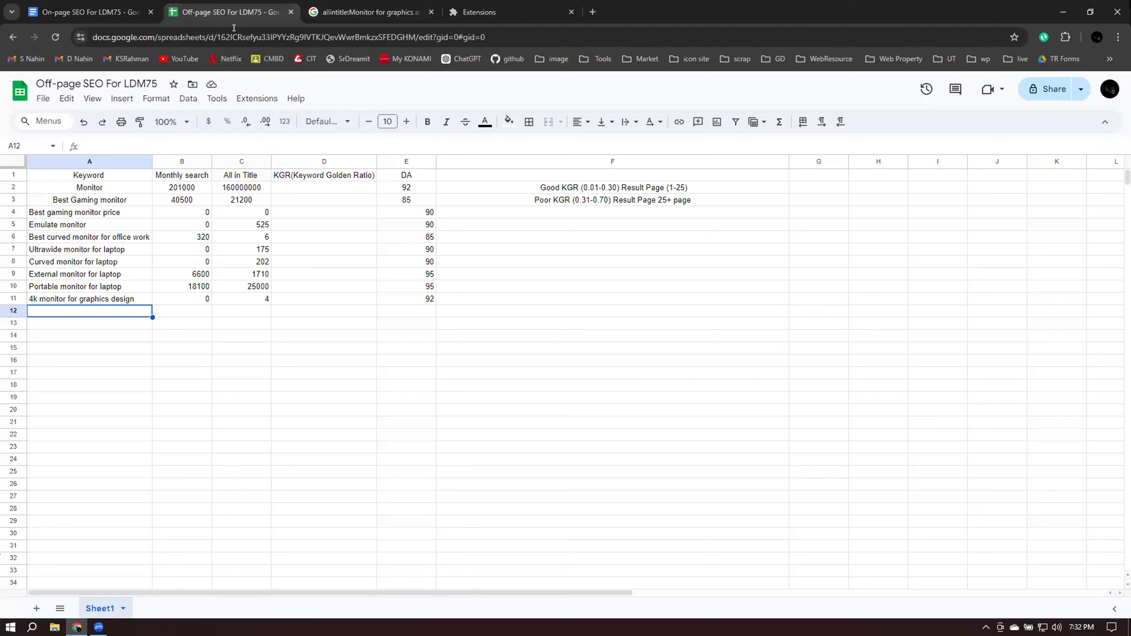
pyautogui.doubleClick(121, 311)
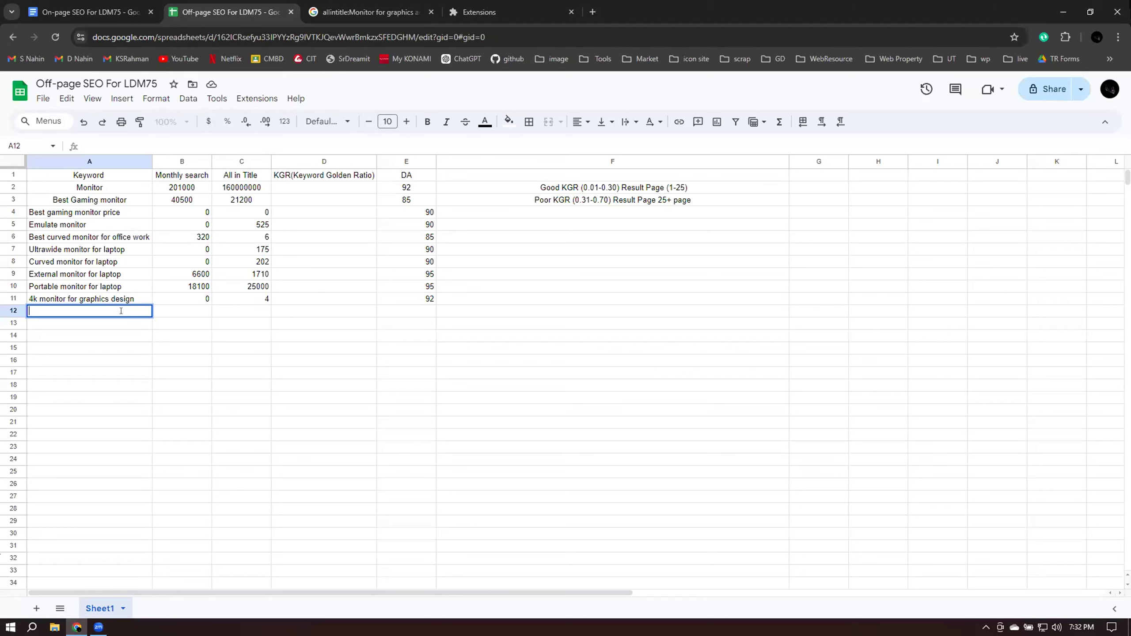
pyautogui.hotkey('ctrl', 'v')
pyautogui.click(261, 310)
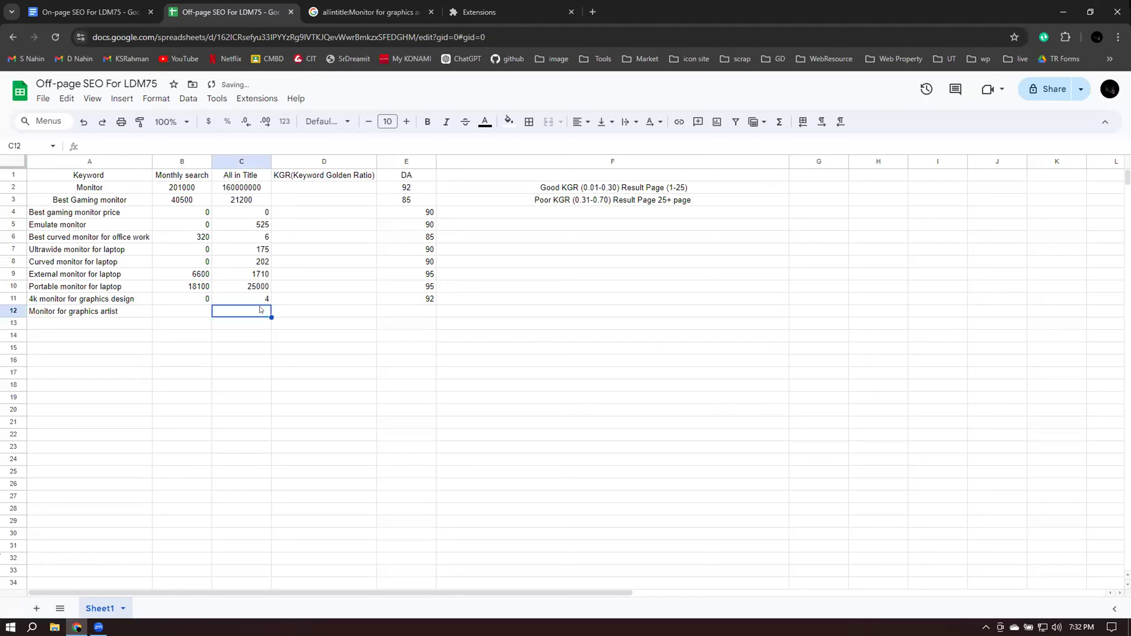
pyautogui.write('396')
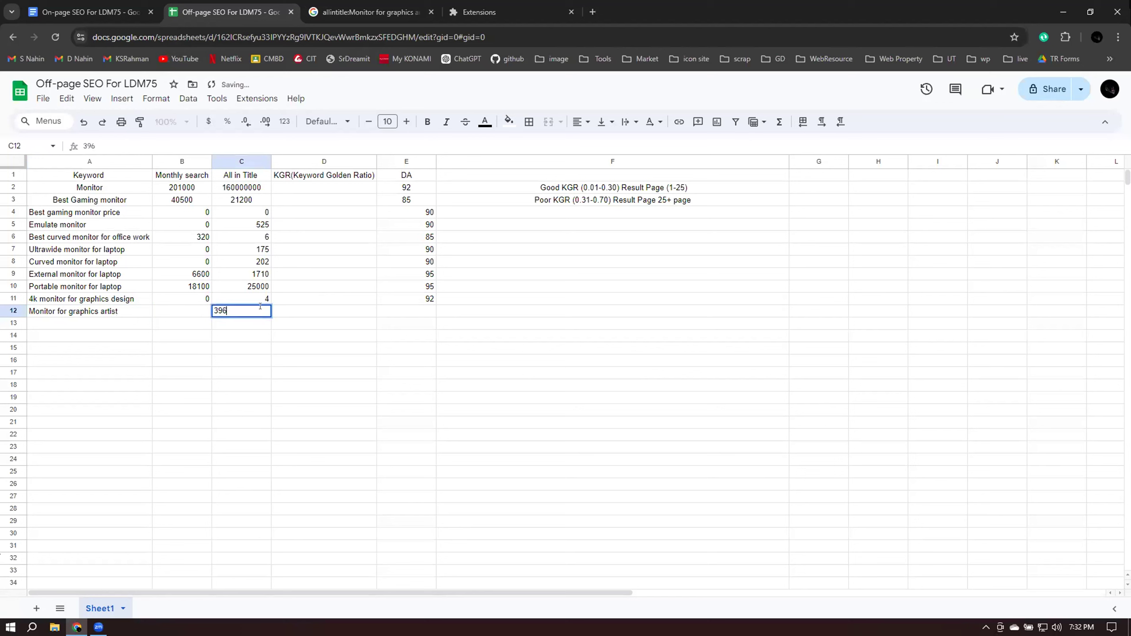
pyautogui.click(409, 314)
pyautogui.write('85')
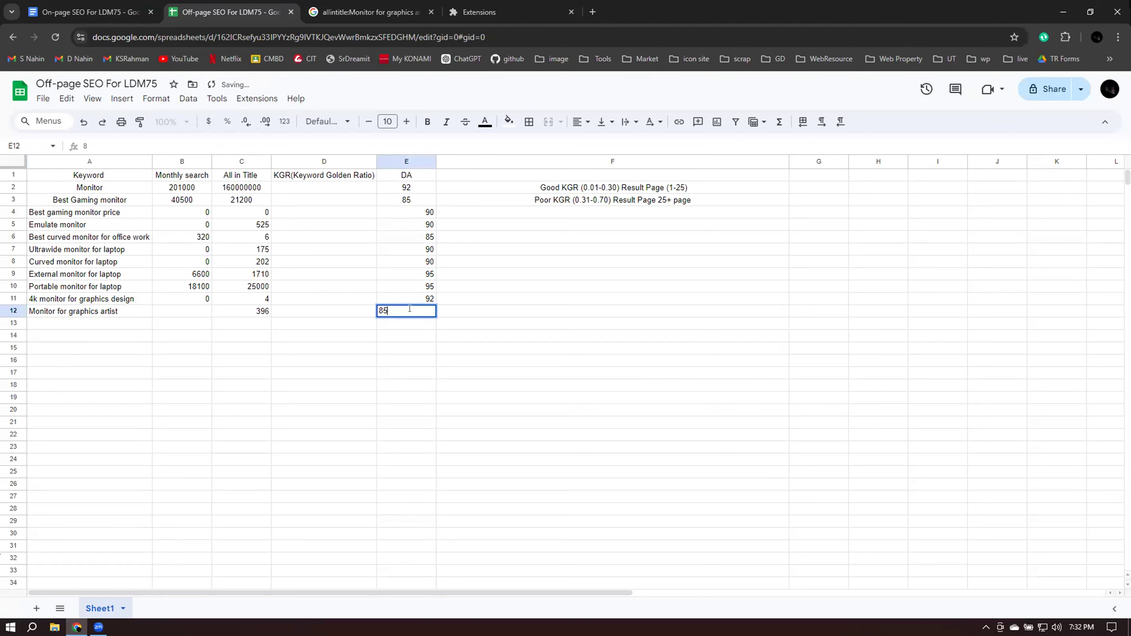
pyautogui.click(202, 314)
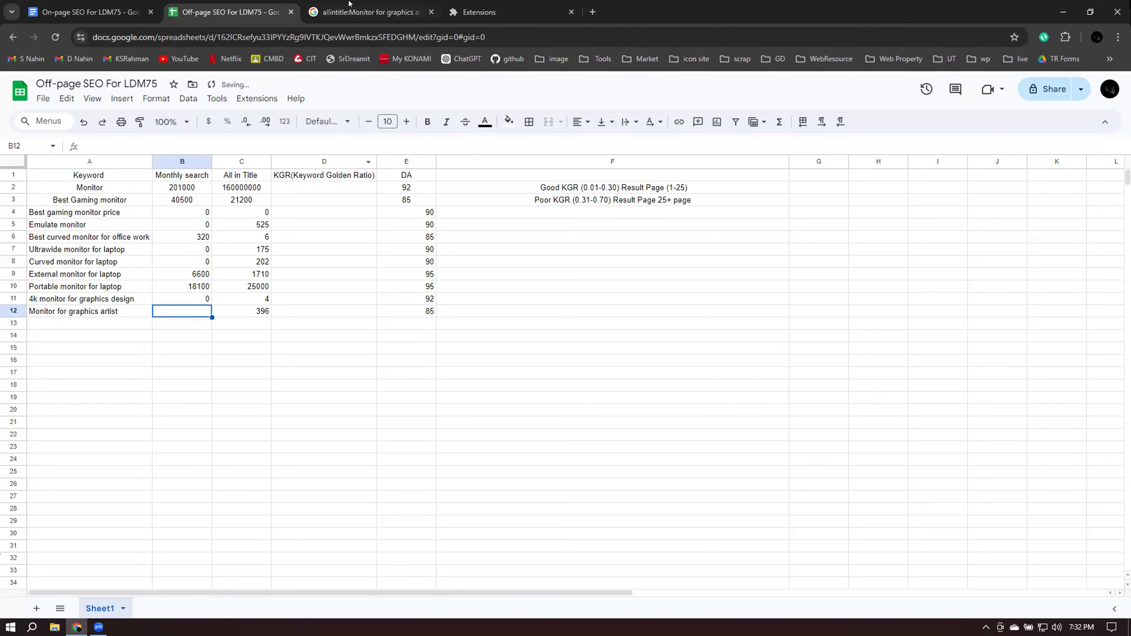
# Check the search volume of "Monitor for graphics artist" on Google and enter 0 as its monthly search in row 12 of the spreadsheet
pyautogui.click(349, 4)
pyautogui.click(17, 40)
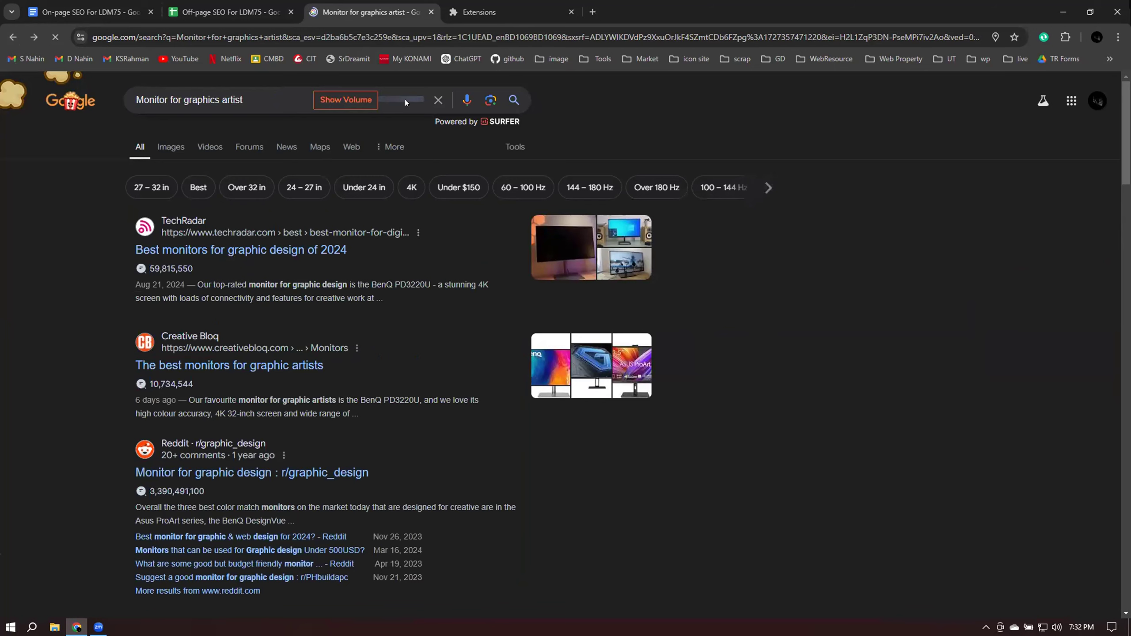
pyautogui.click(315, 106)
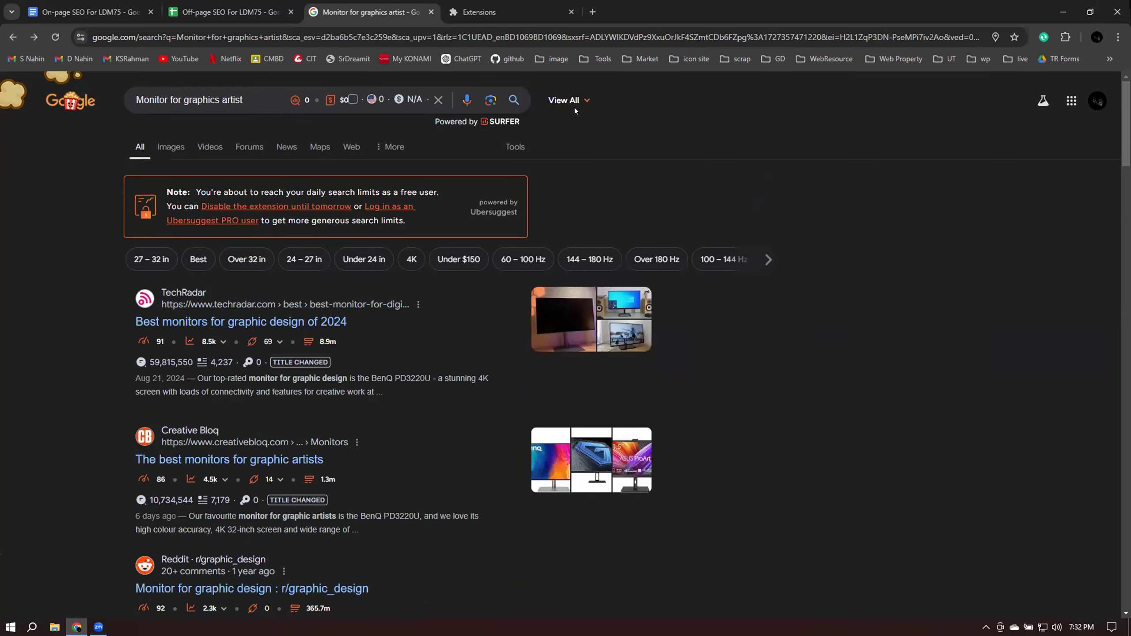
pyautogui.click(236, 13)
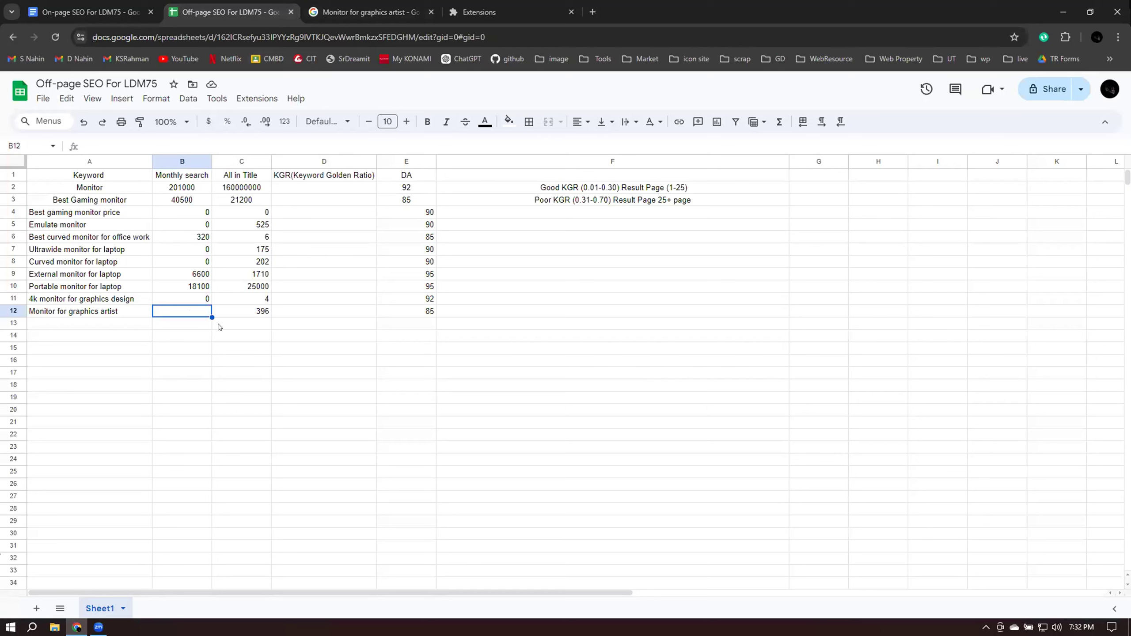
pyautogui.doubleClick(187, 307)
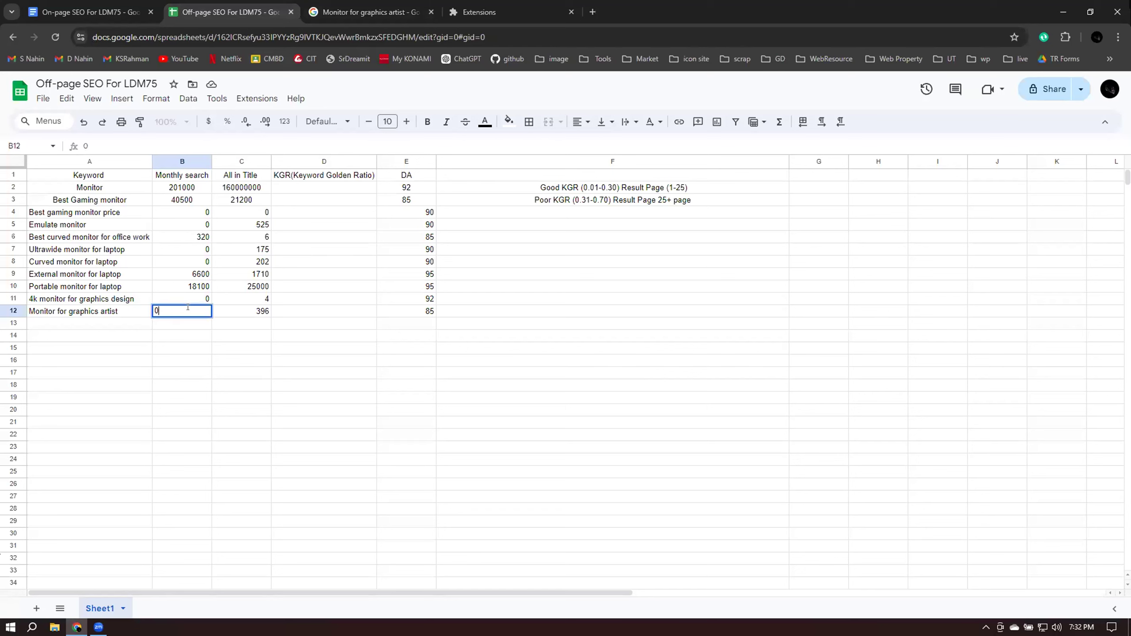
pyautogui.click(112, 323)
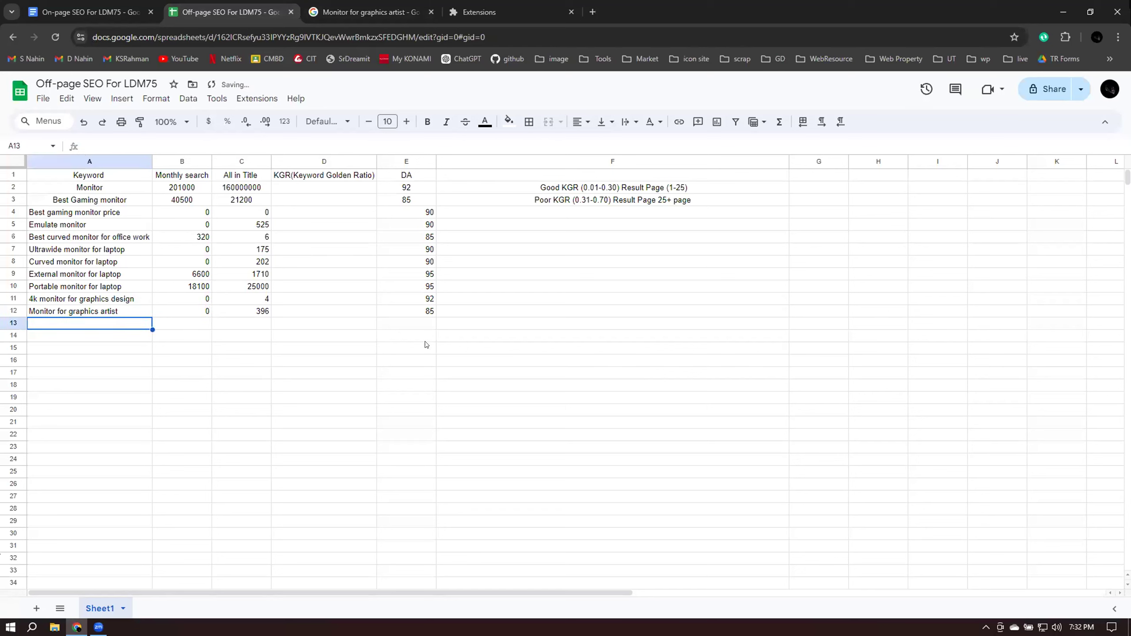
# Copy "Alienware Monitor" from the On-page SEO document and search Google for it, examining the search volume and the results' domain metrics
pyautogui.click(114, 6)
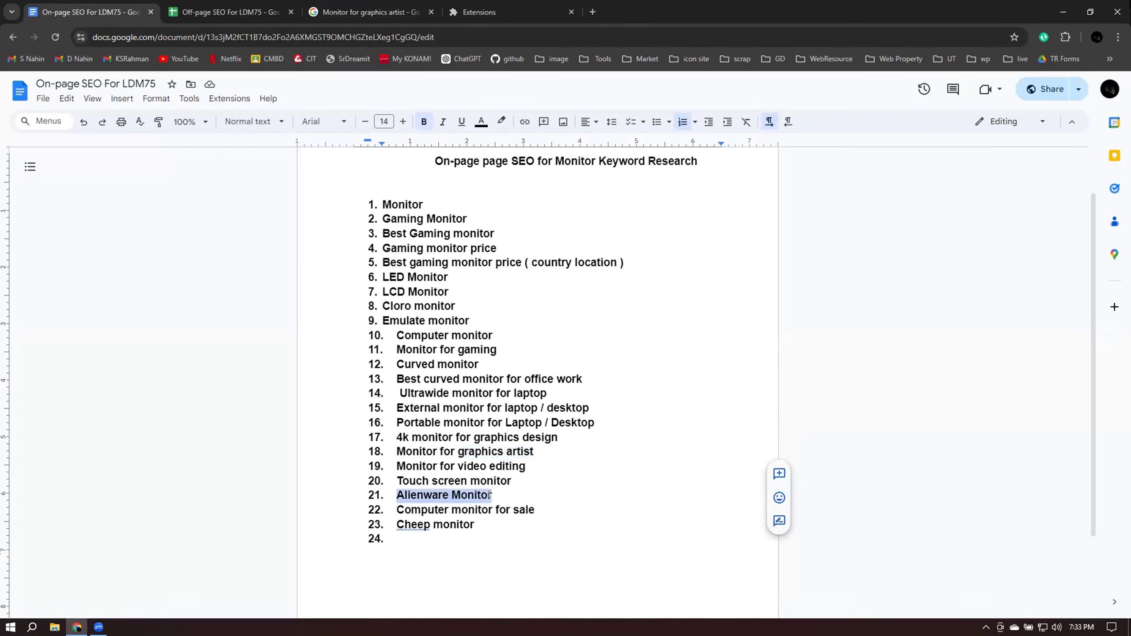
pyautogui.hotkey('ctrl', '3')
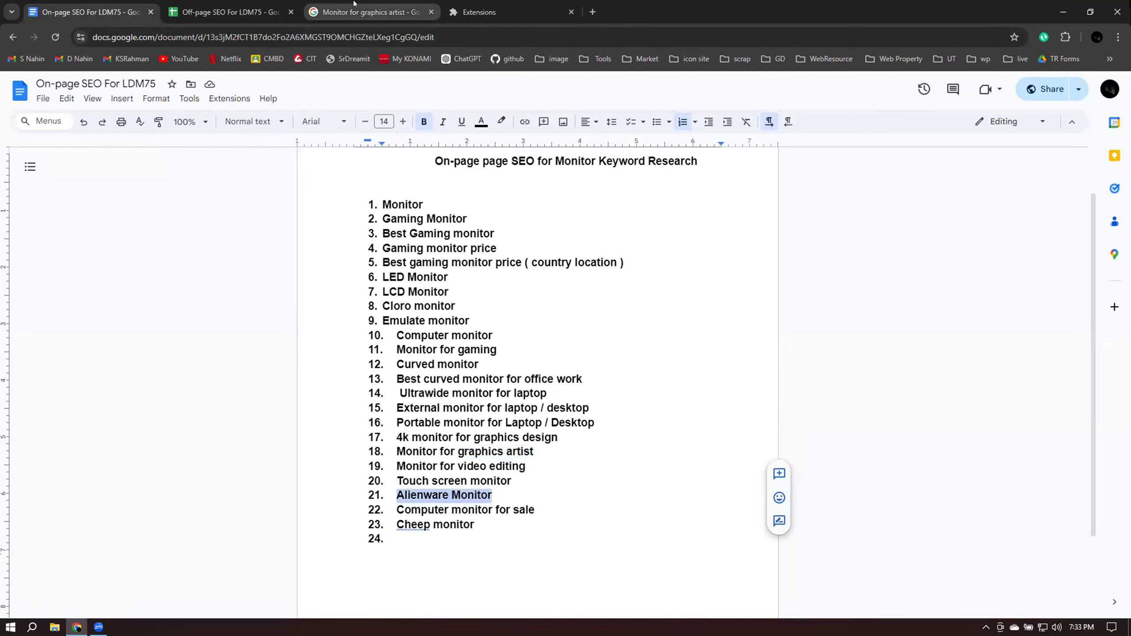
pyautogui.click(241, 91)
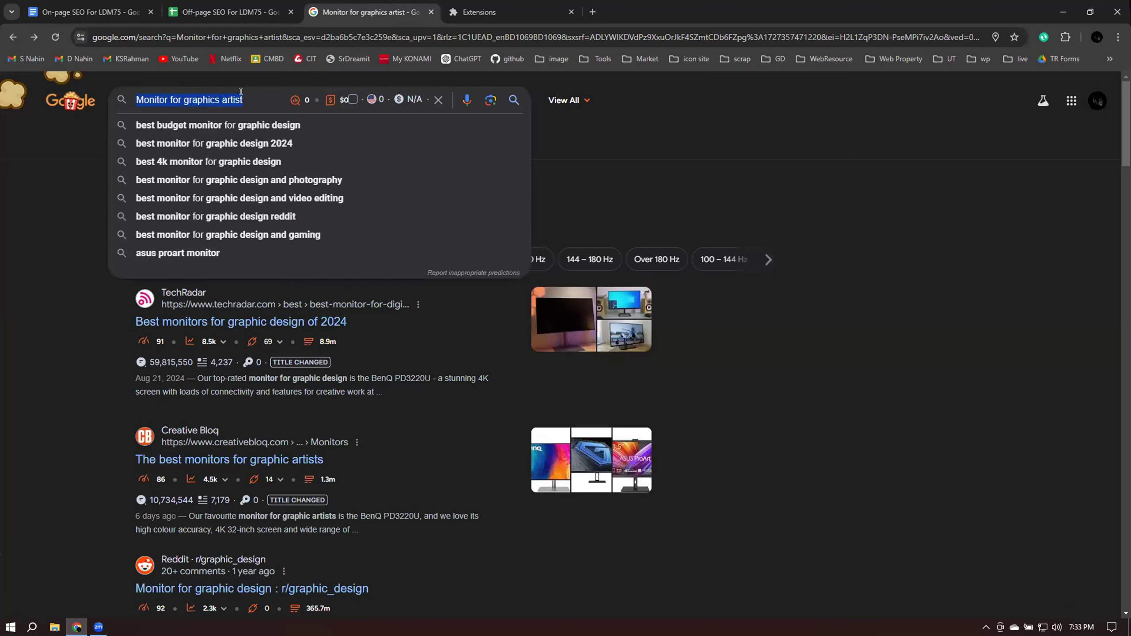
pyautogui.write('Alienware Monitor')
pyautogui.press('Return')
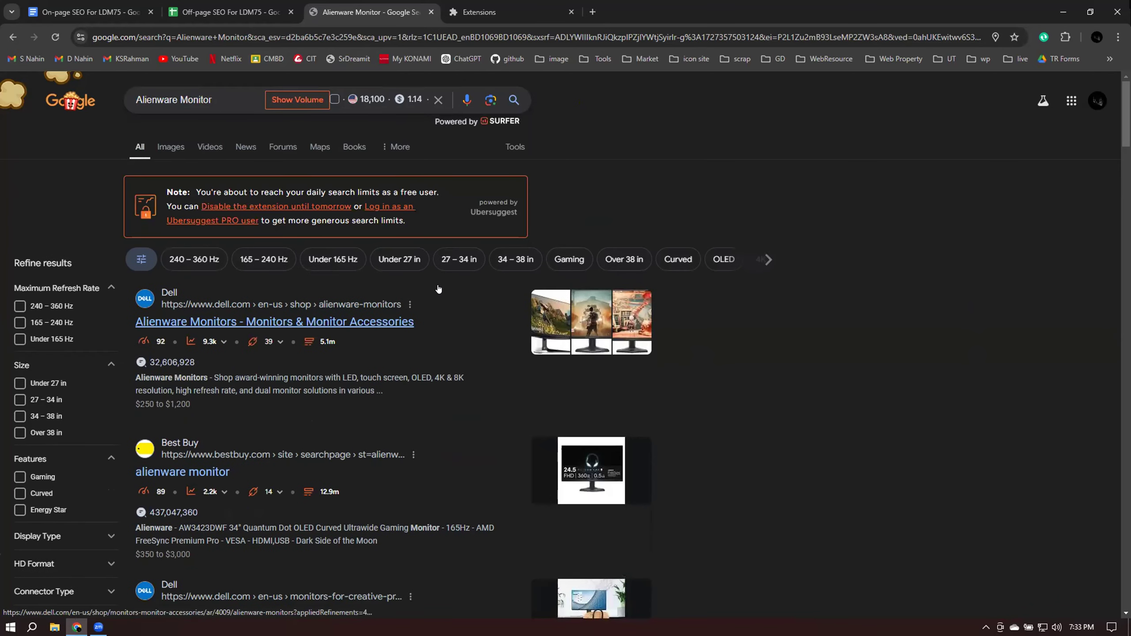
pyautogui.scroll(-2, 438, 289)
pyautogui.scroll(-3, 438, 285)
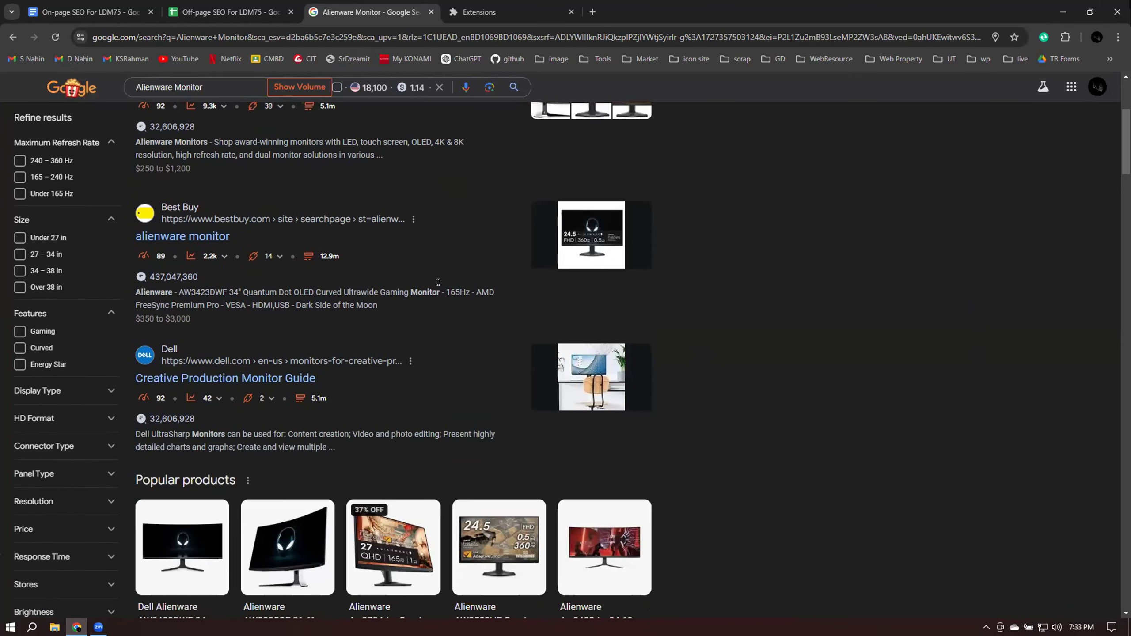
pyautogui.scroll(5, 438, 285)
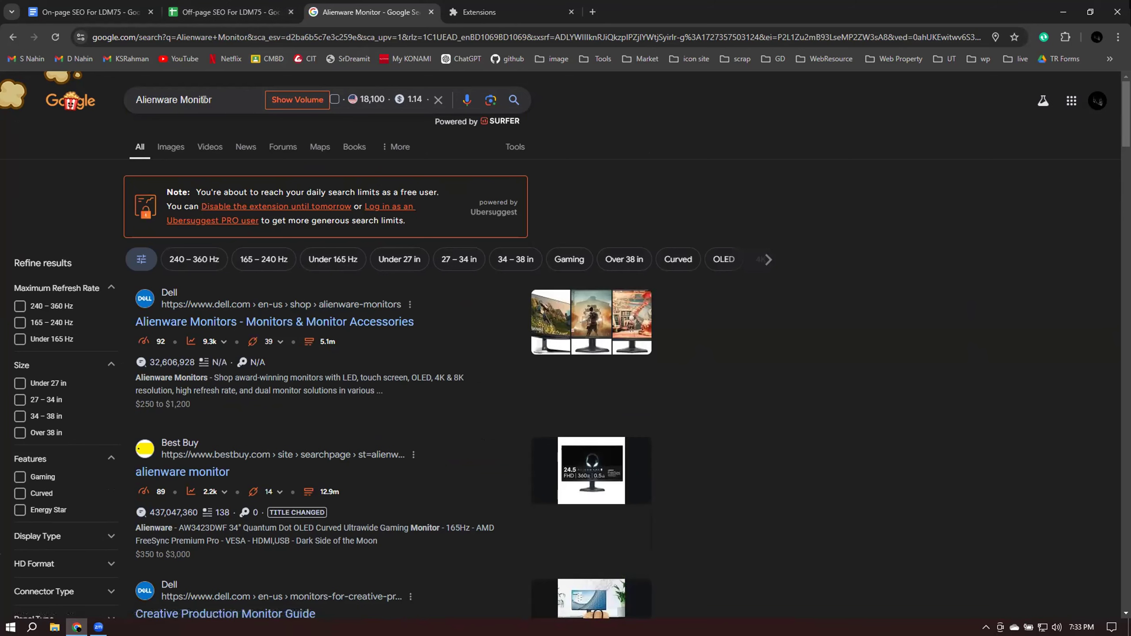
# Search Google for "allintitle:Alienware Monitor"
pyautogui.click(296, 94)
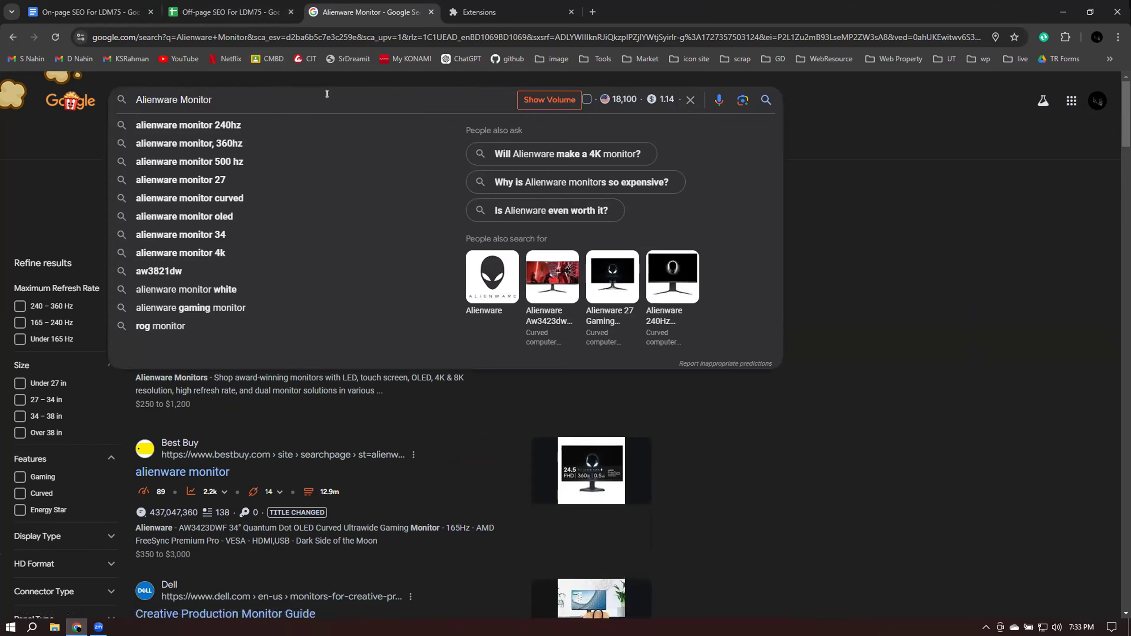
pyautogui.press('Home')
pyautogui.write('allint')
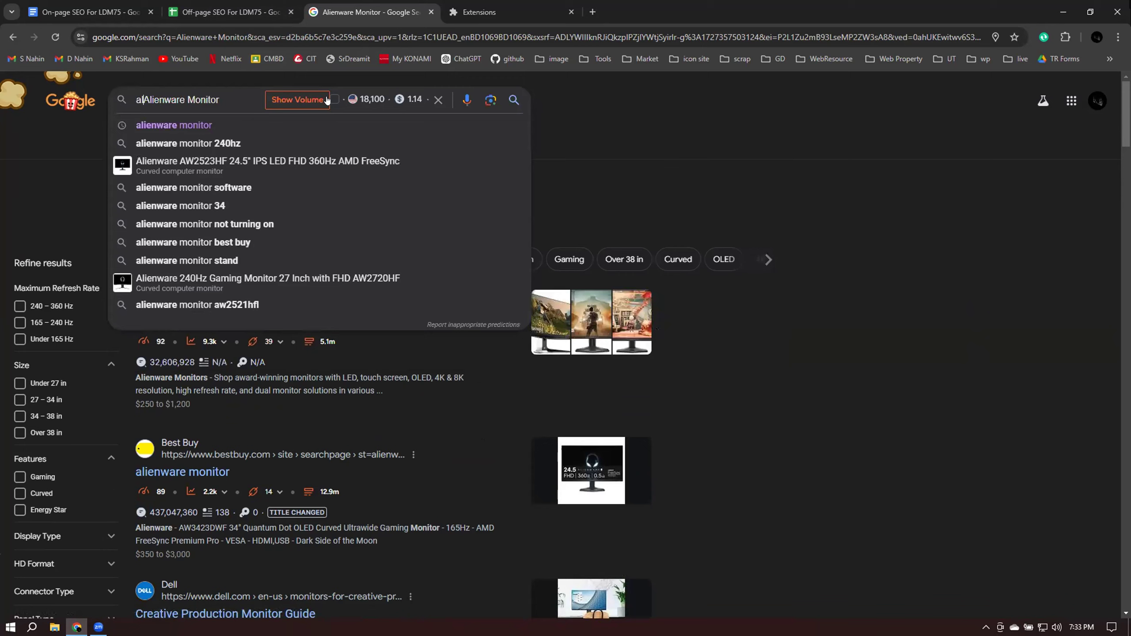
pyautogui.write('itle:')
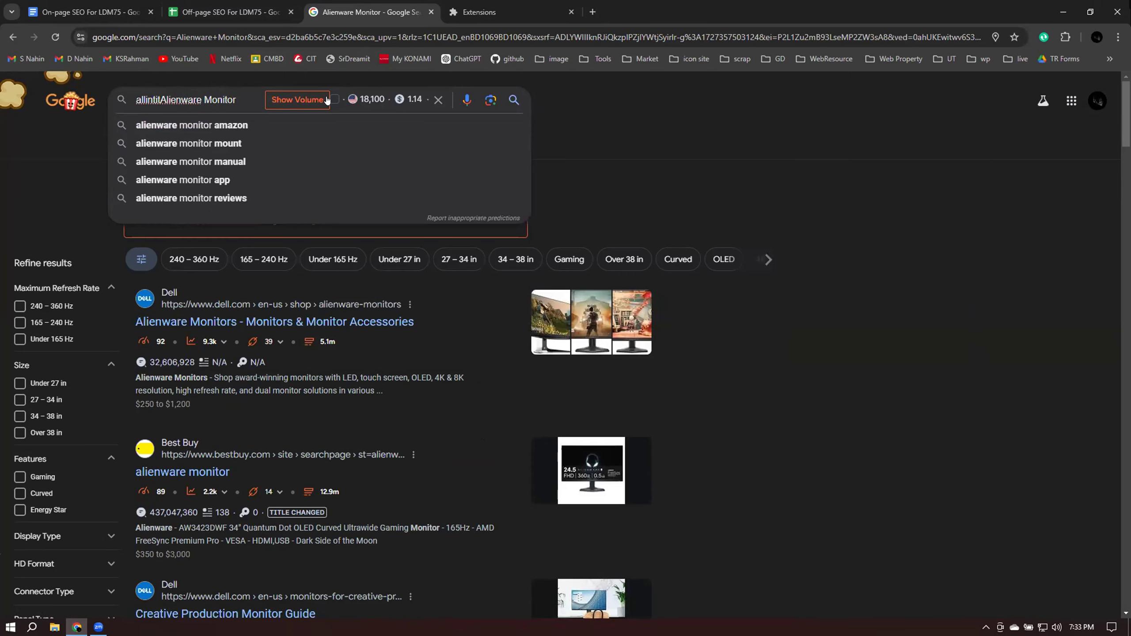
pyautogui.press('Return')
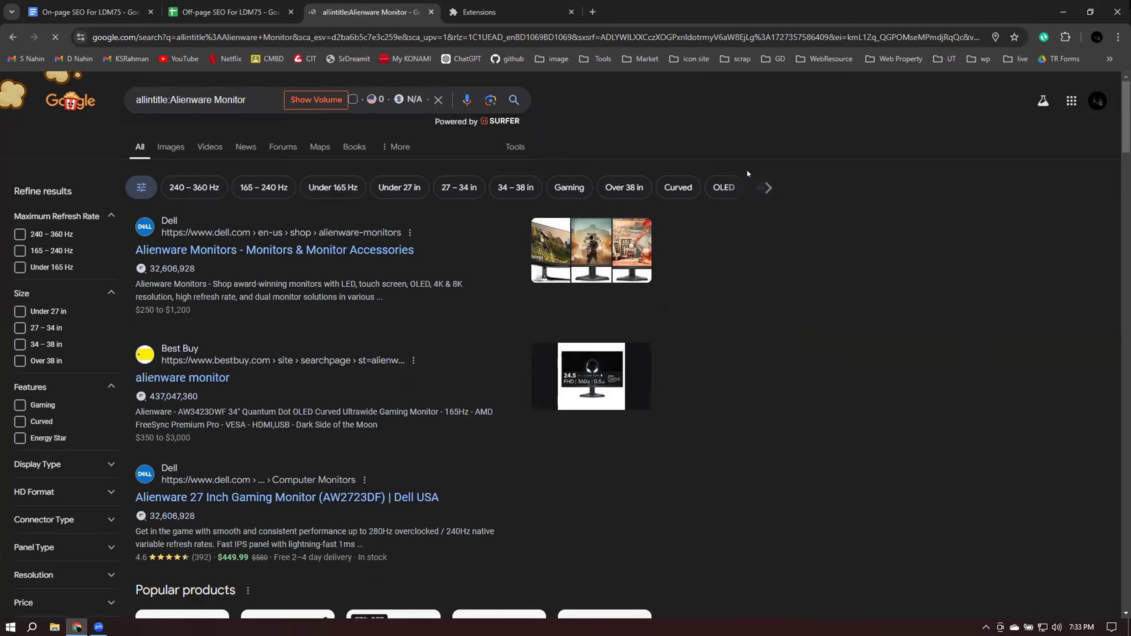
# Check the allintitle result count and record Alienware Monitor in row 13 of the Off-page SEO sheet with monthly search 18100, All in Title 55200, DA 92
pyautogui.click(514, 147)
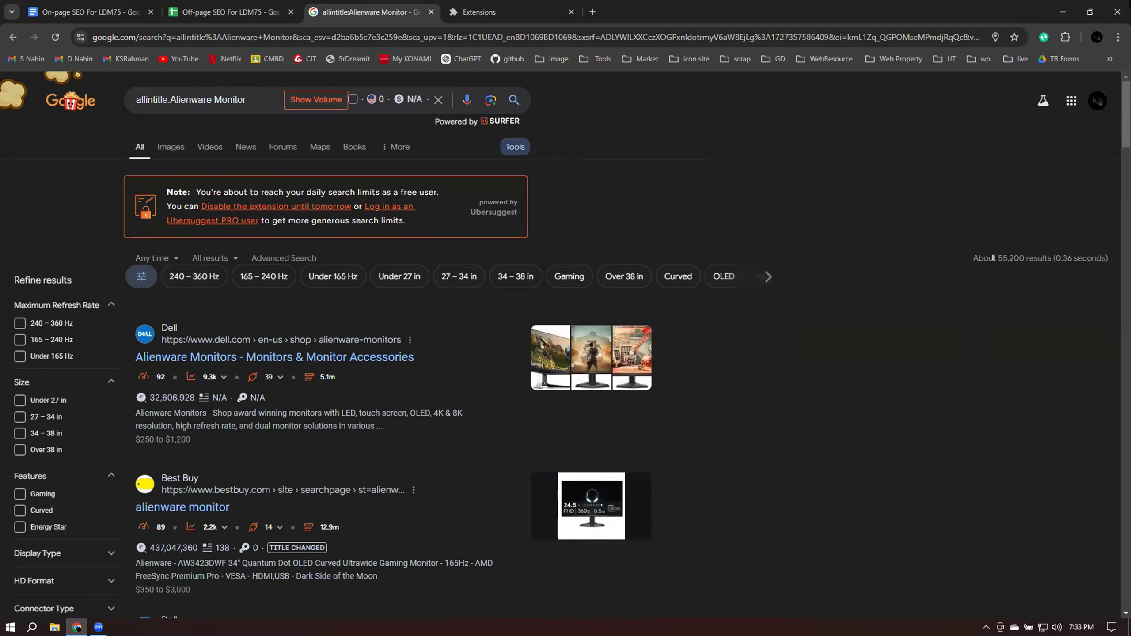
pyautogui.click(229, 12)
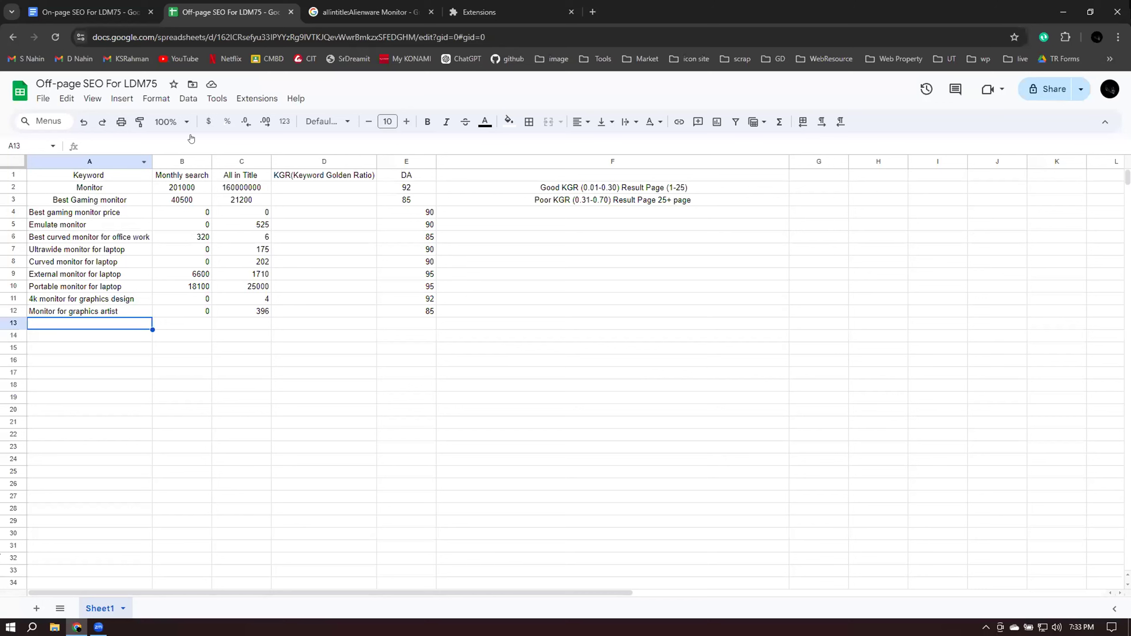
pyautogui.doubleClick(89, 323)
pyautogui.write('Alienware Monitor')
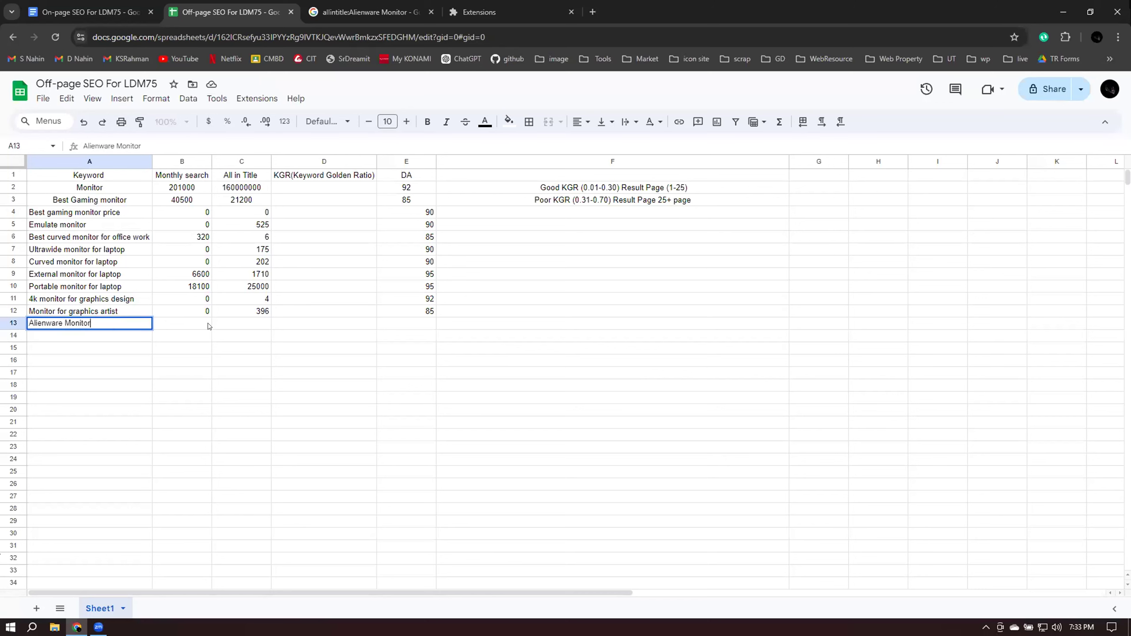
pyautogui.doubleClick(205, 320)
pyautogui.write('18100')
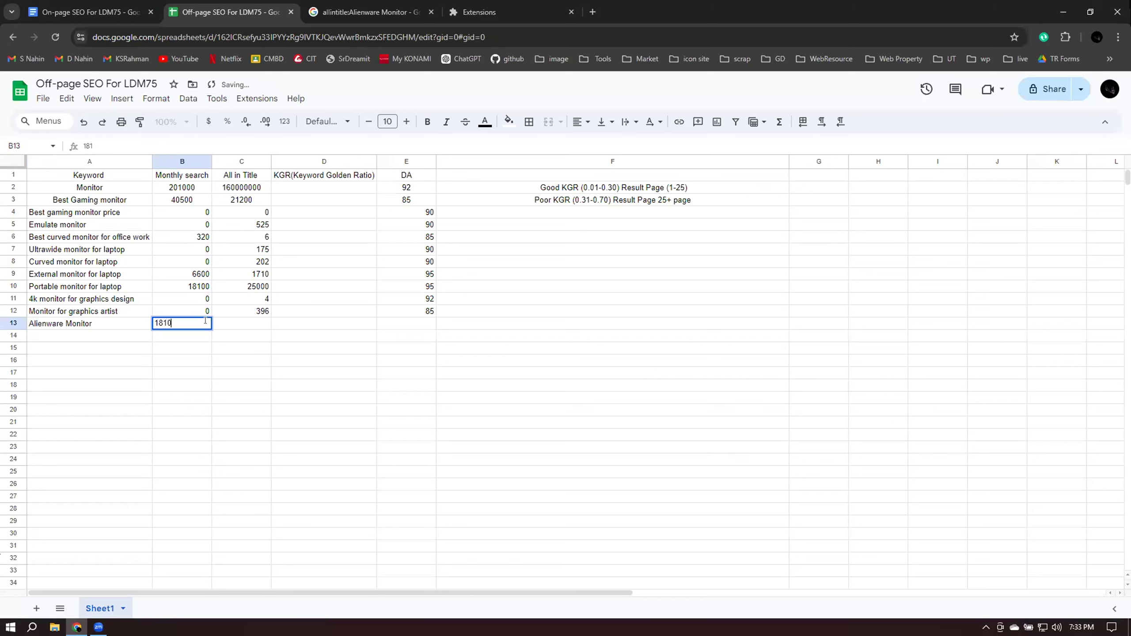
pyautogui.press('Tab')
pyautogui.write('55200')
pyautogui.press('Tab')
pyautogui.press('Tab')
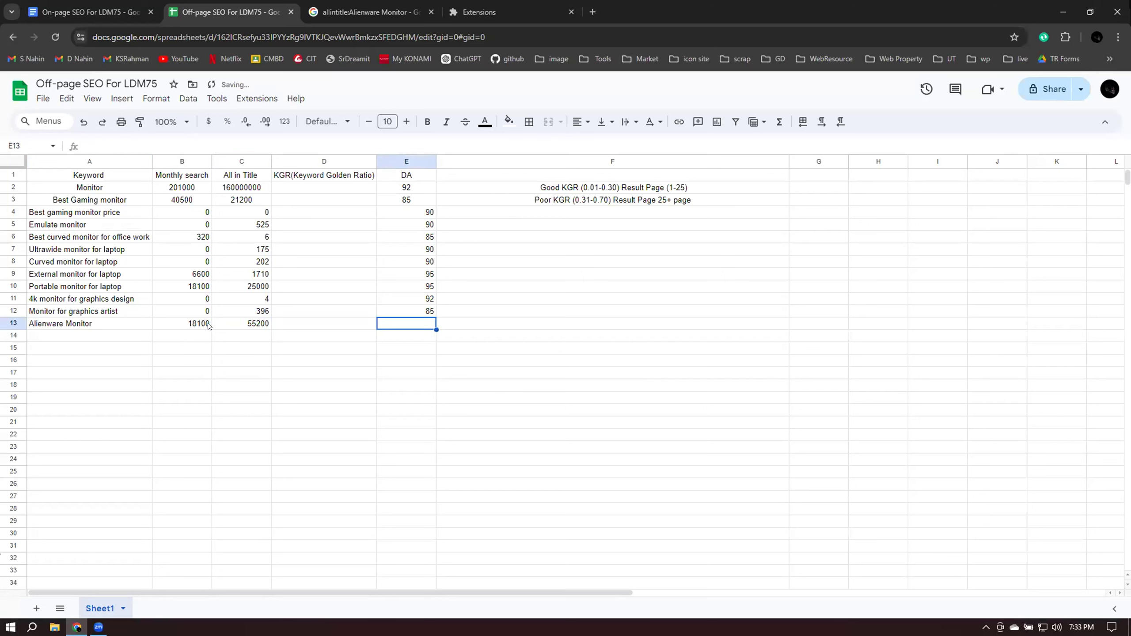
pyautogui.write('92')
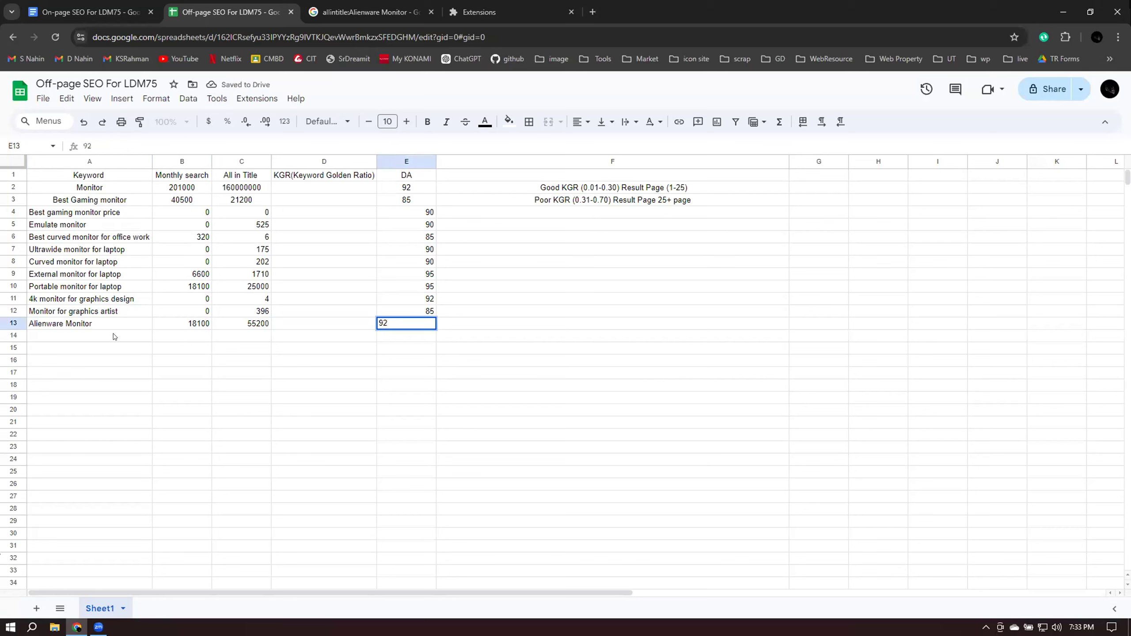
pyautogui.click(88, 343)
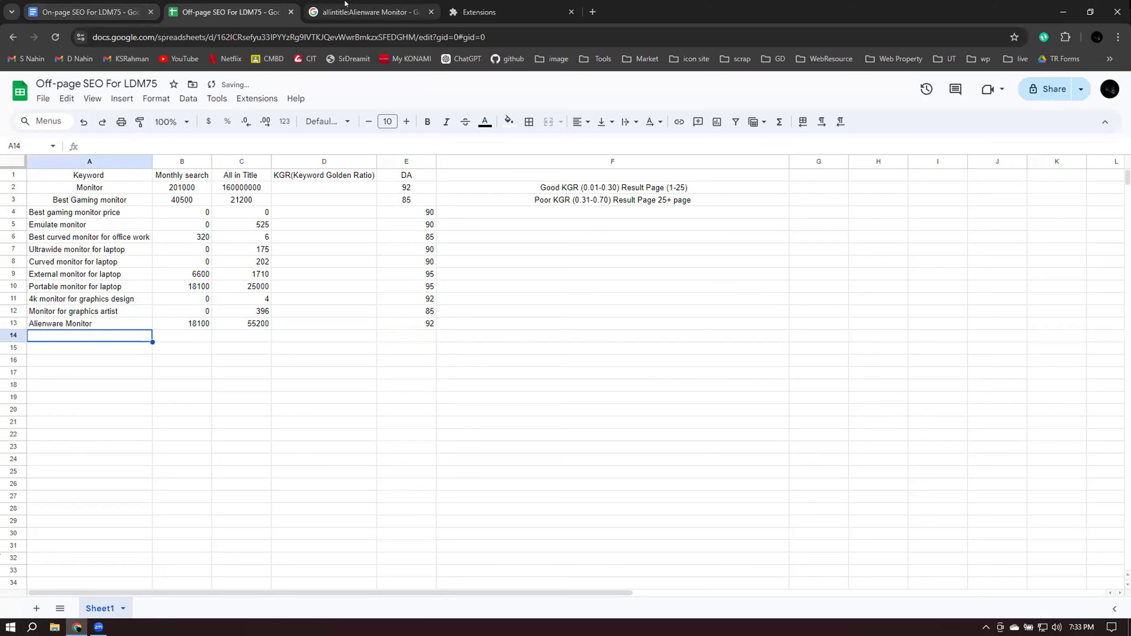
# Copy the keyword "Computer monitor for sale" from the On-page SEO document and search Google for it
pyautogui.click(89, 12)
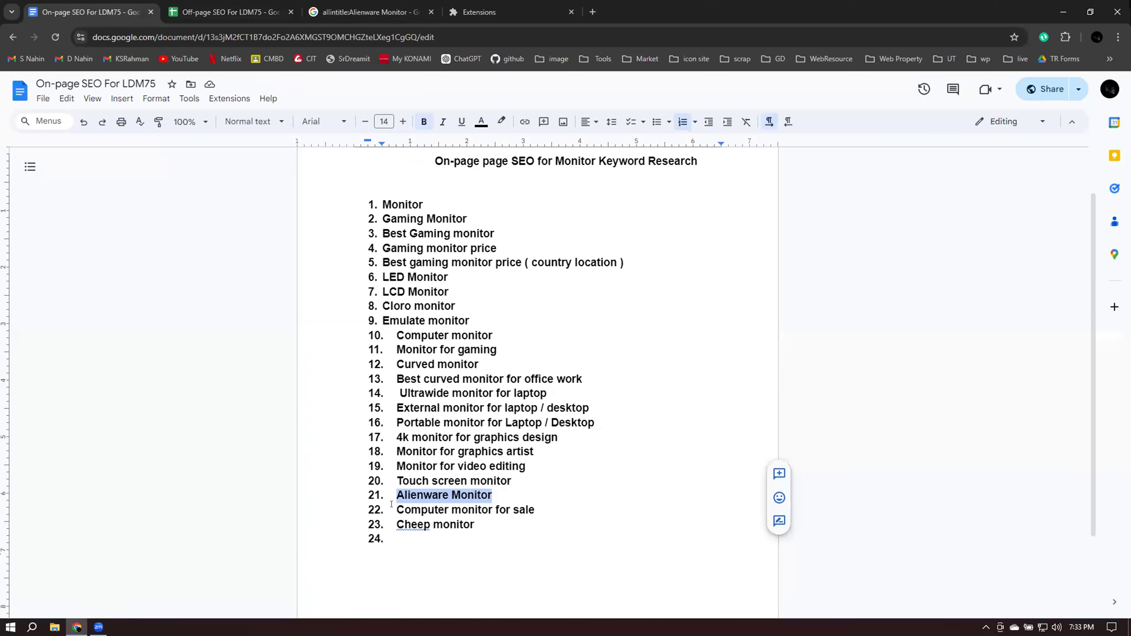
pyautogui.moveTo(393, 507); pyautogui.dragTo(532, 508)
pyautogui.hotkey('ctrl', 'c')
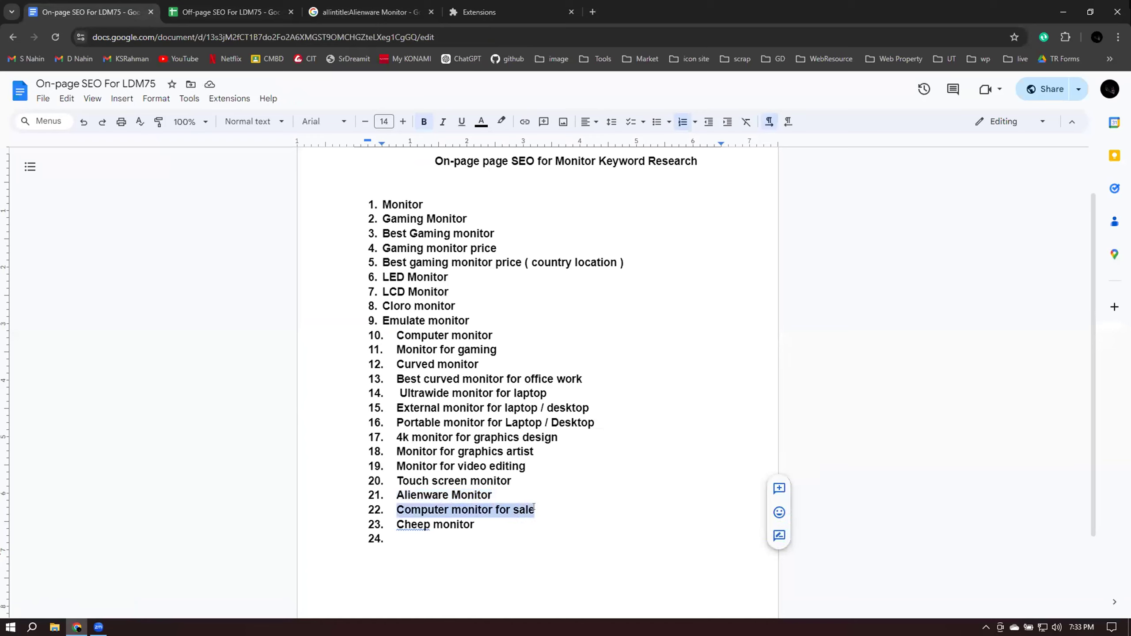
pyautogui.click(365, 12)
pyautogui.tripleClick(207, 100)
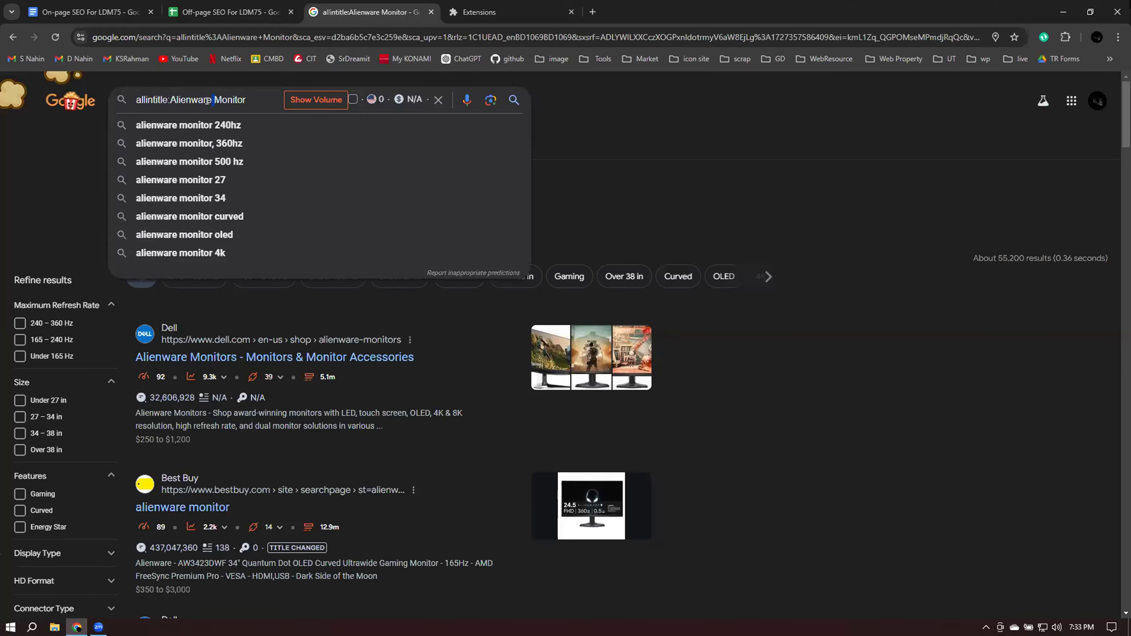
pyautogui.hotkey('ctrl', 'v')
pyautogui.press('Return')
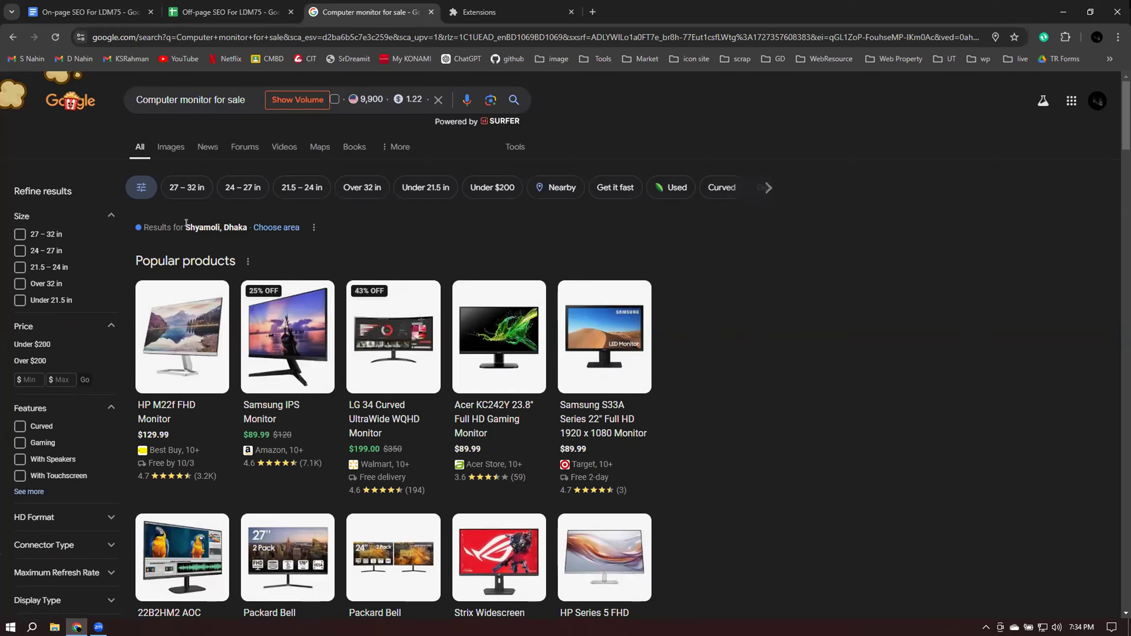
# Examine the results' location and the authority metrics of the ranking sites for "Computer monitor for sale"
pyautogui.moveTo(185, 222); pyautogui.dragTo(245, 224)
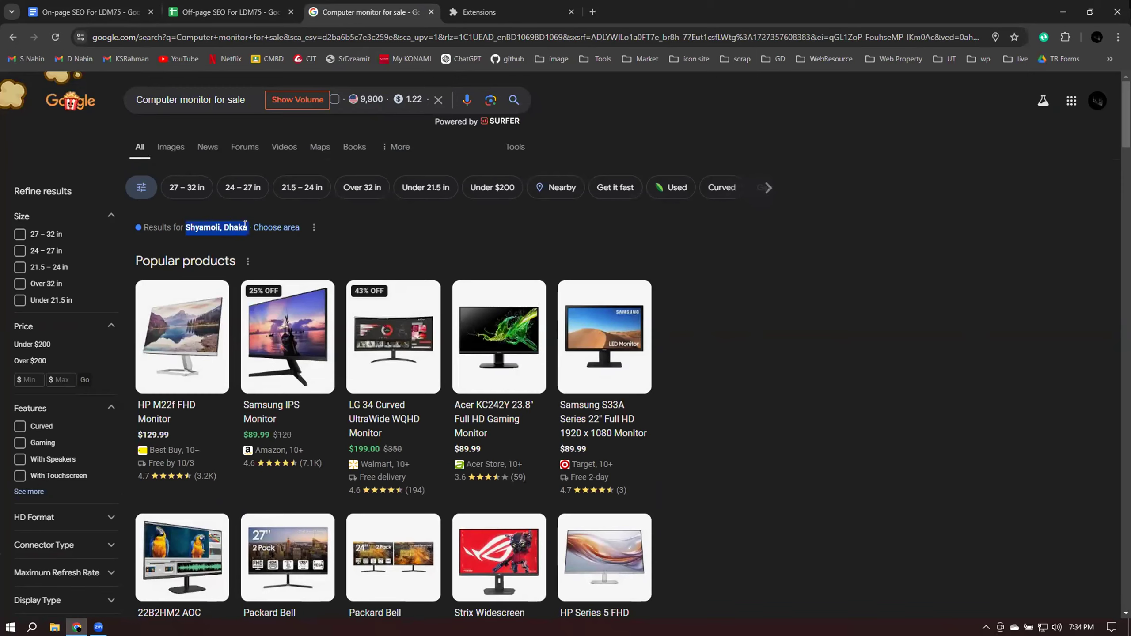
pyautogui.scroll(-7, 398, 214)
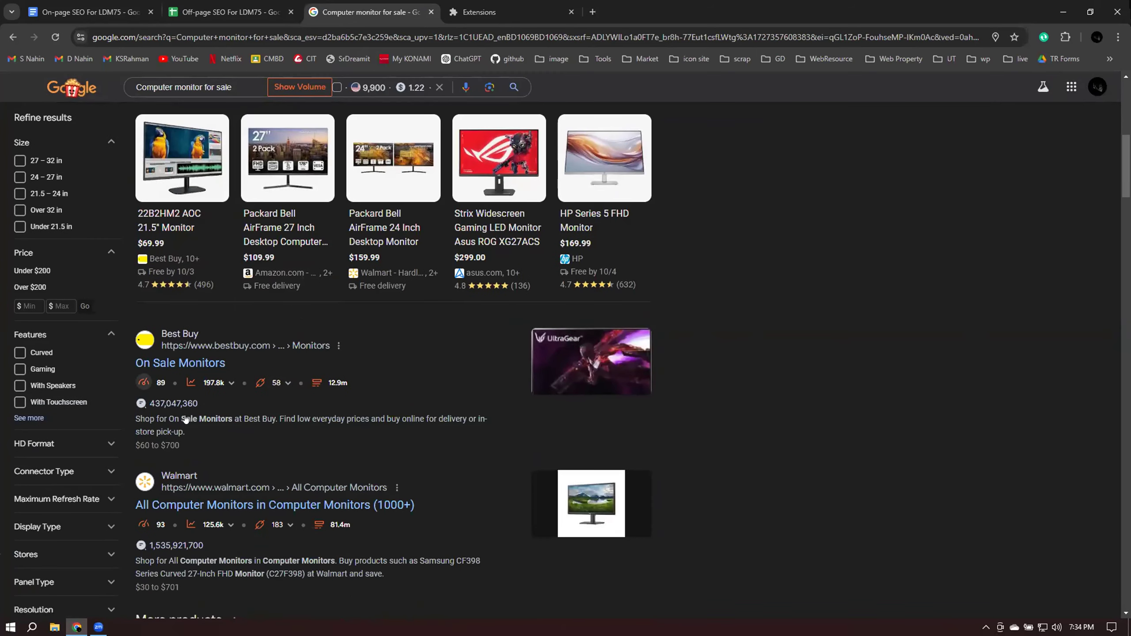
pyautogui.moveTo(165, 524)
pyautogui.scroll(-10, 219, 521)
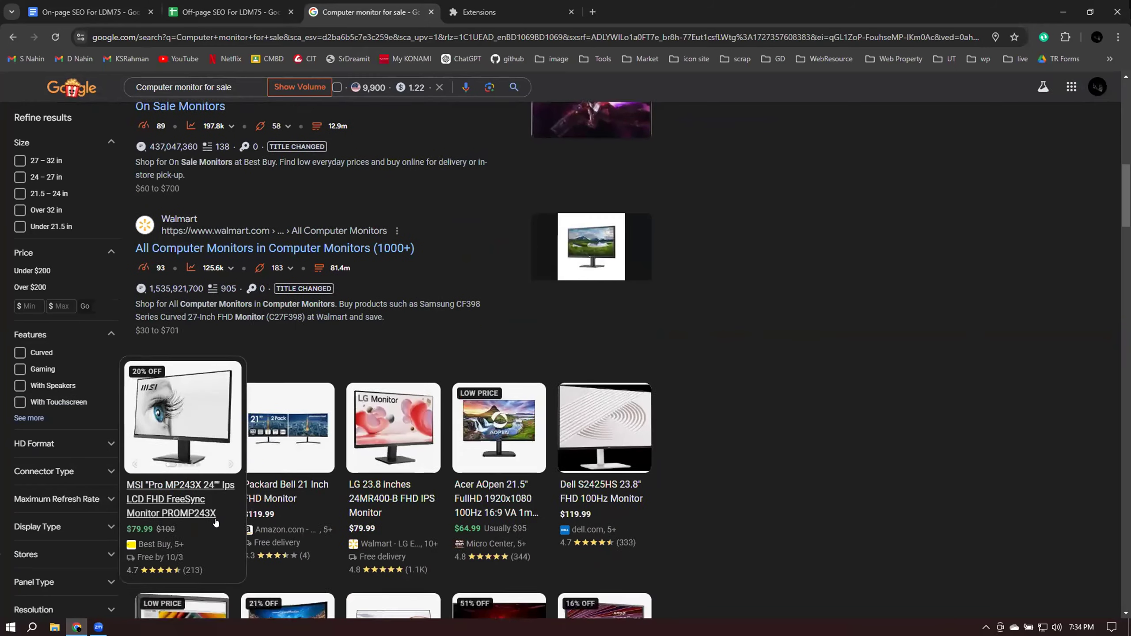
pyautogui.scroll(-4, 218, 518)
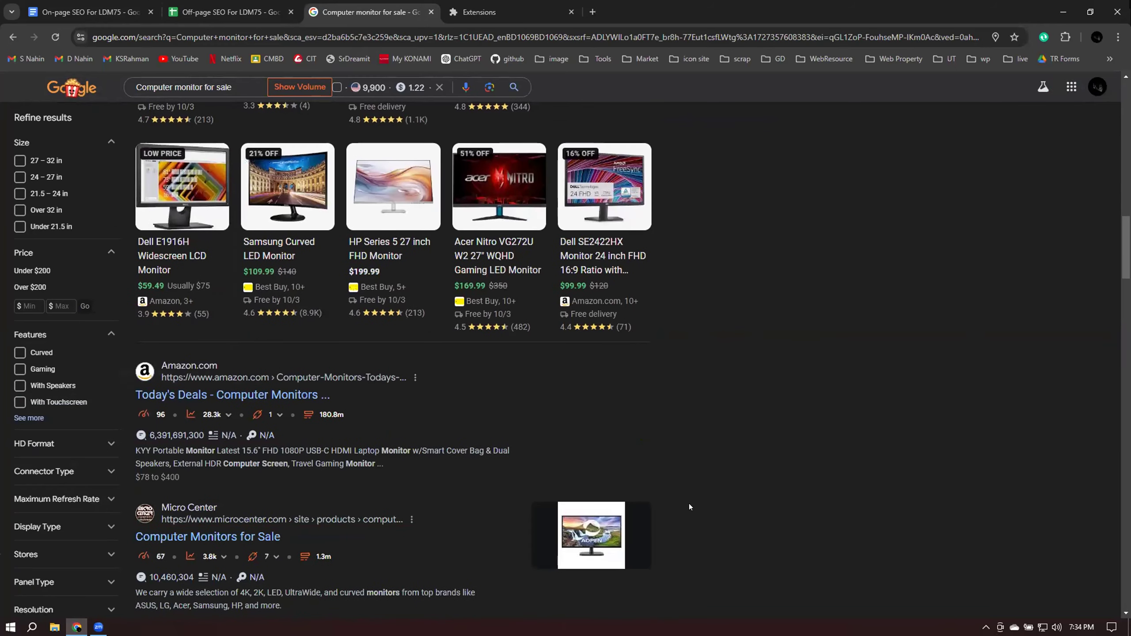
pyautogui.scroll(8, 668, 481)
pyautogui.scroll(15, 652, 463)
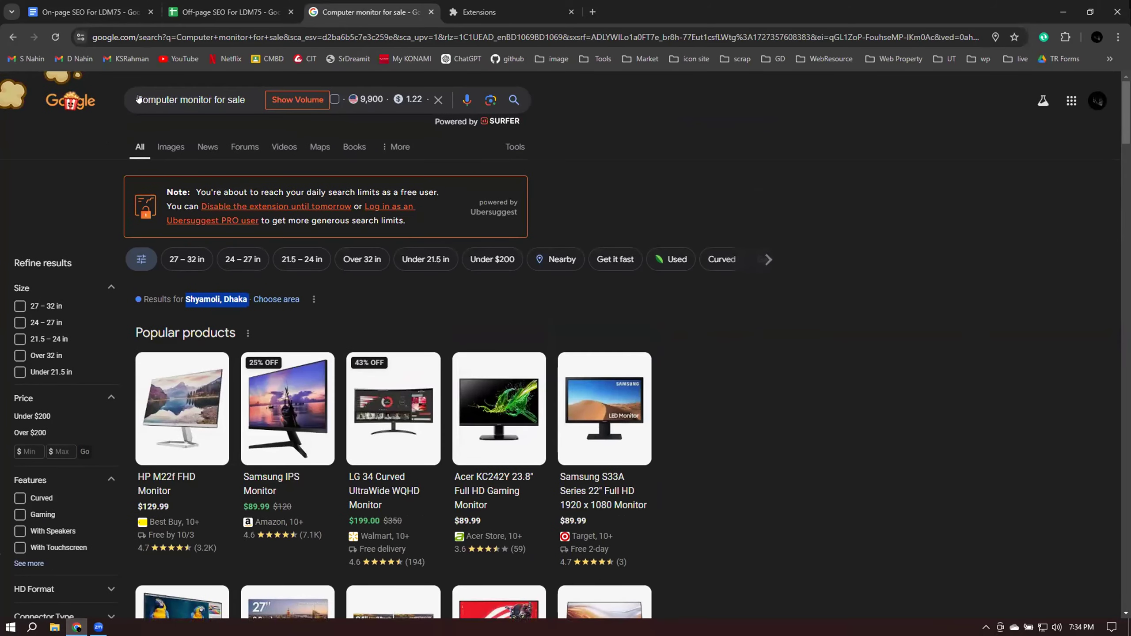
# Search Google for "allintitle:Computer monitor for sale" and show the result count
pyautogui.click(225, 100)
pyautogui.write('allintit')
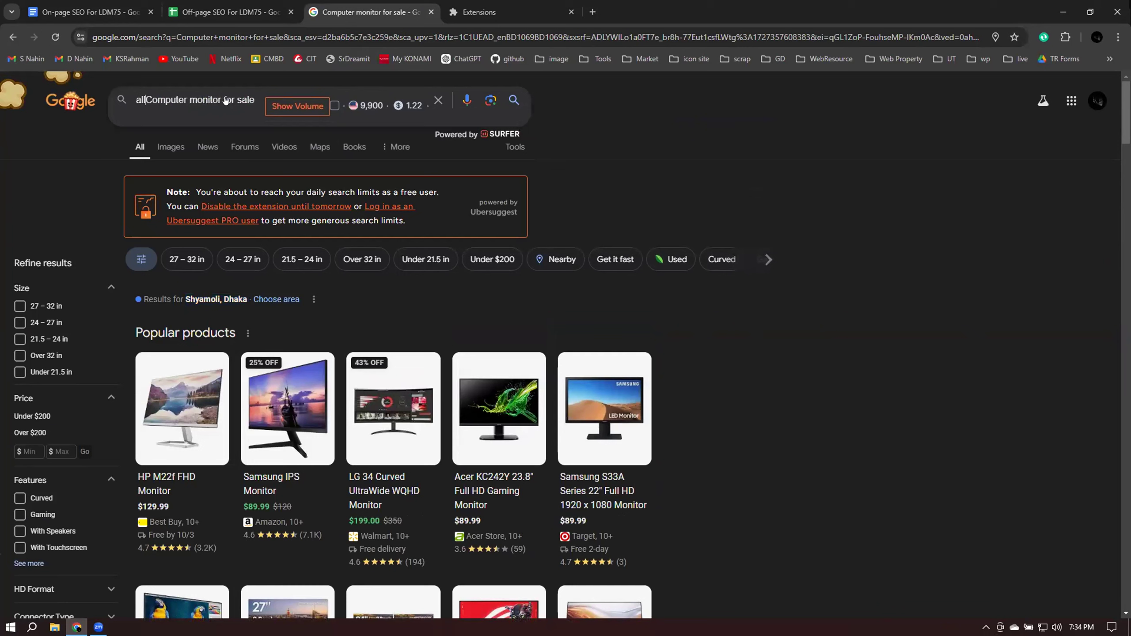
pyautogui.write('le:')
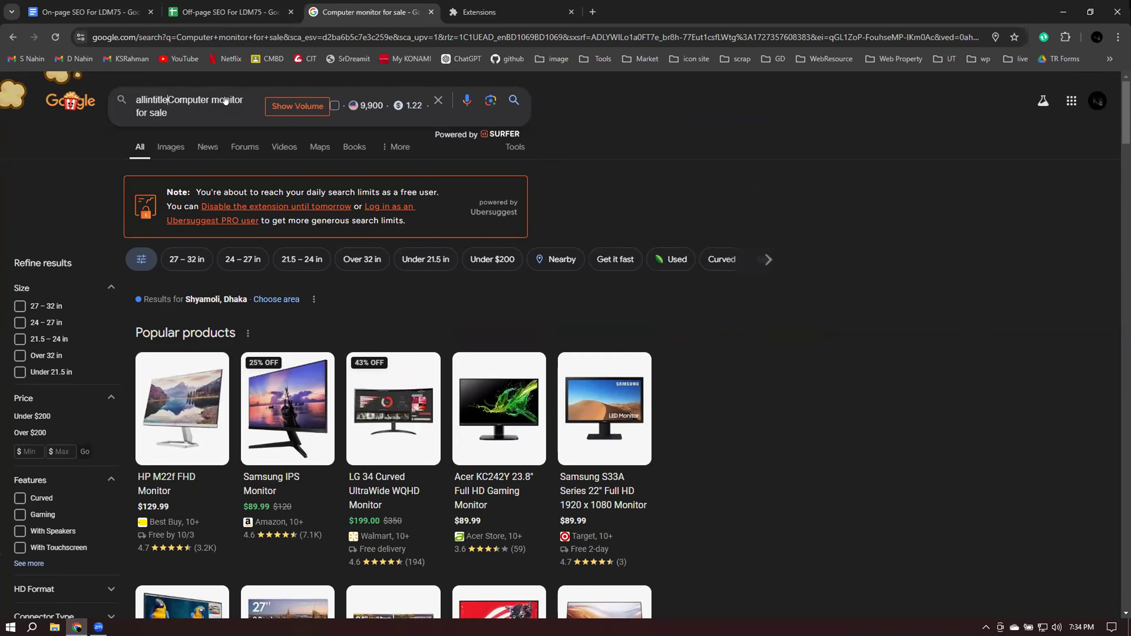
pyautogui.press('Return')
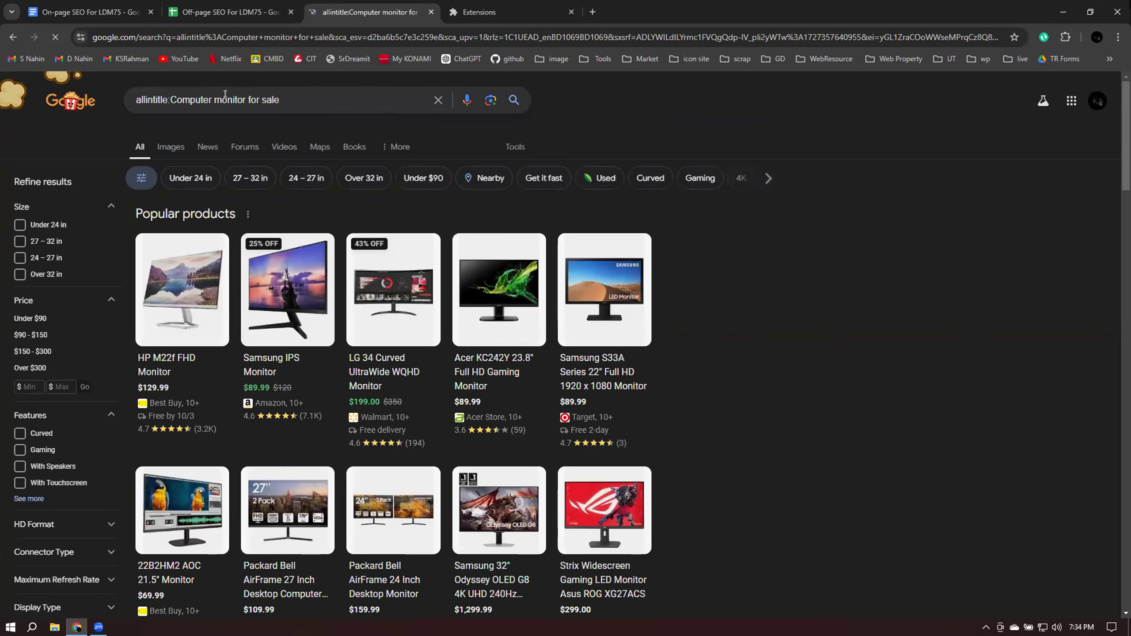
pyautogui.click(514, 147)
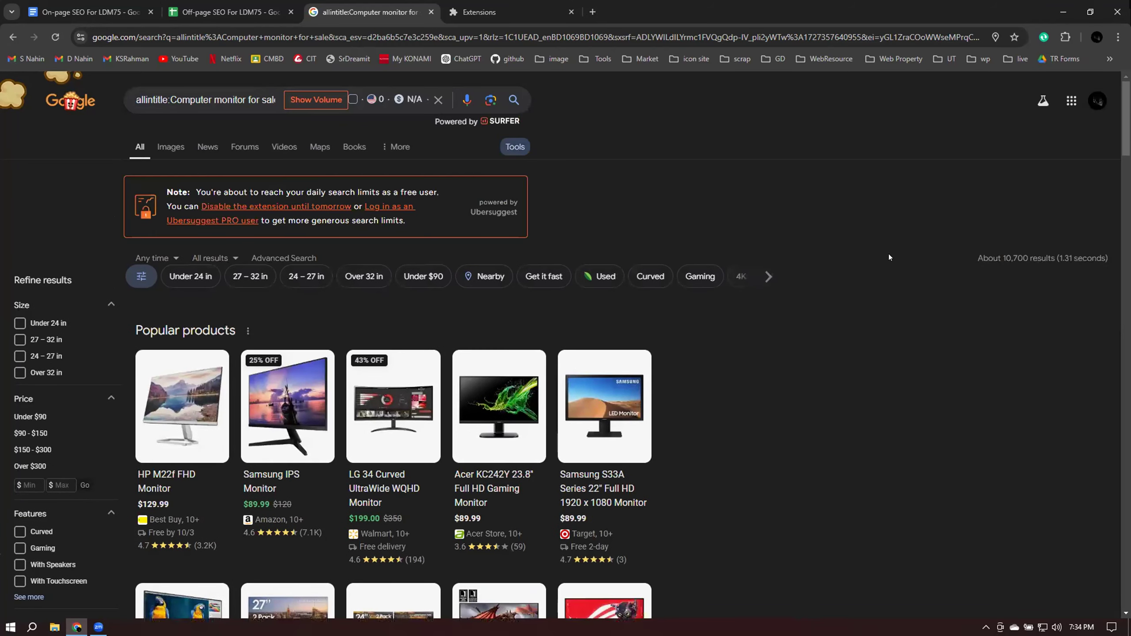
# In the Off-page SEO sheet, fill row 14 with keyword Computer monitor for sale, monthly search 9900 and All in Title 10700
pyautogui.click(232, 5)
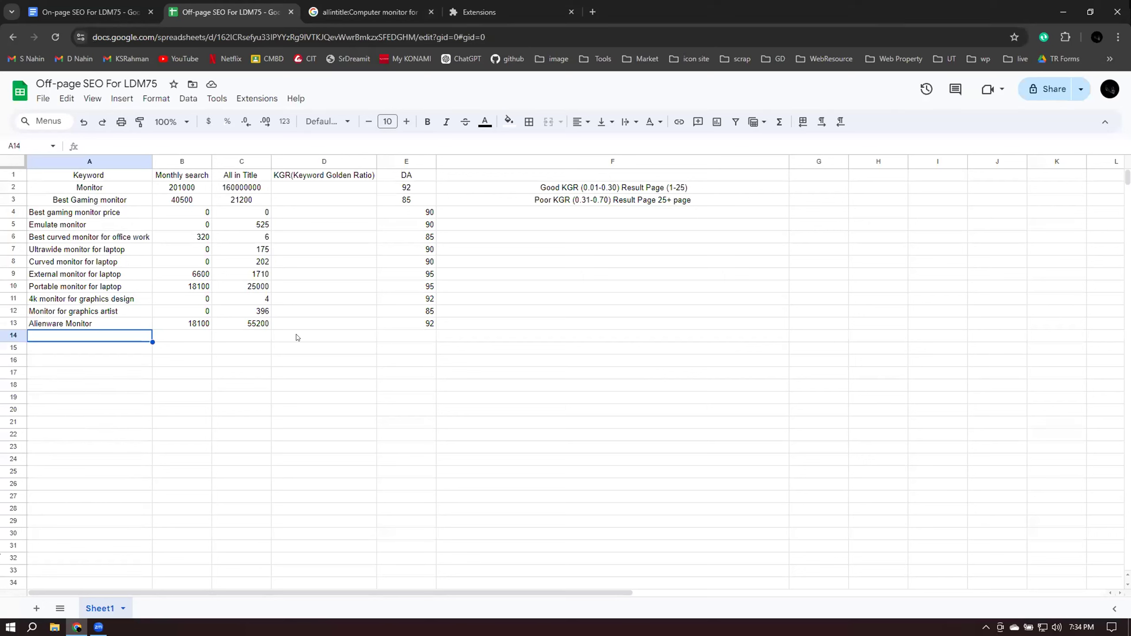
pyautogui.click(249, 337)
pyautogui.write('10700')
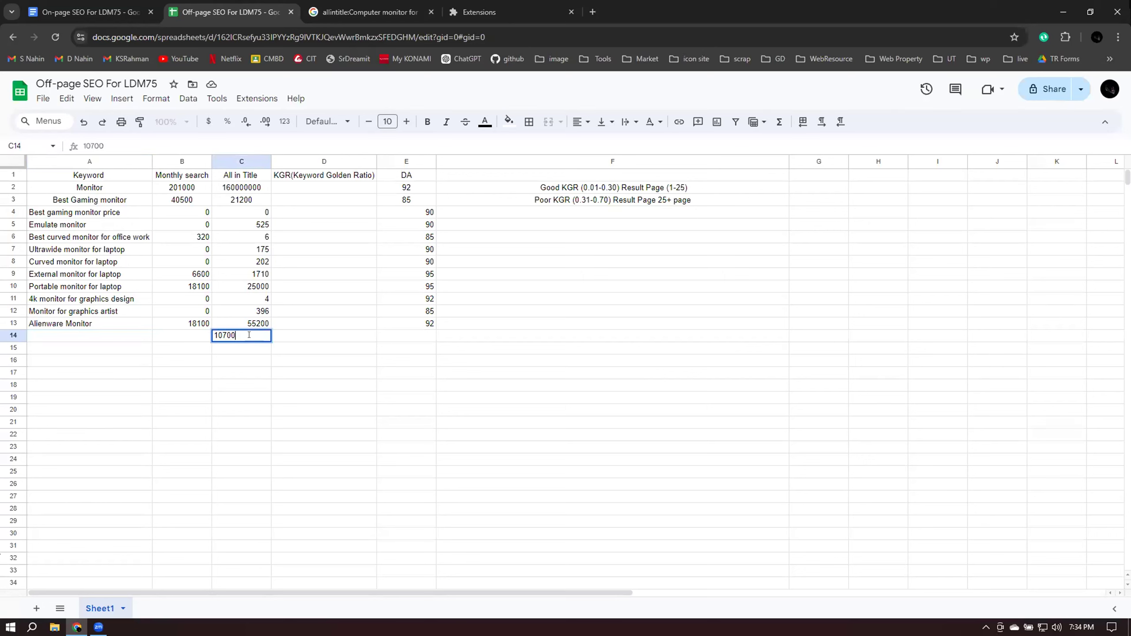
pyautogui.doubleClick(198, 334)
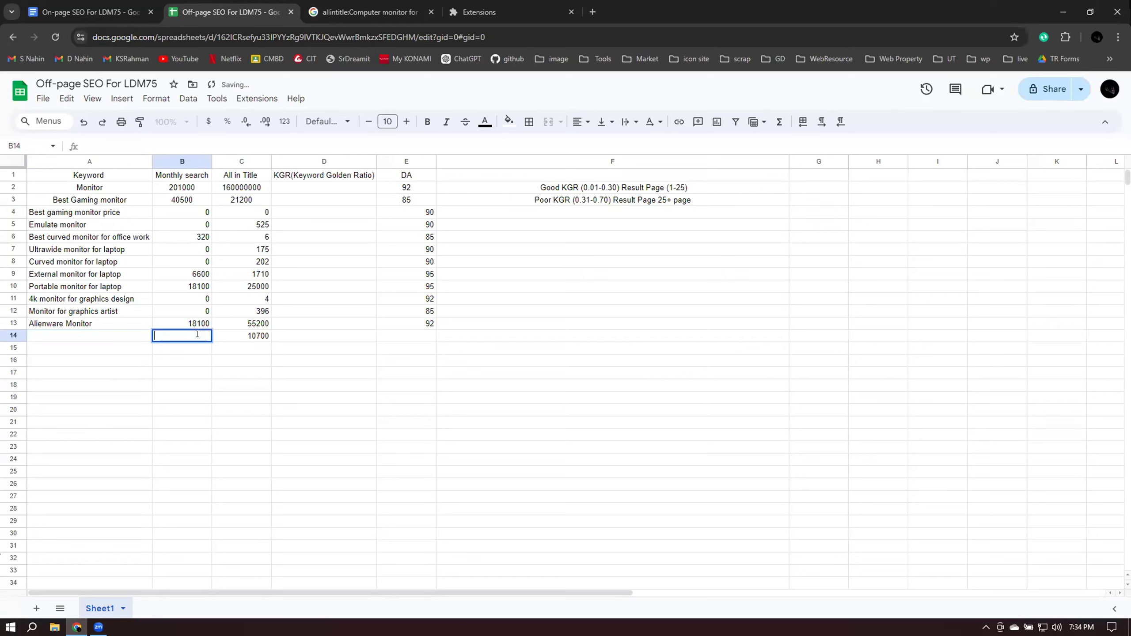
pyautogui.write('9900')
pyautogui.click(122, 336)
pyautogui.write('Computer monitor for sale')
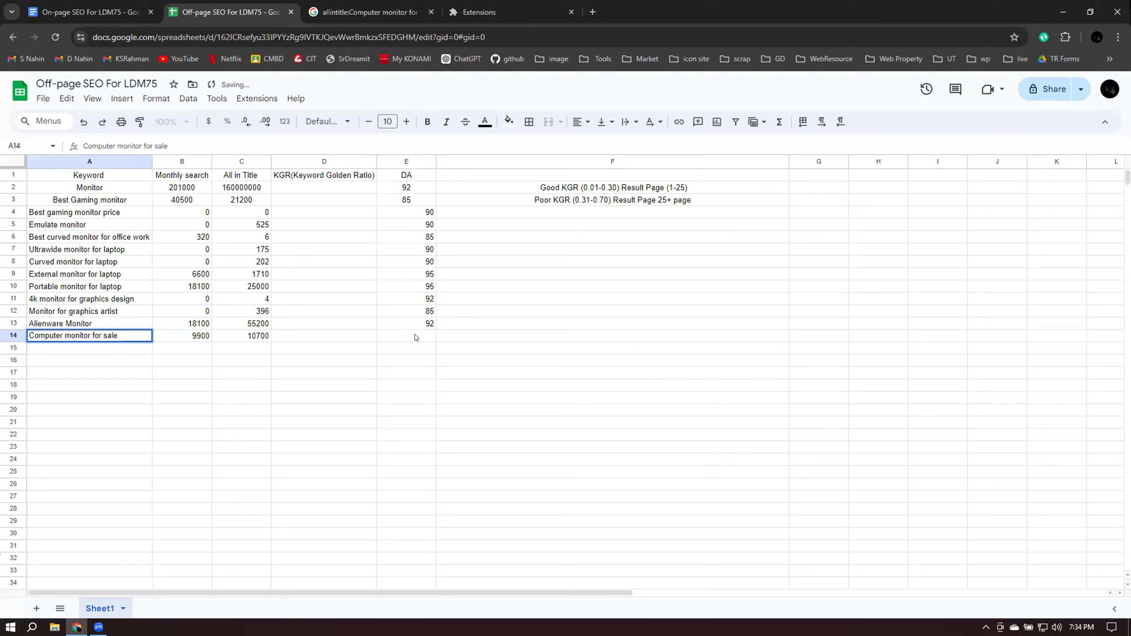
# Set the DA of the Computer monitor for sale keyword to 95 in cell E14
pyautogui.doubleClick(414, 336)
pyautogui.write('92')
pyautogui.press('BackSpace')
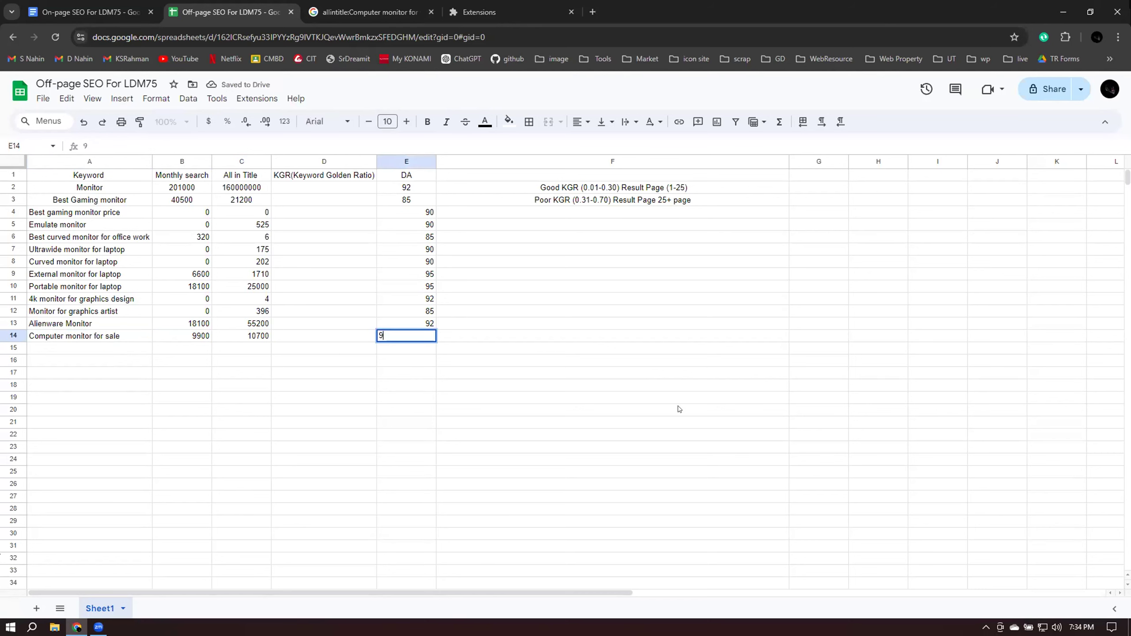
pyautogui.write('5')
pyautogui.press('Return')
# Center-align the contents of the whole keyword table, A1:F14
pyautogui.click(304, 273)
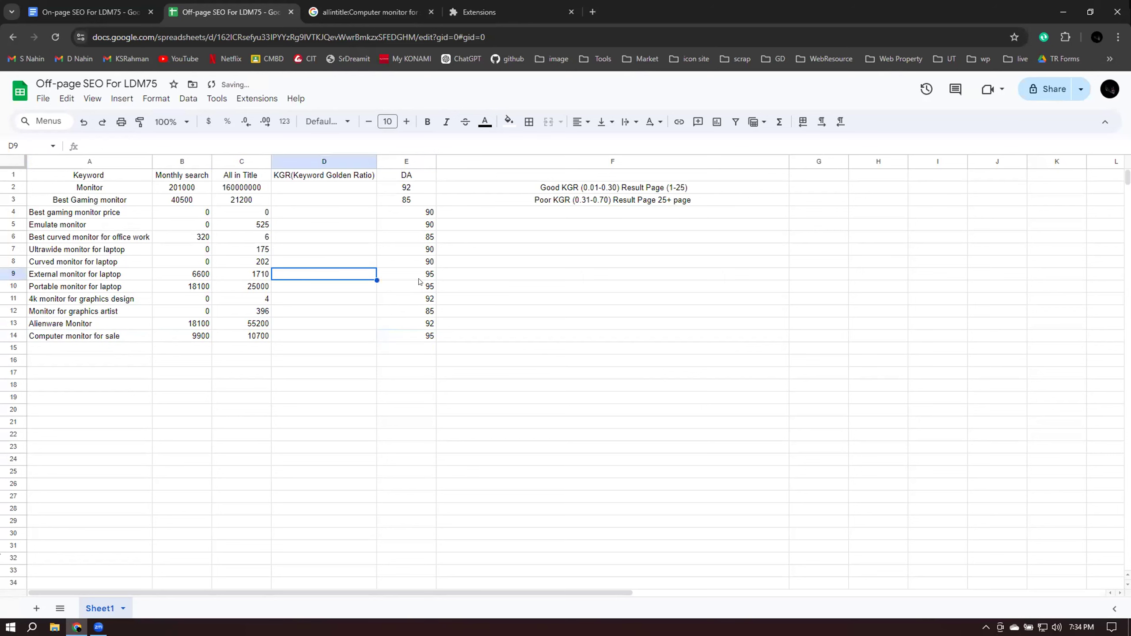
pyautogui.hotkey('ctrl', 'a')
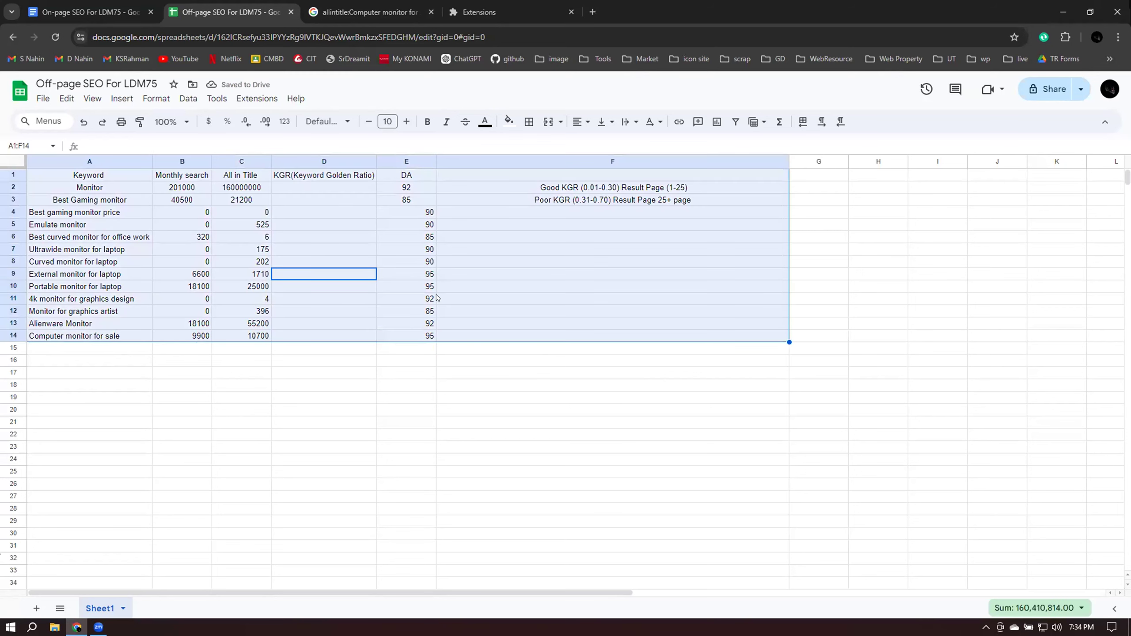
pyautogui.click(579, 123)
pyautogui.click(600, 145)
pyautogui.click(500, 398)
# Format the header cells A1:E1 with bold text at font size 14 and a light yellow fill
pyautogui.moveTo(69, 176); pyautogui.dragTo(425, 177)
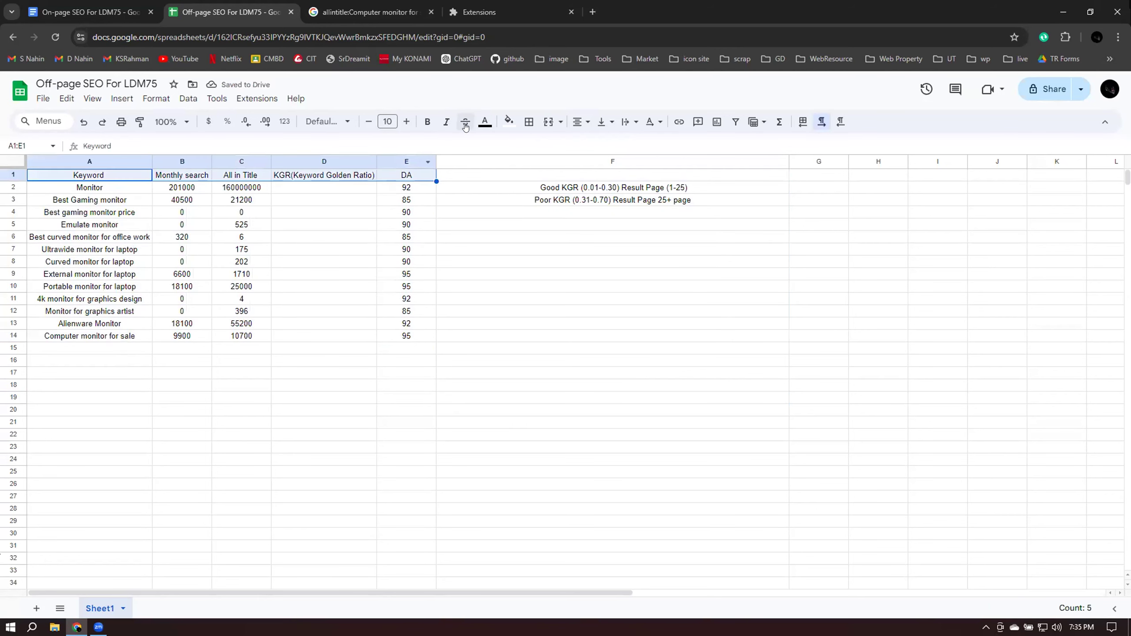
pyautogui.click(407, 122)
pyautogui.click(407, 121)
pyautogui.click(406, 121)
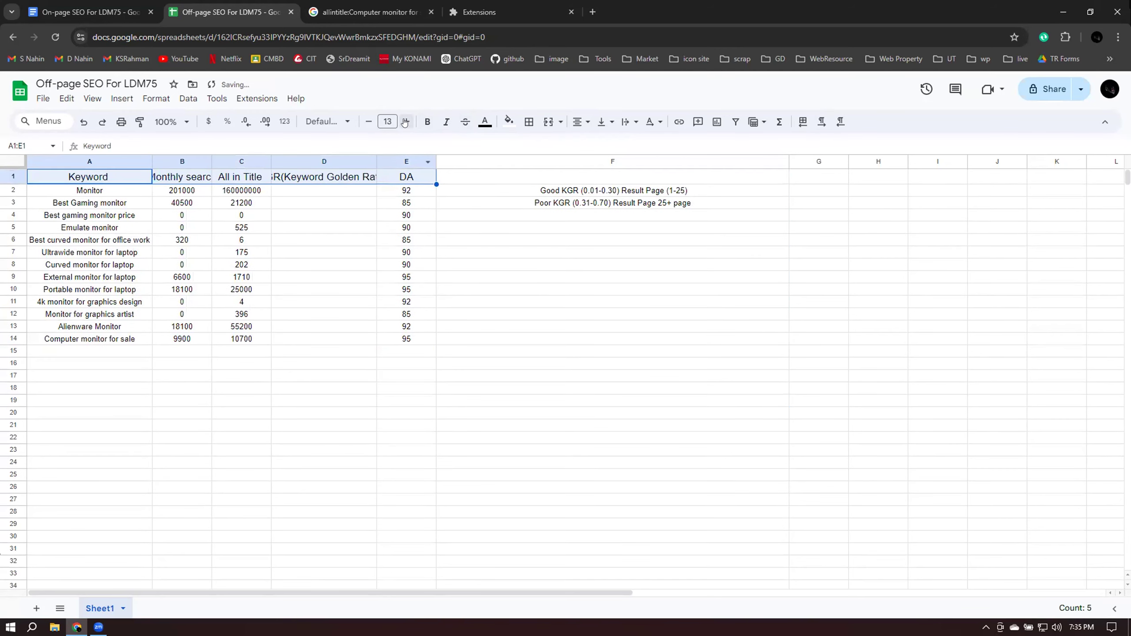
pyautogui.click(406, 122)
pyautogui.click(428, 121)
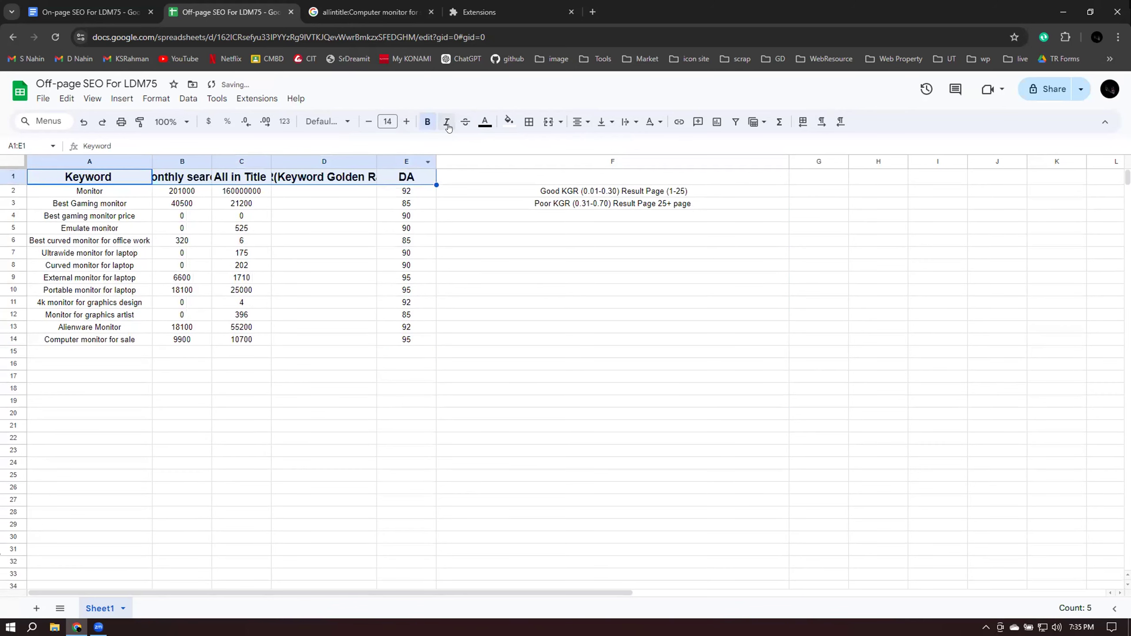
pyautogui.click(509, 122)
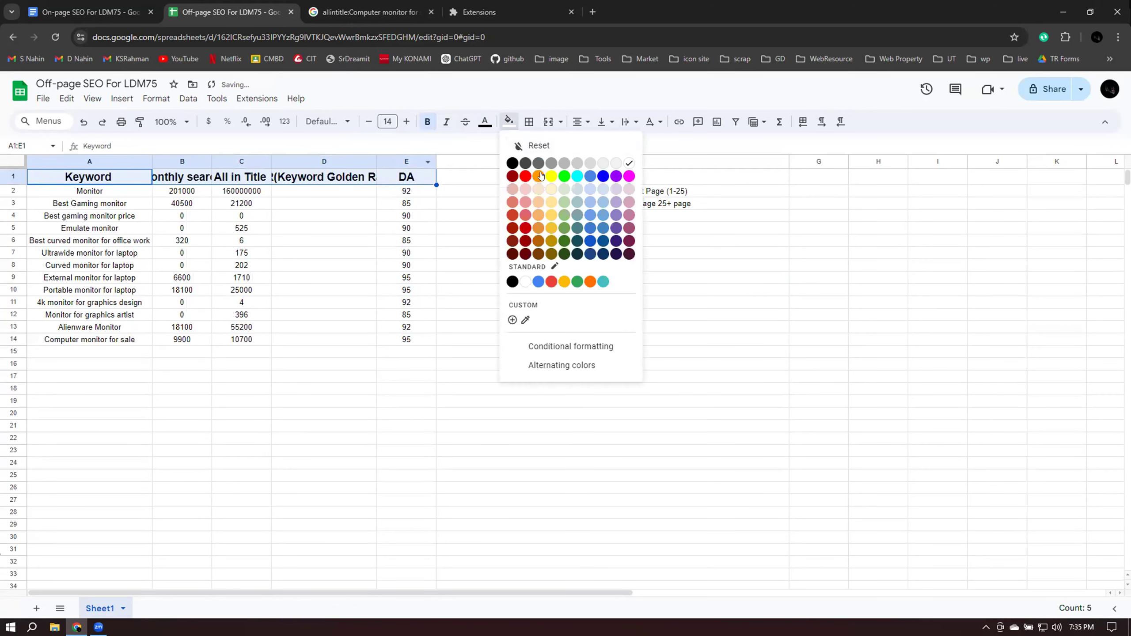
pyautogui.click(551, 215)
pyautogui.click(281, 429)
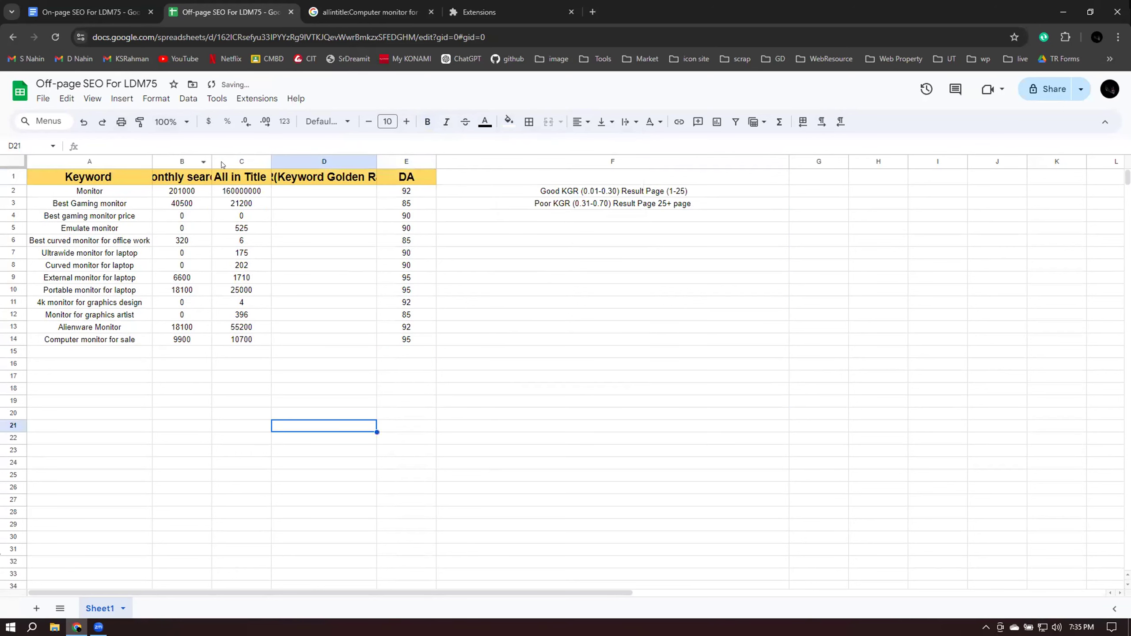
# Widen the Monthly search and KGR(Keyword Golden Ratio) columns so their header text fits
pyautogui.moveTo(212, 159); pyautogui.dragTo(298, 159)
pyautogui.moveTo(401, 159); pyautogui.dragTo(402, 159)
pyautogui.doubleClick(402, 159)
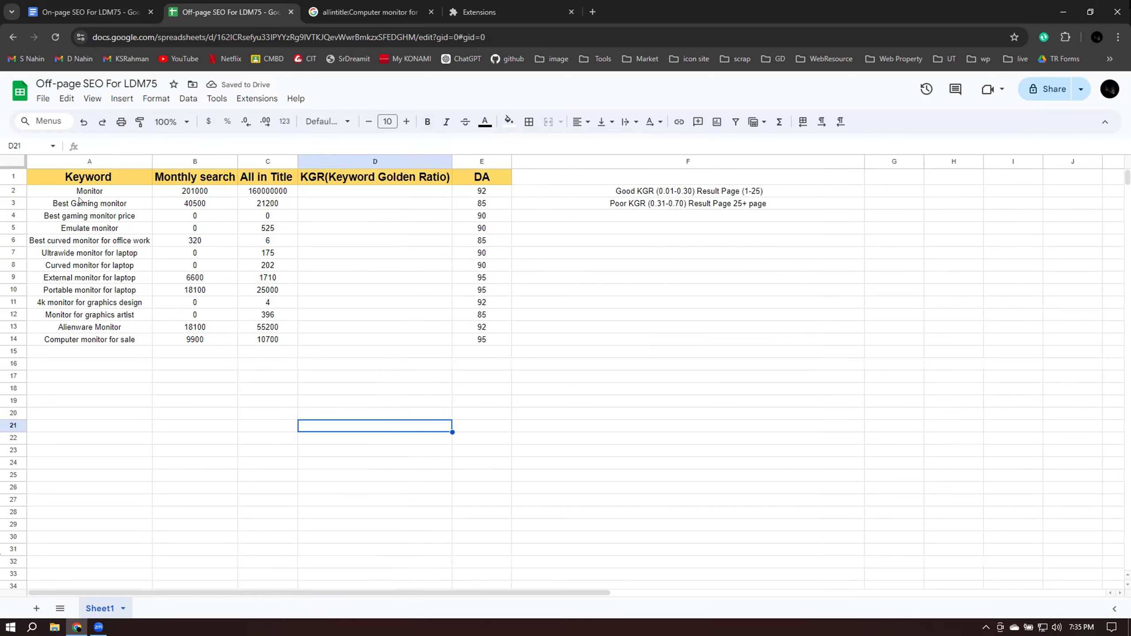
# Review the Monthly search values in B2:B14 and the All in Title values in C2:C14
pyautogui.moveTo(194, 194); pyautogui.dragTo(194, 339)
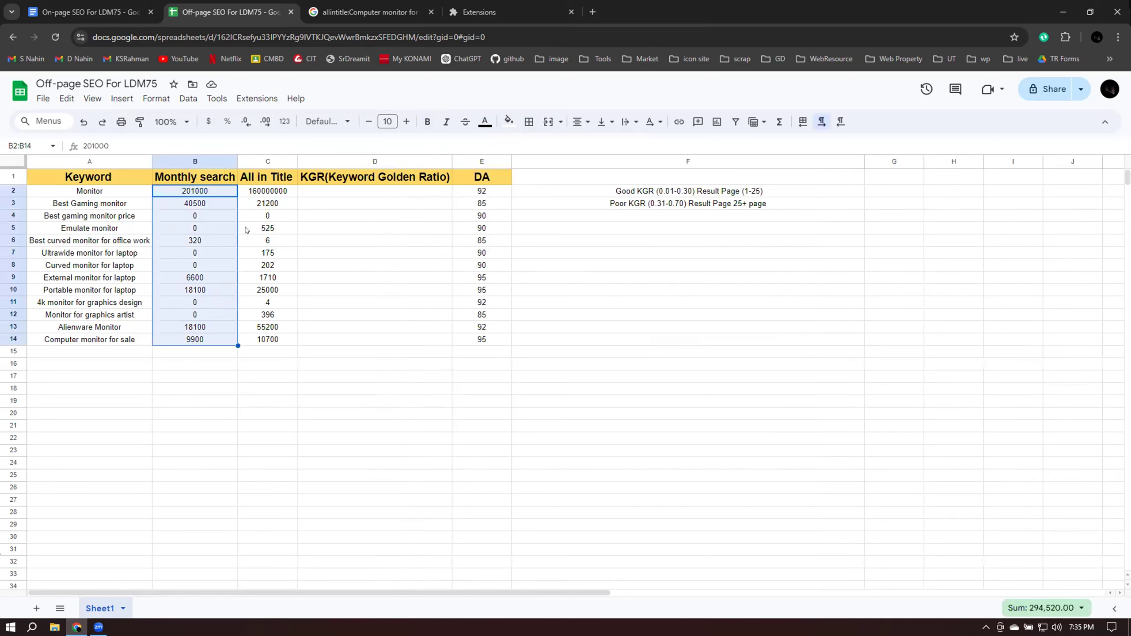
pyautogui.moveTo(267, 191); pyautogui.dragTo(266, 337)
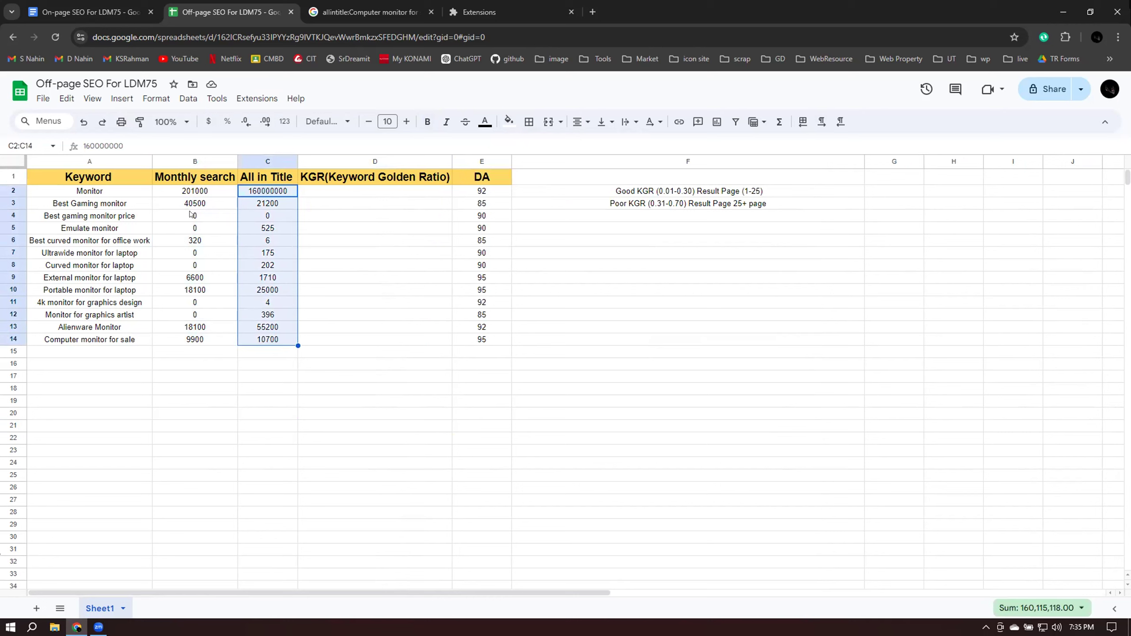
# Extend the keyword in A4 to read "Best gaming monitor price in usa"
pyautogui.doubleClick(143, 219)
pyautogui.write('in usa')
pyautogui.press('Return')
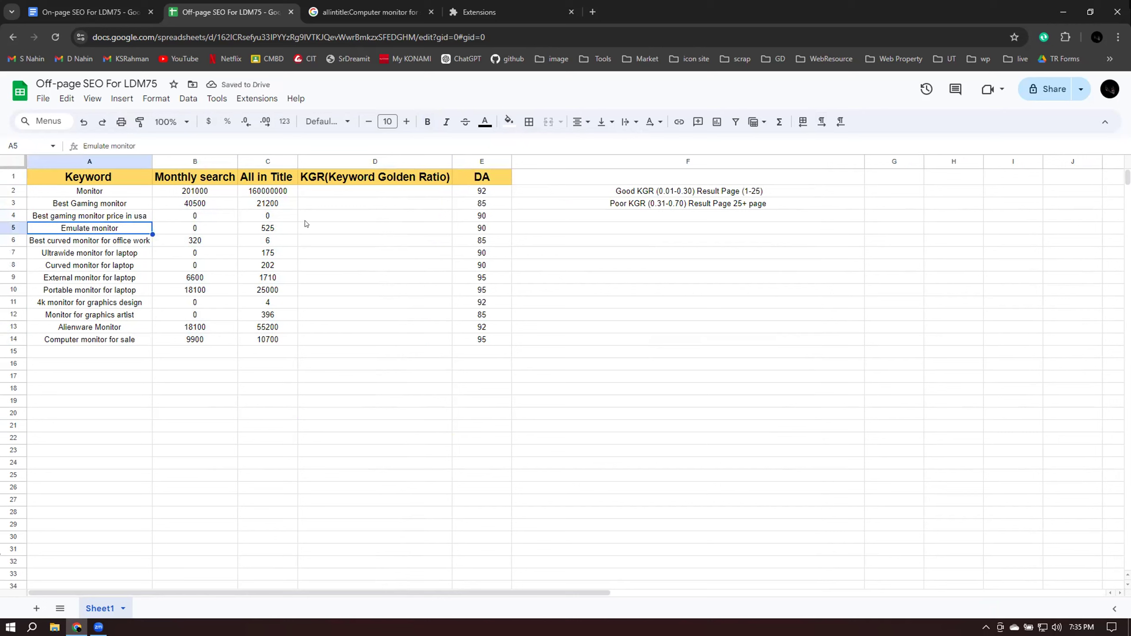
# Enter the formula =C2/B2 in the KGR cell D2 and reject the suggested autofill for the rows below
pyautogui.doubleClick(361, 193)
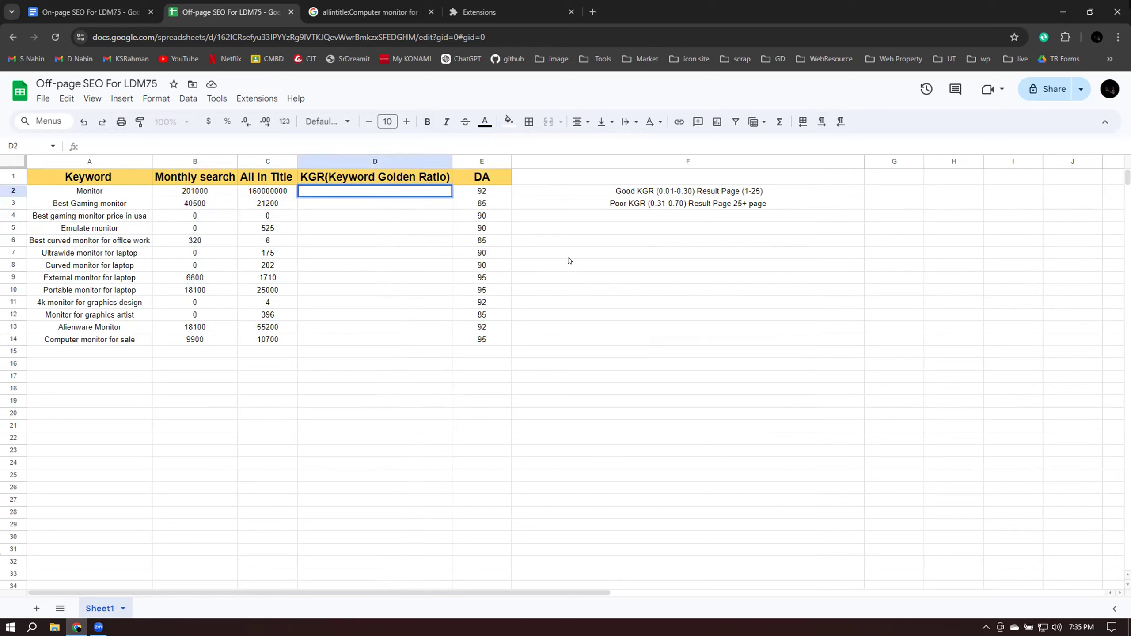
pyautogui.write('=')
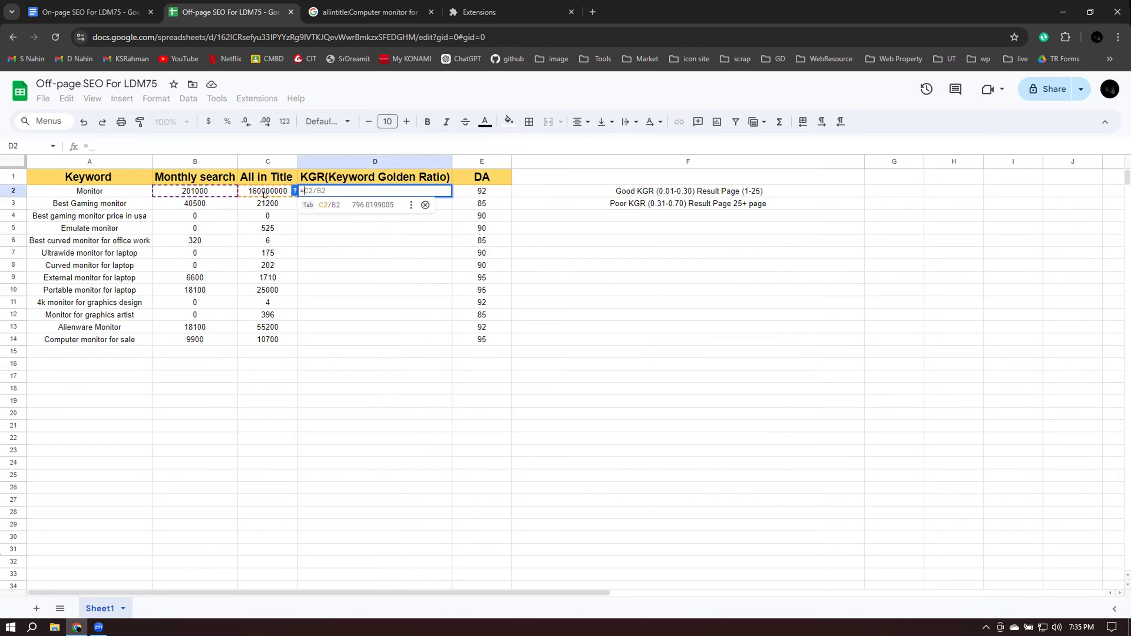
pyautogui.click(264, 192)
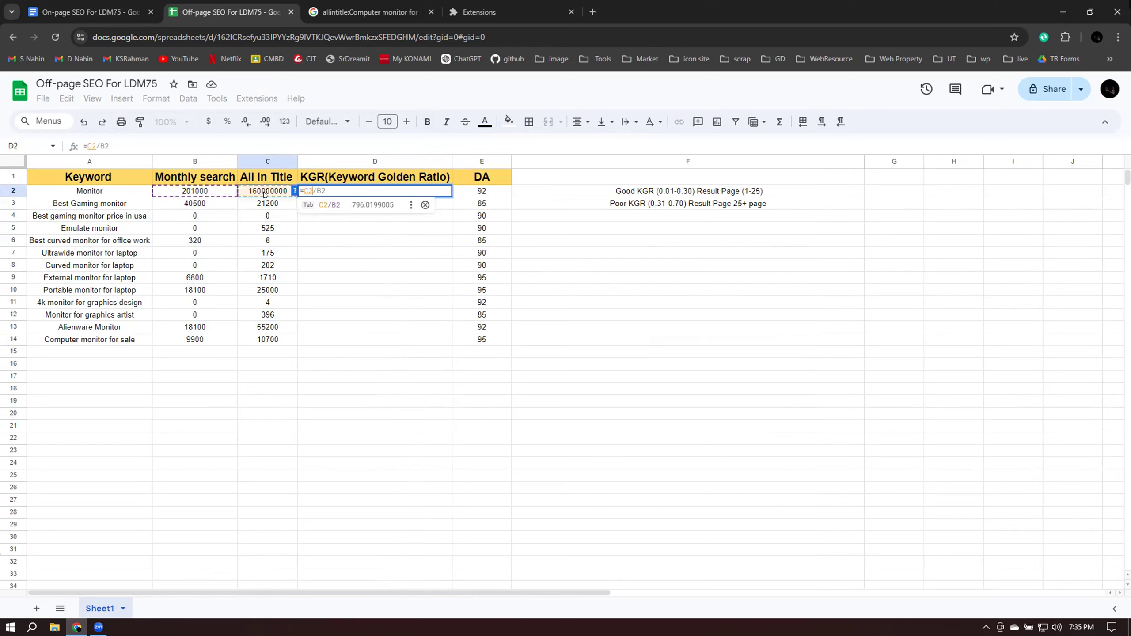
pyautogui.click(189, 192)
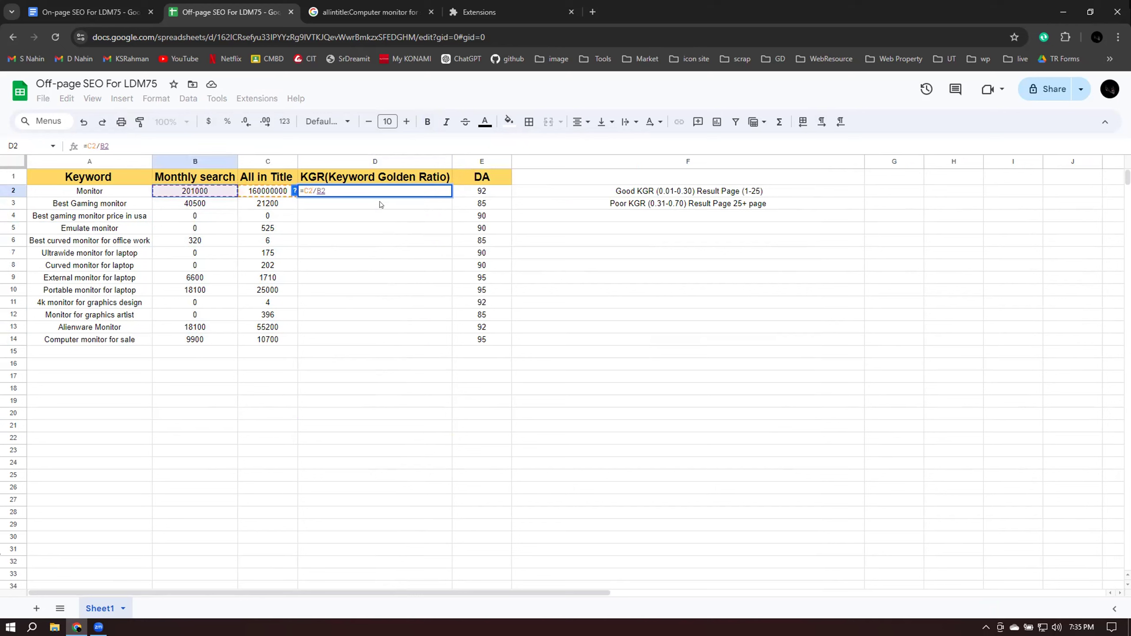
pyautogui.press('Return')
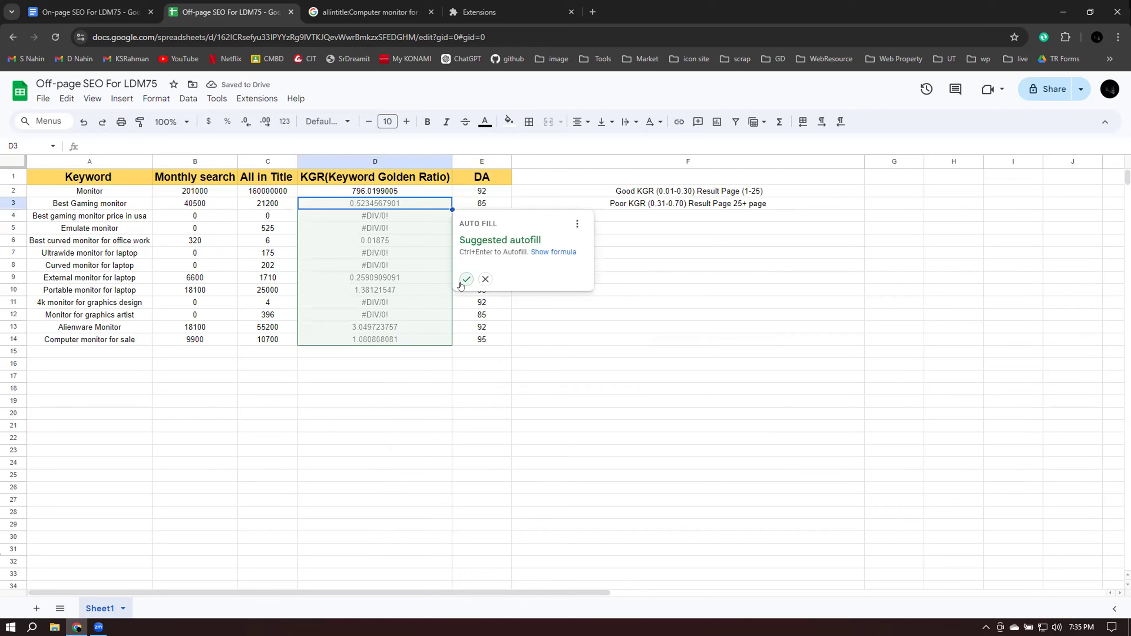
pyautogui.click(485, 279)
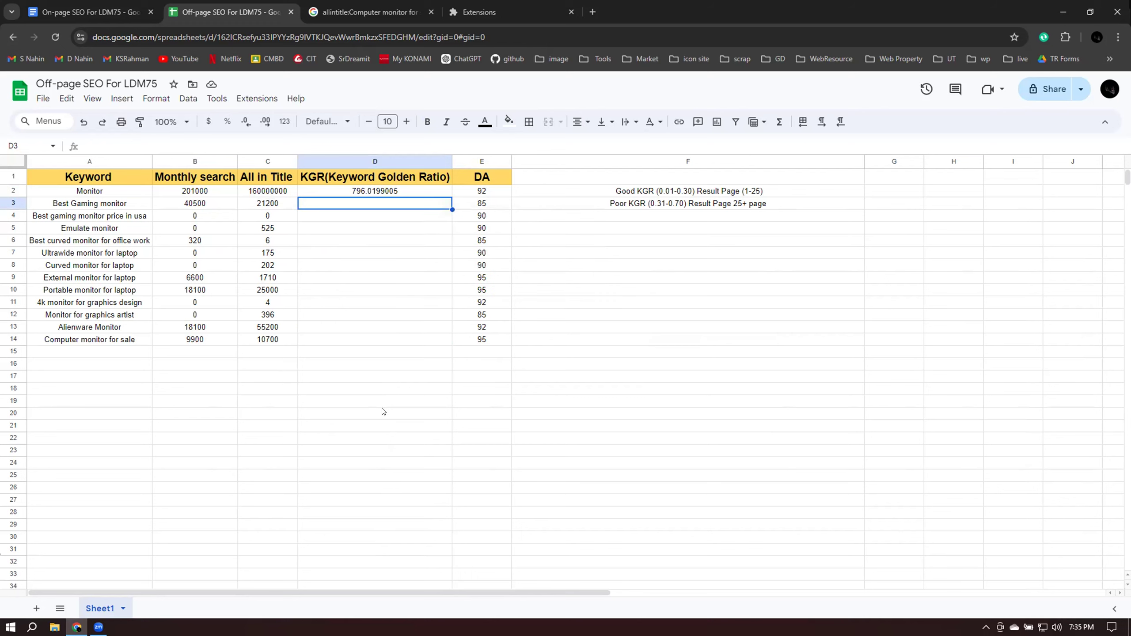
# Replace the formula in D2 with =B2/C2, dividing Monthly search by All in Title
pyautogui.click(387, 191)
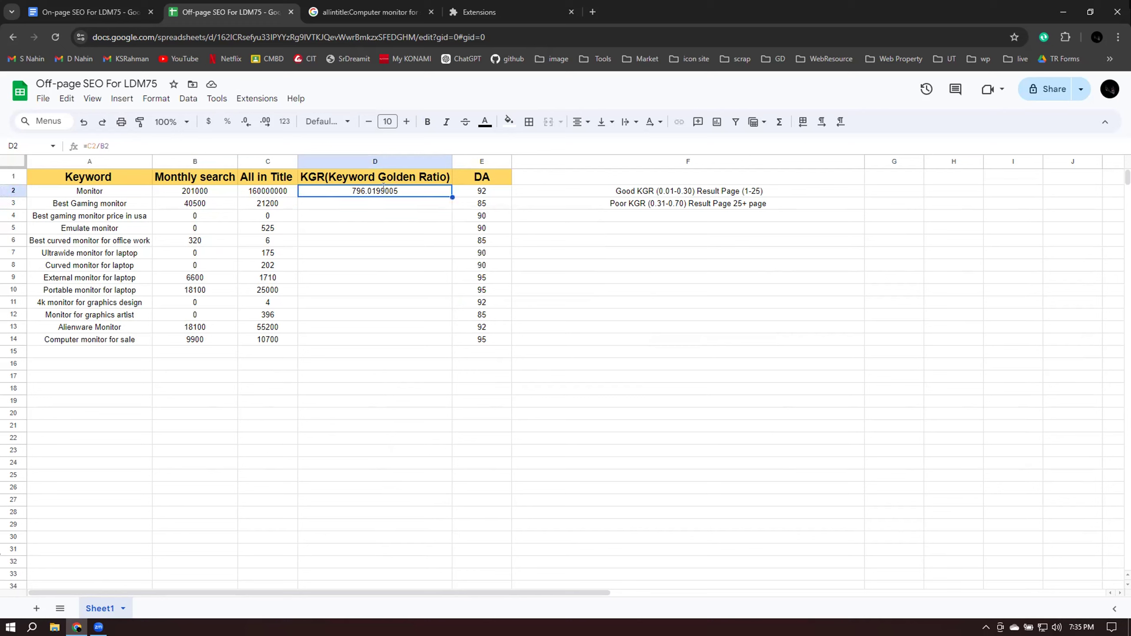
pyautogui.doubleClick(383, 189)
pyautogui.press('BackSpace')
pyautogui.write('=')
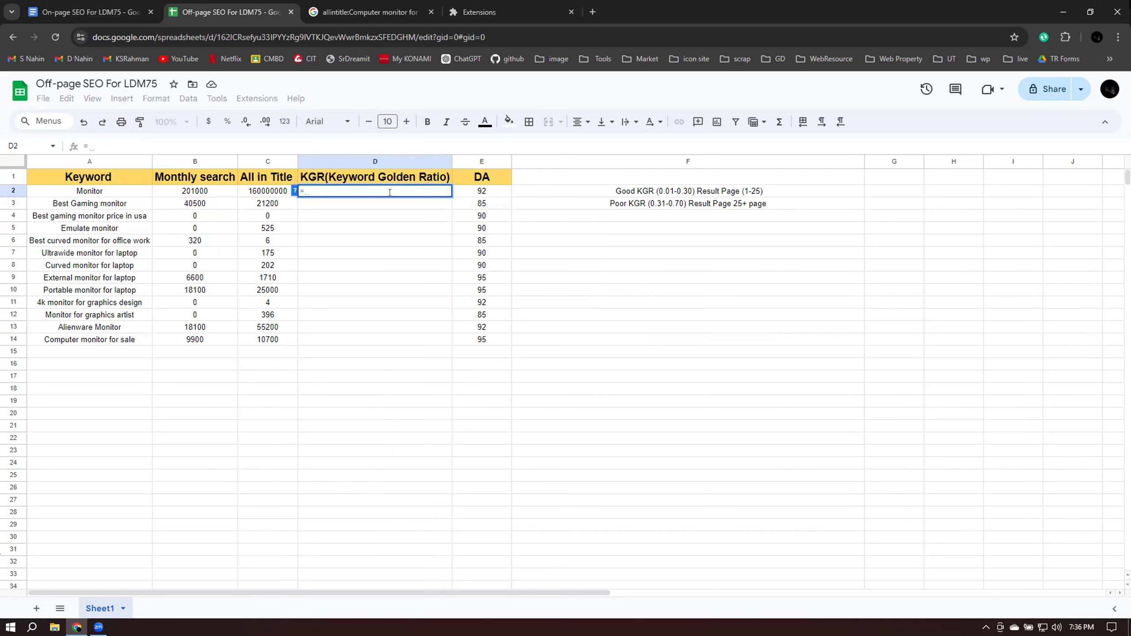
pyautogui.click(201, 191)
pyautogui.write('/')
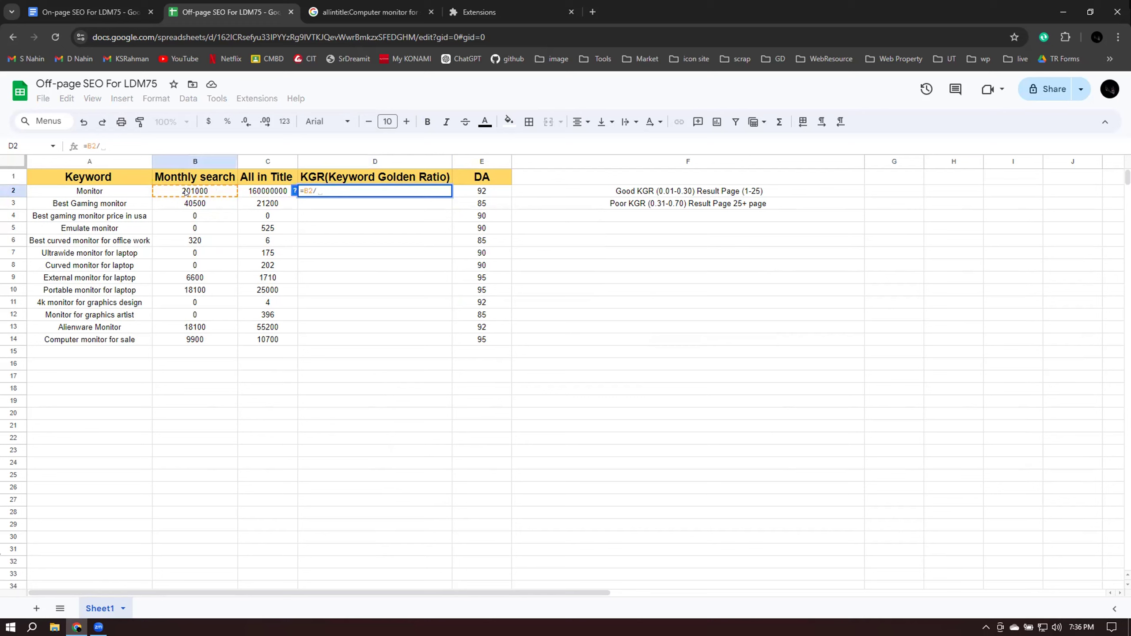
pyautogui.click(274, 193)
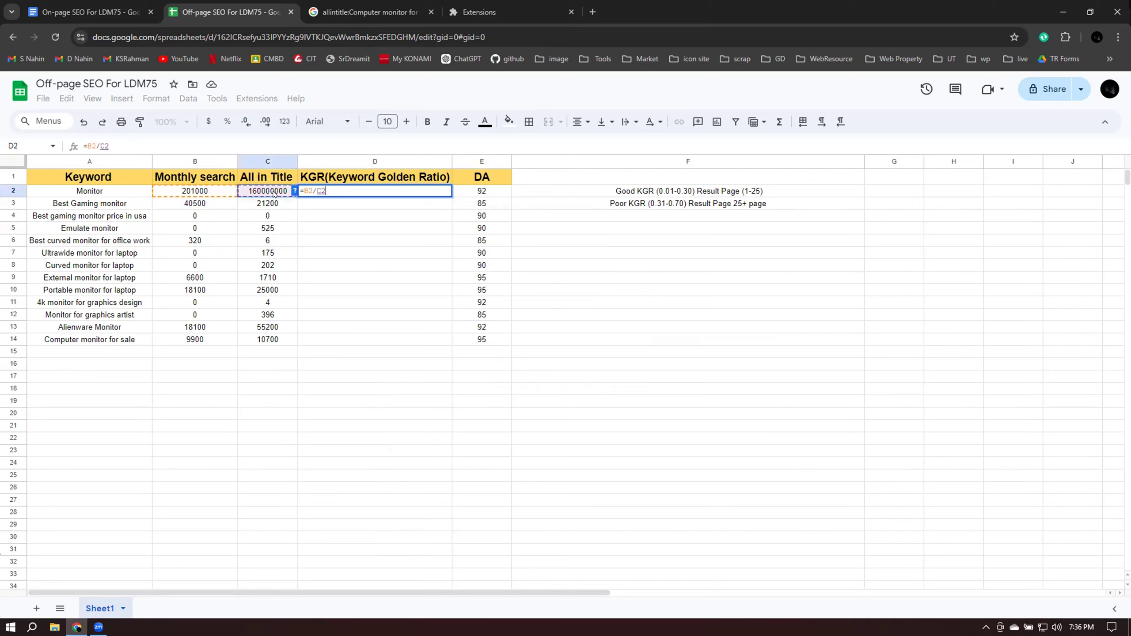
pyautogui.press('Return')
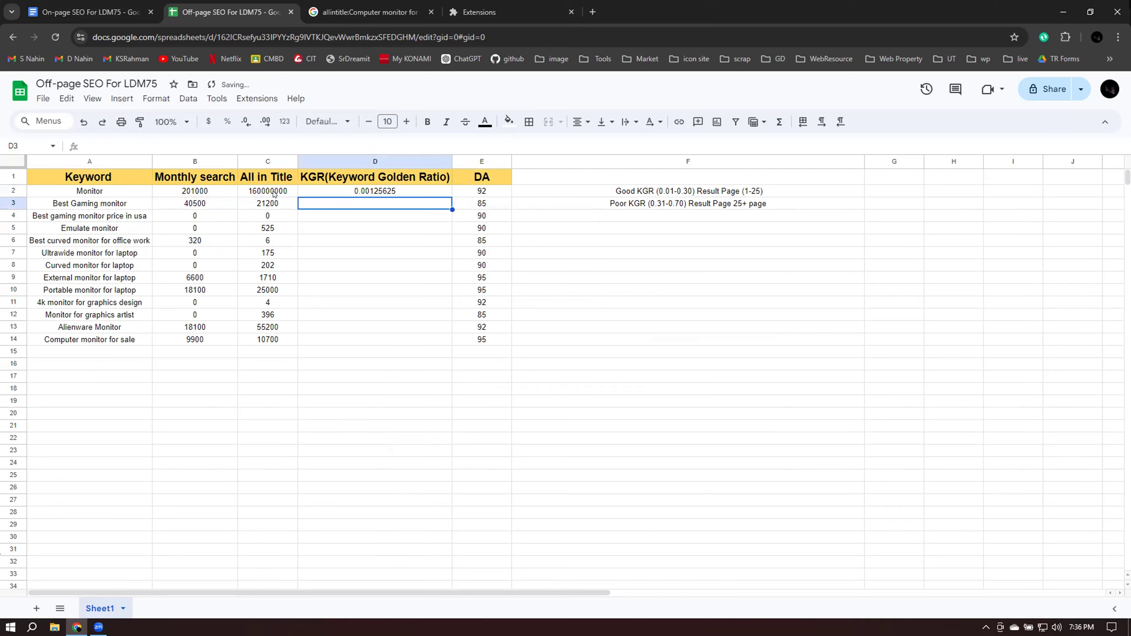
# Fill the KGR formula from D2 down through D14
pyautogui.click(410, 193)
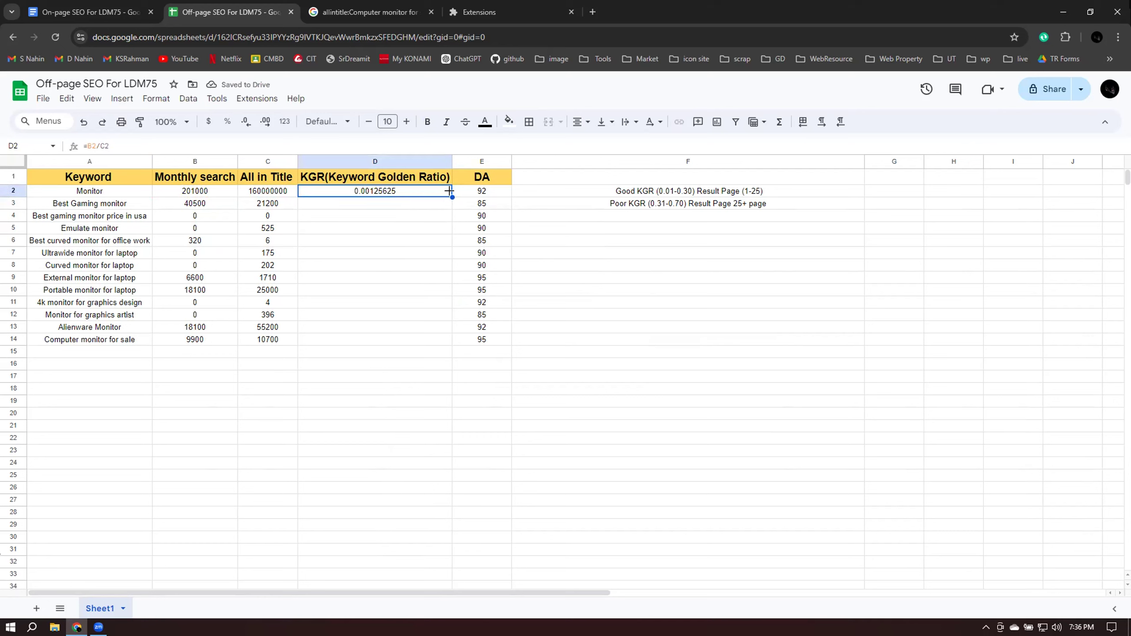
pyautogui.moveTo(449, 191); pyautogui.dragTo(443, 331)
pyautogui.click(410, 241)
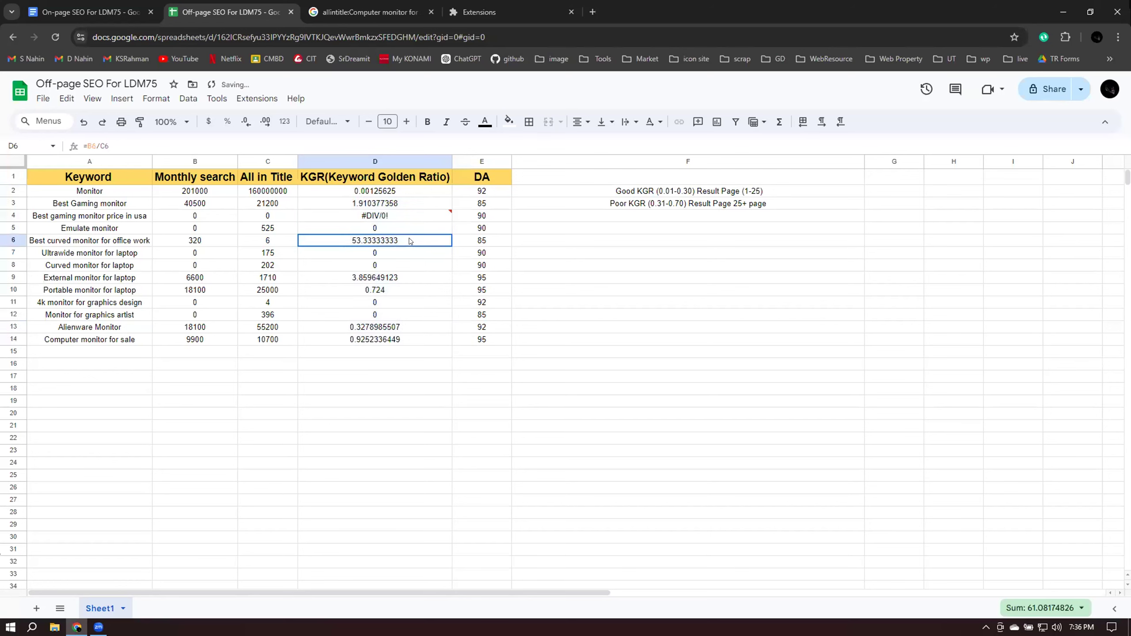
# Inspect the KGR formula in D4 for the "Best gaming monitor price in usa" row
pyautogui.click(391, 216)
pyautogui.doubleClick(391, 215)
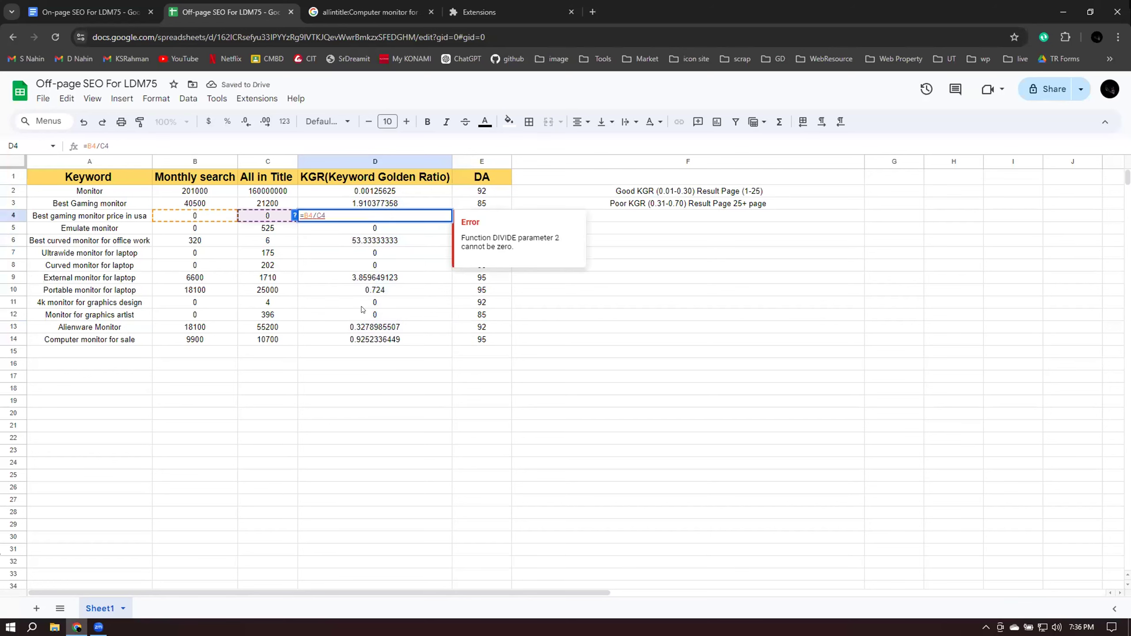
pyautogui.click(389, 305)
pyautogui.click(391, 215)
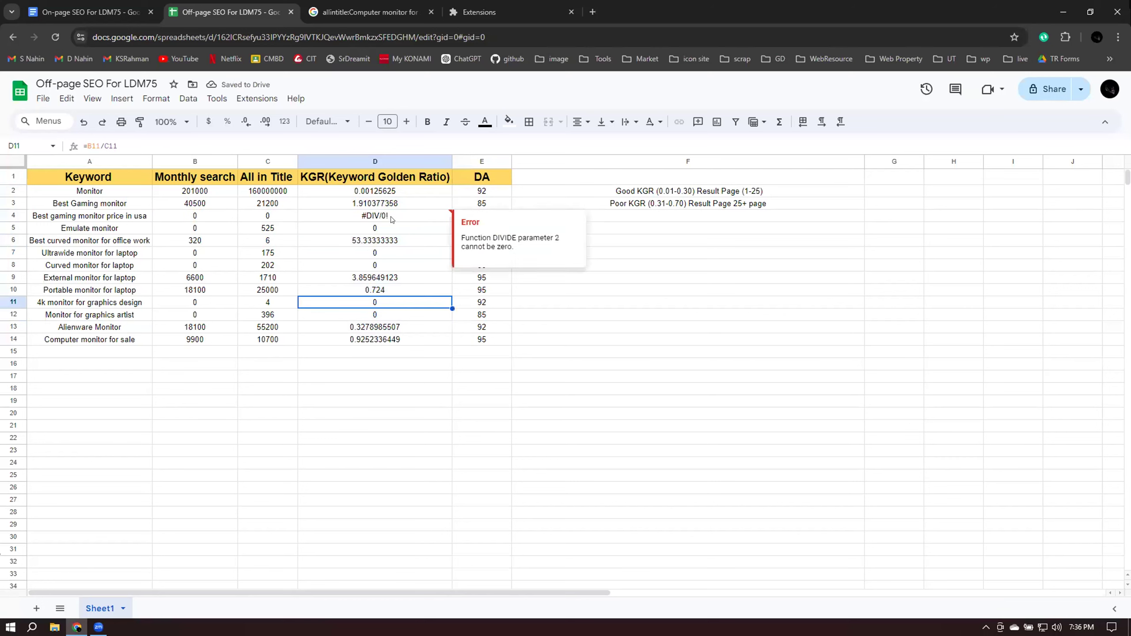
pyautogui.doubleClick(392, 214)
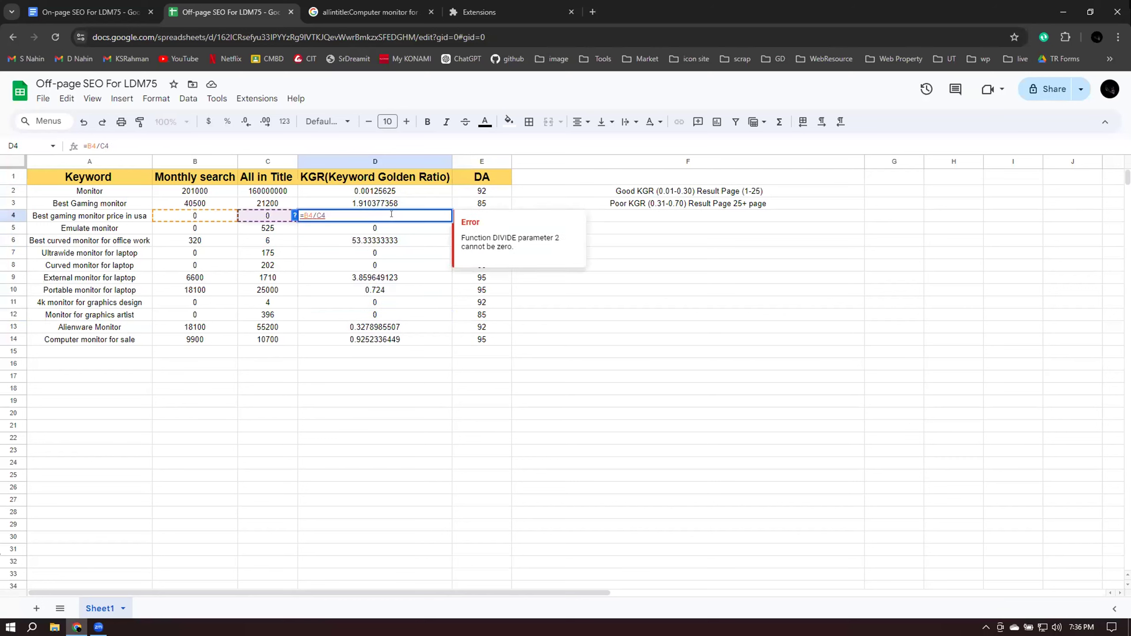
pyautogui.press('Return')
# Try to replace the KGR formula in D4 with a plain 0
pyautogui.click(392, 217)
pyautogui.doubleClick(393, 214)
pyautogui.write('0')
pyautogui.press('BackSpace')
pyautogui.press('BackSpace')
pyautogui.press('BackSpace')
pyautogui.press('BackSpace')
pyautogui.press('BackSpace')
pyautogui.press('BackSpace')
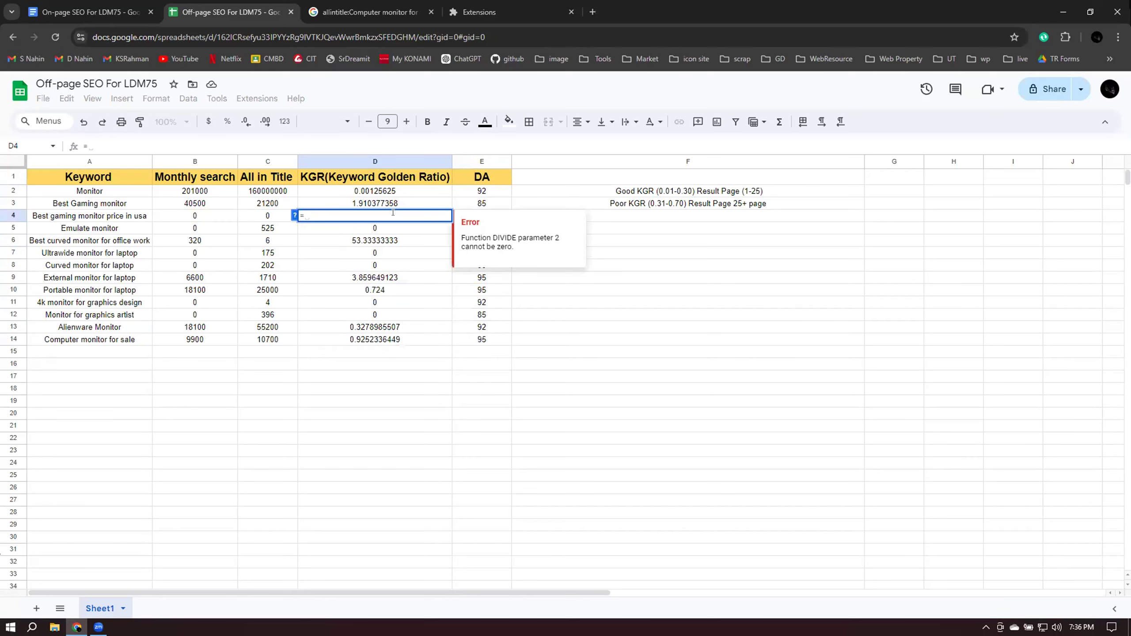
pyautogui.click(383, 416)
pyautogui.click(408, 377)
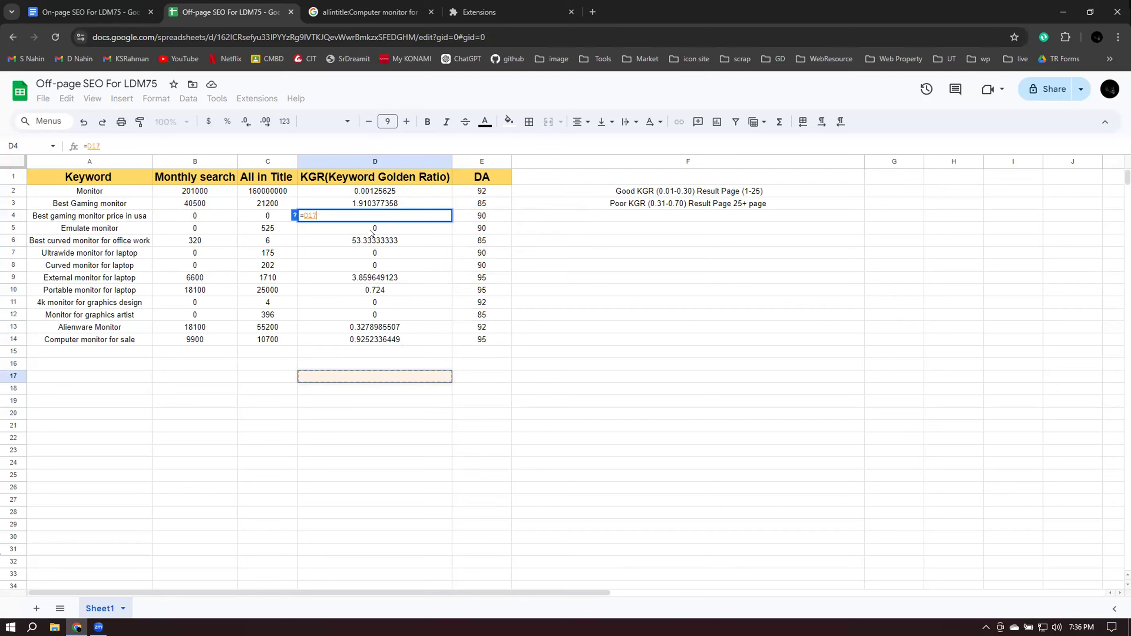
pyautogui.hotkey('ctrl', 'z')
pyautogui.hotkey('ctrl', 'z')
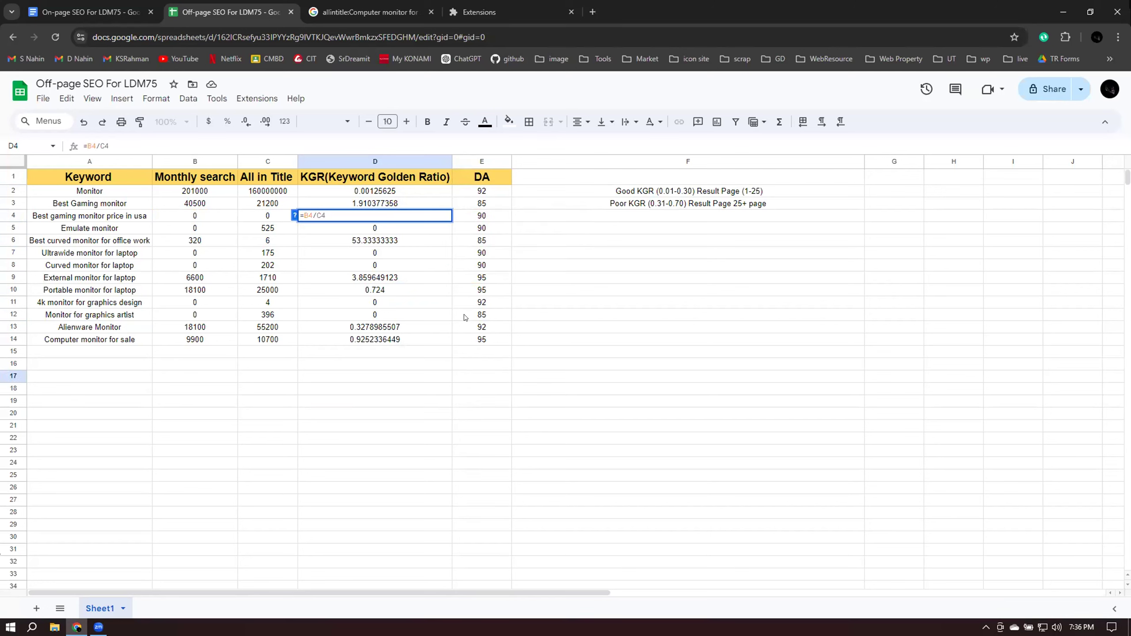
pyautogui.click(459, 373)
# Overwrite the KGR formula in D4 with the value 0
pyautogui.click(391, 215)
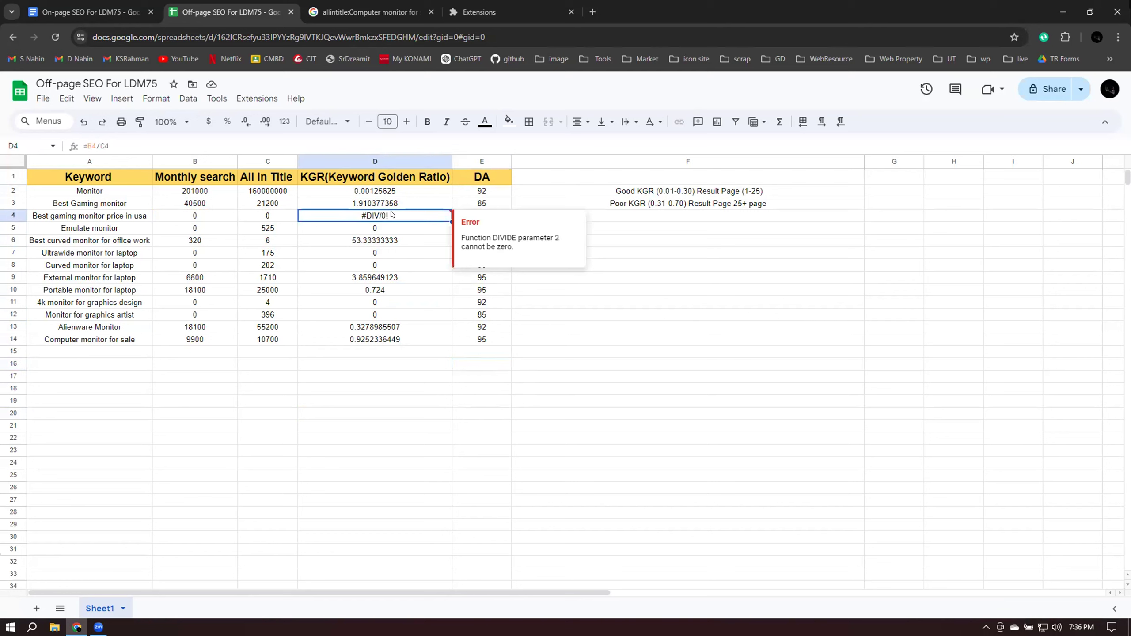
pyautogui.hotkey('ctrl', 'z')
pyautogui.click(344, 421)
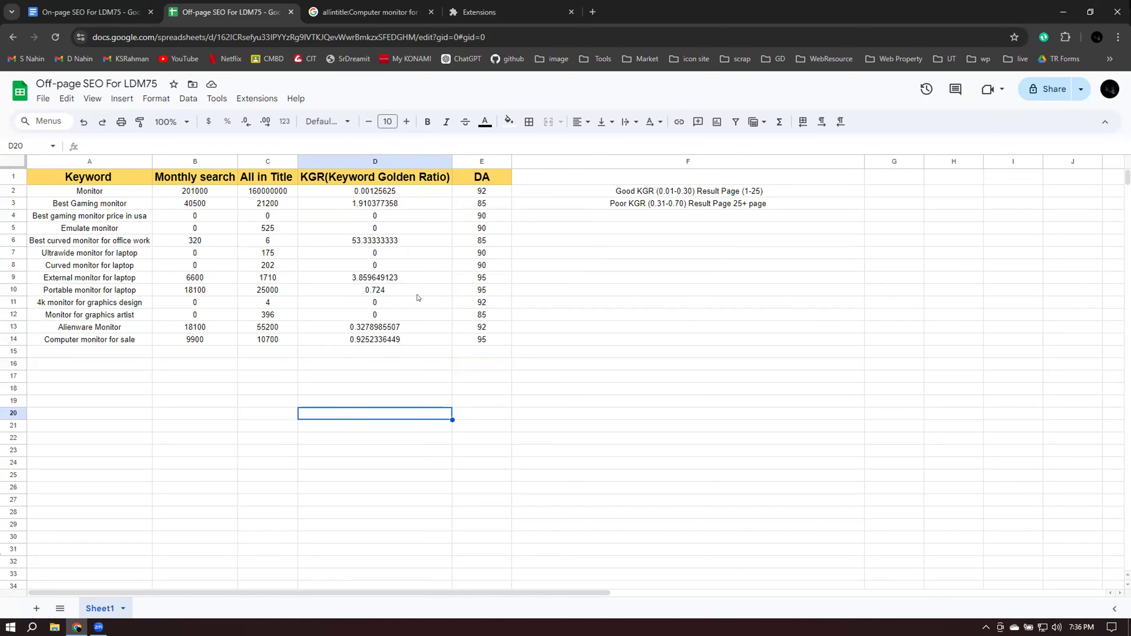
# Set the font size of A2:E14 to 12 and fit the Keyword column's width to its text
pyautogui.moveTo(60, 195); pyautogui.dragTo(481, 339)
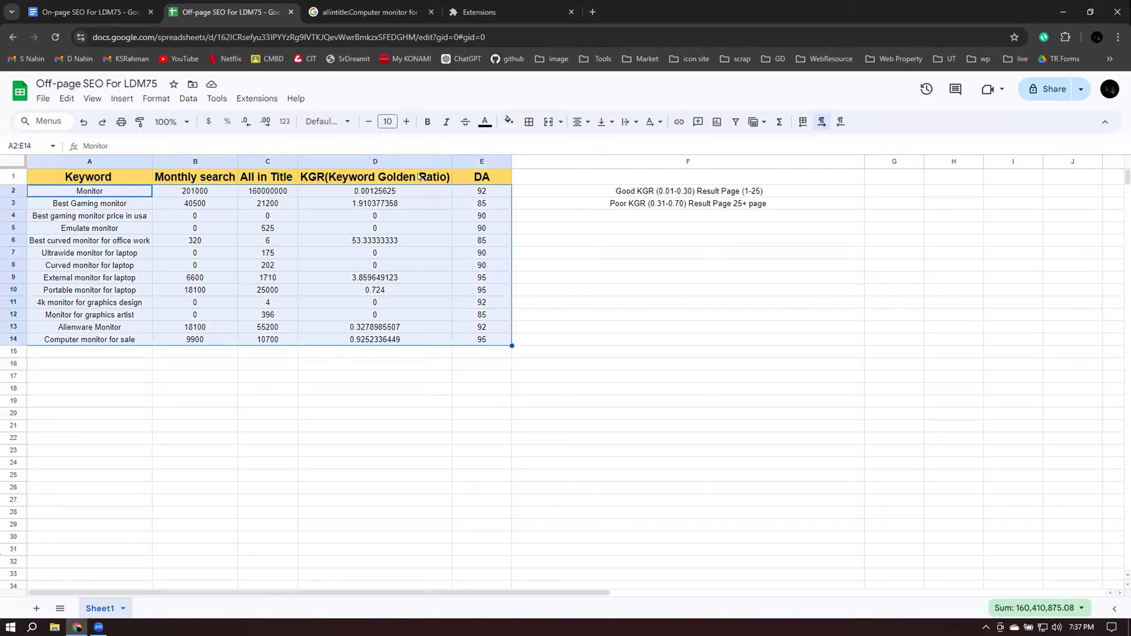
pyautogui.click(406, 121)
pyautogui.click(406, 121)
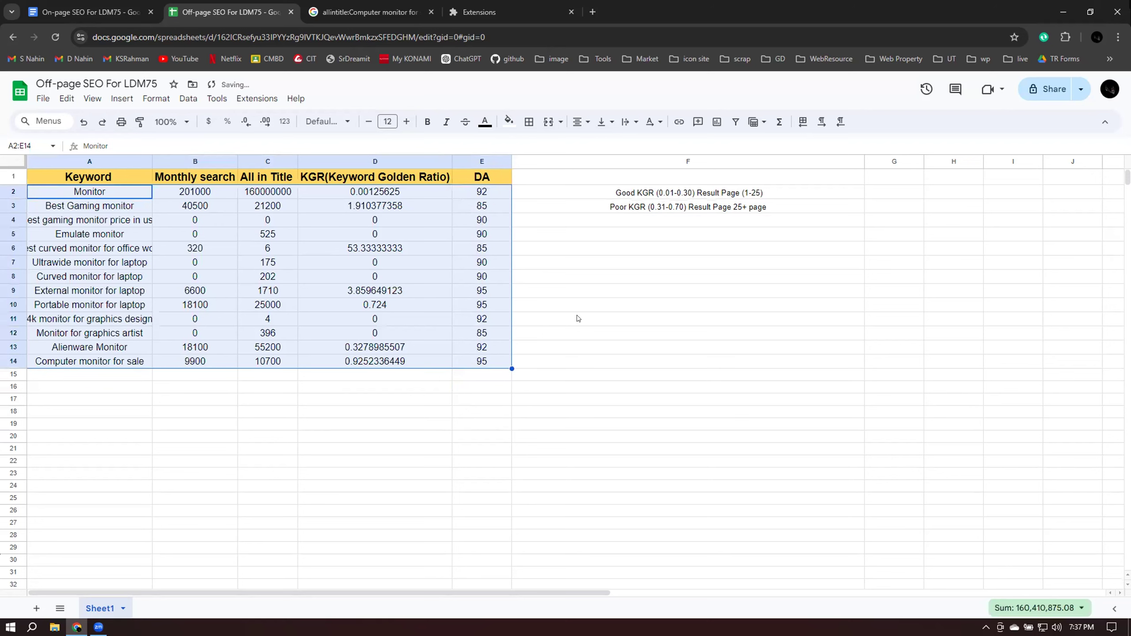
pyautogui.click(560, 281)
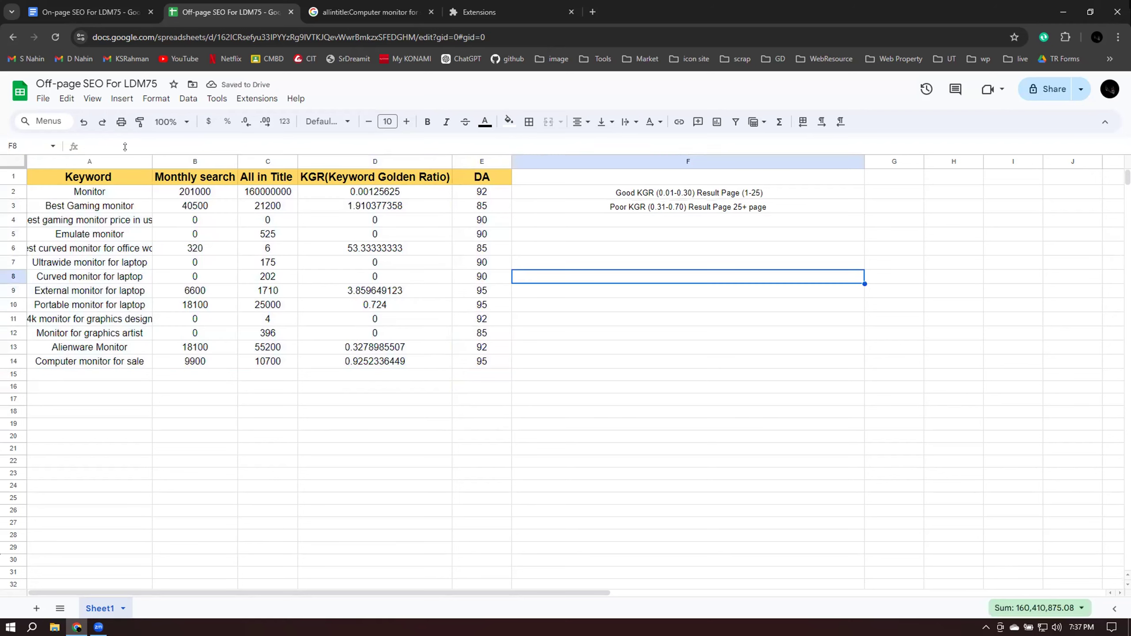
pyautogui.doubleClick(152, 161)
pyautogui.click(539, 343)
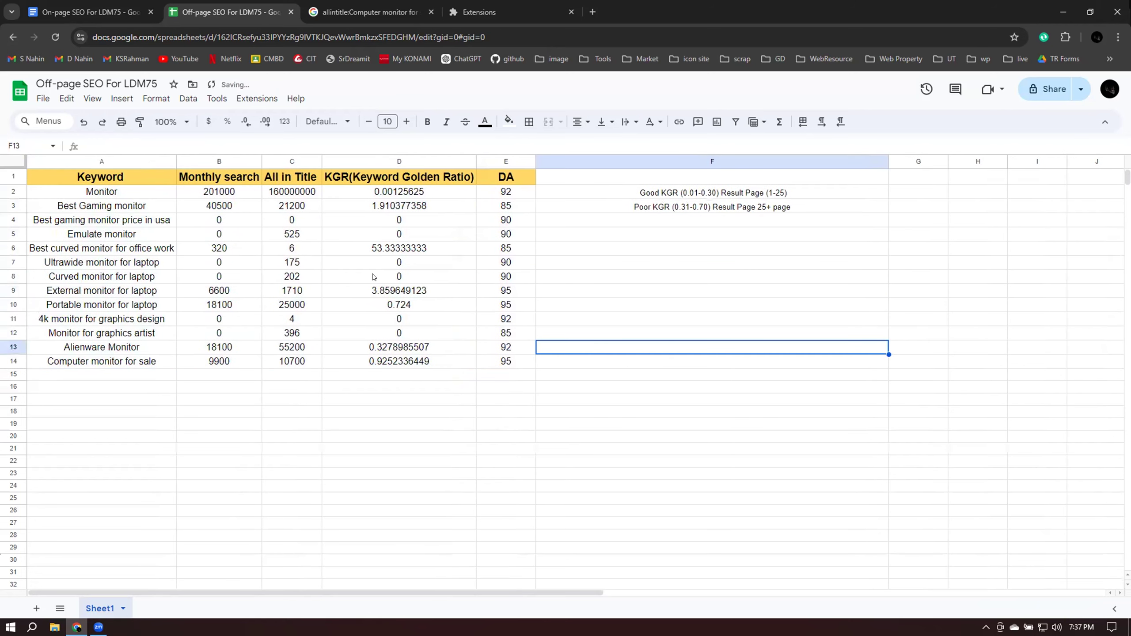
# Review the calculated KGR values in D6:D14 row by row
pyautogui.click(371, 249)
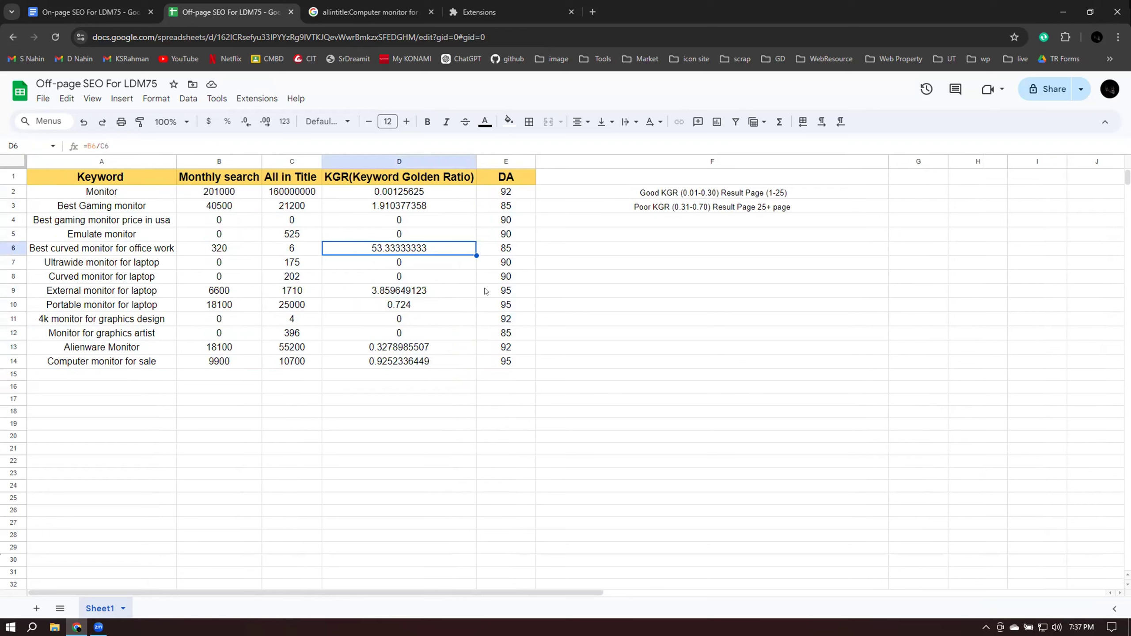
pyautogui.click(395, 261)
pyautogui.click(402, 277)
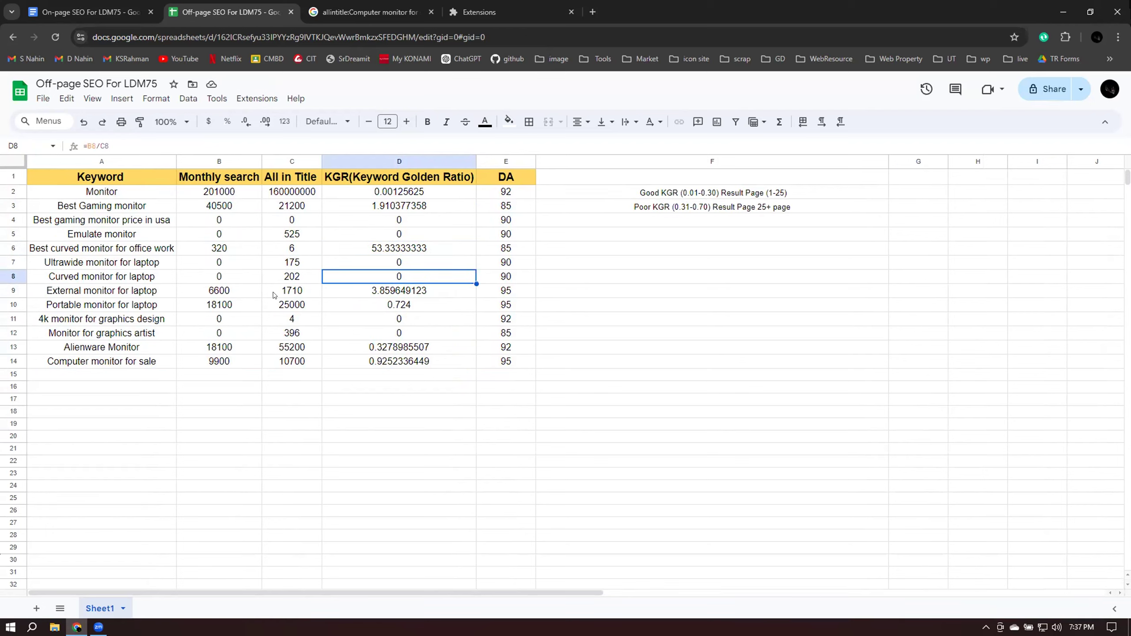
pyautogui.click(387, 290)
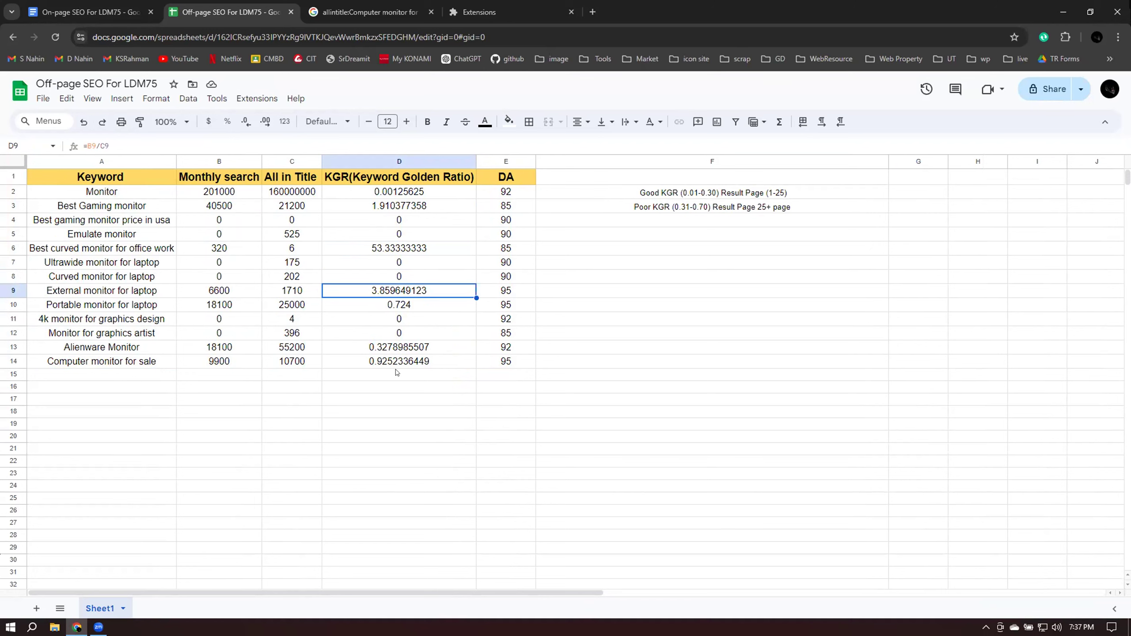
pyautogui.click(390, 307)
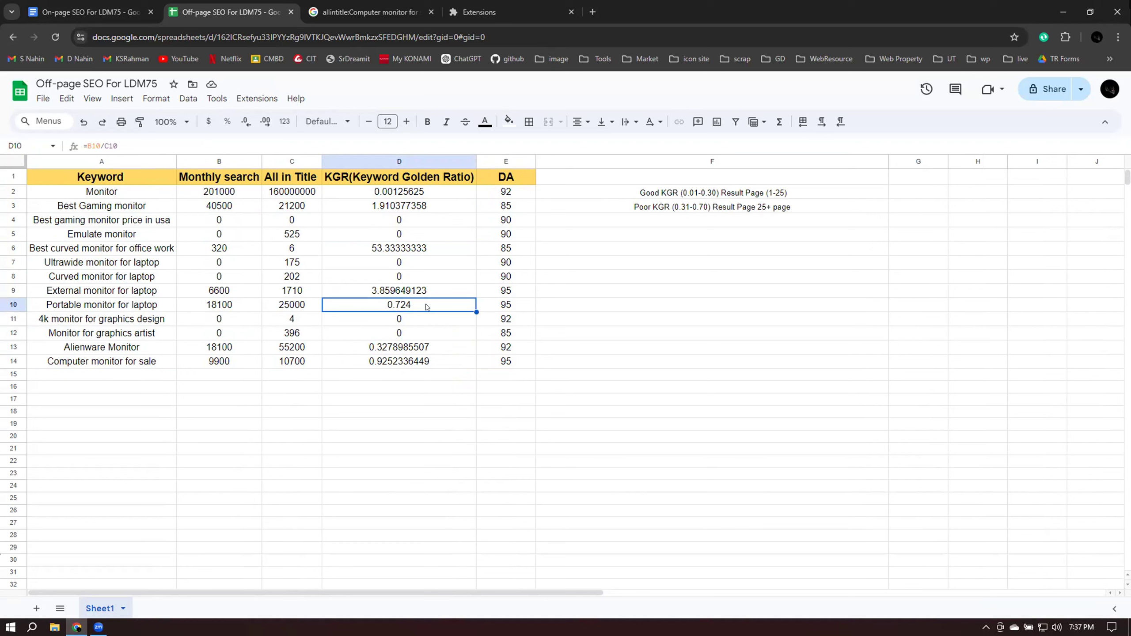
pyautogui.click(402, 319)
pyautogui.click(407, 333)
pyautogui.click(388, 350)
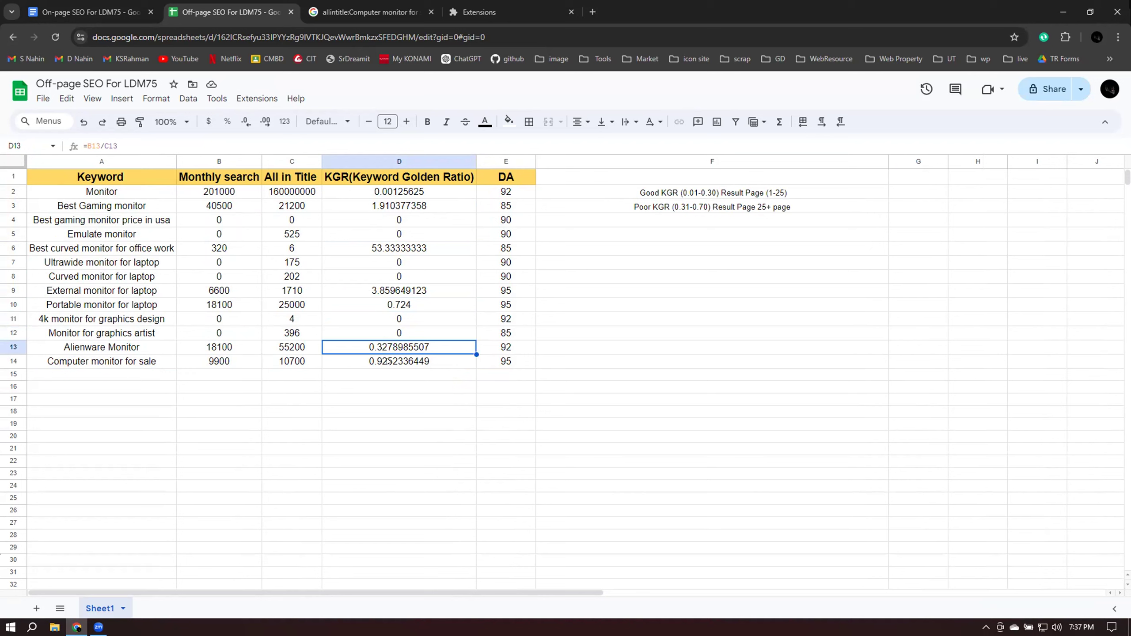
pyautogui.click(377, 365)
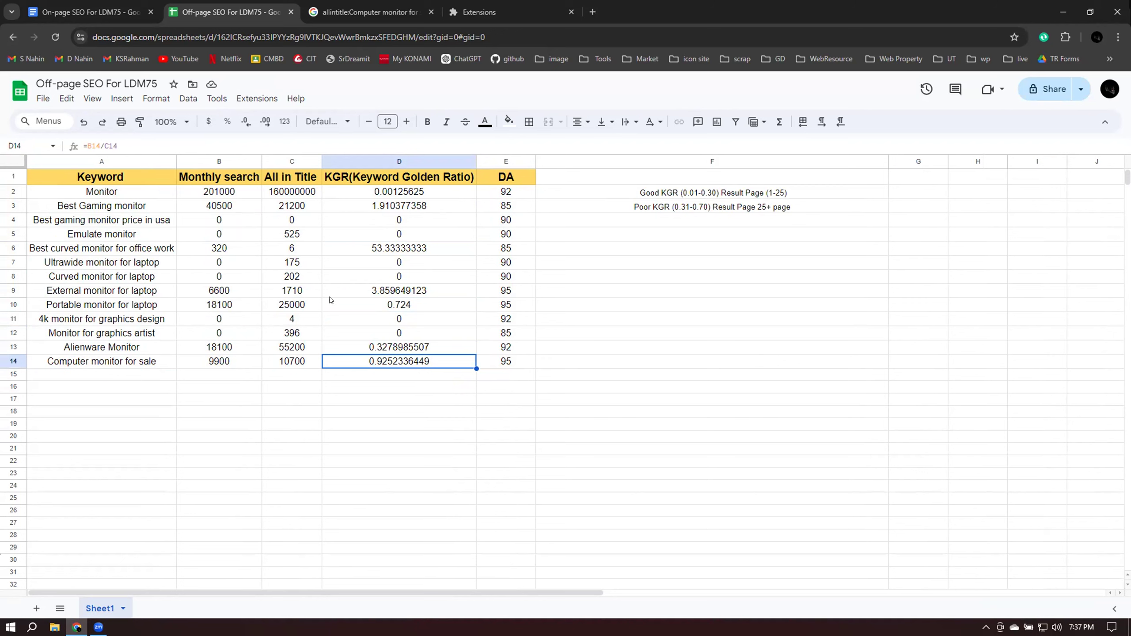
# Apply a bright green fill to the Good KGR and Poor KGR notes in F2:F3
pyautogui.moveTo(605, 194); pyautogui.dragTo(718, 205)
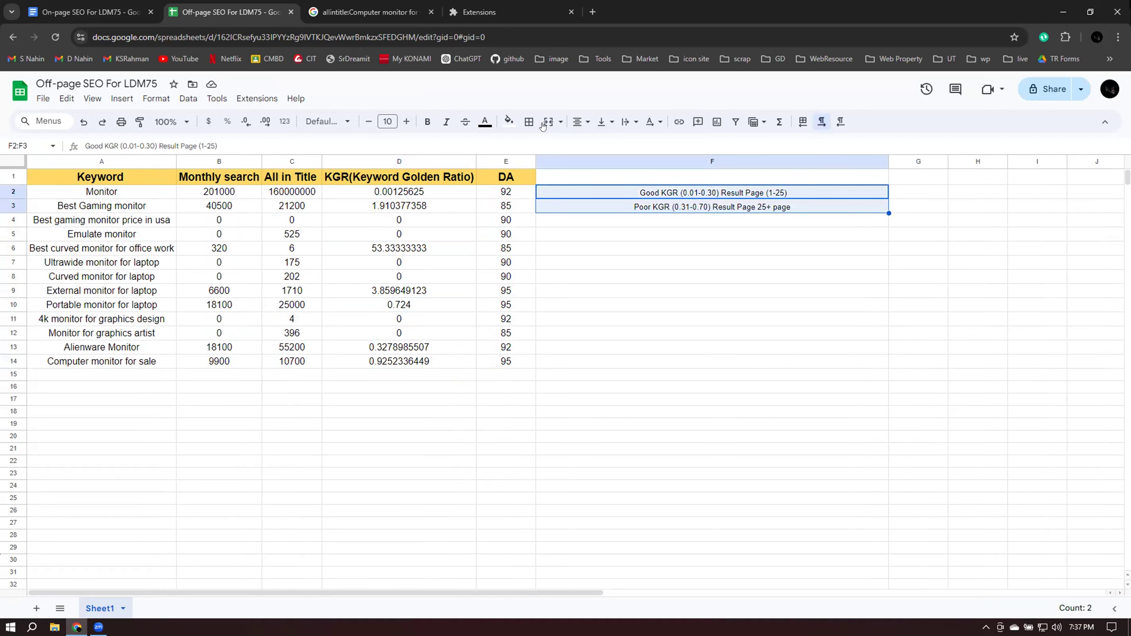
pyautogui.click(509, 121)
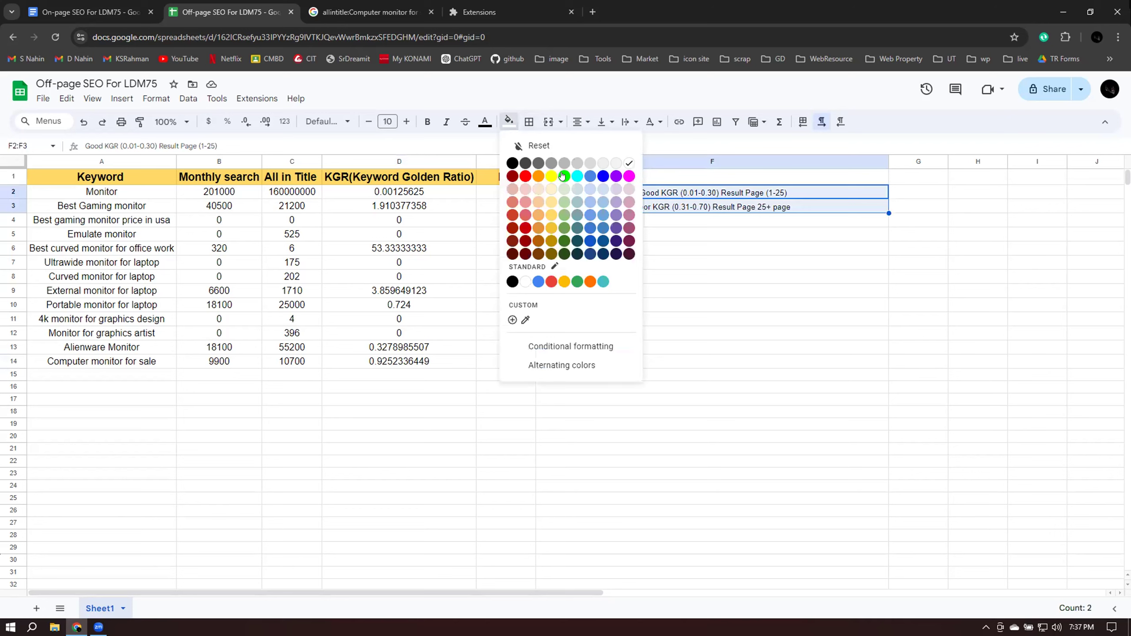
pyautogui.click(563, 177)
pyautogui.click(752, 247)
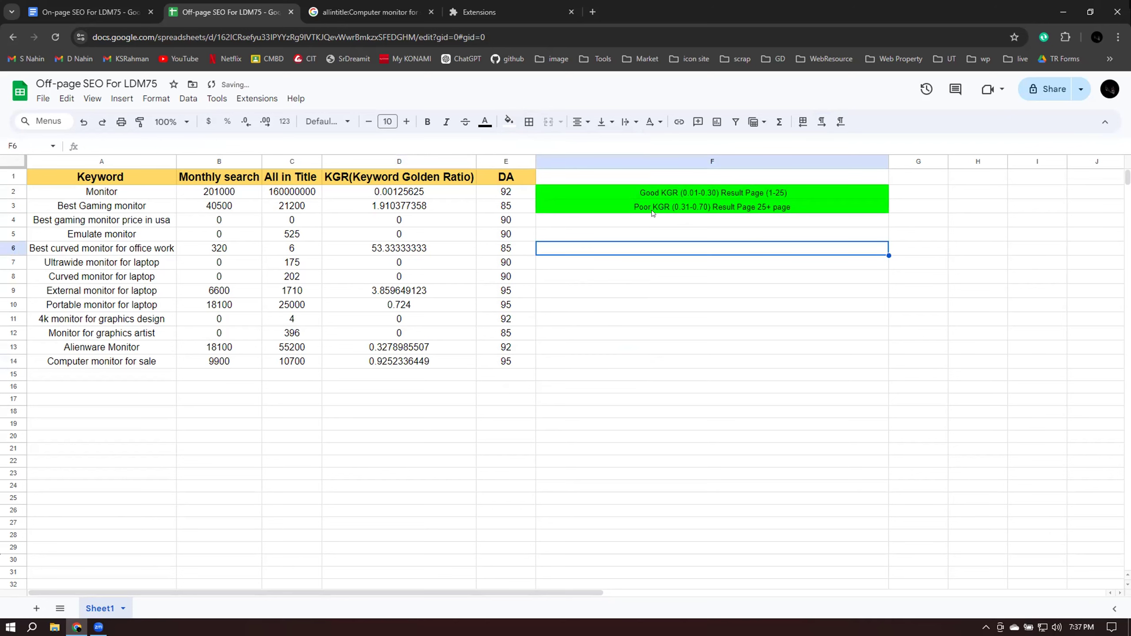
# Make the Good KGR and Poor KGR notes in F2:F3 bold
pyautogui.moveTo(608, 189); pyautogui.dragTo(608, 204)
pyautogui.click(427, 121)
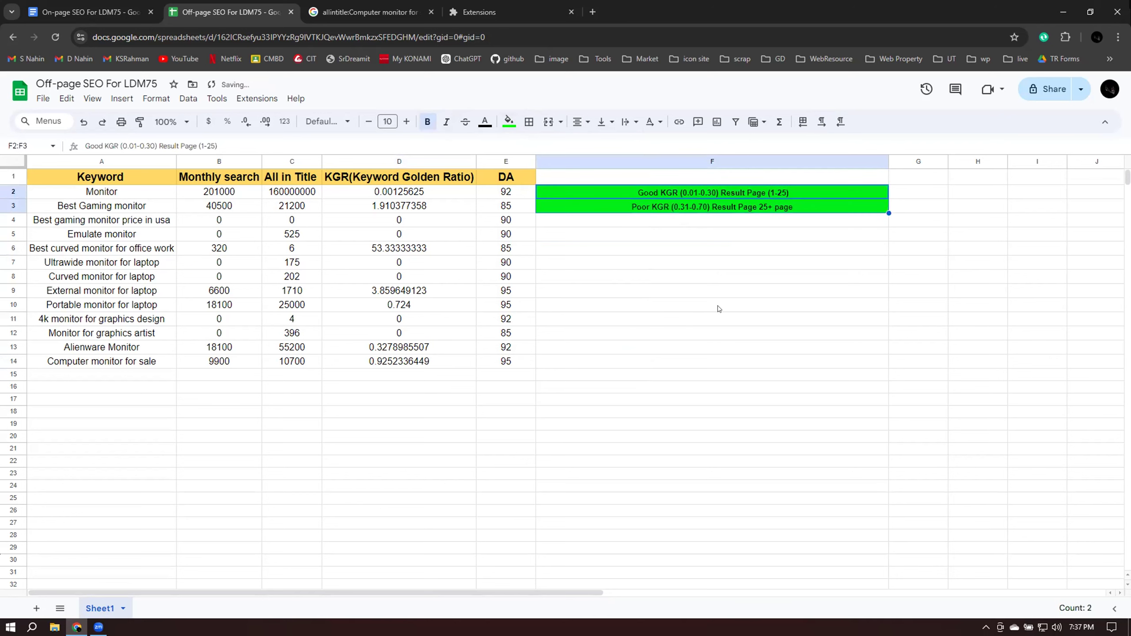
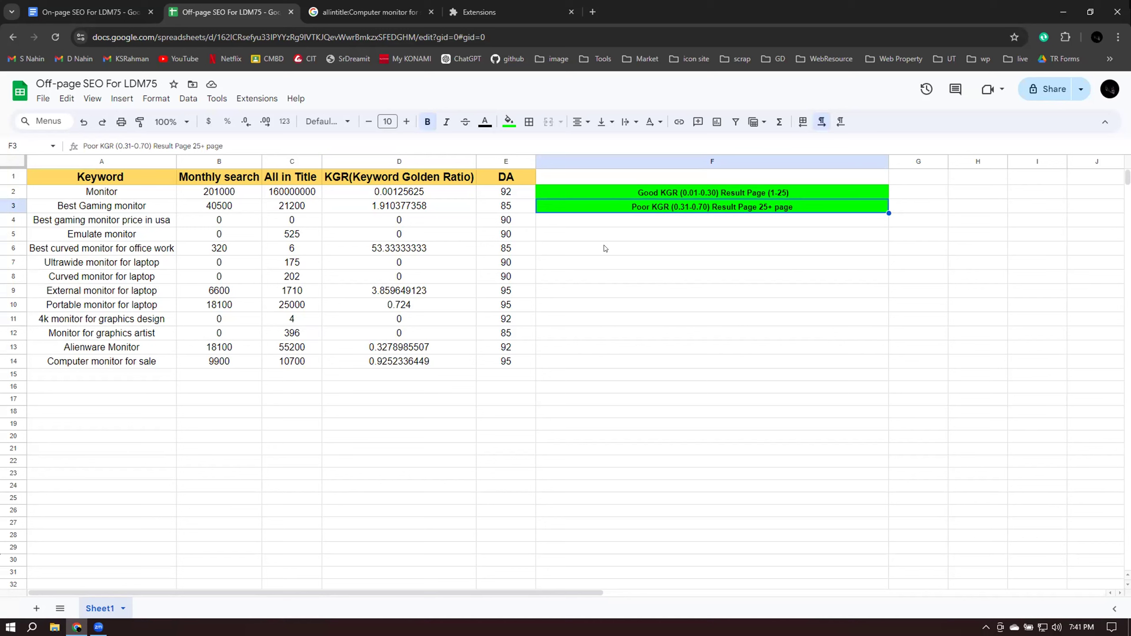
pyautogui.click(651, 211)
# Examine the Monitor and Best Gaming monitor rows across their search, All in Title, KGR and DA values
pyautogui.click(68, 193)
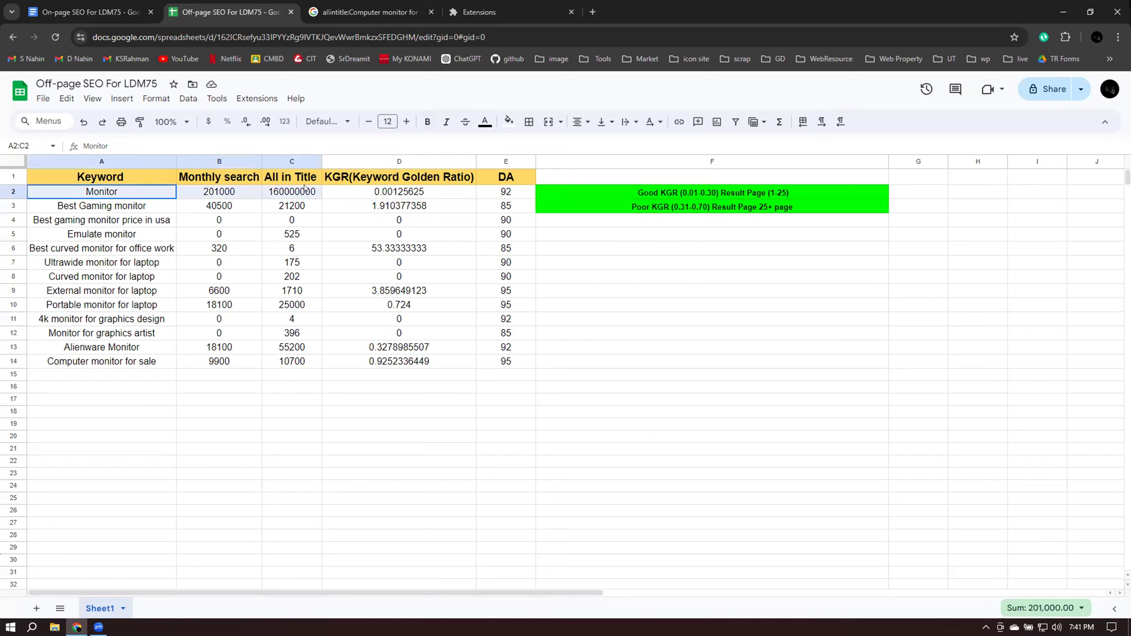
pyautogui.click(244, 205)
pyautogui.click(104, 209)
pyautogui.hotkey('shift', 'Right')
pyautogui.hotkey('shift', 'Right')
pyautogui.hotkey('shift', 'Right')
pyautogui.hotkey('shift', 'Right')
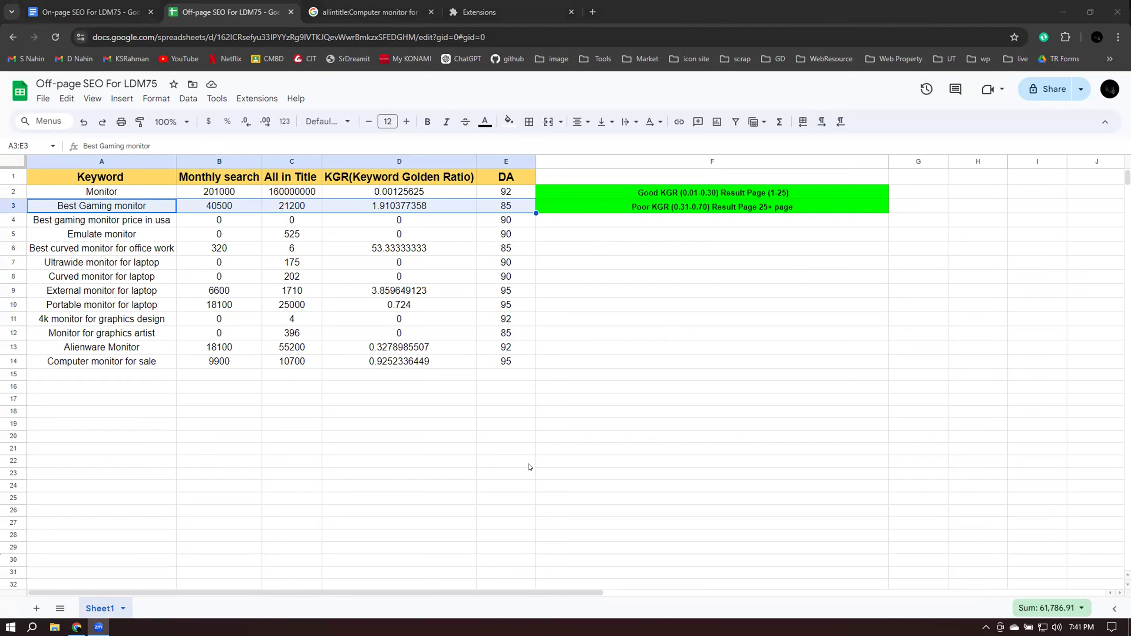
pyautogui.click(92, 208)
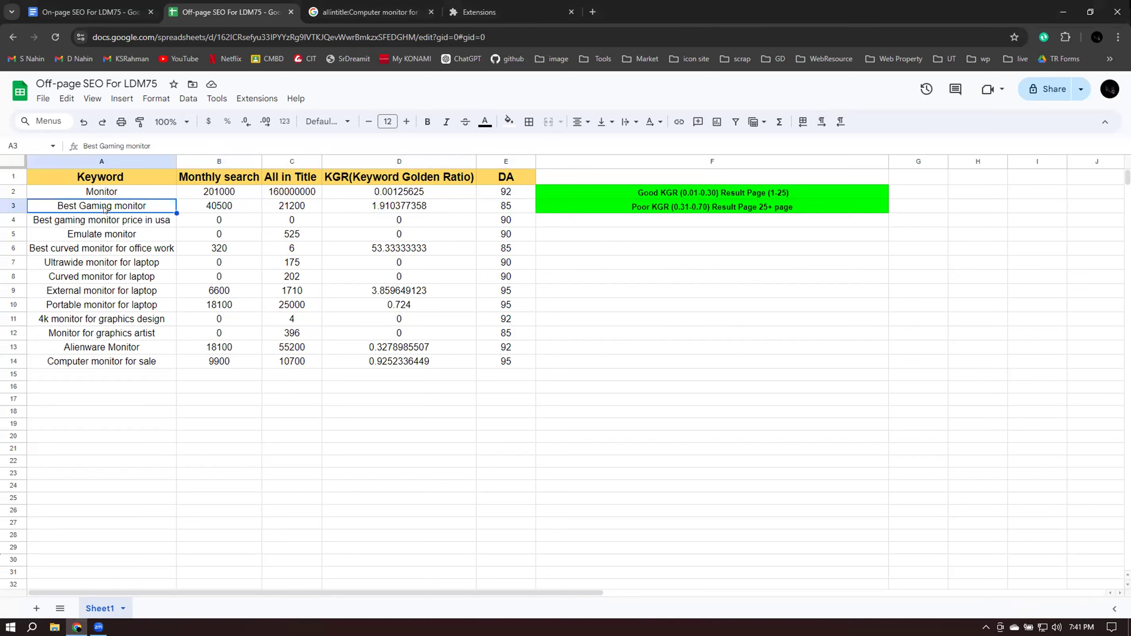
pyautogui.keyDown('shift'); pyautogui.click(183, 210); pyautogui.keyUp('shift')
pyautogui.moveTo(287, 214); pyautogui.dragTo(501, 210)
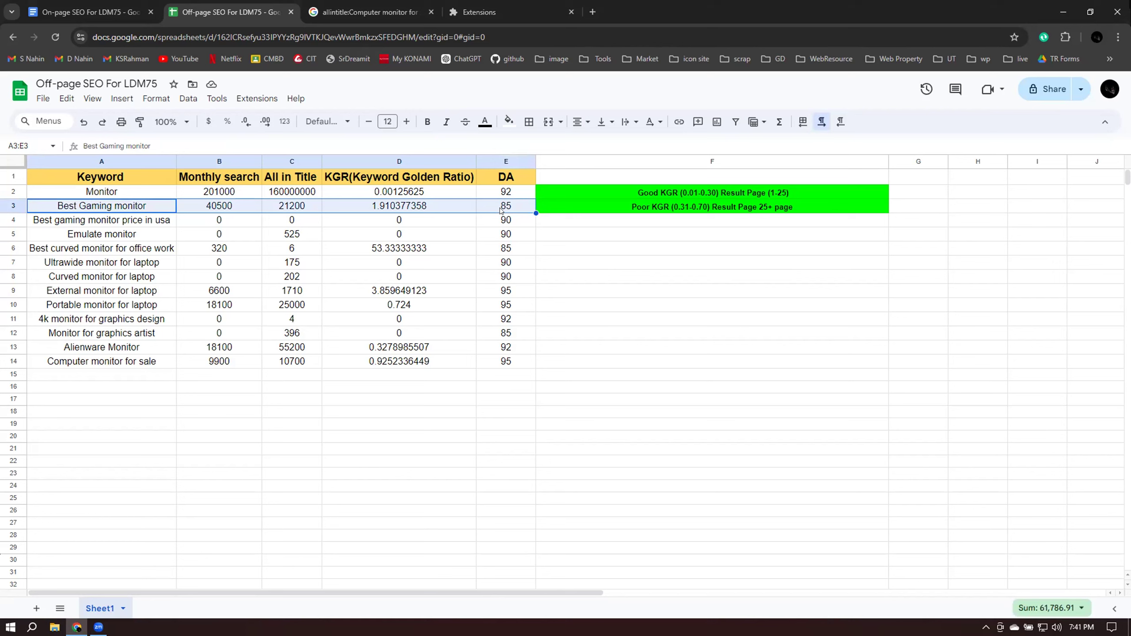
pyautogui.click(674, 252)
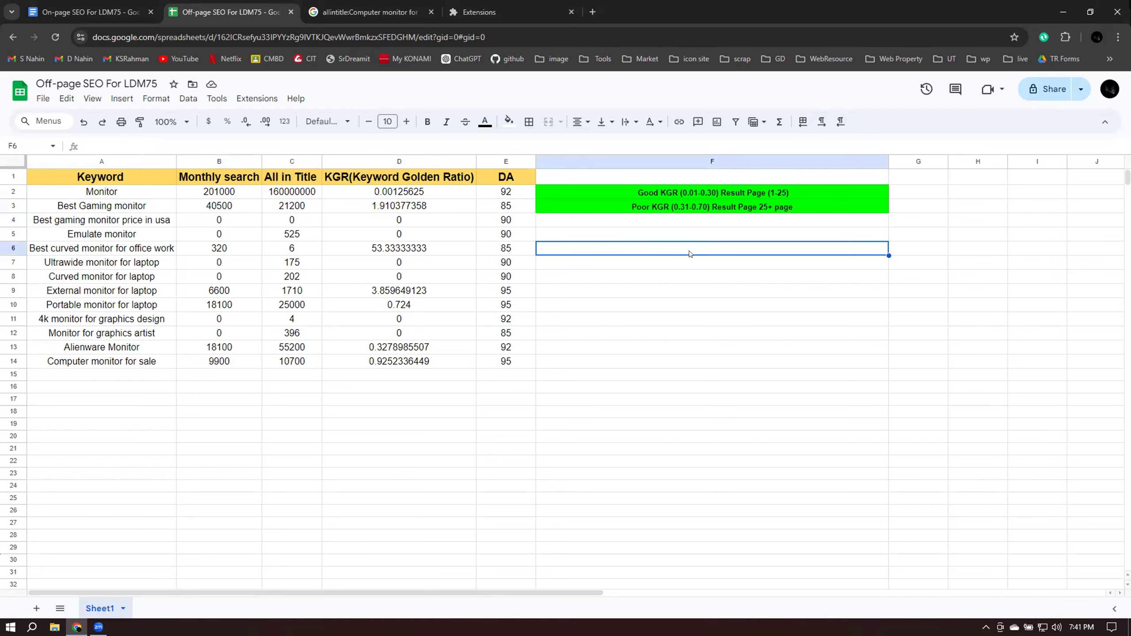
pyautogui.click(729, 280)
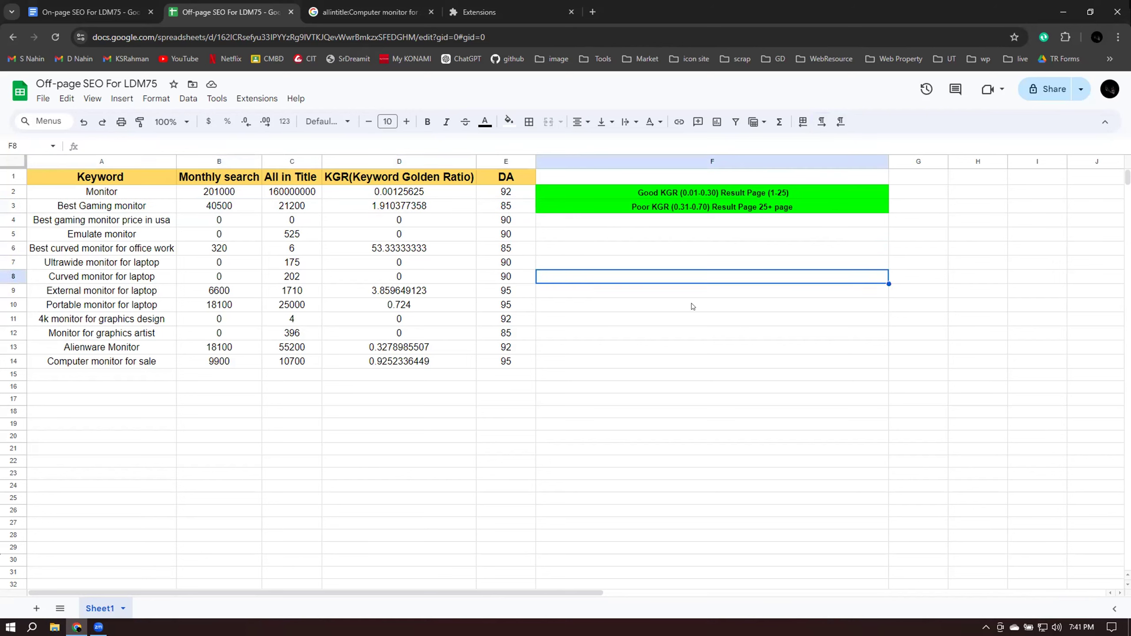
# Enter the legend label "Very good for ranking" in F17
pyautogui.click(712, 412)
pyautogui.doubleClick(775, 393)
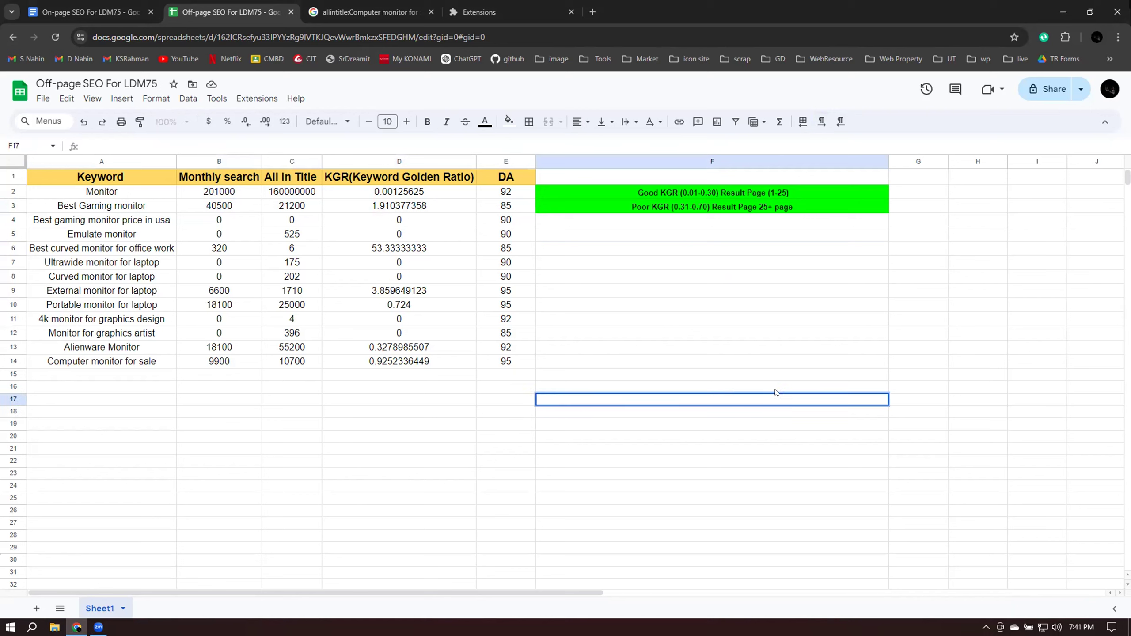
pyautogui.write('Very ')
pyautogui.write('good ')
pyautogui.write('f')
pyautogui.press('BackSpace')
pyautogui.write('d for ranking')
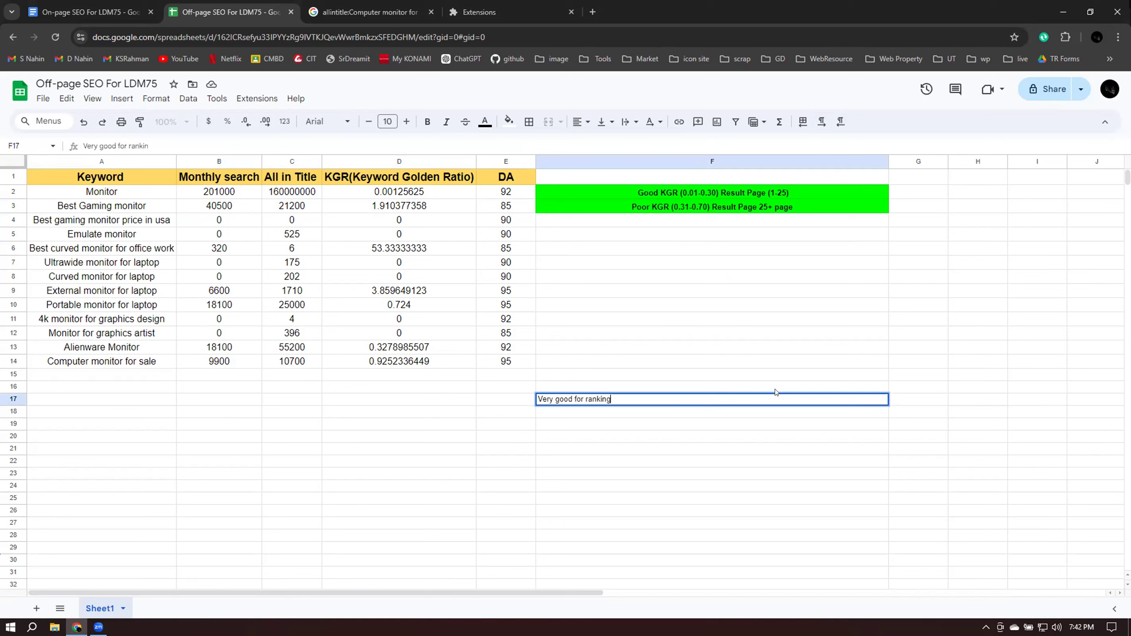
pyautogui.click(680, 416)
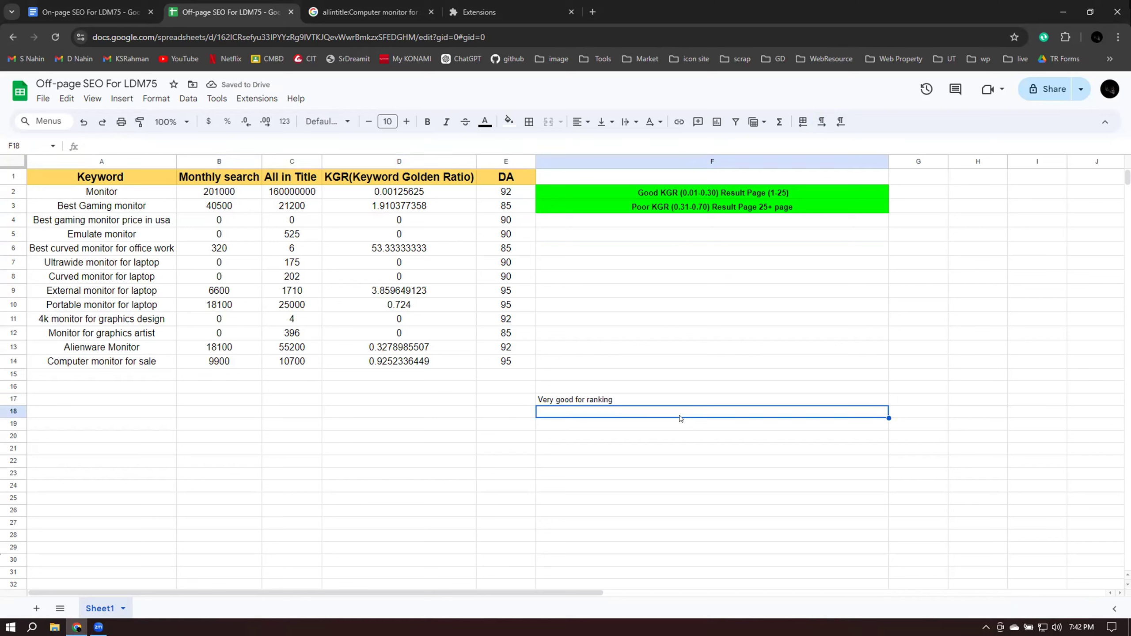
# Enter the legend labels "Medium range for raking" in F18 and "Poor Result raking" in F19
pyautogui.doubleClick(583, 410)
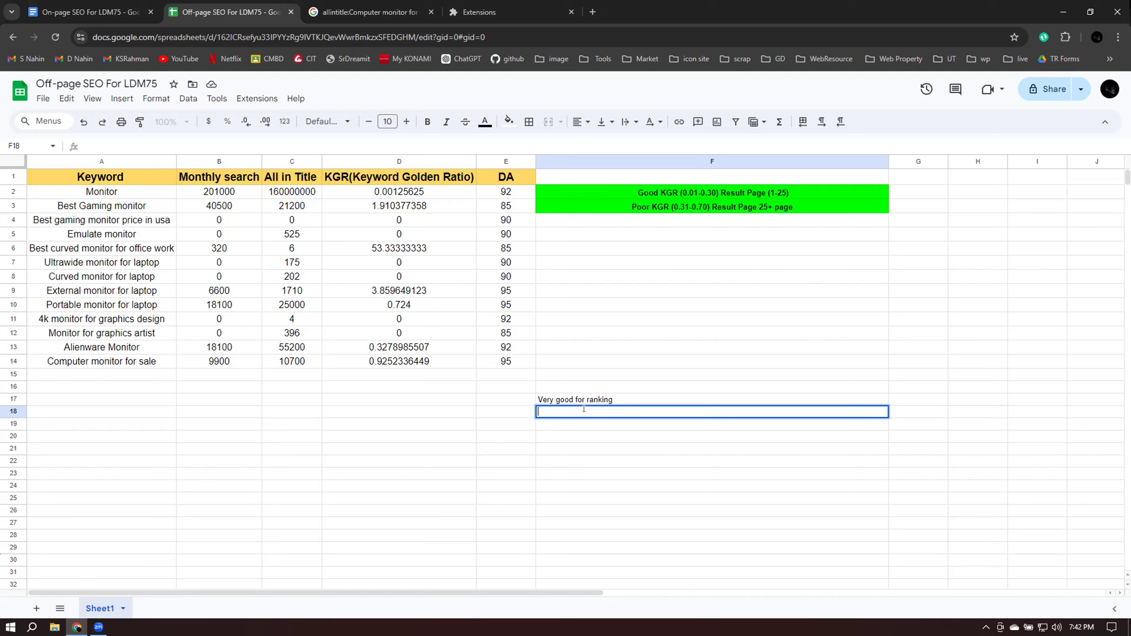
pyautogui.write('Medium range for raking')
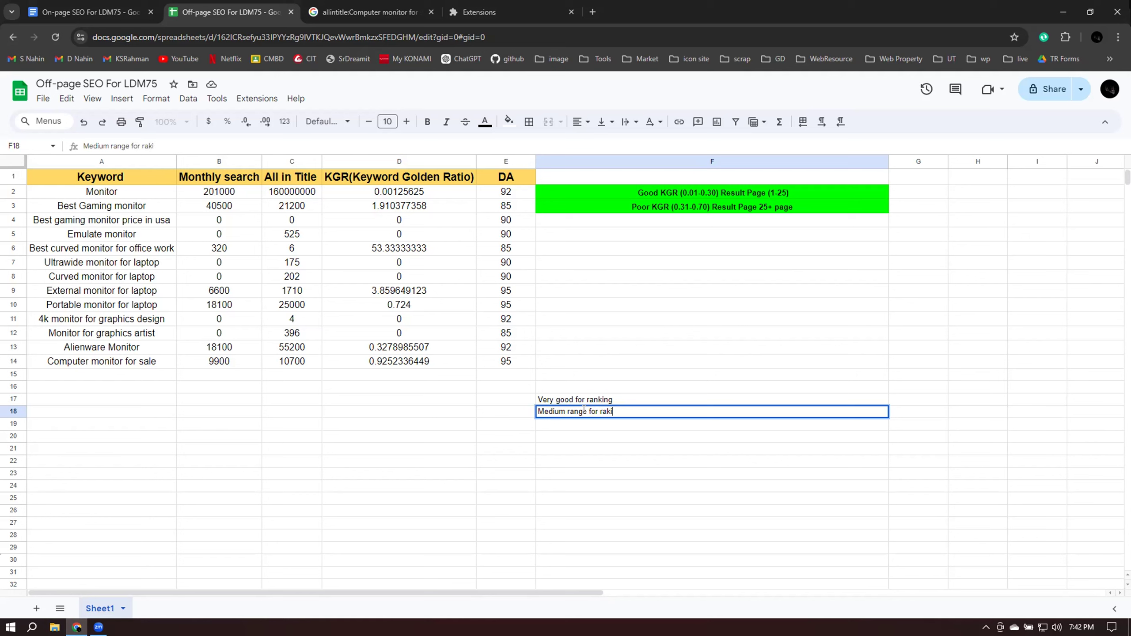
pyautogui.doubleClick(581, 423)
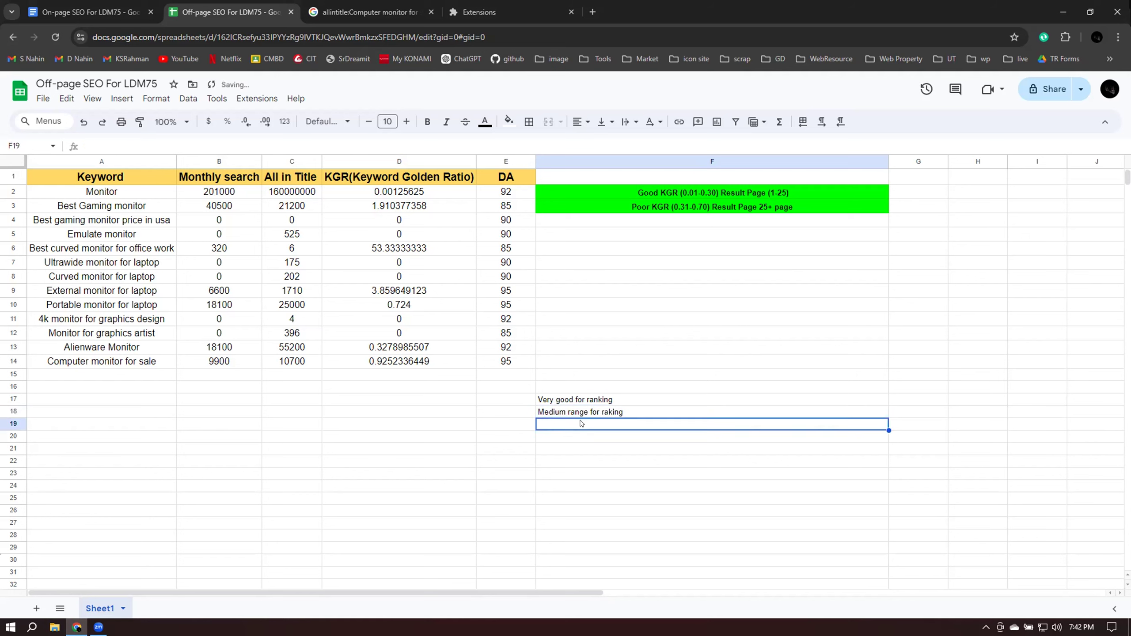
pyautogui.write('Poor ')
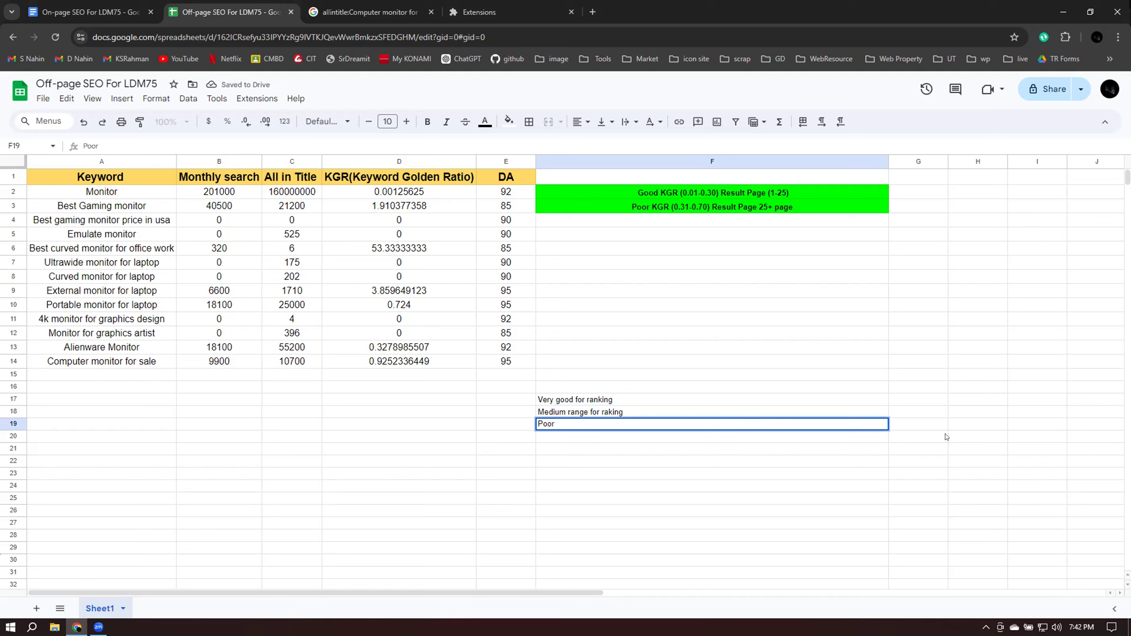
pyautogui.write('Result raking')
pyautogui.click(673, 474)
# Center the three legend labels in F17:F19 horizontally
pyautogui.click(638, 400)
pyautogui.moveTo(637, 412); pyautogui.dragTo(641, 424)
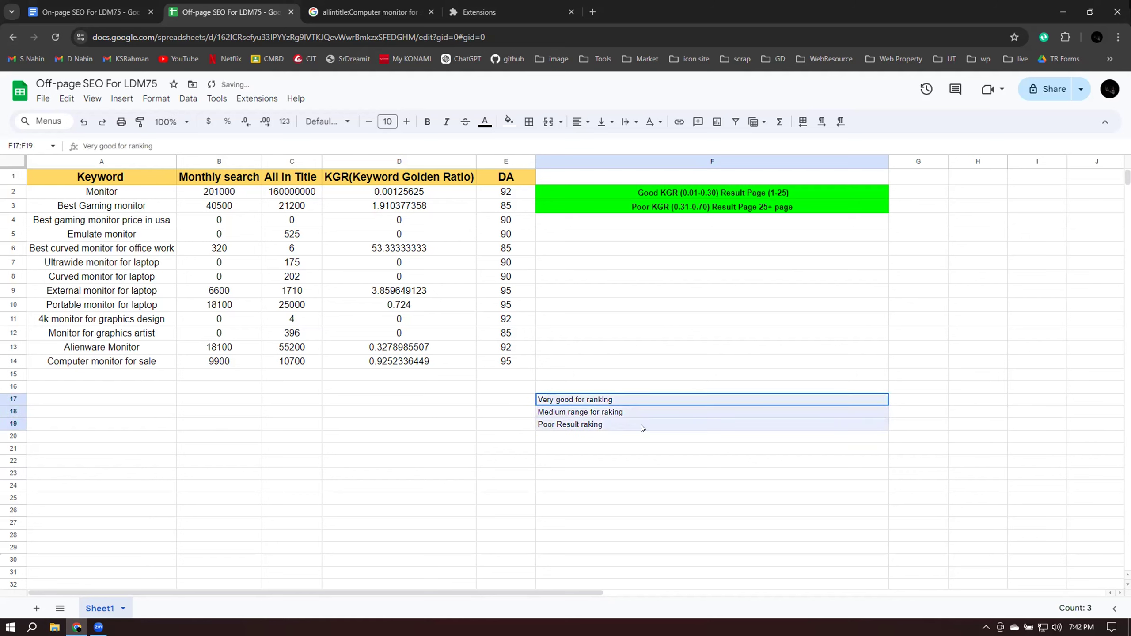
pyautogui.click(582, 121)
pyautogui.click(598, 144)
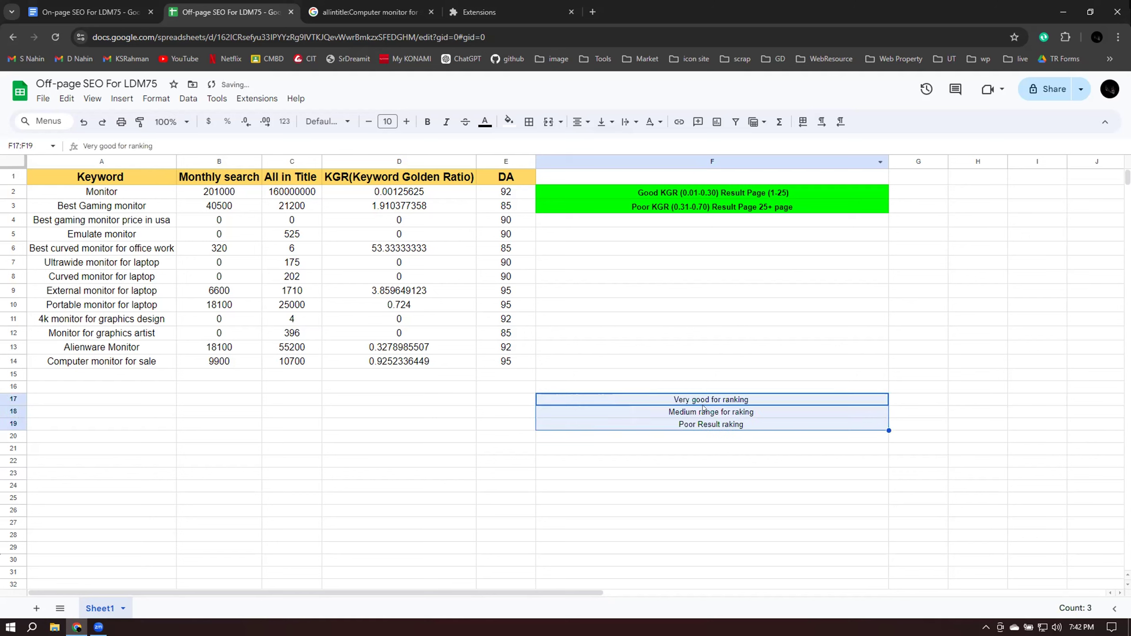
# Color-code the legend cells with bright green in F17, yellow in F18 and red in F19
pyautogui.click(672, 400)
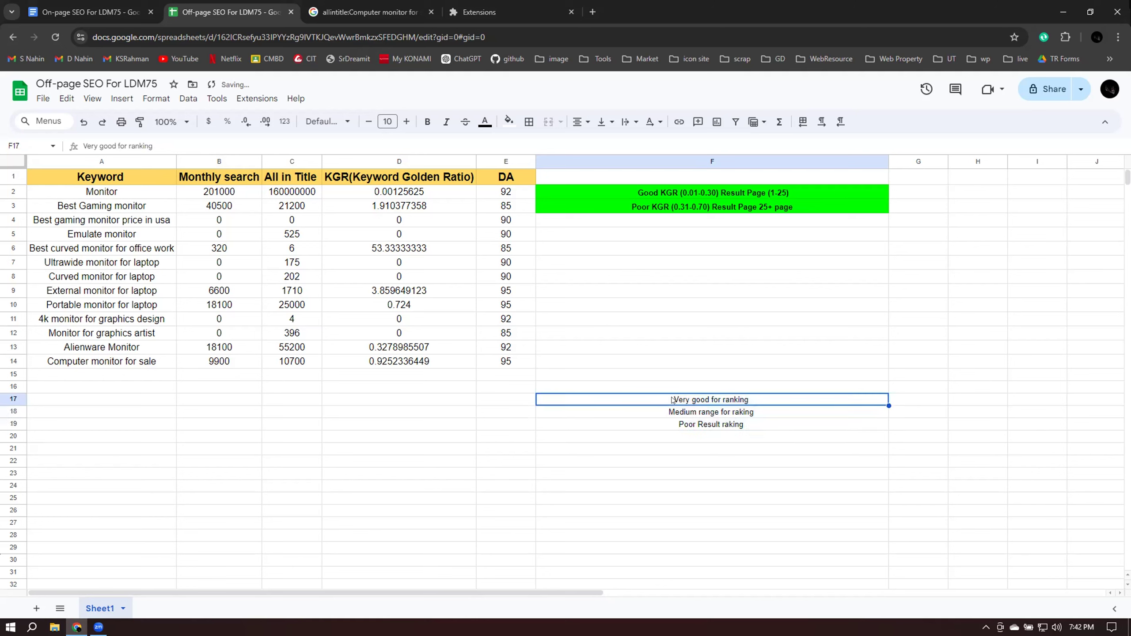
pyautogui.click(509, 121)
pyautogui.click(563, 176)
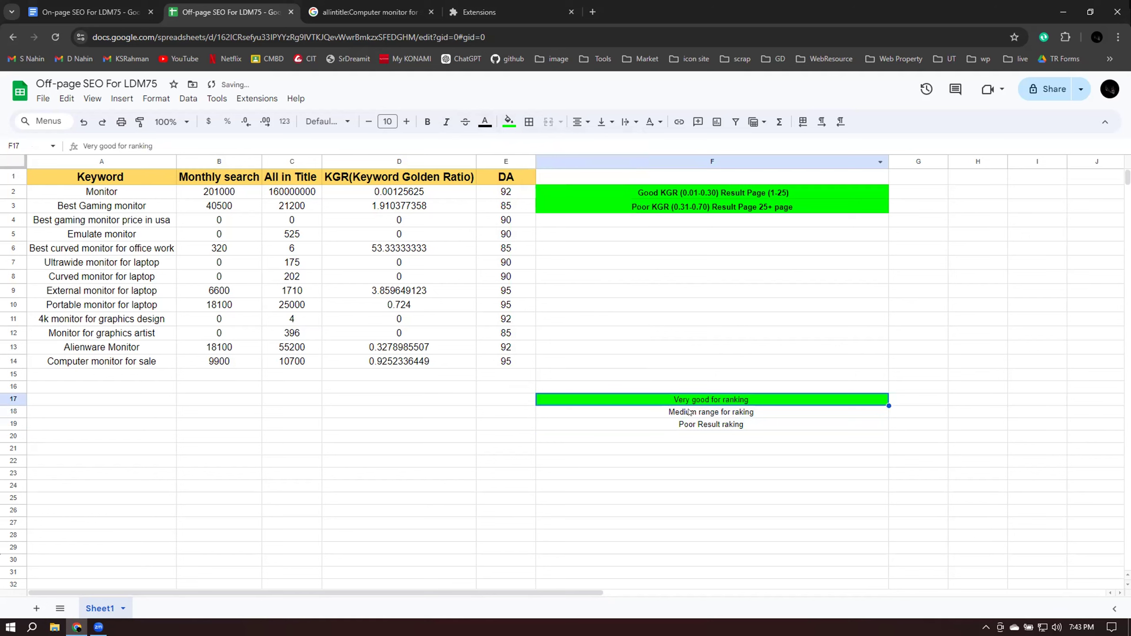
pyautogui.press('Down')
pyautogui.click(508, 121)
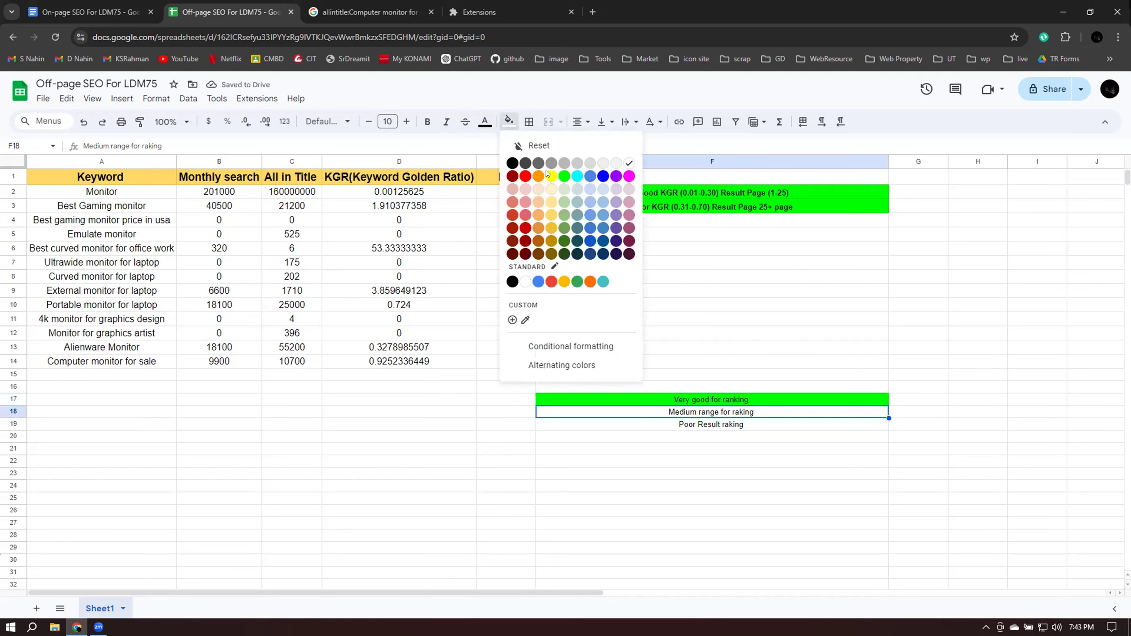
pyautogui.click(550, 180)
pyautogui.press('Down')
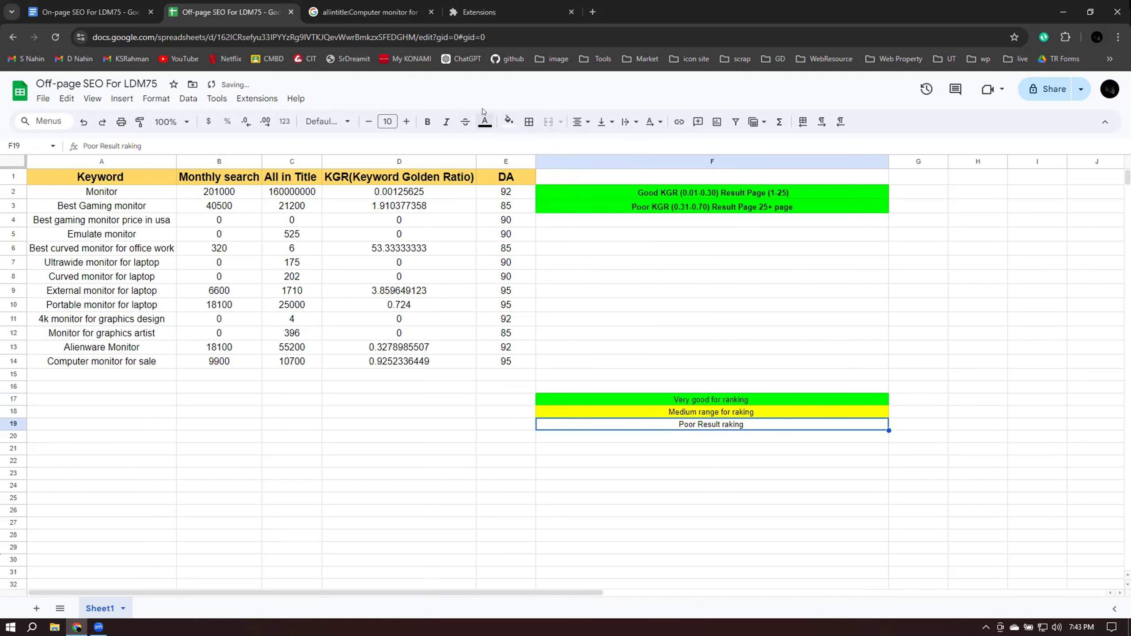
pyautogui.click(506, 121)
pyautogui.click(525, 176)
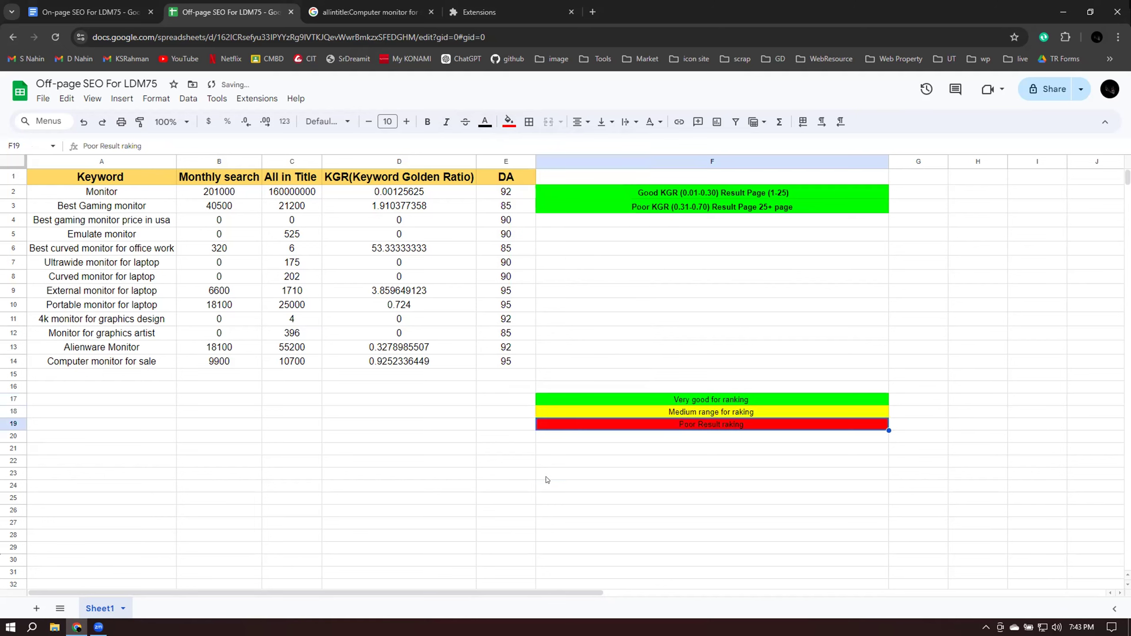
pyautogui.click(547, 476)
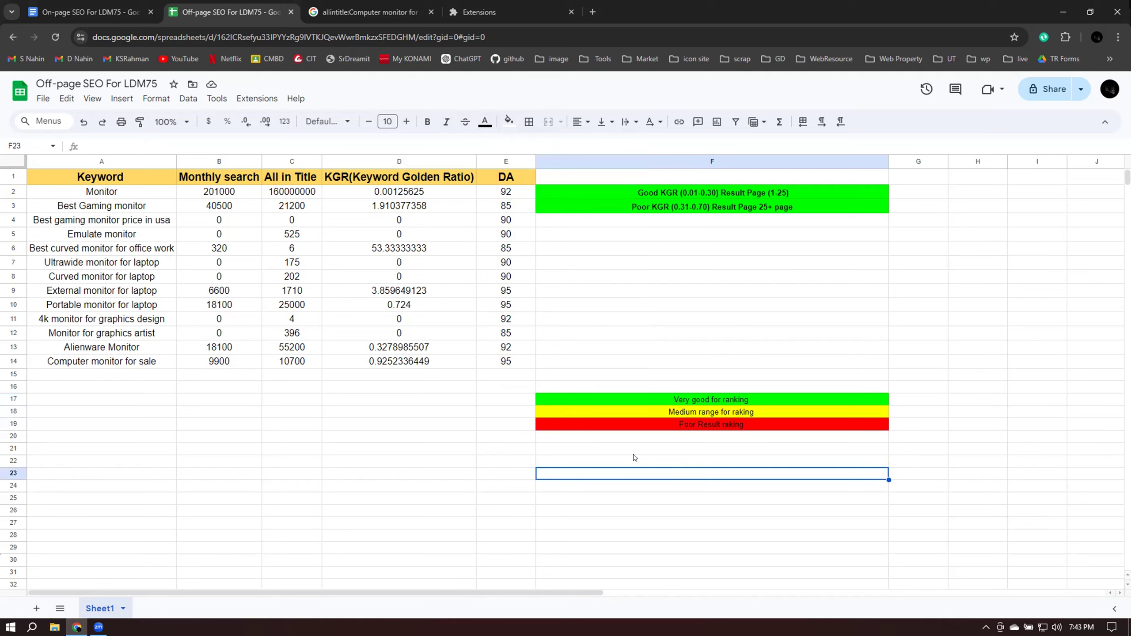
# Apply a bright green fill to the Monitor and Best Gaming monitor rows in A2:E3
pyautogui.click(45, 250)
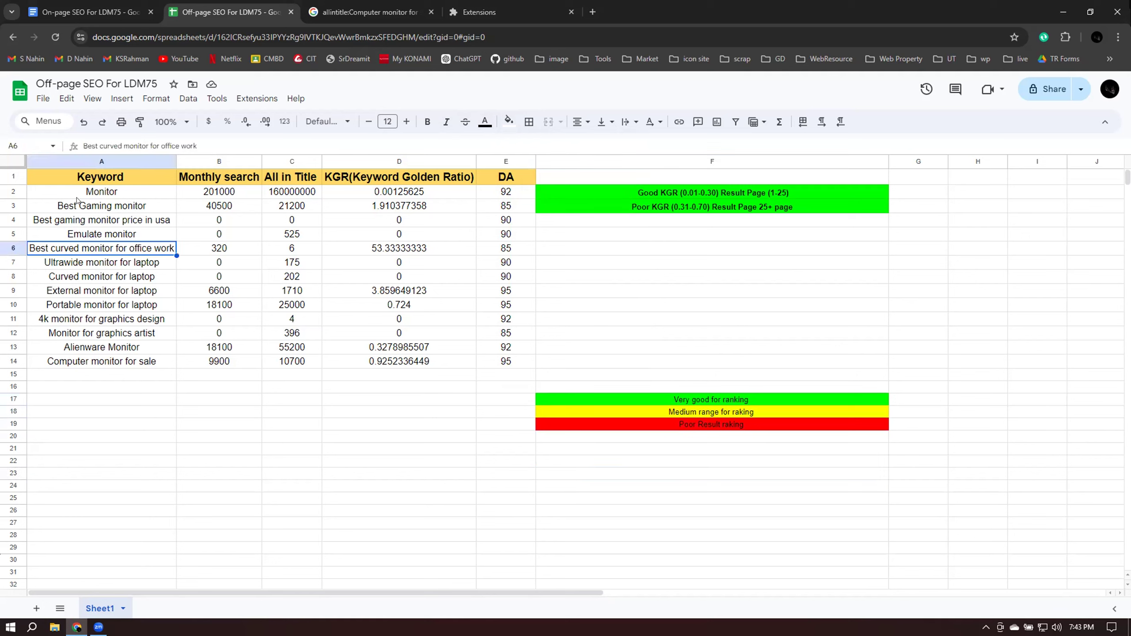
pyautogui.moveTo(71, 195); pyautogui.dragTo(493, 192)
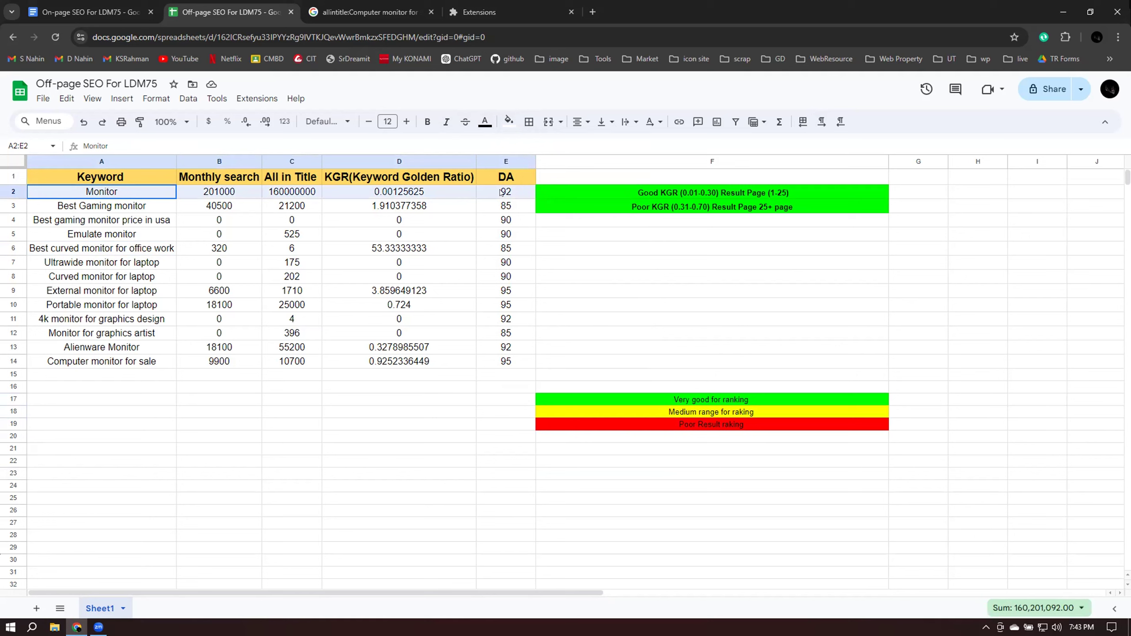
pyautogui.moveTo(500, 191); pyautogui.dragTo(506, 204)
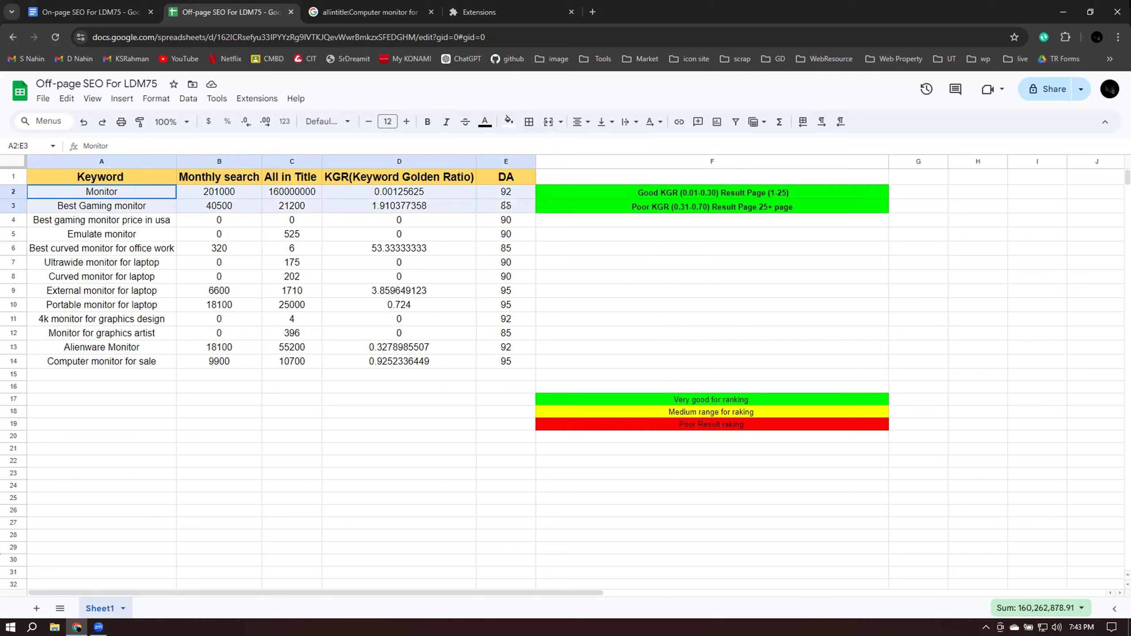
pyautogui.moveTo(505, 205); pyautogui.dragTo(506, 206)
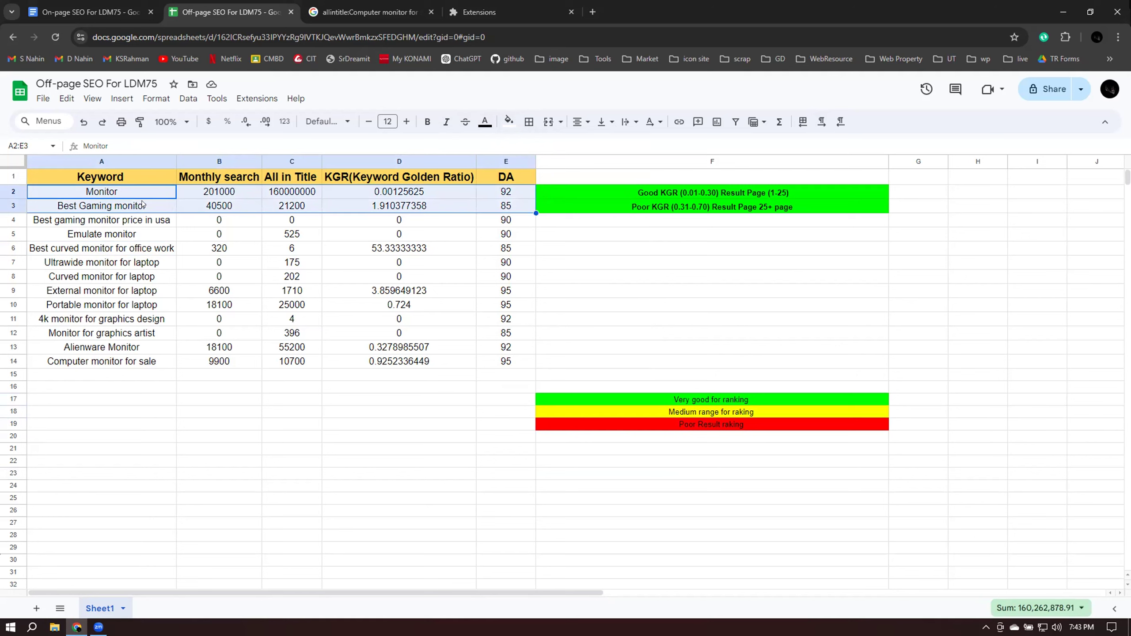
pyautogui.click(508, 121)
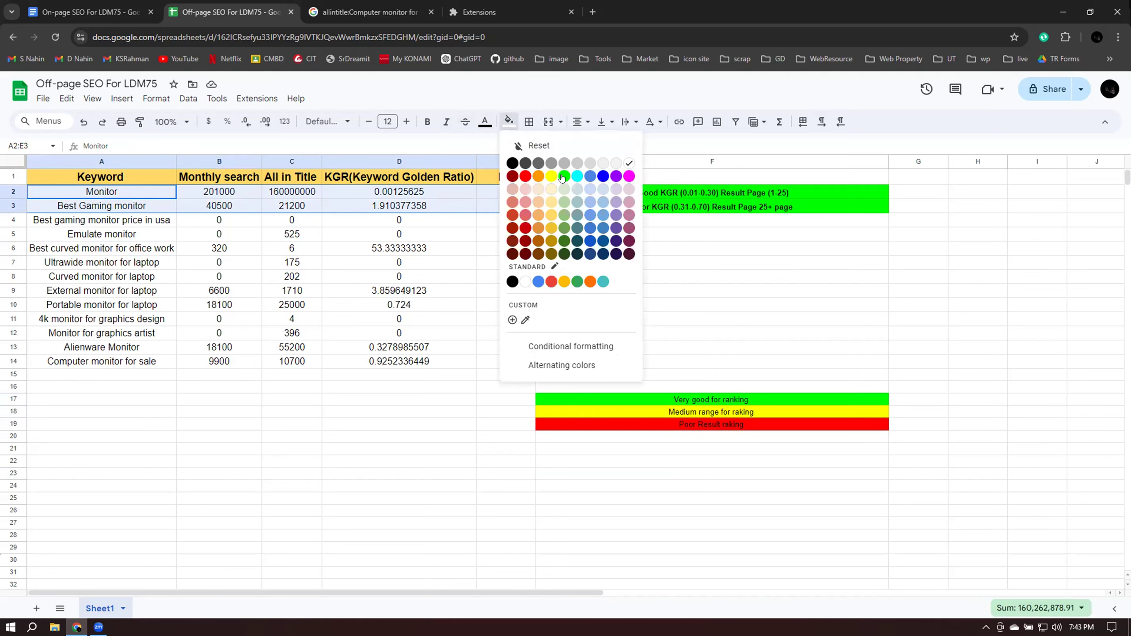
pyautogui.click(563, 177)
pyautogui.click(219, 411)
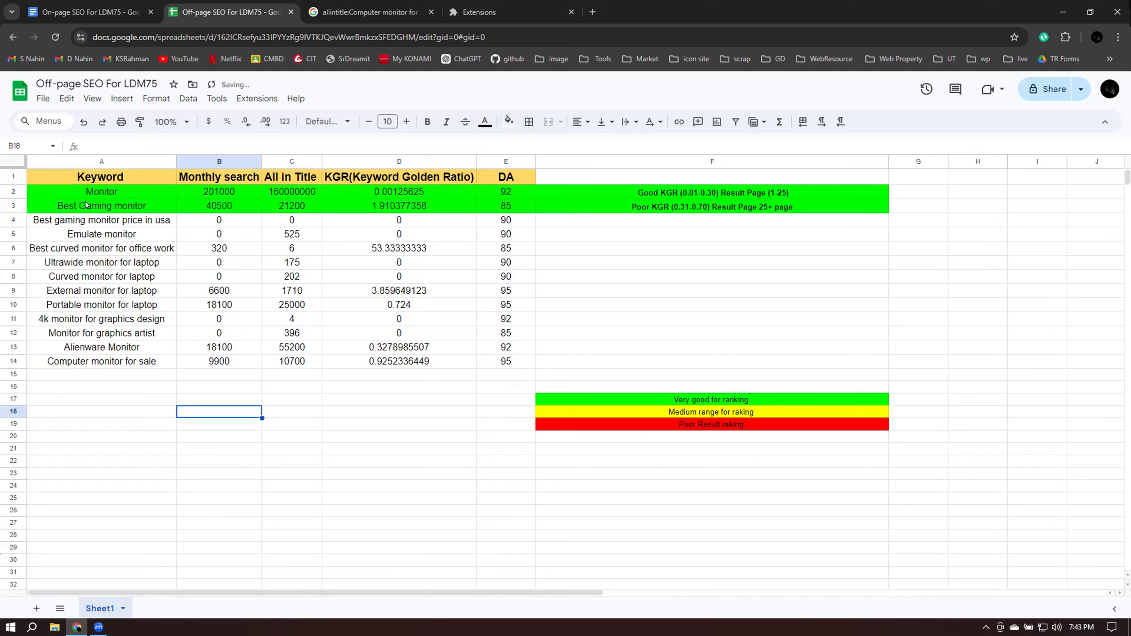
# Apply a red fill to the Best gaming monitor price in usa row in A4:E4
pyautogui.moveTo(47, 221); pyautogui.dragTo(519, 220)
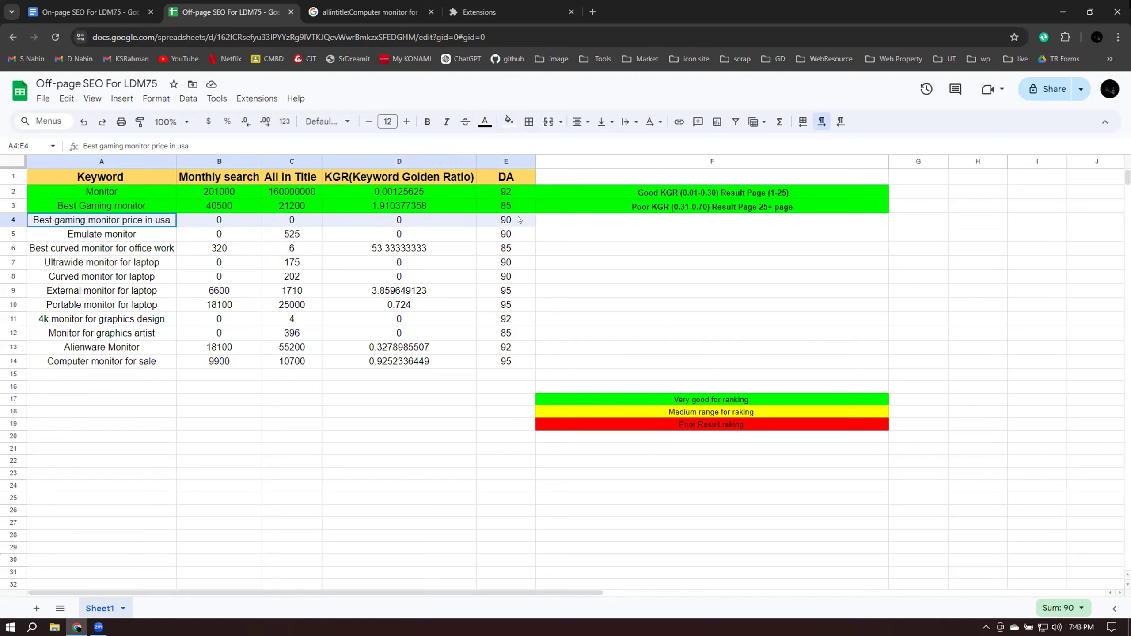
pyautogui.moveTo(519, 220); pyautogui.dragTo(519, 220)
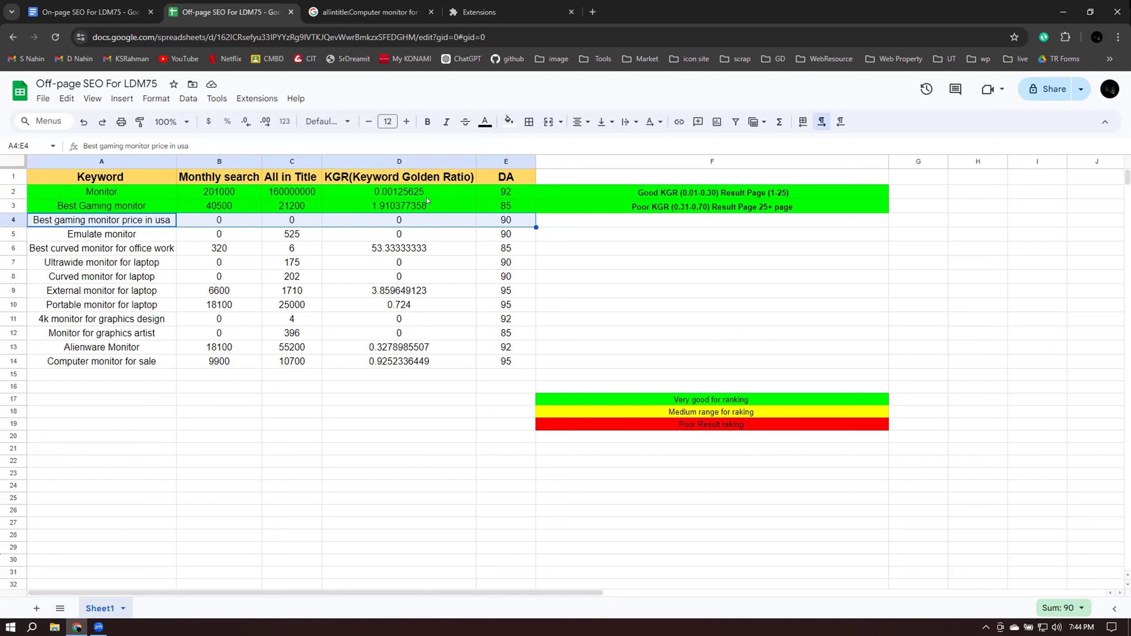
pyautogui.click(508, 121)
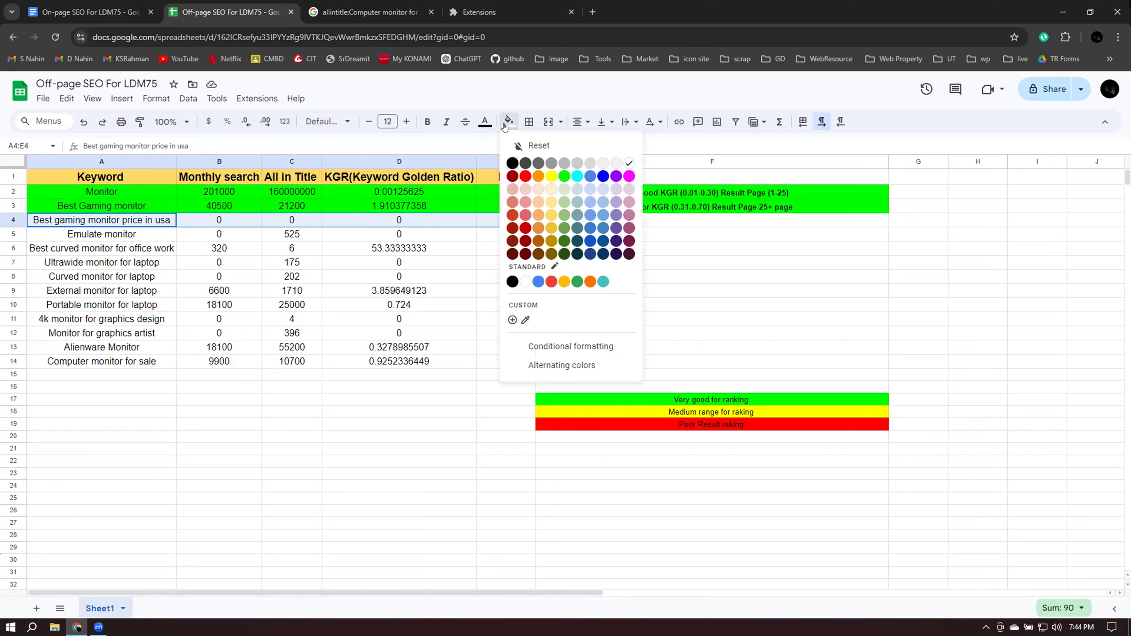
pyautogui.click(521, 185)
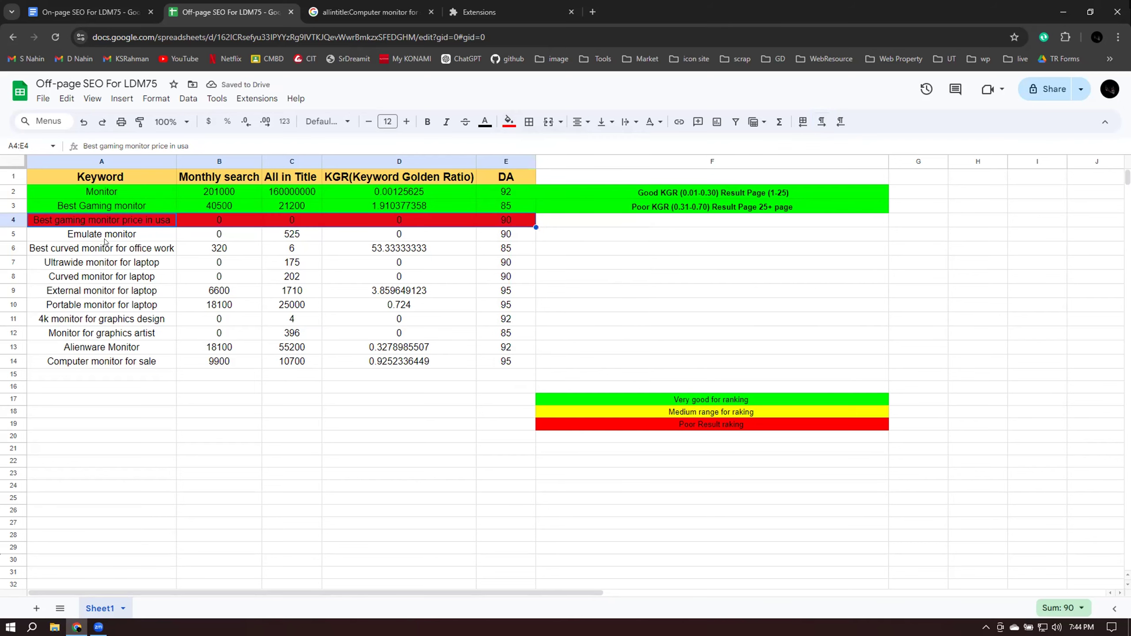
# Apply a yellow fill to the Emulate monitor row in A5:E5
pyautogui.click(157, 234)
pyautogui.keyDown('shift'); pyautogui.click(399, 236); pyautogui.keyUp('shift')
pyautogui.keyDown('shift'); pyautogui.click(510, 236); pyautogui.keyUp('shift')
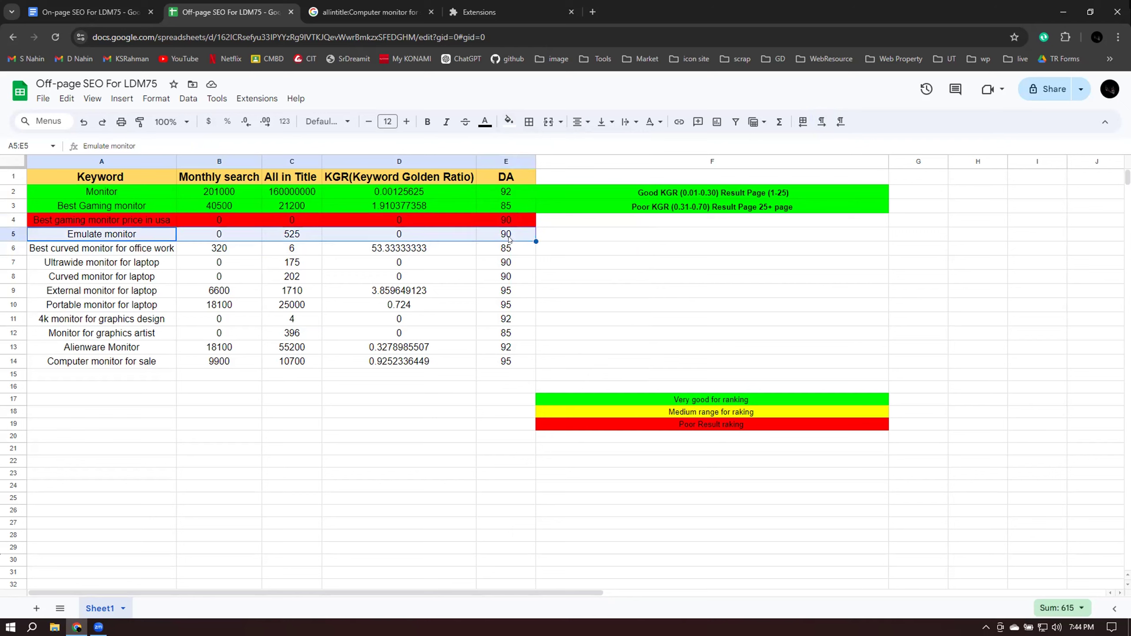
pyautogui.click(508, 121)
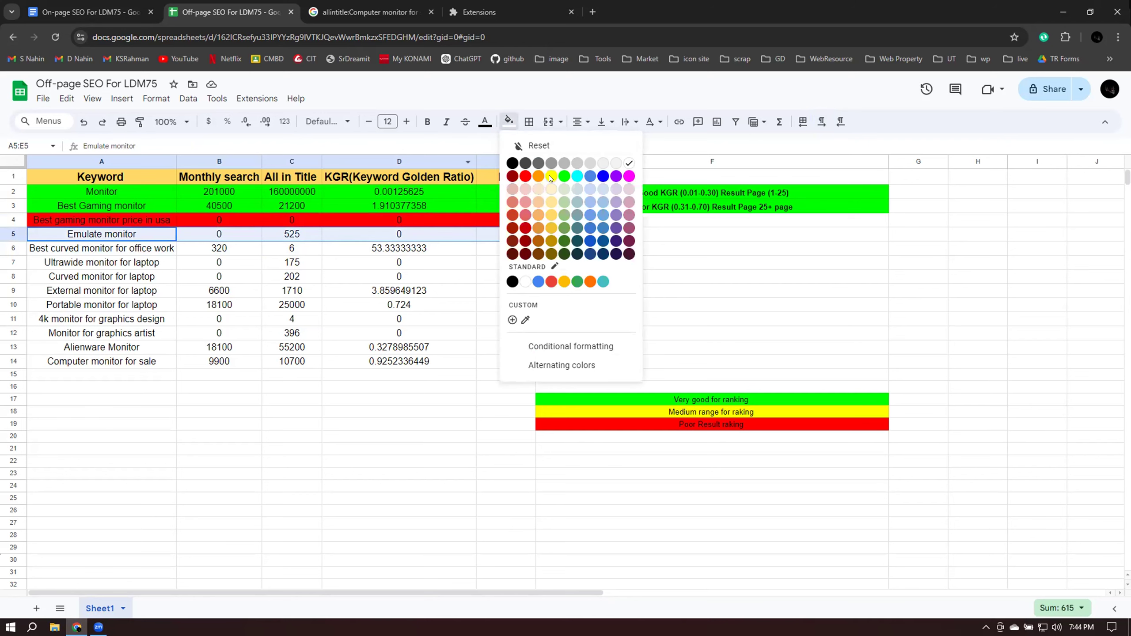
pyautogui.click(551, 178)
pyautogui.click(230, 391)
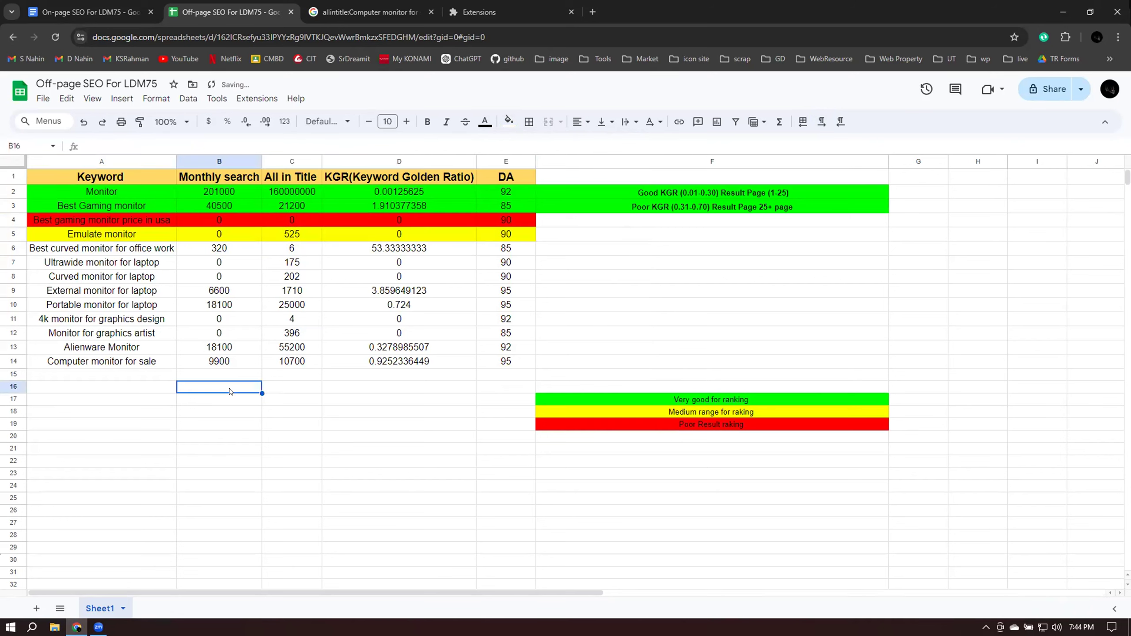
pyautogui.click(296, 237)
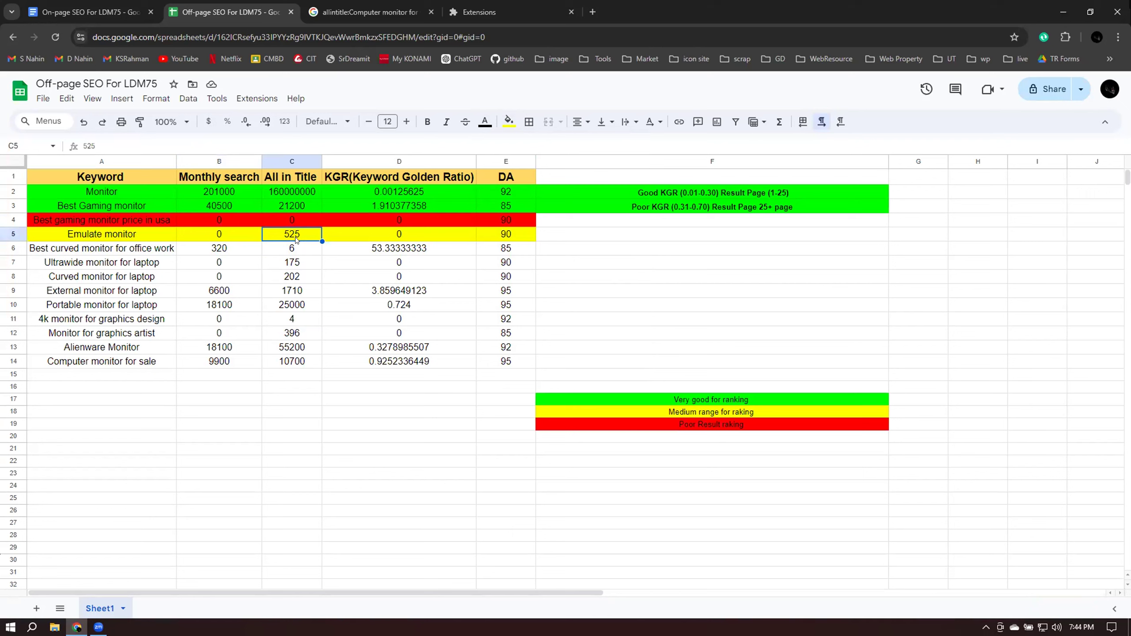
# Apply a red fill to the Best curved monitor for office work row in A6:E6
pyautogui.moveTo(99, 250); pyautogui.dragTo(424, 268)
pyautogui.moveTo(495, 251); pyautogui.dragTo(504, 251)
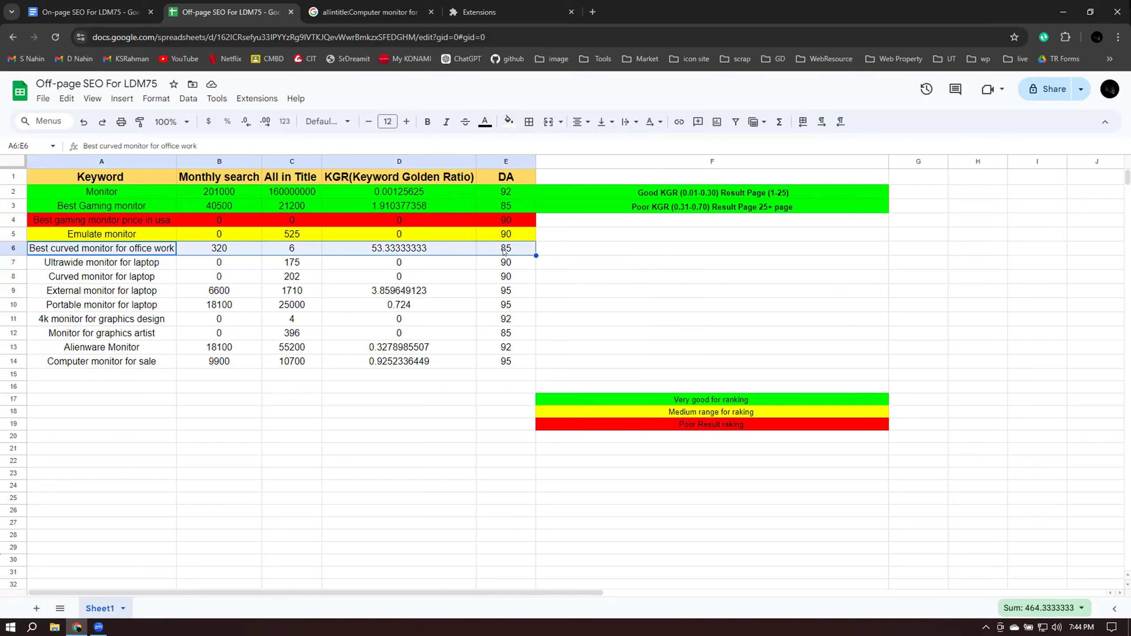
pyautogui.click(509, 121)
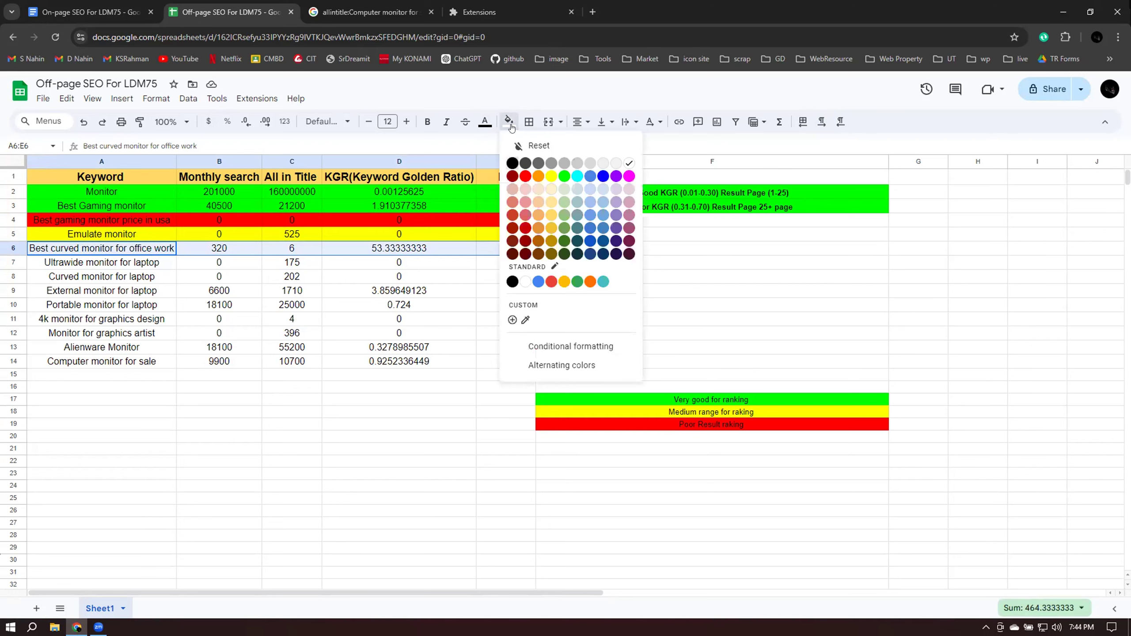
pyautogui.click(527, 176)
pyautogui.click(203, 439)
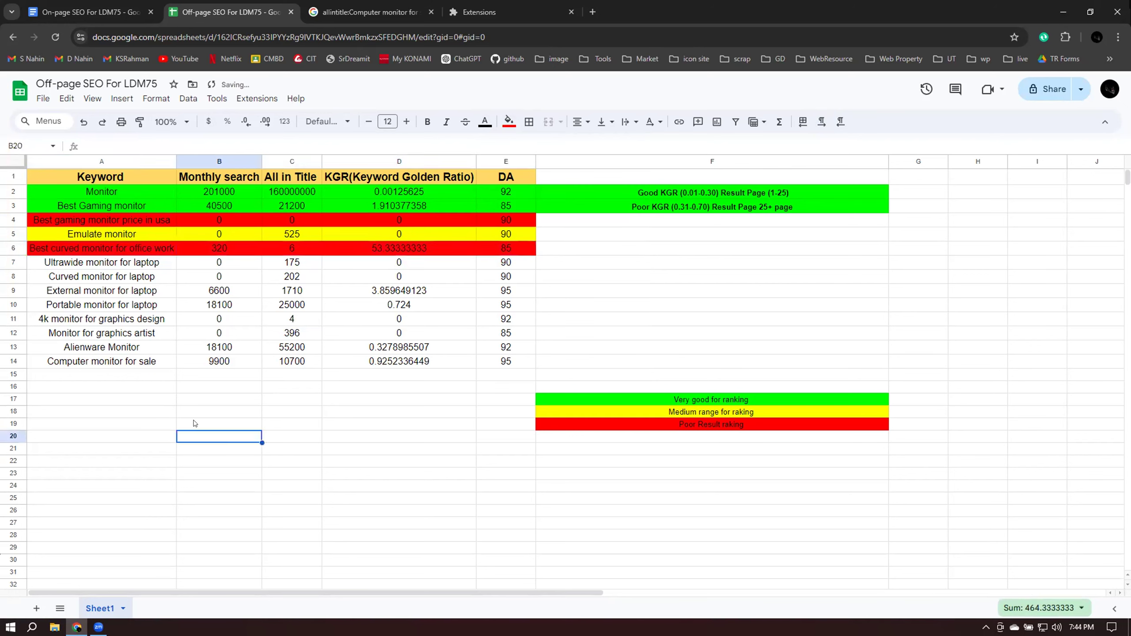
pyautogui.click(50, 251)
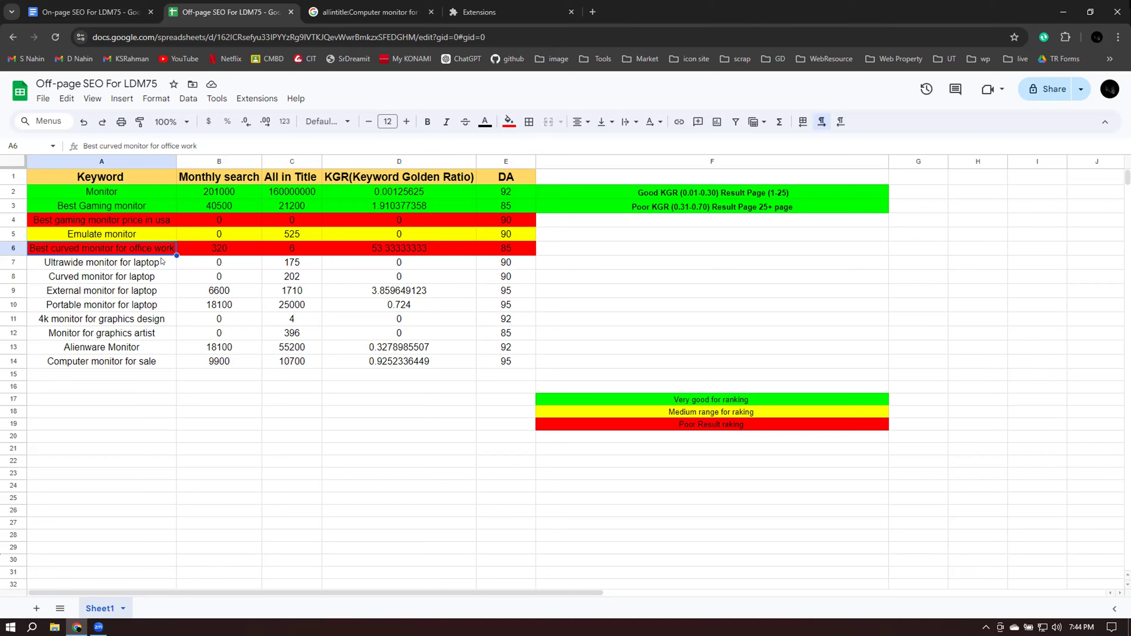
# Apply a yellow fill to the Ultrawide monitor for laptop and Curved monitor for laptop rows in A7:E8
pyautogui.click(83, 266)
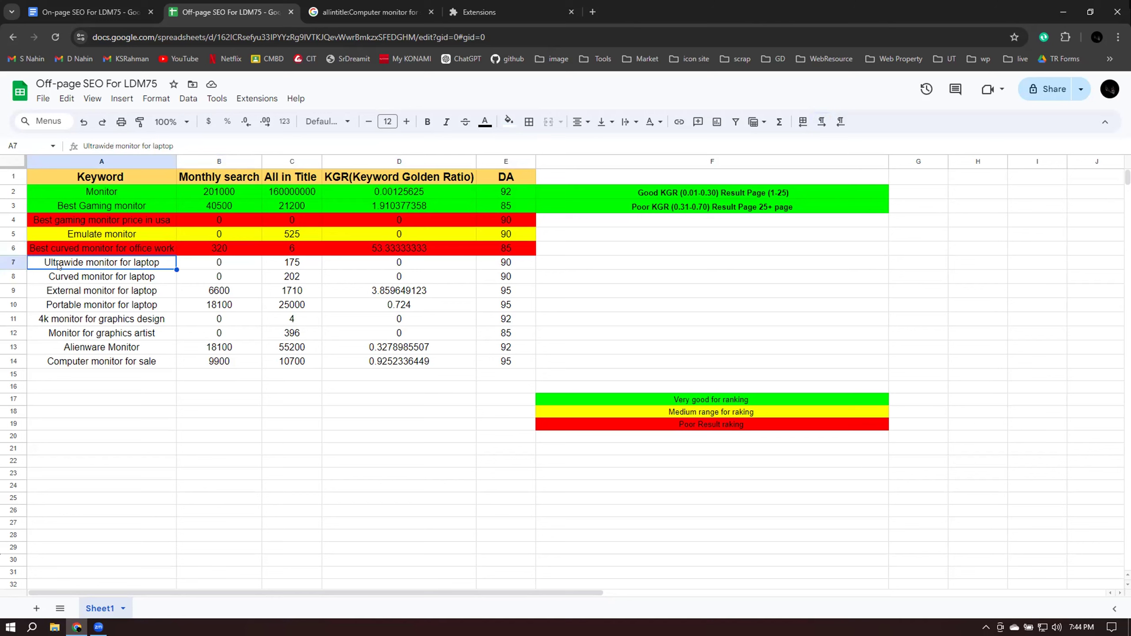
pyautogui.click(59, 278)
pyautogui.moveTo(67, 263); pyautogui.dragTo(512, 284)
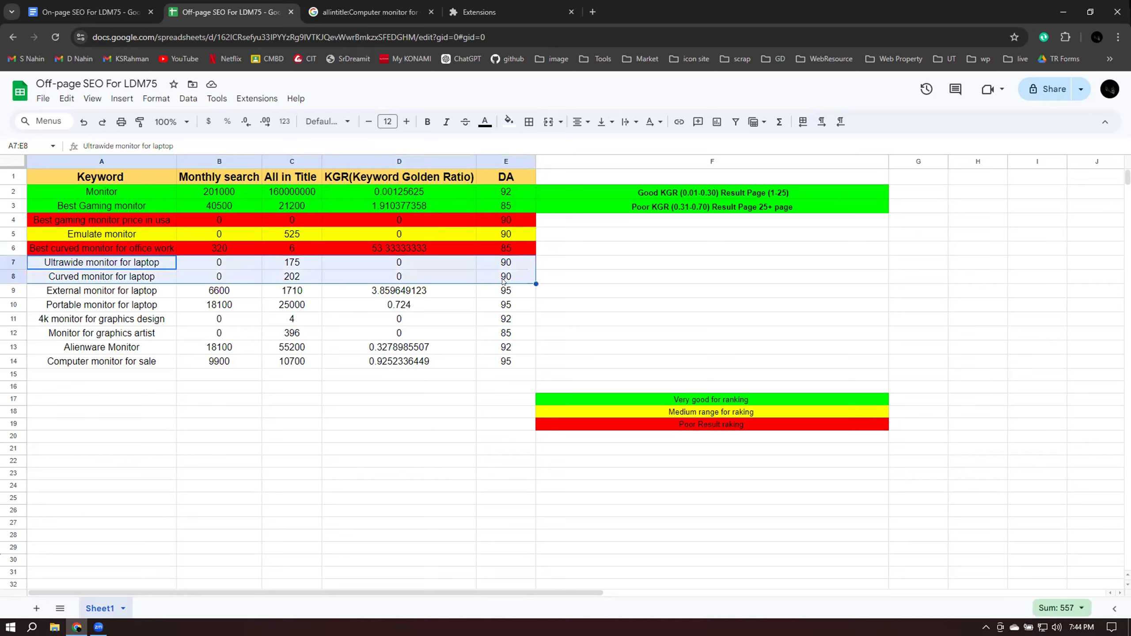
pyautogui.click(509, 121)
pyautogui.click(546, 171)
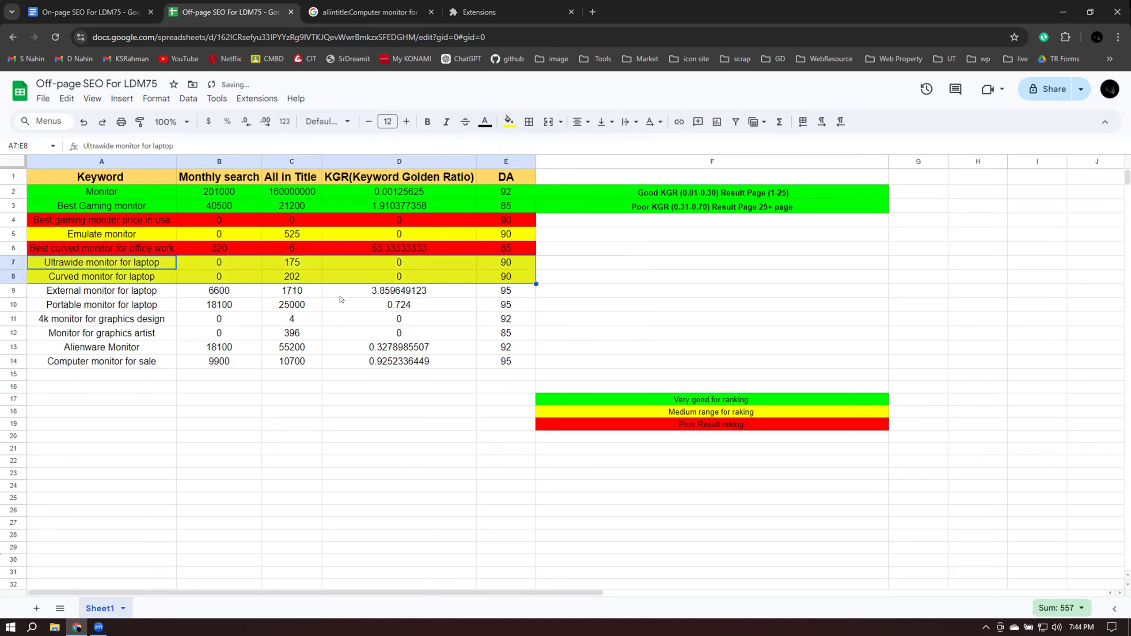
pyautogui.click(228, 276)
pyautogui.moveTo(314, 263); pyautogui.dragTo(295, 279)
pyautogui.moveTo(106, 262); pyautogui.dragTo(104, 279)
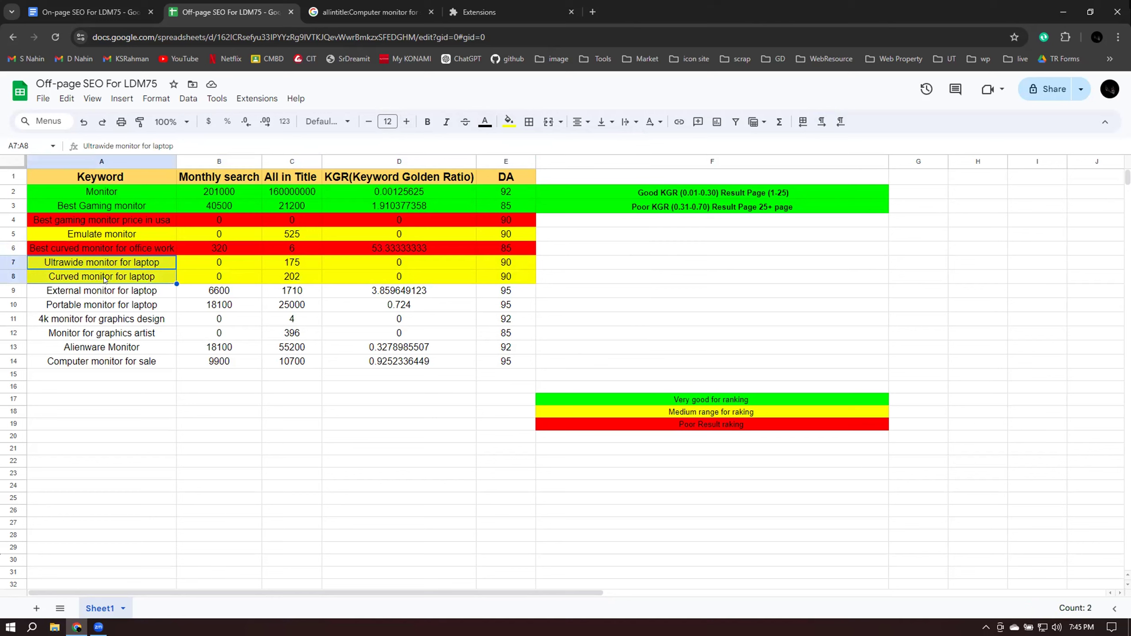
# Apply a yellow fill to the External monitor for laptop row in A9:E9
pyautogui.click(67, 294)
pyautogui.click(408, 290)
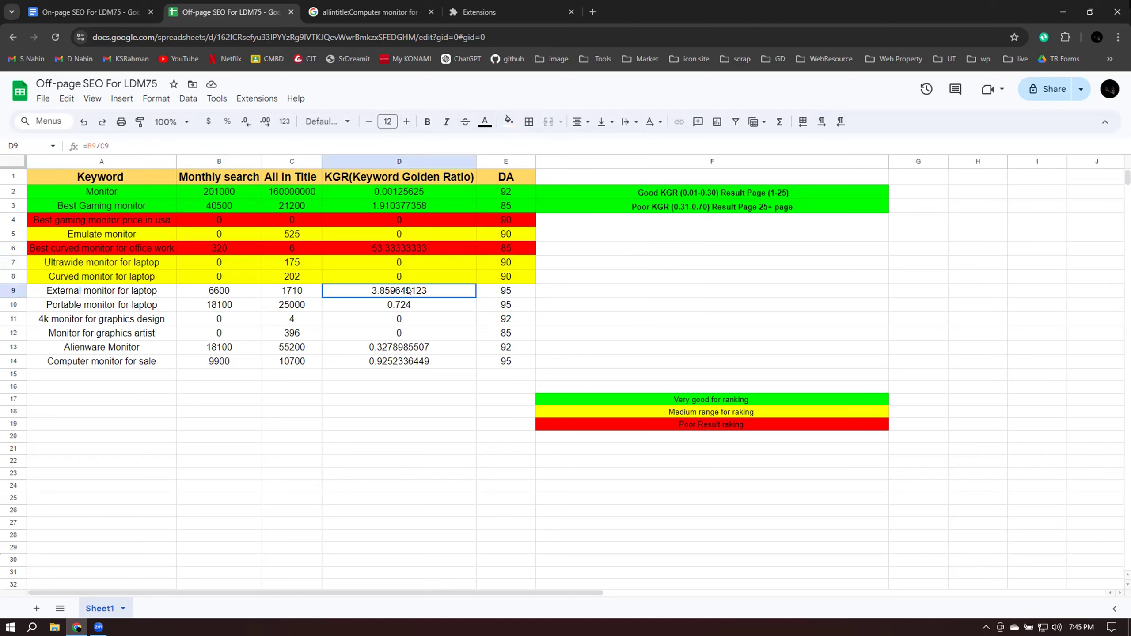
pyautogui.click(81, 296)
pyautogui.click(77, 307)
pyautogui.click(62, 292)
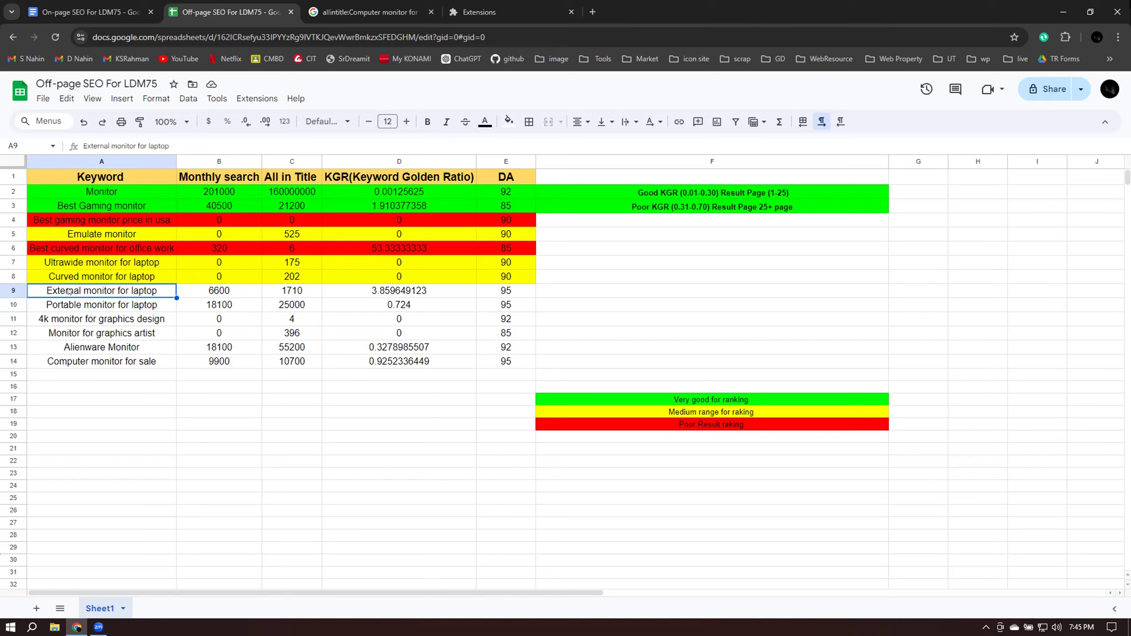
pyautogui.click(370, 292)
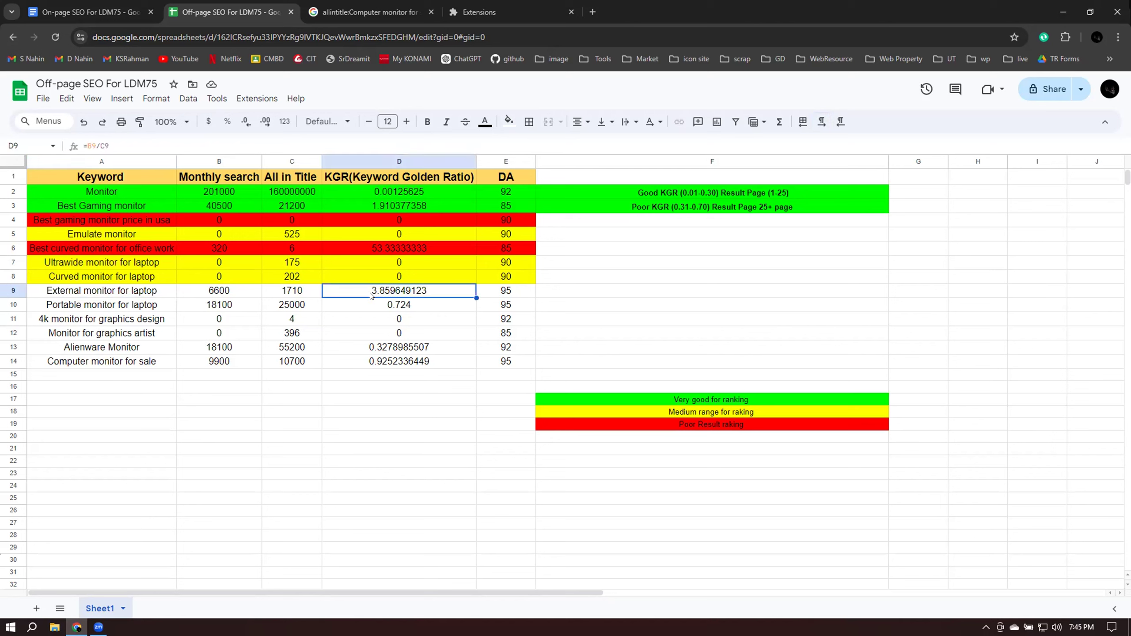
pyautogui.click(380, 306)
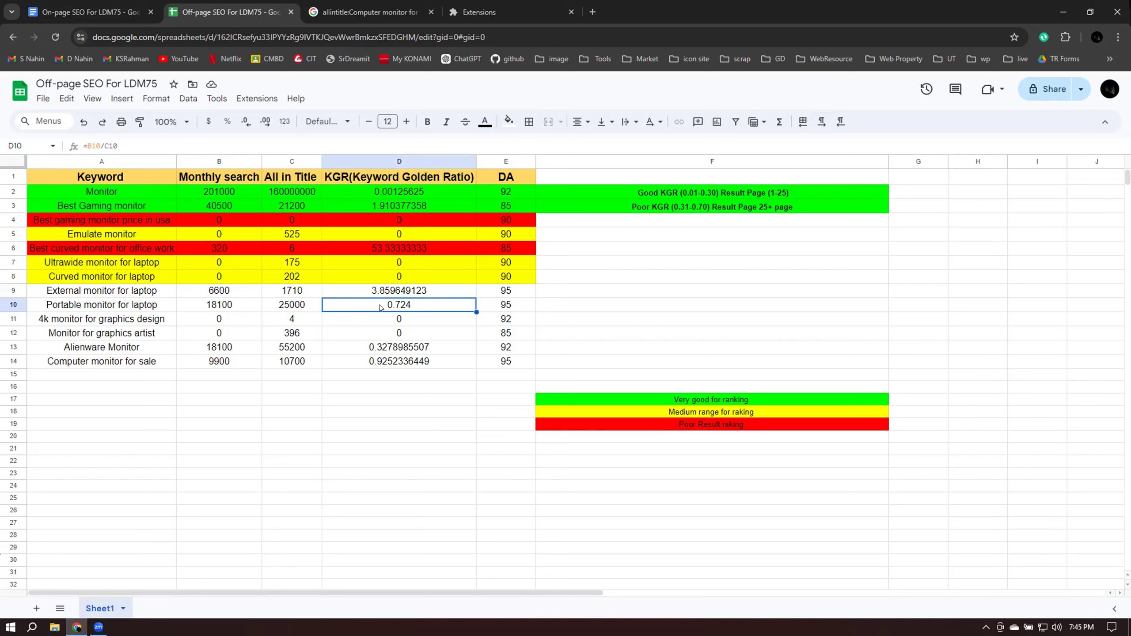
pyautogui.moveTo(90, 296); pyautogui.dragTo(520, 295)
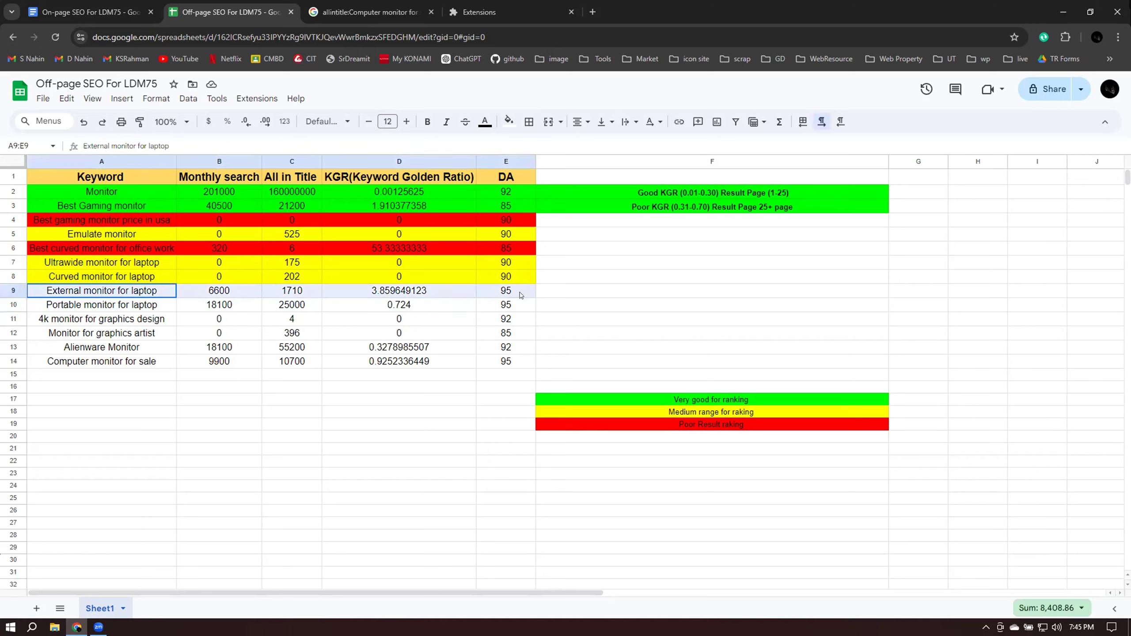
pyautogui.click(508, 121)
pyautogui.click(546, 175)
# Apply a bright green fill to the Portable monitor for laptop row in A10:E10
pyautogui.moveTo(99, 306); pyautogui.dragTo(509, 305)
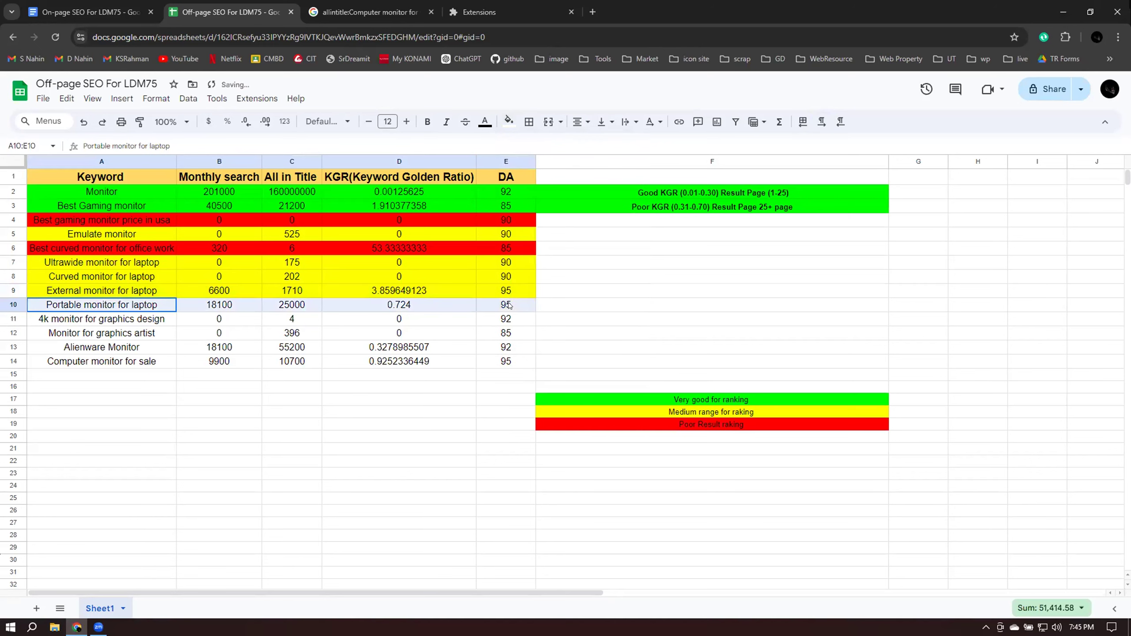
pyautogui.click(508, 121)
pyautogui.click(563, 175)
pyautogui.click(284, 437)
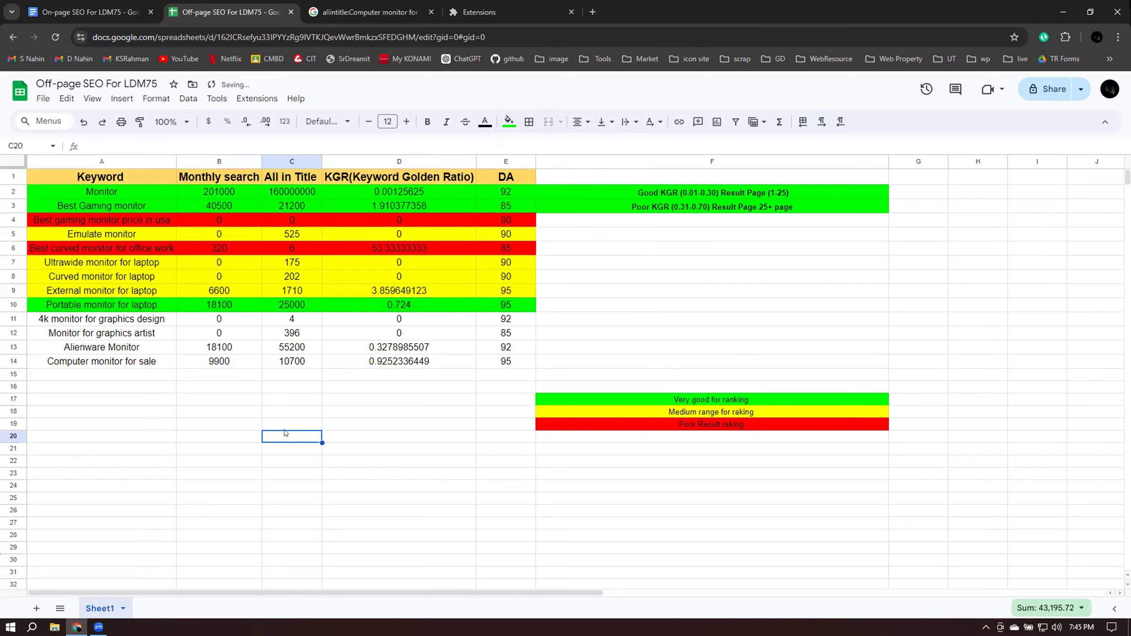
# Compare the search volume, All in Title, KGR and DA values of the External and Portable monitor for laptop rows with the KGR guidelines
pyautogui.click(399, 306)
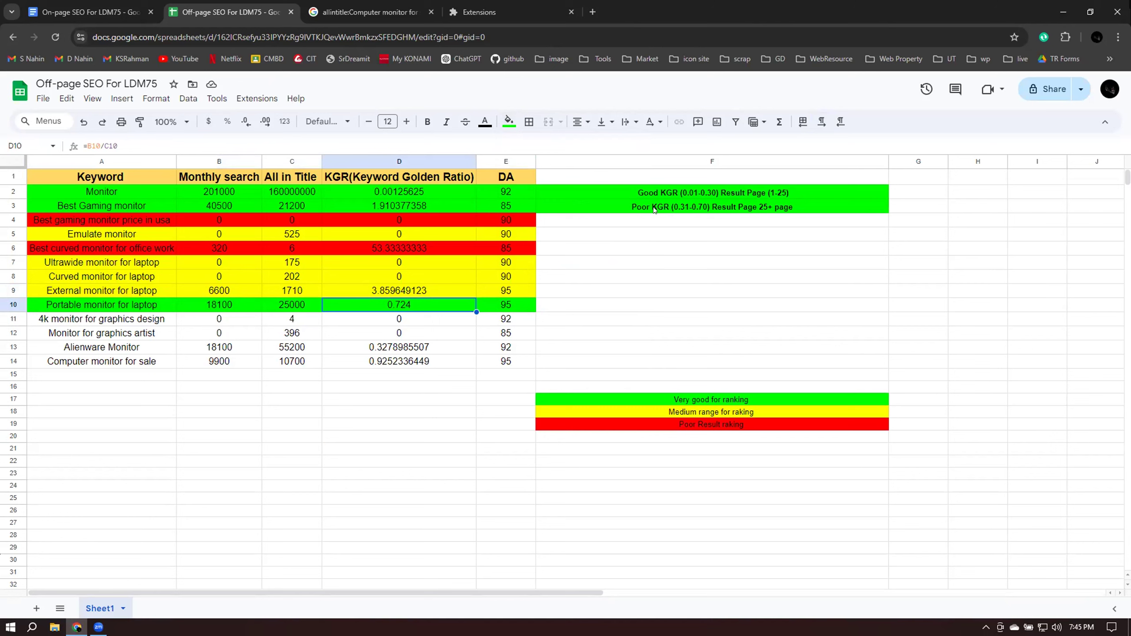
pyautogui.click(387, 292)
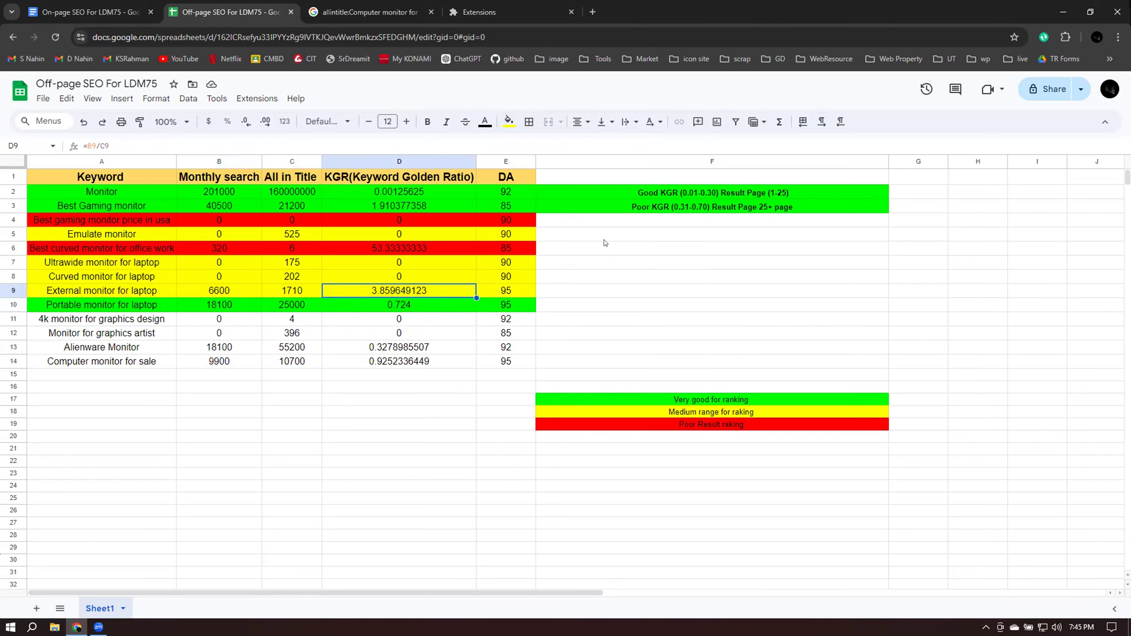
pyautogui.click(606, 208)
pyautogui.moveTo(408, 289); pyautogui.dragTo(408, 305)
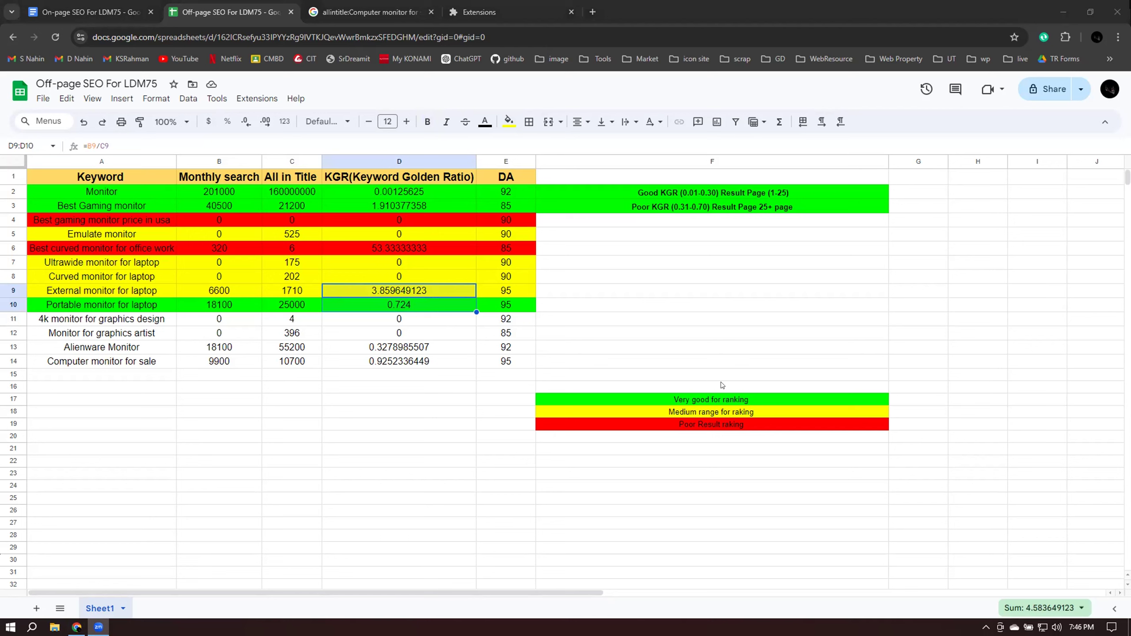
pyautogui.click(61, 291)
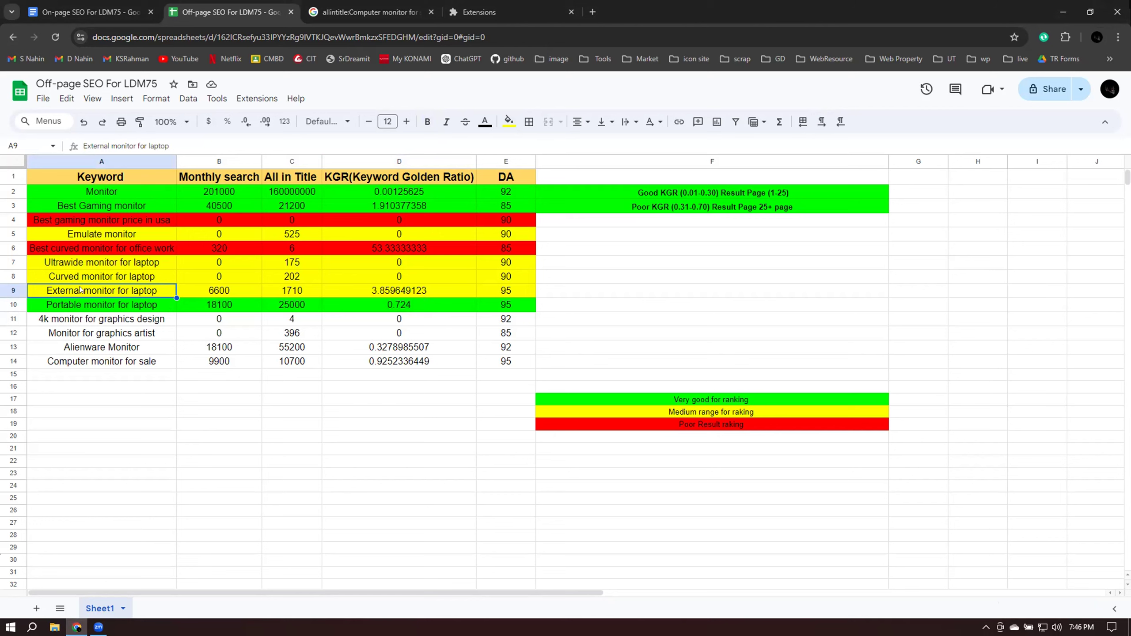
pyautogui.click(205, 290)
pyautogui.moveTo(274, 291); pyautogui.dragTo(292, 305)
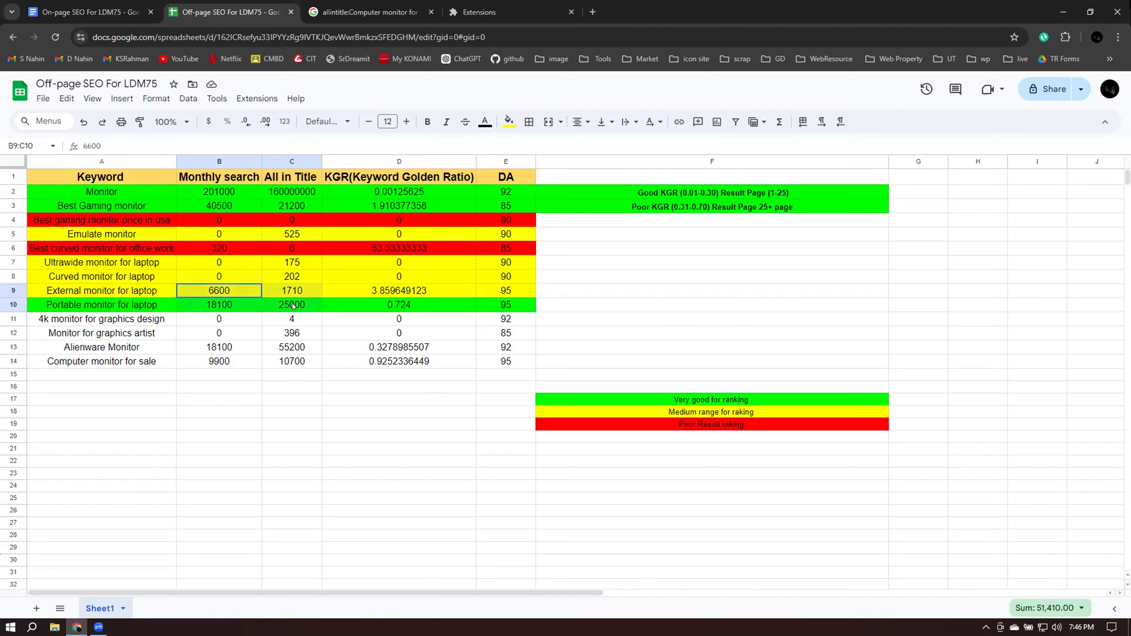
pyautogui.moveTo(292, 305); pyautogui.dragTo(293, 305)
pyautogui.click(429, 305)
pyautogui.click(381, 290)
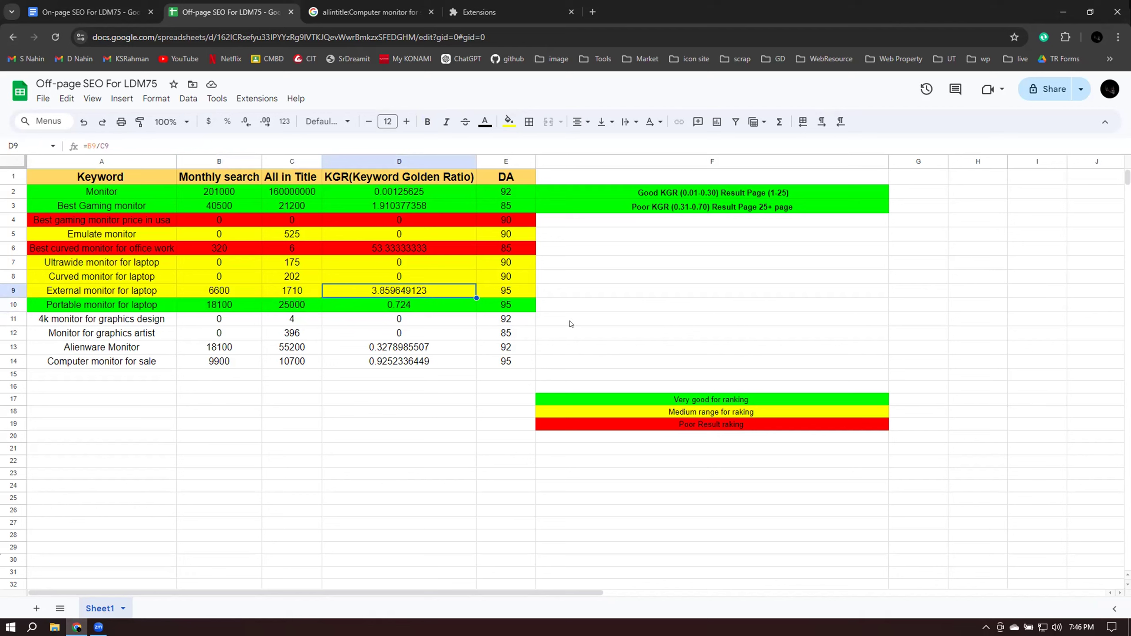
pyautogui.click(109, 306)
pyautogui.click(477, 306)
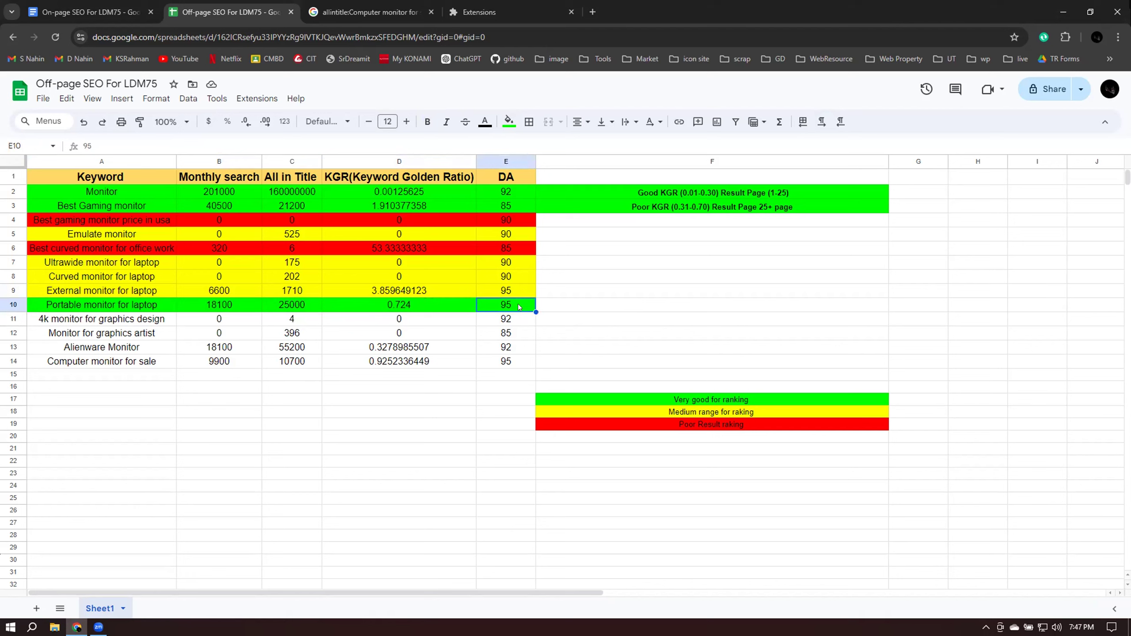
# Apply a red fill to the 4k monitor for graphics design row in A11:E11
pyautogui.click(92, 325)
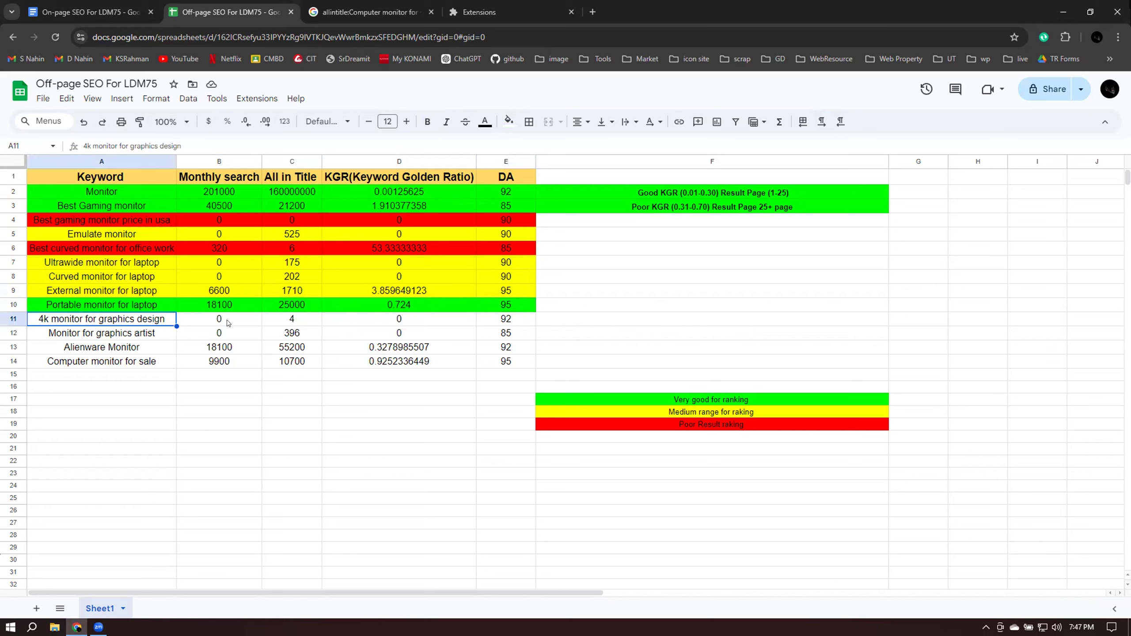
pyautogui.click(228, 319)
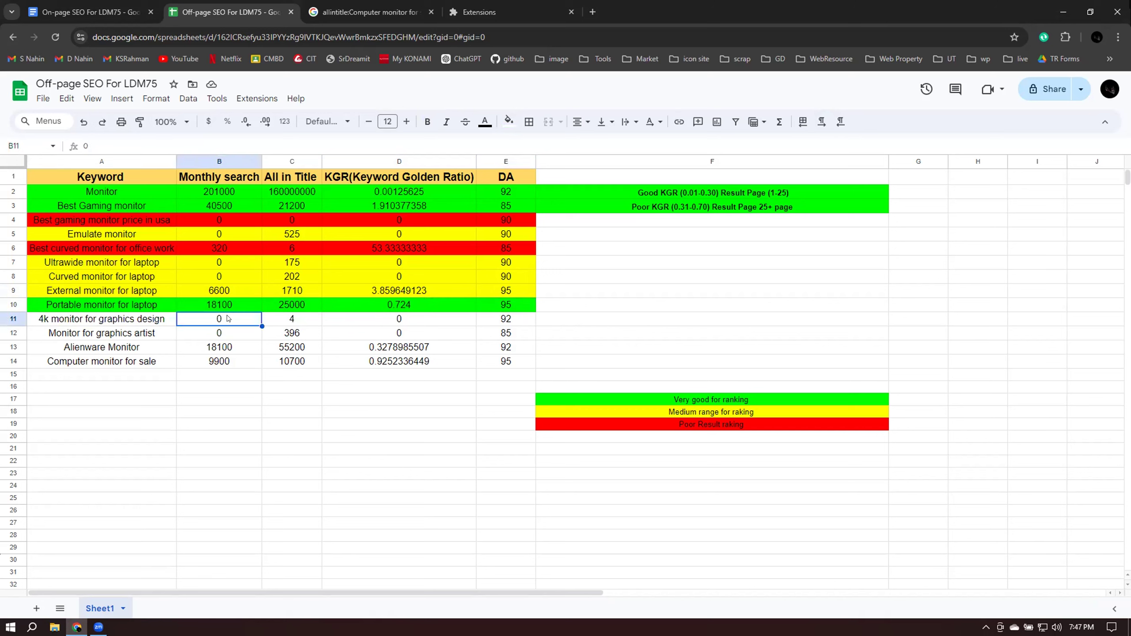
pyautogui.click(293, 322)
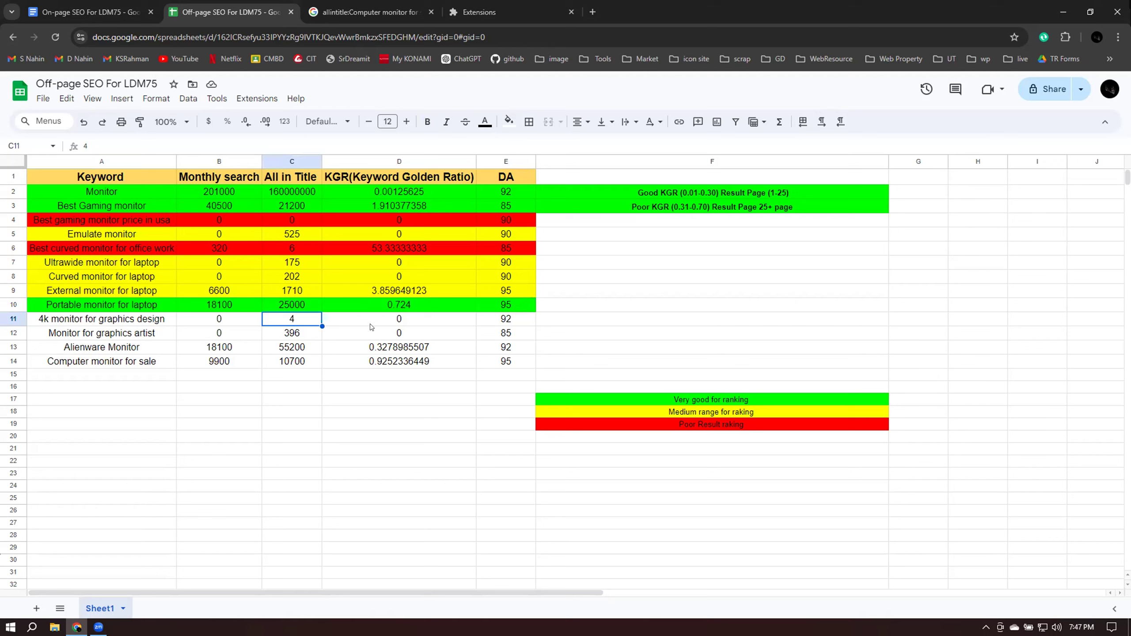
pyautogui.click(417, 320)
pyautogui.click(493, 319)
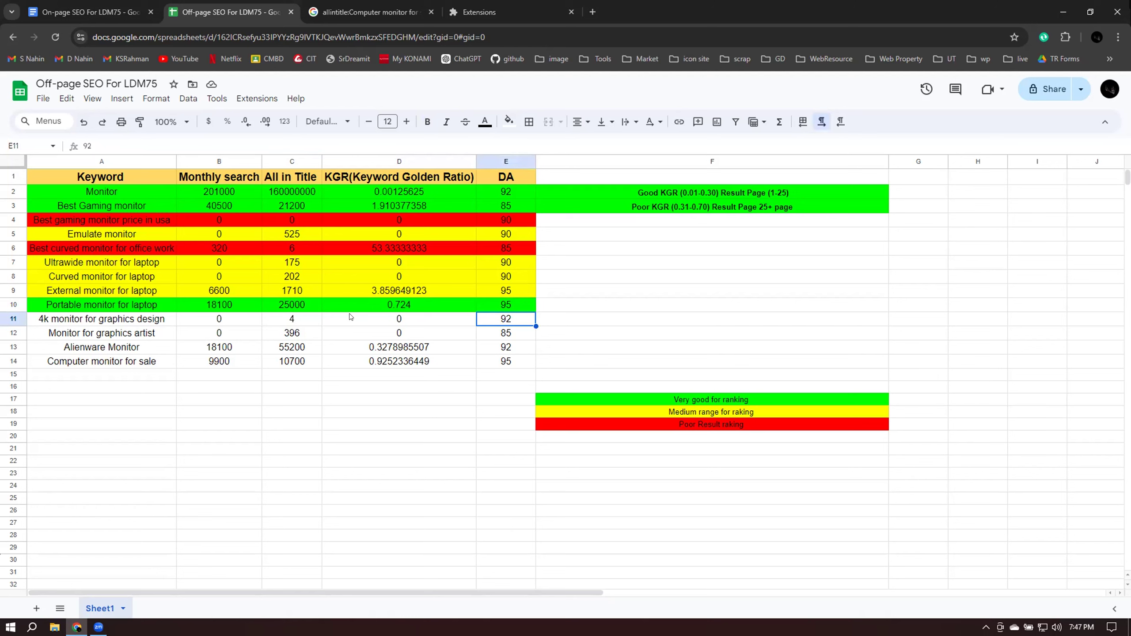
pyautogui.moveTo(51, 318); pyautogui.dragTo(521, 324)
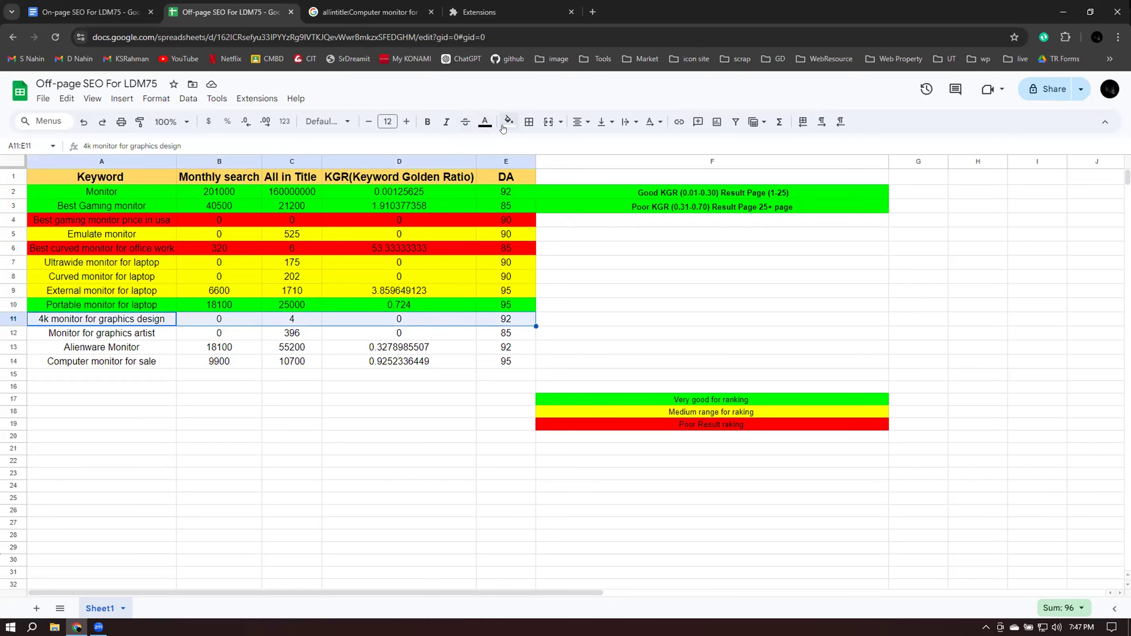
pyautogui.click(509, 121)
pyautogui.click(528, 176)
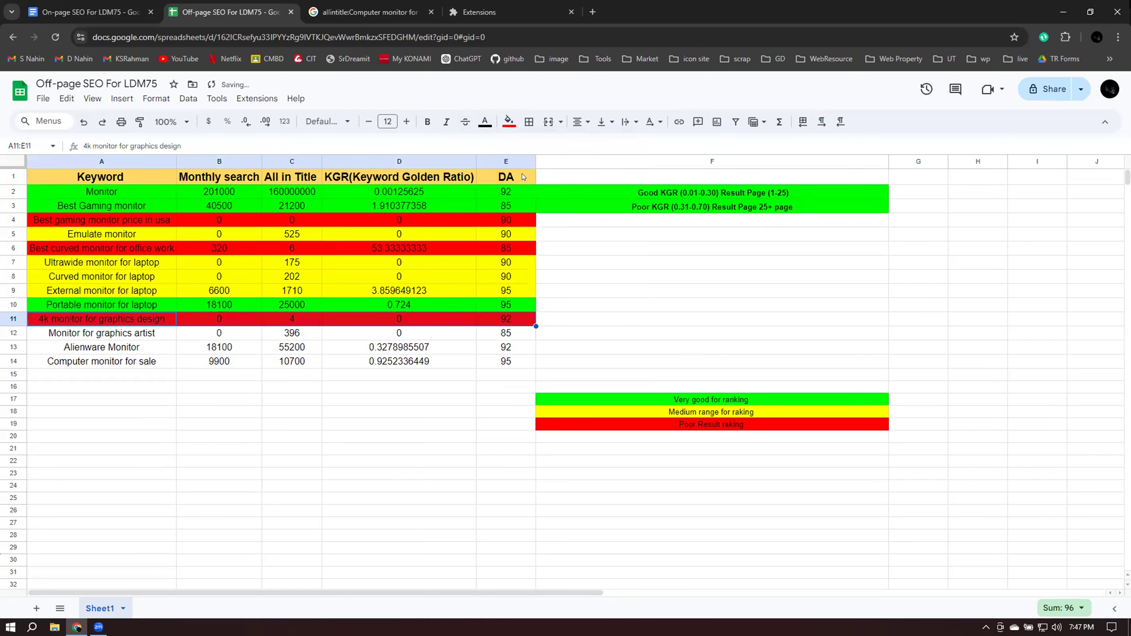
pyautogui.click(242, 440)
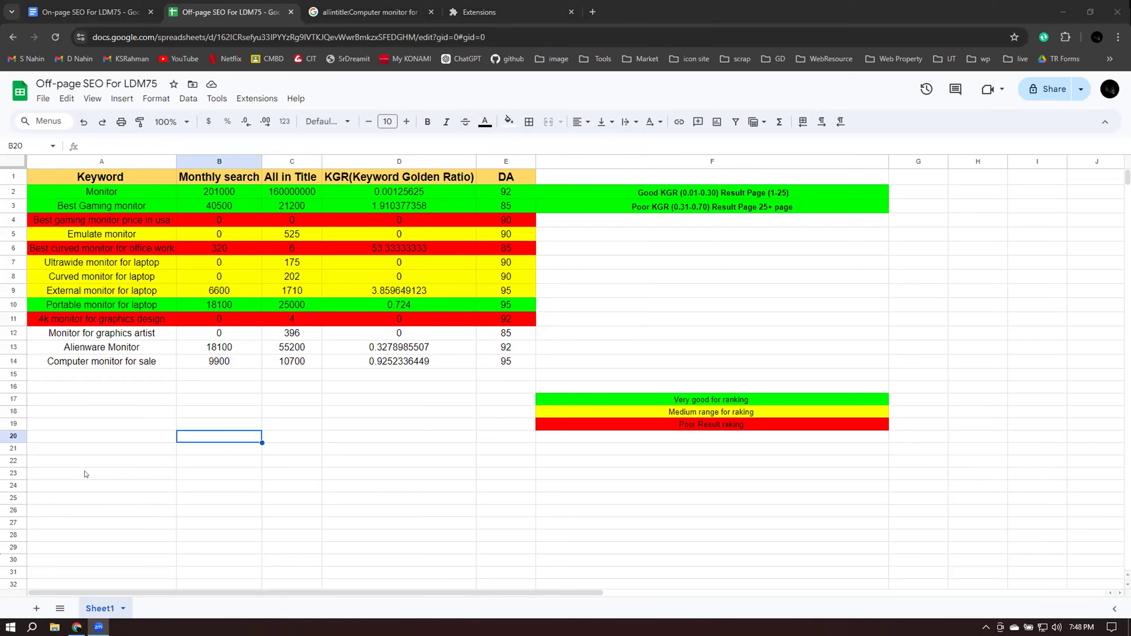
pyautogui.click(54, 323)
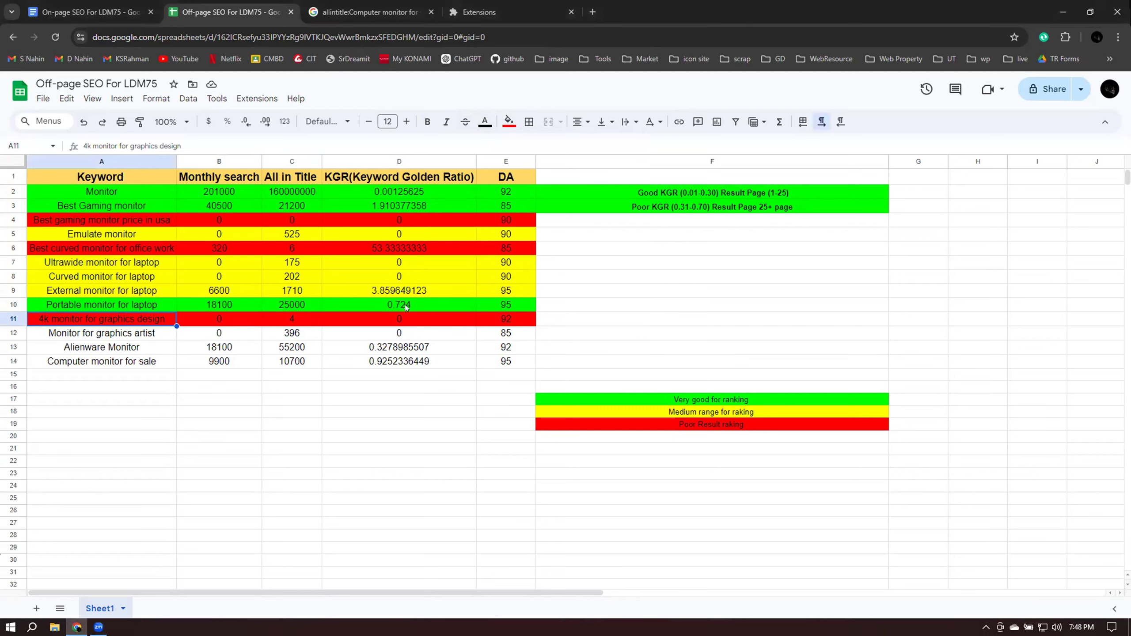
pyautogui.click(508, 321)
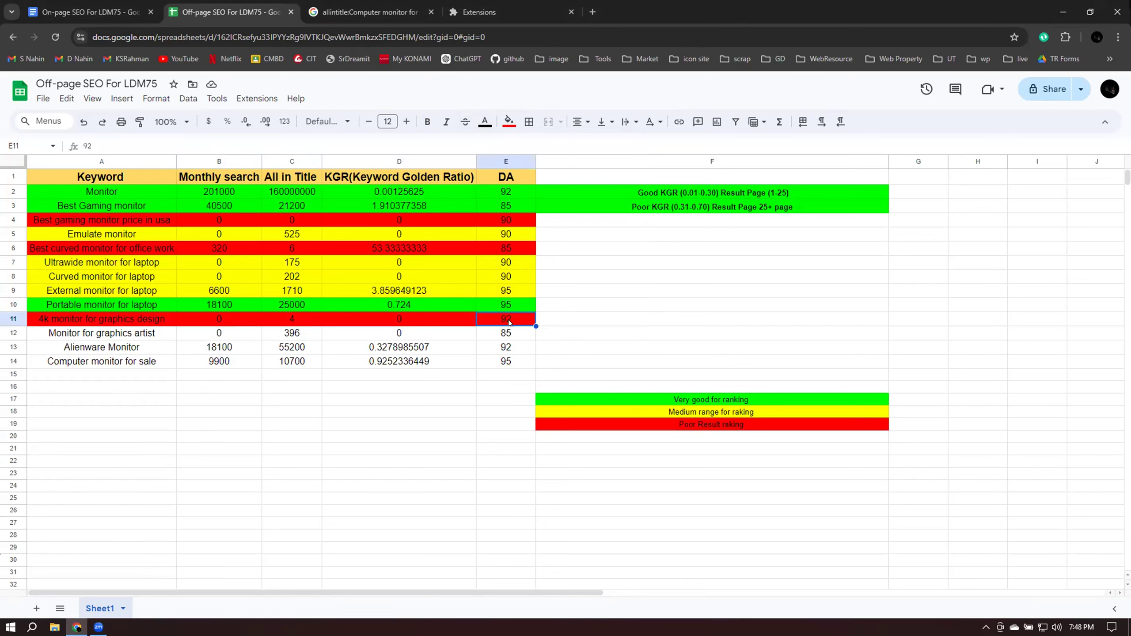
# Apply a bright green fill to the Monitor for graphics artist row in A12:E12
pyautogui.moveTo(60, 333); pyautogui.dragTo(514, 335)
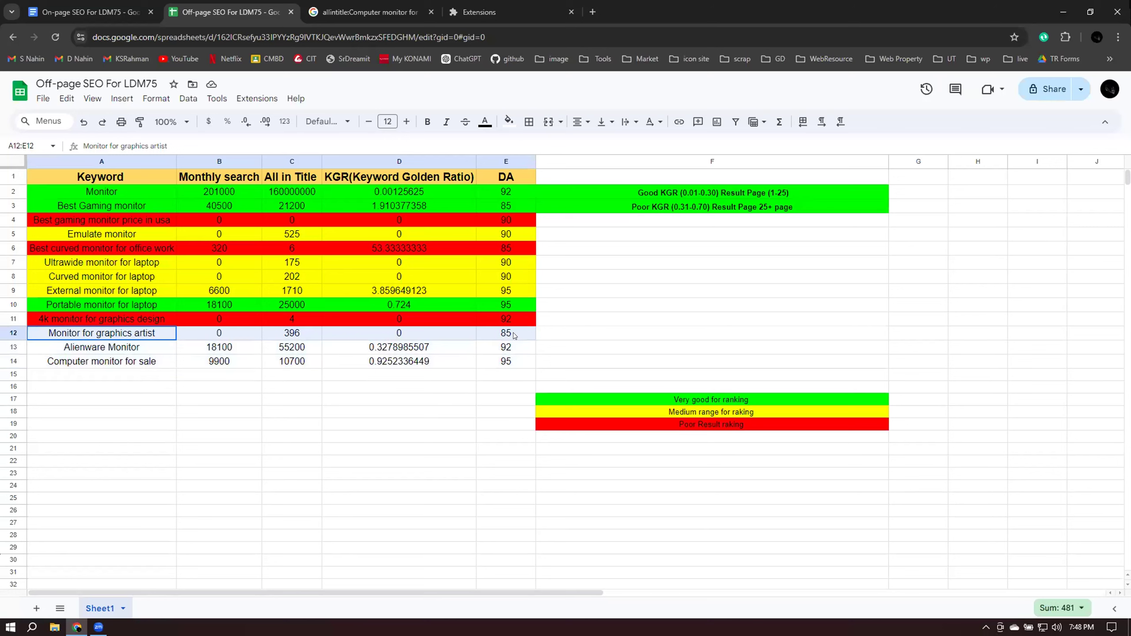
pyautogui.moveTo(514, 335); pyautogui.dragTo(515, 335)
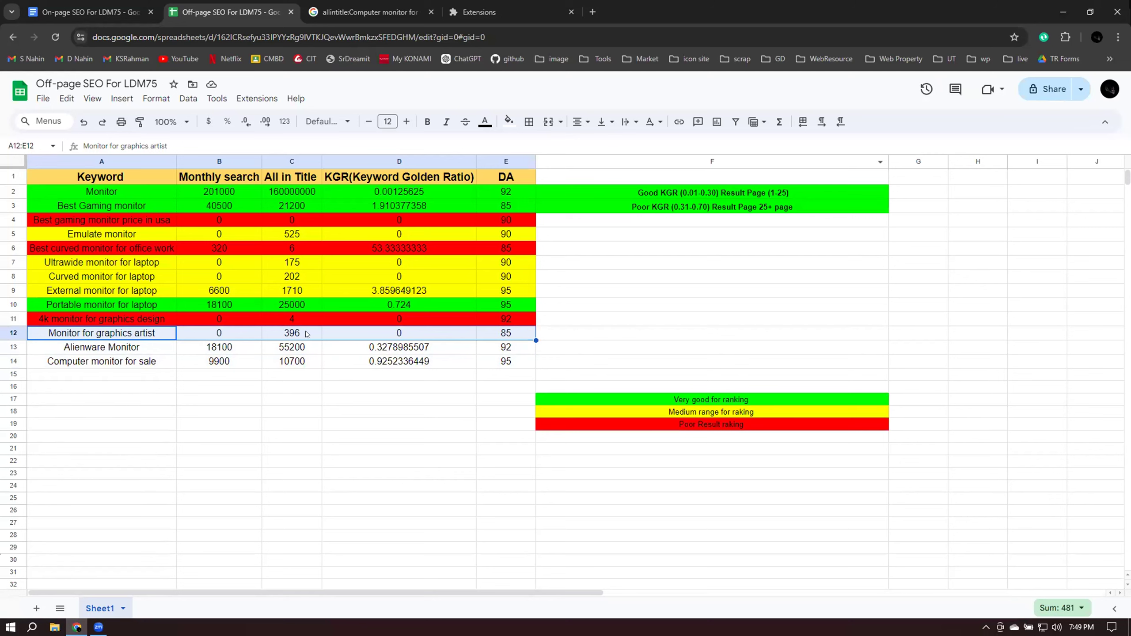
pyautogui.click(510, 121)
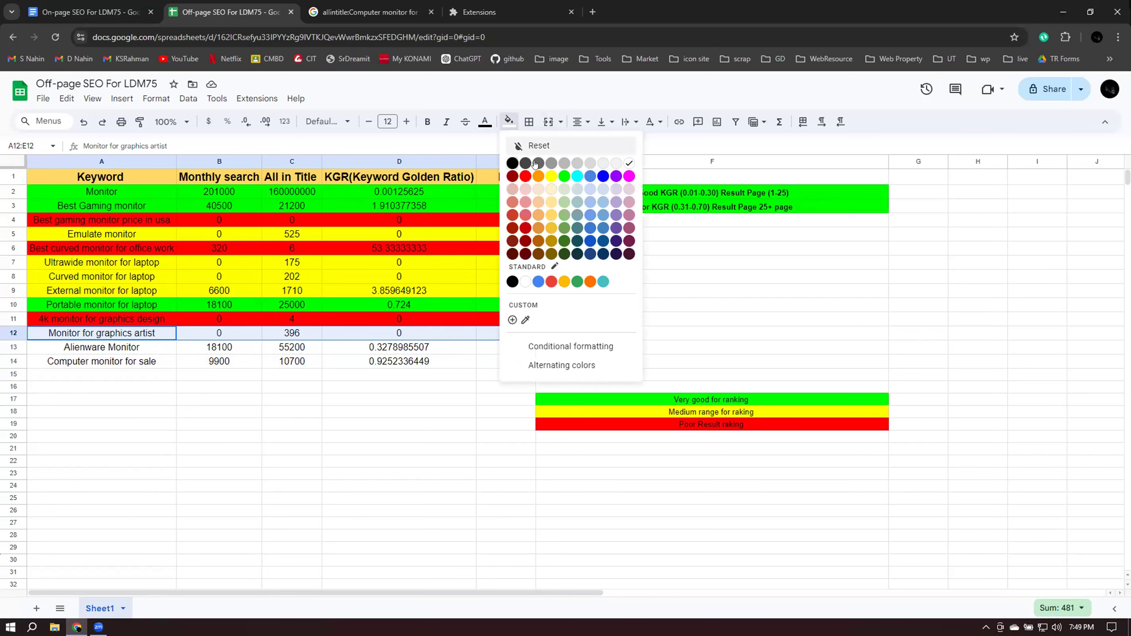
pyautogui.click(560, 178)
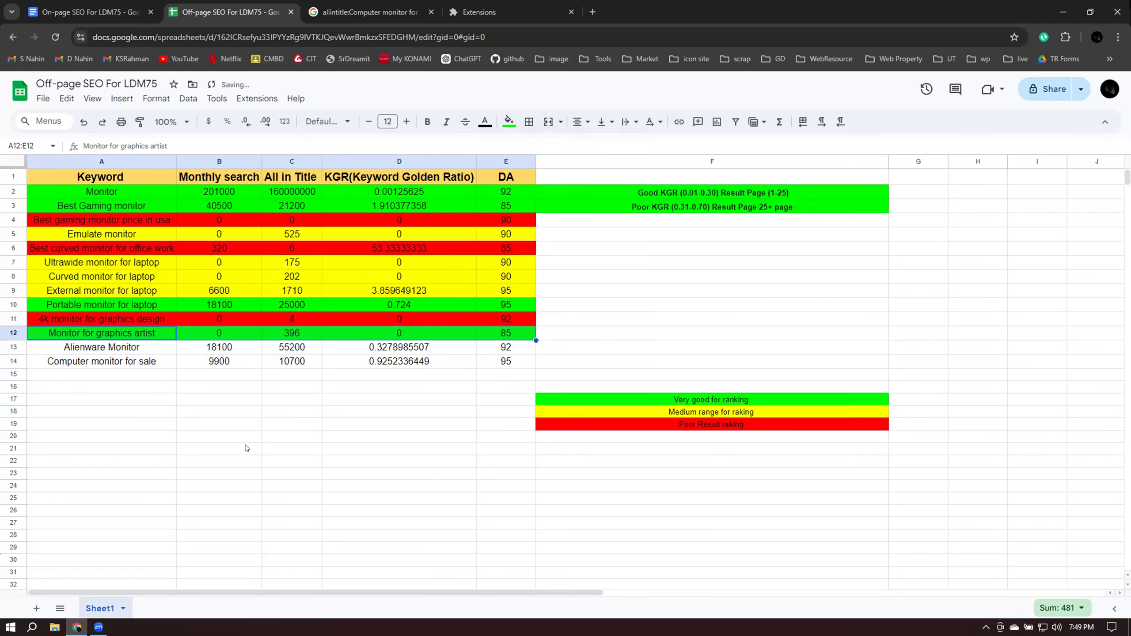
# Apply a yellow fill to the Alienware Monitor and Computer monitor for sale rows in A13:E14
pyautogui.moveTo(111, 348); pyautogui.dragTo(505, 347)
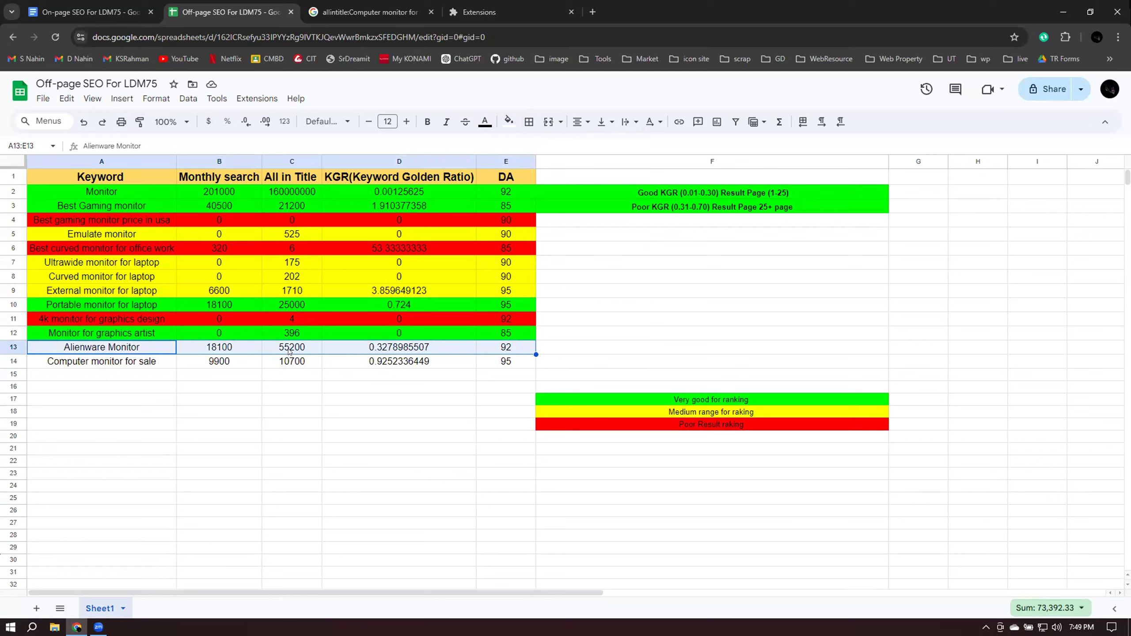
pyautogui.click(287, 400)
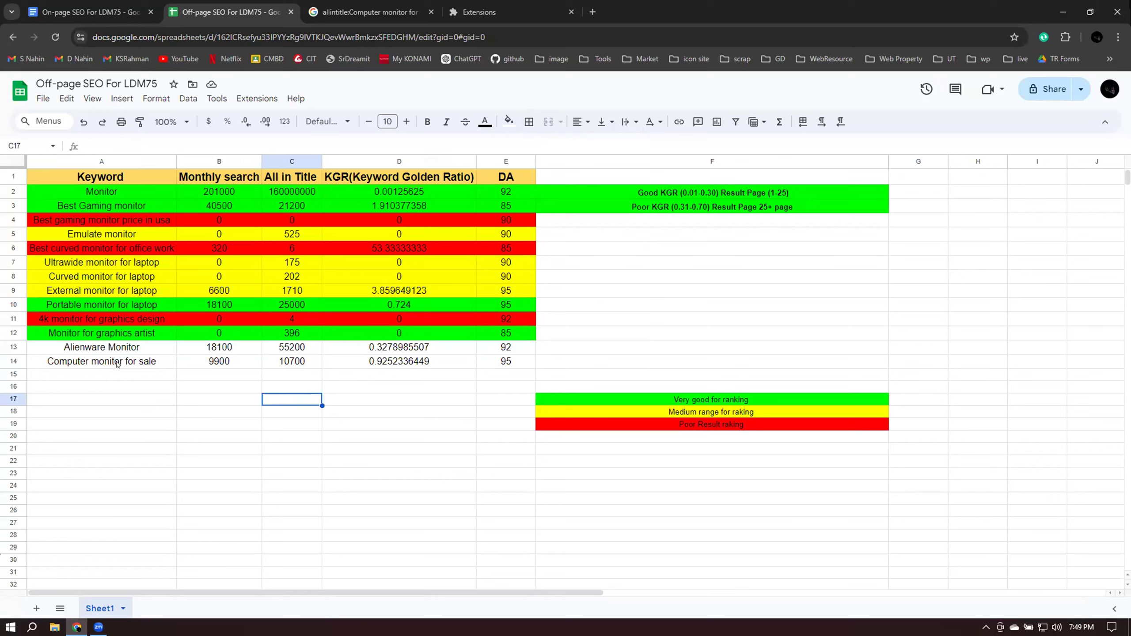
pyautogui.moveTo(114, 346); pyautogui.dragTo(511, 362)
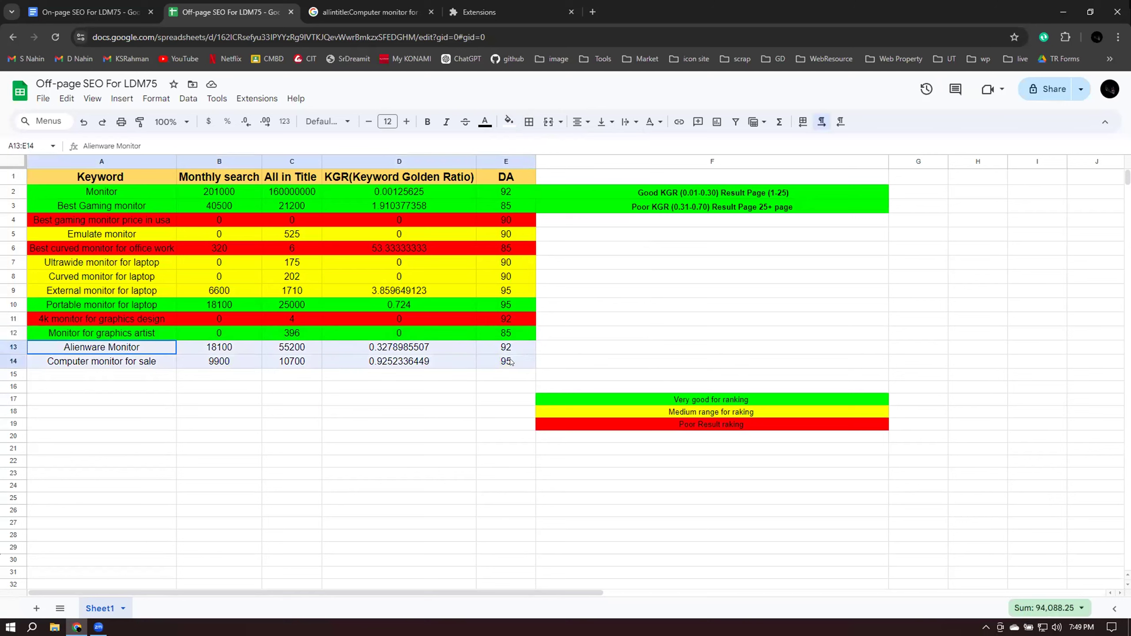
pyautogui.click(507, 126)
pyautogui.click(552, 176)
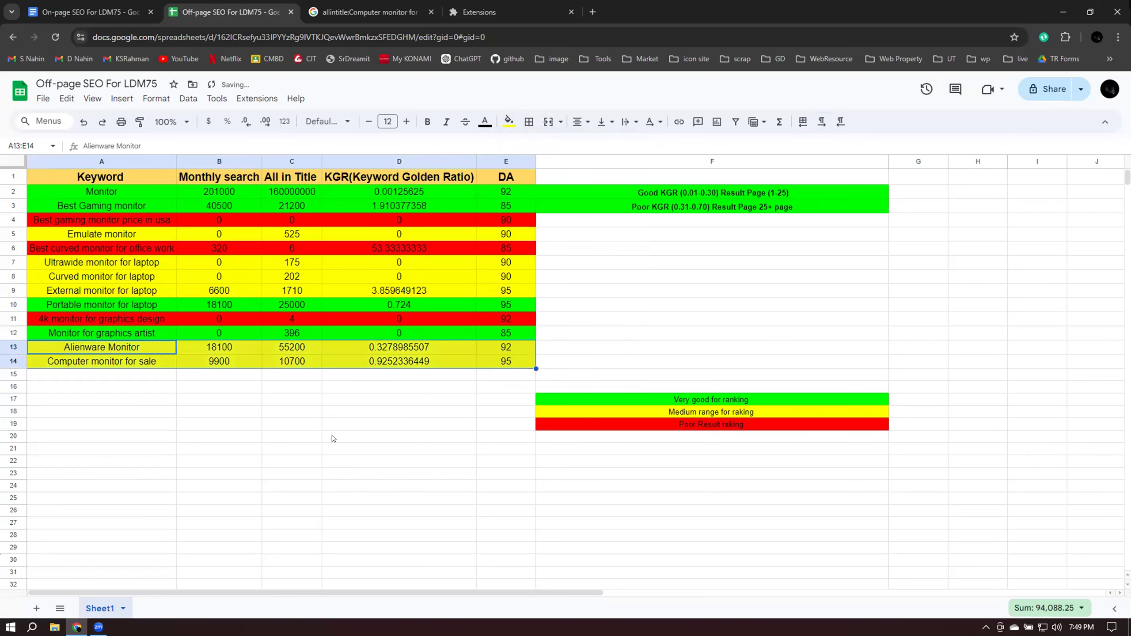
pyautogui.click(332, 438)
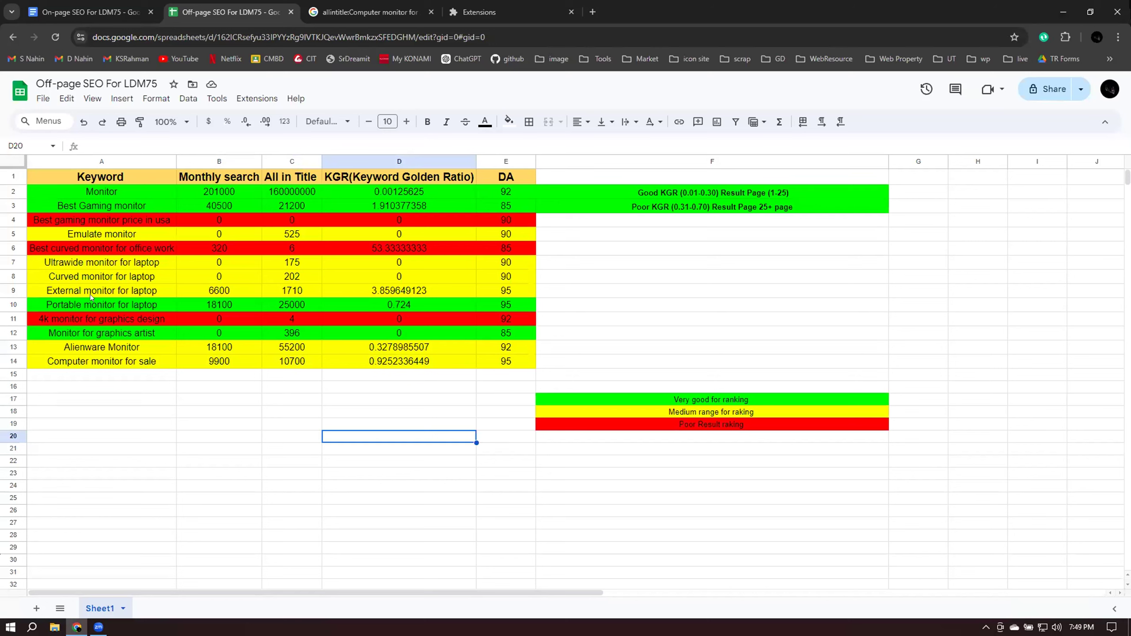
# Move the green graphics artist and portable monitor rows to rows 4 and 5, and Best gaming monitor price in usa to row 14
pyautogui.click(9, 327)
pyautogui.moveTo(10, 327); pyautogui.dragTo(25, 214)
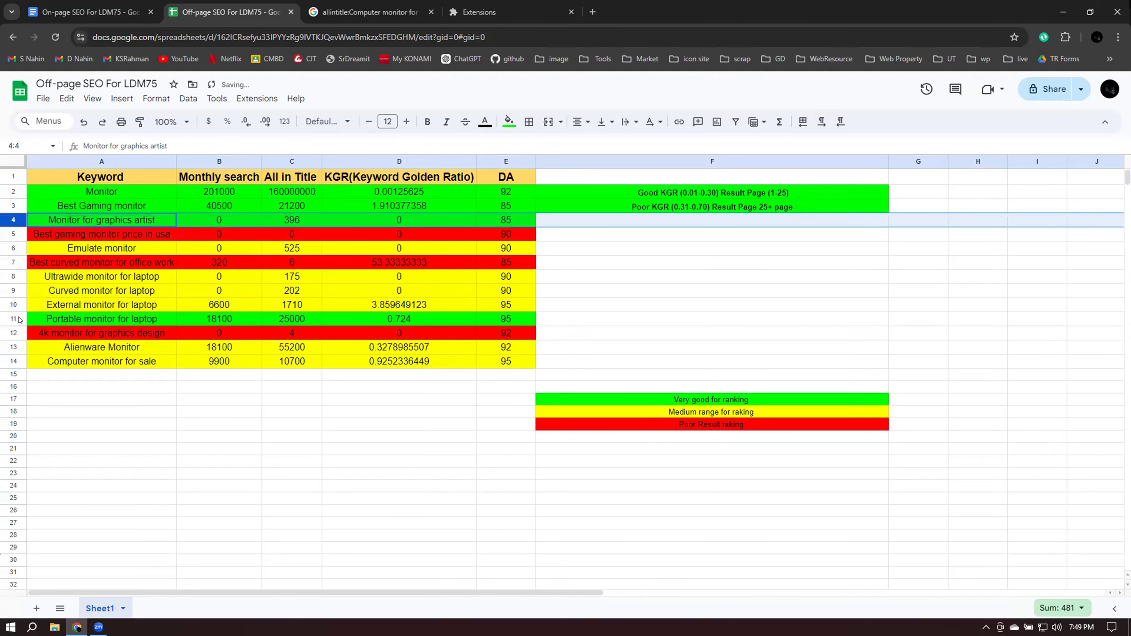
pyautogui.click(14, 318)
pyautogui.moveTo(14, 318); pyautogui.dragTo(5, 353)
pyautogui.click(7, 242)
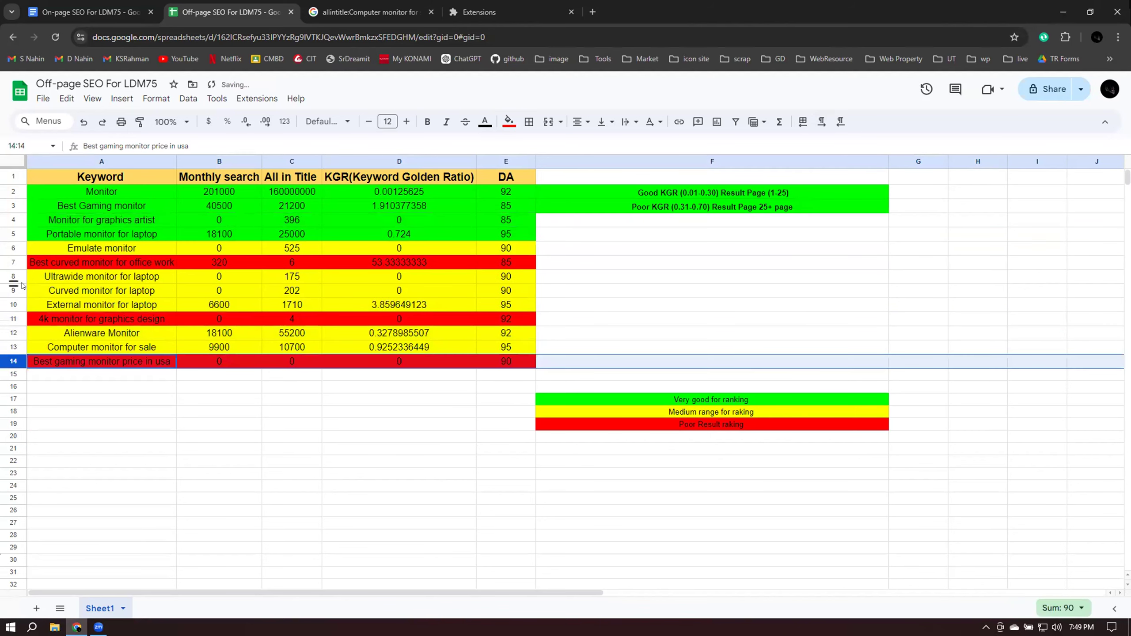
# Move Best curved monitor for office work to row 13 and 4k monitor for graphics design to row 12
pyautogui.click(13, 262)
pyautogui.moveTo(14, 262); pyautogui.dragTo(6, 355)
pyautogui.click(13, 305)
pyautogui.moveTo(13, 306); pyautogui.dragTo(8, 341)
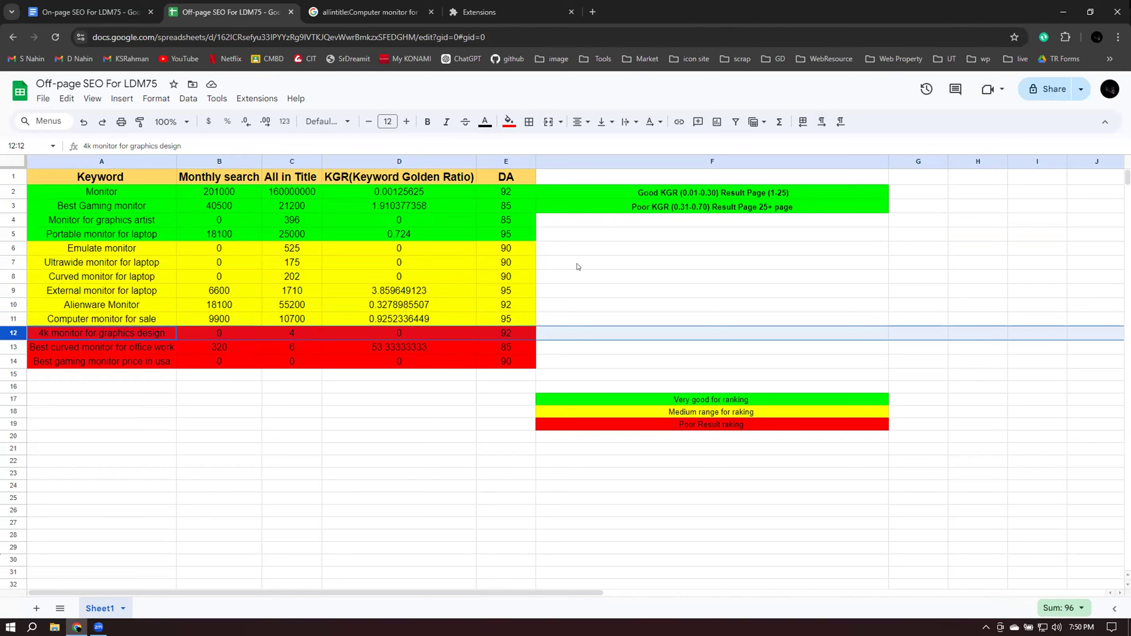
# Review the green, yellow and red keyword groups in A2:E14 against the ranking legend in F17:F19
pyautogui.moveTo(528, 238); pyautogui.dragTo(97, 192)
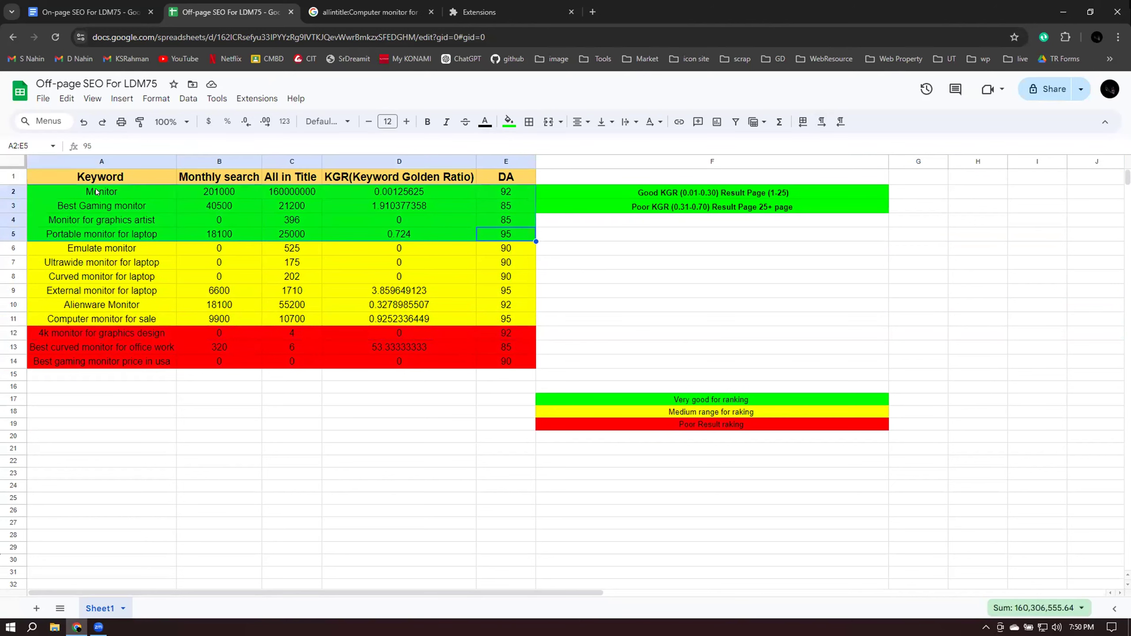
pyautogui.click(237, 264)
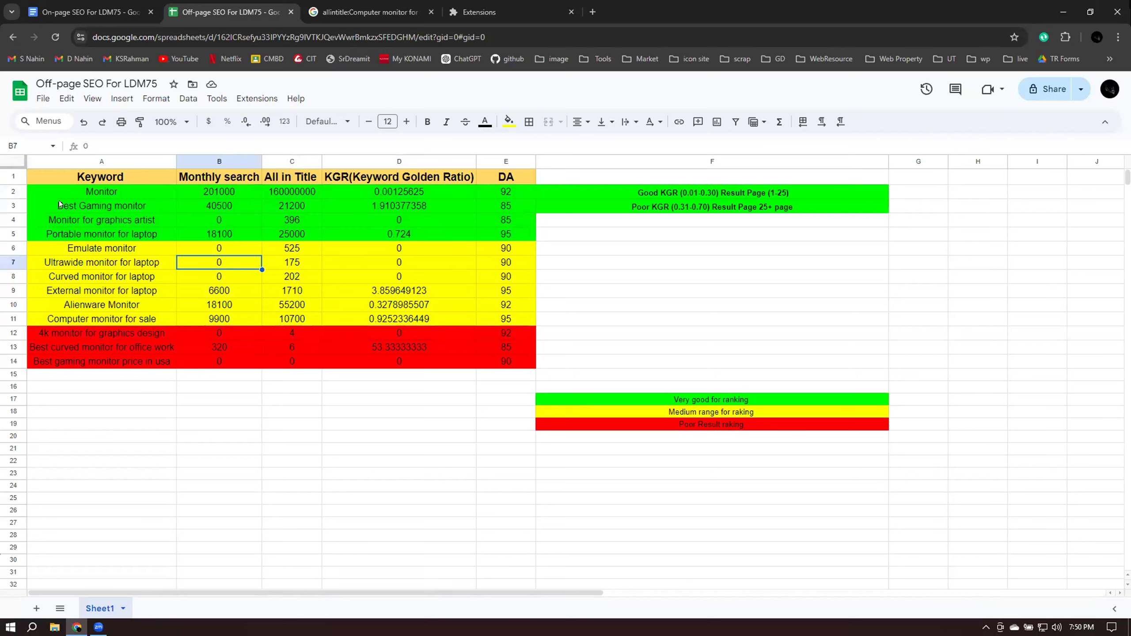
pyautogui.moveTo(43, 193); pyautogui.dragTo(528, 238)
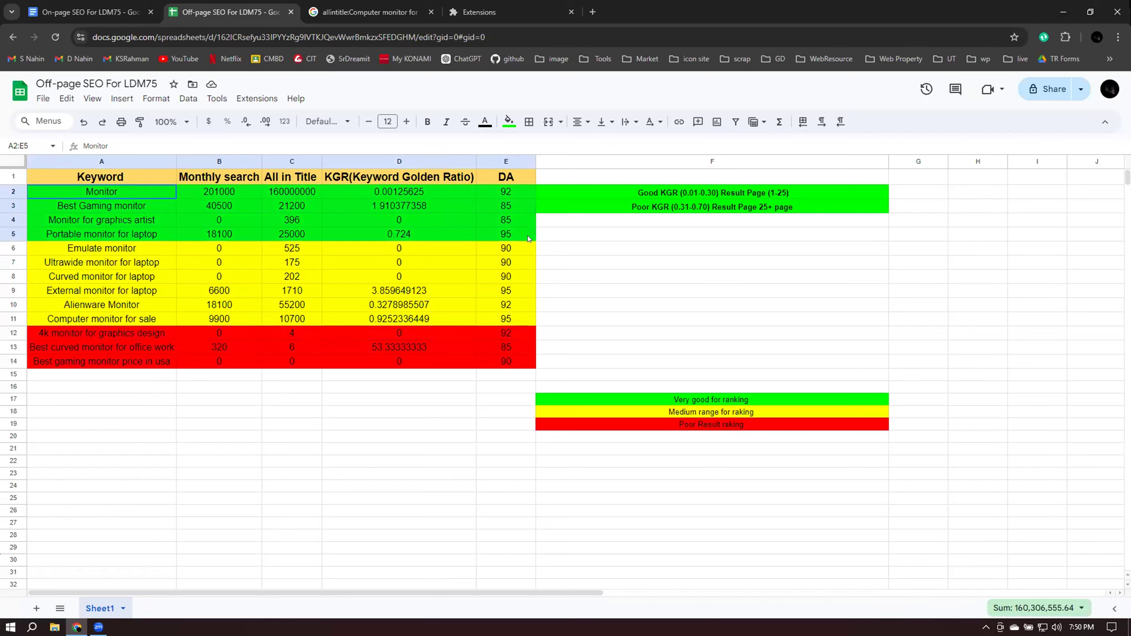
pyautogui.moveTo(528, 239); pyautogui.dragTo(530, 316)
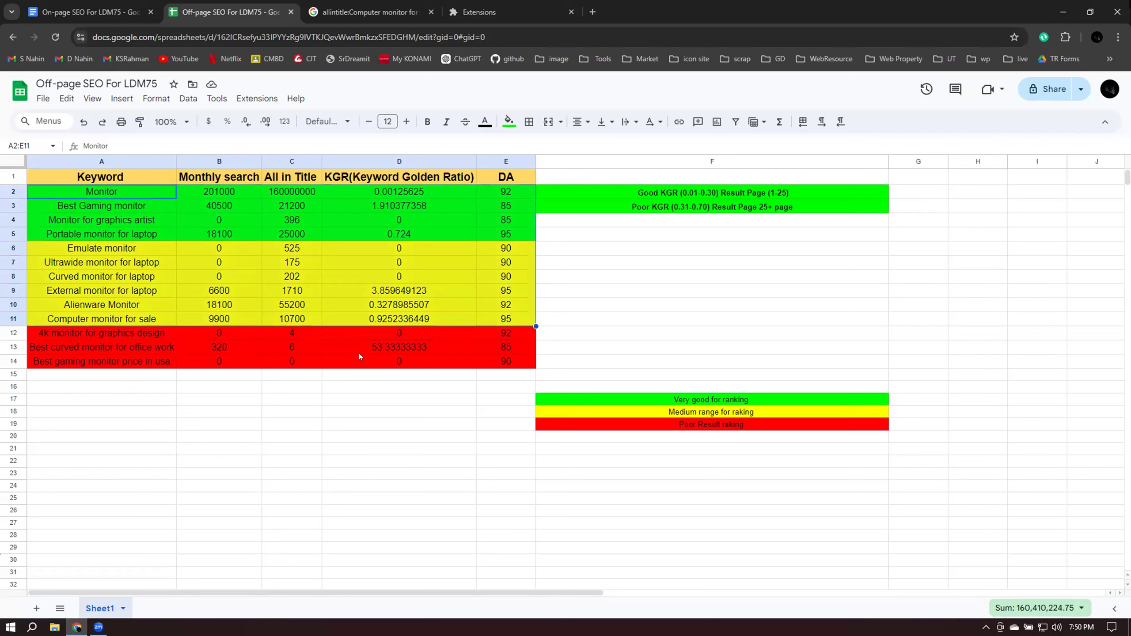
pyautogui.click(178, 342)
pyautogui.click(667, 400)
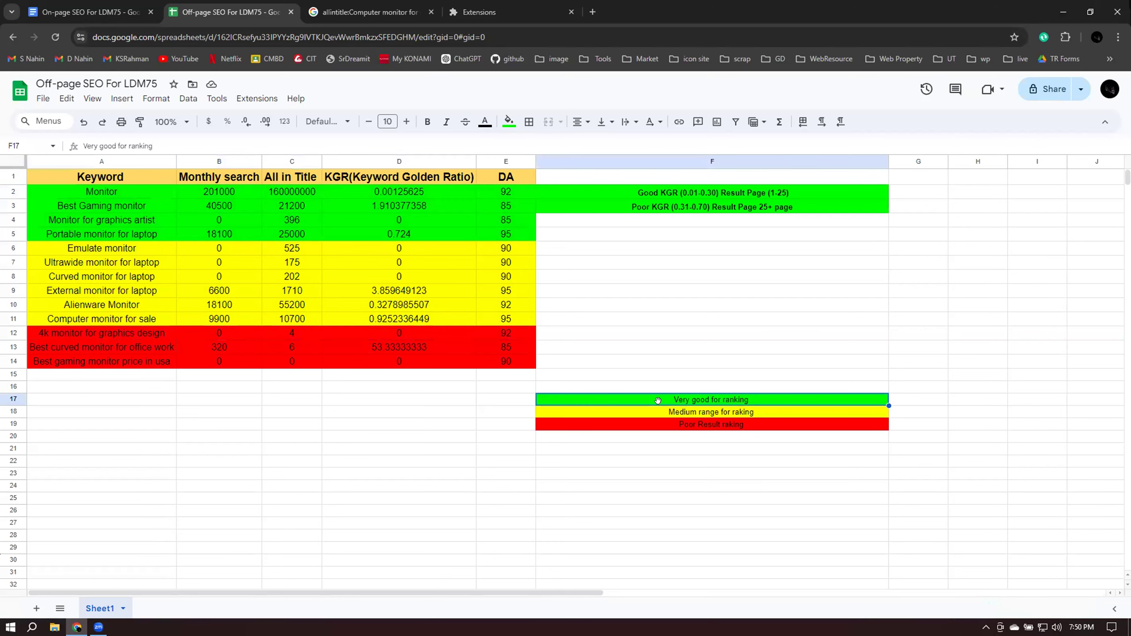
pyautogui.click(684, 410)
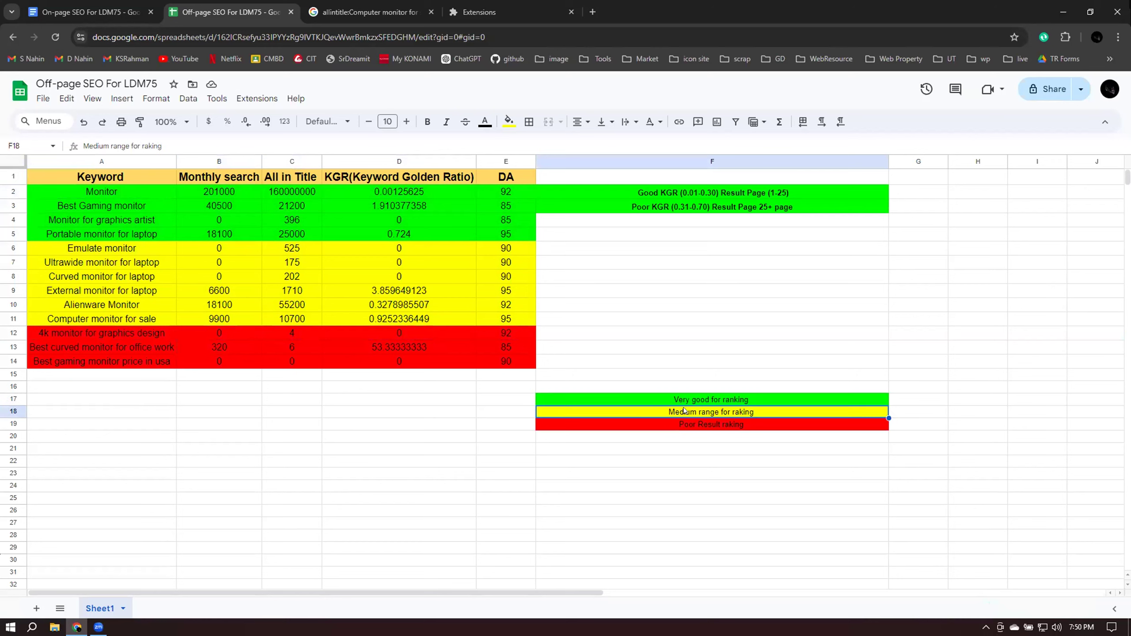
pyautogui.moveTo(445, 330); pyautogui.dragTo(445, 361)
pyautogui.click(405, 412)
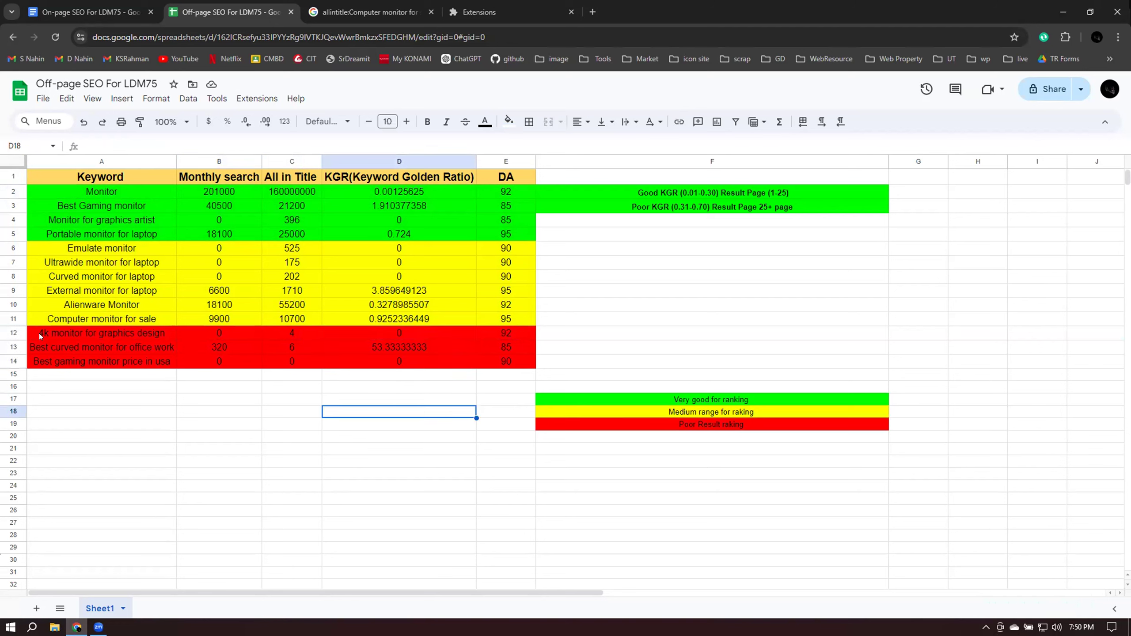
pyautogui.moveTo(26, 332); pyautogui.dragTo(522, 366)
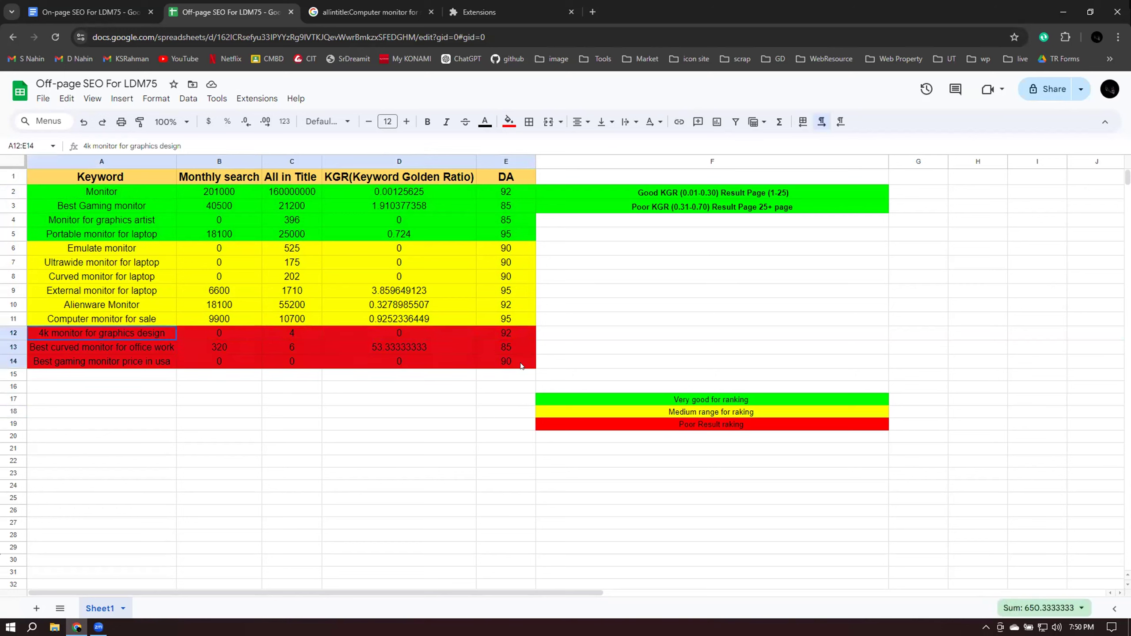
pyautogui.click(295, 412)
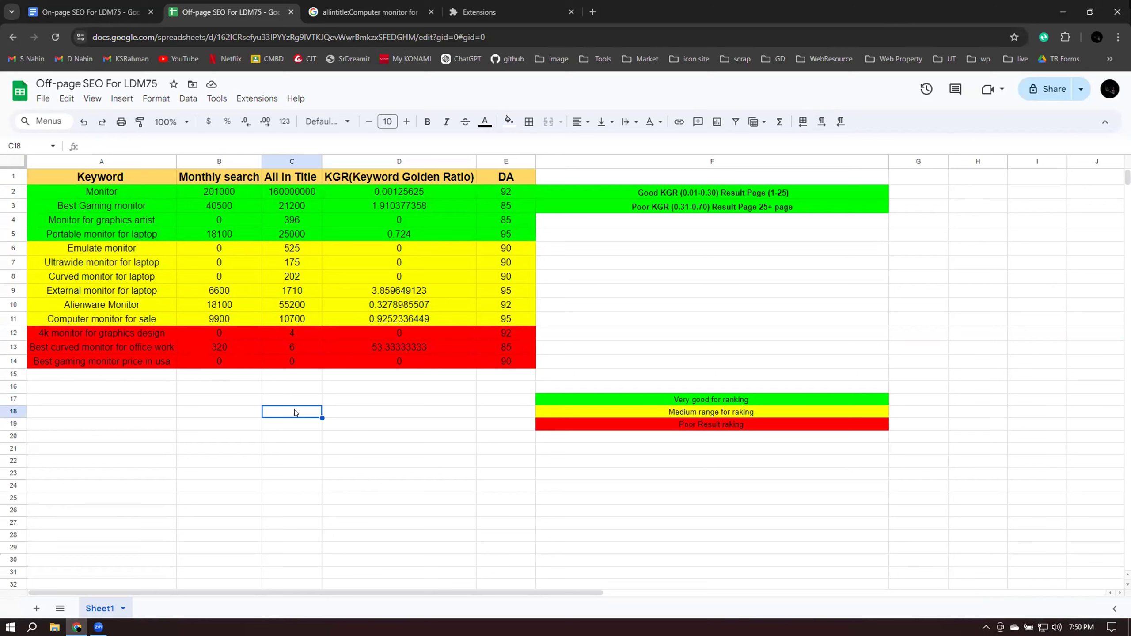
pyautogui.moveTo(39, 248); pyautogui.dragTo(522, 324)
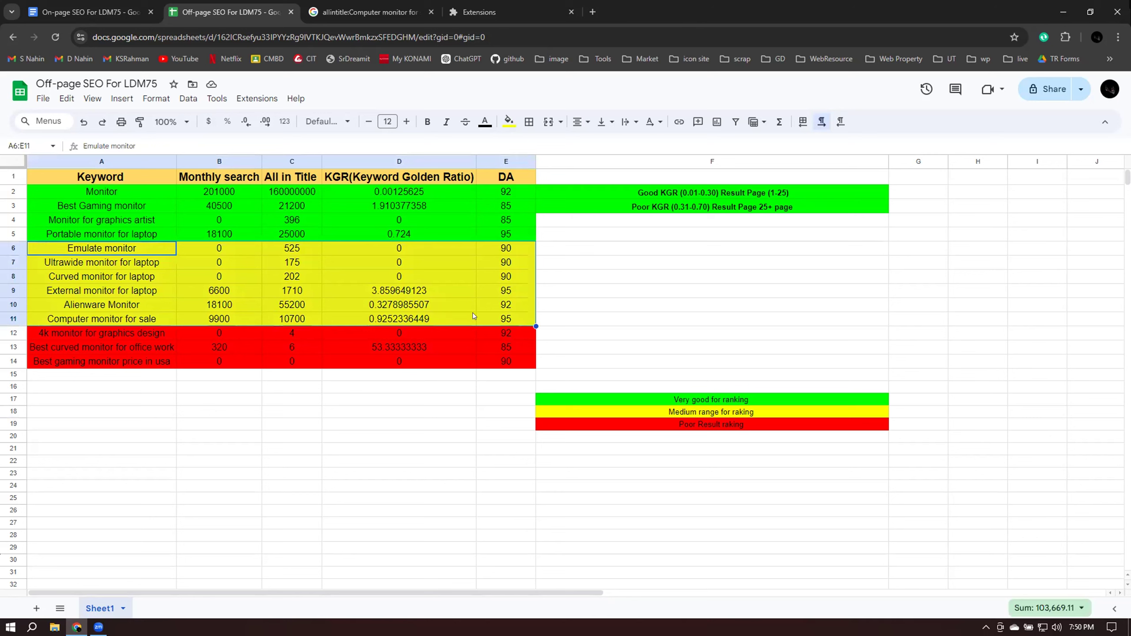
# Examine the green keywords in rows 2 to 5 and the complete keyword list in A2:A14
pyautogui.moveTo(80, 192); pyautogui.dragTo(511, 232)
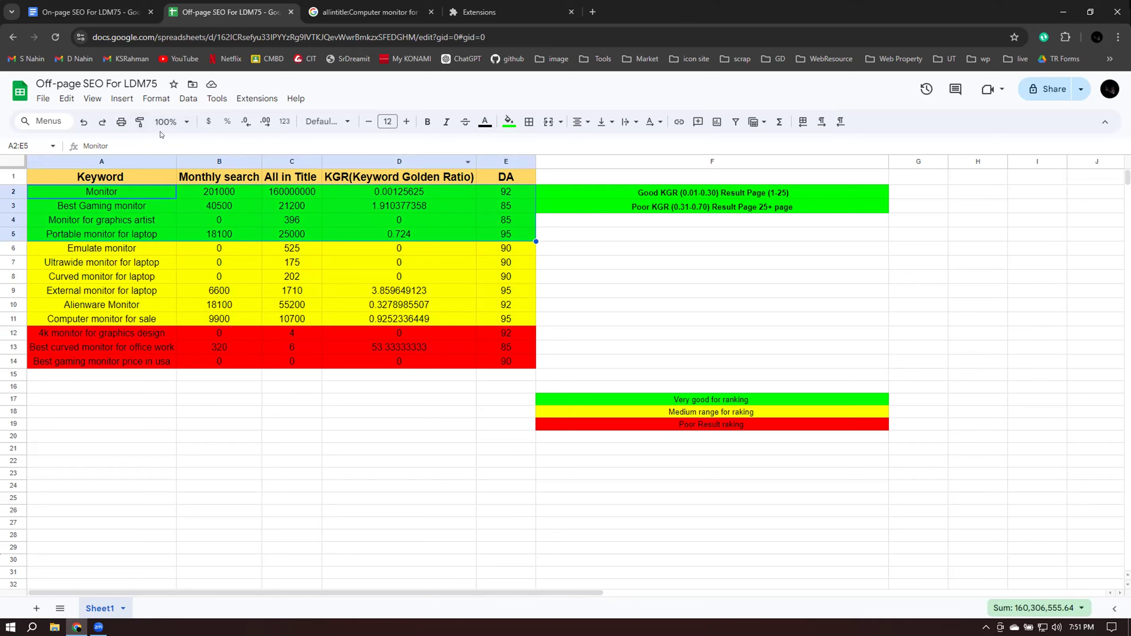
pyautogui.click(153, 205)
pyautogui.click(148, 221)
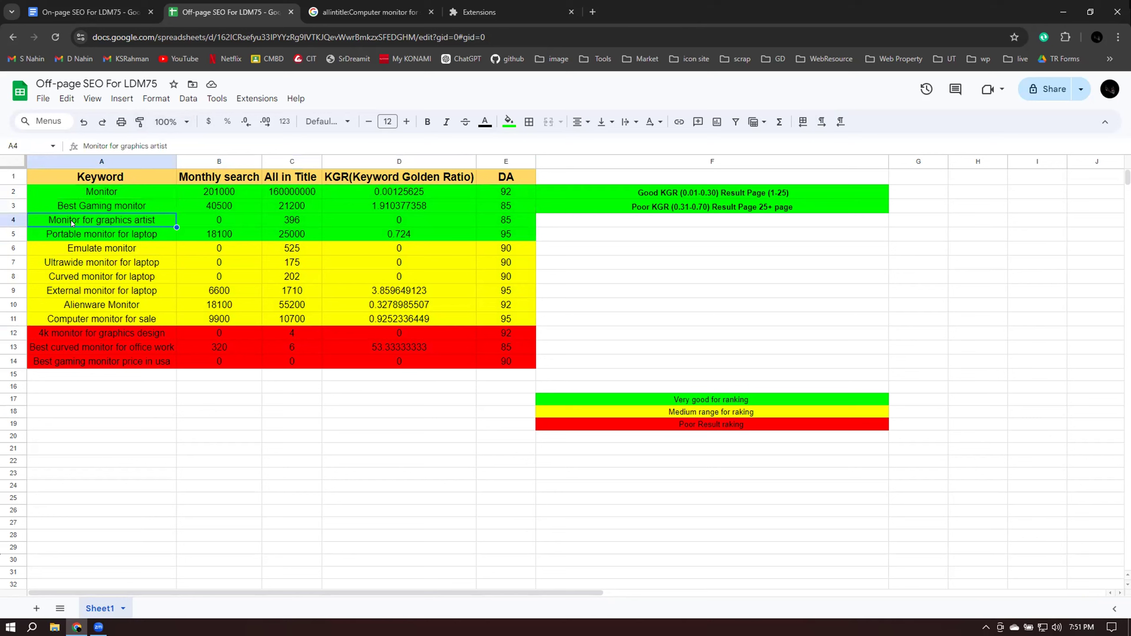
pyautogui.click(118, 235)
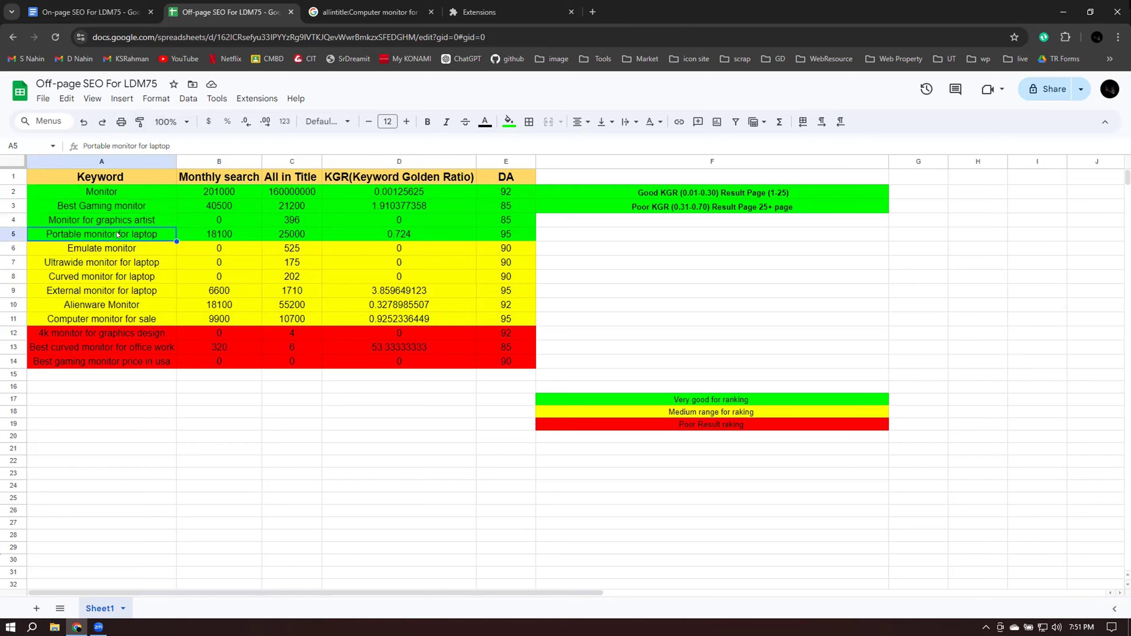
pyautogui.moveTo(116, 196); pyautogui.dragTo(124, 235)
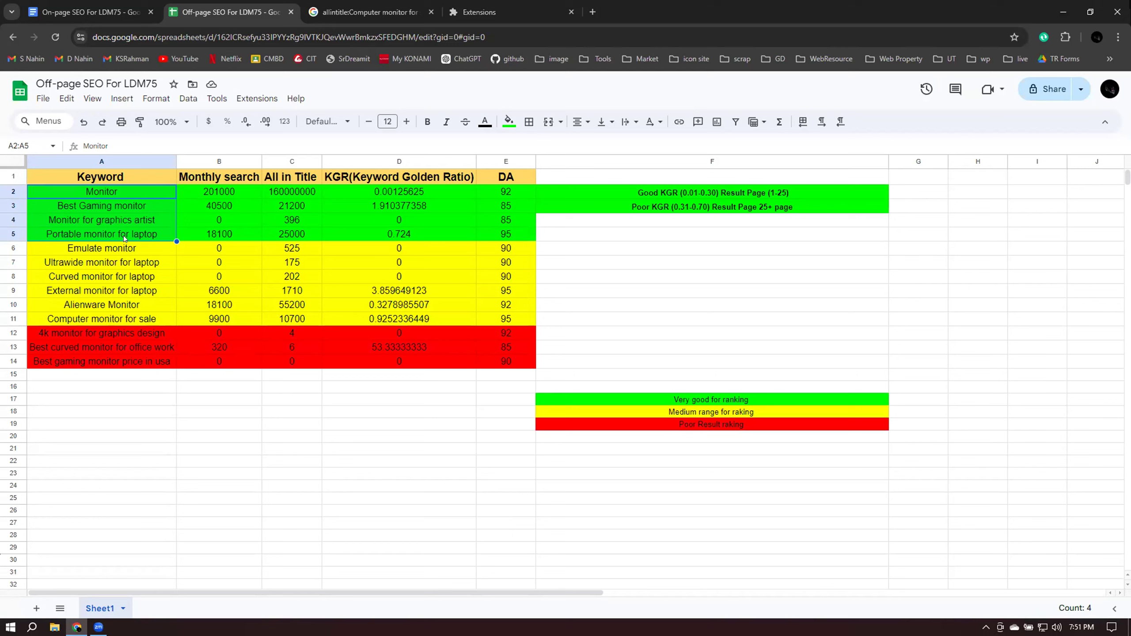
pyautogui.click(943, 299)
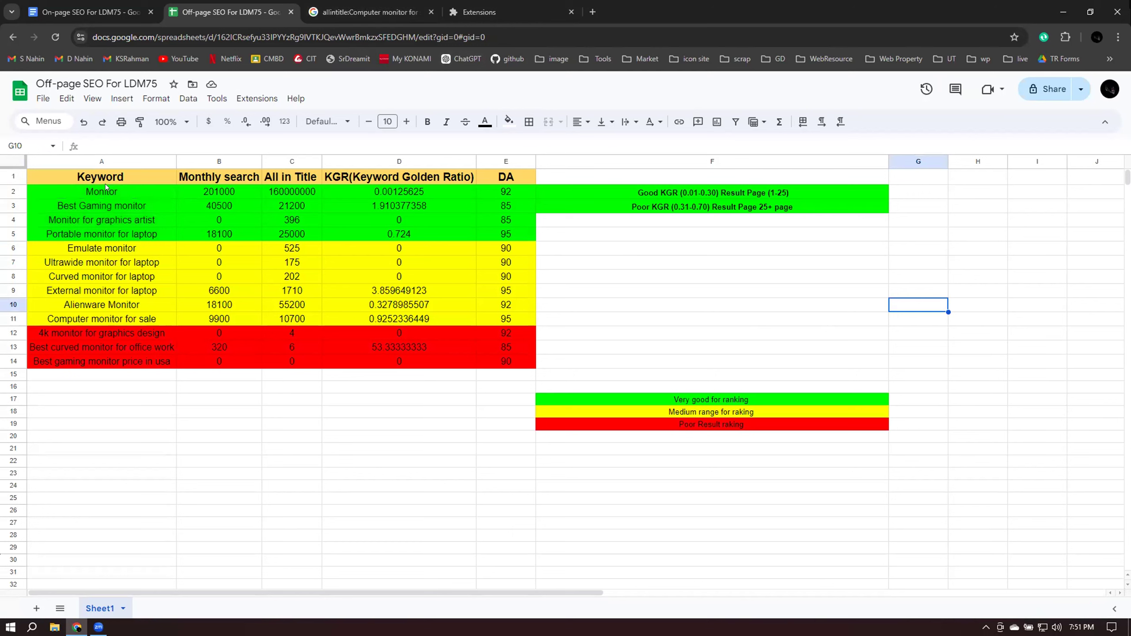
pyautogui.moveTo(103, 192); pyautogui.dragTo(103, 361)
pyautogui.click(125, 399)
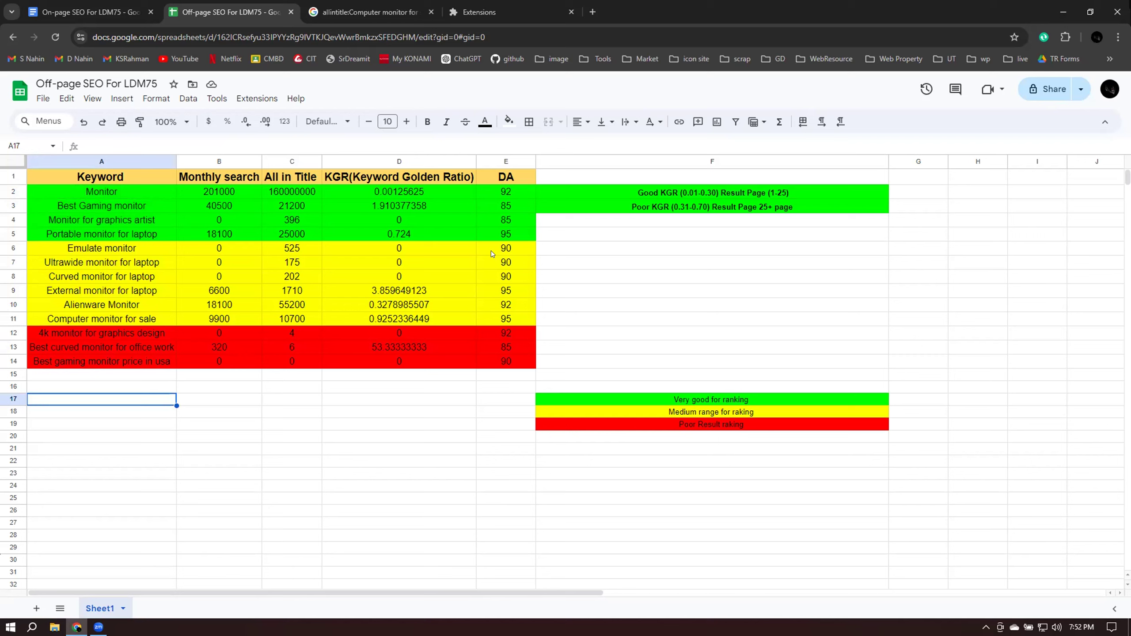
# Disable the Ubersuggest and Keyword Surfer browser extensions and close the extensions page
pyautogui.click(359, 9)
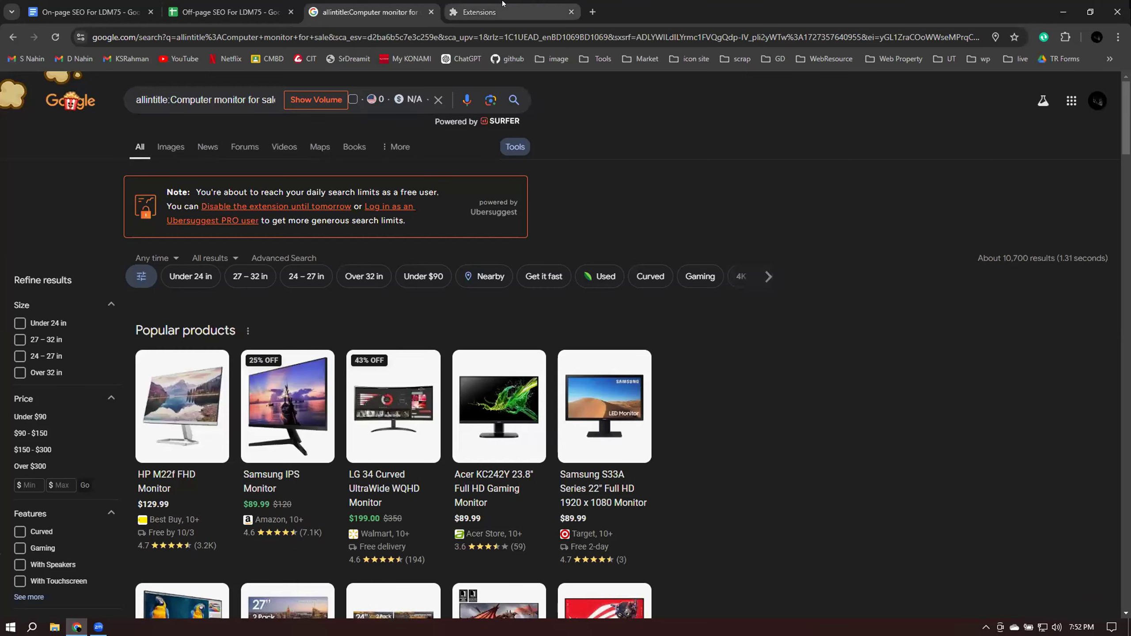
pyautogui.click(478, 12)
pyautogui.click(939, 437)
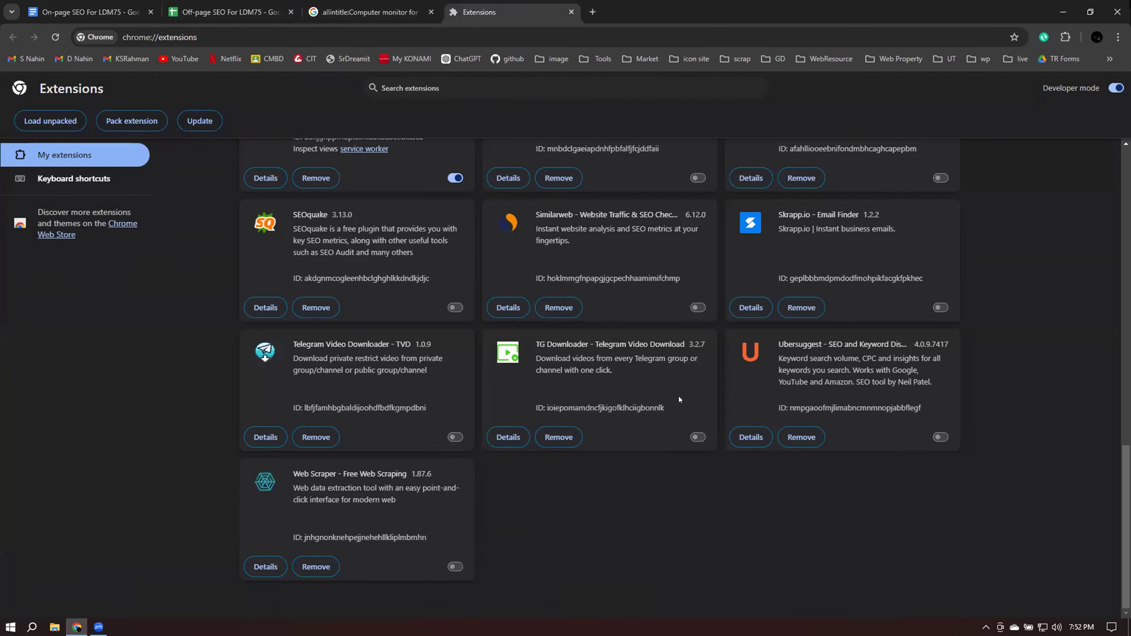
pyautogui.scroll(2, 481, 355)
pyautogui.click(455, 296)
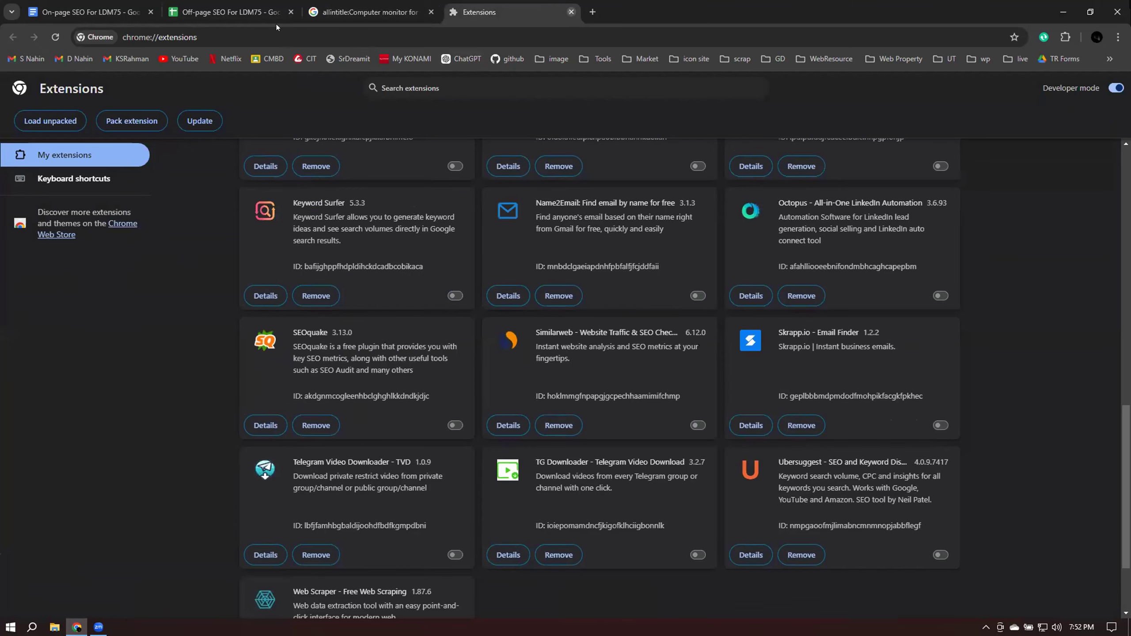
pyautogui.click(570, 11)
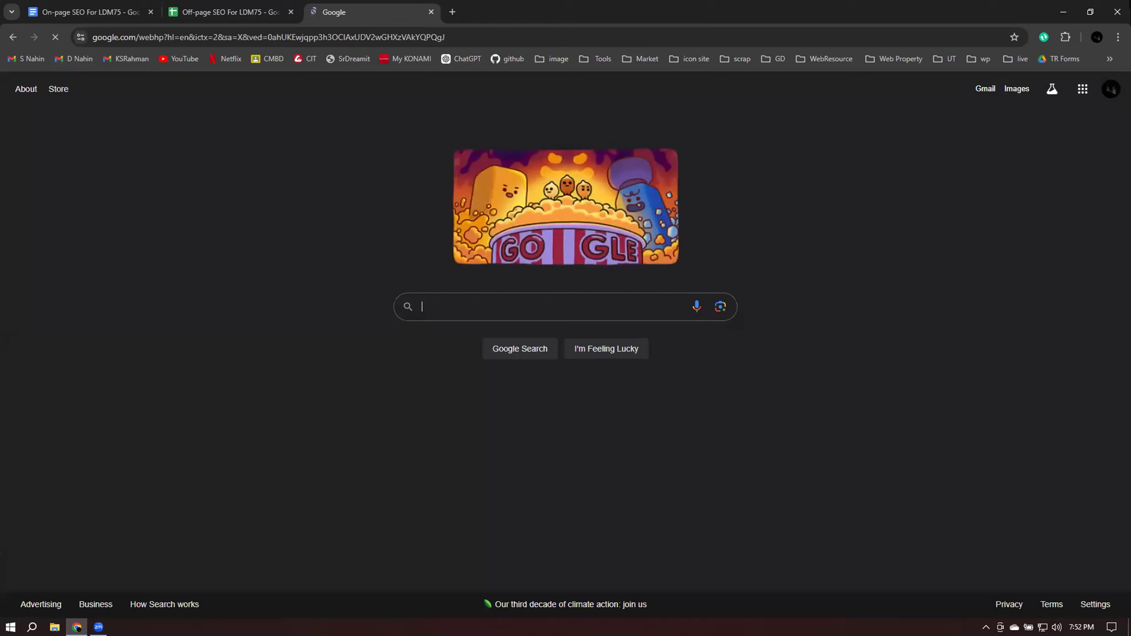
# Set the results region to Bangladesh in Google's Language & region search settings
pyautogui.click(1087, 605)
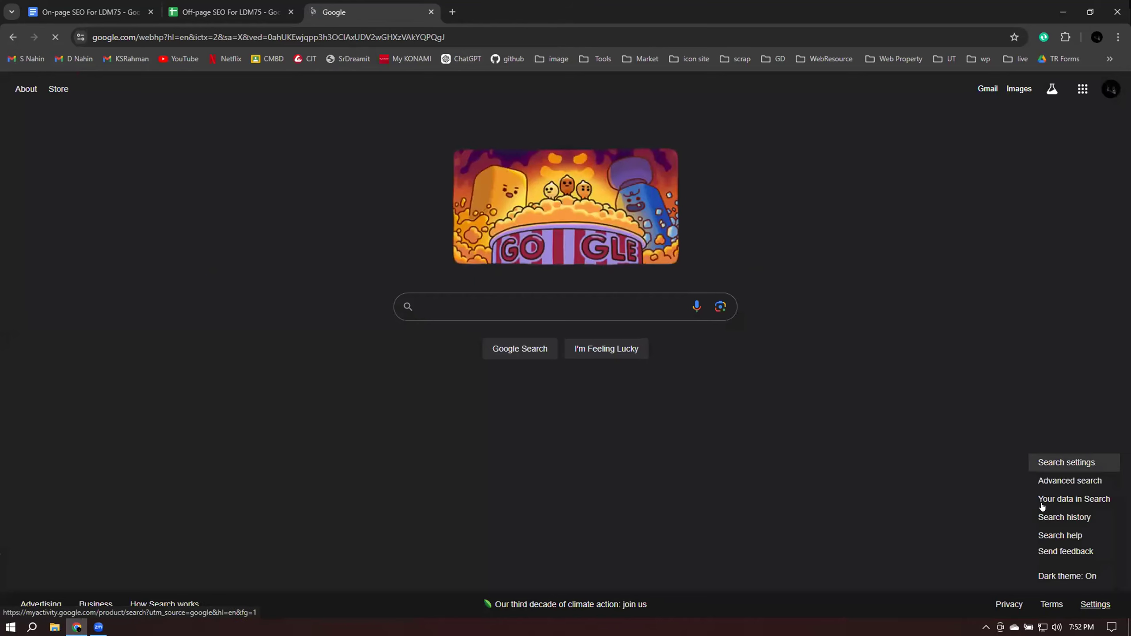
pyautogui.click(1048, 463)
pyautogui.click(68, 156)
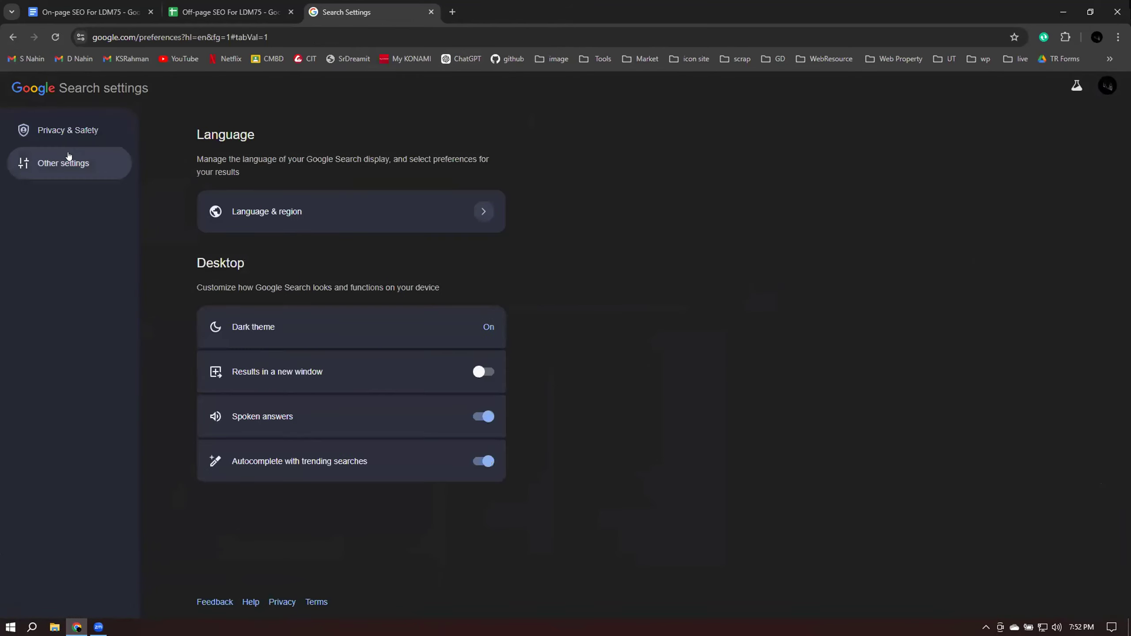
pyautogui.click(316, 214)
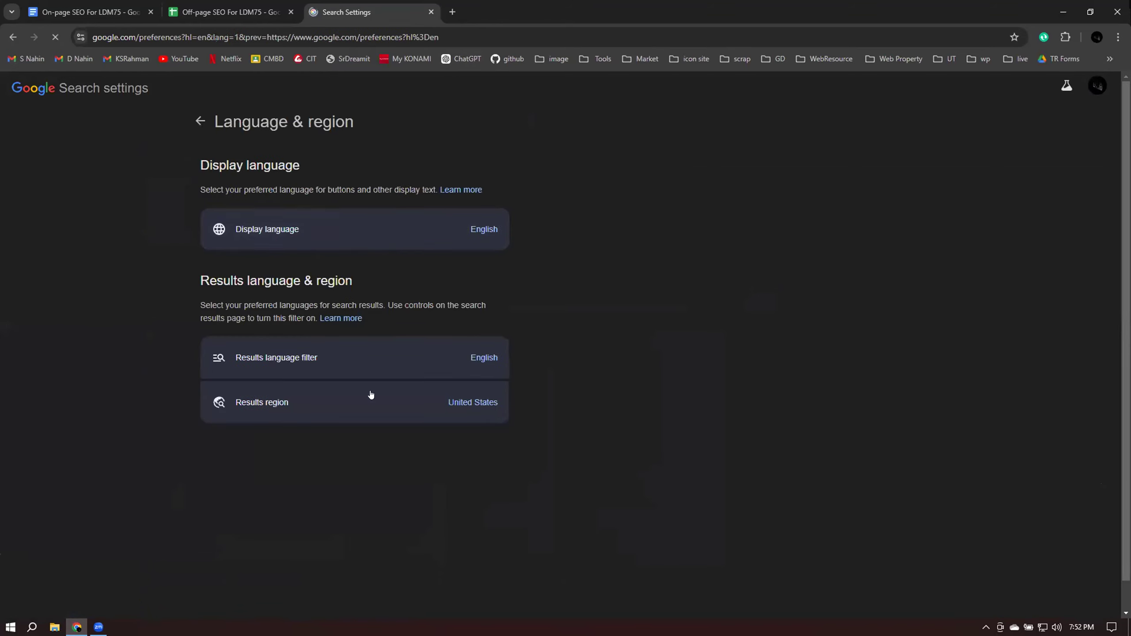
pyautogui.click(373, 404)
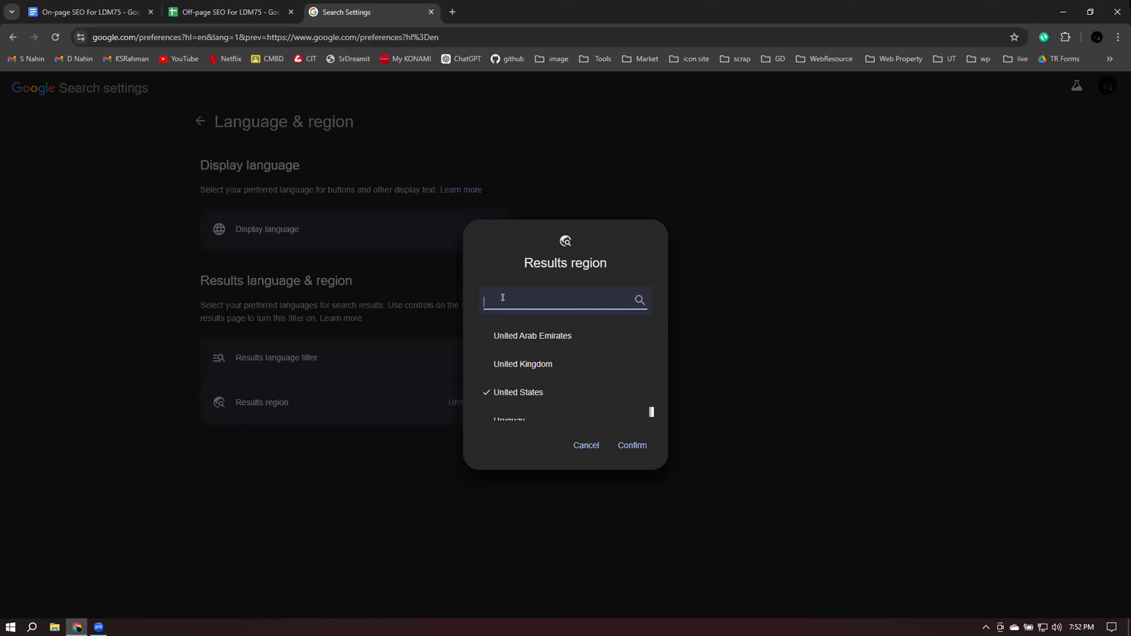
pyautogui.write('ba')
pyautogui.write('ng')
pyautogui.click(521, 328)
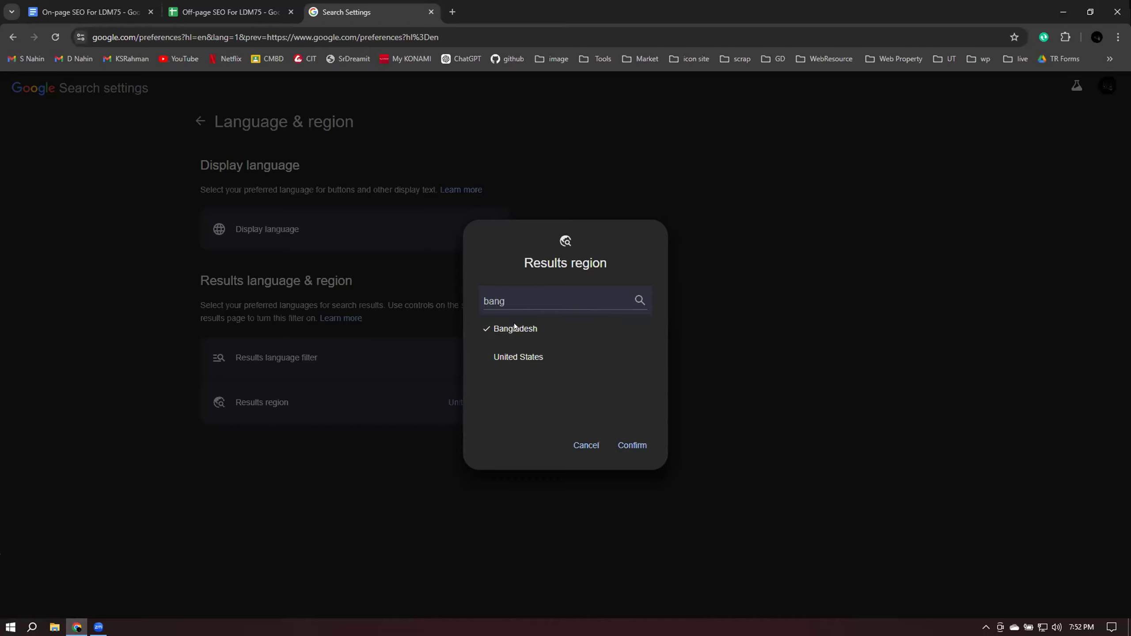
pyautogui.click(632, 445)
# Search Google for monitor
pyautogui.click(376, 38)
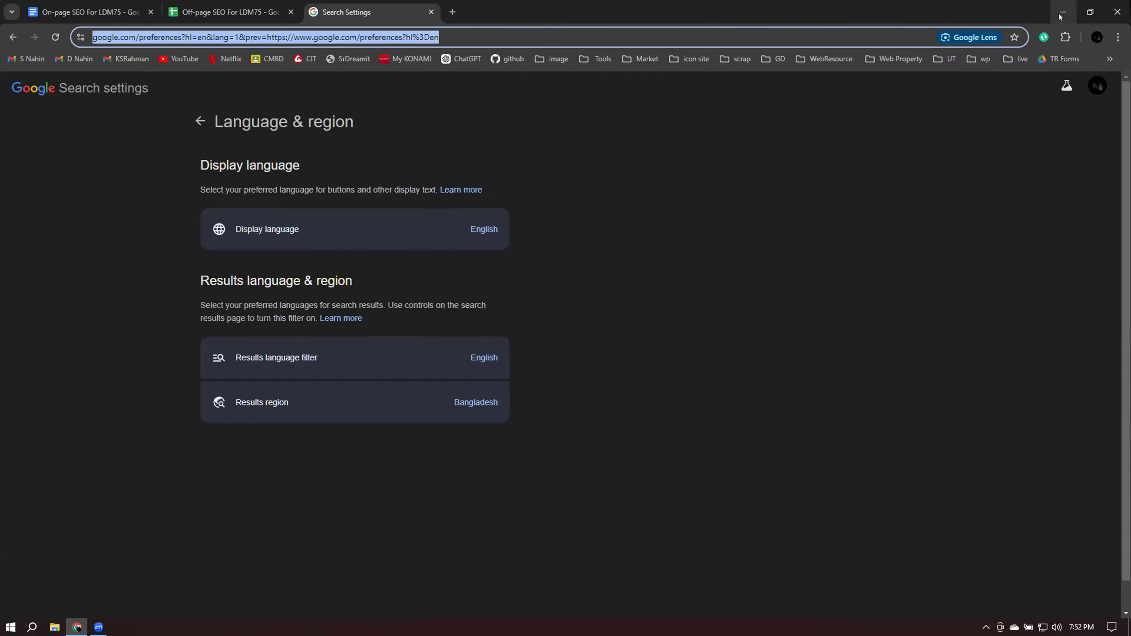
pyautogui.write('monito')
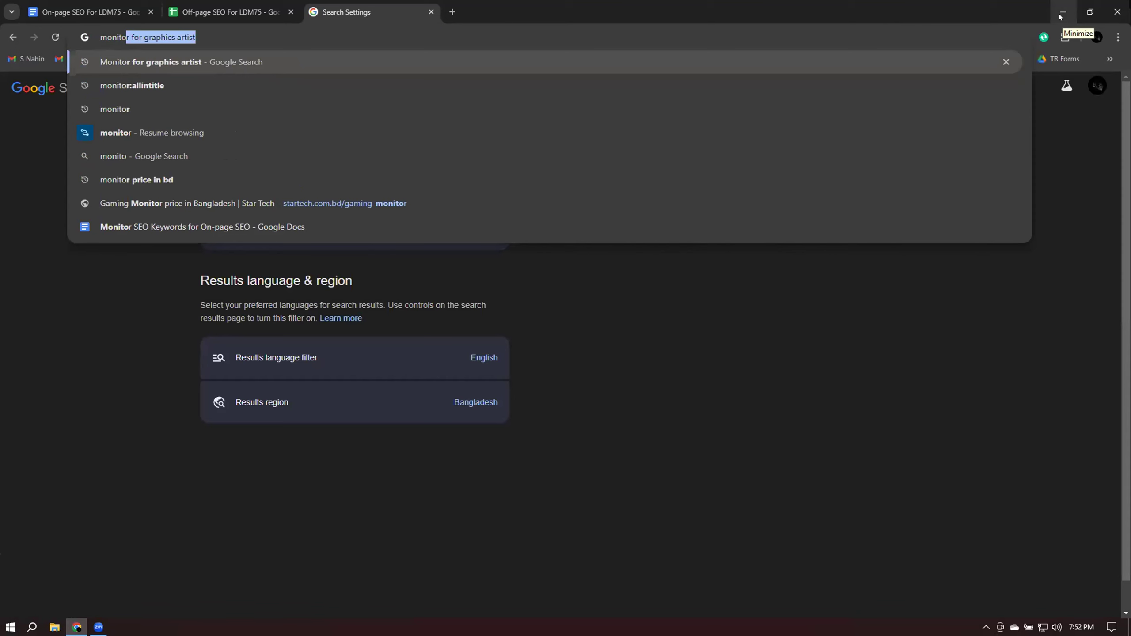
pyautogui.write('r')
pyautogui.press('Return')
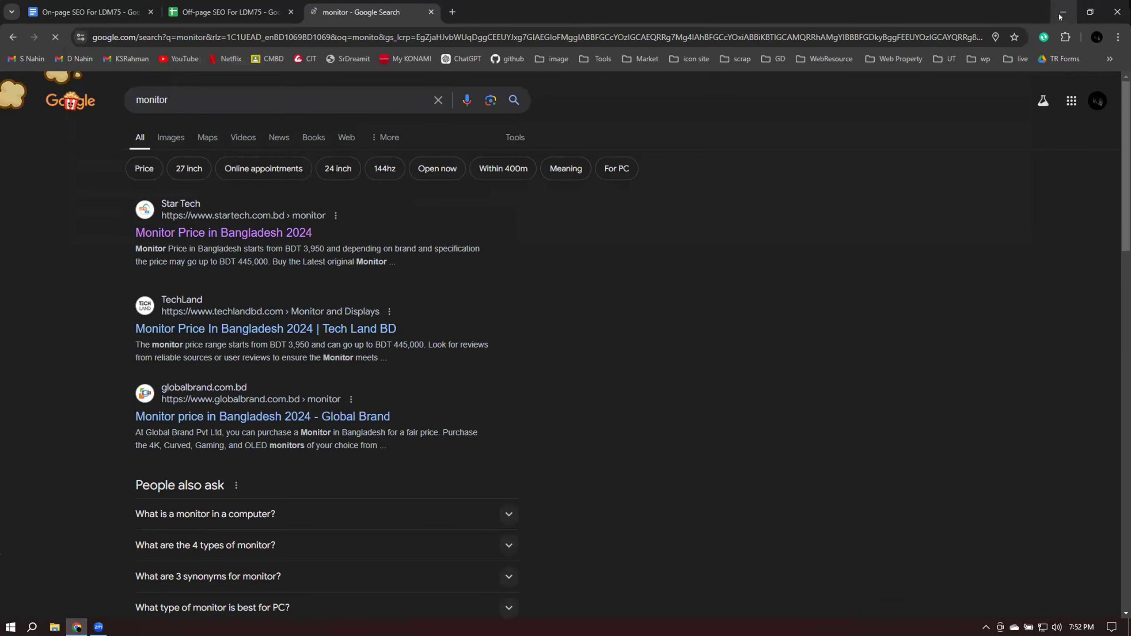
# Open the Star Tech result in a new tab and compare its monitor page with the search results
pyautogui.rightClick(192, 234)
pyautogui.click(235, 246)
pyautogui.hotkey('ctrl', 'Tab')
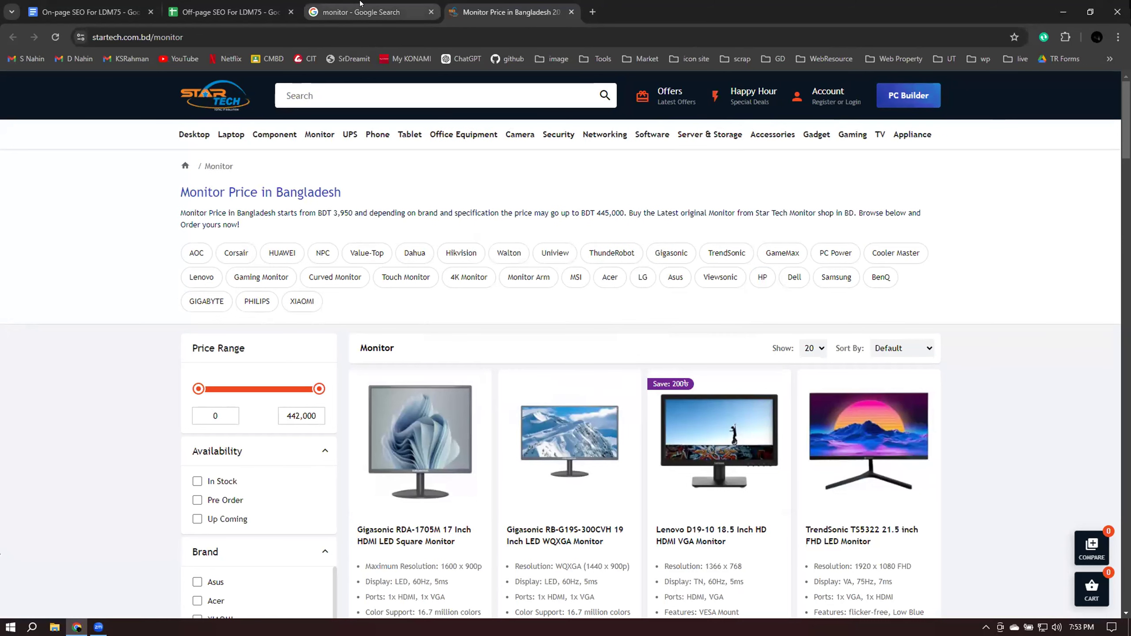
pyautogui.click(370, 12)
pyautogui.click(507, 12)
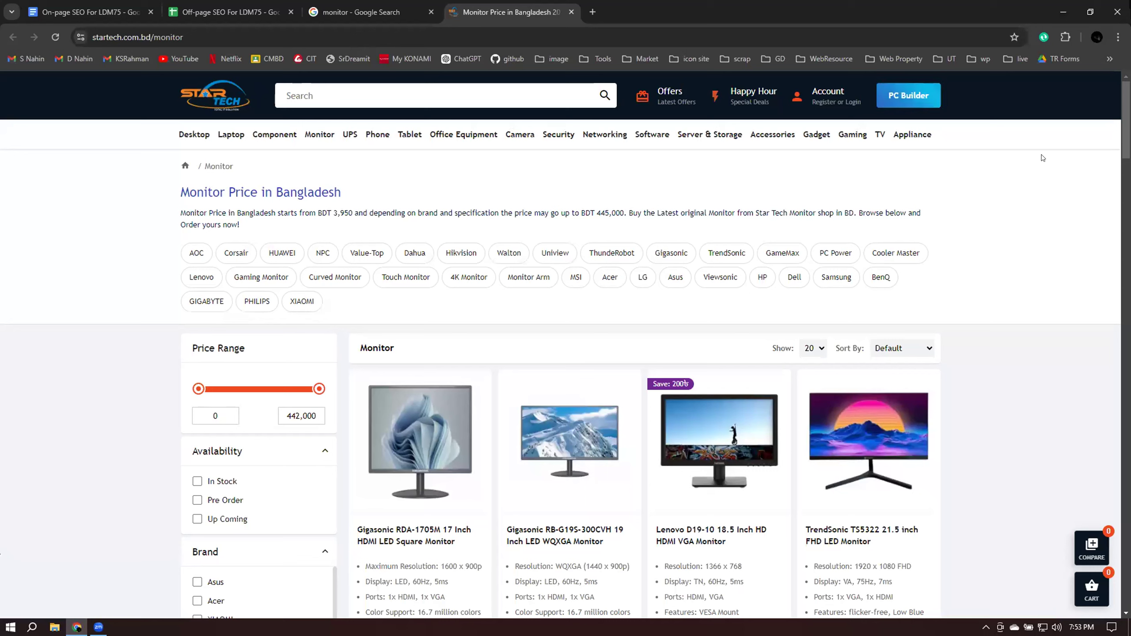
# In the On-page SEO document, end the numbered keyword list, add blank lines down to page 2 and indent the new line
pyautogui.click(77, 4)
pyautogui.scroll(-3, 544, 260)
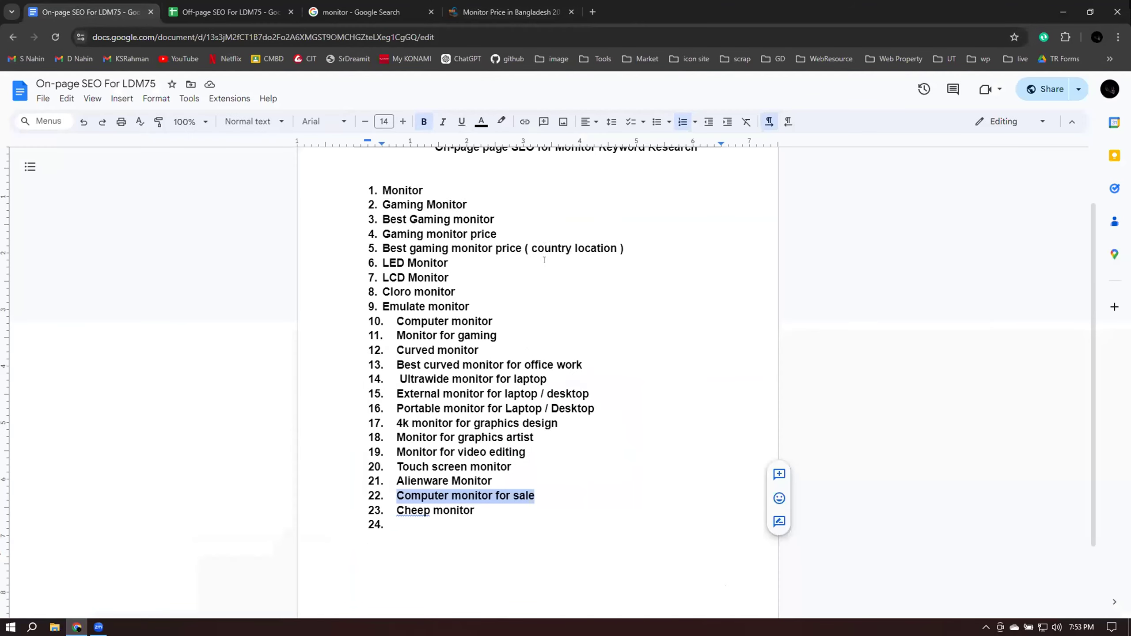
pyautogui.click(512, 430)
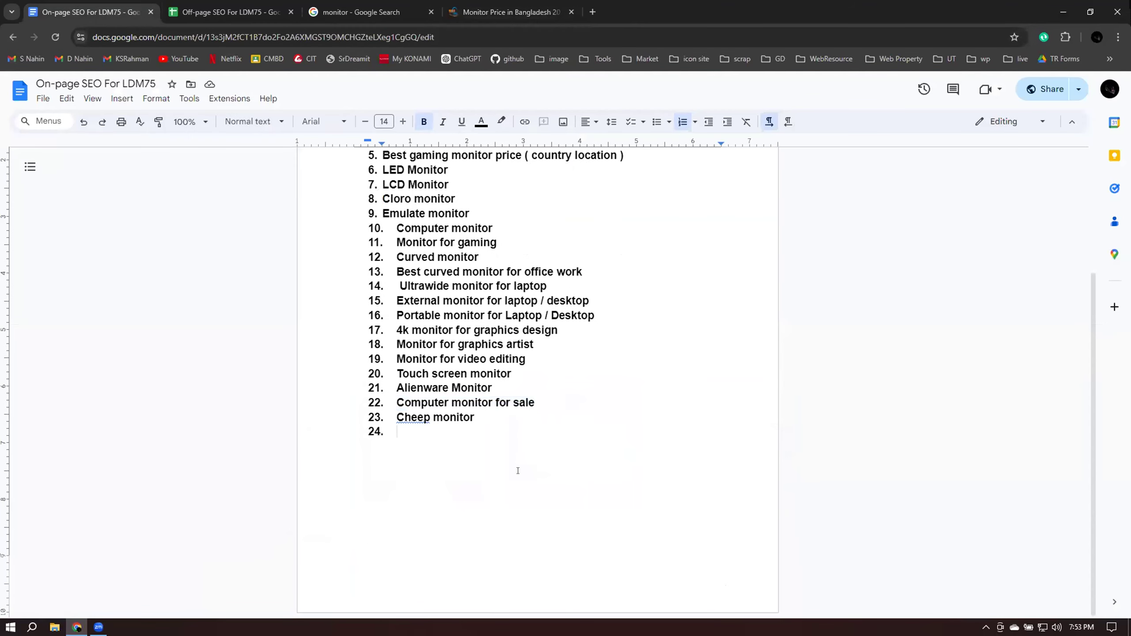
pyautogui.press('Return')
pyautogui.press('Return')
pyautogui.press('Return')
pyautogui.press('Return')
pyautogui.press('Return')
pyautogui.press('Return')
pyautogui.press('Return')
pyautogui.press('Return')
pyautogui.press('Return')
pyautogui.scroll(-5, 555, 429)
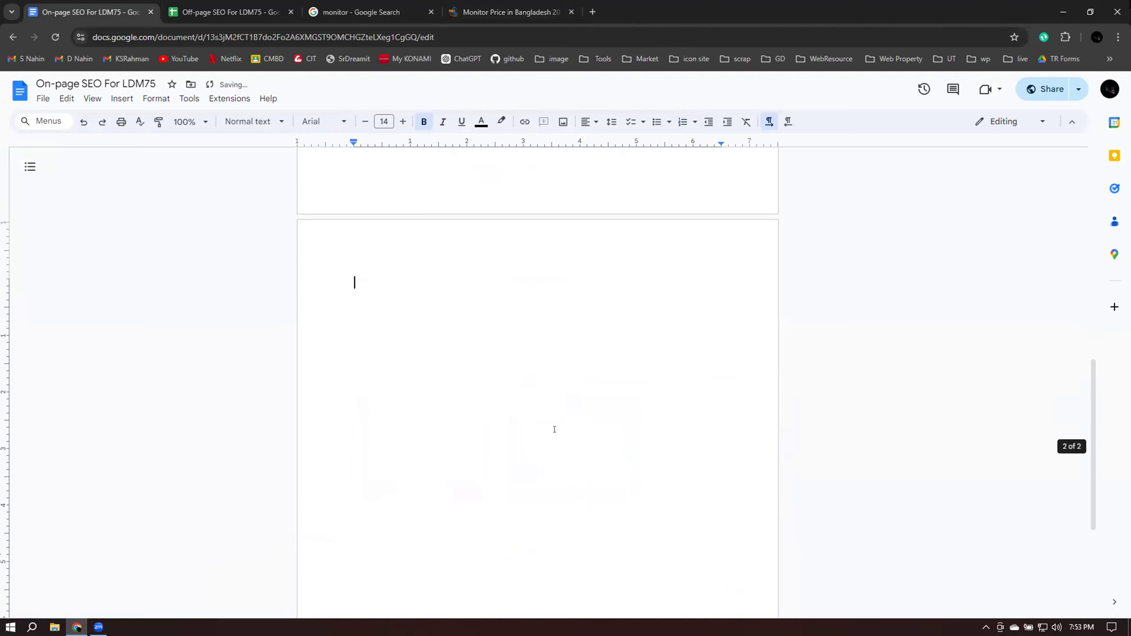
pyautogui.press('Tab')
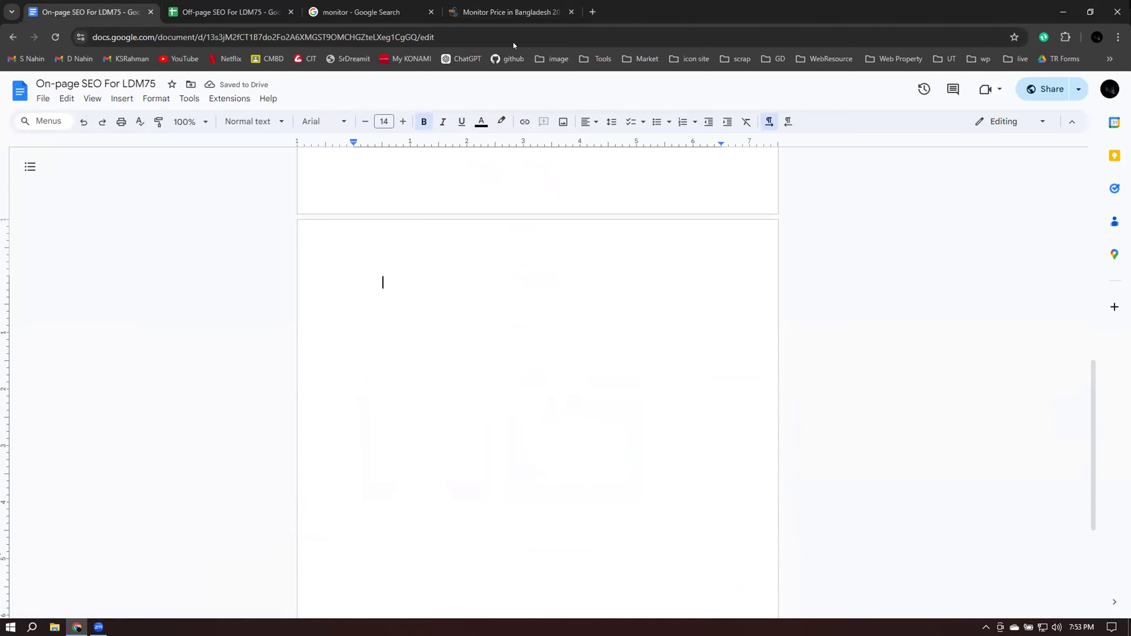
# Review the title and description of the Star Tech result in the monitor search results
pyautogui.click(508, 12)
pyautogui.click(365, 12)
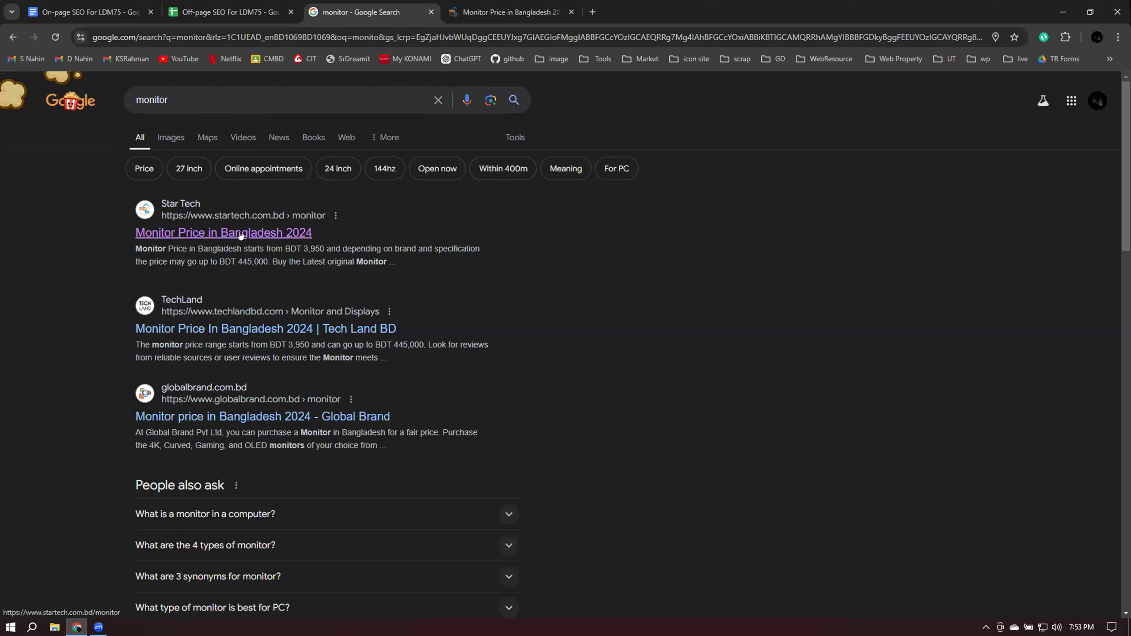
pyautogui.moveTo(133, 248); pyautogui.dragTo(384, 257)
pyautogui.click(311, 253)
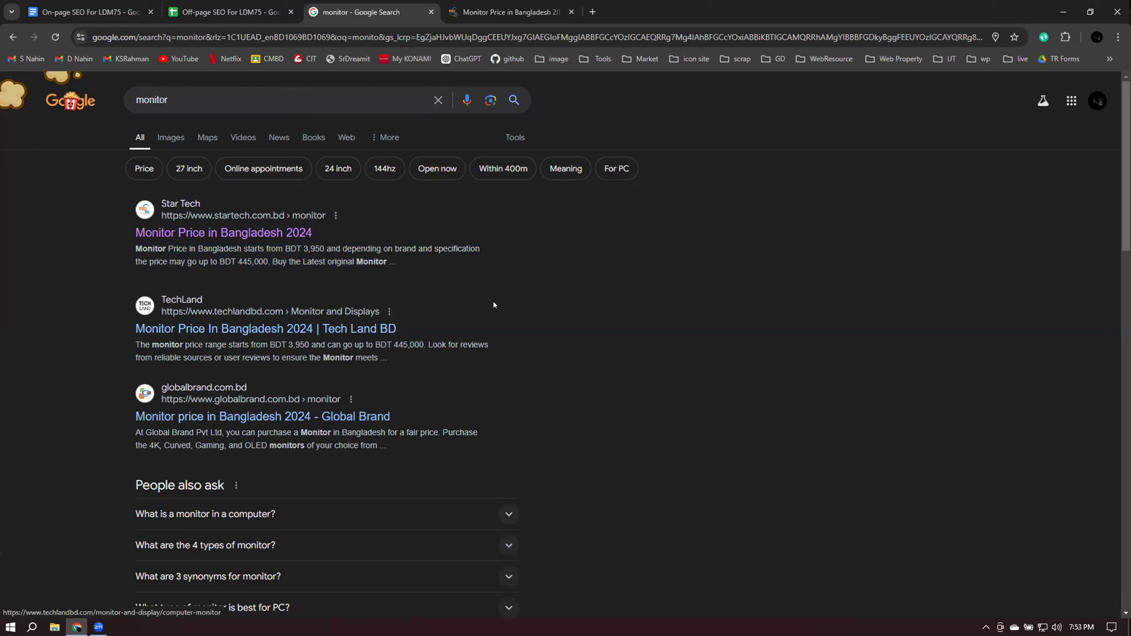
# Open the page source of Star Tech's monitor page and examine its title and meta tags
pyautogui.click(503, 12)
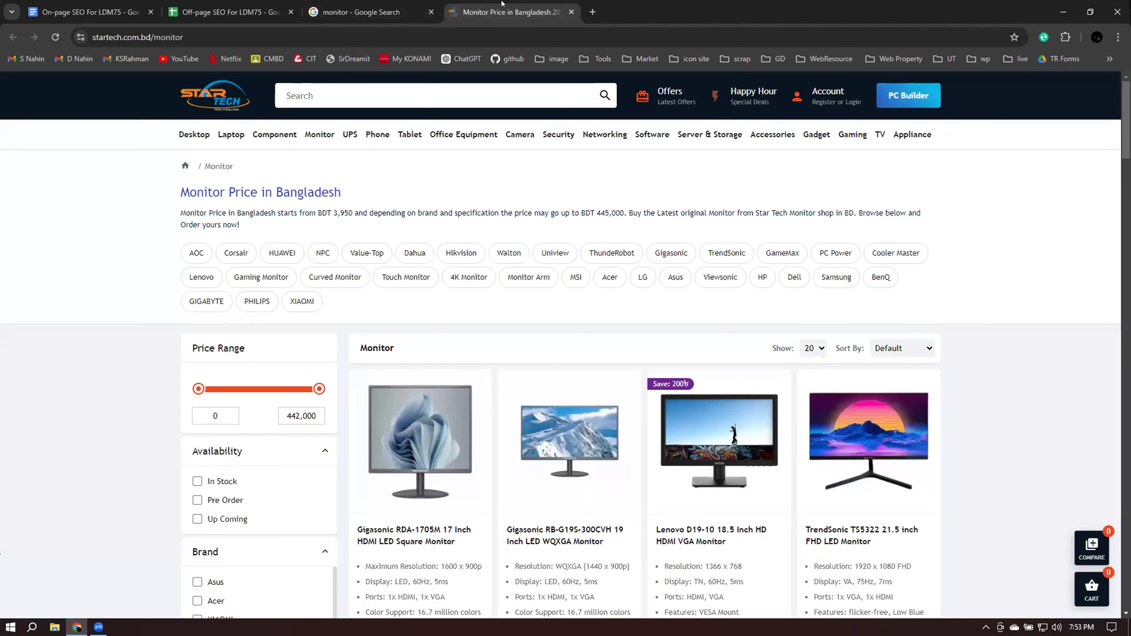
pyautogui.rightClick(992, 192)
pyautogui.click(885, 429)
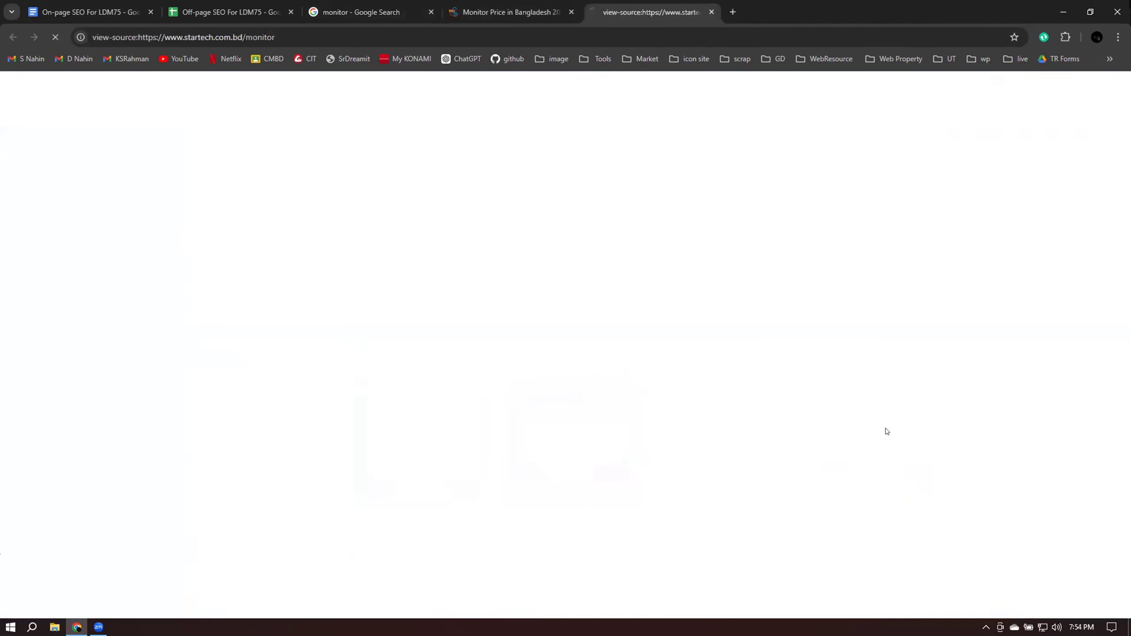
pyautogui.click(503, 12)
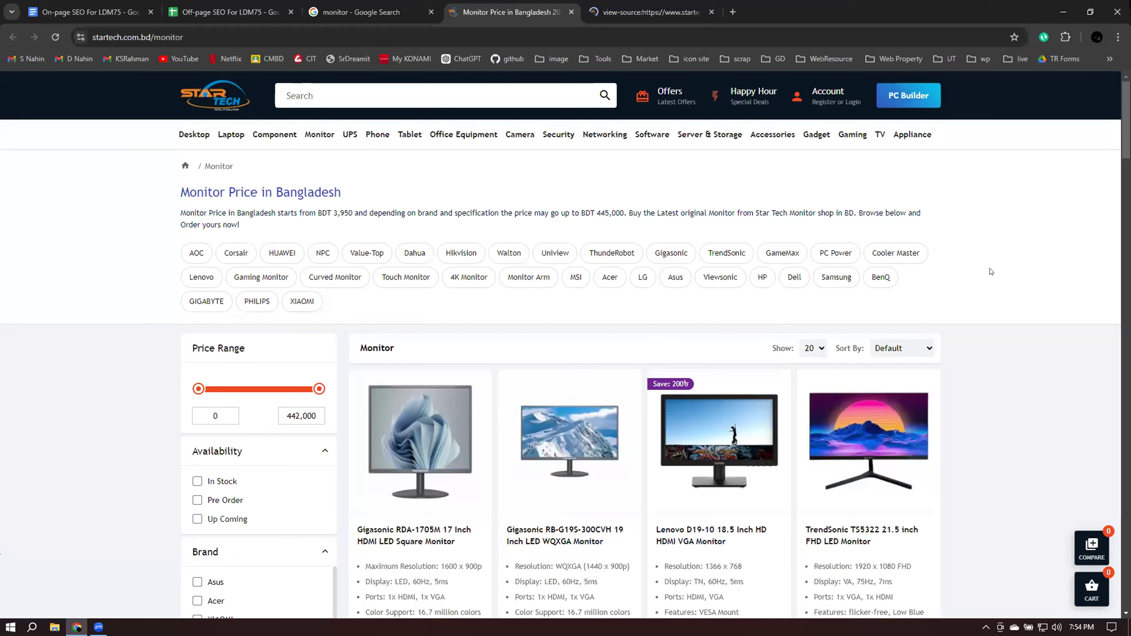
pyautogui.rightClick(814, 250)
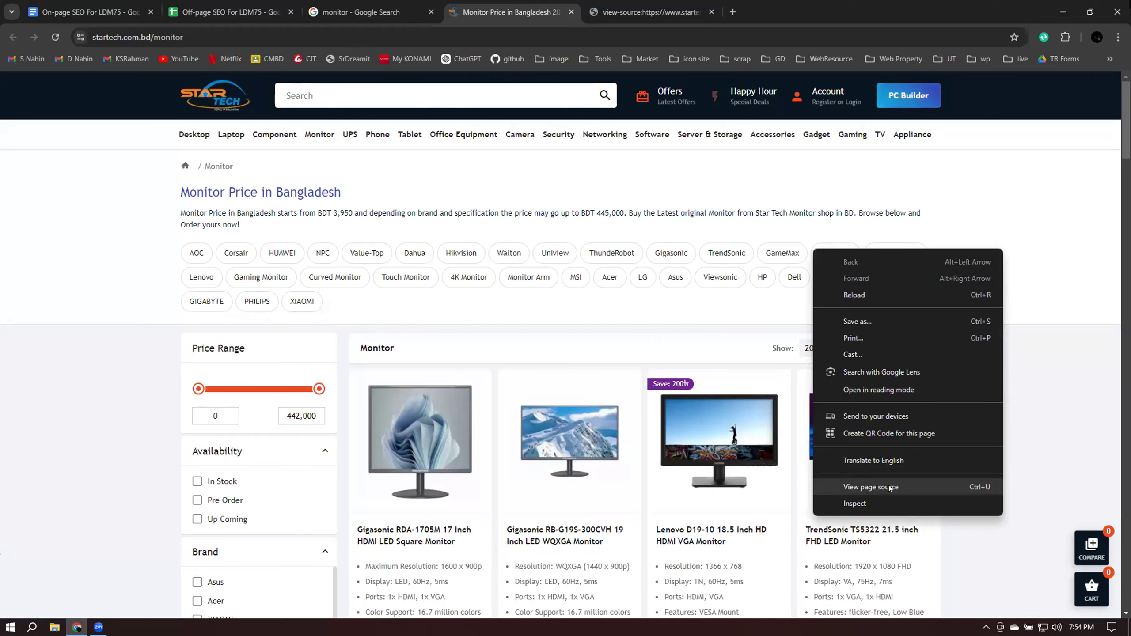
pyautogui.hotkey('ctrl', 'Tab')
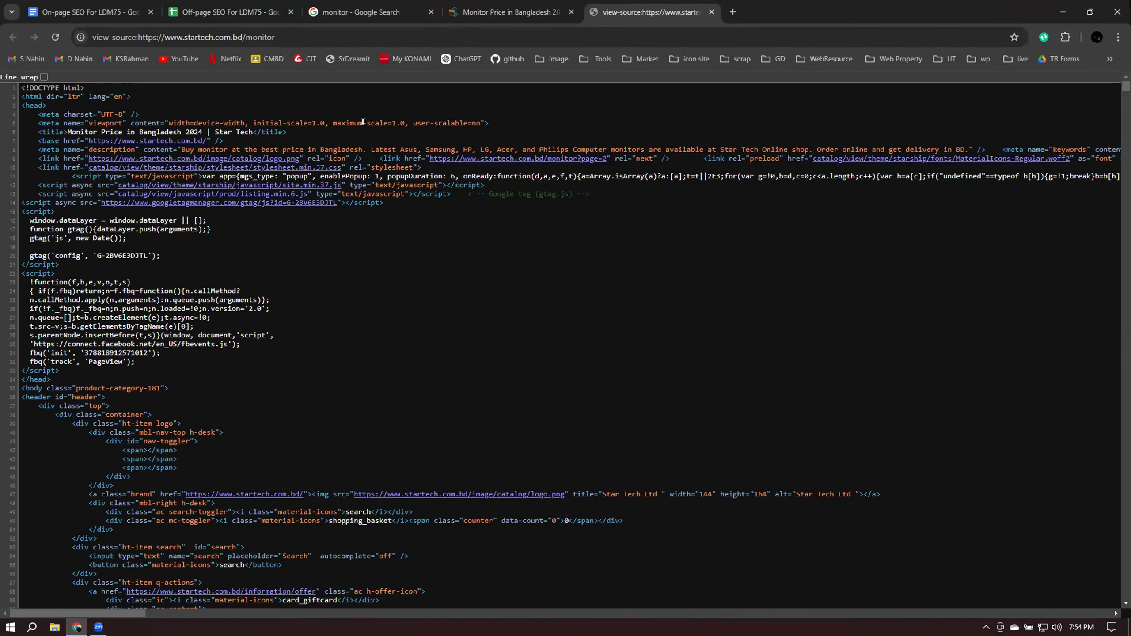
pyautogui.scroll(-10, 483, 295)
pyautogui.scroll(10, 483, 334)
# Open the TechLand and Global Brand monitor results in new tabs and look through the remaining search results
pyautogui.click(370, 12)
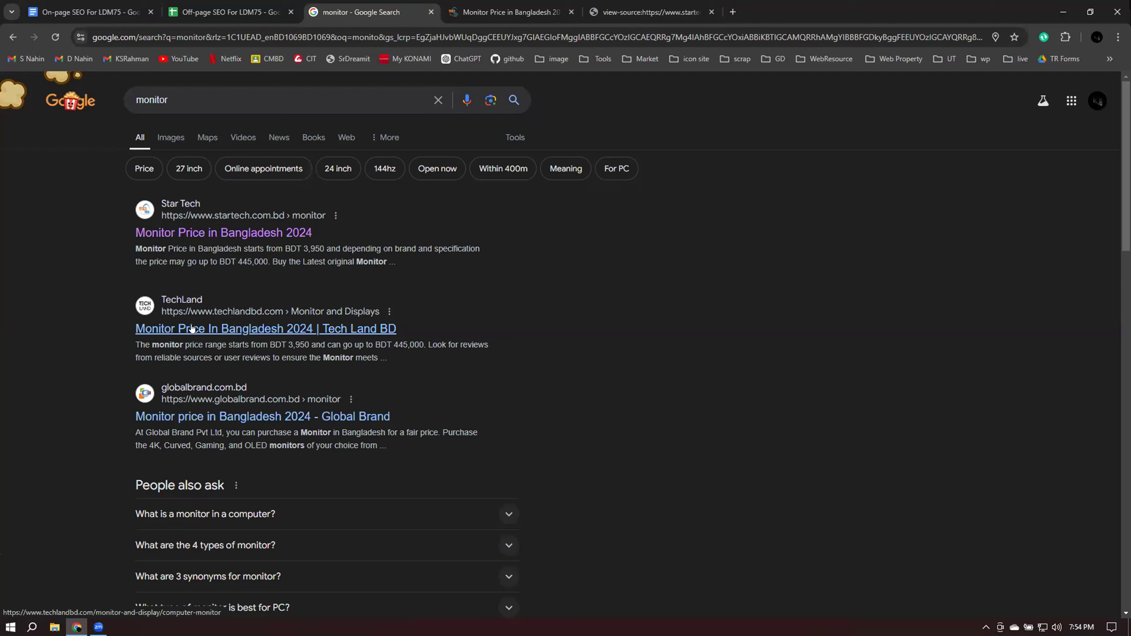
pyautogui.rightClick(221, 333)
pyautogui.click(222, 339)
pyautogui.scroll(-1, 197, 391)
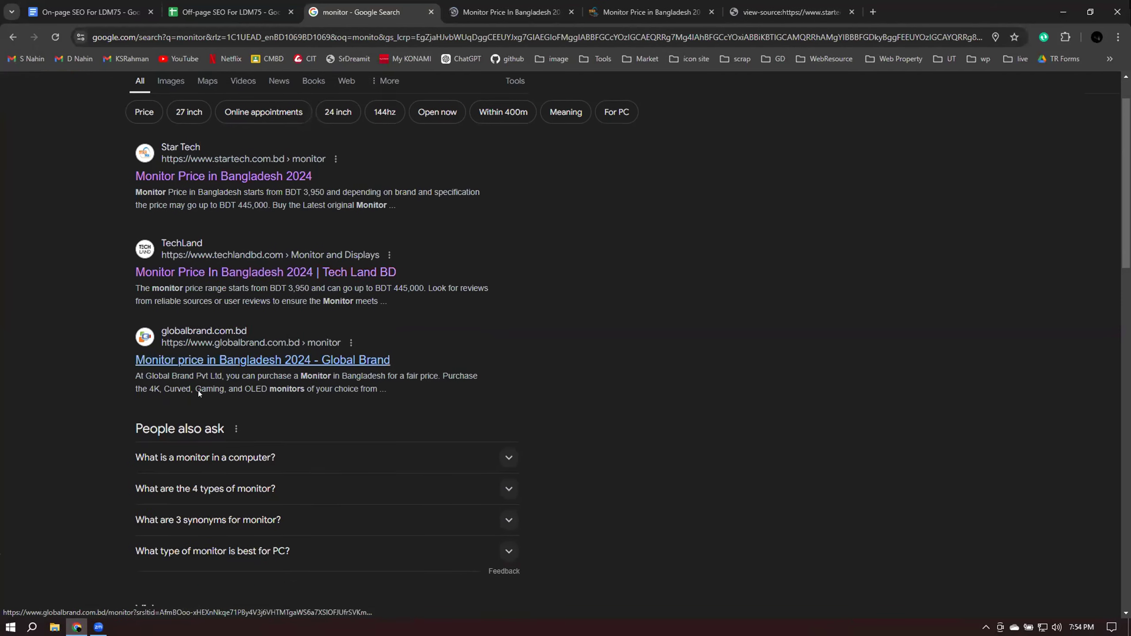
pyautogui.rightClick(236, 359)
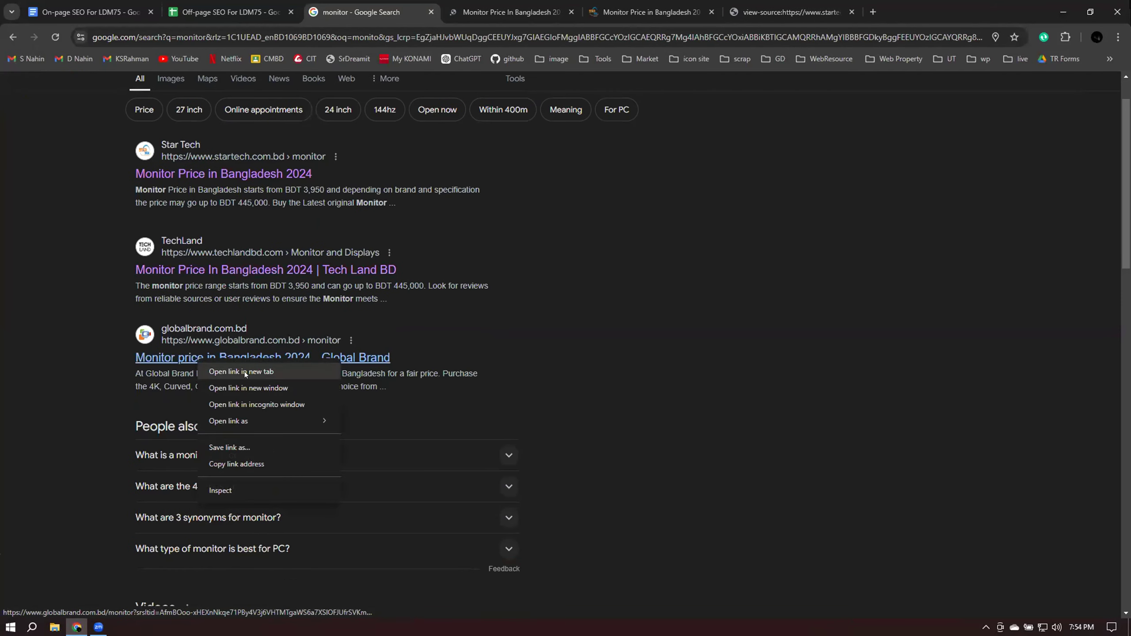
pyautogui.click(243, 371)
pyautogui.scroll(-5, 329, 366)
pyautogui.scroll(-15, 329, 367)
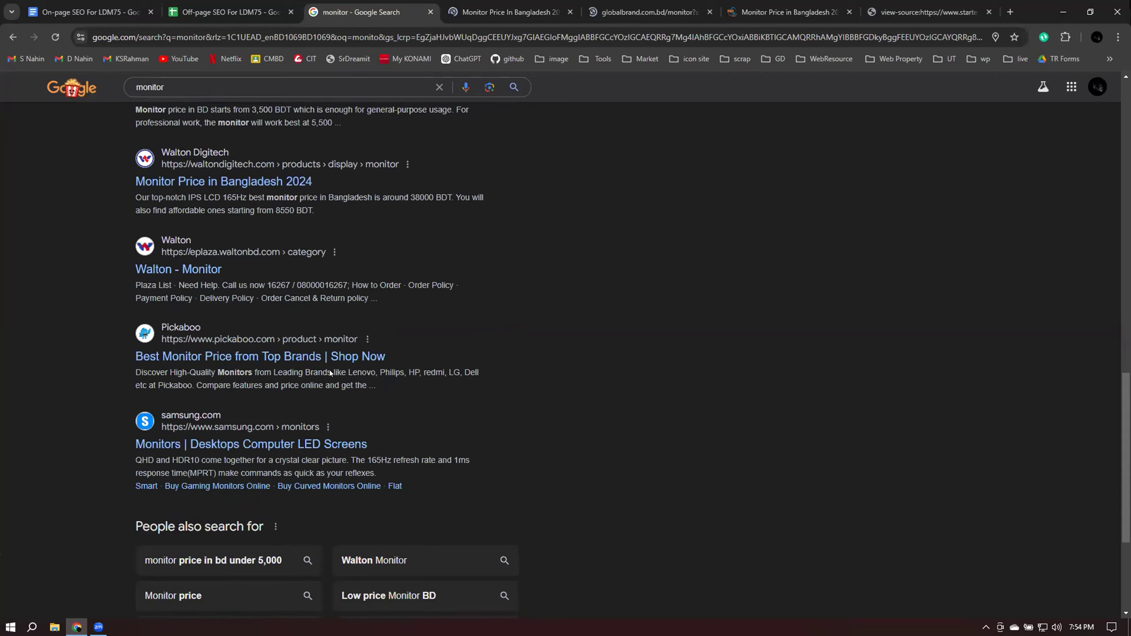
pyautogui.scroll(20, 362, 259)
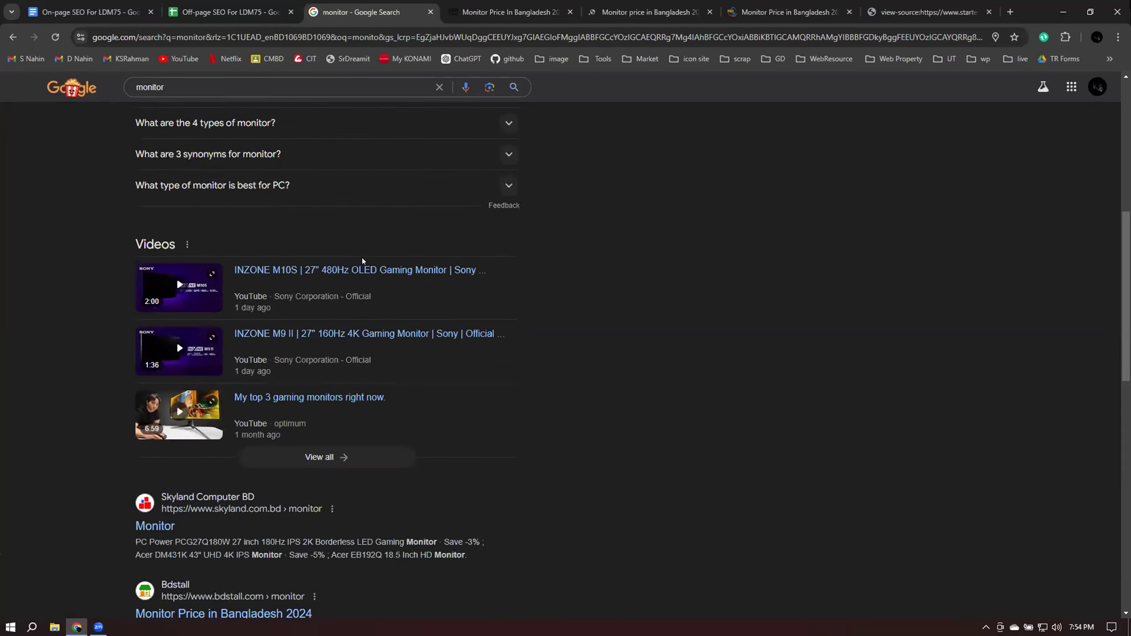
# Open the page source of TechLand's computer monitor page and examine its meta tags and code
pyautogui.click(507, 12)
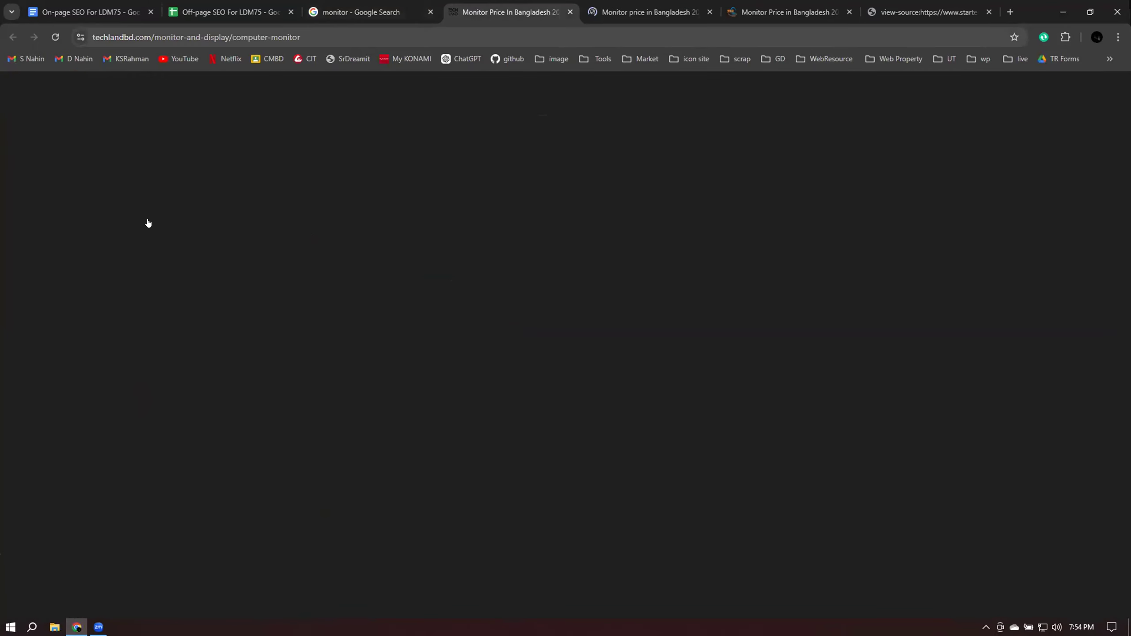
pyautogui.rightClick(840, 156)
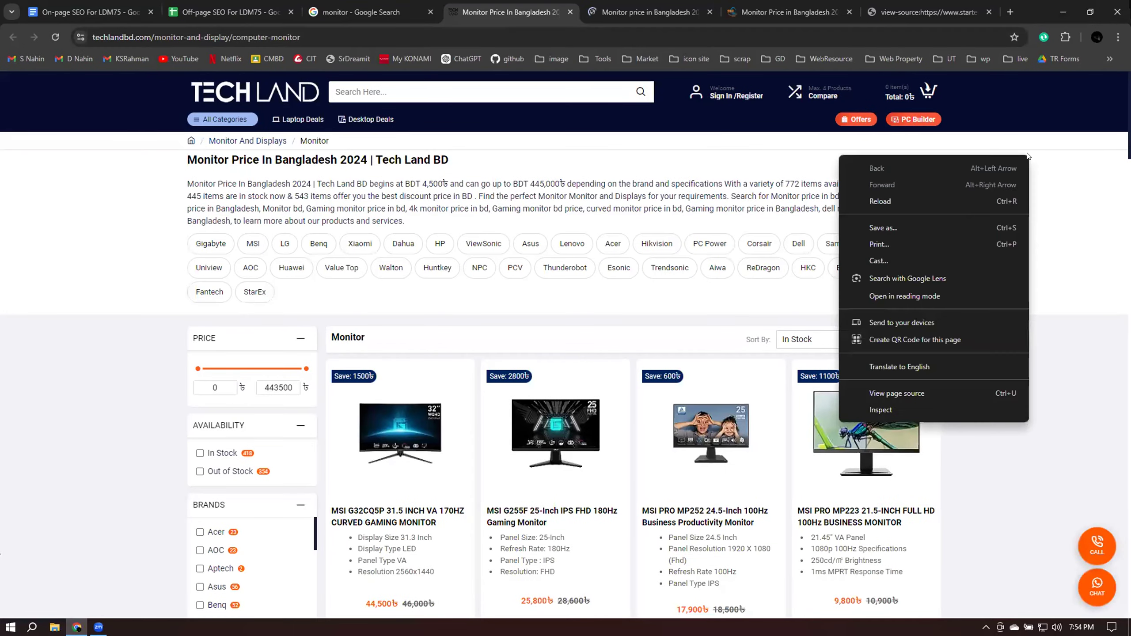
pyautogui.click(889, 390)
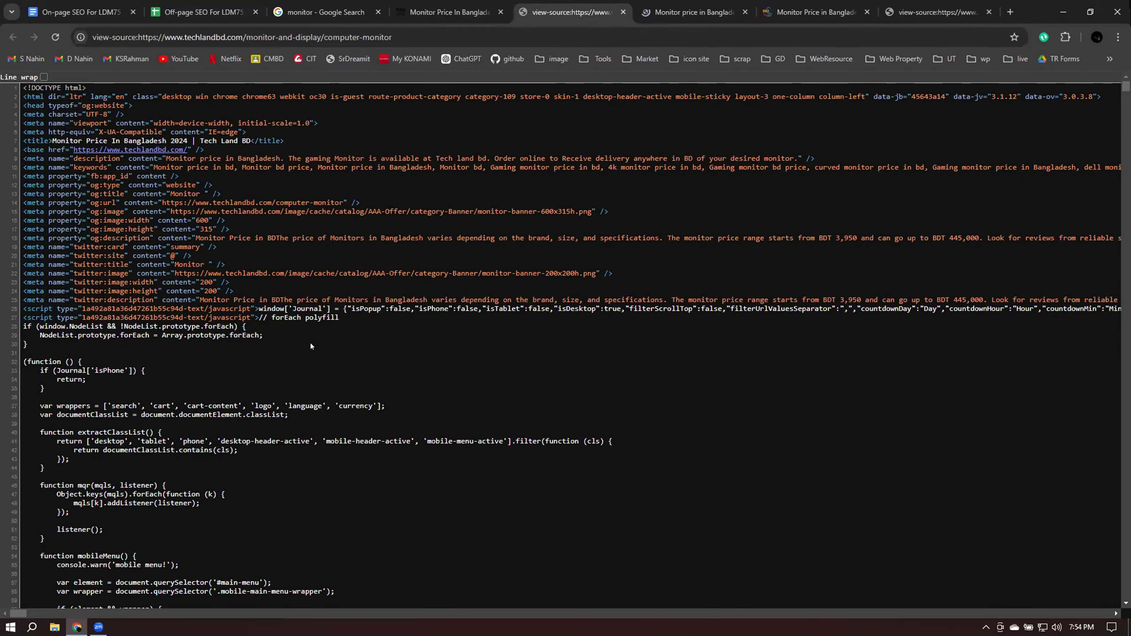
pyautogui.scroll(-20, 456, 307)
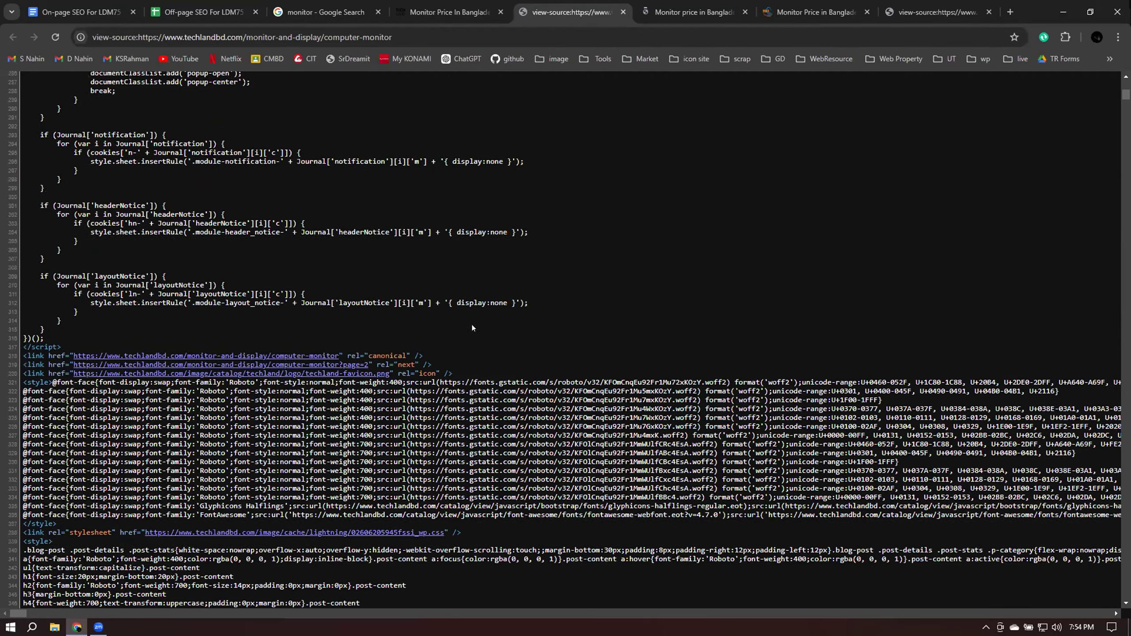
pyautogui.scroll(-20, 471, 327)
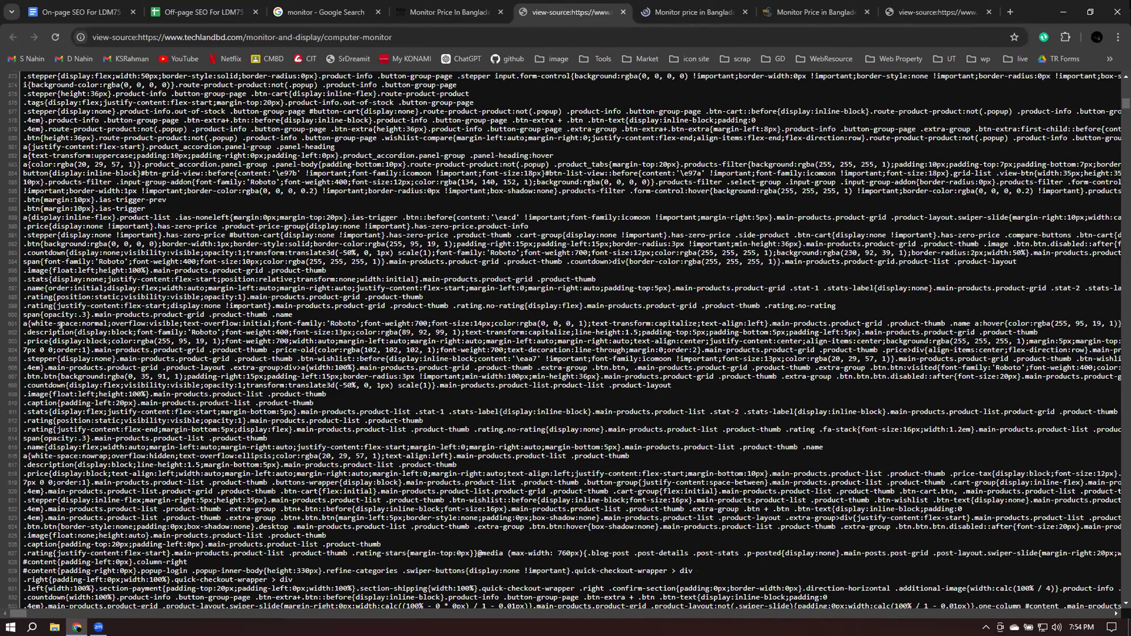
pyautogui.scroll(-7, 188, 459)
pyautogui.scroll(-5, 428, 364)
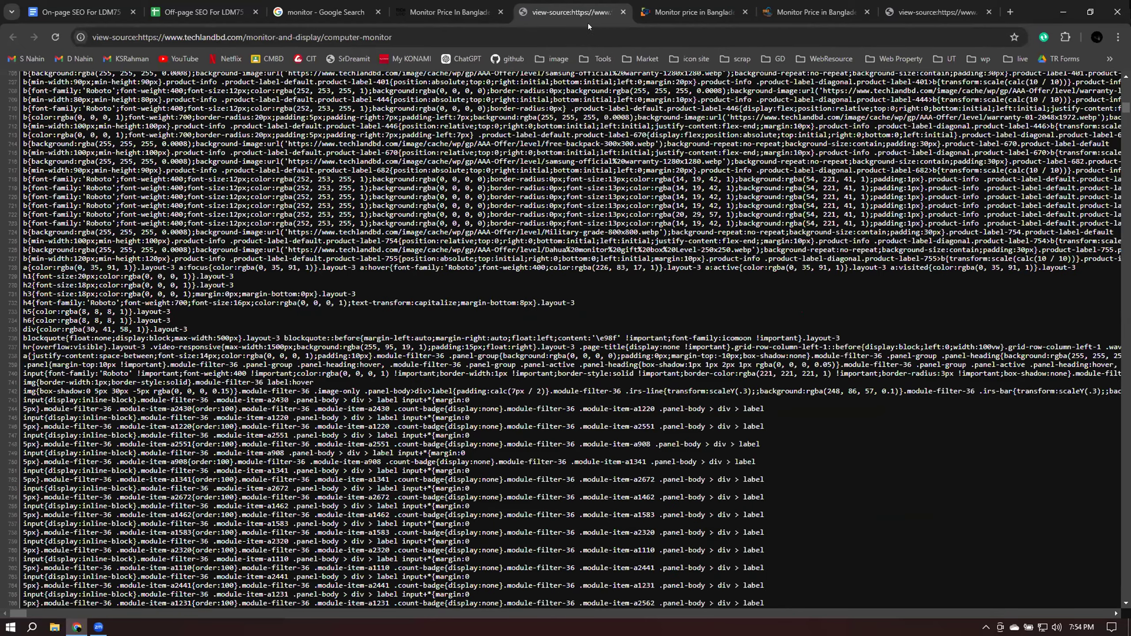
# Dismiss the promotional popup on Global Brand's monitor page, open the page source and examine its meta tags and code
pyautogui.click(695, 12)
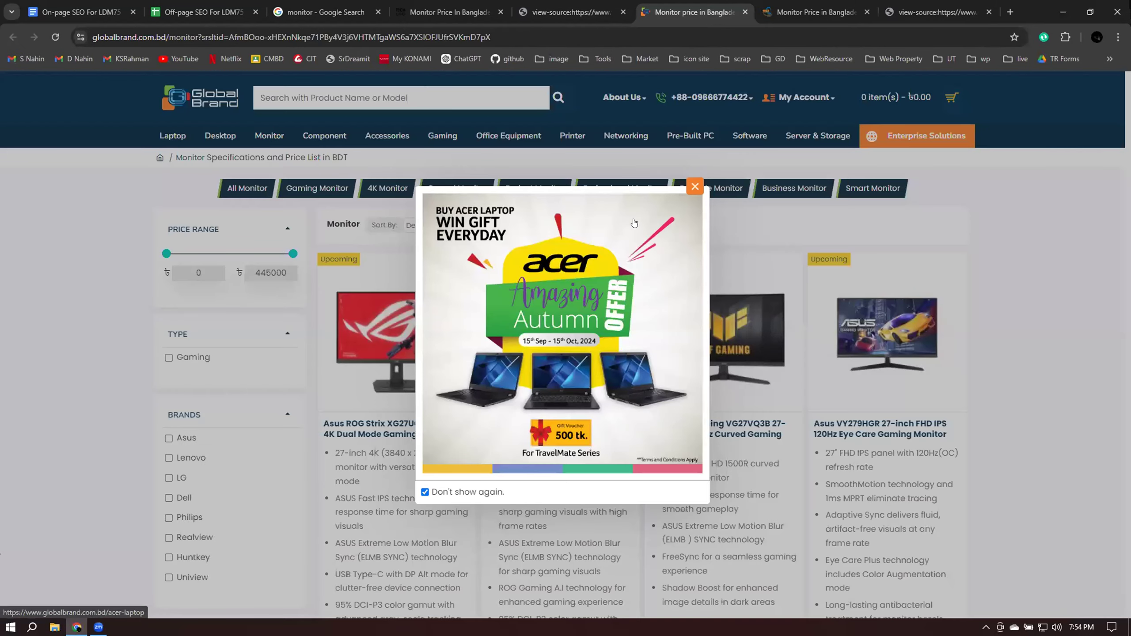
pyautogui.click(980, 170)
pyautogui.rightClick(980, 169)
pyautogui.click(848, 408)
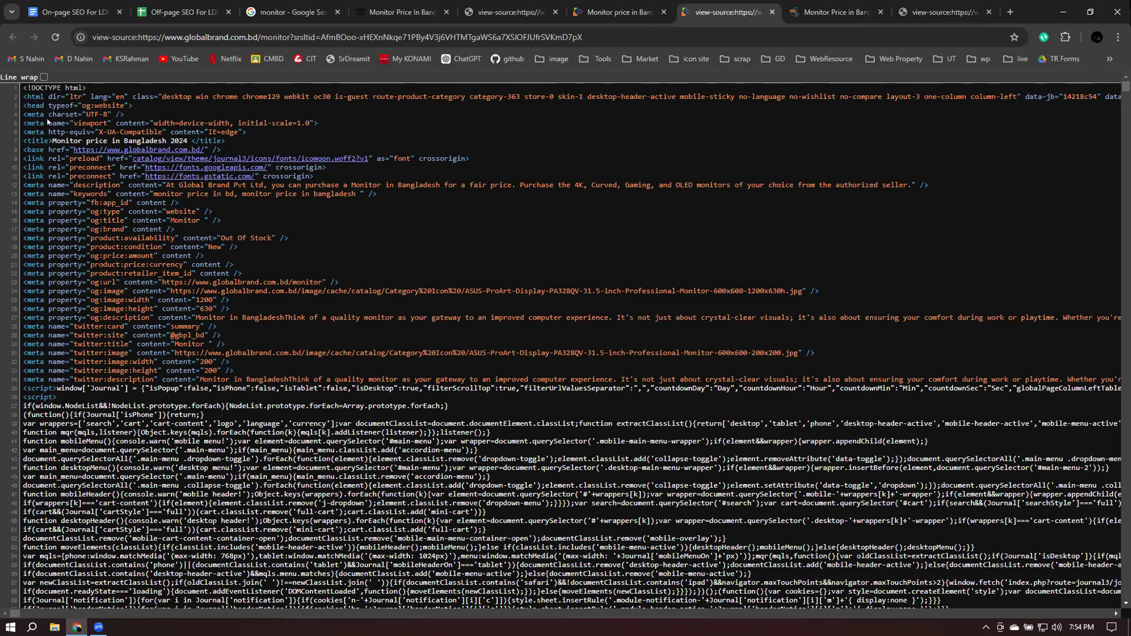
pyautogui.scroll(-20, 79, 297)
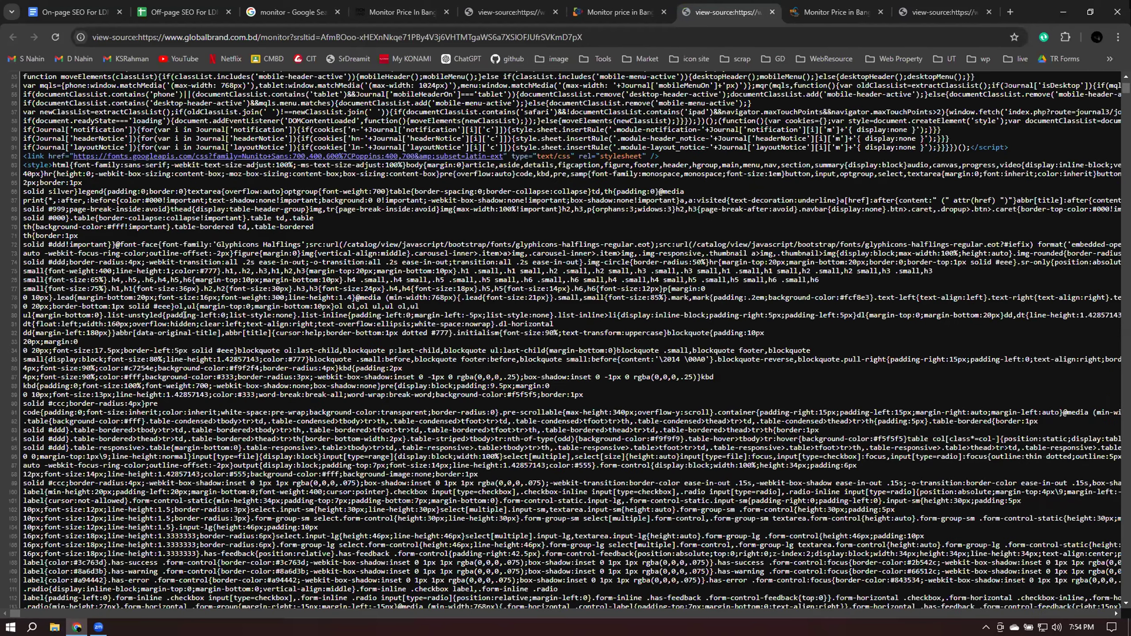
# Copy the opening <title> tag from Star Tech's monitor page source into the On-page SEO document and start a new line below it
pyautogui.scroll(-20, 566, 338)
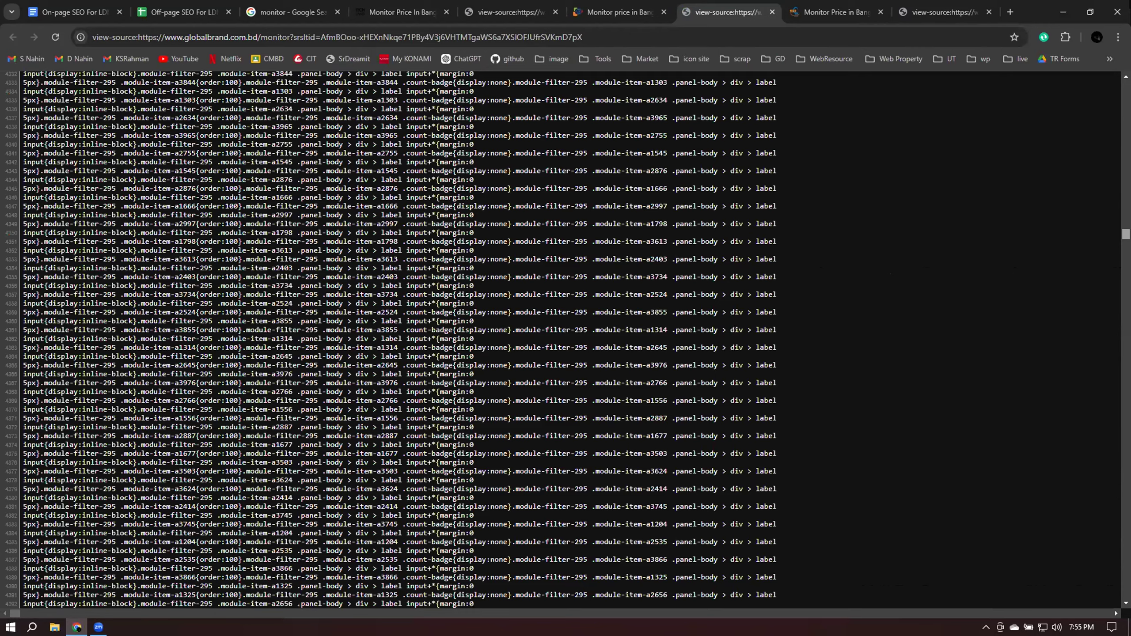
pyautogui.press('F5')
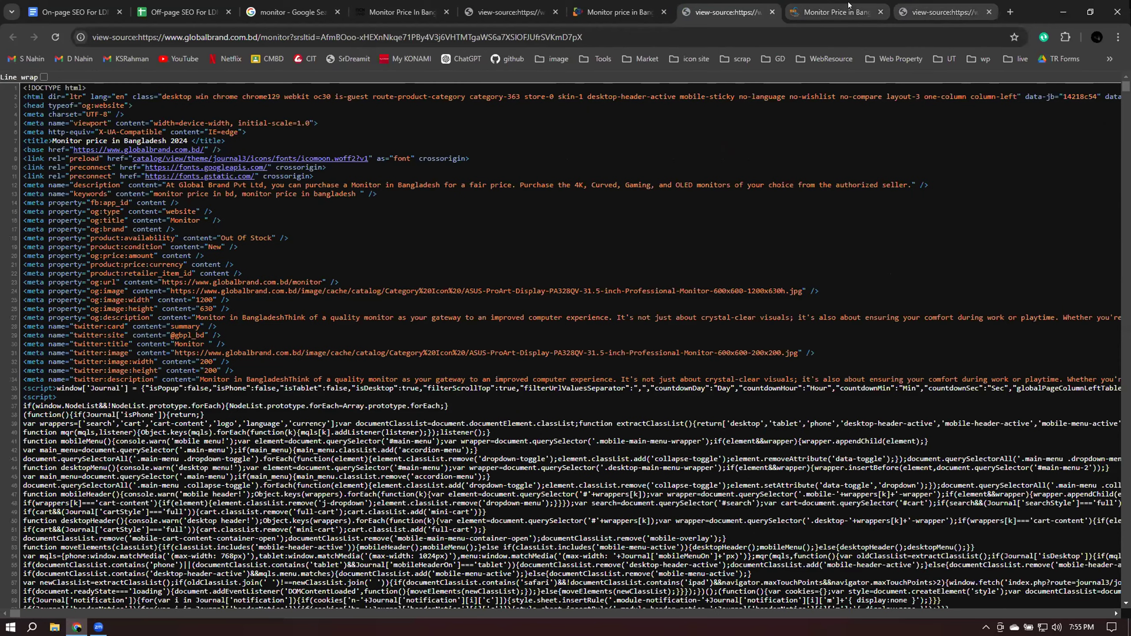
pyautogui.click(927, 4)
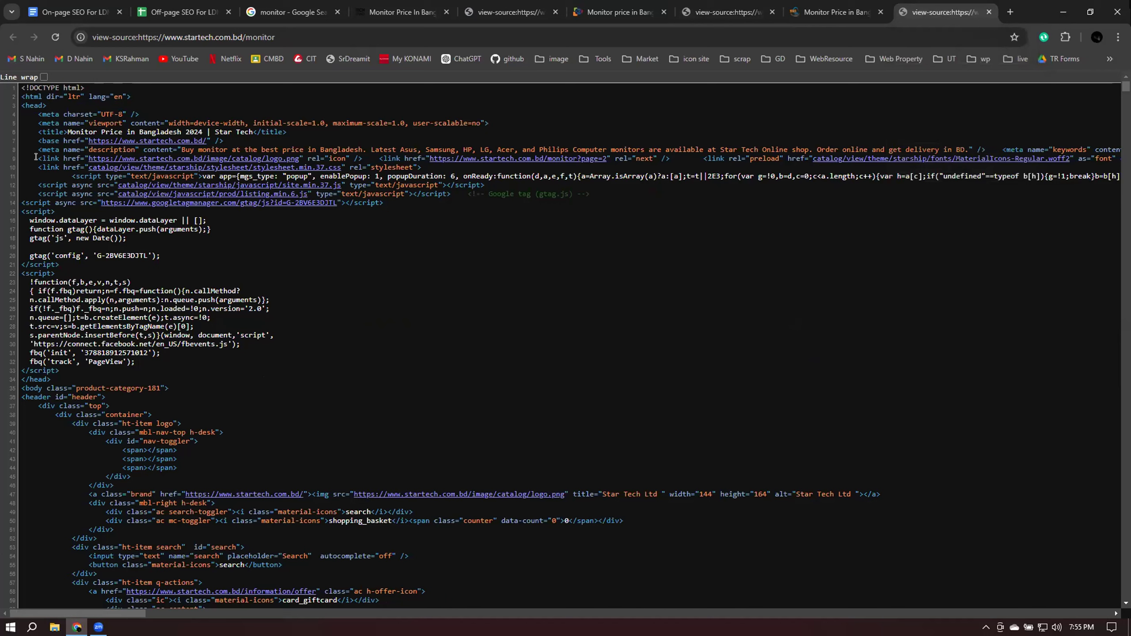
pyautogui.moveTo(38, 131); pyautogui.dragTo(68, 130)
pyautogui.hotkey('ctrl', 'c')
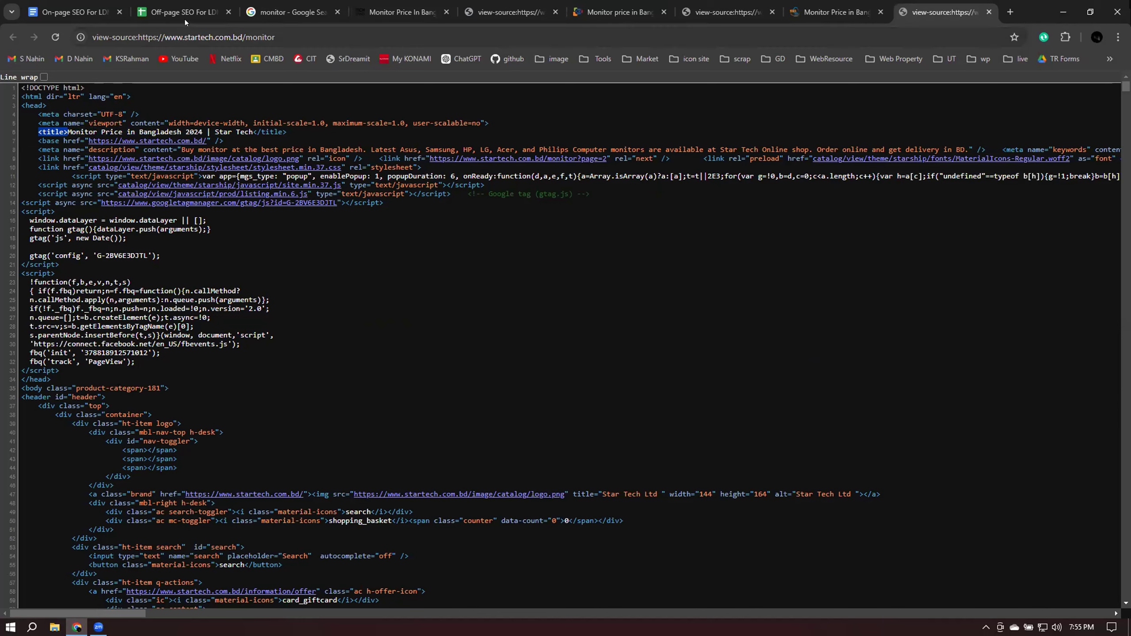
pyautogui.click(71, 12)
pyautogui.hotkey('ctrl', 'v')
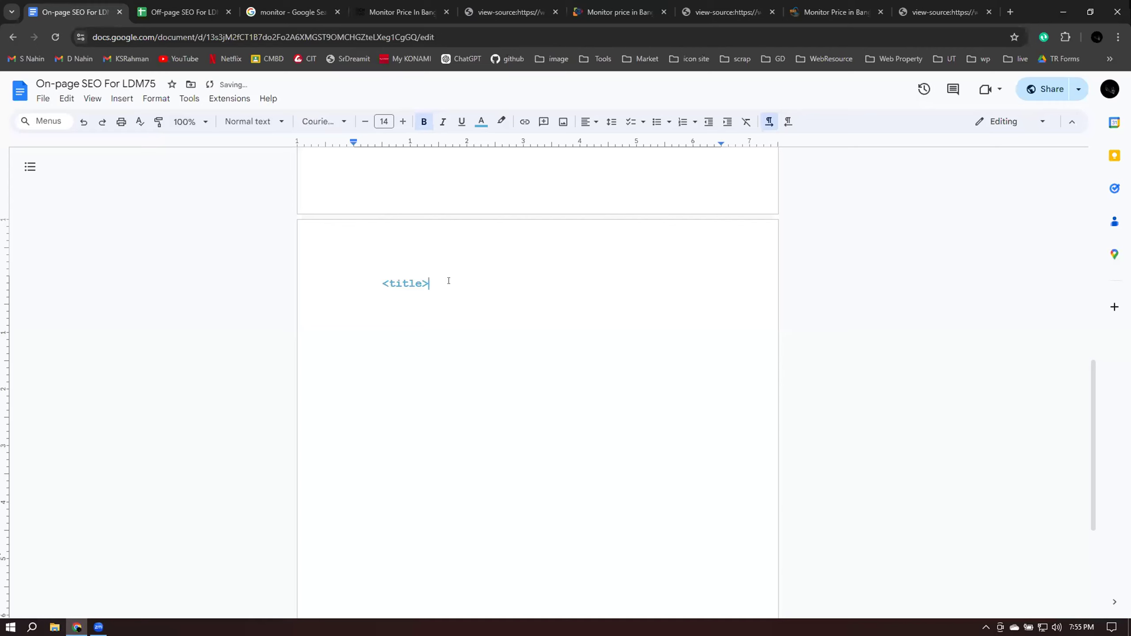
pyautogui.press('Return')
# Close the TechLand and Global Brand pages with their source tabs and return to Star Tech's monitor page
pyautogui.click(446, 11)
pyautogui.click(446, 12)
pyautogui.click(446, 12)
pyautogui.click(446, 12)
pyautogui.click(410, 3)
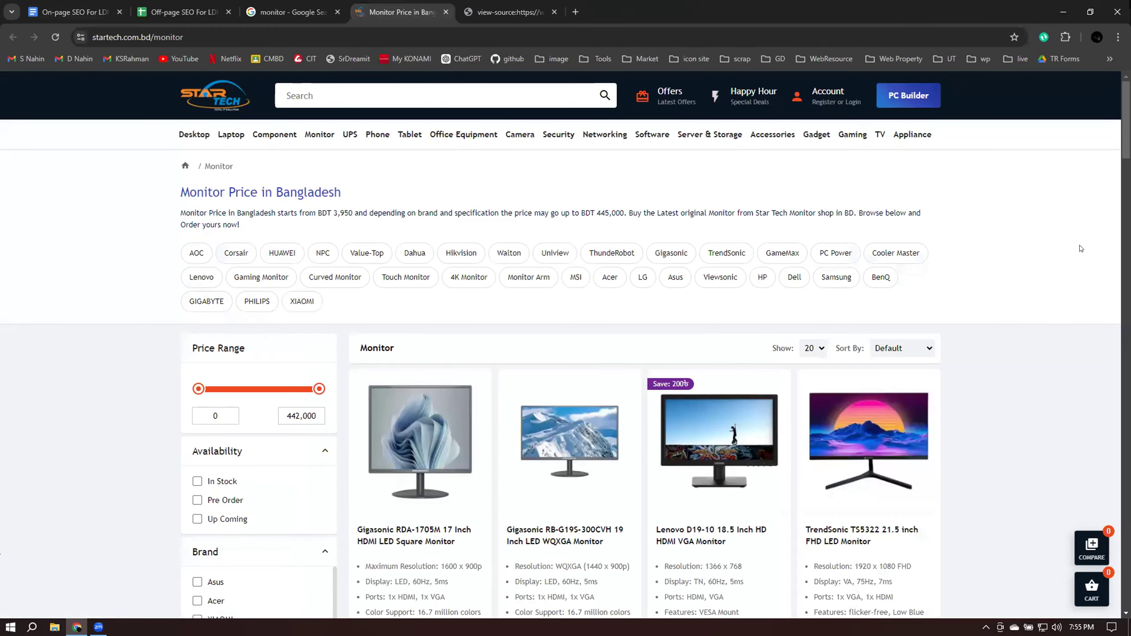
# Examine the keyword wording in the description snippet of Star Tech's result on the "monitor" search results page
pyautogui.click(377, 2)
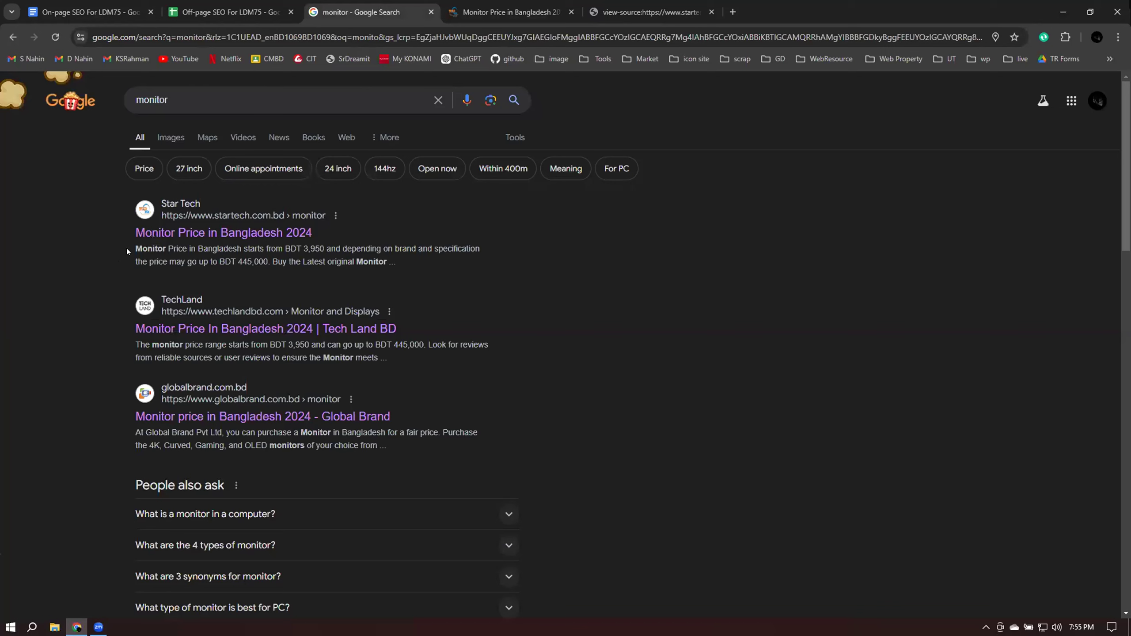
pyautogui.moveTo(134, 249); pyautogui.dragTo(381, 260)
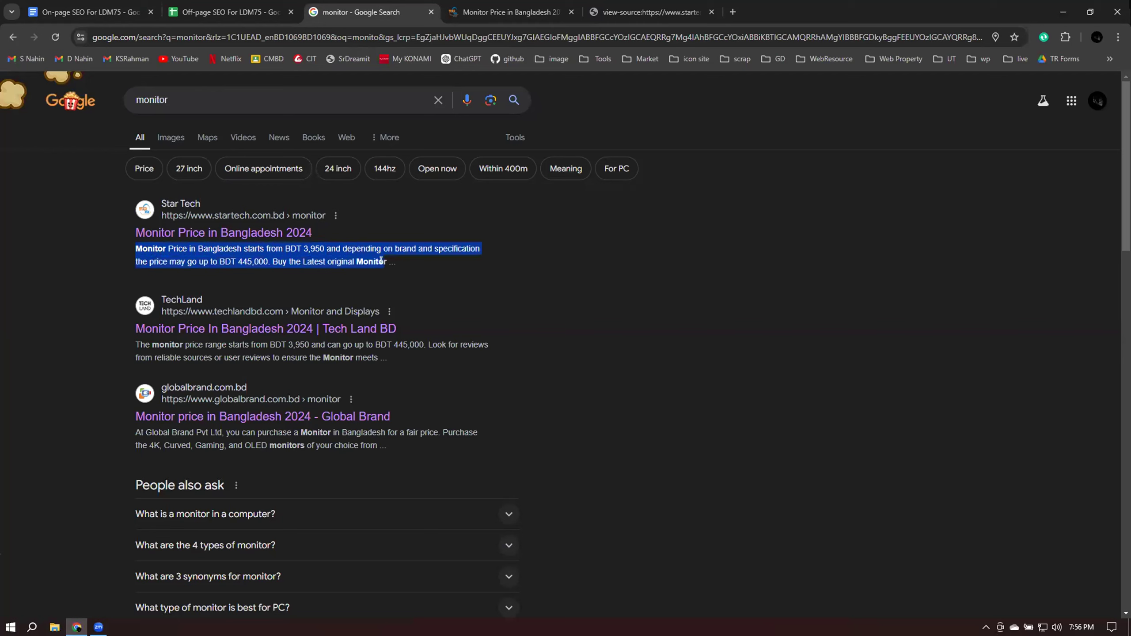
pyautogui.click(516, 290)
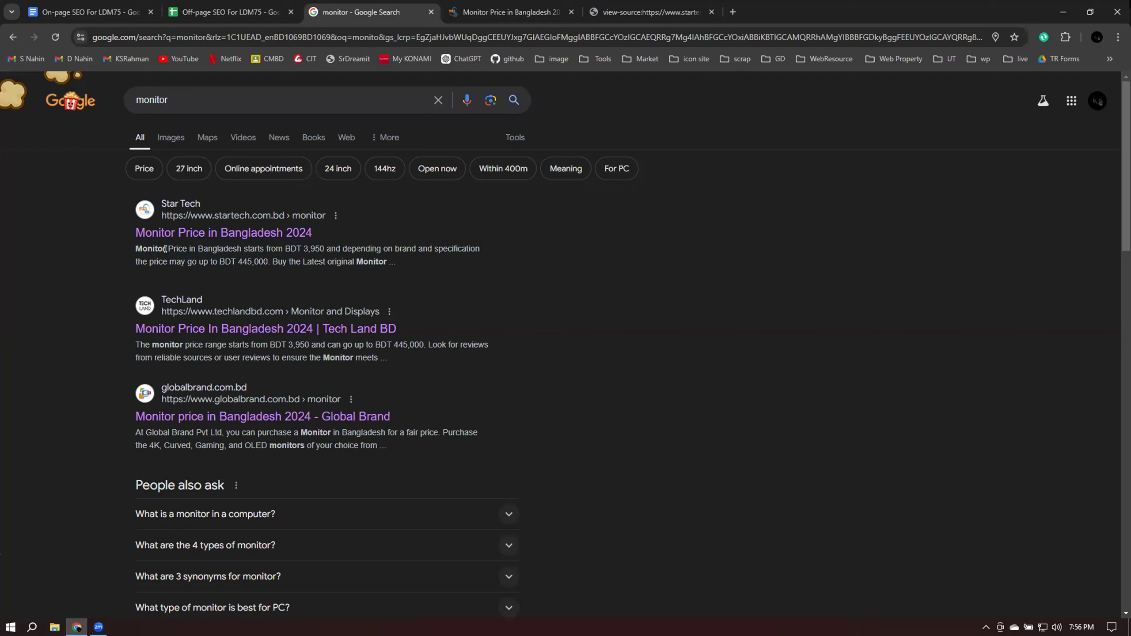
pyautogui.moveTo(165, 245); pyautogui.dragTo(131, 245)
pyautogui.moveTo(356, 261); pyautogui.dragTo(383, 261)
pyautogui.moveTo(132, 249); pyautogui.dragTo(169, 248)
pyautogui.moveTo(138, 250); pyautogui.dragTo(410, 265)
pyautogui.click(362, 255)
pyautogui.moveTo(139, 245); pyautogui.dragTo(235, 244)
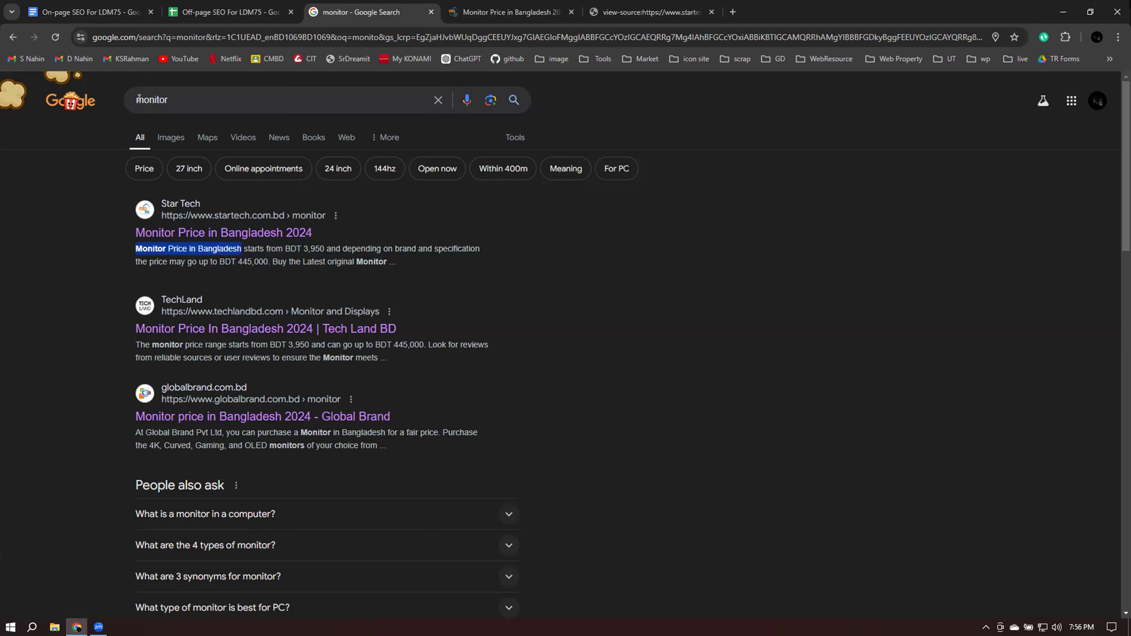
# Search Google for "gaming monitor" in a new tab
pyautogui.click(733, 12)
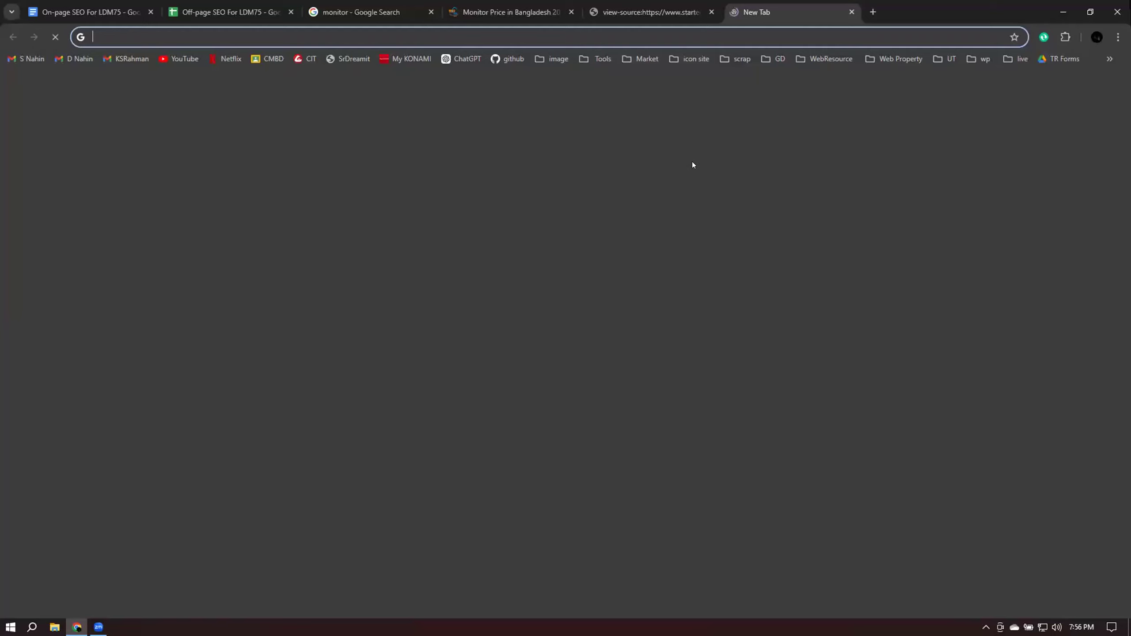
pyautogui.write('fg')
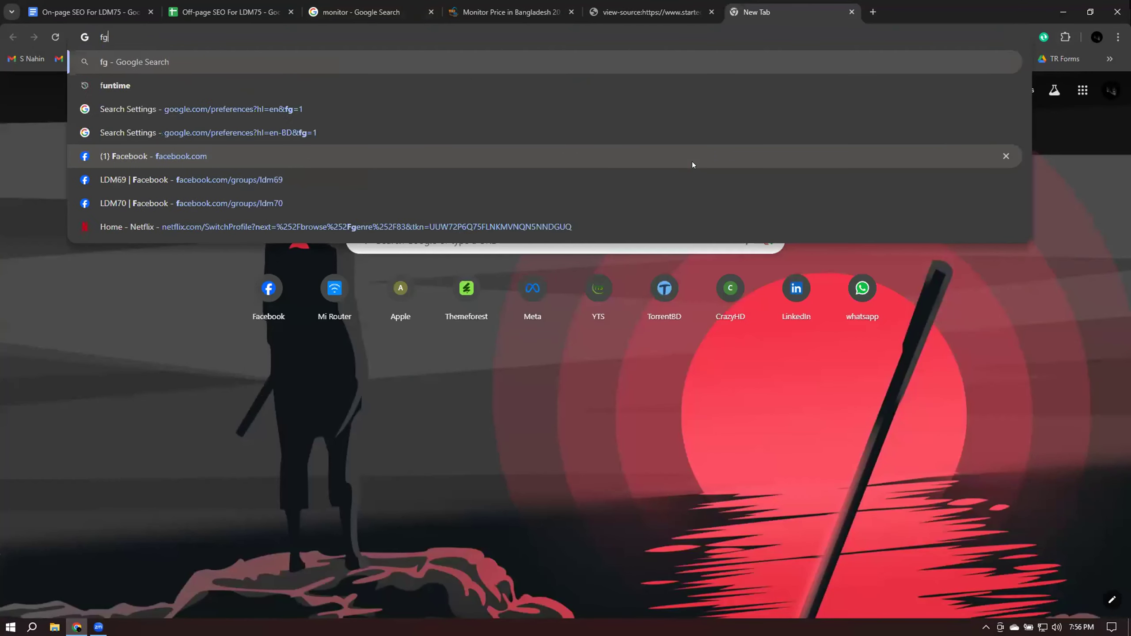
pyautogui.write('aming ')
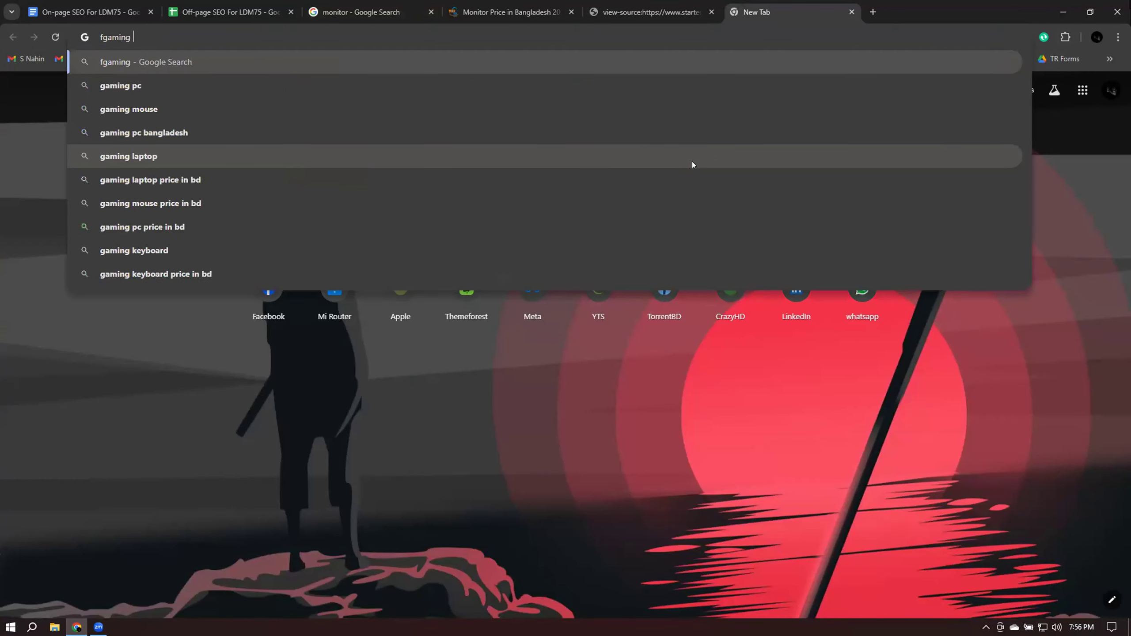
pyautogui.write('monitor')
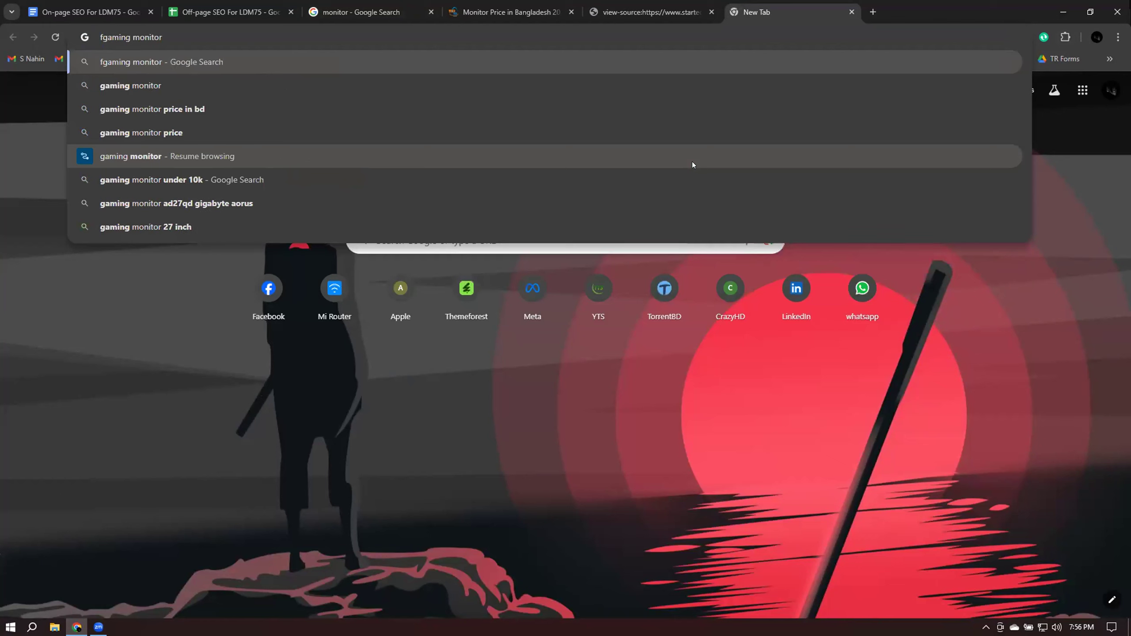
pyautogui.press('Up')
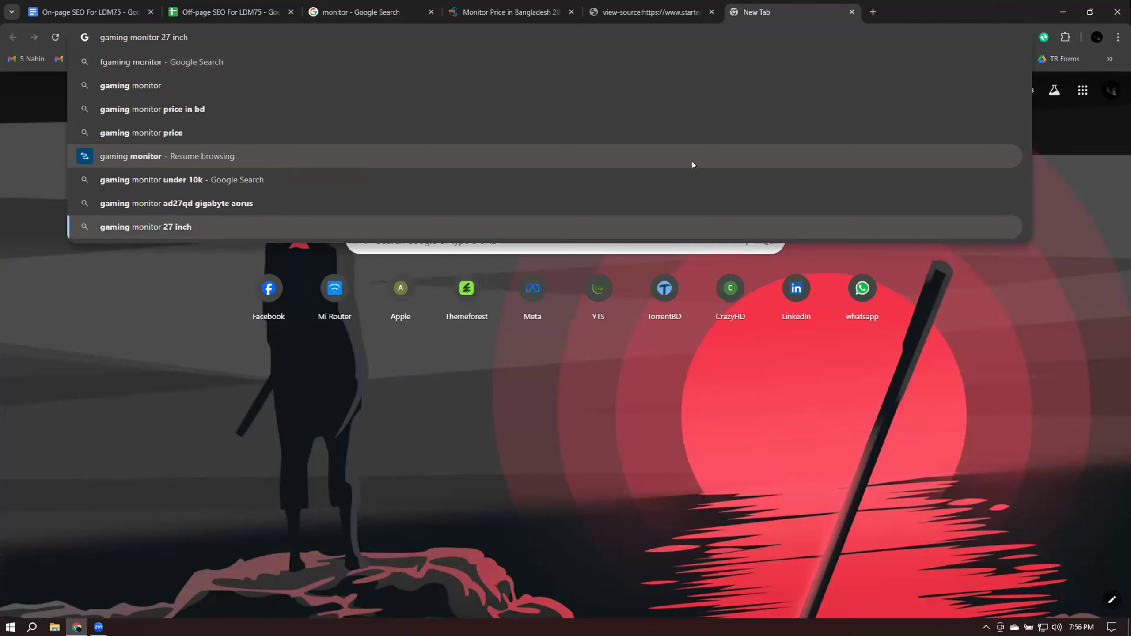
pyautogui.press('Down')
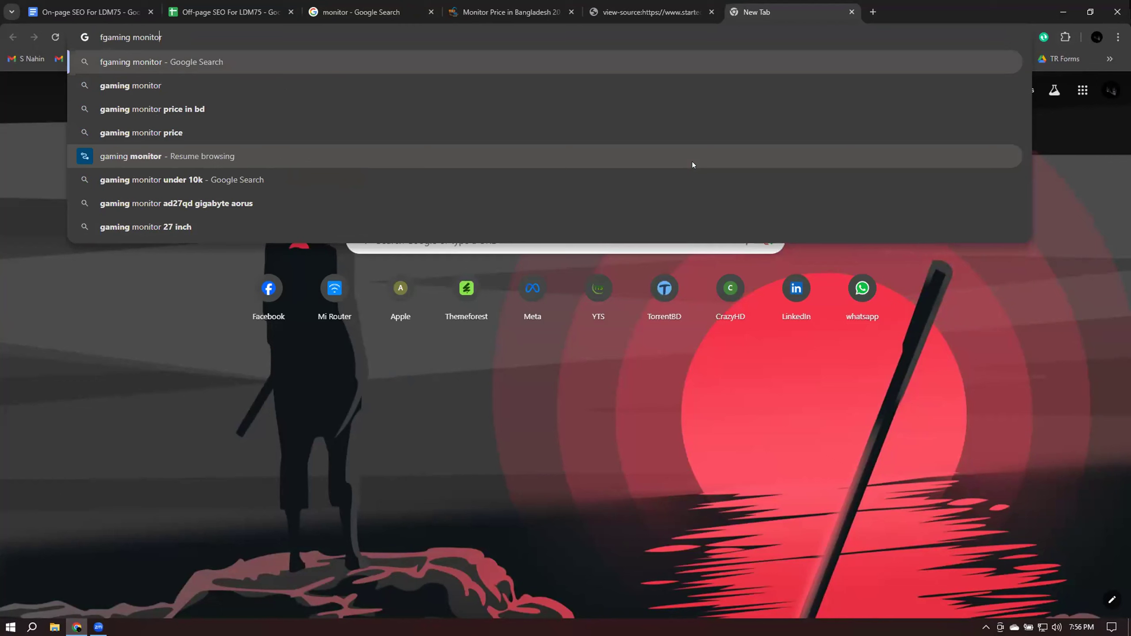
pyautogui.click(692, 162)
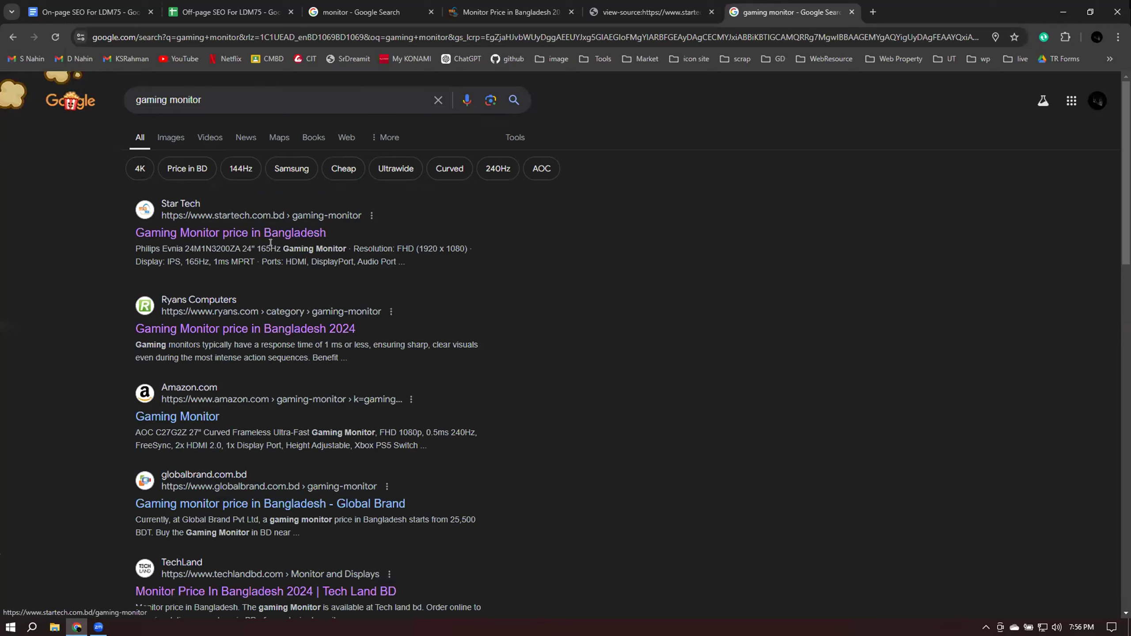
# Open Star Tech's gaming monitor result in a new tab and copy its description snippet from the search results
pyautogui.moveTo(282, 248); pyautogui.dragTo(345, 245)
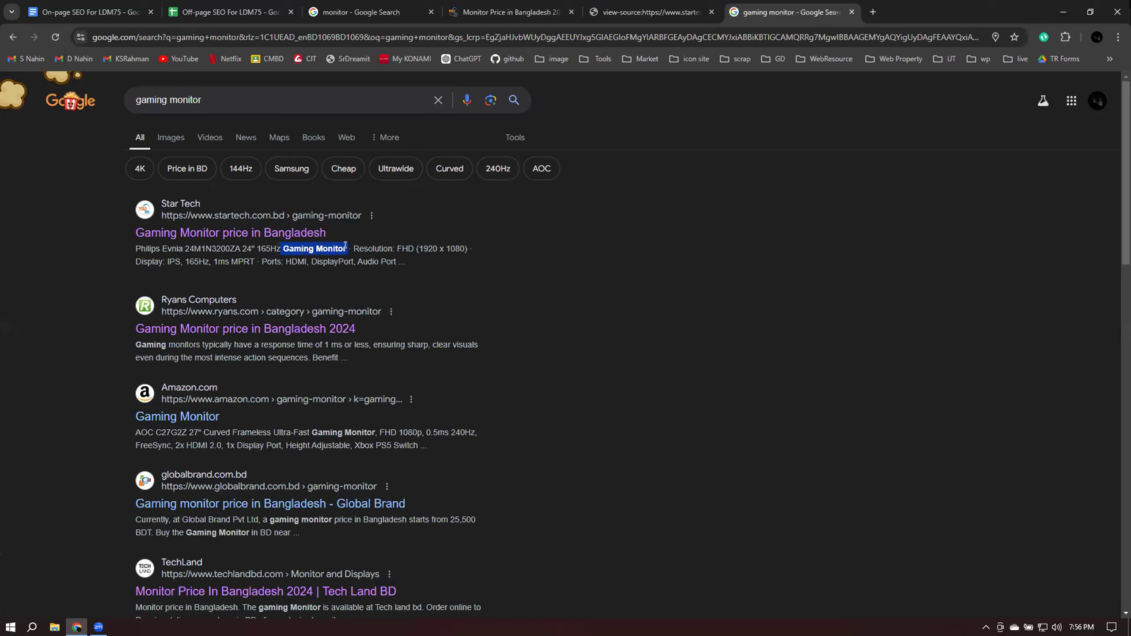
pyautogui.rightClick(296, 232)
pyautogui.click(320, 242)
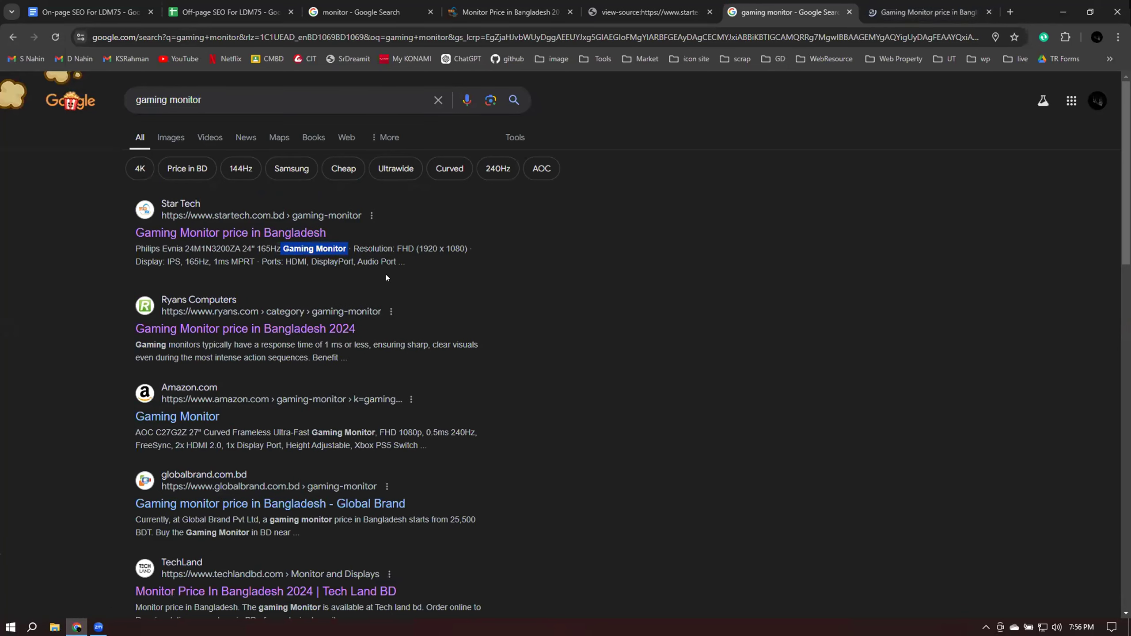
pyautogui.click(436, 259)
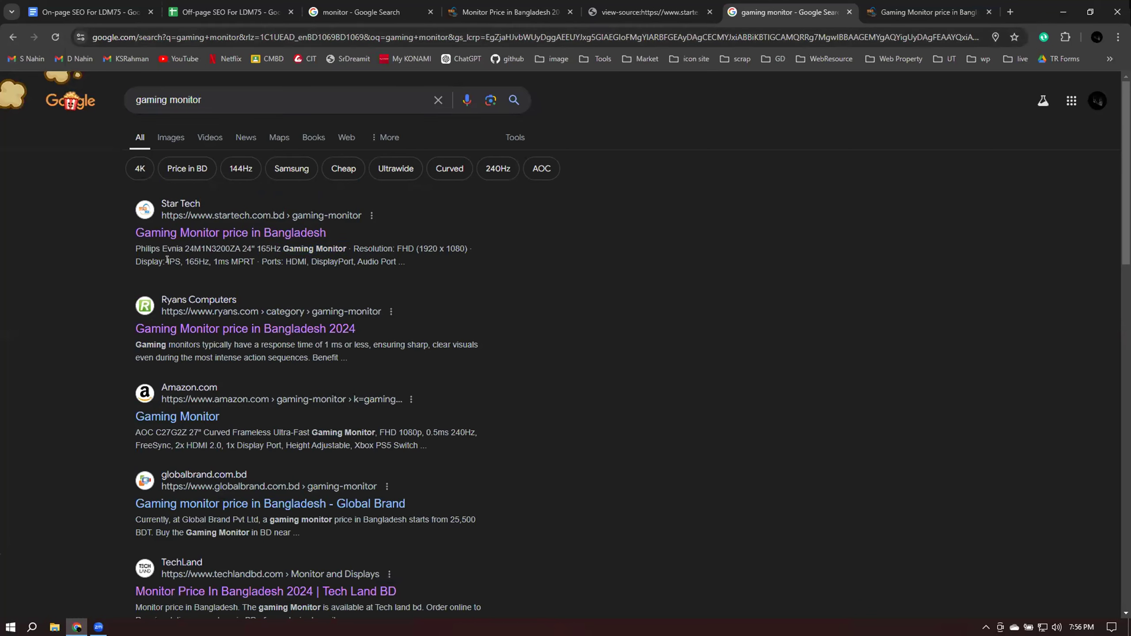
pyautogui.moveTo(135, 244); pyautogui.dragTo(394, 261)
pyautogui.click(372, 258)
pyautogui.moveTo(131, 245); pyautogui.dragTo(391, 259)
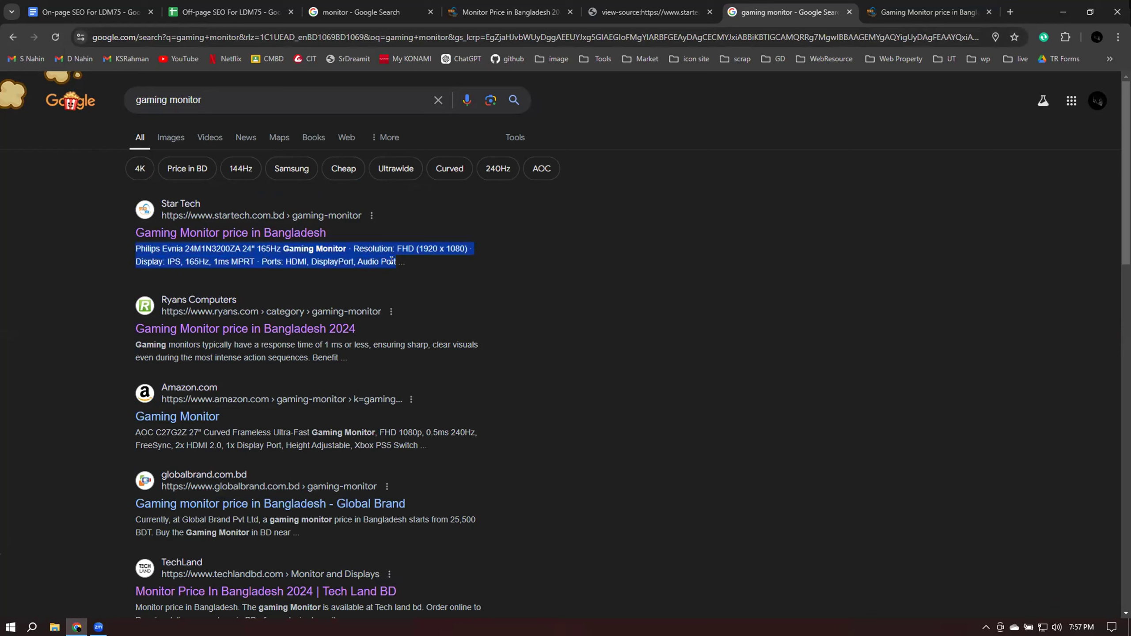
pyautogui.moveTo(385, 262); pyautogui.dragTo(374, 262)
pyautogui.rightClick(526, 199)
pyautogui.click(548, 205)
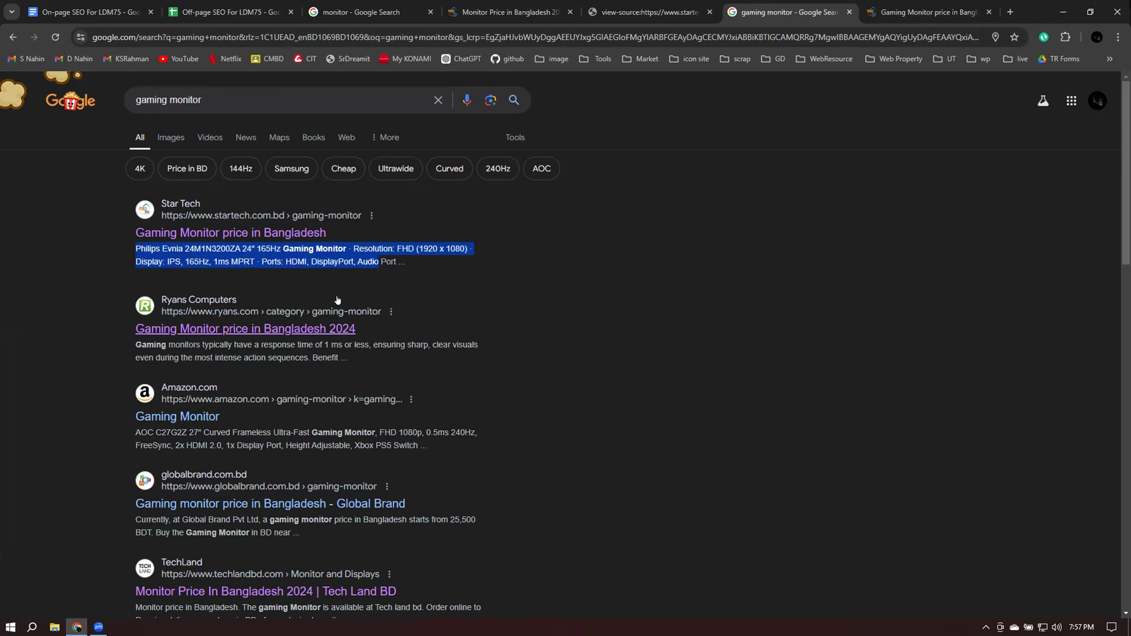
# Open the page source of Star Tech's gaming monitor page and search it for the copied description snippet
pyautogui.click(908, 8)
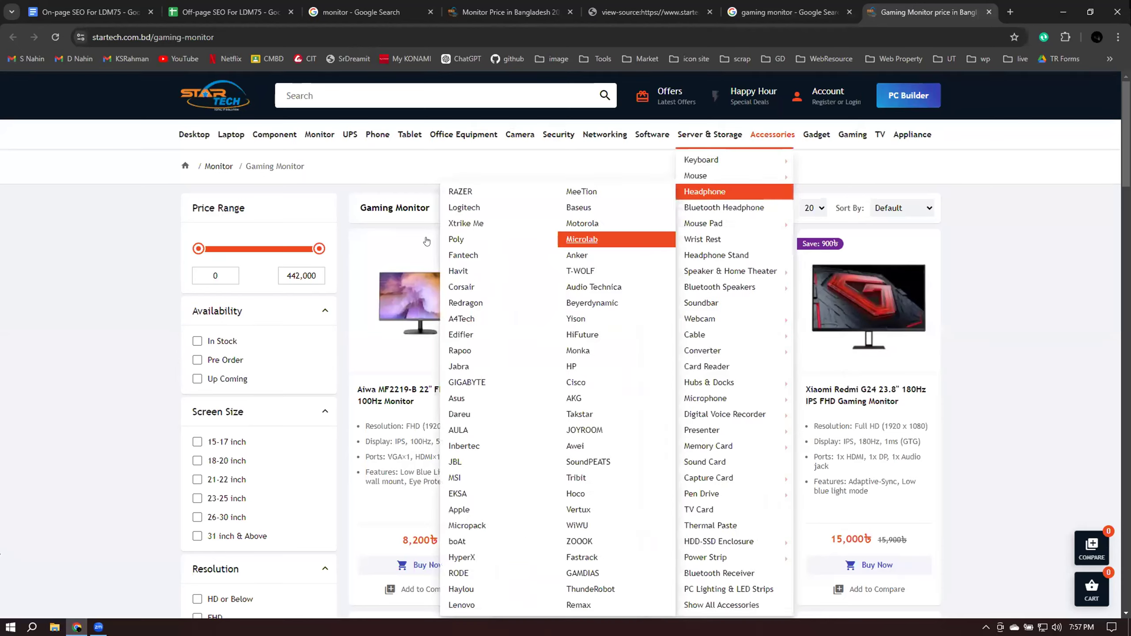
pyautogui.rightClick(1004, 202)
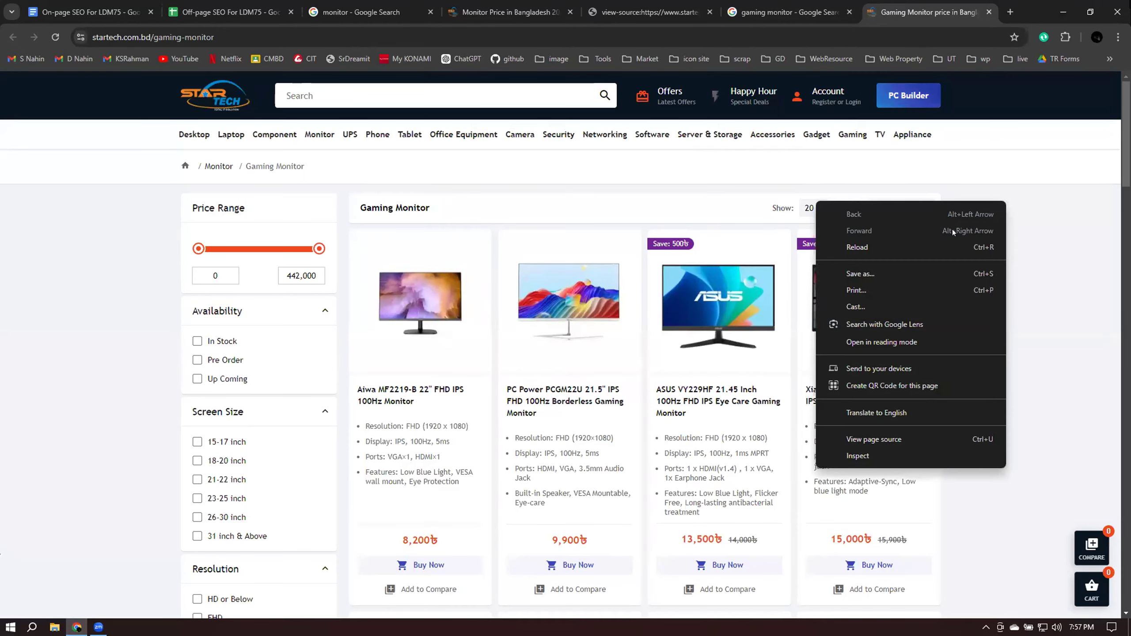
pyautogui.click(888, 436)
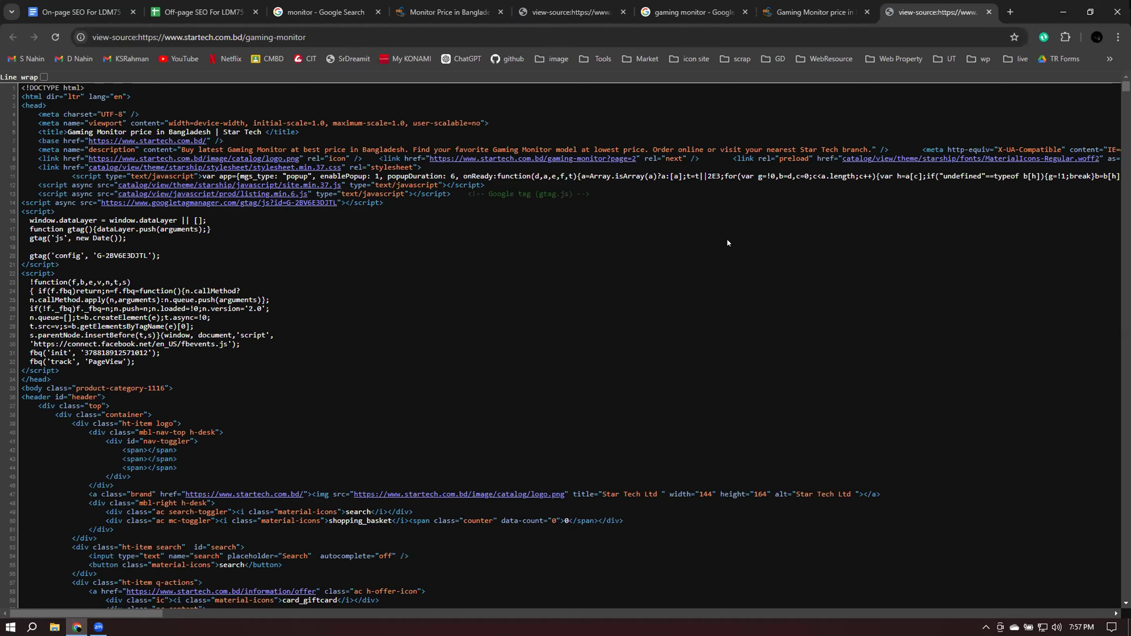
pyautogui.hotkey('ctrl', 'f')
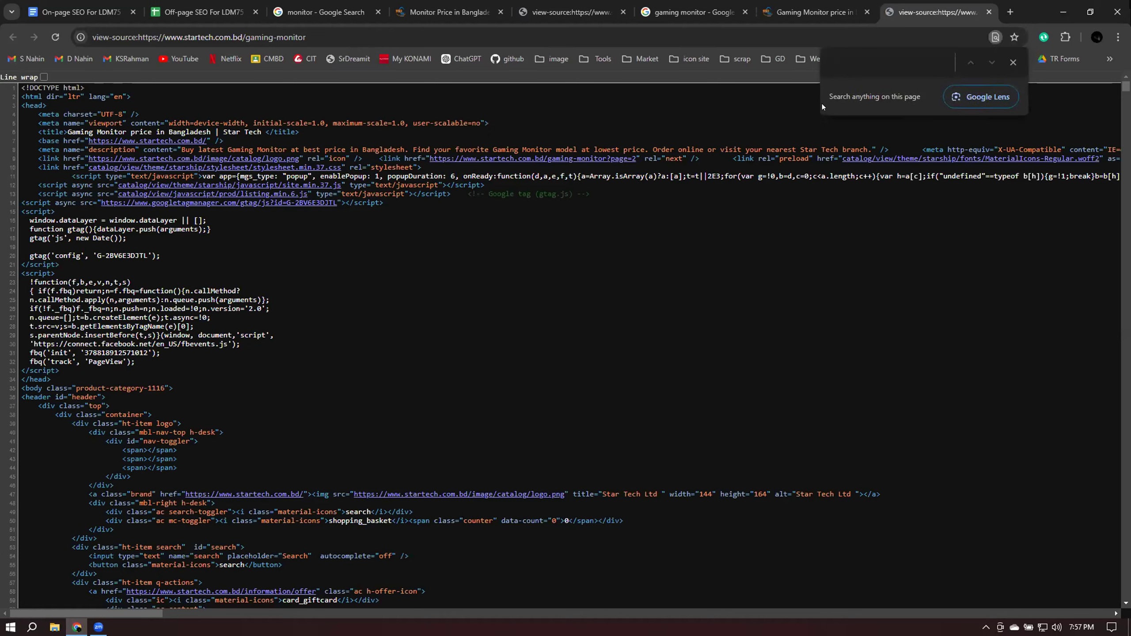
pyautogui.rightClick(852, 62)
pyautogui.click(890, 154)
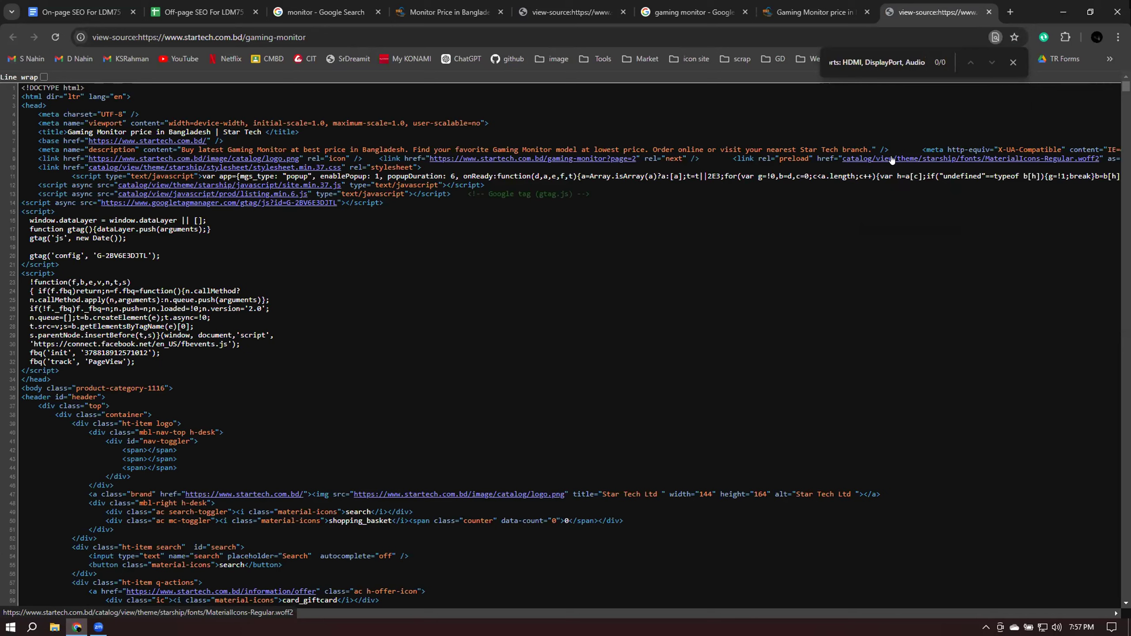
pyautogui.click(1011, 62)
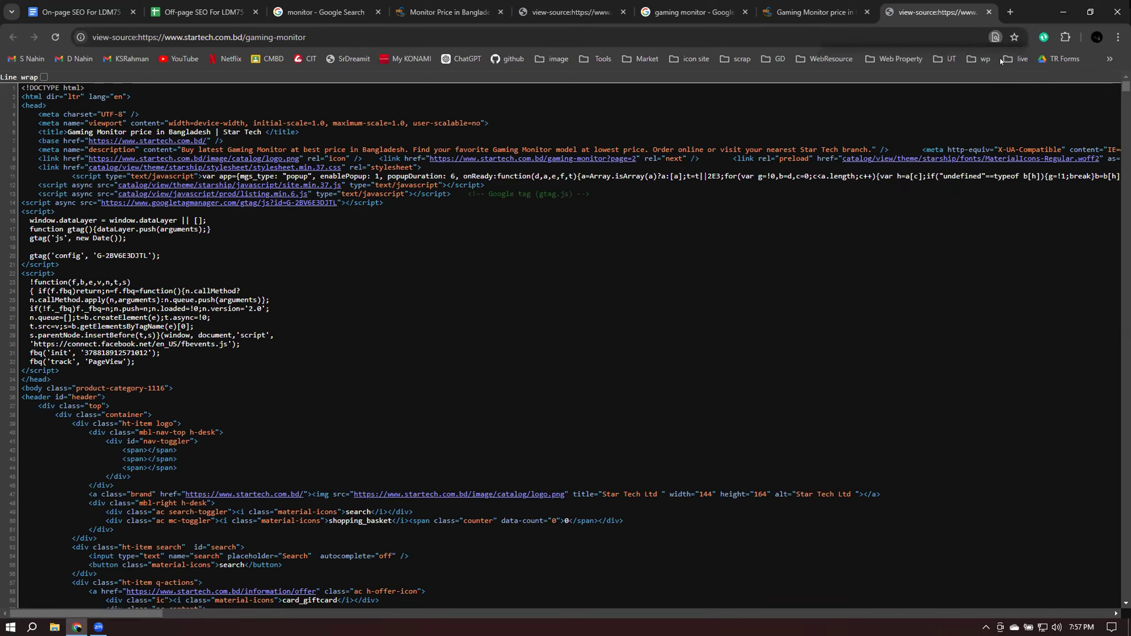
# Copy the product name from Star Tech's snippet and search the gaming monitor page source for "Philips Evnia 24M1N3200ZA"
pyautogui.click(823, 9)
pyautogui.click(670, 4)
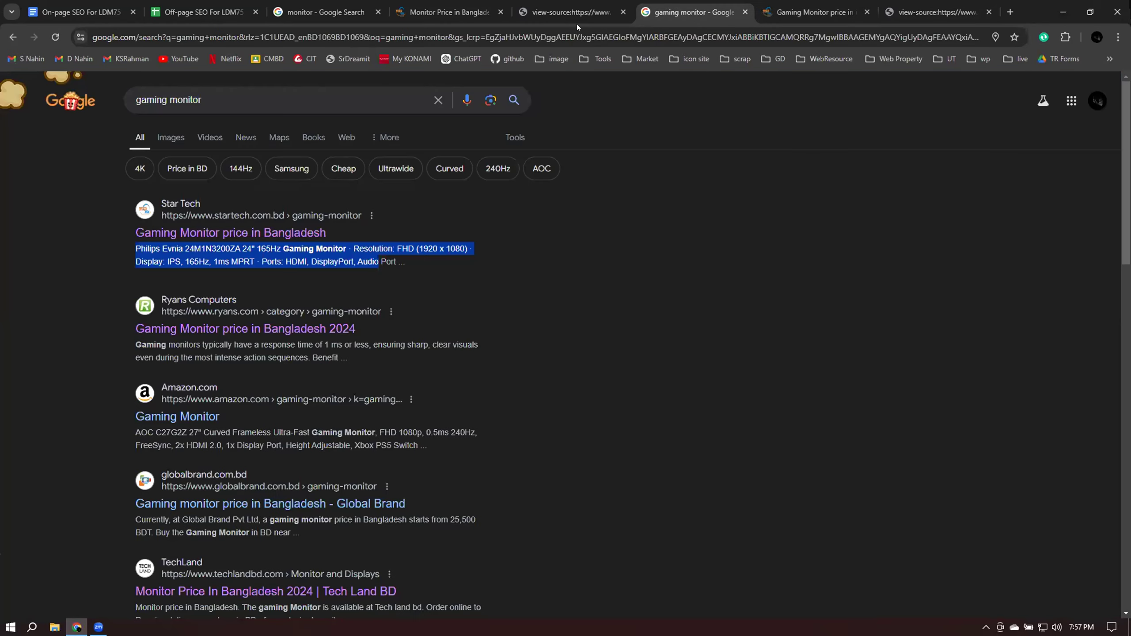
pyautogui.click(132, 243)
pyautogui.moveTo(134, 248); pyautogui.dragTo(251, 244)
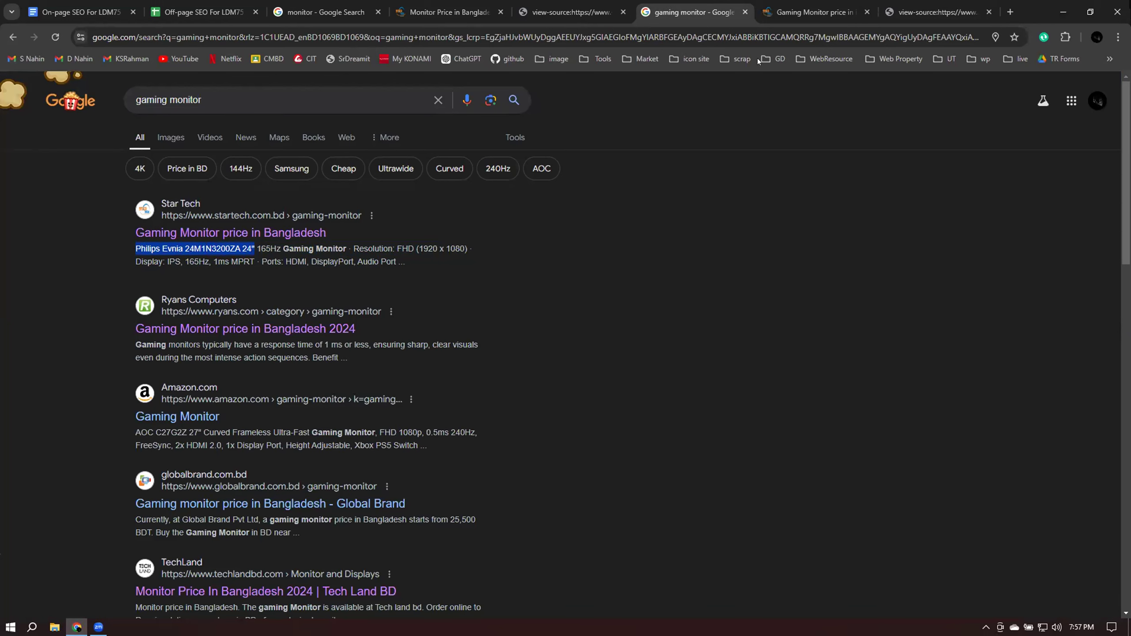
pyautogui.click(913, 10)
pyautogui.rightClick(707, 227)
pyautogui.click(680, 228)
pyautogui.hotkey('ctrl', 'f')
pyautogui.write('Philips Evnia 24M1N3200ZA 24"')
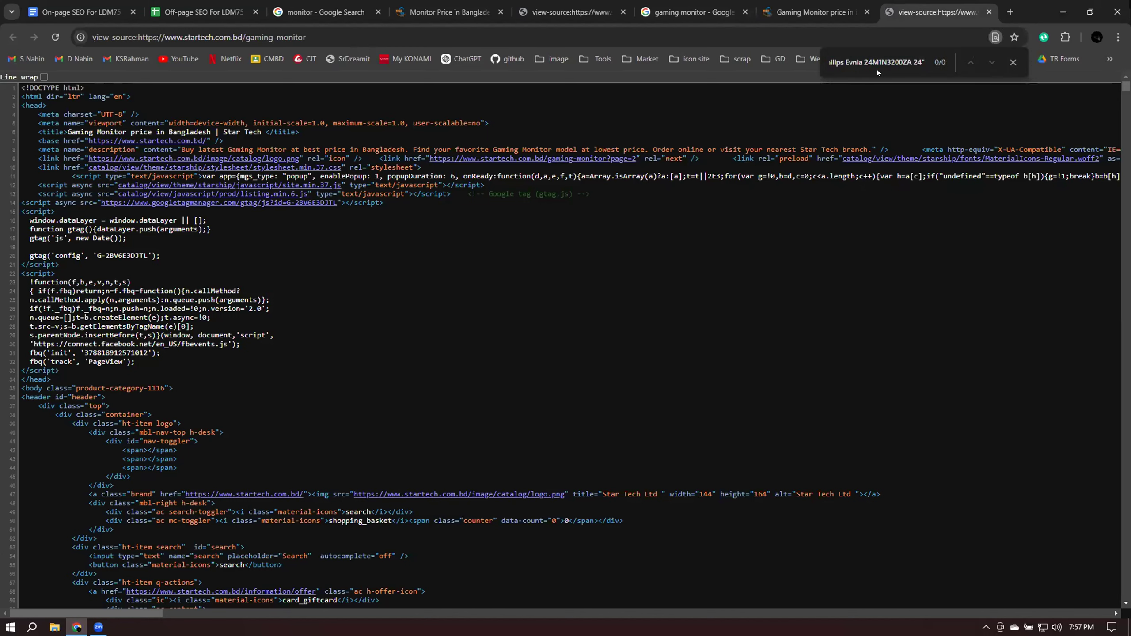
pyautogui.press('BackSpace')
pyautogui.press('BackSpace')
pyautogui.press('BackSpace')
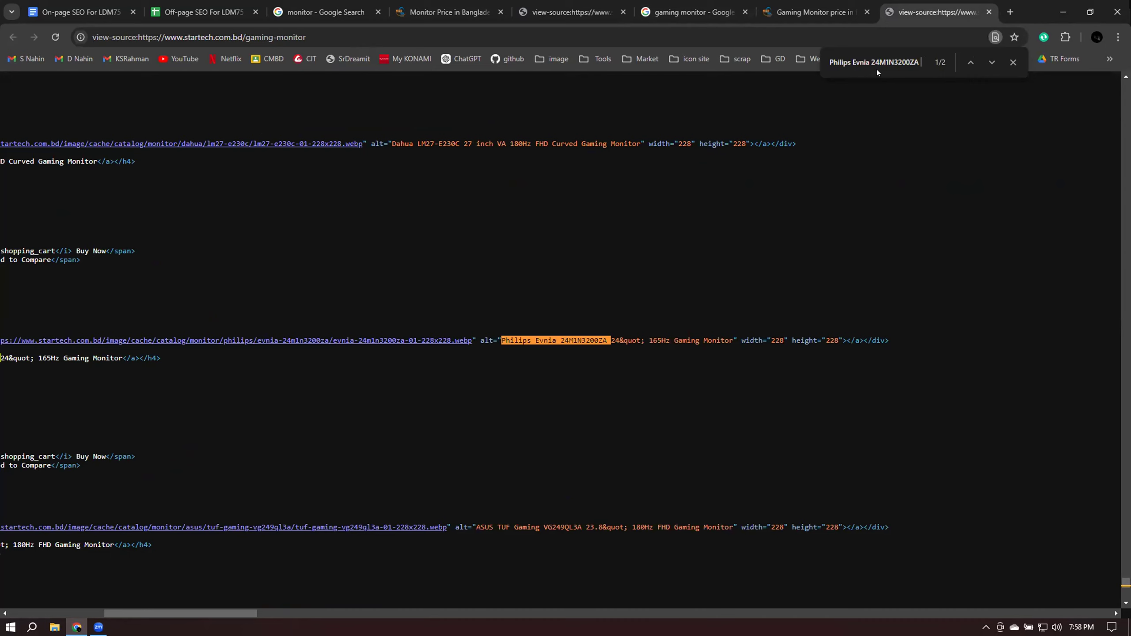
# Clear and close the page search and return to the beginning of the gaming monitor page source
pyautogui.press('BackSpace')
pyautogui.press('BackSpace')
pyautogui.press('BackSpace')
pyautogui.press('BackSpace')
pyautogui.press('BackSpace')
pyautogui.press('BackSpace')
pyautogui.press('BackSpace')
pyautogui.press('BackSpace')
pyautogui.press('BackSpace')
pyautogui.press('BackSpace')
pyautogui.press('BackSpace')
pyautogui.press('BackSpace')
pyautogui.press('BackSpace')
pyautogui.press('BackSpace')
pyautogui.press('BackSpace')
pyautogui.press('BackSpace')
pyautogui.press('BackSpace')
pyautogui.press('BackSpace')
pyautogui.press('BackSpace')
pyautogui.press('BackSpace')
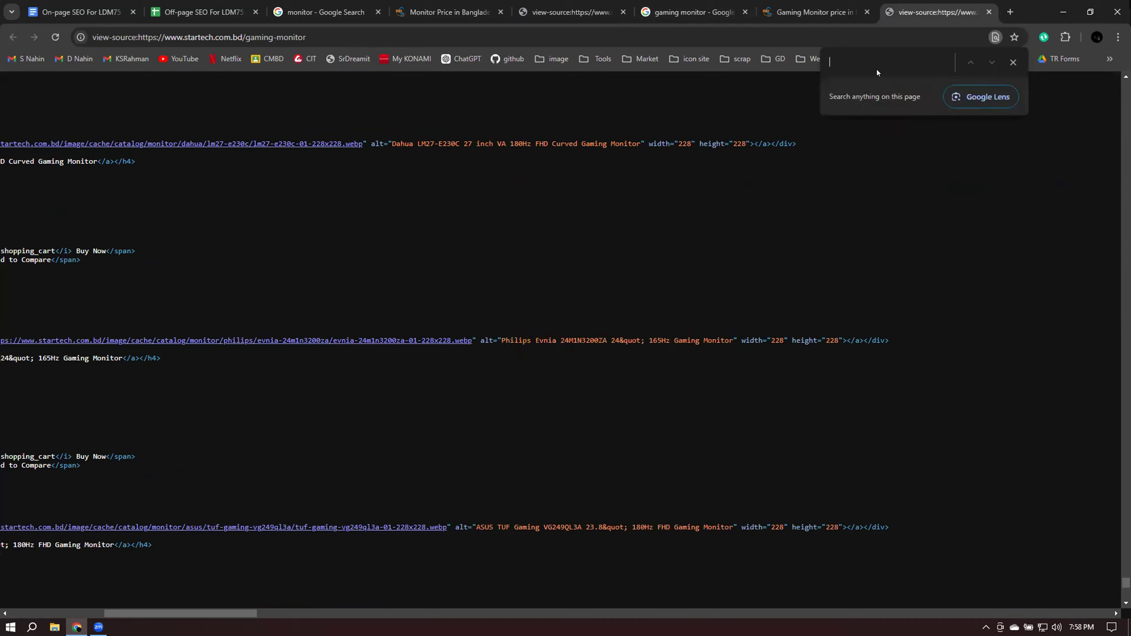
pyautogui.click(1012, 62)
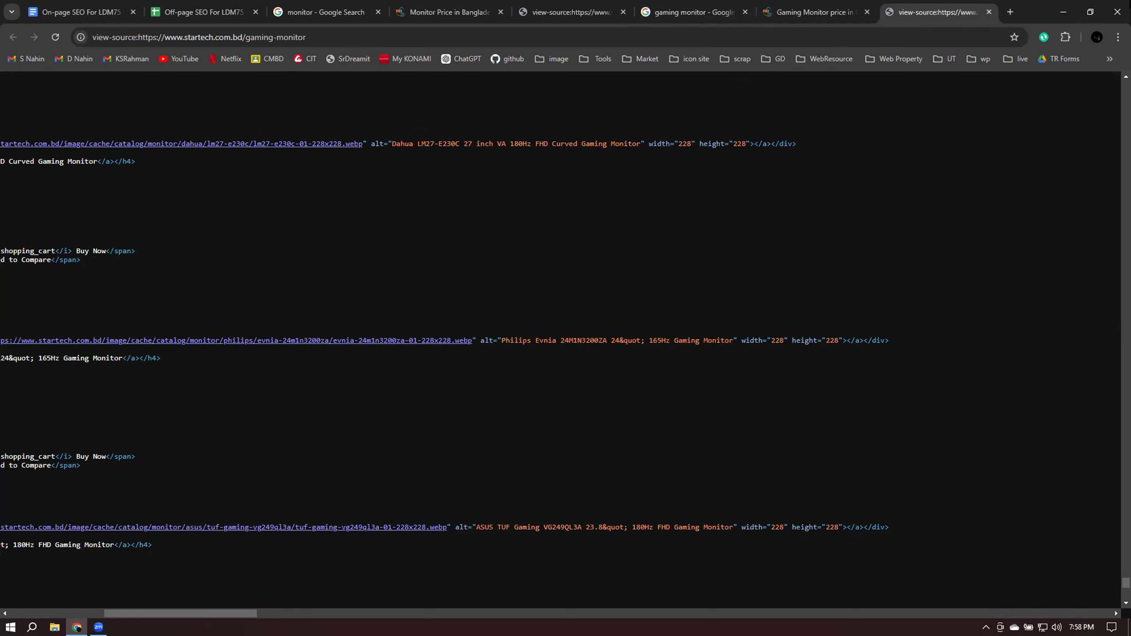
pyautogui.hotkey('ctrl', 'Home')
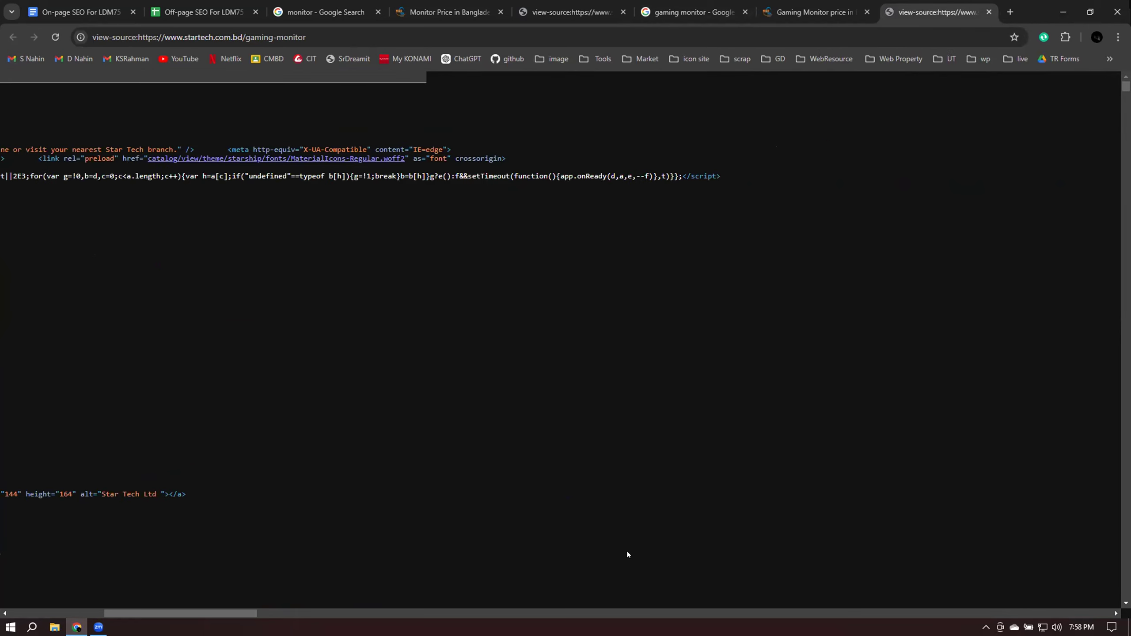
# Examine the meta description tag and its content in the gaming monitor page source
pyautogui.moveTo(246, 614); pyautogui.dragTo(89, 614)
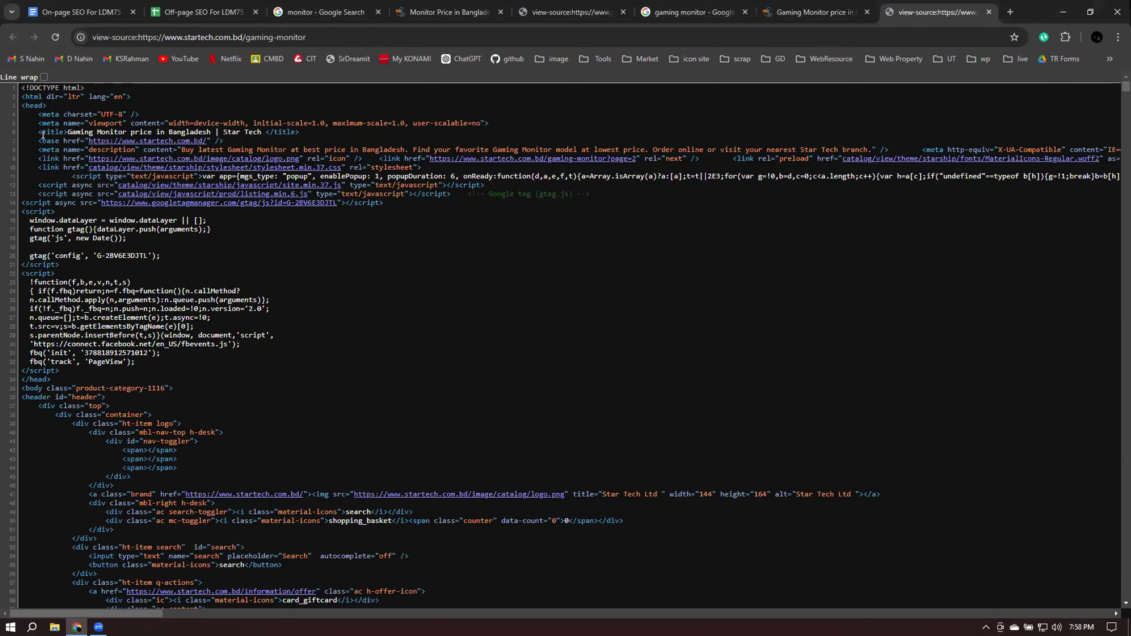
pyautogui.moveTo(38, 148); pyautogui.dragTo(873, 157)
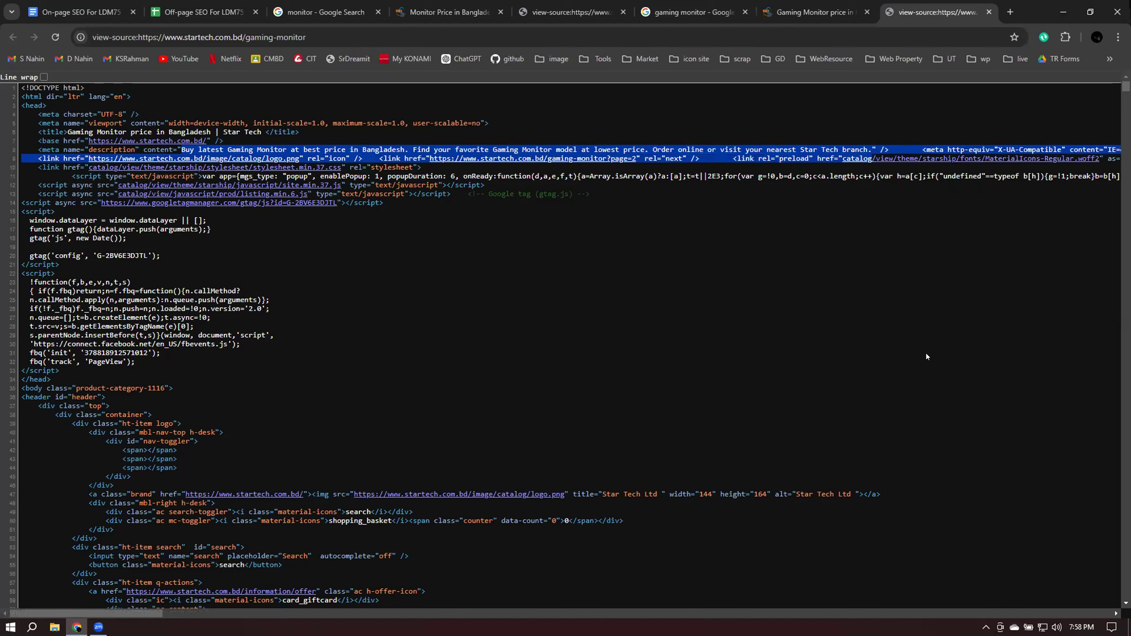
pyautogui.click(531, 270)
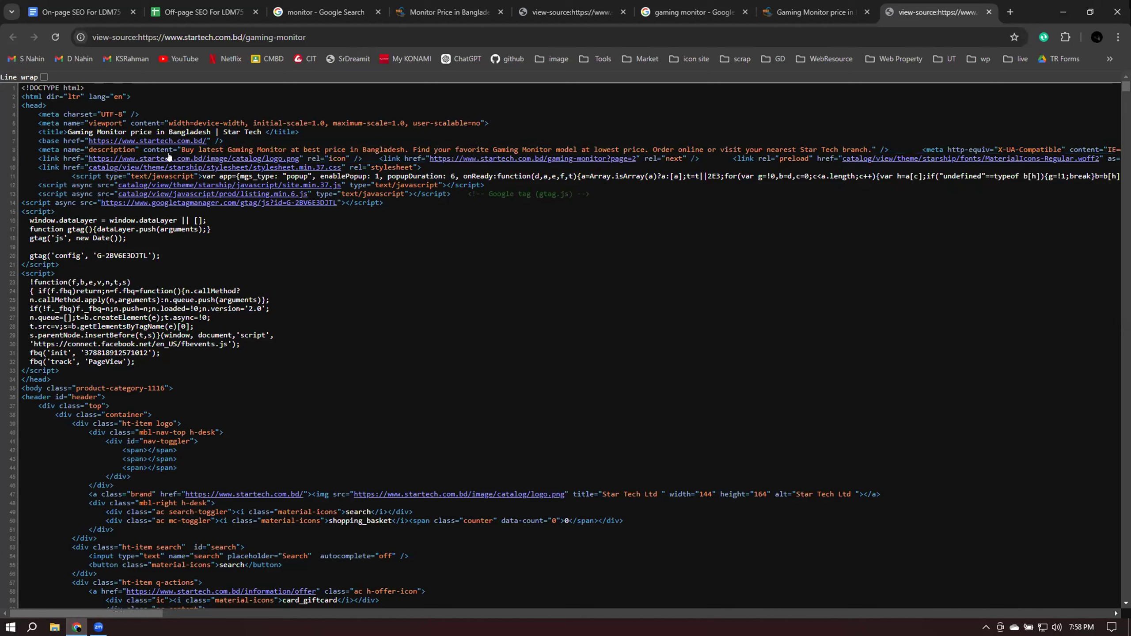
pyautogui.moveTo(366, 150); pyautogui.dragTo(554, 147)
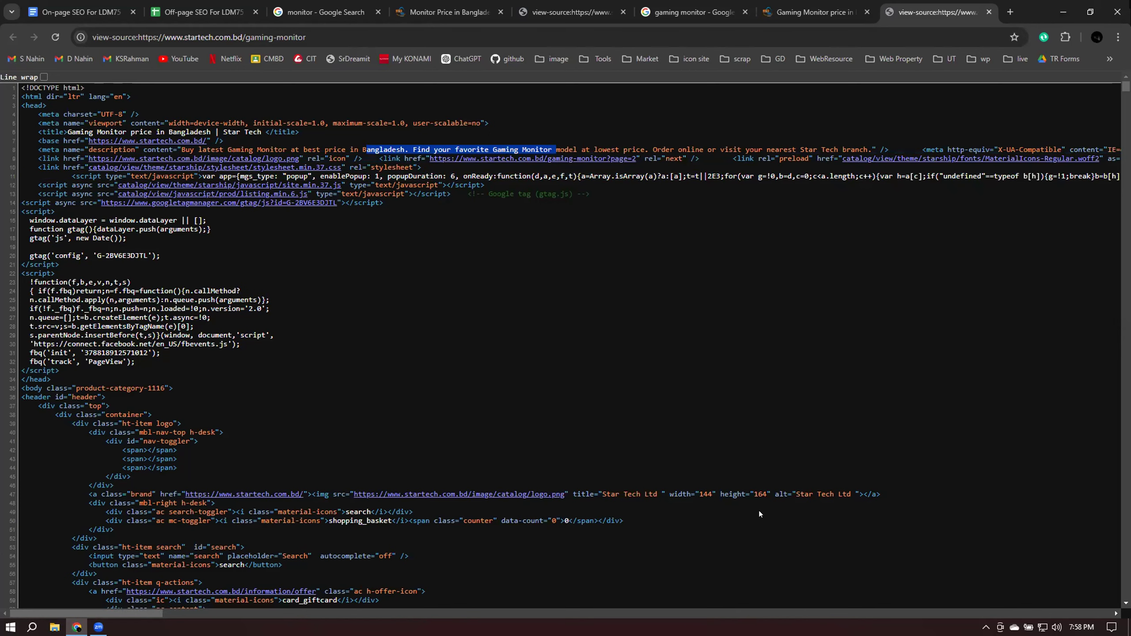
pyautogui.moveTo(135, 610); pyautogui.dragTo(78, 589)
pyautogui.click(177, 146)
pyautogui.moveTo(39, 149); pyautogui.dragTo(133, 149)
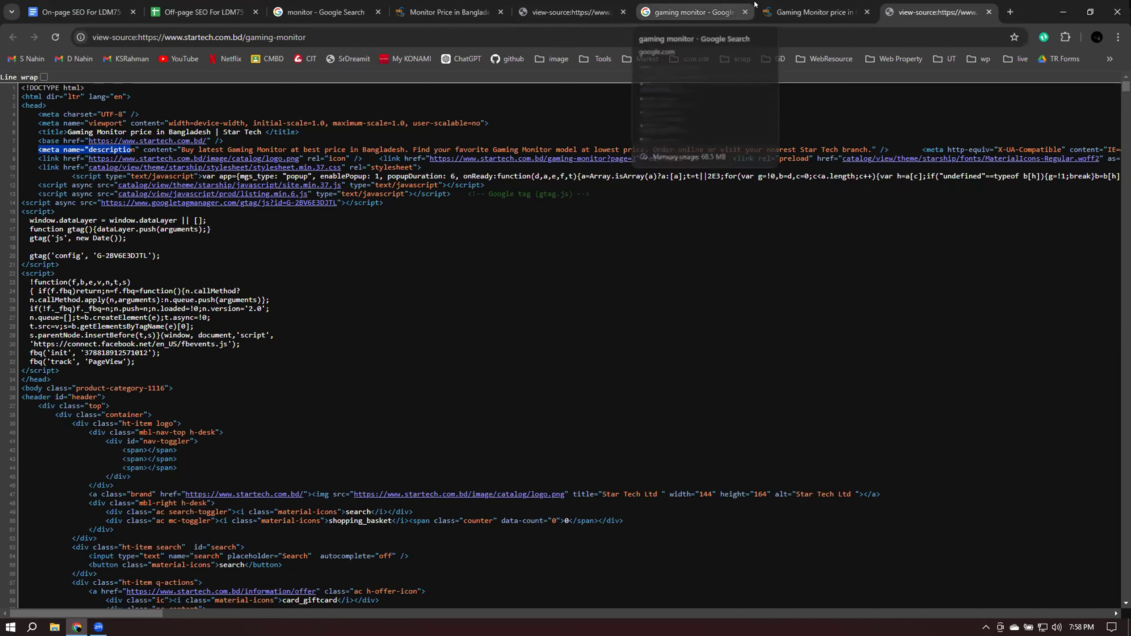
# Return to the gaming monitor search results and review the snippet under Star Tech's listing
pyautogui.click(810, 12)
pyautogui.click(700, 5)
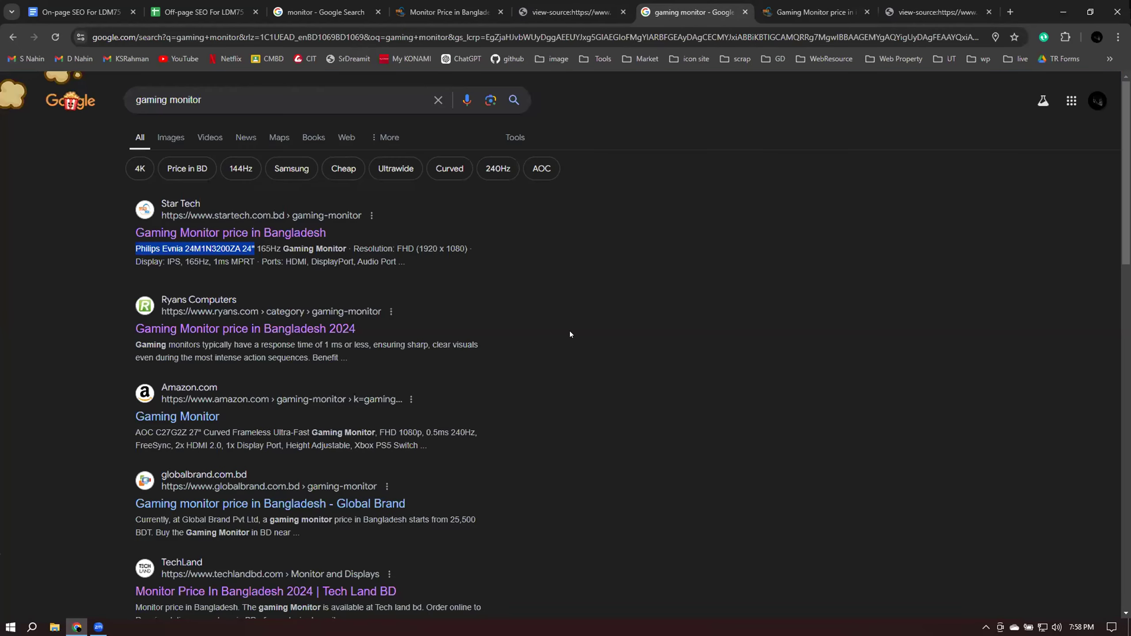
pyautogui.click(268, 271)
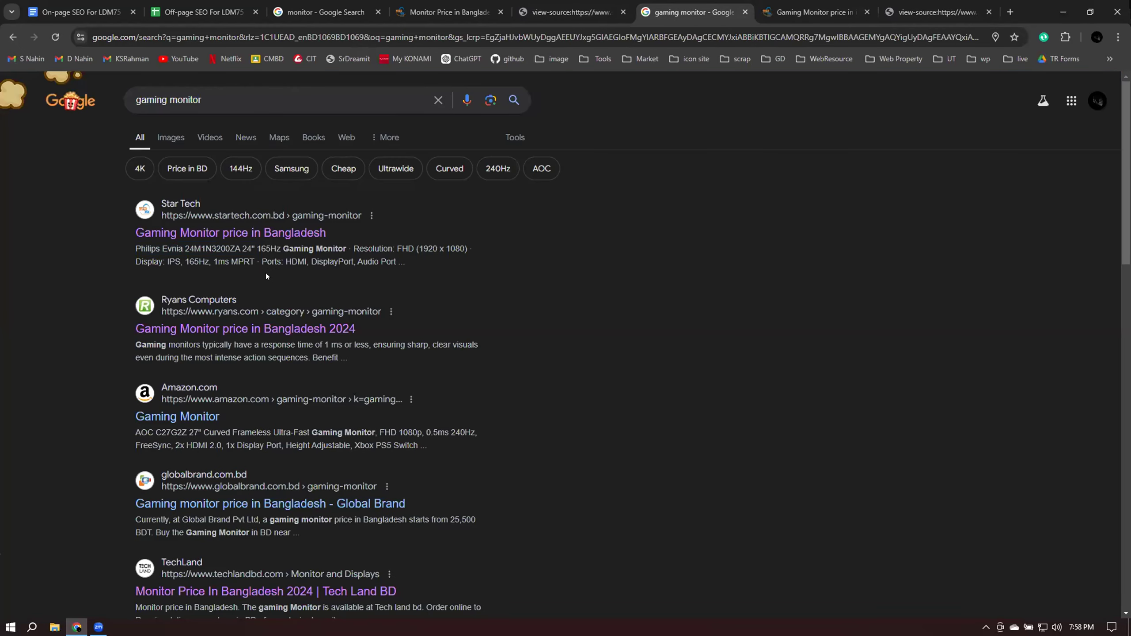
# Compare Star Tech's snippet in the "monitor" search results with the meta description in the monitor page source and the page's visible text
pyautogui.hotkey('ctrl', 'shift', 'Tab')
pyautogui.hotkey('ctrl', 'shift', 'Tab')
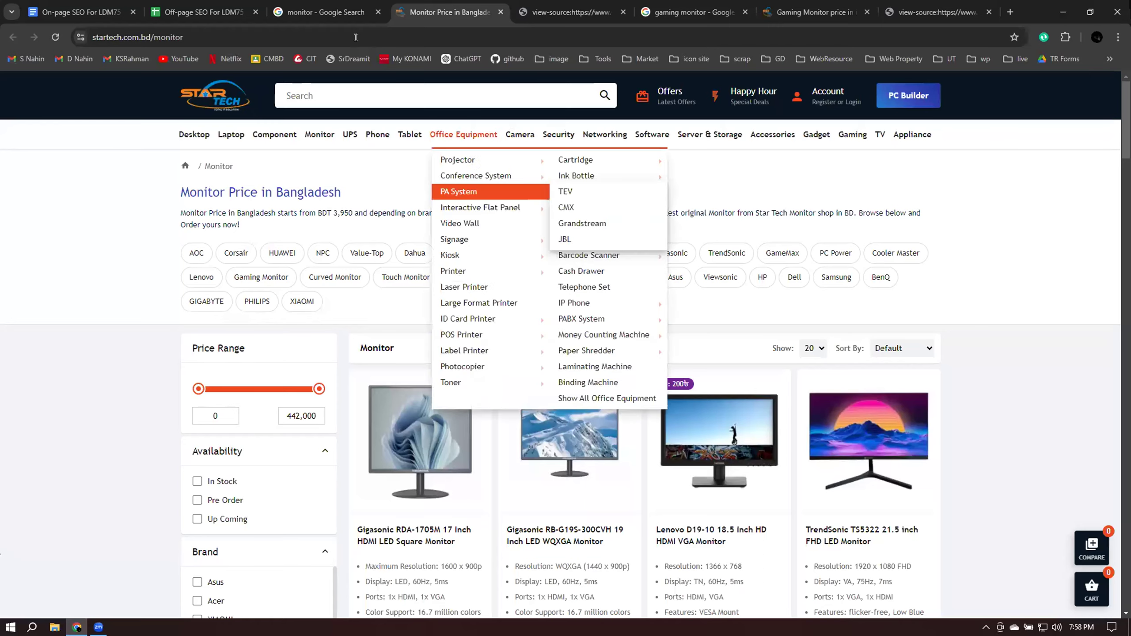
pyautogui.hotkey('ctrl', 'shift', 'Tab')
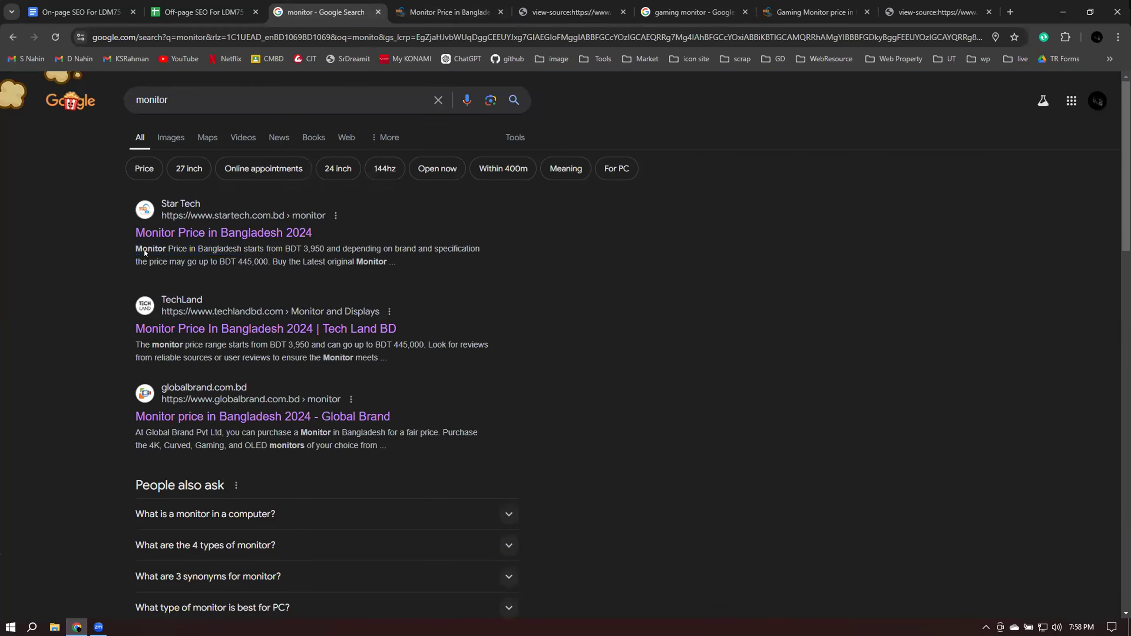
pyautogui.moveTo(229, 249); pyautogui.dragTo(239, 249)
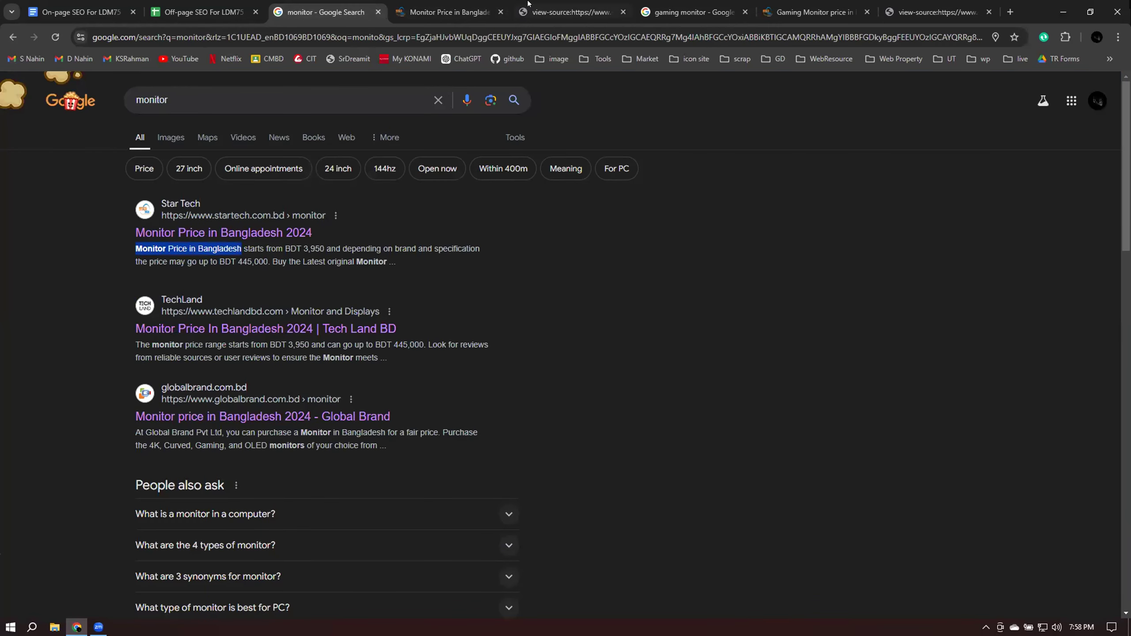
pyautogui.click(471, 12)
pyautogui.click(557, 12)
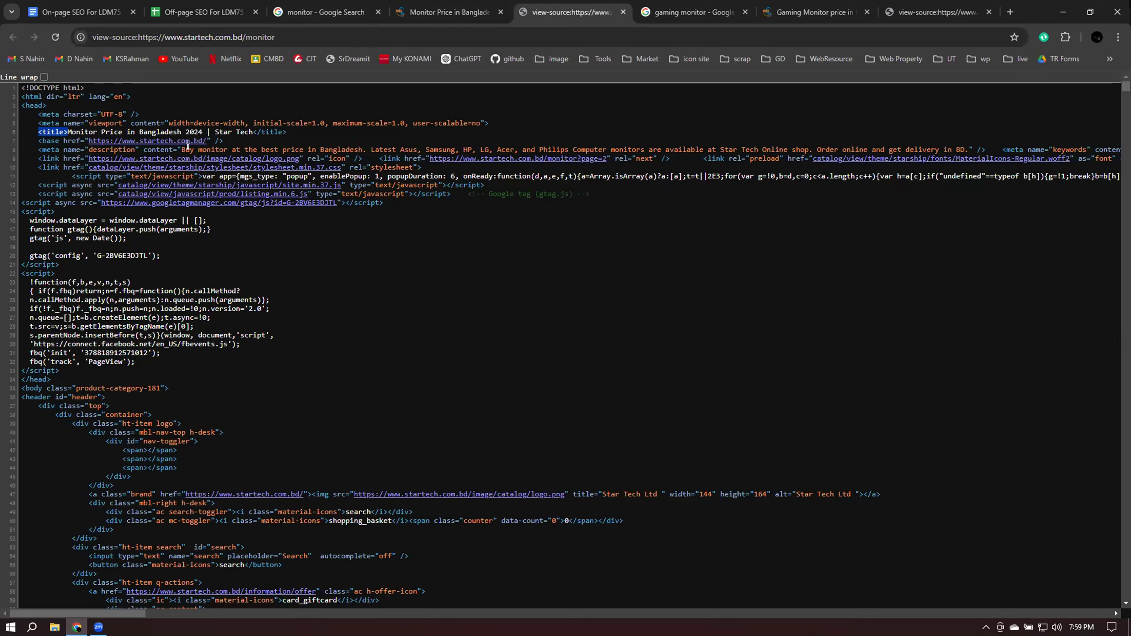
pyautogui.moveTo(180, 147); pyautogui.dragTo(568, 148)
pyautogui.click(445, 11)
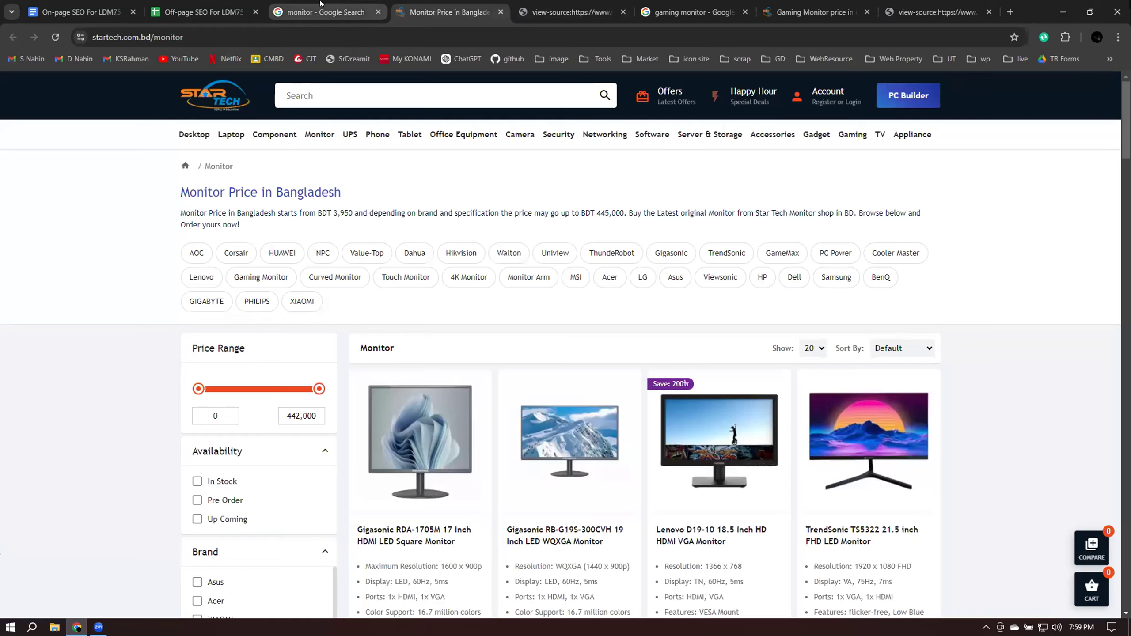
pyautogui.click(325, 12)
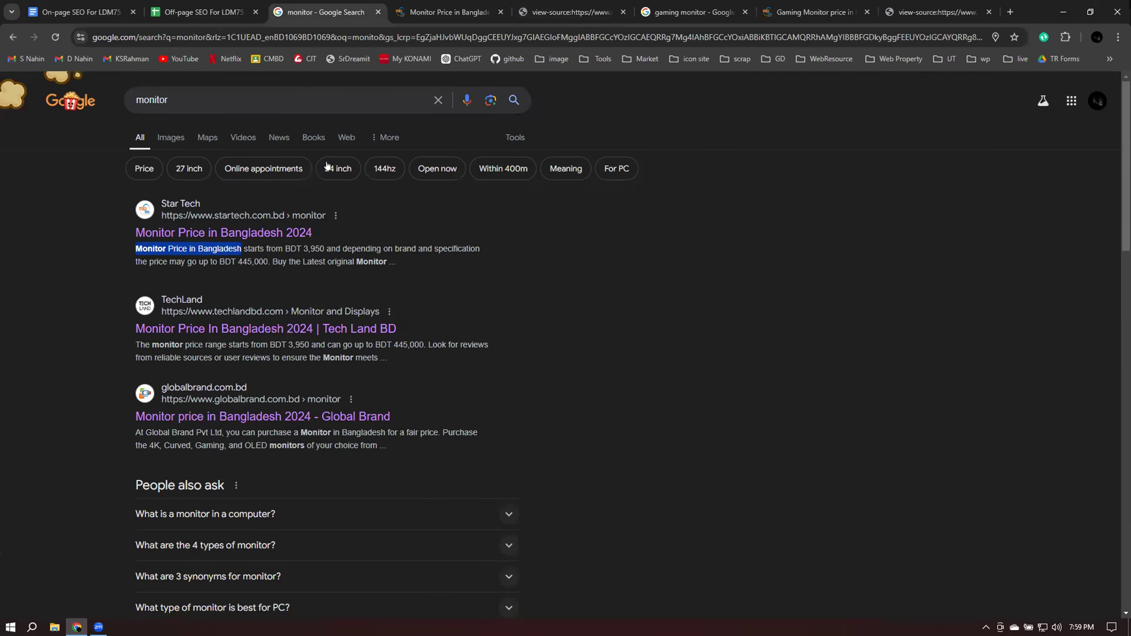
pyautogui.click(776, 362)
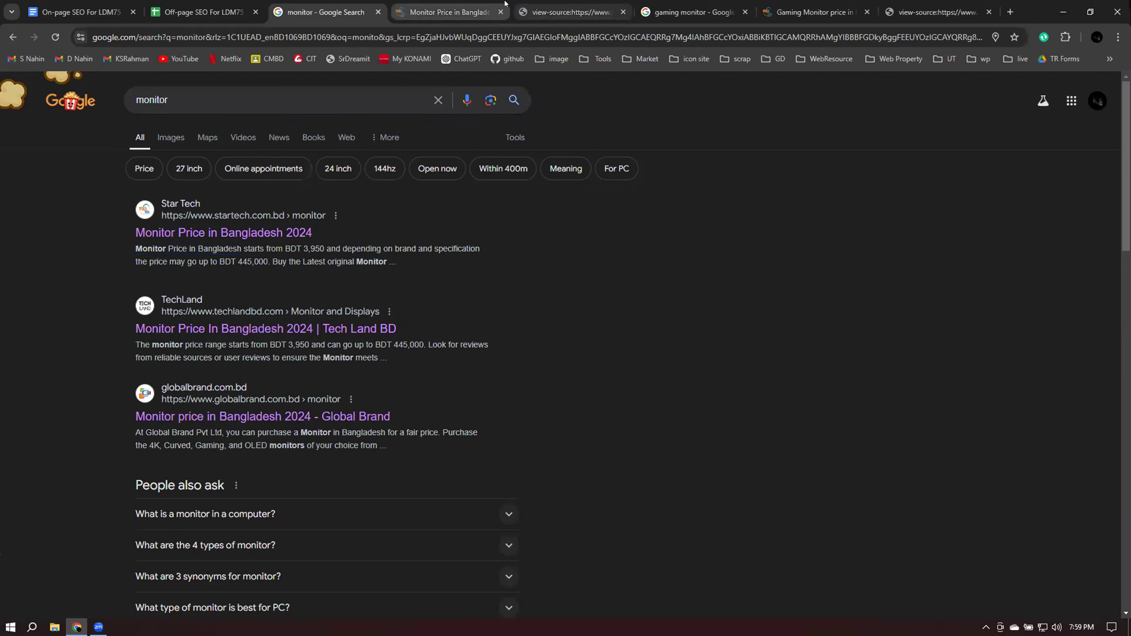
# Replace the "monitor" query and search Google for "startech"
pyautogui.click(183, 95)
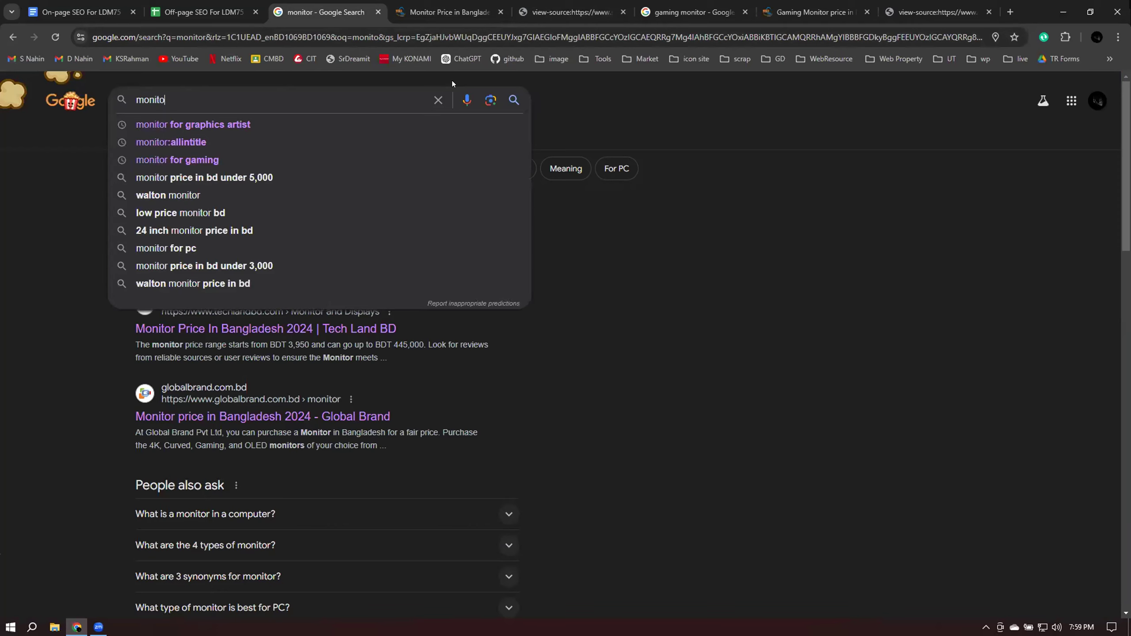
pyautogui.press('BackSpace')
pyautogui.press('BackSpace')
pyautogui.press('BackSpace')
pyautogui.press('BackSpace')
pyautogui.press('BackSpace')
pyautogui.press('BackSpace')
pyautogui.write('astart')
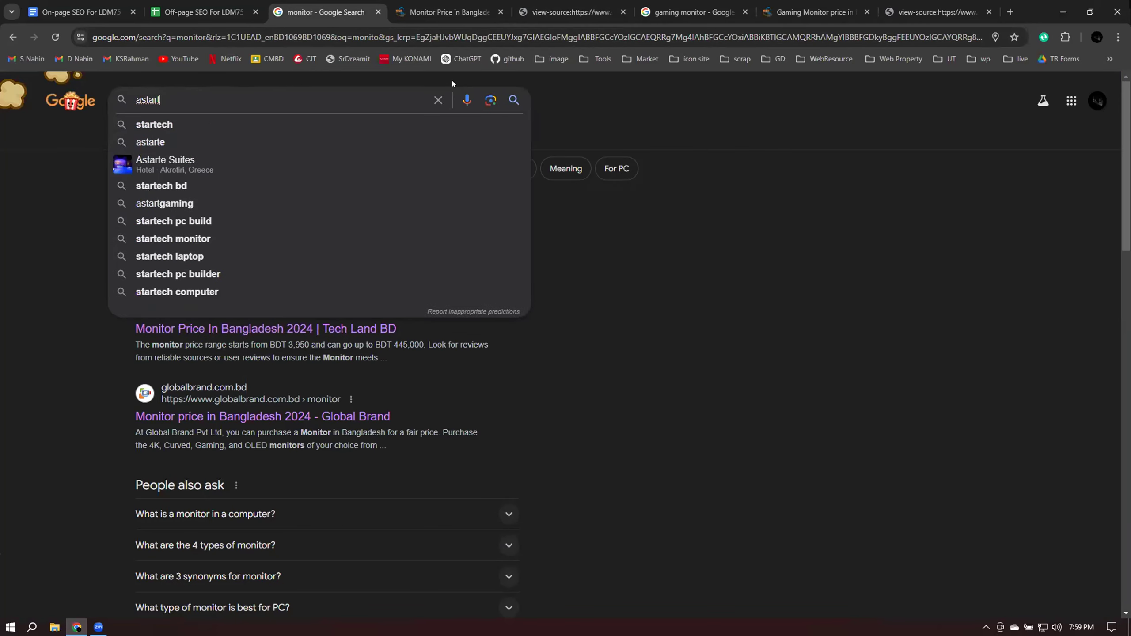
pyautogui.press('Down')
pyautogui.press('Return')
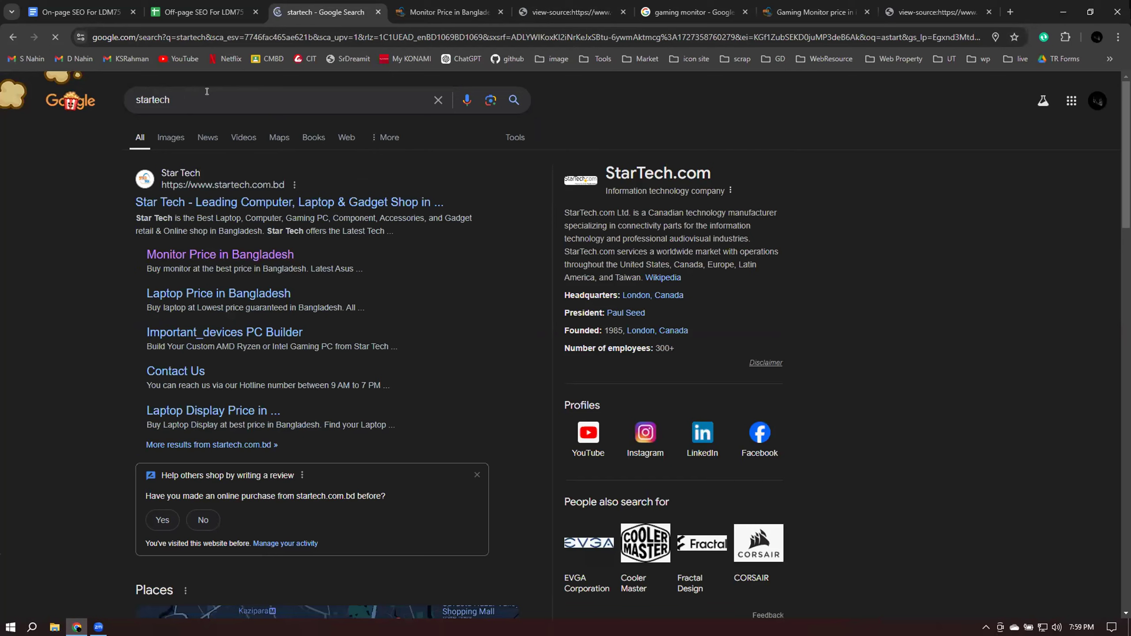
# Search Google for "monitor price in bangladesh" using the corrected spelling and review the starting price in Star Tech's snippet
pyautogui.click(191, 91)
pyautogui.write('mo')
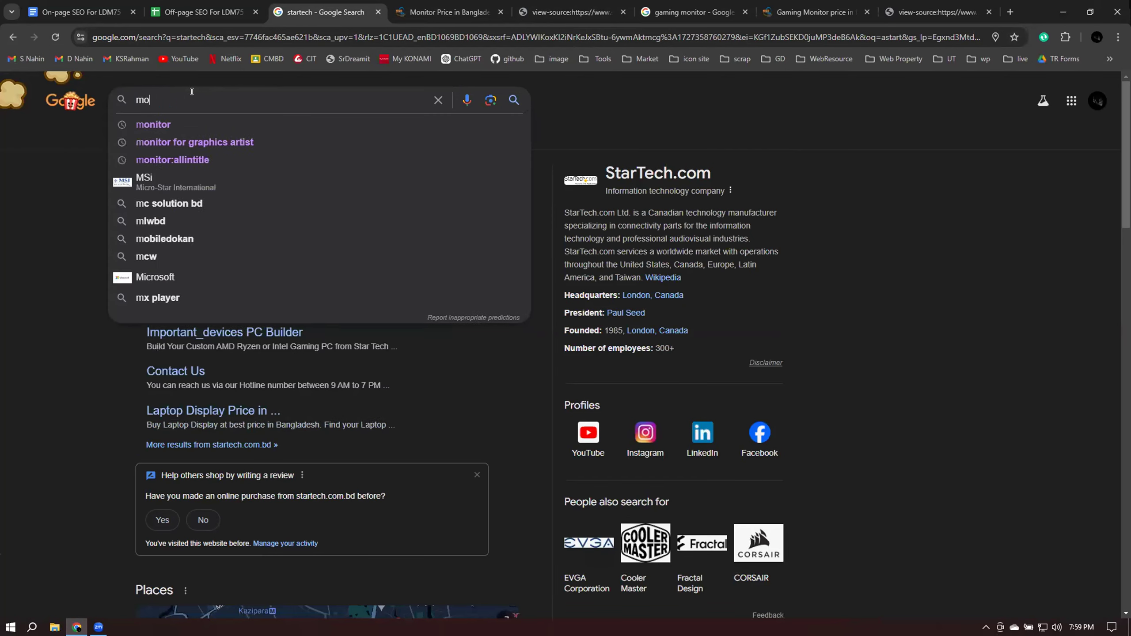
pyautogui.write('nitor price i')
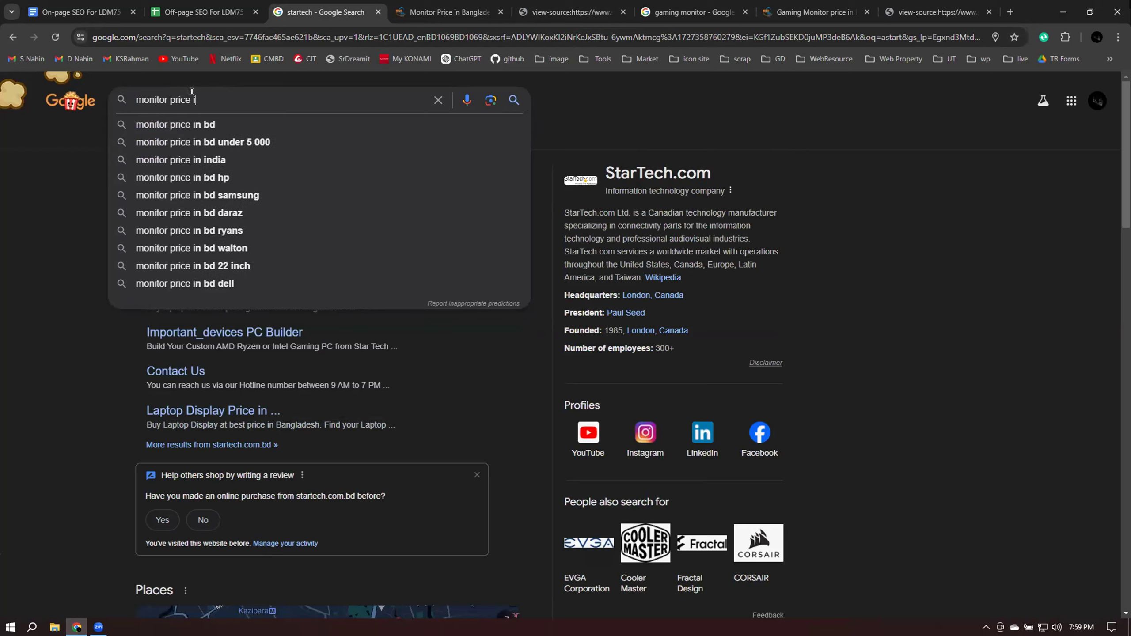
pyautogui.write('in bangladesh')
pyautogui.press('Return')
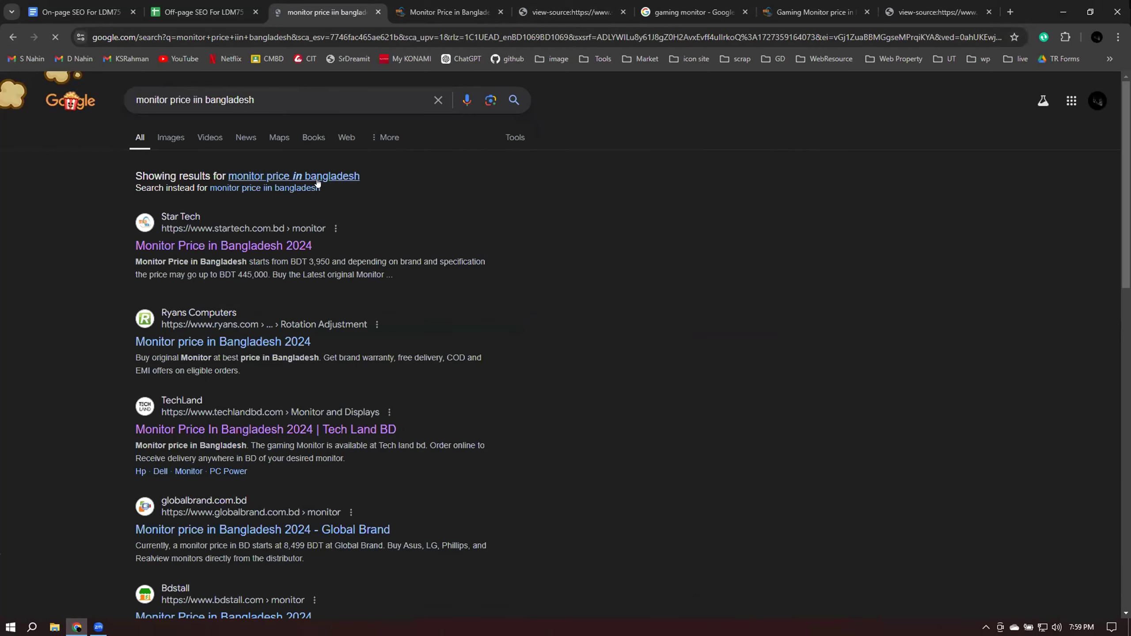
pyautogui.click(317, 177)
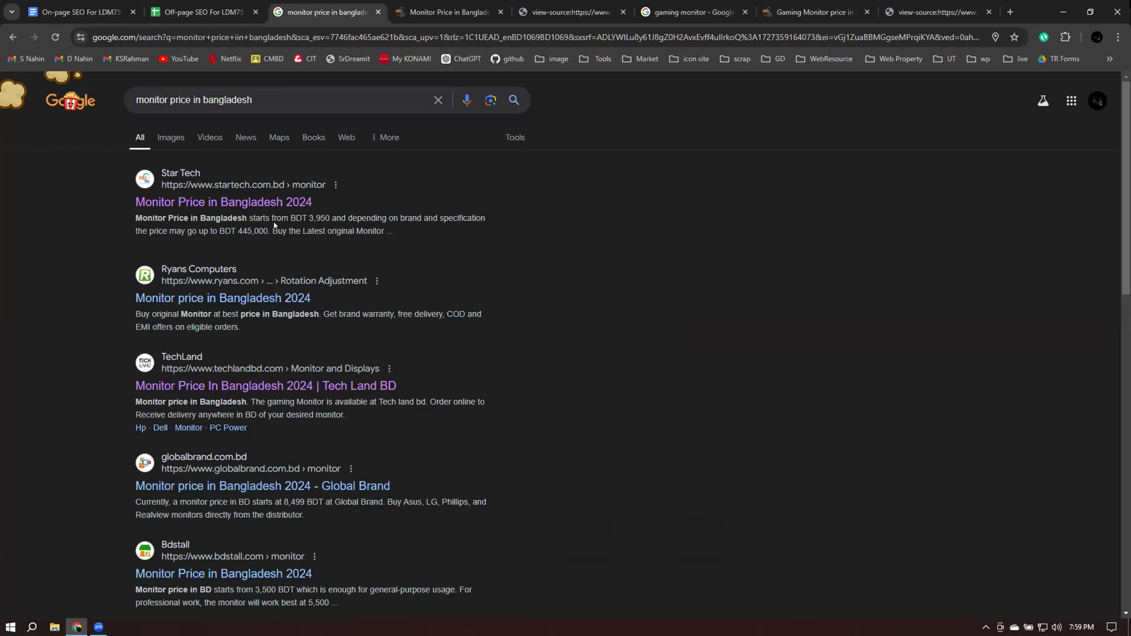
pyautogui.moveTo(309, 218); pyautogui.dragTo(330, 216)
pyautogui.click(664, 220)
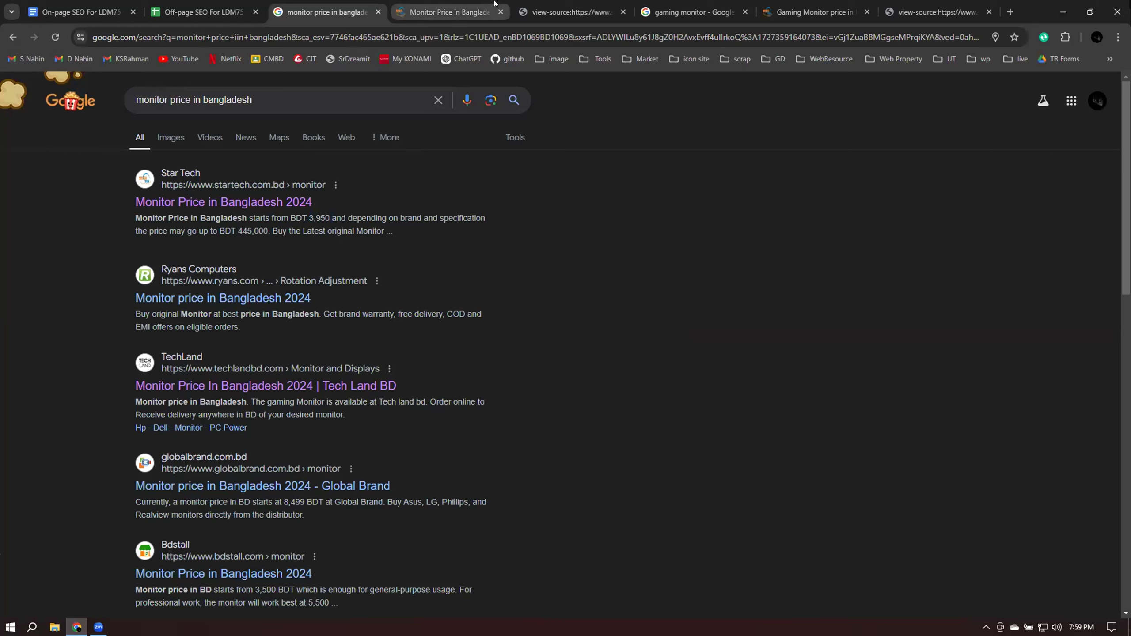
# Close the five Star Tech, page source and gaming monitor tabs after the current search results
pyautogui.click(500, 12)
pyautogui.click(500, 12)
pyautogui.click(500, 12)
pyautogui.click(500, 12)
pyautogui.click(500, 12)
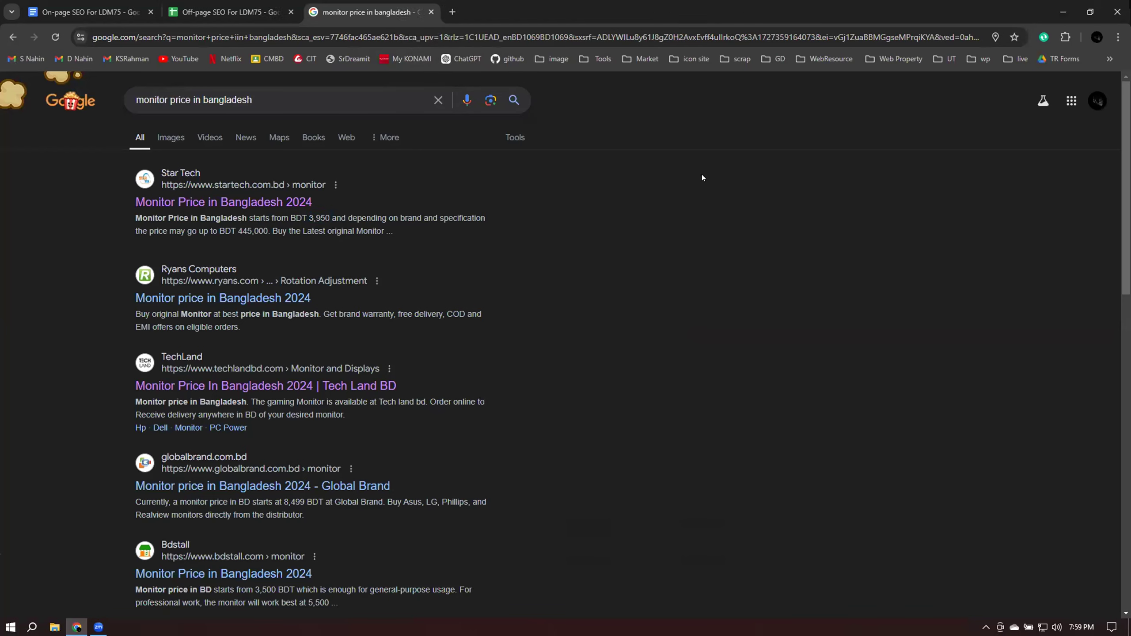
# Open Star Tech's monitor result in a new tab and compare its search snippet with the page's intro paragraph
pyautogui.rightClick(200, 203)
pyautogui.click(224, 216)
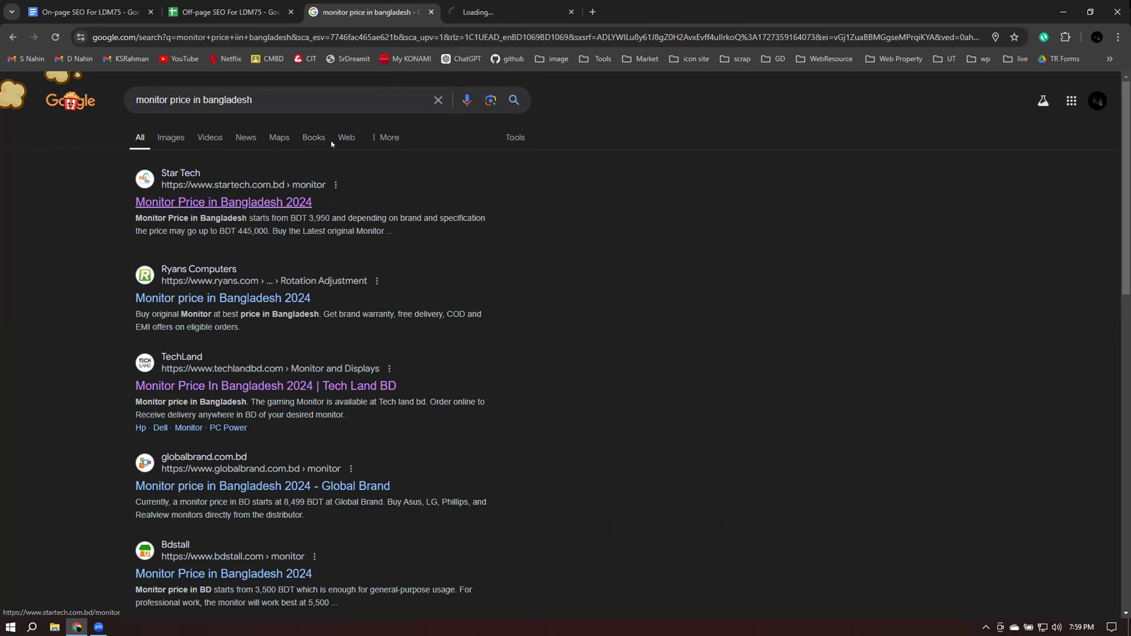
pyautogui.moveTo(133, 212); pyautogui.dragTo(438, 241)
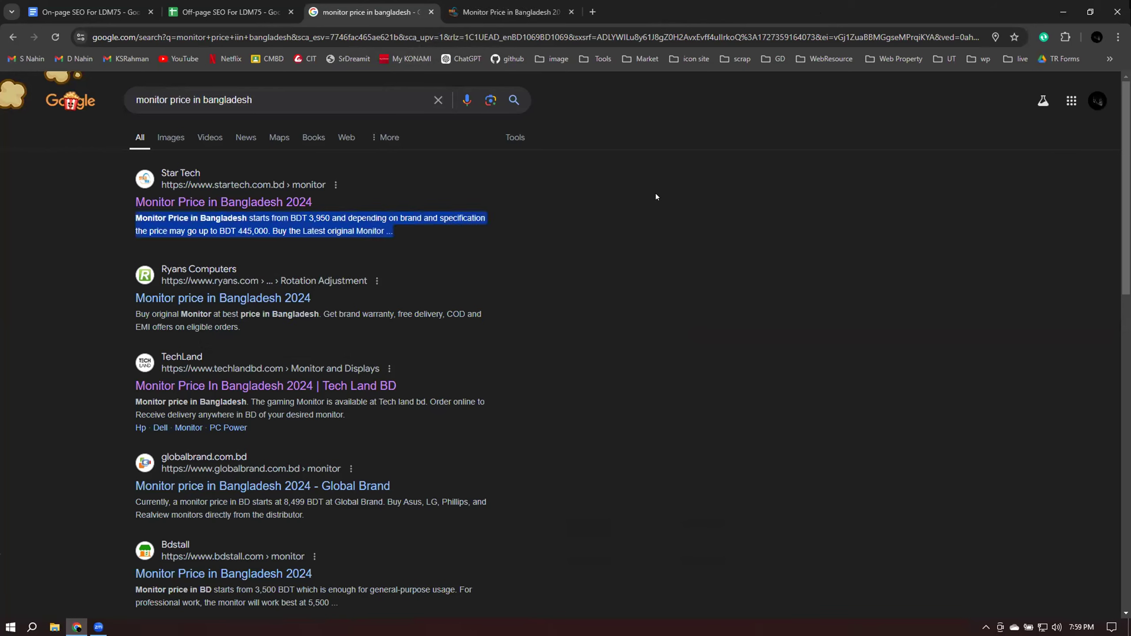
pyautogui.click(514, 8)
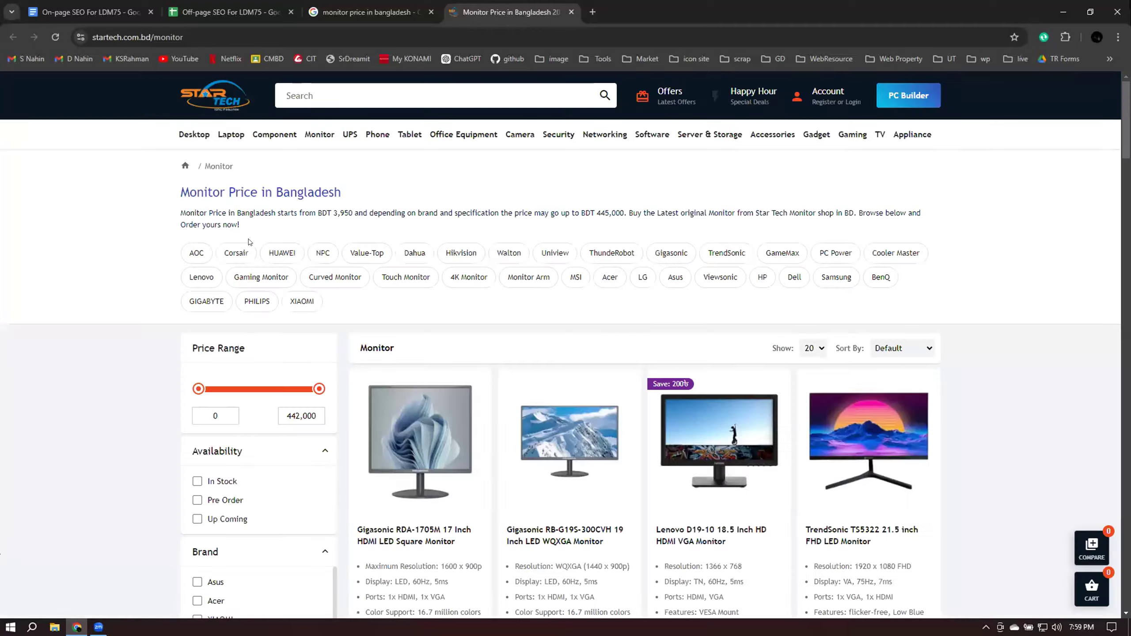
pyautogui.rightClick(1002, 191)
pyautogui.click(298, 220)
pyautogui.moveTo(264, 213); pyautogui.dragTo(358, 210)
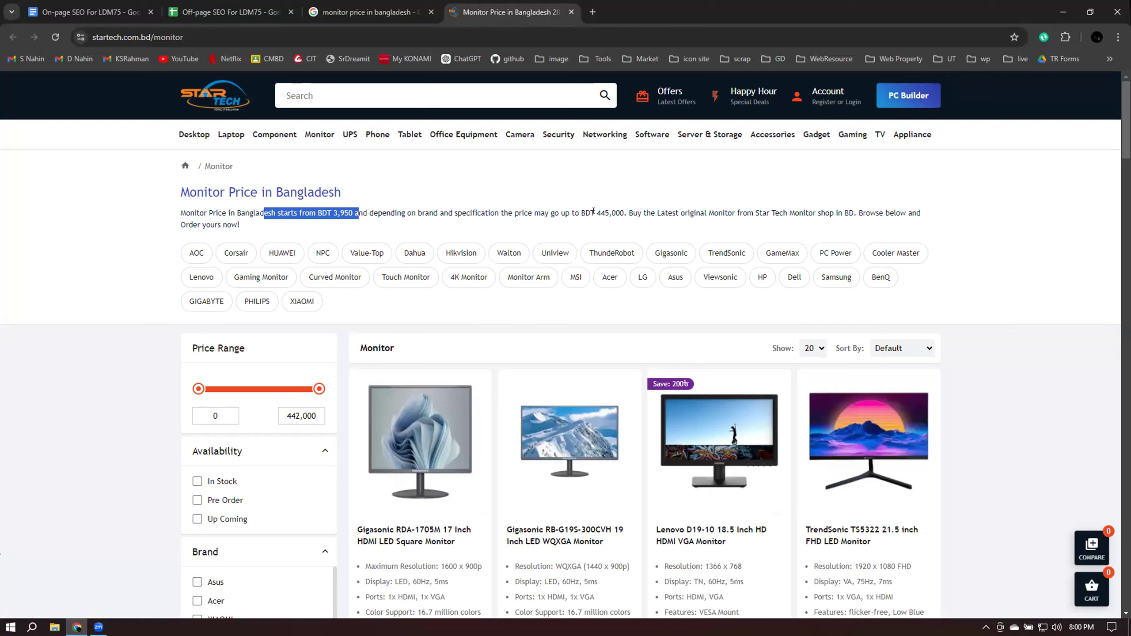
# Open the page source of Star Tech's monitor page and inspect the meta description content
pyautogui.click(789, 206)
pyautogui.rightClick(790, 206)
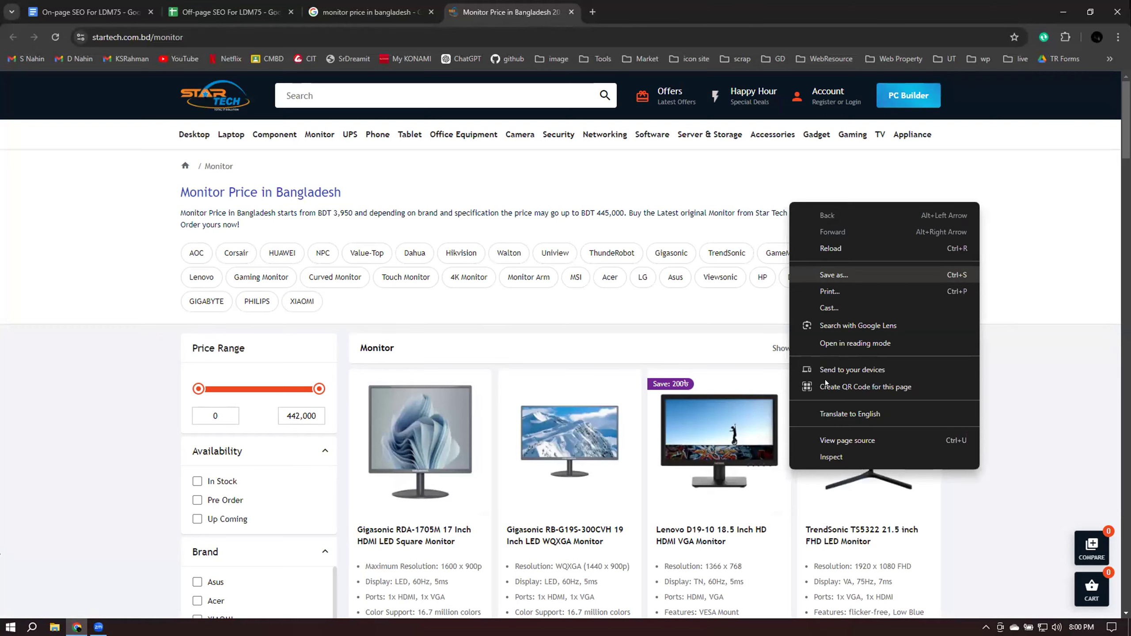
pyautogui.click(832, 440)
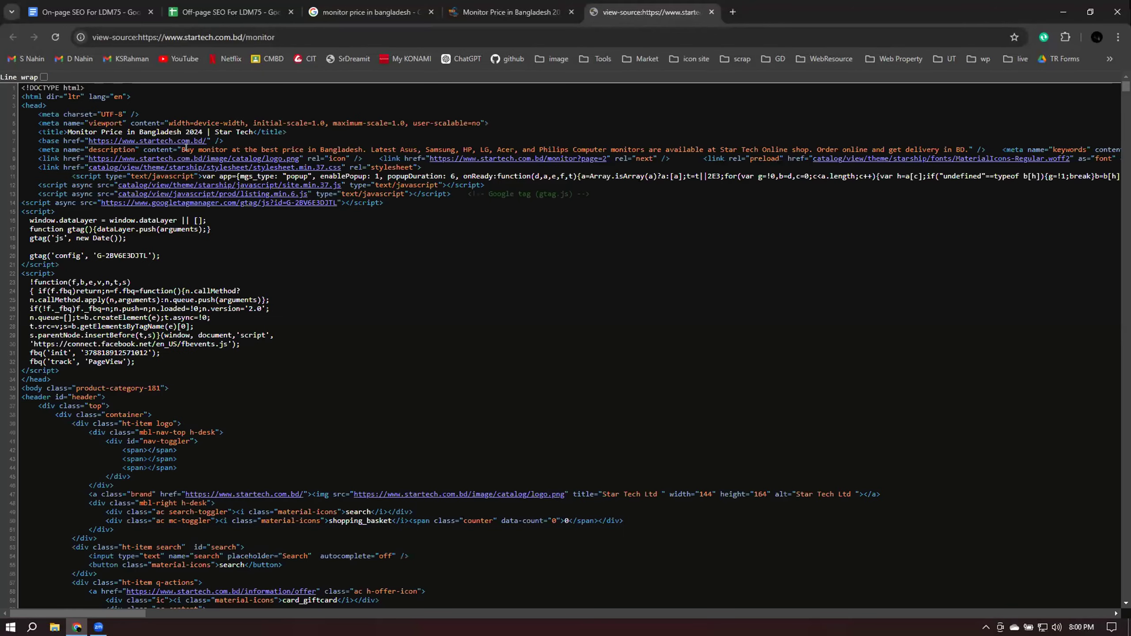
pyautogui.moveTo(180, 149); pyautogui.dragTo(884, 158)
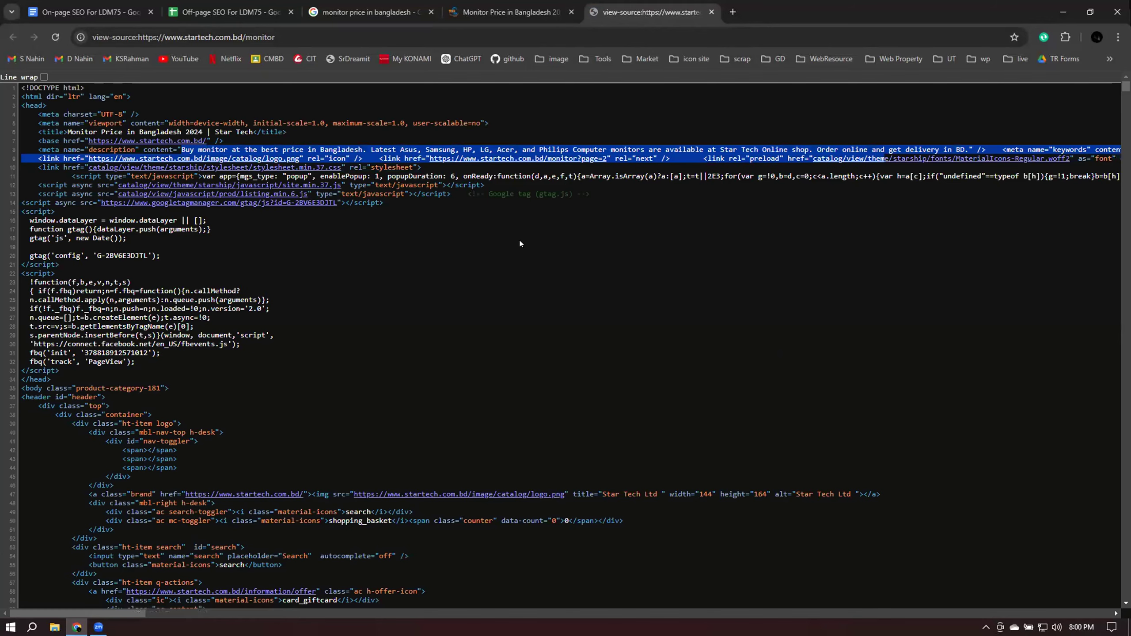
pyautogui.scroll(-12, 555, 212)
pyautogui.scroll(-6, 557, 216)
pyautogui.scroll(8, 399, 299)
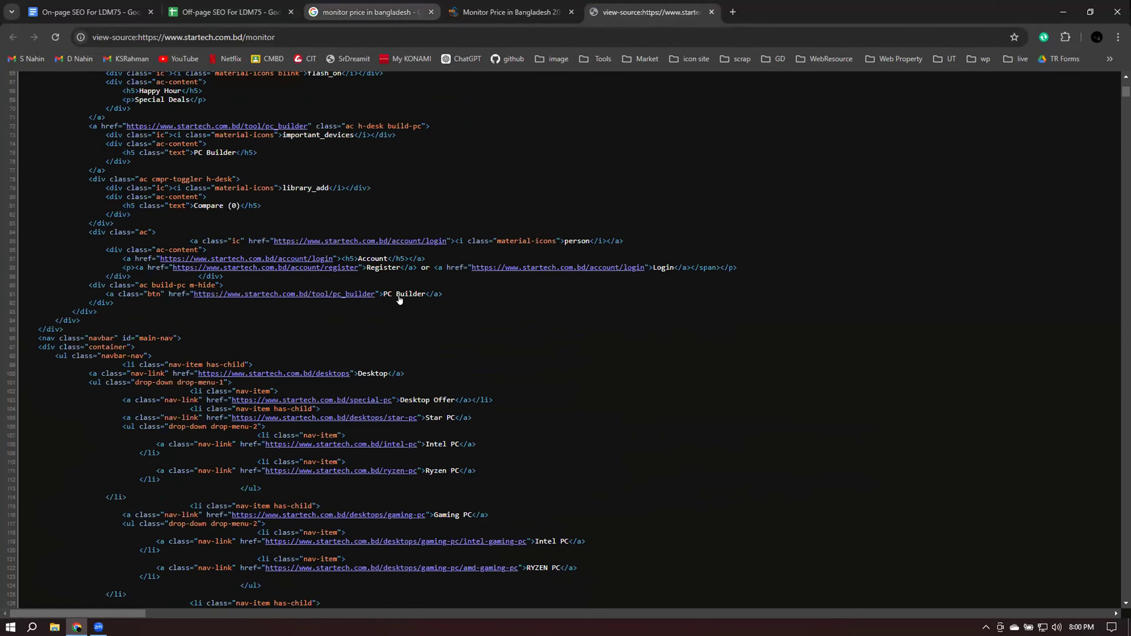
# Copy "Monitor Price in Bangladesh starts from" from Star Tech's search snippet and search the monitor page source for it
pyautogui.hotkey('ctrl', '3')
pyautogui.click(196, 212)
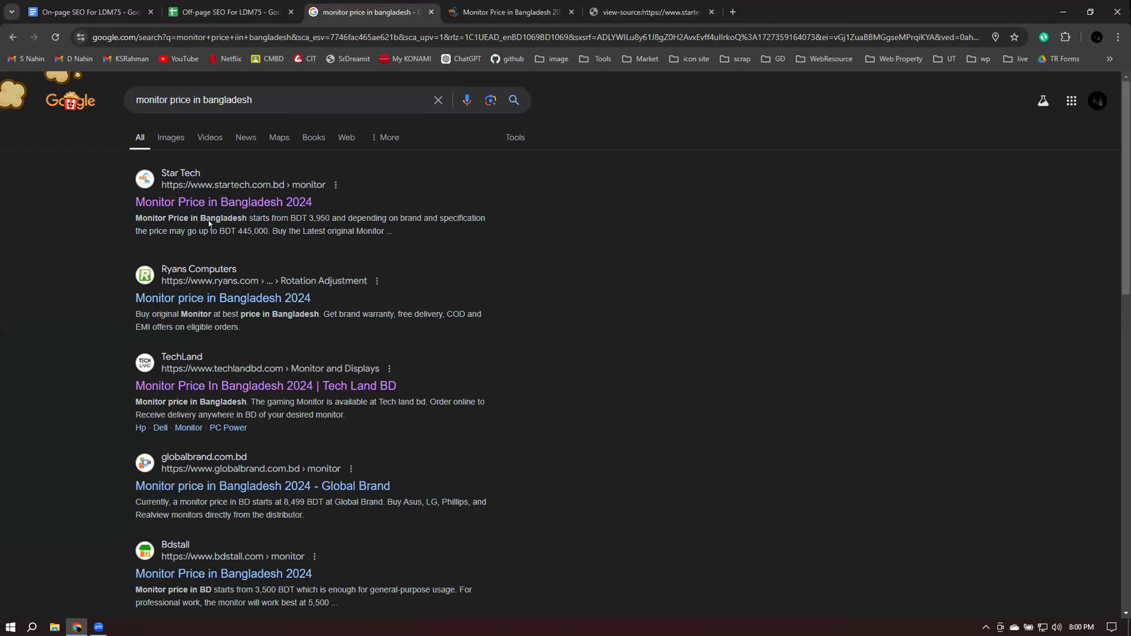
pyautogui.moveTo(135, 213); pyautogui.dragTo(283, 213)
pyautogui.rightClick(280, 214)
pyautogui.click(308, 226)
pyautogui.click(628, 14)
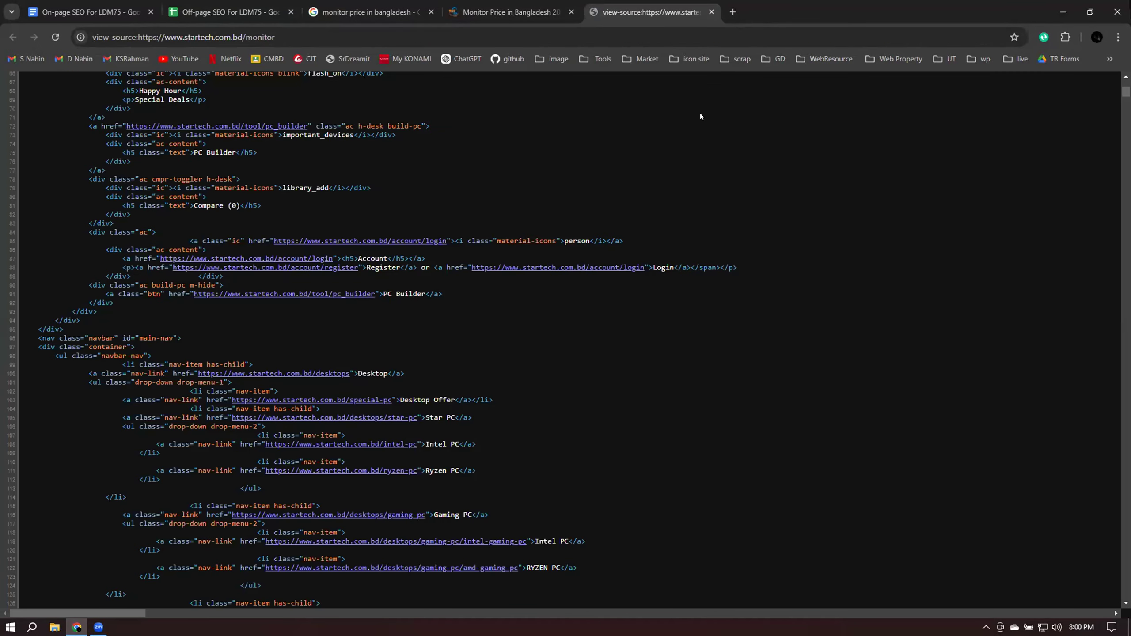
pyautogui.hotkey('ctrl', 'f')
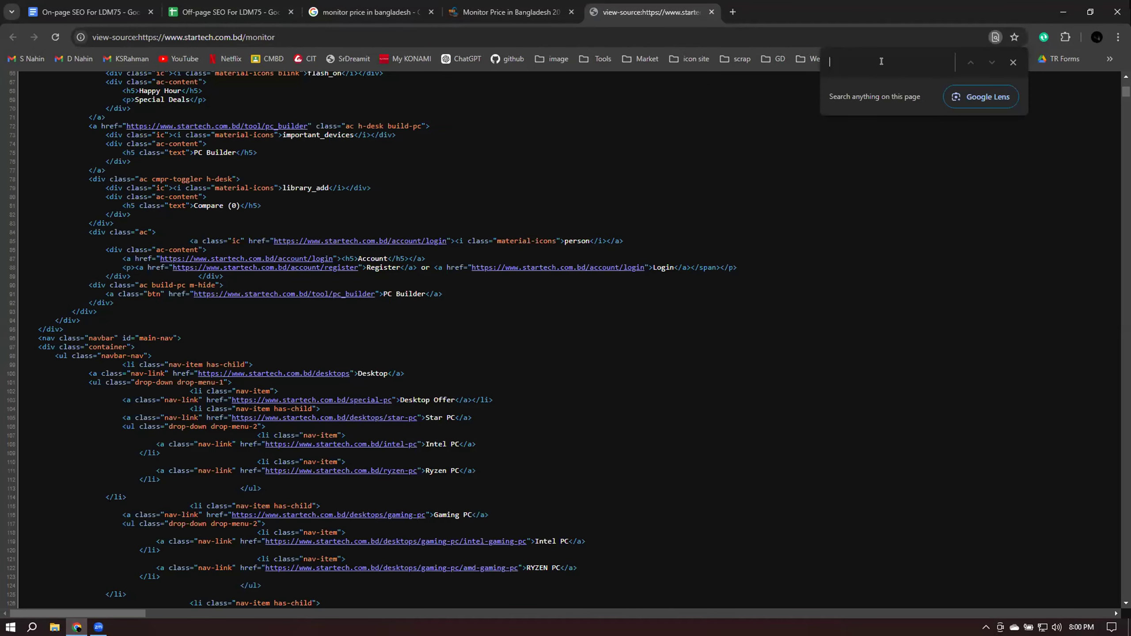
pyautogui.hotkey('ctrl', 'v')
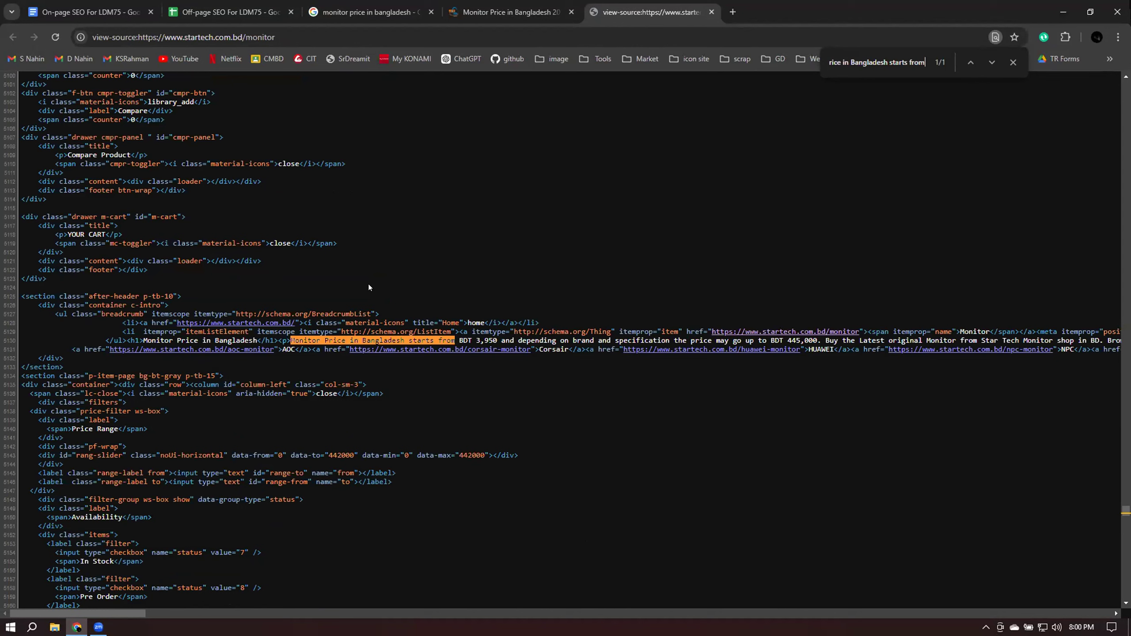
# Compare the matched intro paragraph in Star Tech's page source with Star Tech's snippet in the search results
pyautogui.moveTo(126, 340); pyautogui.dragTo(830, 335)
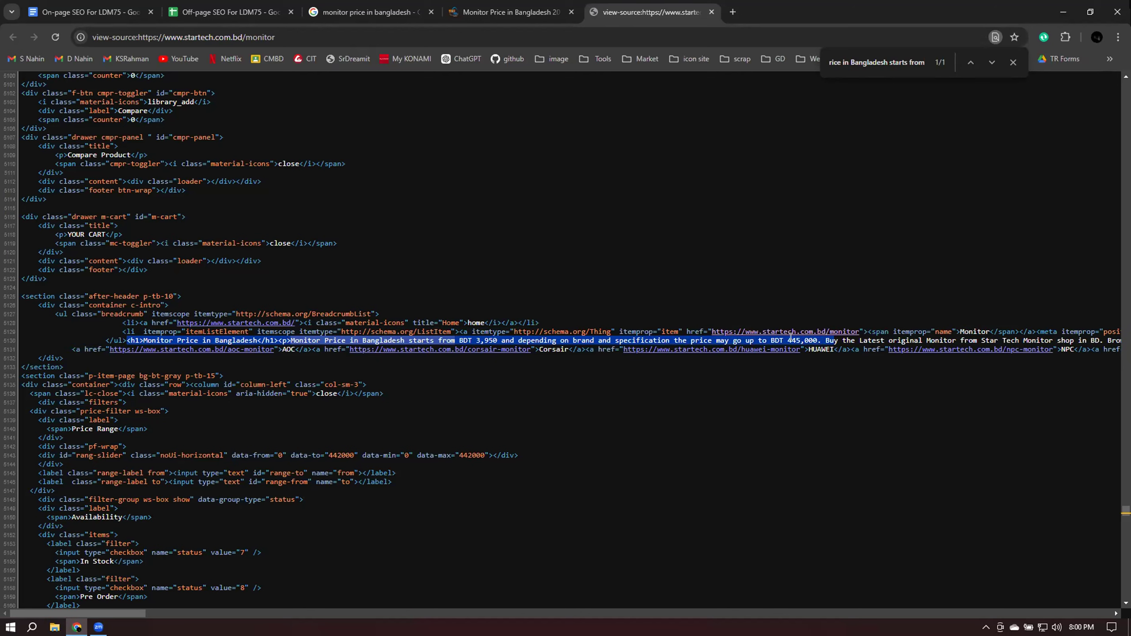
pyautogui.click(364, 13)
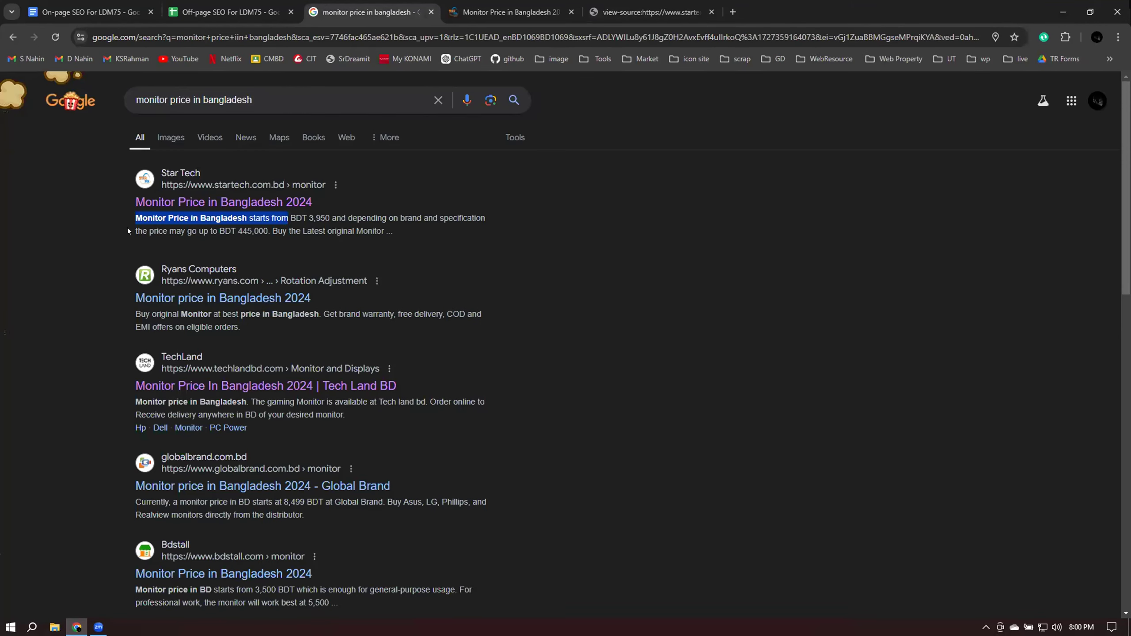
pyautogui.moveTo(440, 218); pyautogui.dragTo(271, 224)
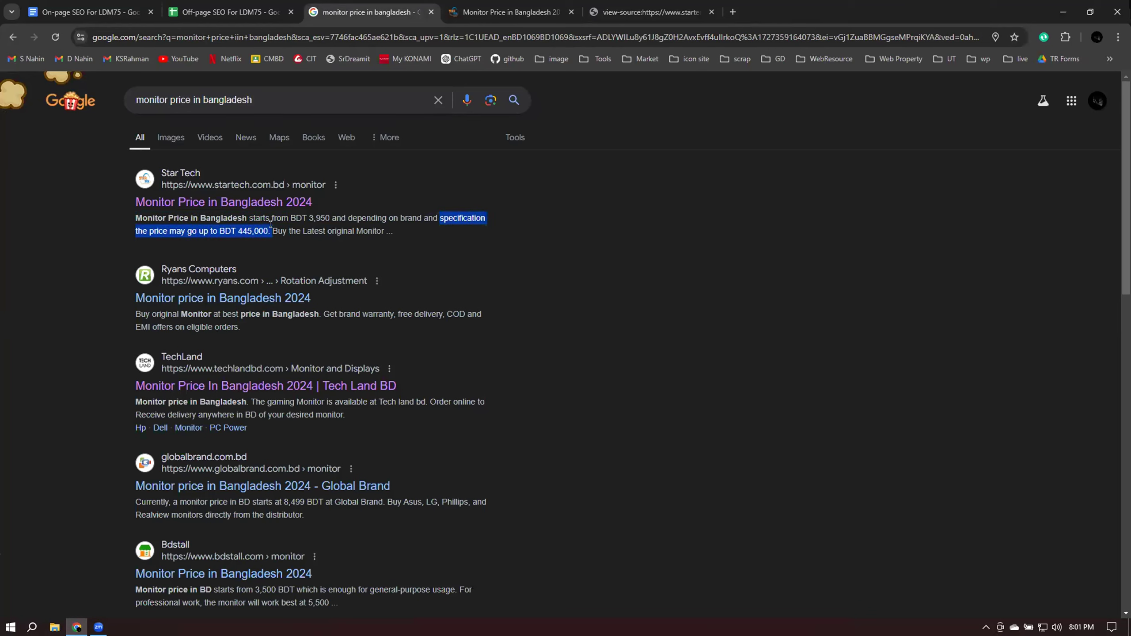
pyautogui.click(157, 215)
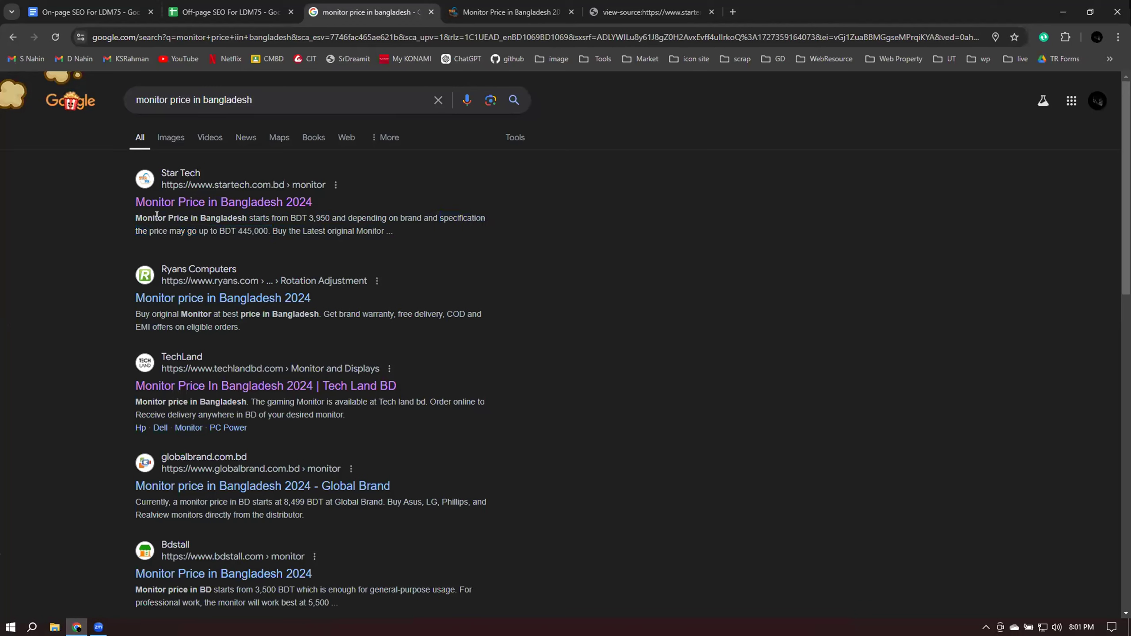
pyautogui.moveTo(133, 218); pyautogui.dragTo(383, 229)
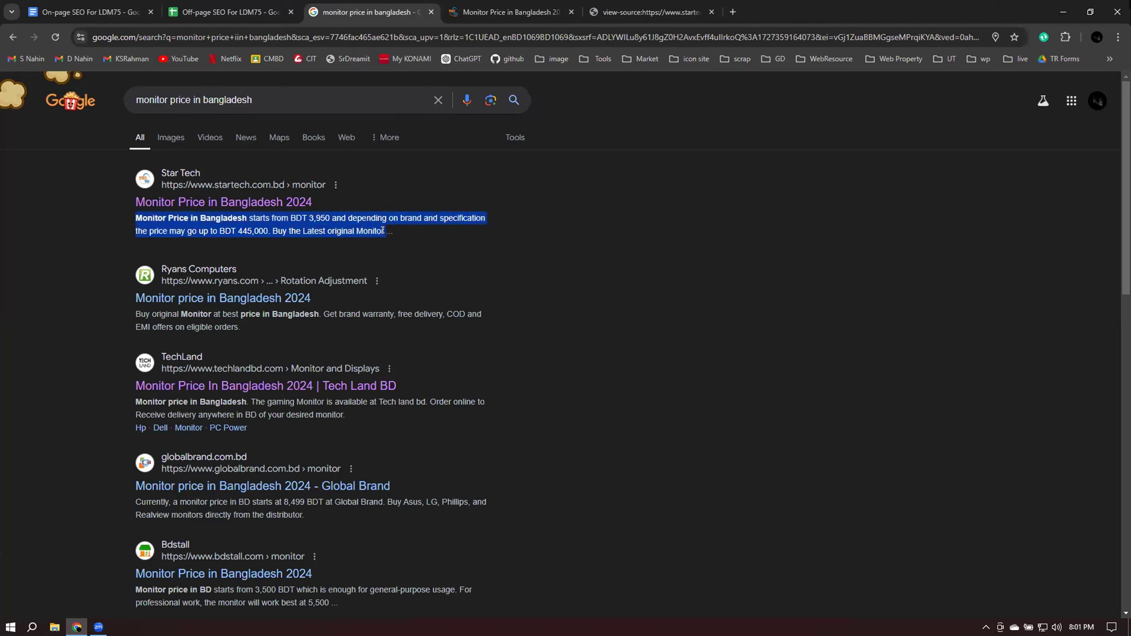
pyautogui.click(644, 6)
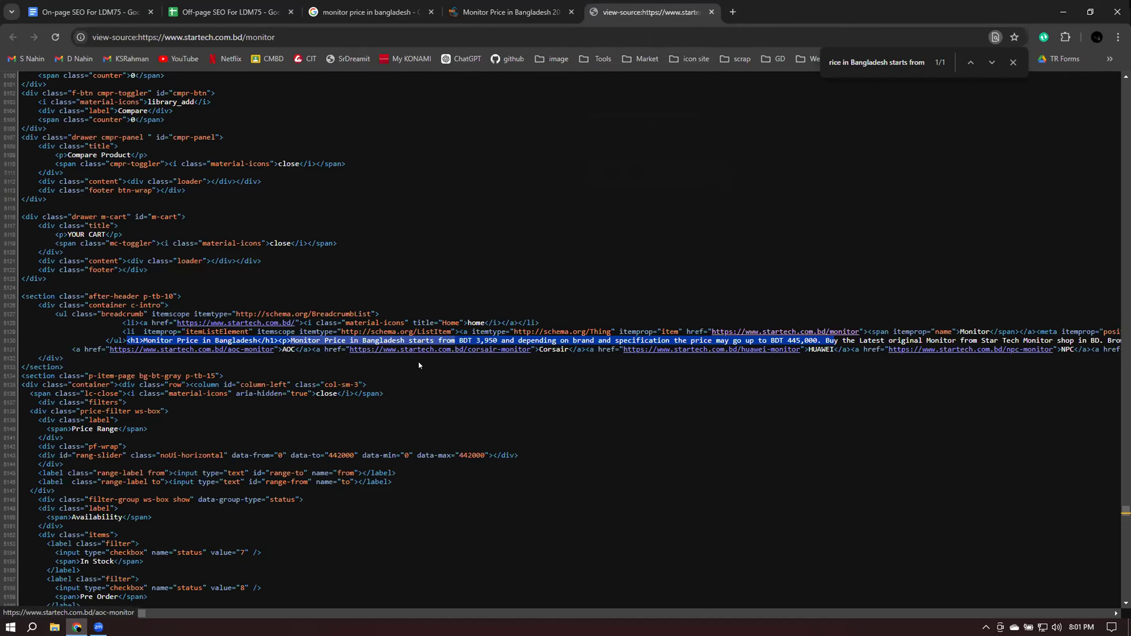
pyautogui.click(273, 385)
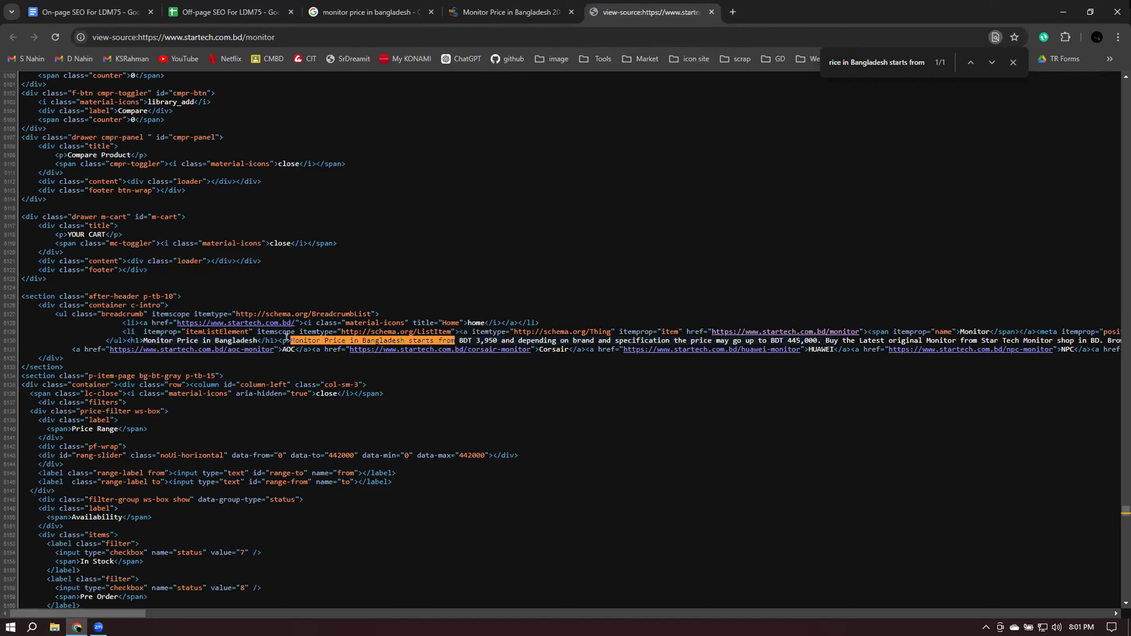
# Examine where the matched intro paragraph sits in Star Tech's page source relative to the surrounding section markup and the page head
pyautogui.moveTo(105, 340); pyautogui.dragTo(166, 291)
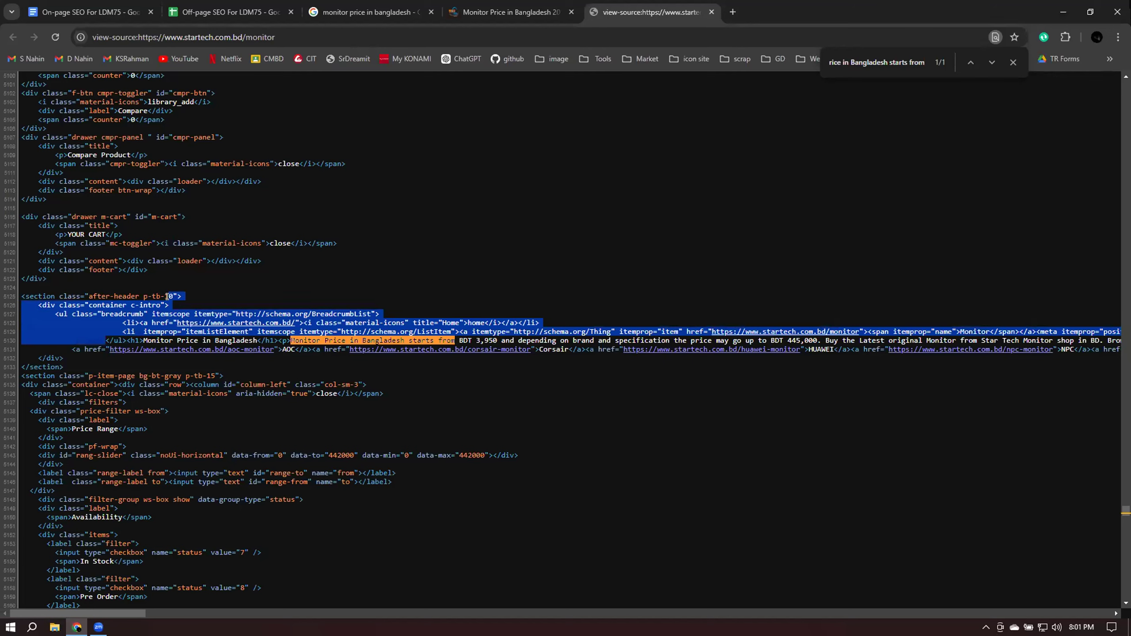
pyautogui.click(468, 335)
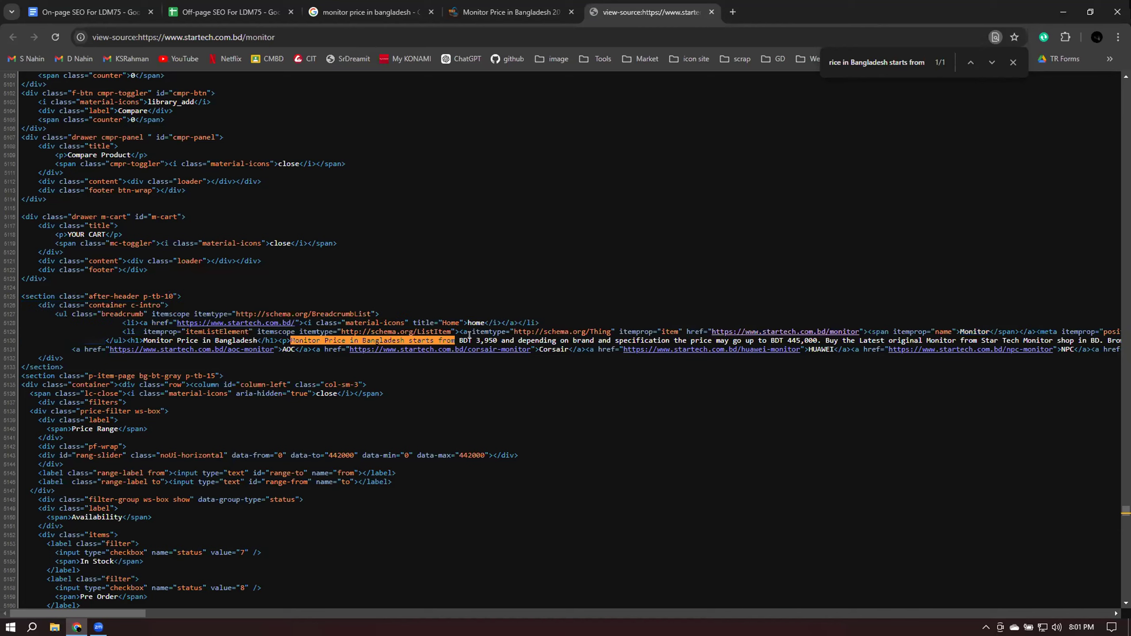
pyautogui.scroll(-1, 469, 334)
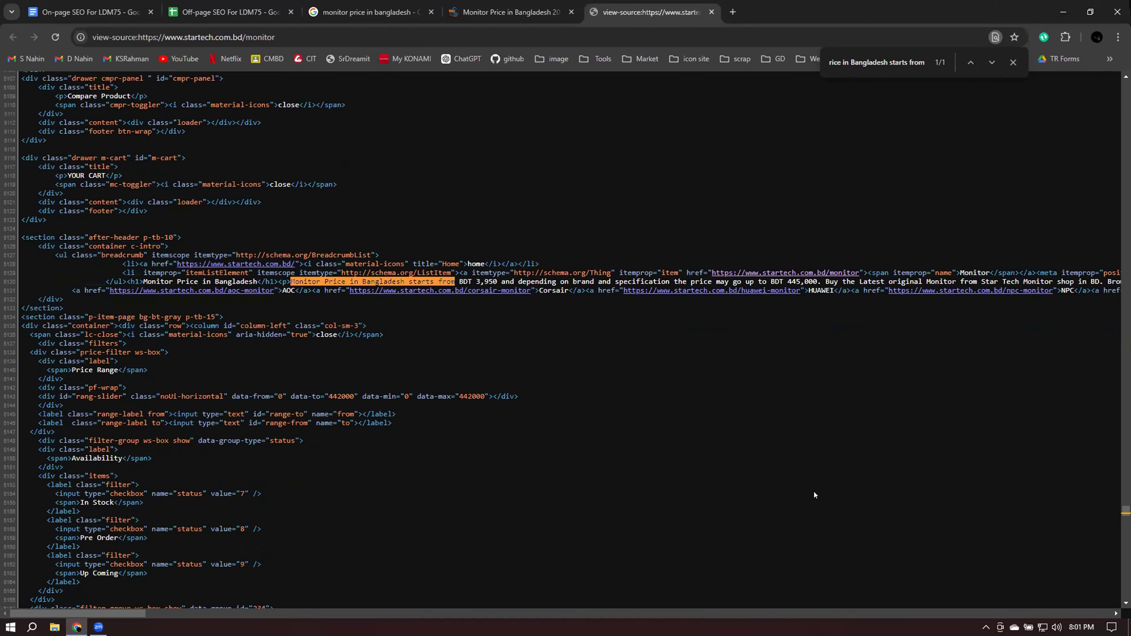
pyautogui.moveTo(85, 613)
pyautogui.mouseDown()
pyautogui.moveTo(218, 615)
pyautogui.moveTo(93, 614)
pyautogui.mouseUp()
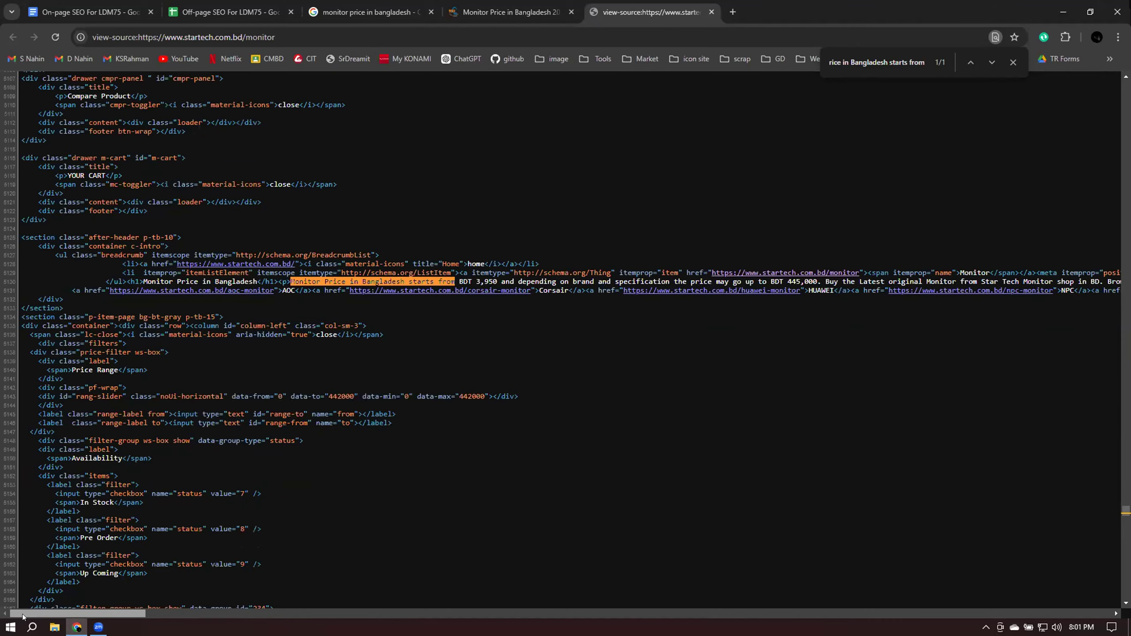
pyautogui.scroll(3, 183, 325)
pyautogui.scroll(20, 183, 325)
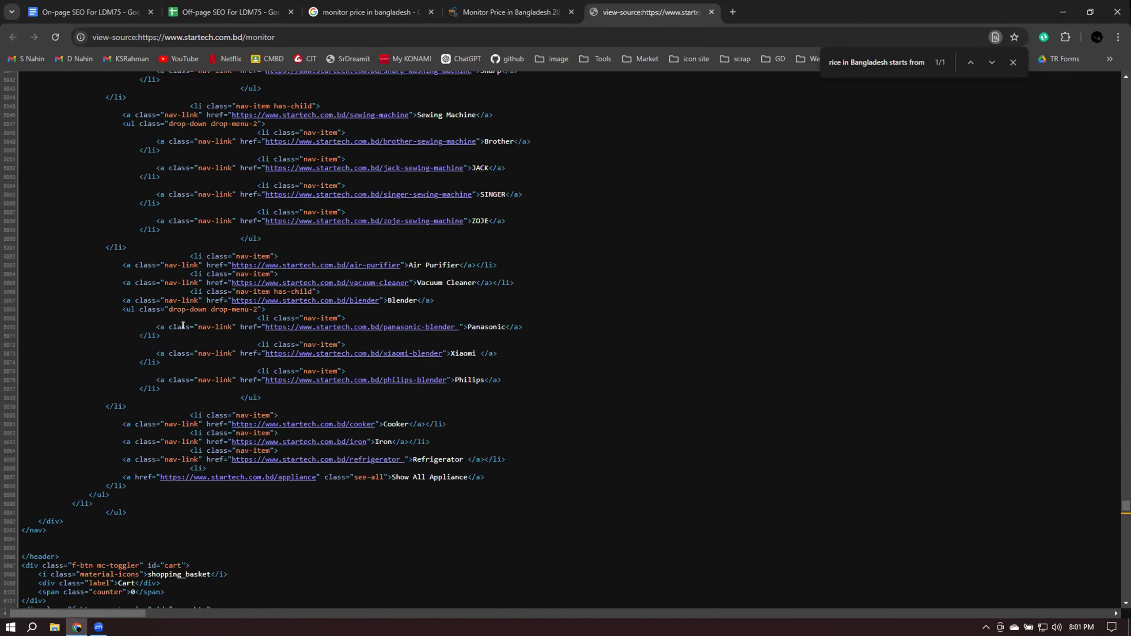
pyautogui.moveTo(1125, 490); pyautogui.dragTo(1126, 87)
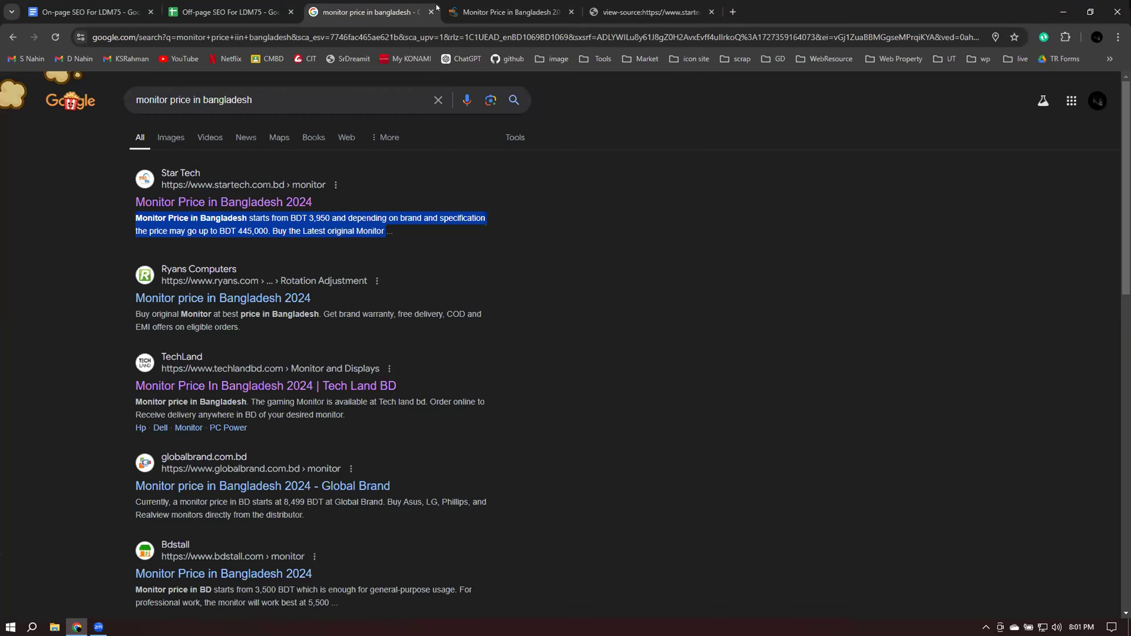
# Close the Star Tech monitor page and its page source, keeping the search results open
pyautogui.click(421, 12)
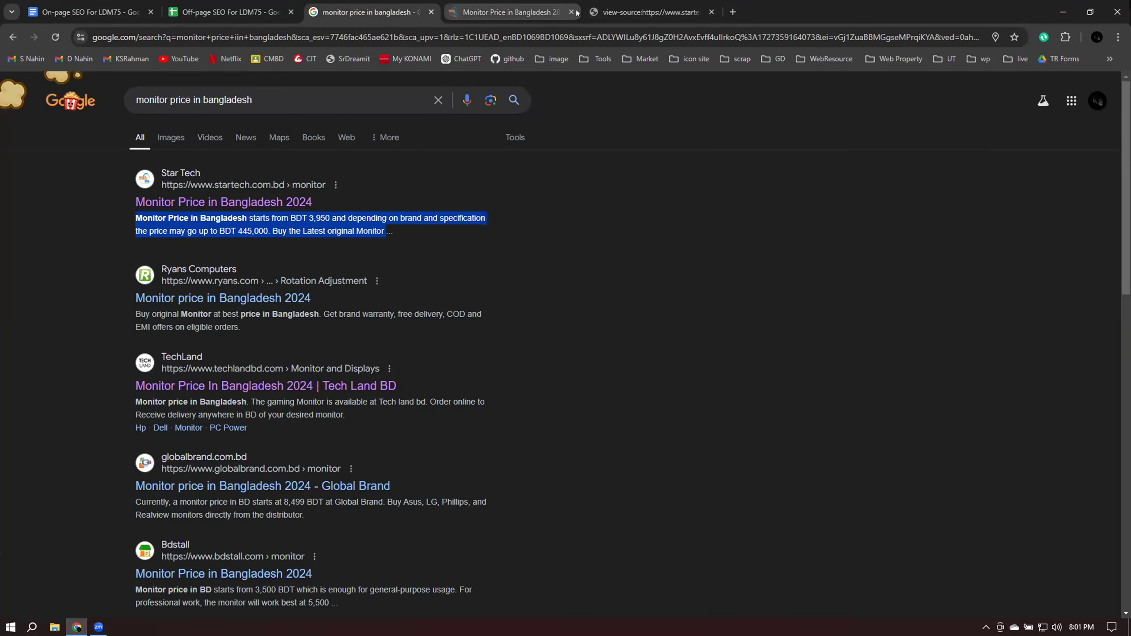
pyautogui.click(576, 12)
pyautogui.click(571, 12)
pyautogui.click(571, 11)
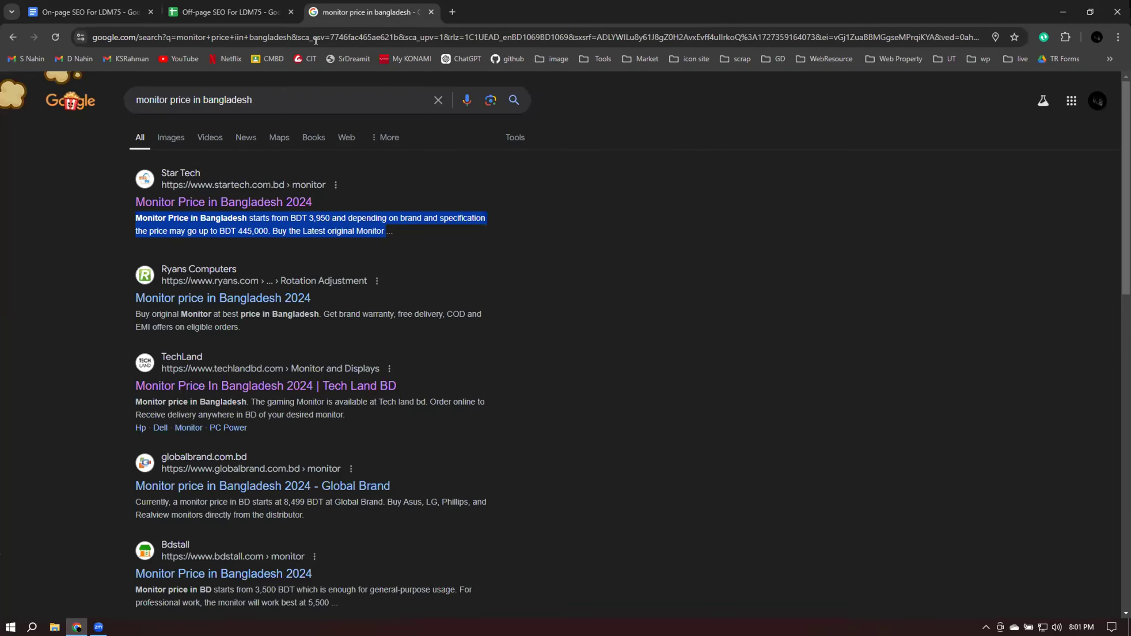
# Search Google for "gaming monitor"
pyautogui.doubleClick(263, 92)
pyautogui.hotkey('ctrl', 'a')
pyautogui.write('gaming monitor')
pyautogui.press('Return')
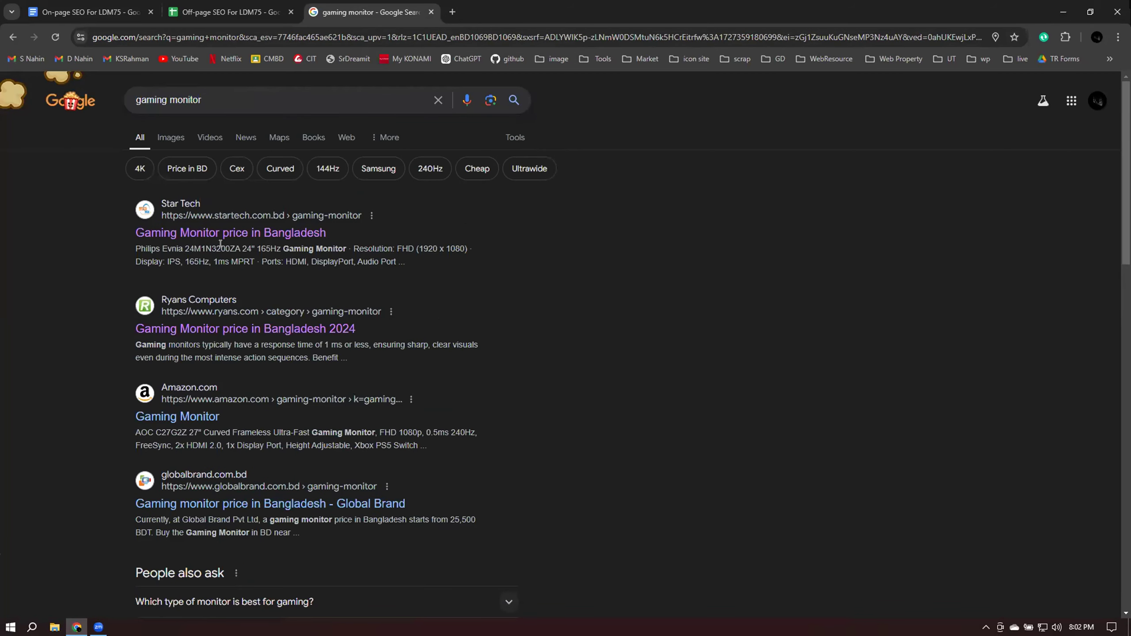
# Search Google for "best gaming monitor"
pyautogui.tripleClick(202, 101)
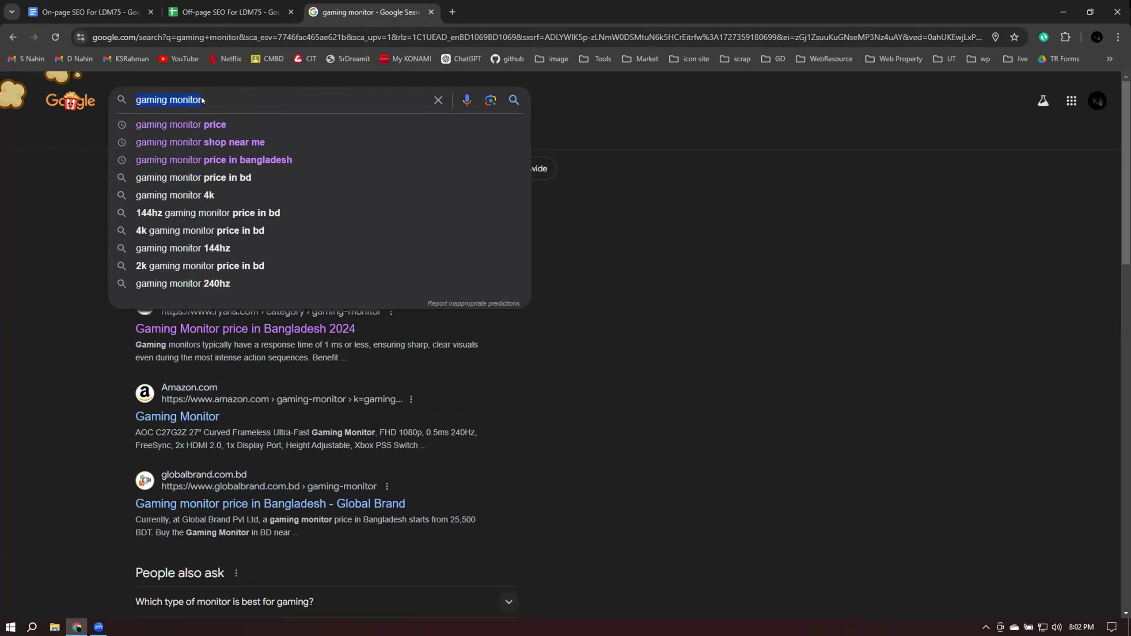
pyautogui.write('m')
pyautogui.press('BackSpace')
pyautogui.write('b')
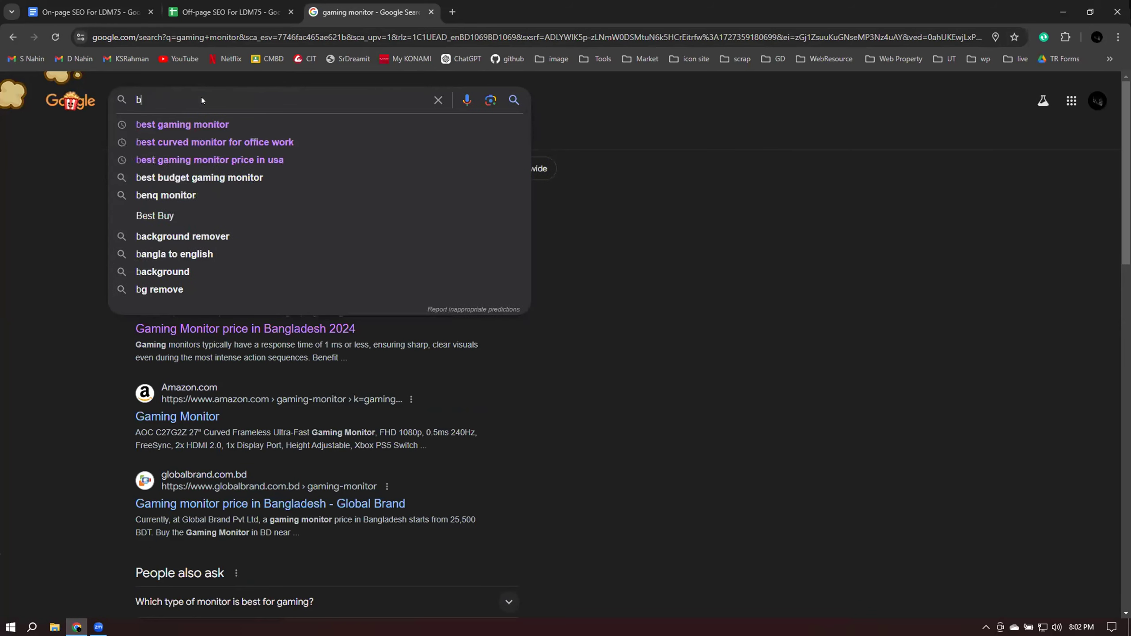
pyautogui.write('est ga')
pyautogui.press('Down')
pyautogui.press('Return')
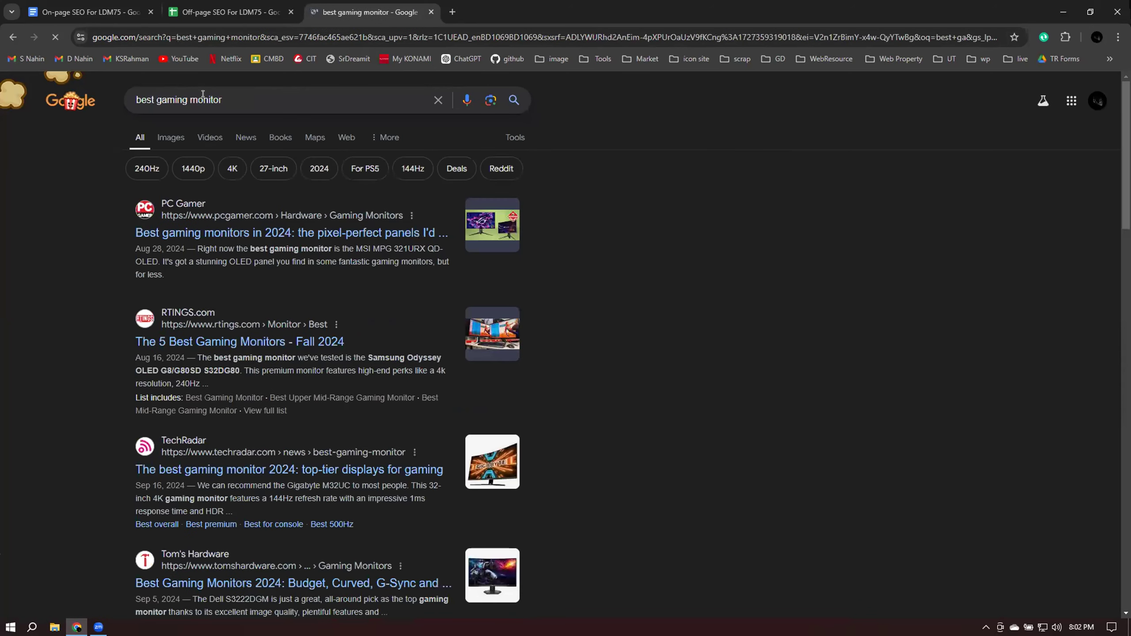
# Search Google for "Monitor" and check the snippet of Star Tech's result
pyautogui.click(250, 94)
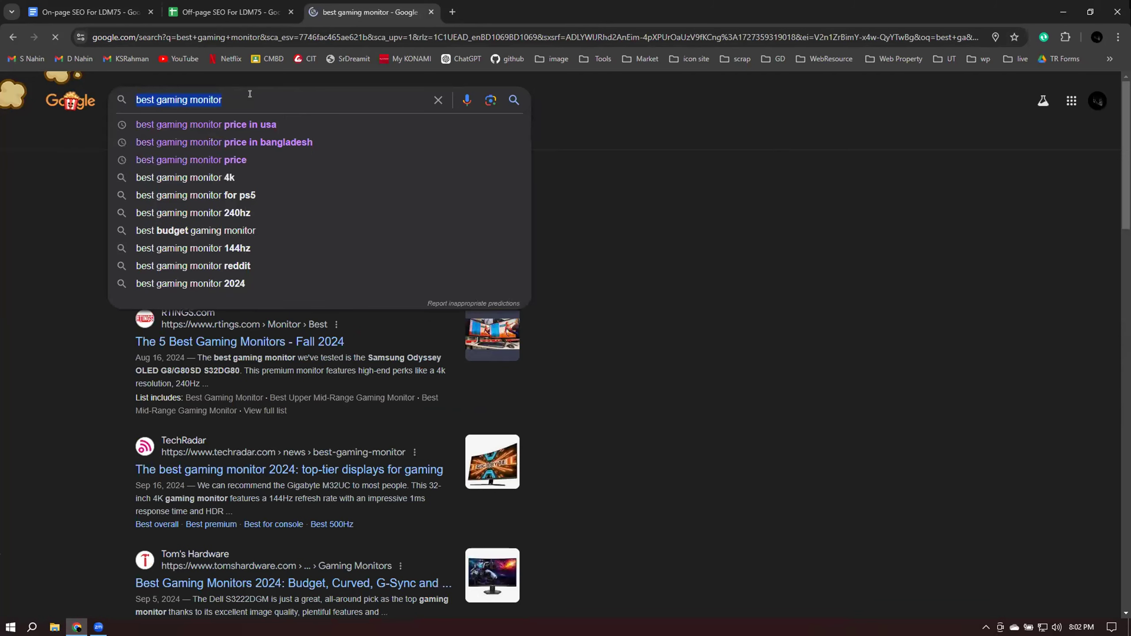
pyautogui.write('Monitor')
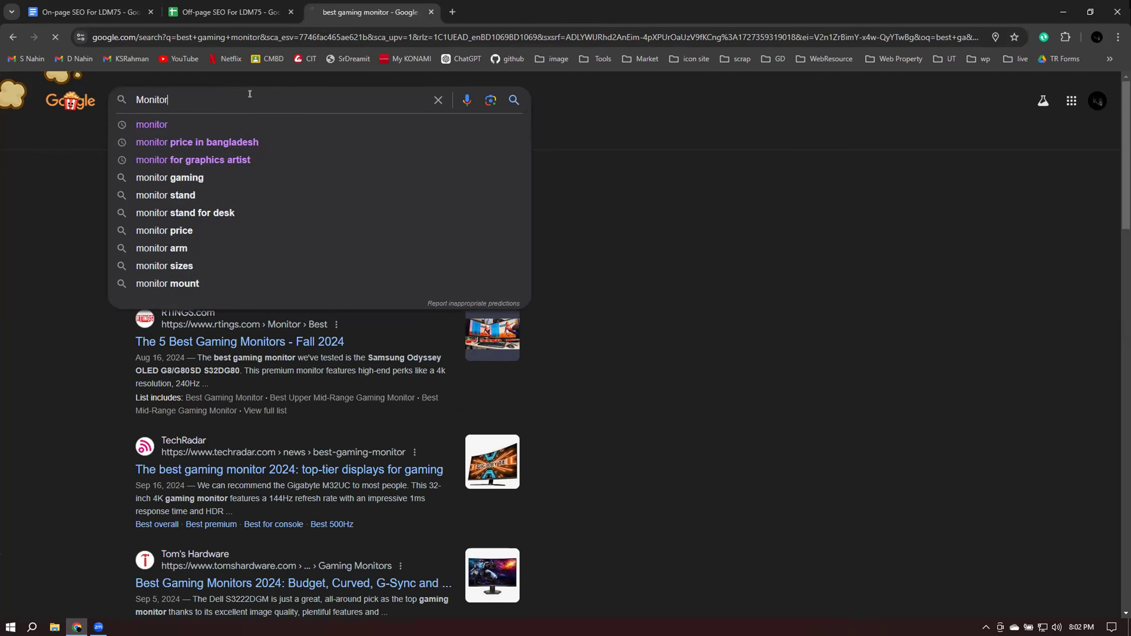
pyautogui.press('Return')
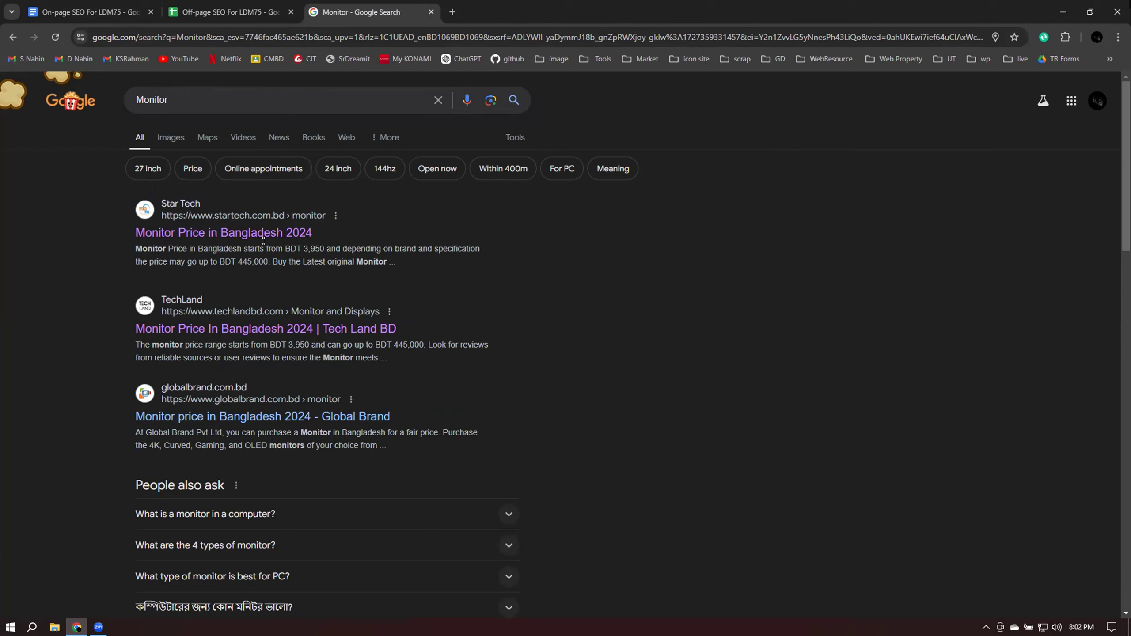
pyautogui.doubleClick(311, 248)
pyautogui.click(307, 249)
# Open Star Tech's monitor result in a new tab and display its page source
pyautogui.rightClick(203, 240)
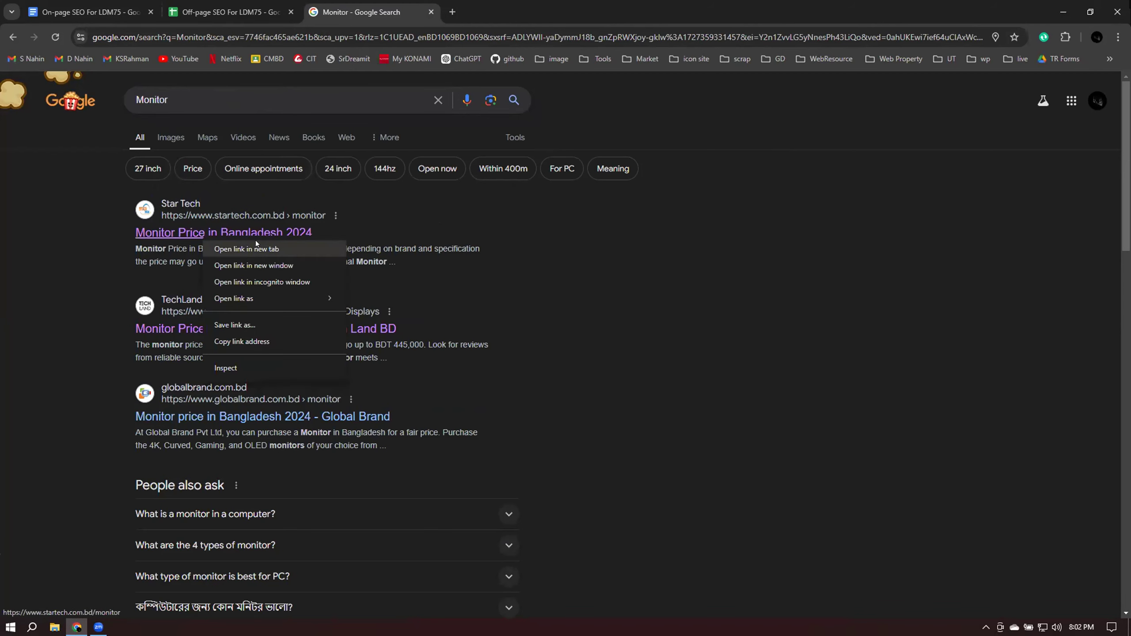
pyautogui.click(250, 250)
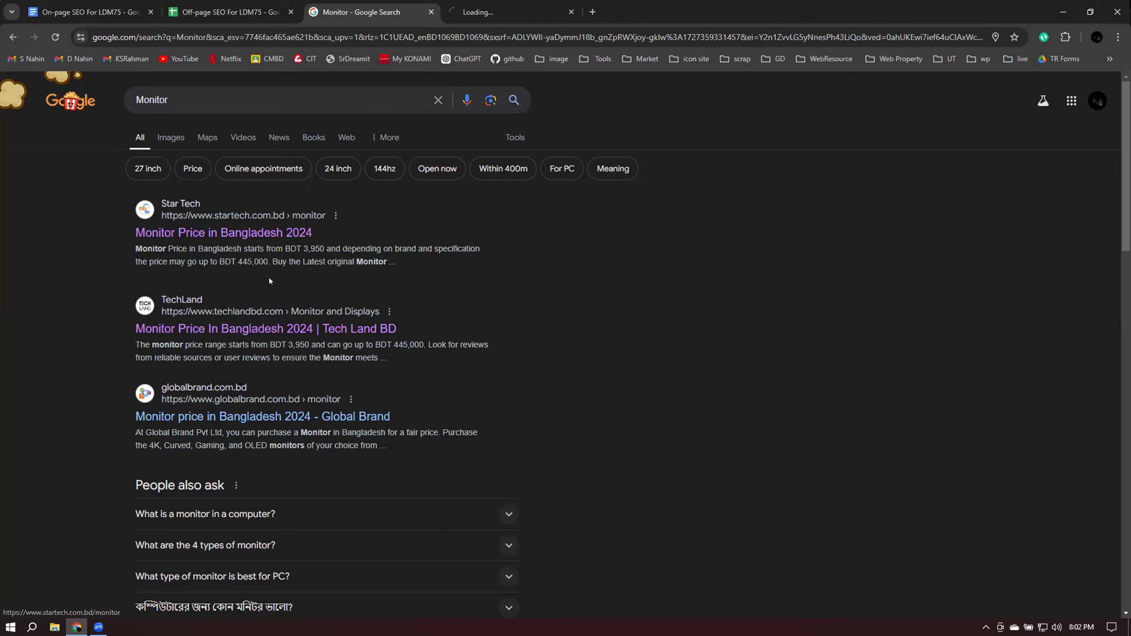
pyautogui.click(482, 4)
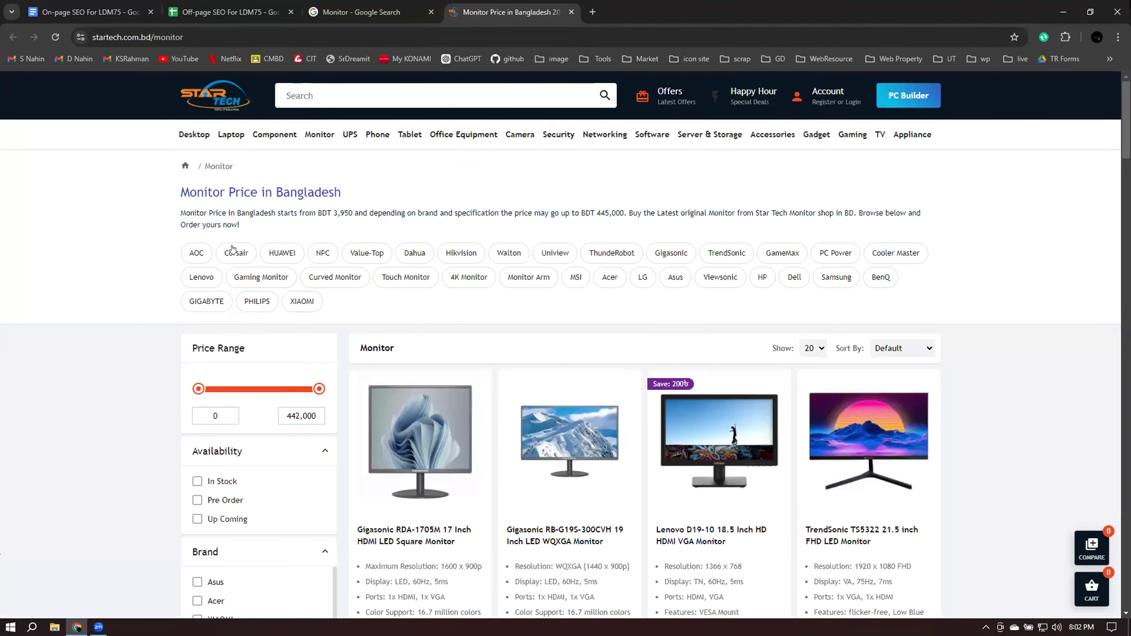
pyautogui.rightClick(880, 203)
pyautogui.click(942, 440)
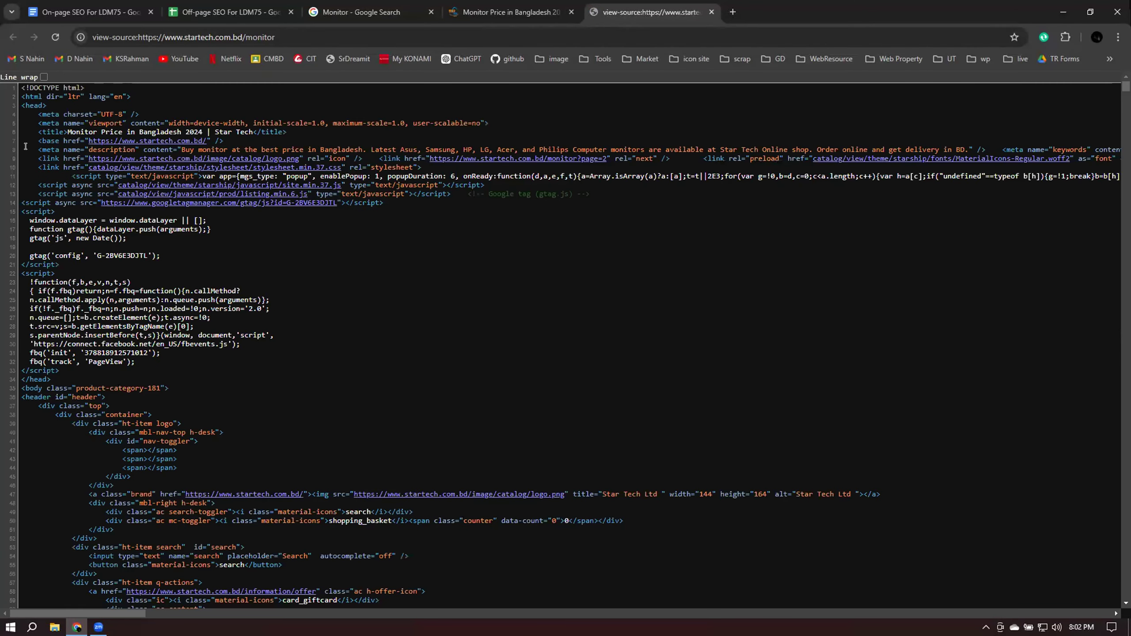
# Compare the meta description content in Star Tech's page source with its snippet in the "Monitor" search results
pyautogui.moveTo(37, 147); pyautogui.dragTo(140, 148)
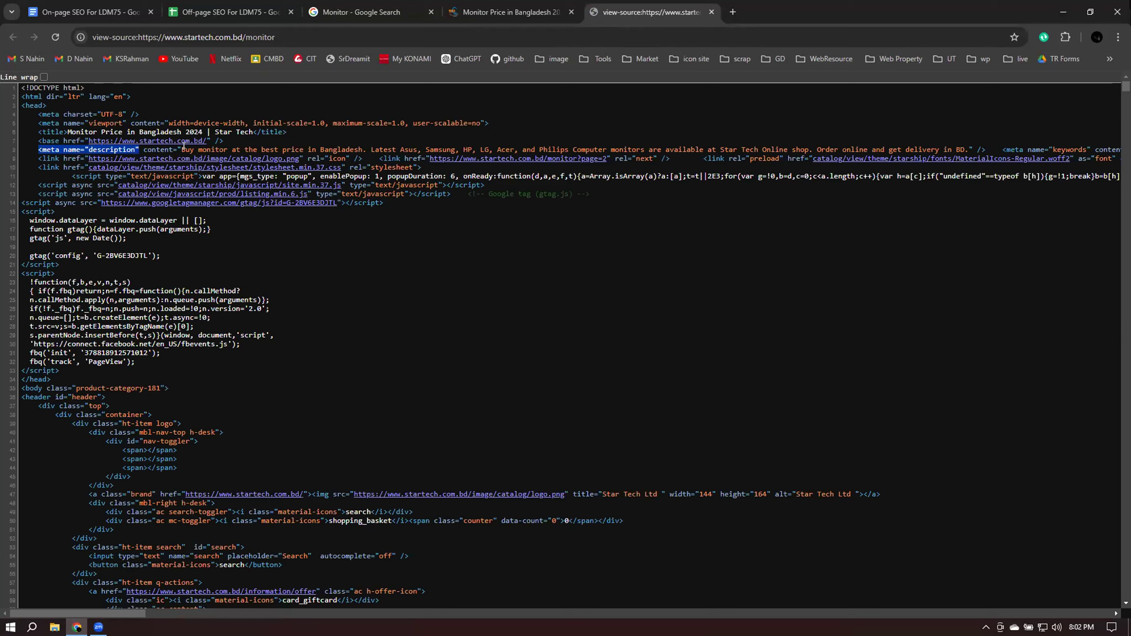
pyautogui.moveTo(181, 148); pyautogui.dragTo(960, 146)
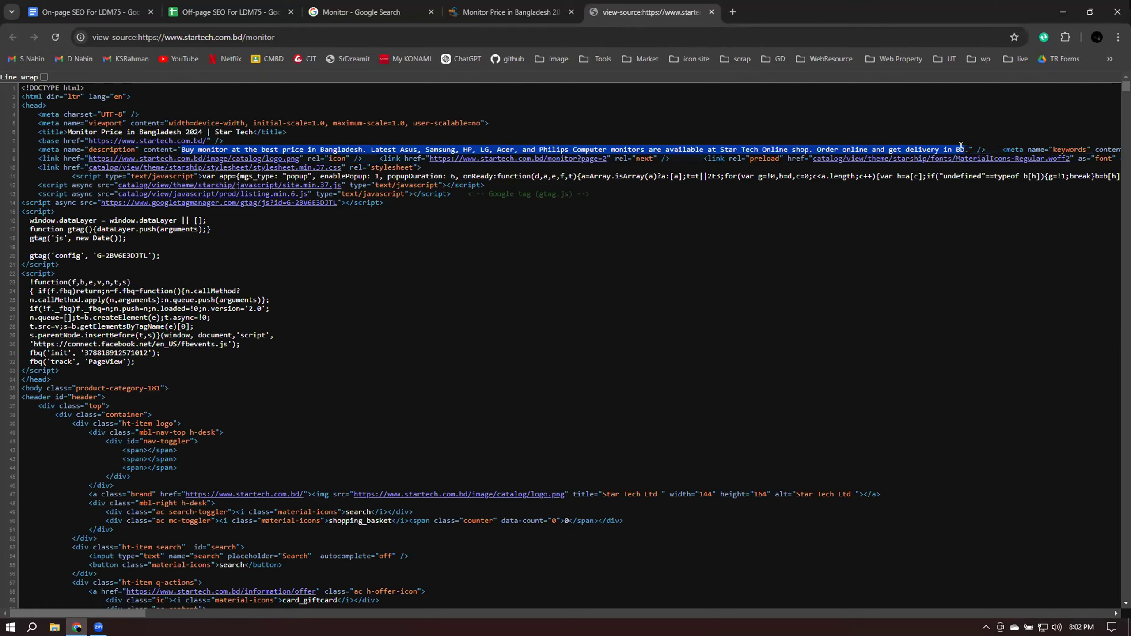
pyautogui.click(365, 12)
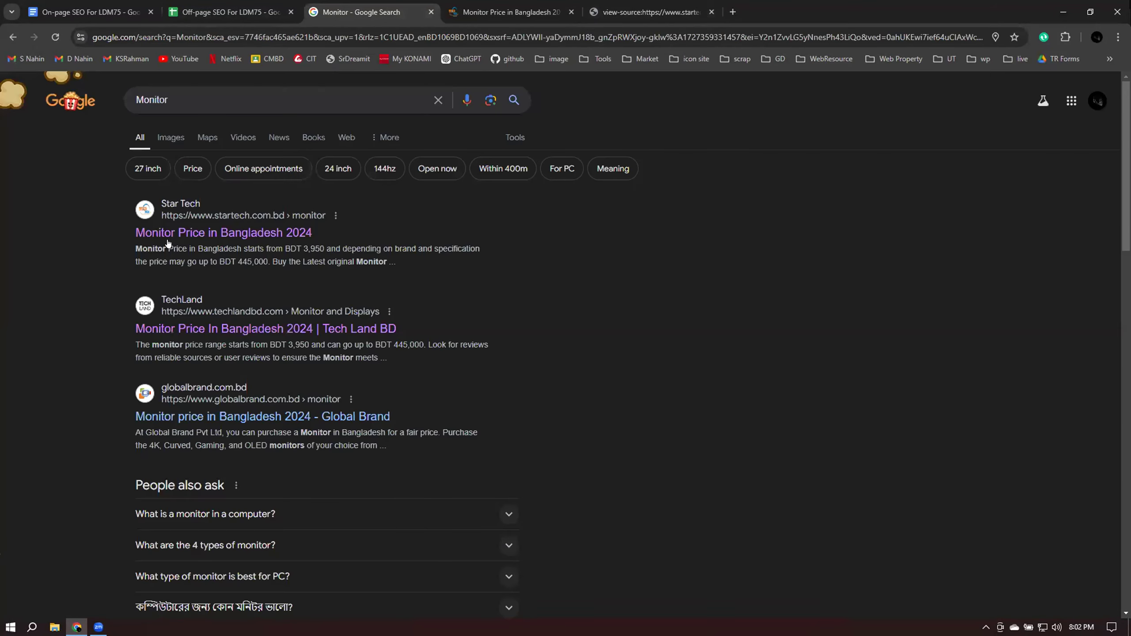
pyautogui.moveTo(137, 245); pyautogui.dragTo(382, 262)
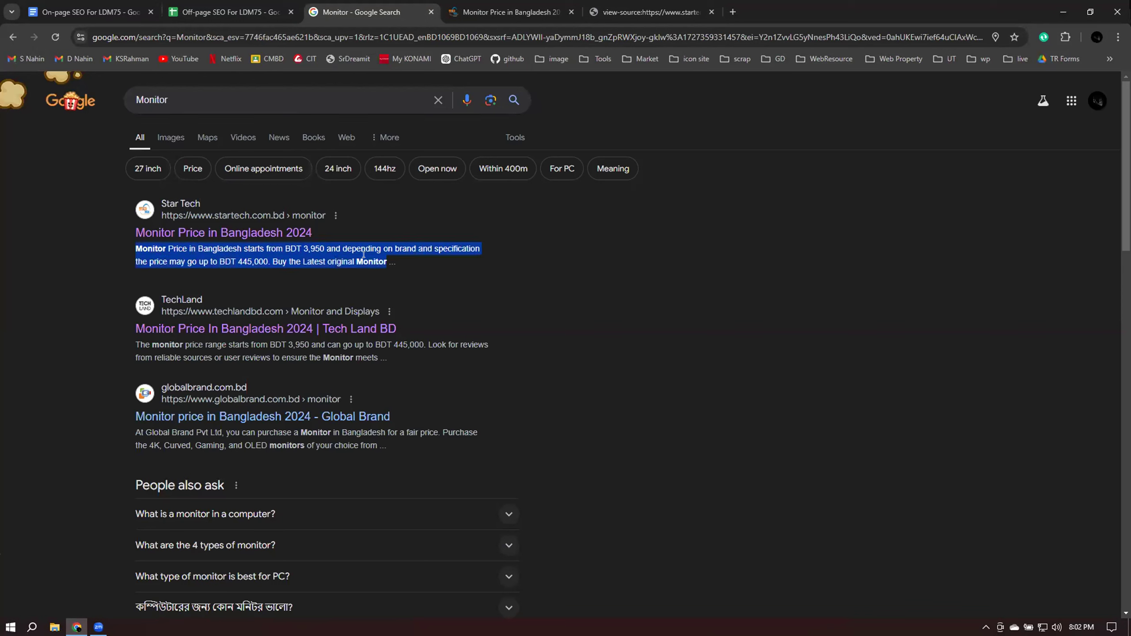
pyautogui.click(352, 382)
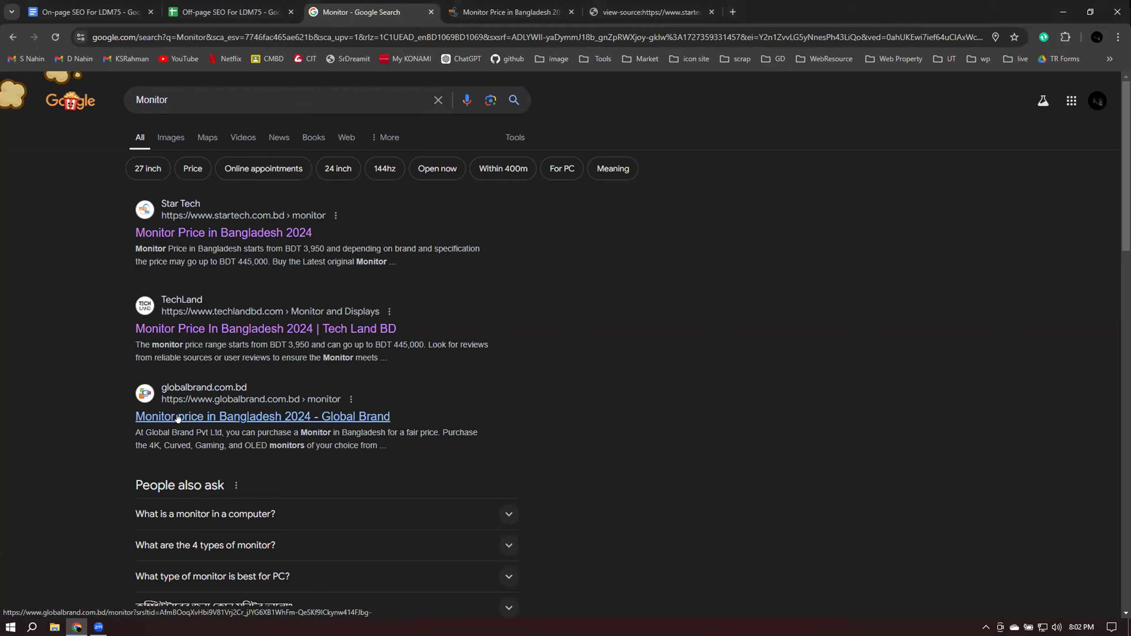
# Open TechLand's monitor result in a new tab and display its page source
pyautogui.rightClick(221, 329)
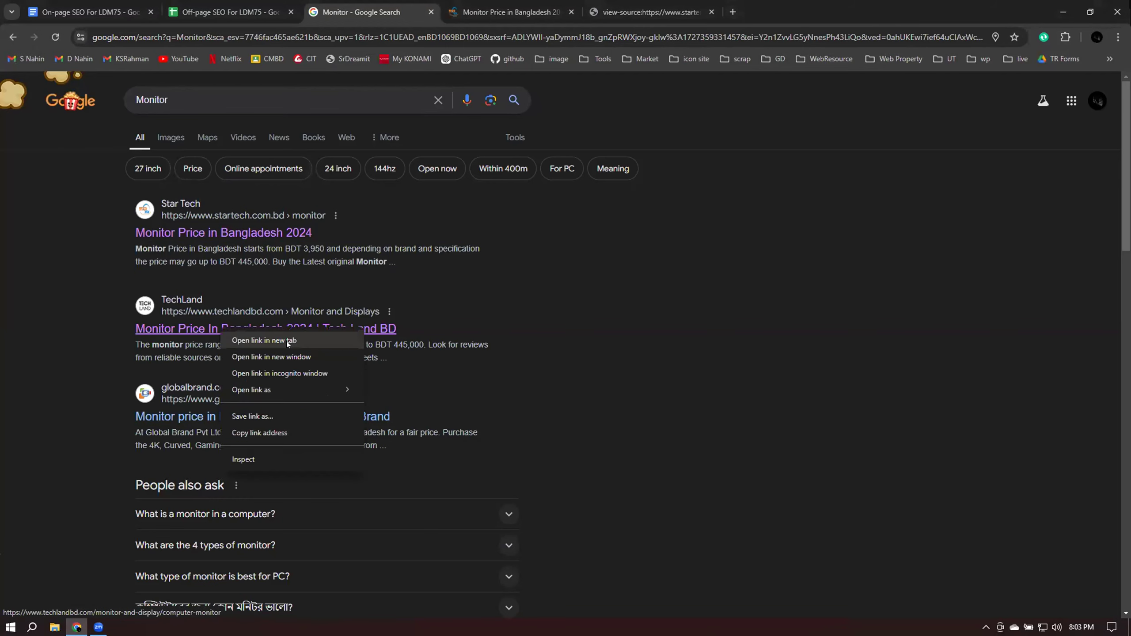
pyautogui.click(286, 341)
pyautogui.hotkey('ctrl', 'Tab')
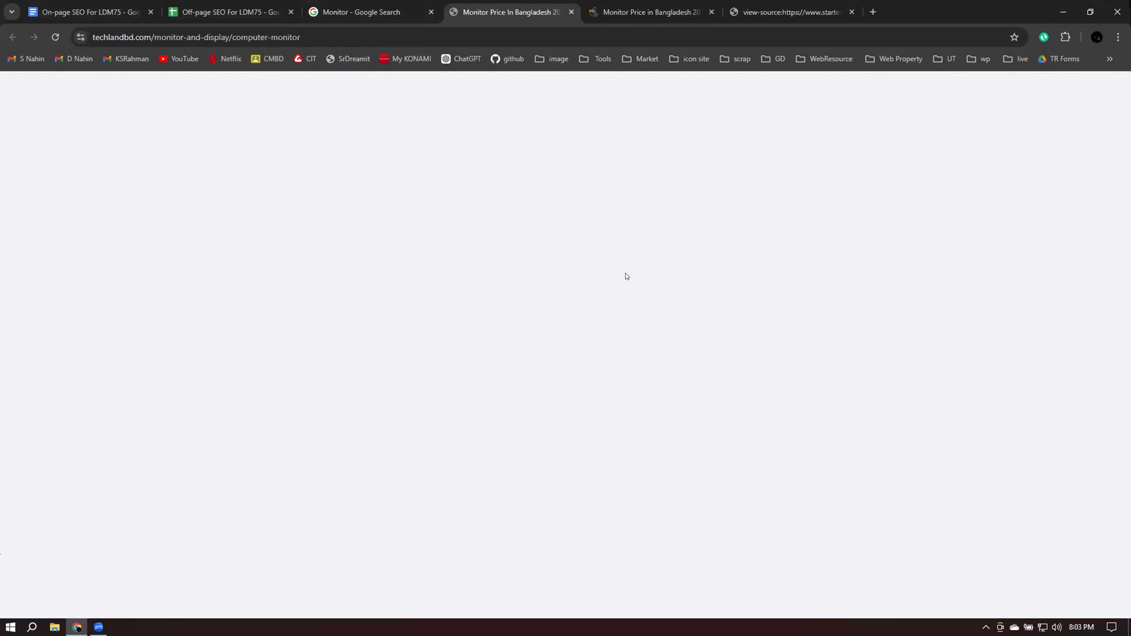
pyautogui.rightClick(982, 211)
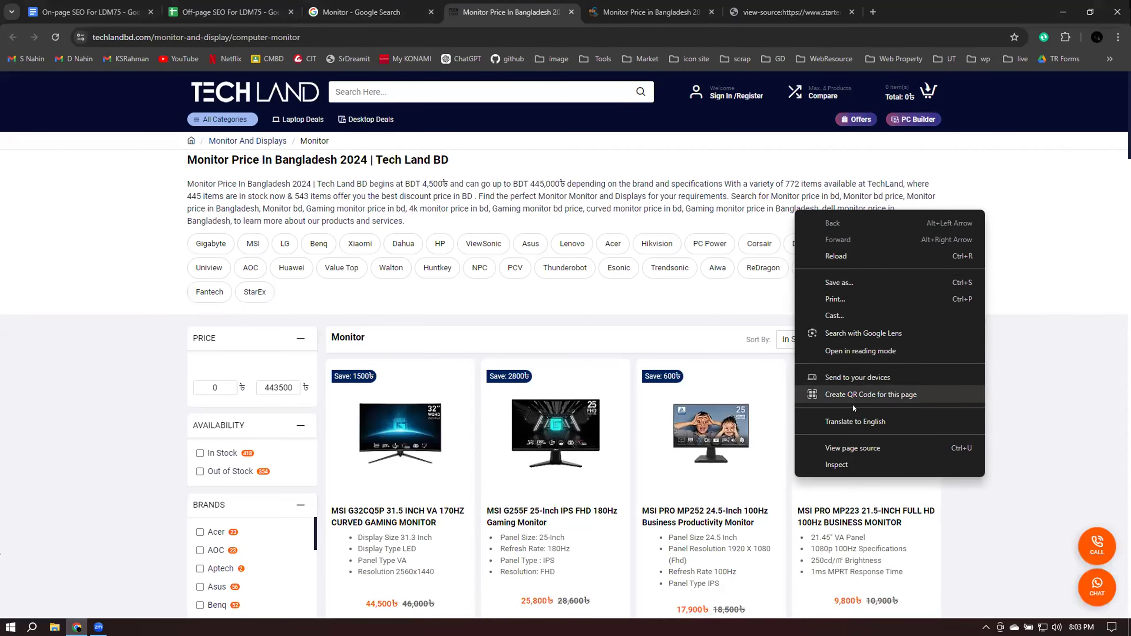
pyautogui.click(850, 447)
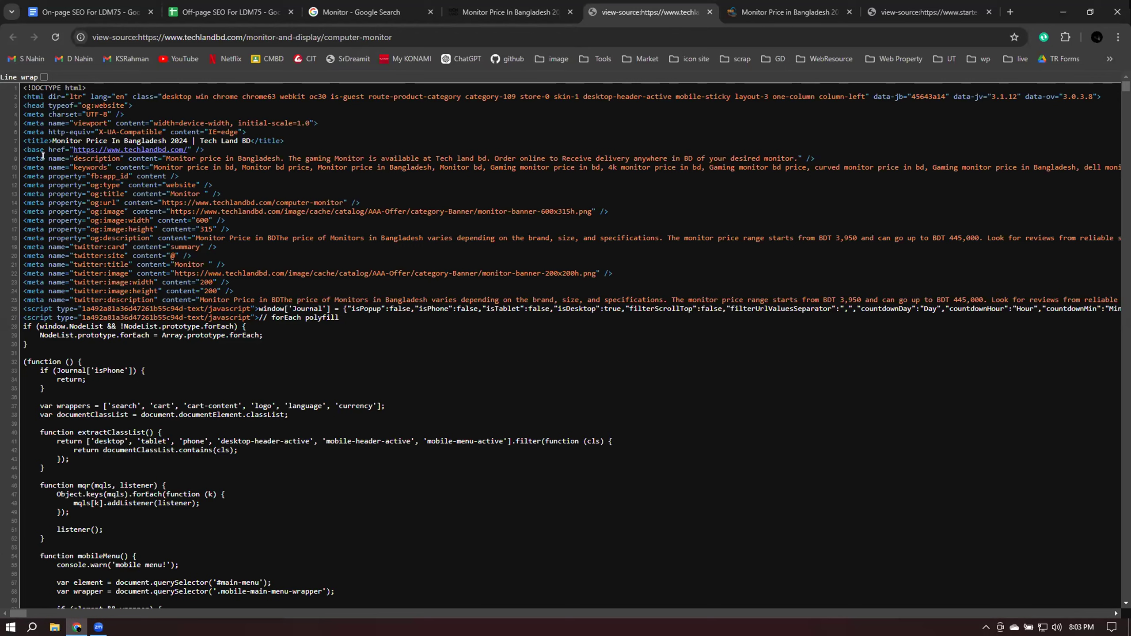
# Compare the meta description in TechLand's page source with TechLand's snippet in the "Monitor" search results
pyautogui.moveTo(22, 158); pyautogui.dragTo(485, 158)
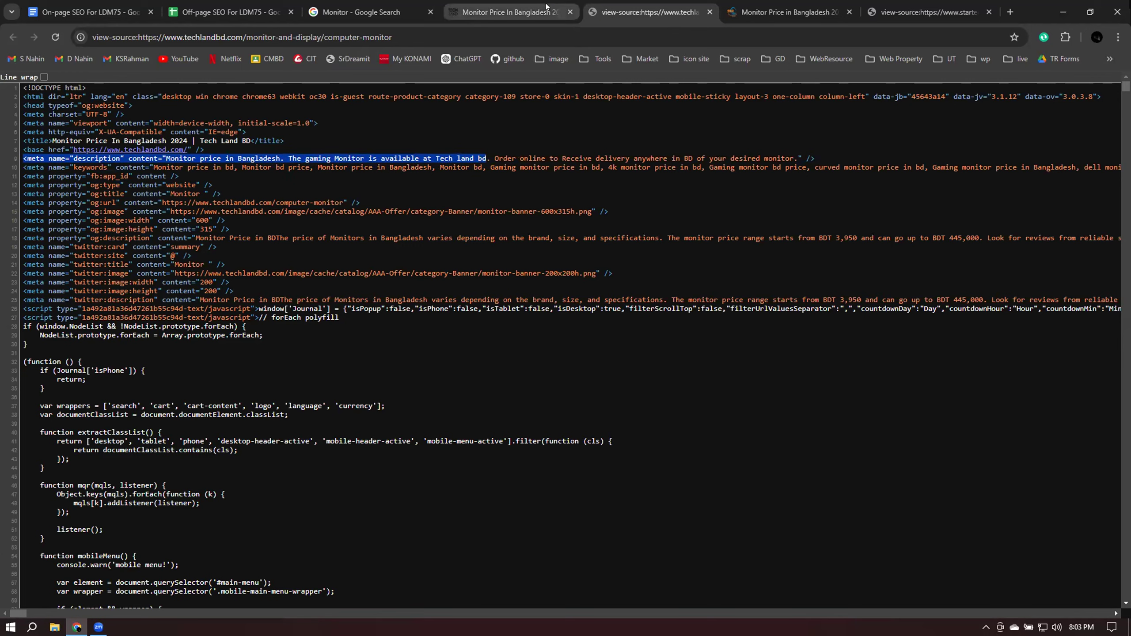
pyautogui.click(508, 12)
pyautogui.click(333, 5)
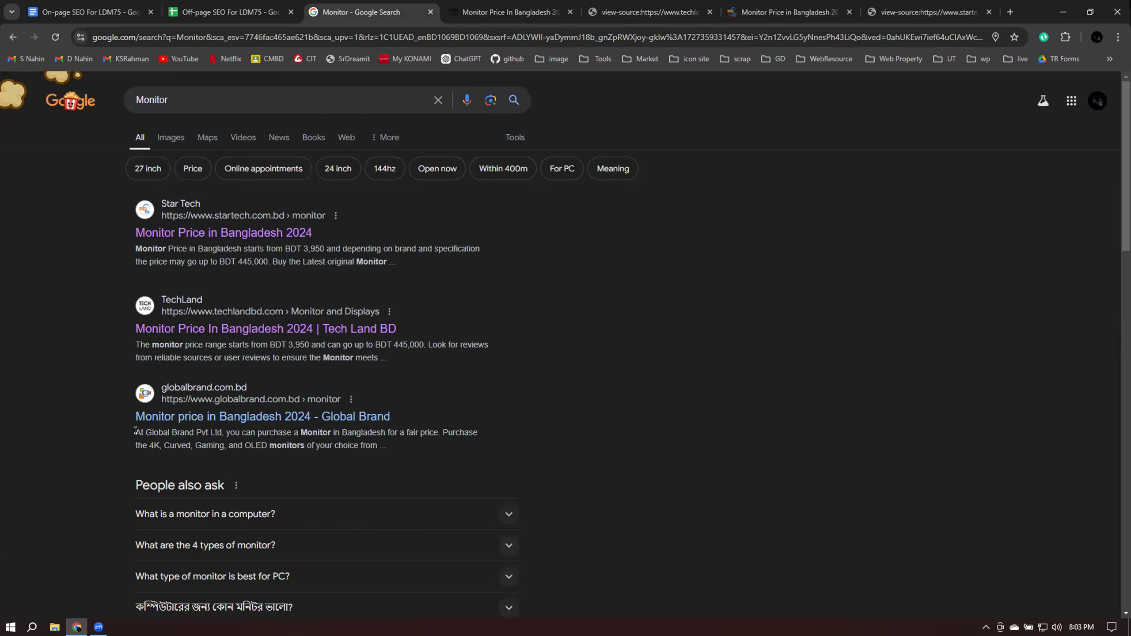
pyautogui.moveTo(140, 344); pyautogui.dragTo(417, 355)
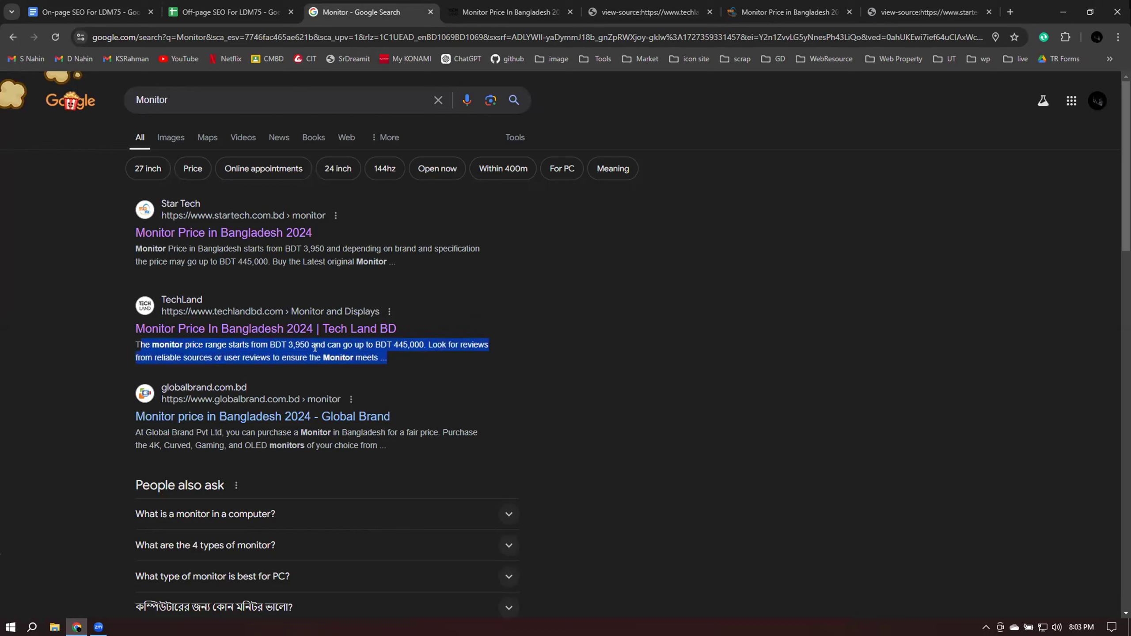
pyautogui.click(415, 352)
pyautogui.moveTo(136, 347); pyautogui.dragTo(377, 355)
# Check the twitter:description text in TechLand's page source for the wording of the search snippet
pyautogui.click(655, 12)
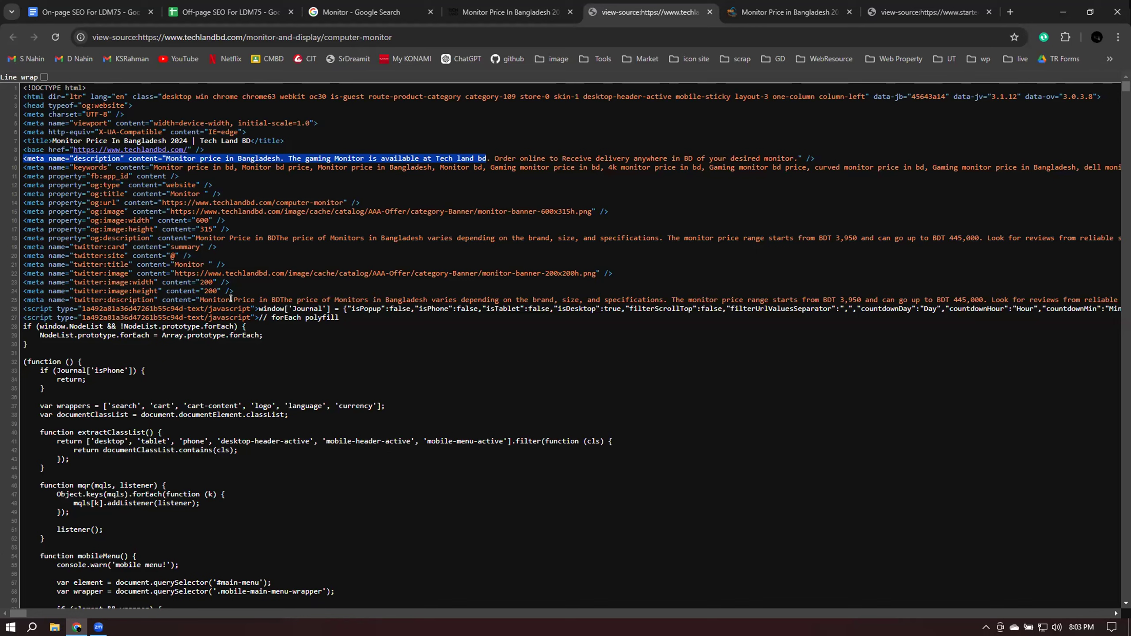
pyautogui.moveTo(475, 295); pyautogui.dragTo(600, 309)
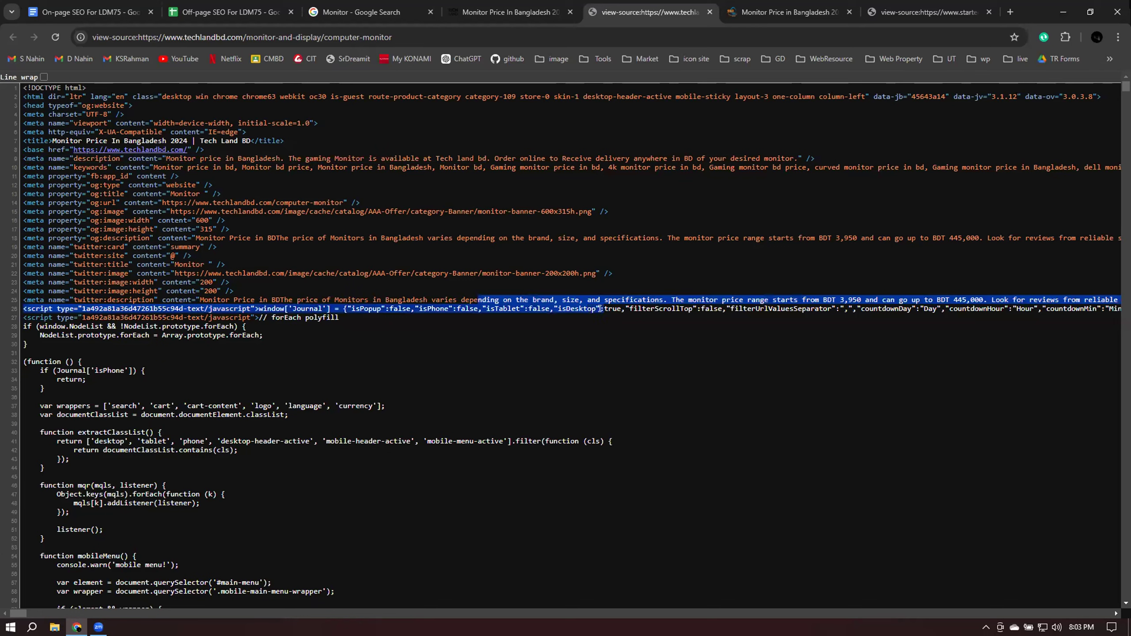
pyautogui.click(549, 353)
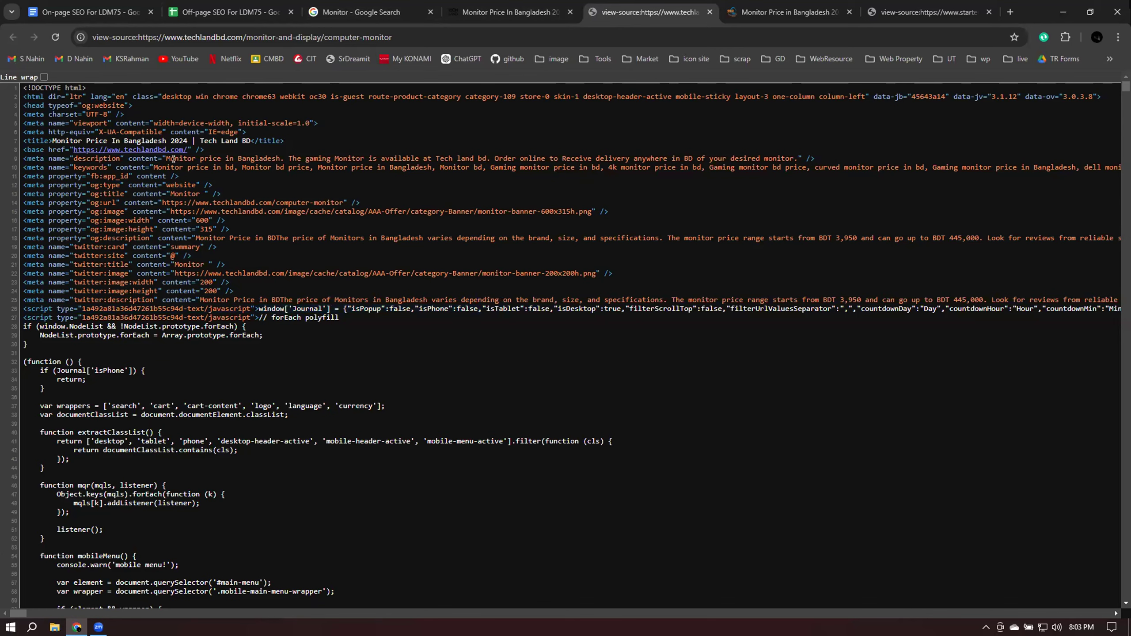
# Re-examine the meta description content in Star Tech's page source
pyautogui.click(867, 6)
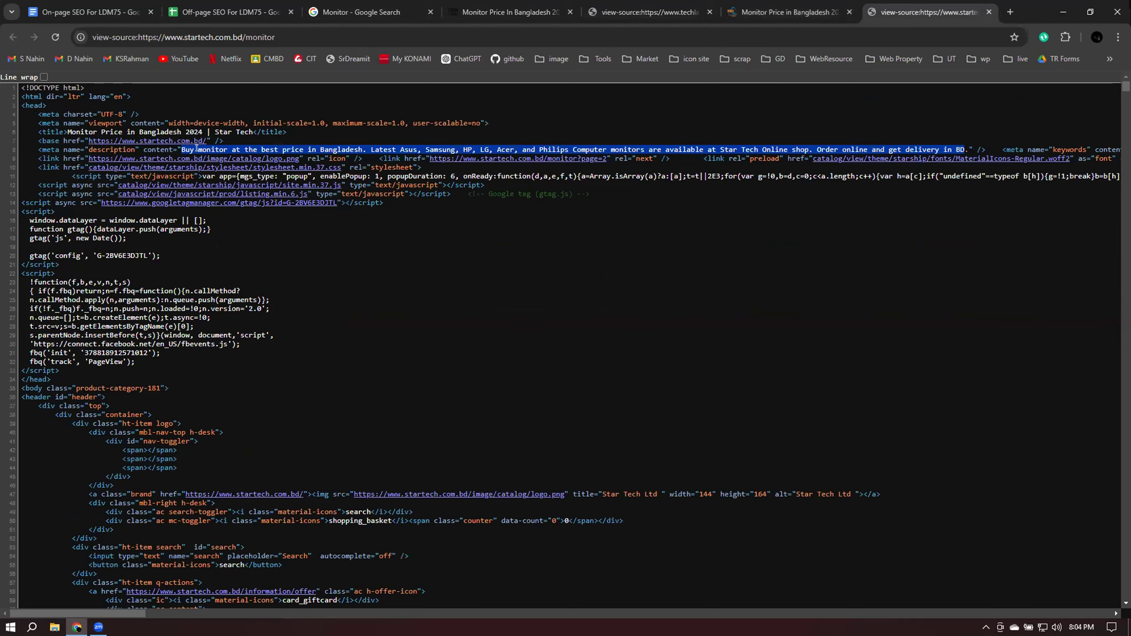
pyautogui.click(259, 145)
pyautogui.keyDown('shift'); pyautogui.click(259, 145); pyautogui.keyUp('shift')
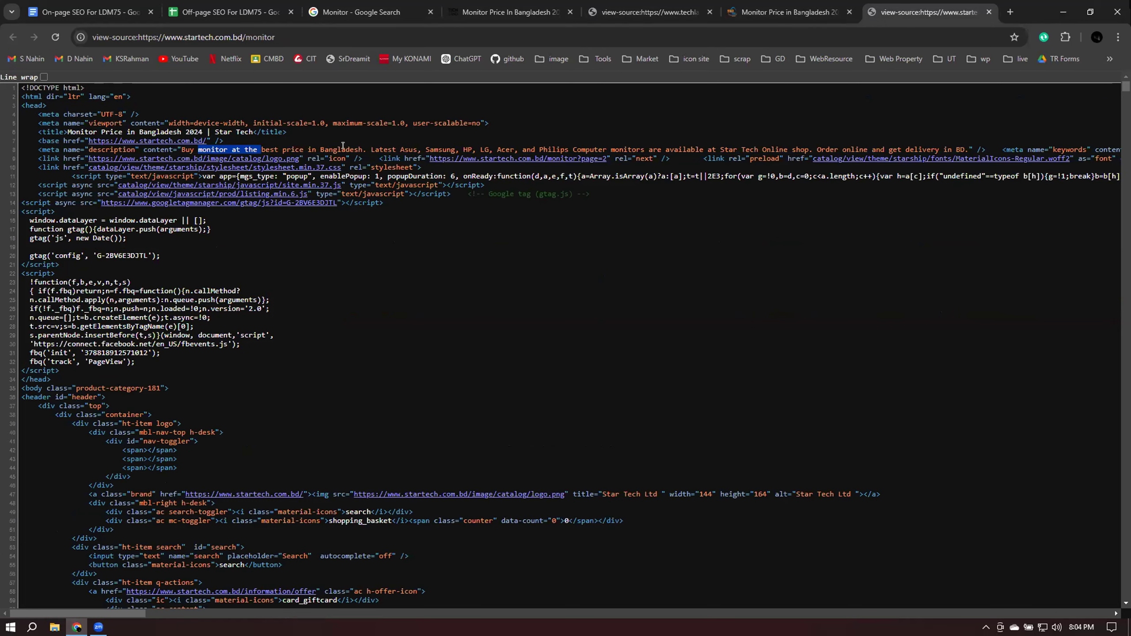
pyautogui.moveTo(363, 147); pyautogui.dragTo(232, 145)
pyautogui.click(267, 149)
# Copy <meta name="description" from Star Tech's page source into the On-page SEO document and add the line <h1-h6 below it
pyautogui.moveTo(39, 149); pyautogui.dragTo(137, 147)
pyautogui.hotkey('ctrl', 'c')
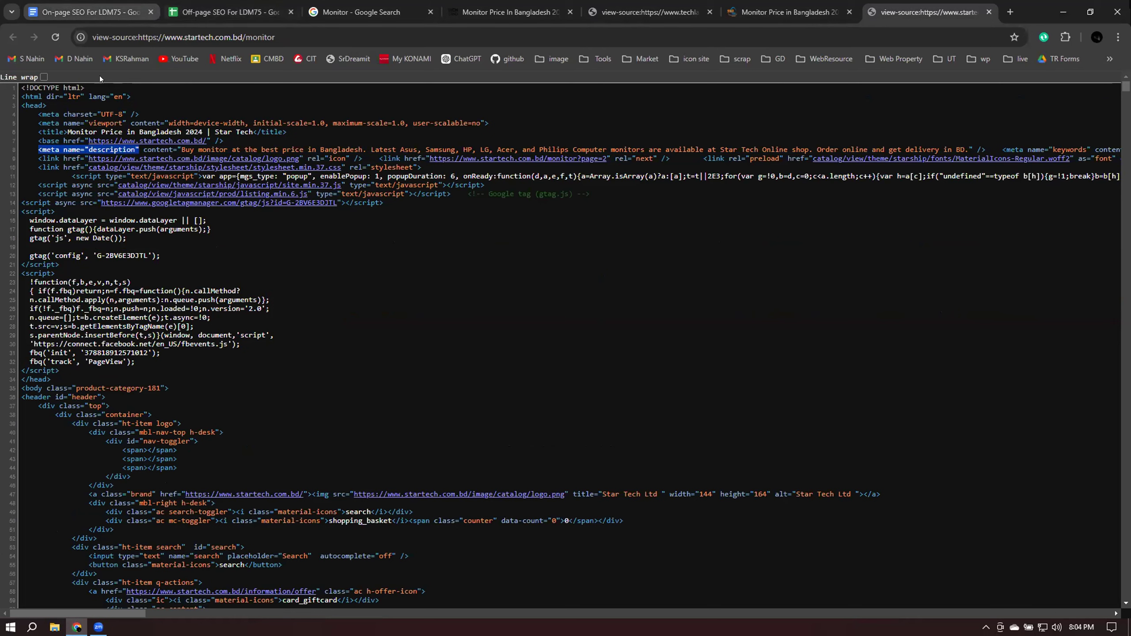
pyautogui.click(90, 12)
pyautogui.hotkey('ctrl', 'v')
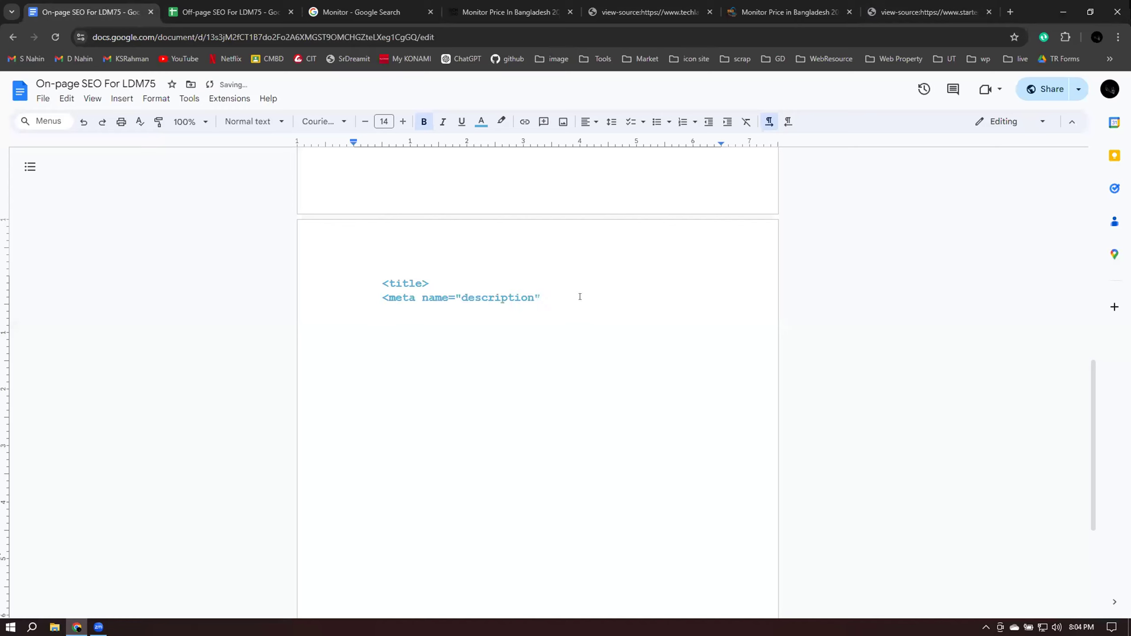
pyautogui.press('Return')
pyautogui.write('<h1-h6')
pyautogui.press('Return')
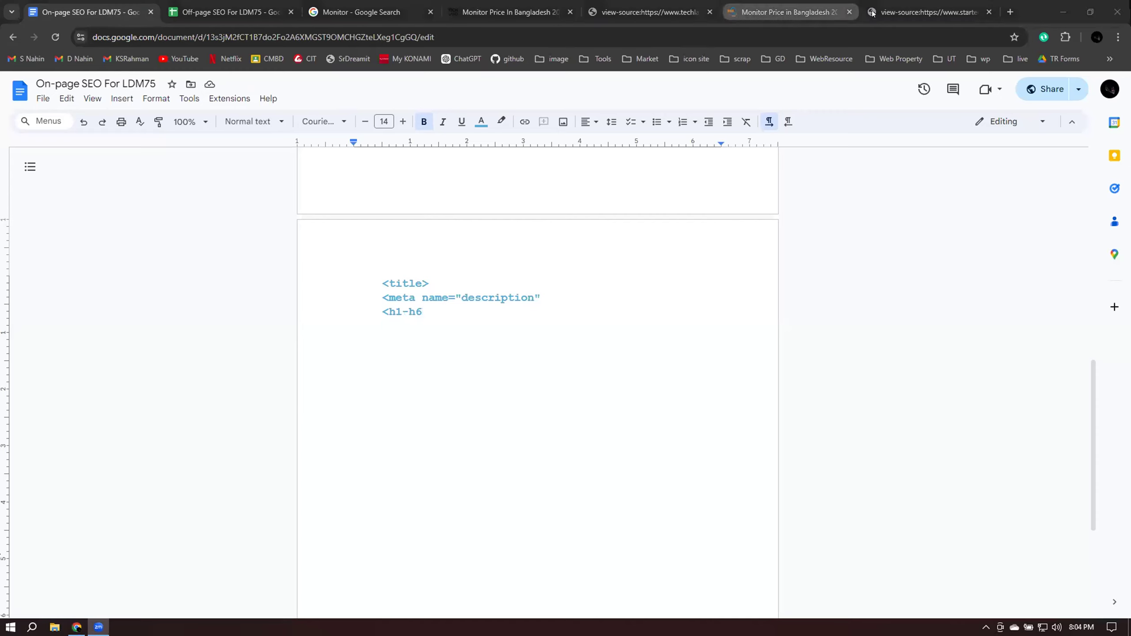
# Close both page source tabs and TechLand's monitor page, keeping Star Tech's monitor page open
pyautogui.click(986, 13)
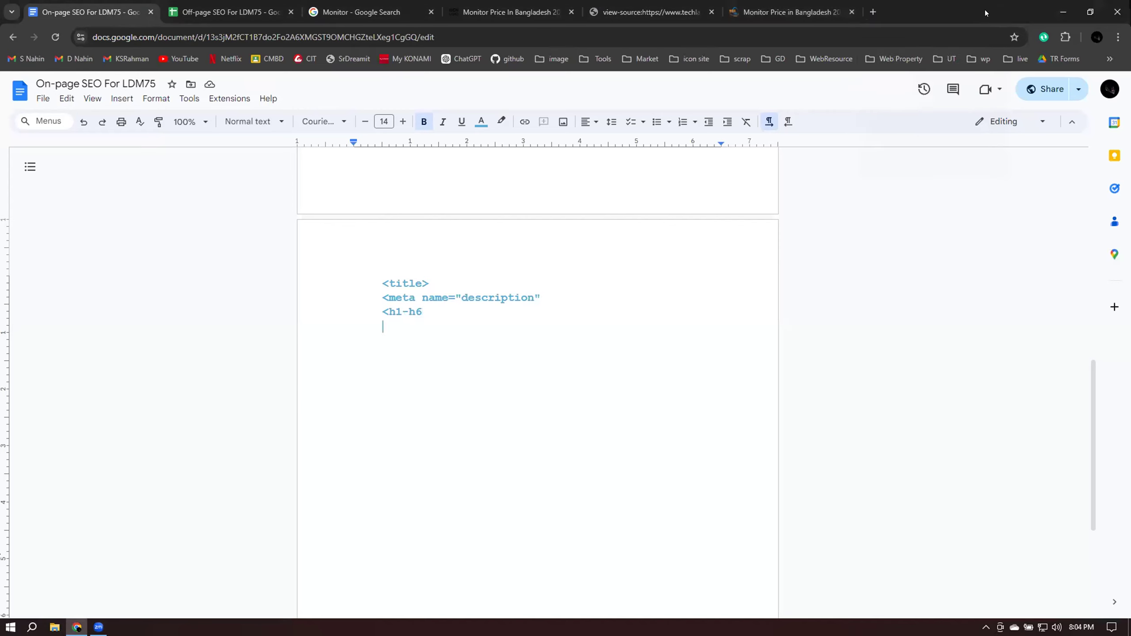
pyautogui.click(710, 13)
pyautogui.click(571, 12)
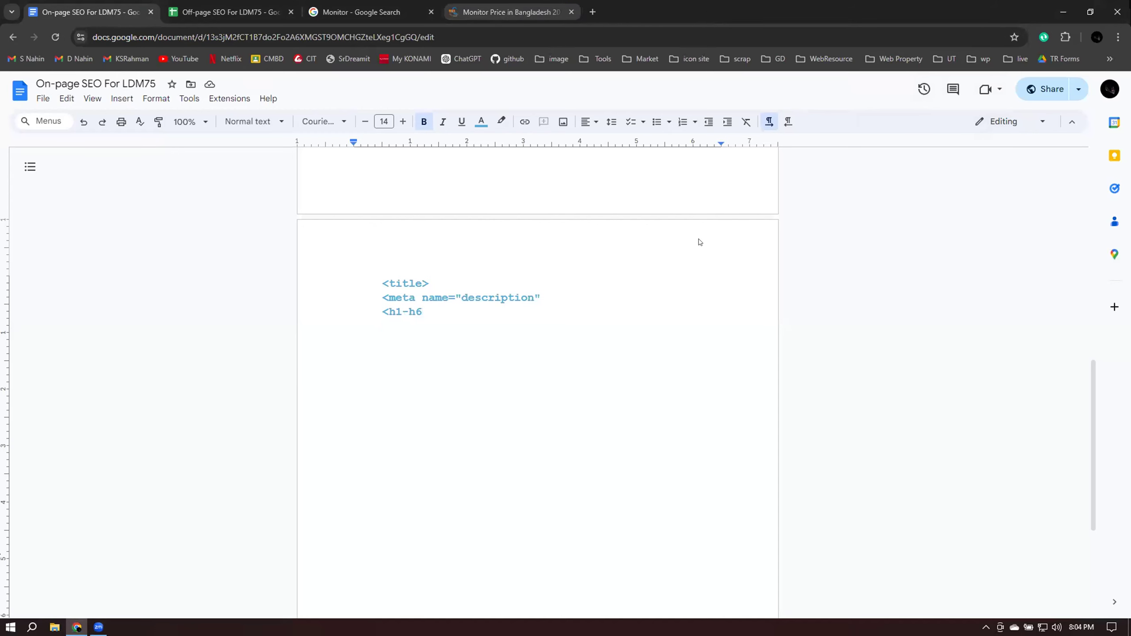
# Examine the "Monitor Price in Bangladesh" and "Monitor" headings on Star Tech's monitor page
pyautogui.click(508, 12)
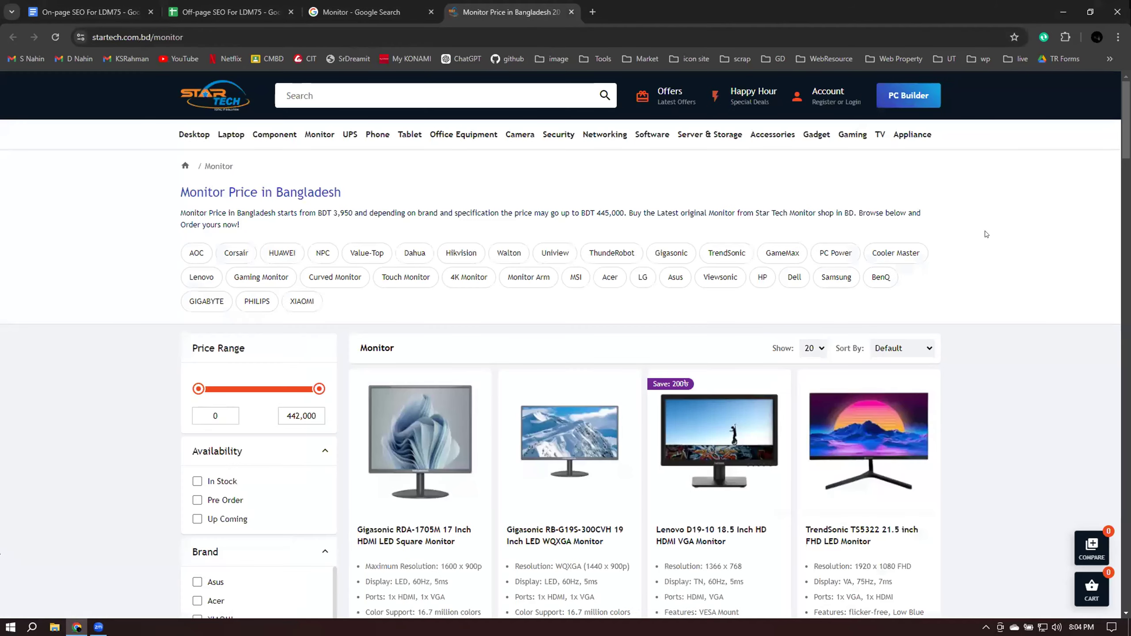
pyautogui.moveTo(163, 194); pyautogui.dragTo(343, 194)
pyautogui.moveTo(354, 347); pyautogui.dragTo(415, 346)
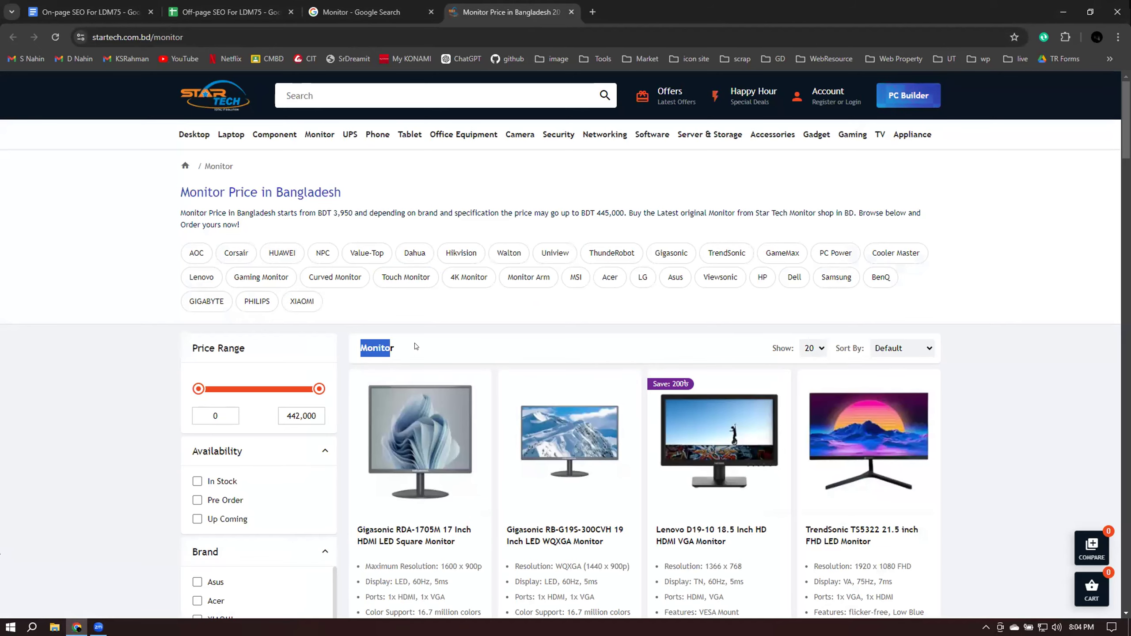
# Examine the headings above the description and the price list below the products on Star Tech's monitor page
pyautogui.scroll(-20, 421, 339)
pyautogui.scroll(-15, 428, 329)
pyautogui.scroll(2, 355, 195)
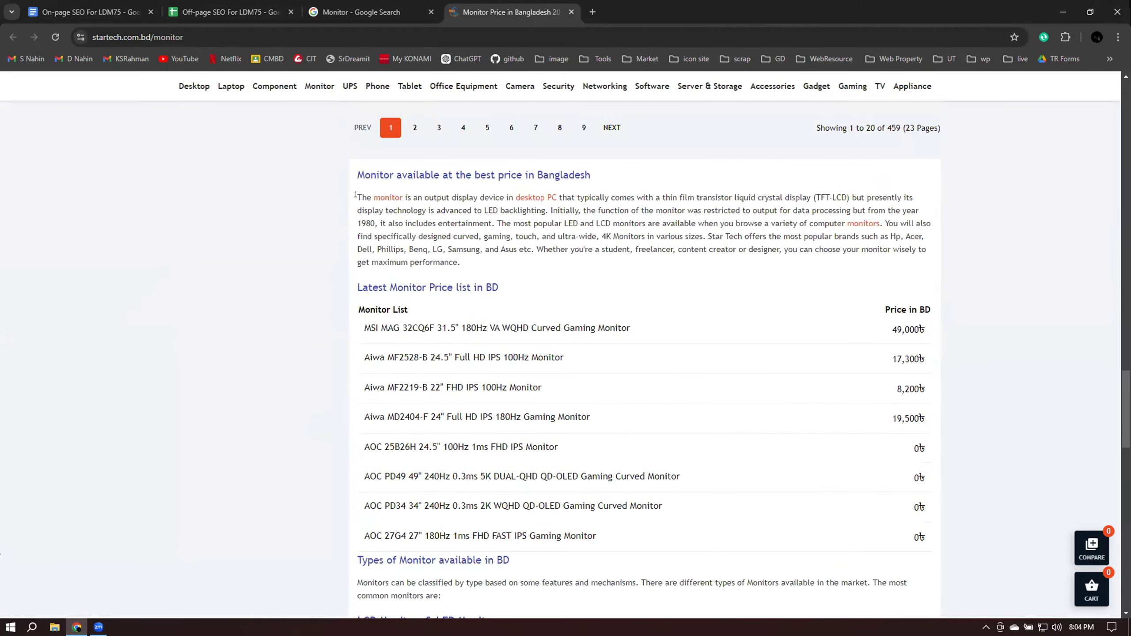
pyautogui.moveTo(356, 175); pyautogui.dragTo(653, 173)
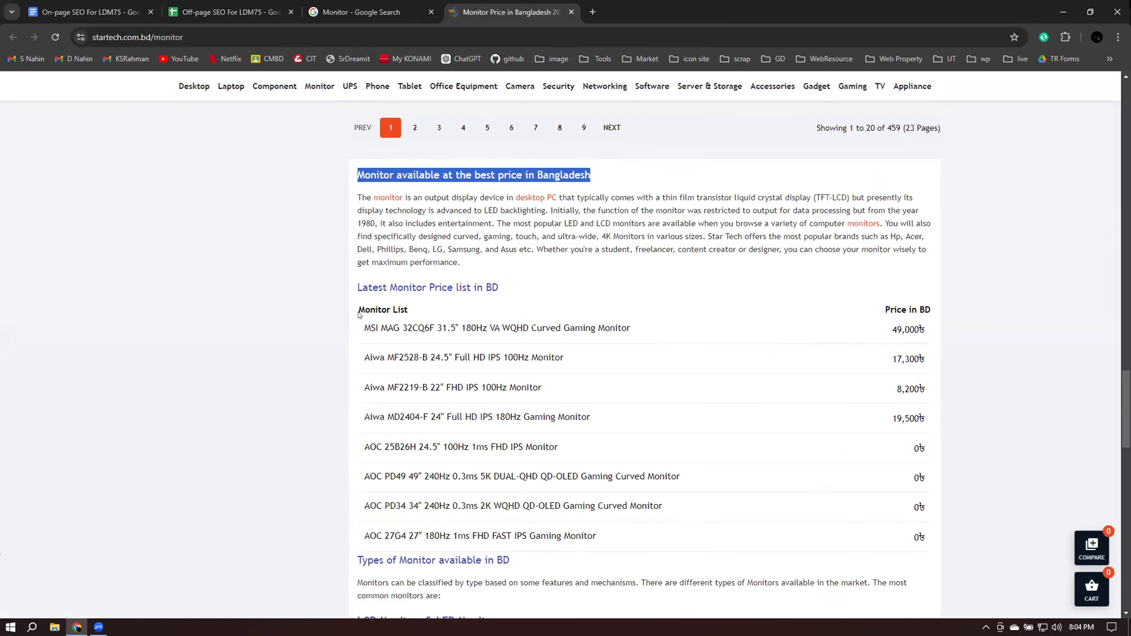
pyautogui.moveTo(358, 311); pyautogui.dragTo(420, 308)
pyautogui.moveTo(354, 288); pyautogui.dragTo(523, 288)
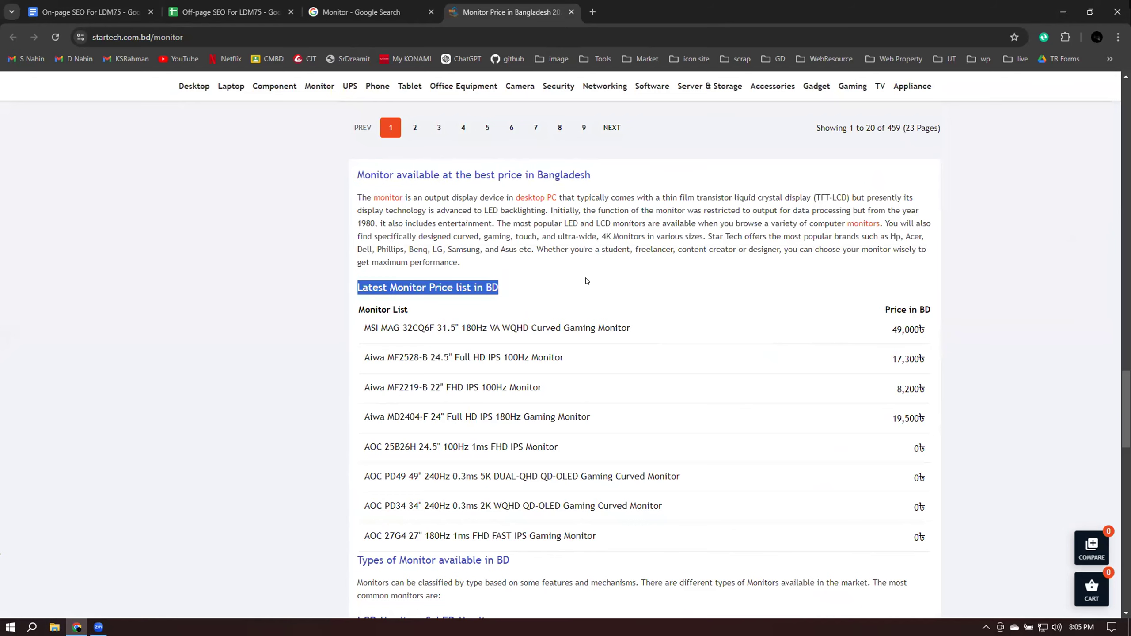
# Review the monitor type subheadings in Star Tech's description and open the element inspector on the "Gaming Monitor" heading
pyautogui.scroll(-4, 585, 280)
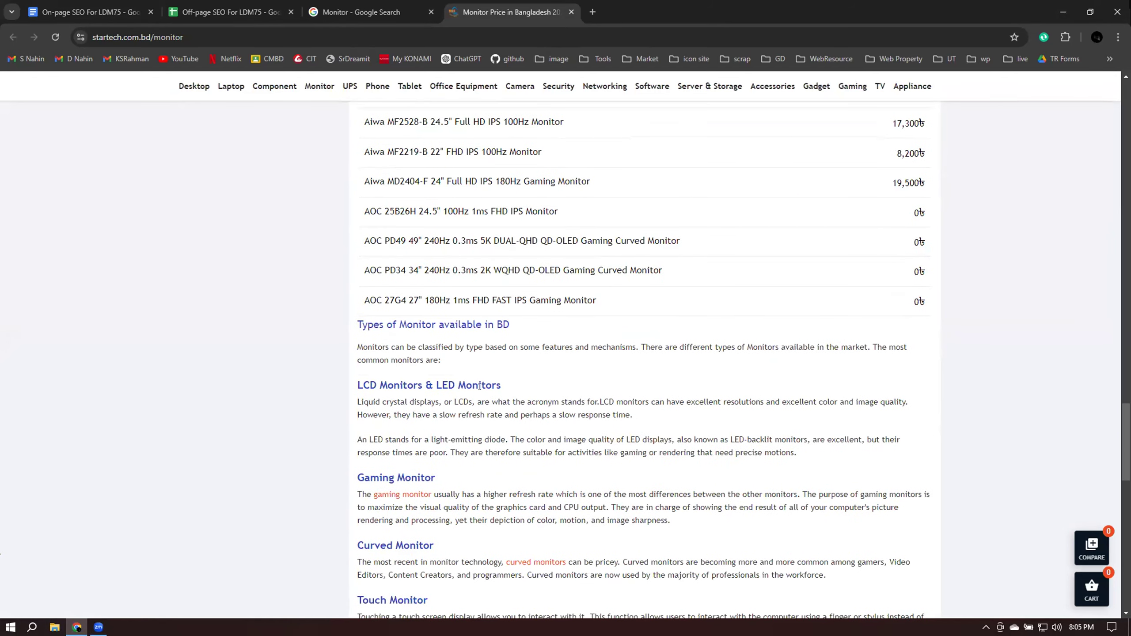
pyautogui.scroll(-2, 479, 386)
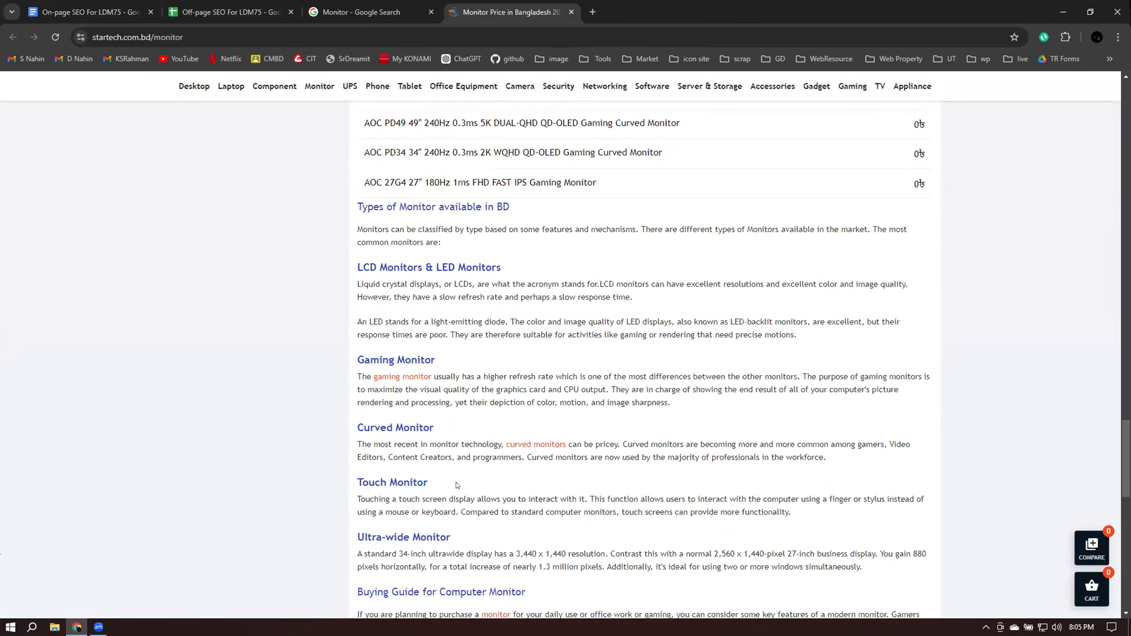
pyautogui.scroll(-2, 457, 486)
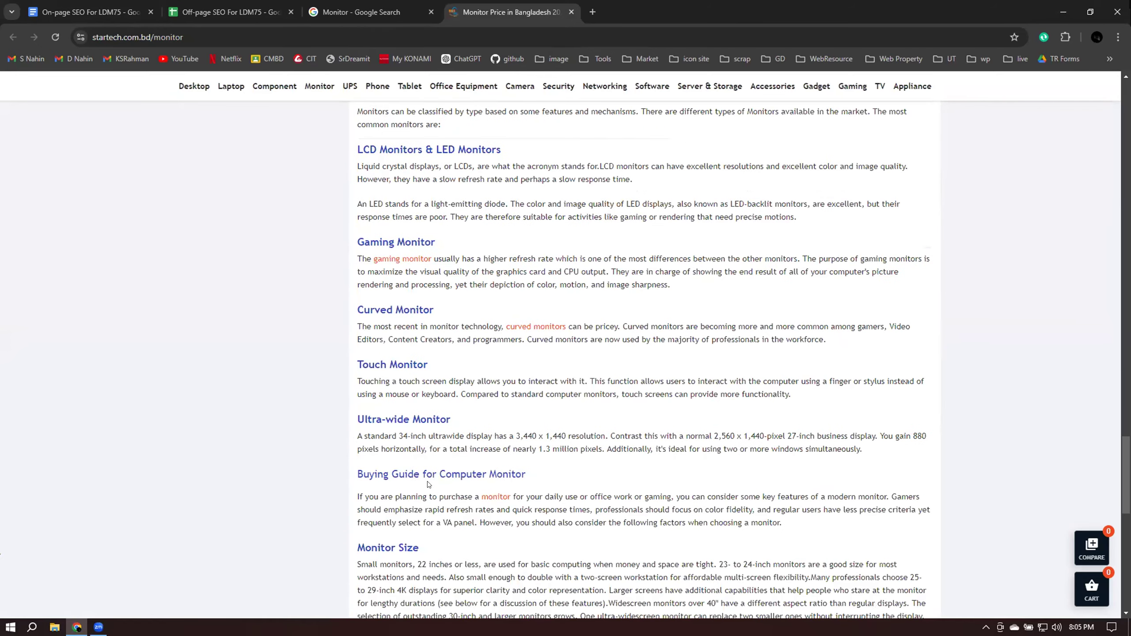
pyautogui.scroll(-1, 573, 436)
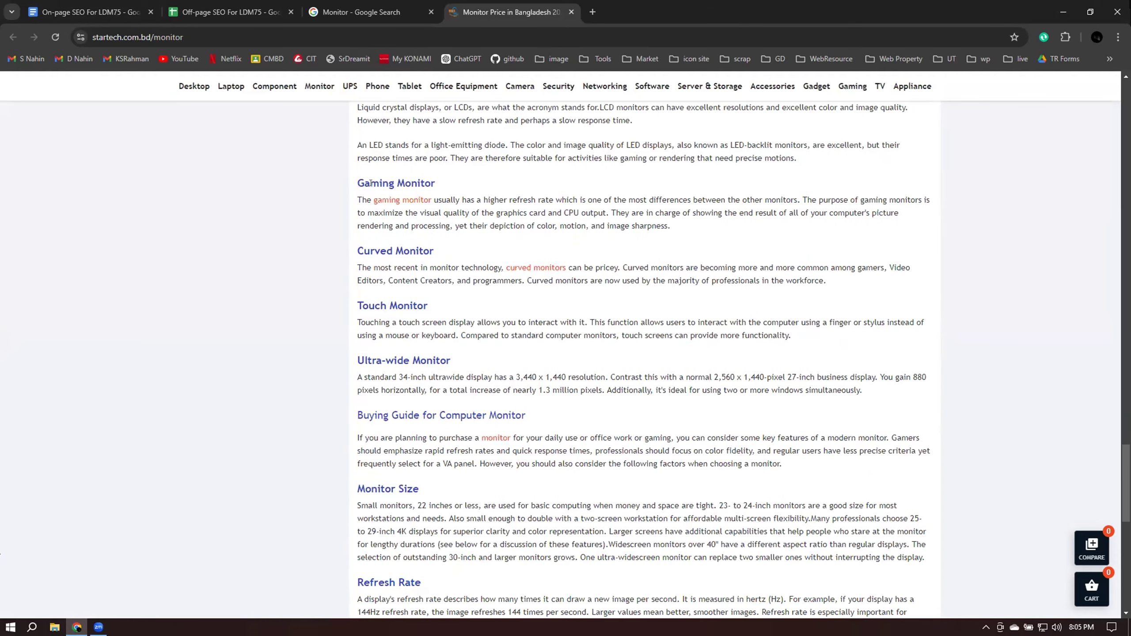
pyautogui.moveTo(356, 182); pyautogui.dragTo(468, 185)
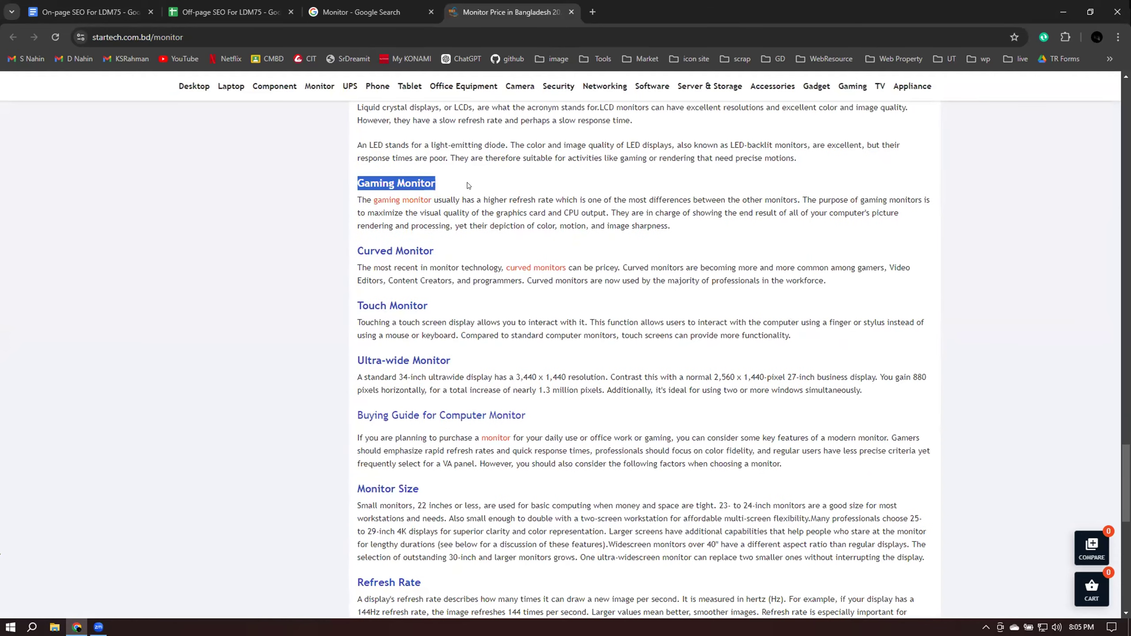
pyautogui.click(551, 184)
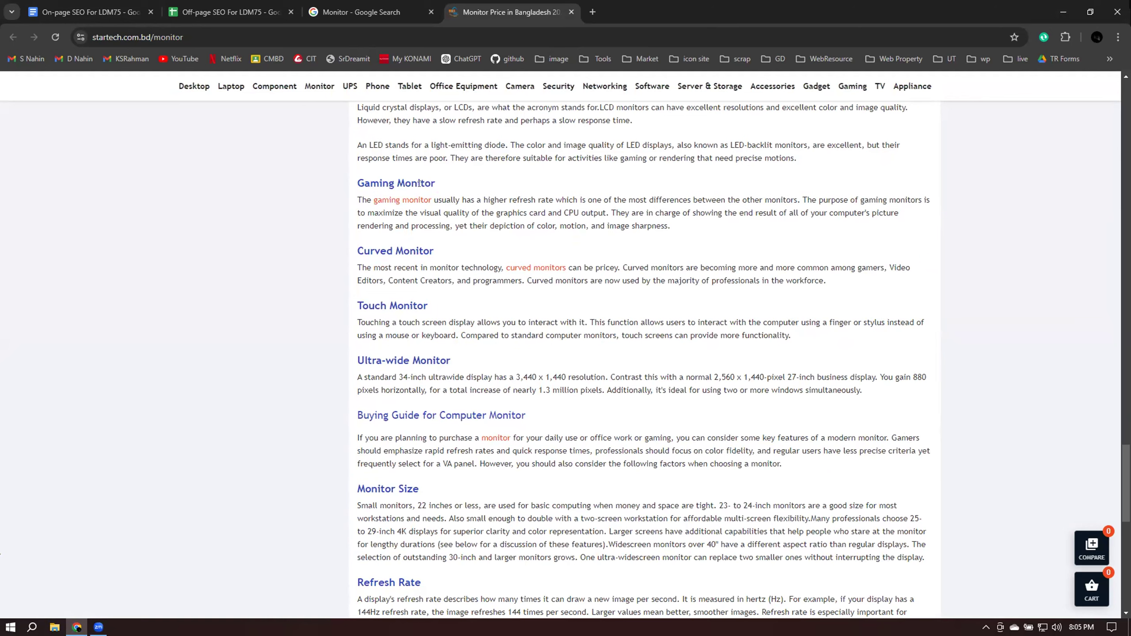
pyautogui.rightClick(391, 184)
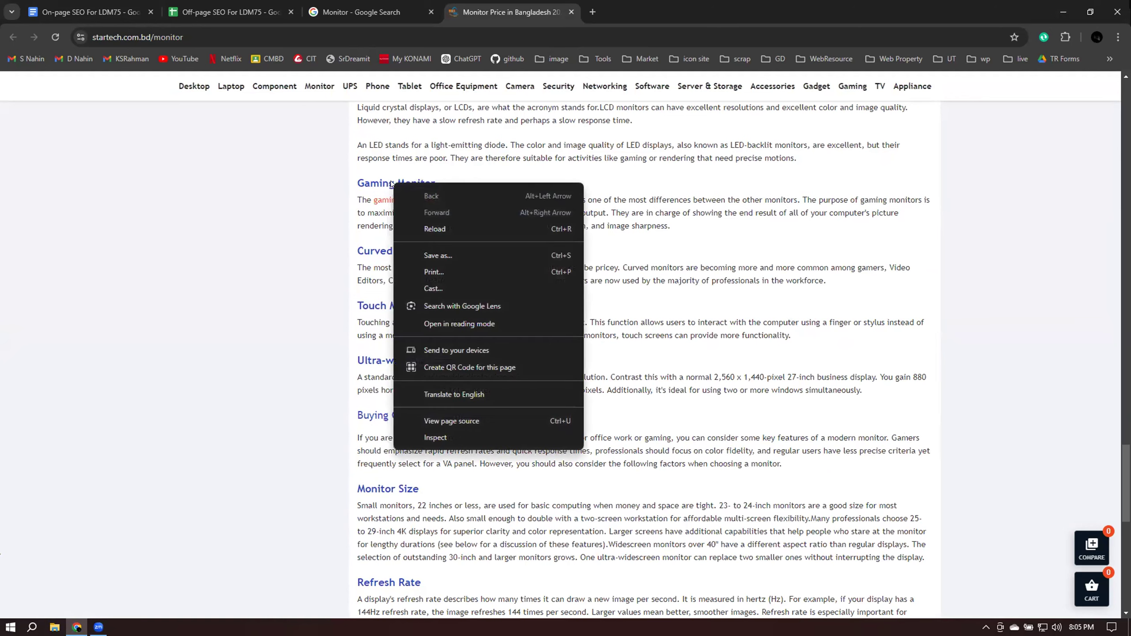
pyautogui.click(430, 434)
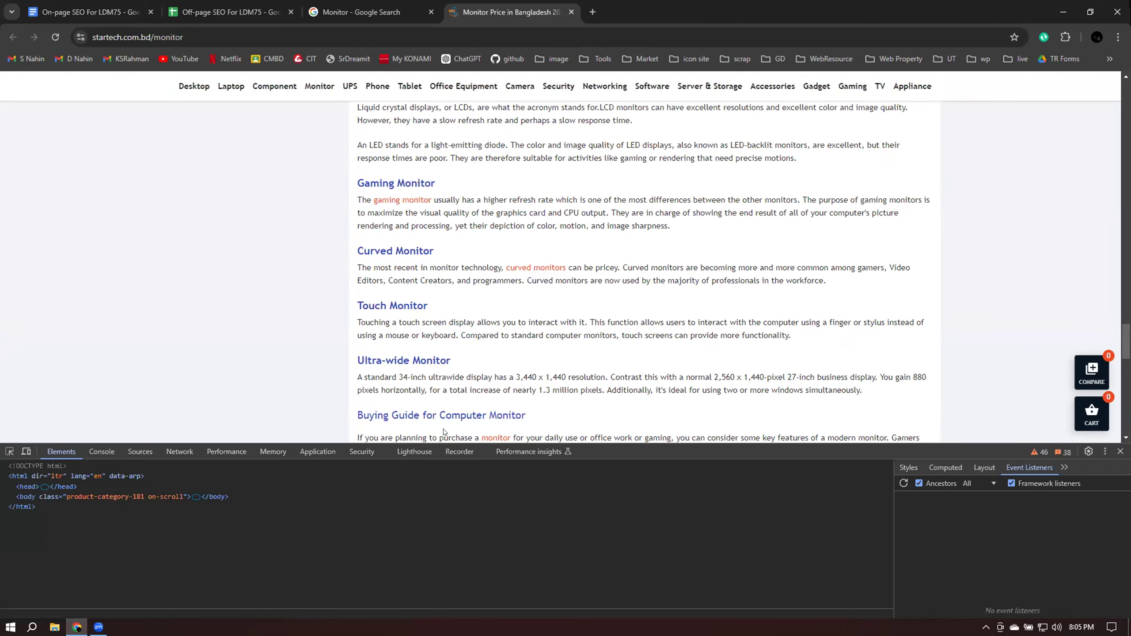